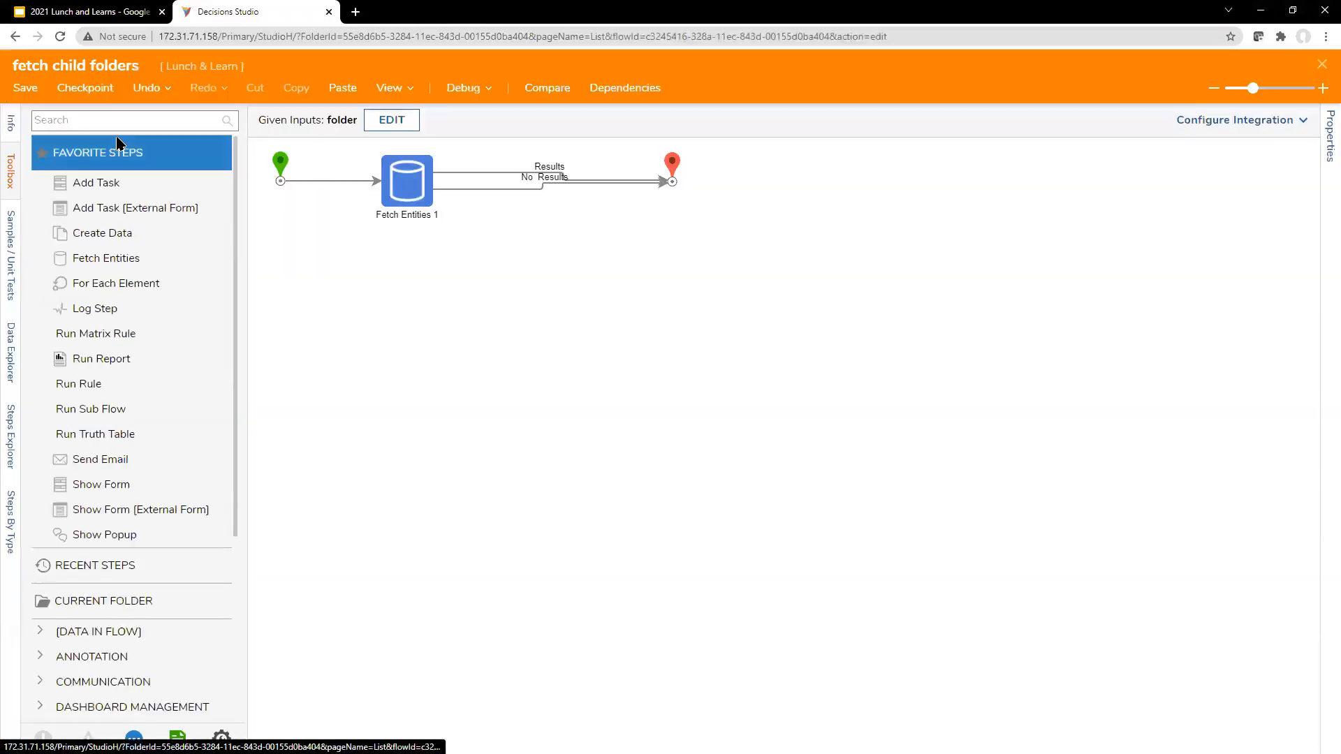
Step: Set Cache Outcomes to Global for the Fetch Entities 1 step
{"action": "left_click", "coordinate": [389, 200]}
{"action": "scroll", "coordinate": [1226, 664], "scroll_direction": "down", "scroll_amount": 5}
{"action": "left_click", "coordinate": [1164, 707]}
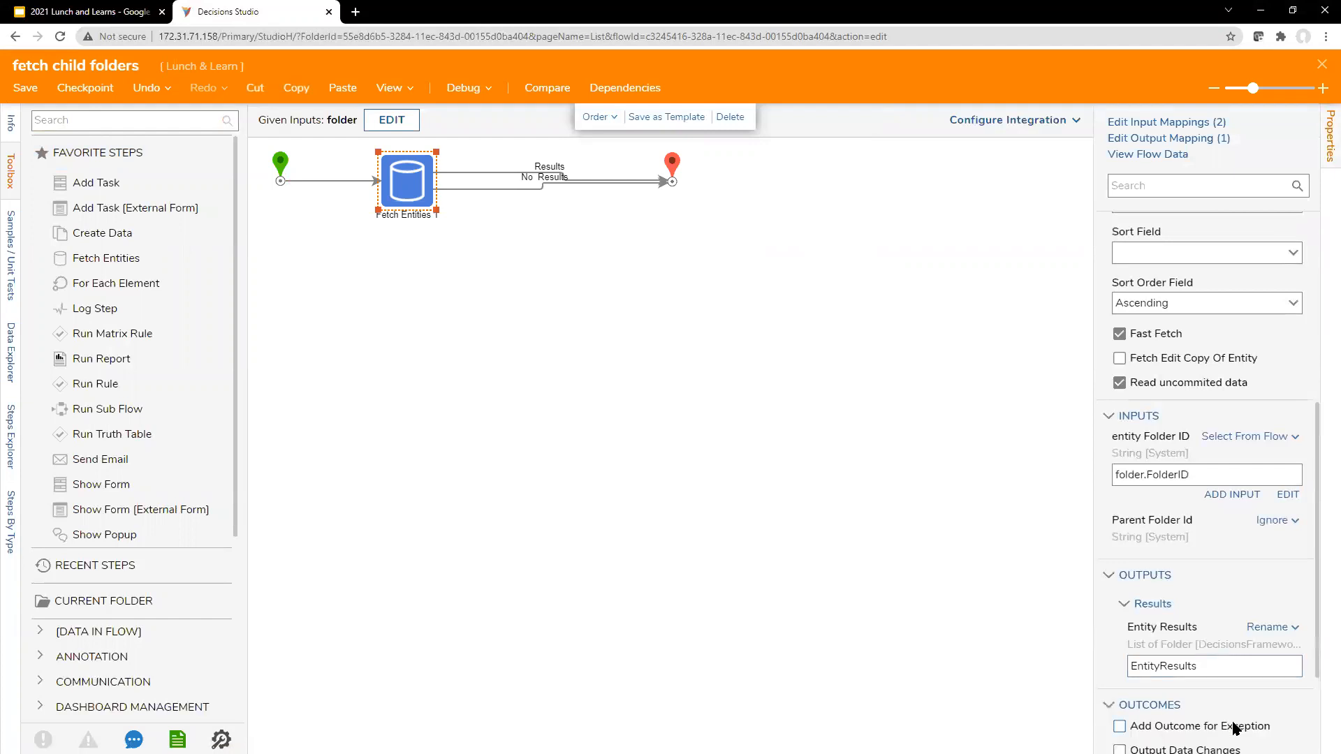
{"action": "scroll", "coordinate": [1229, 712], "scroll_direction": "down", "scroll_amount": 2}
{"action": "left_click", "coordinate": [1268, 681]}
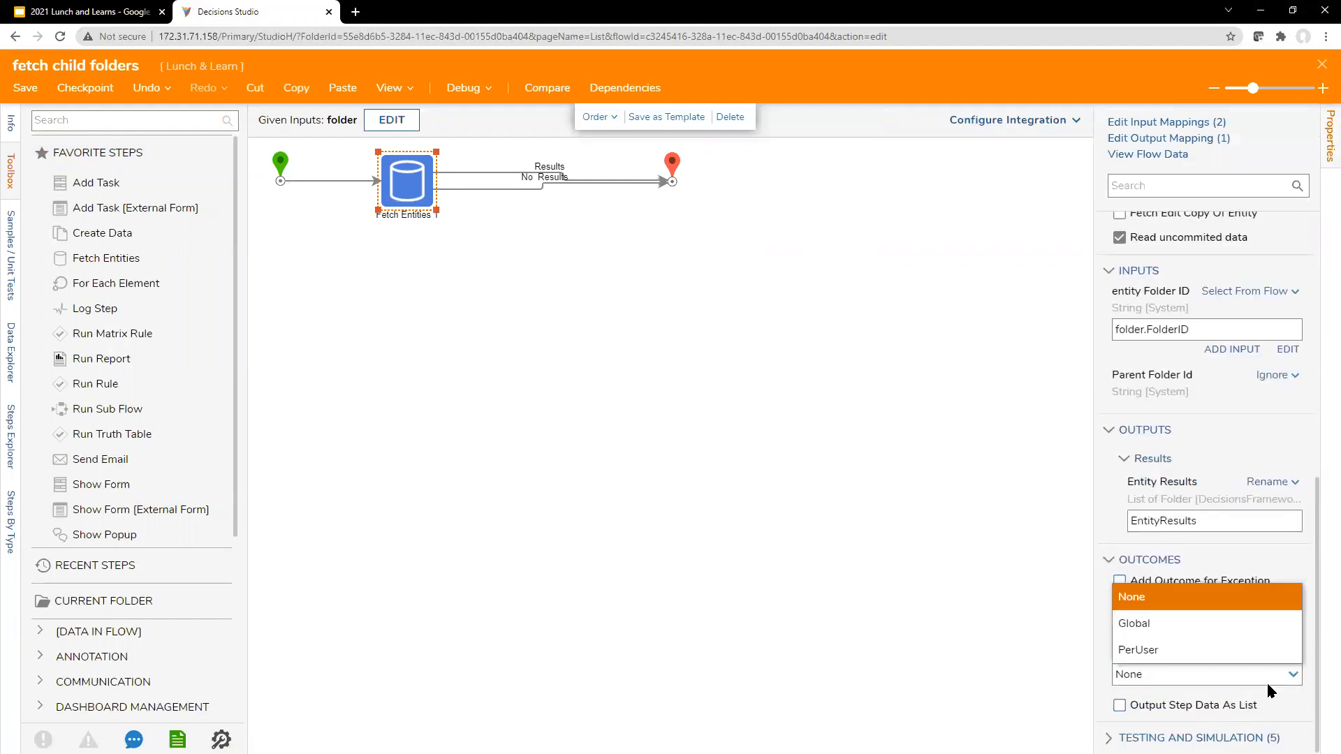
{"action": "left_click", "coordinate": [1227, 632]}
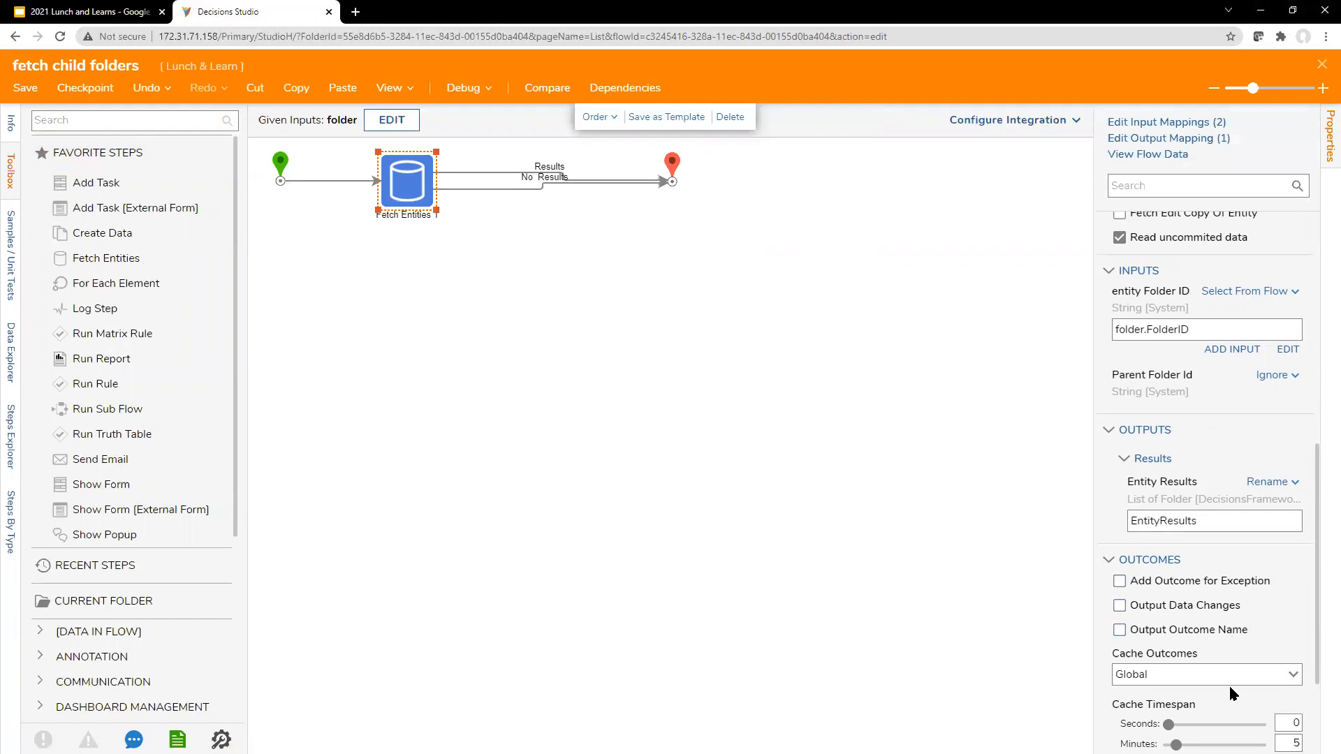
{"action": "scroll", "coordinate": [1230, 685], "scroll_direction": "down", "scroll_amount": 2}
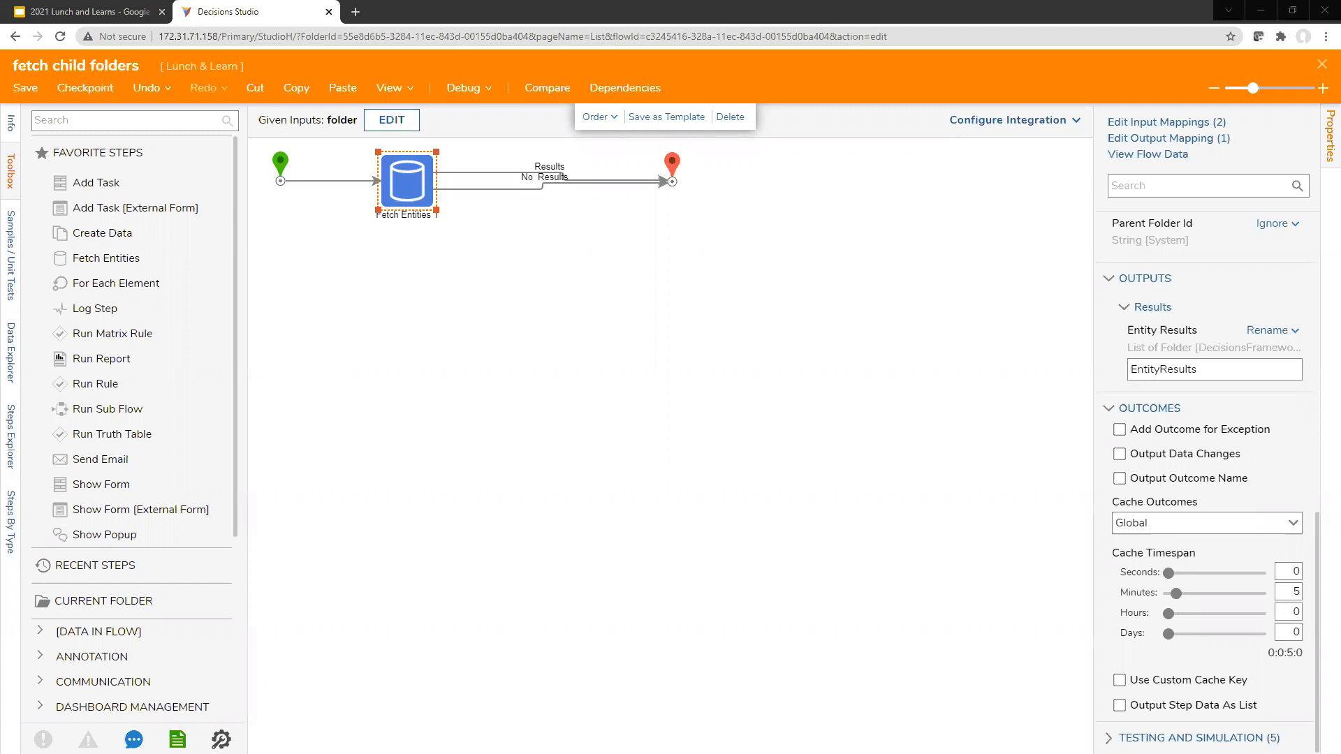
Step: Switch the Fetch Entities step's Cache Outcomes setting to None
{"action": "scroll", "coordinate": [1229, 430], "scroll_direction": "up", "scroll_amount": 5}
{"action": "left_click", "coordinate": [1229, 432]}
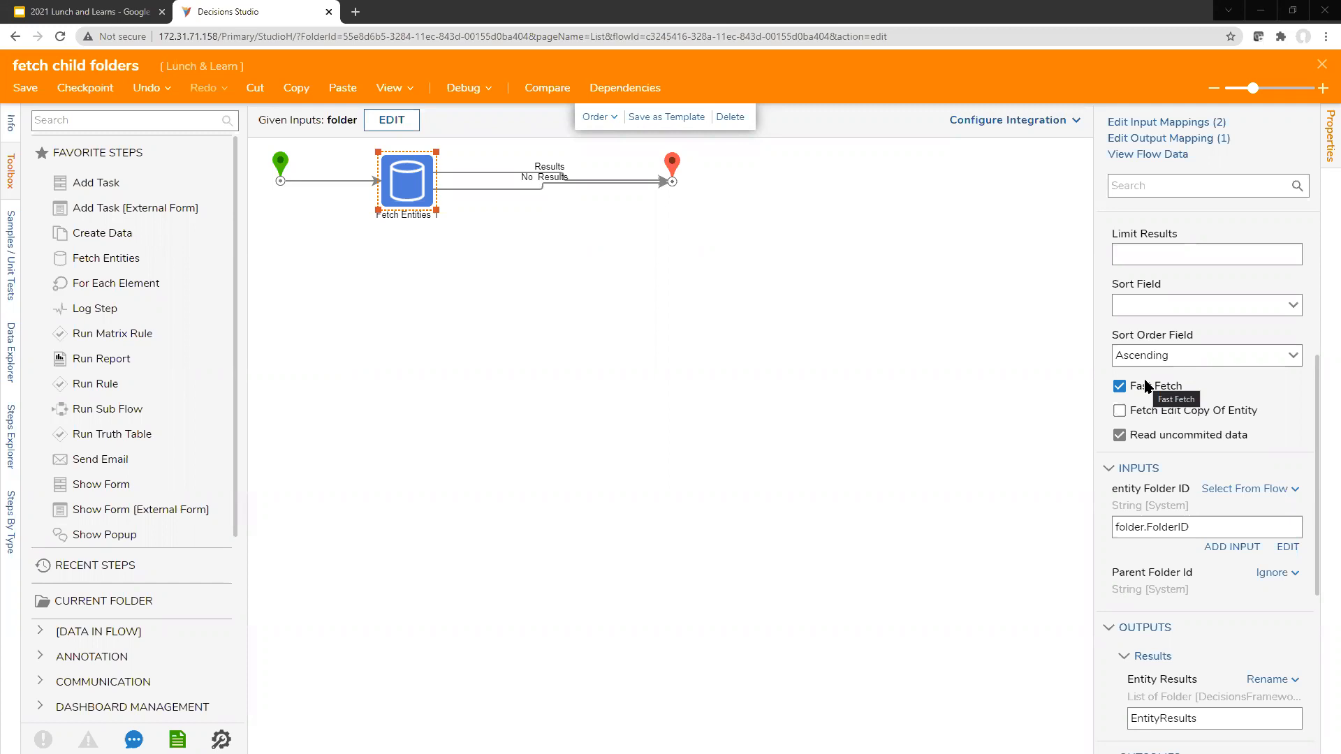
{"action": "left_click", "coordinate": [1091, 403]}
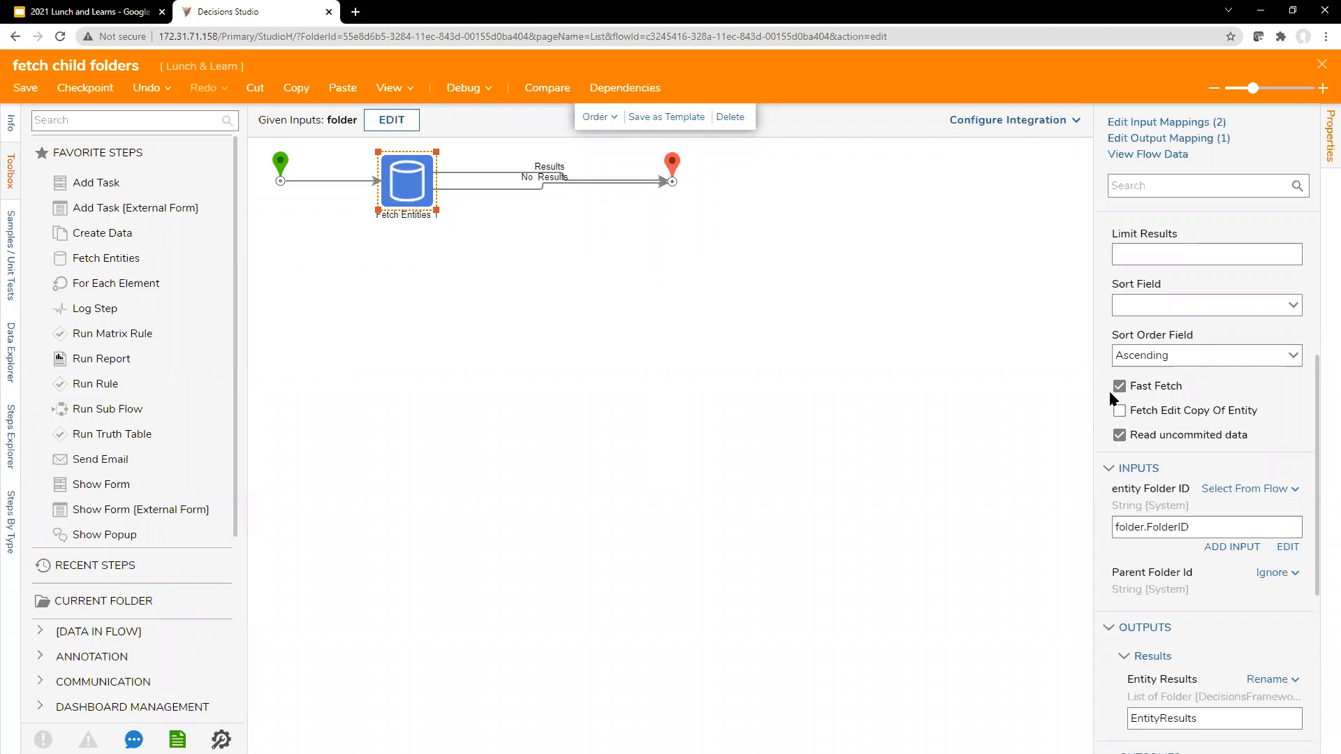
{"action": "left_click_drag", "start_coordinate": [1318, 411], "coordinate": [1322, 572]}
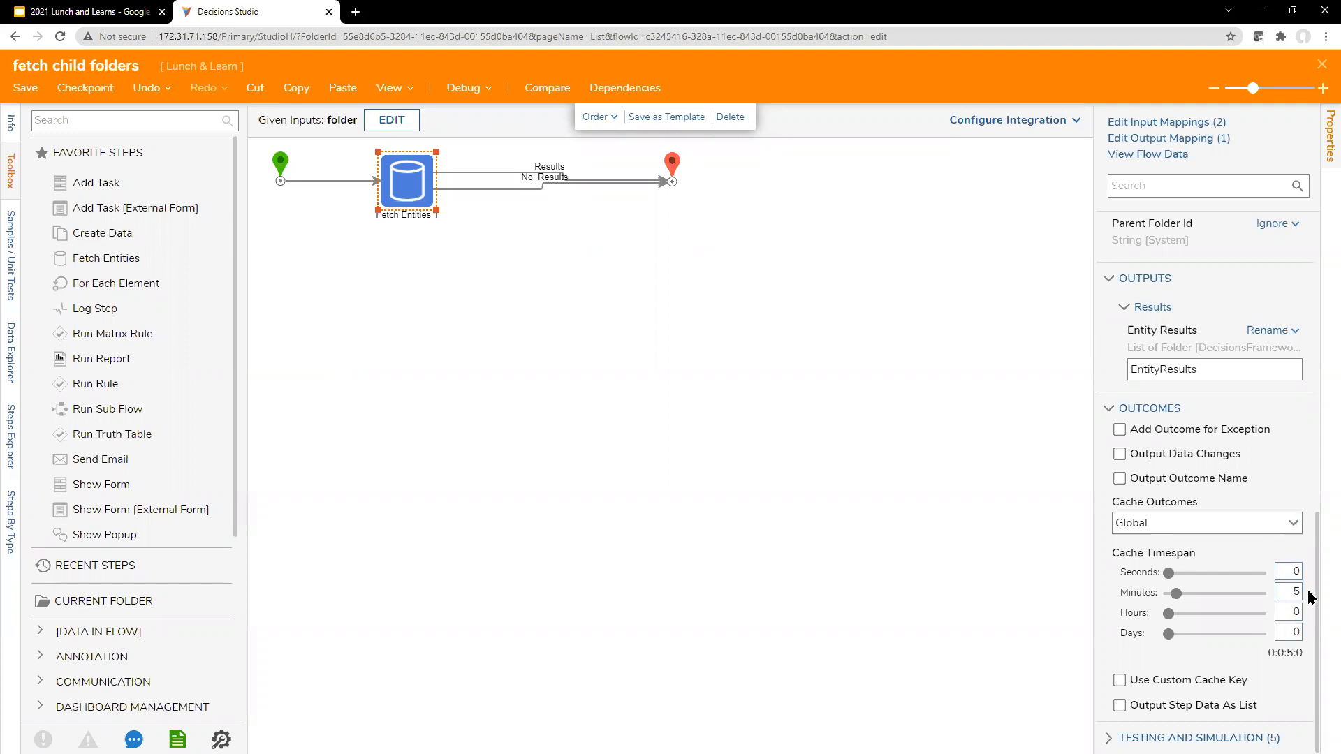
{"action": "left_click", "coordinate": [1294, 525]}
{"action": "left_click", "coordinate": [1261, 548]}
Step: Reapply Global as the Cache Outcomes setting of the Fetch Entities step
{"action": "scroll", "coordinate": [1259, 542], "scroll_direction": "up", "scroll_amount": 8}
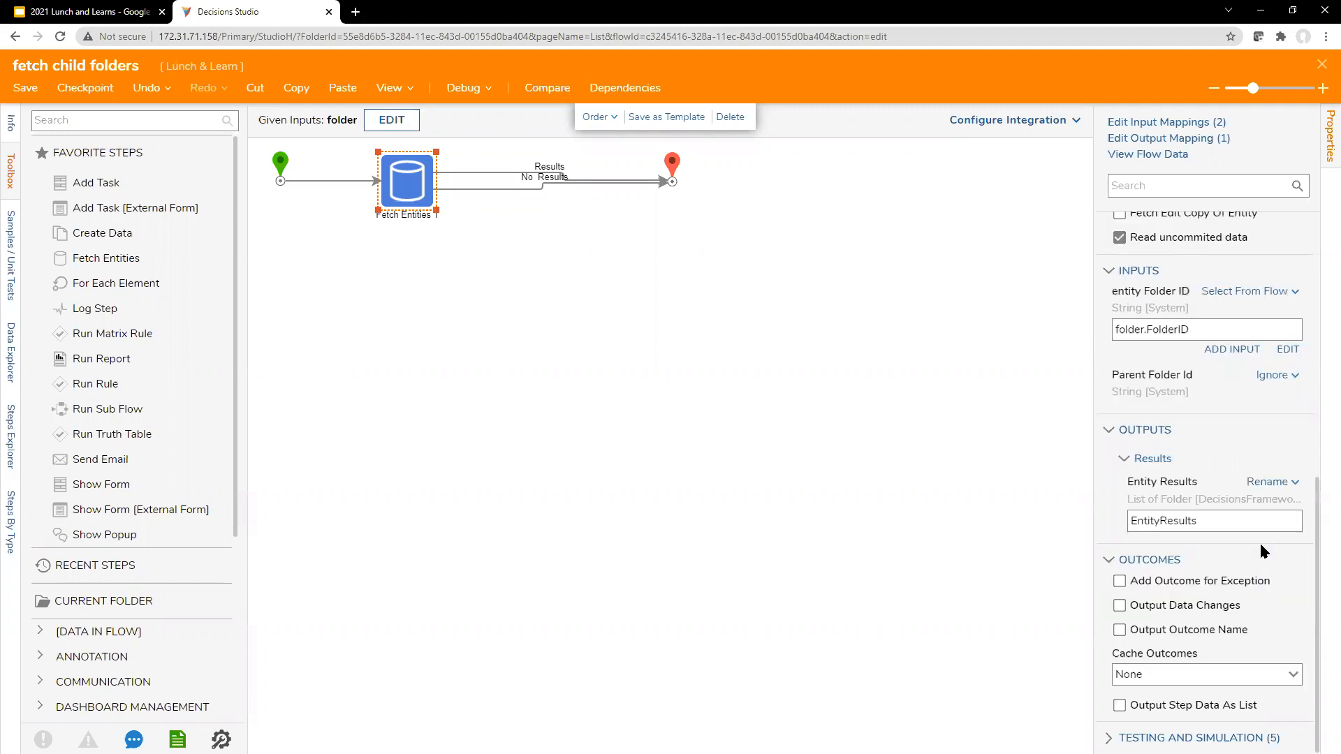
{"action": "scroll", "coordinate": [1138, 335], "scroll_direction": "up", "scroll_amount": 2}
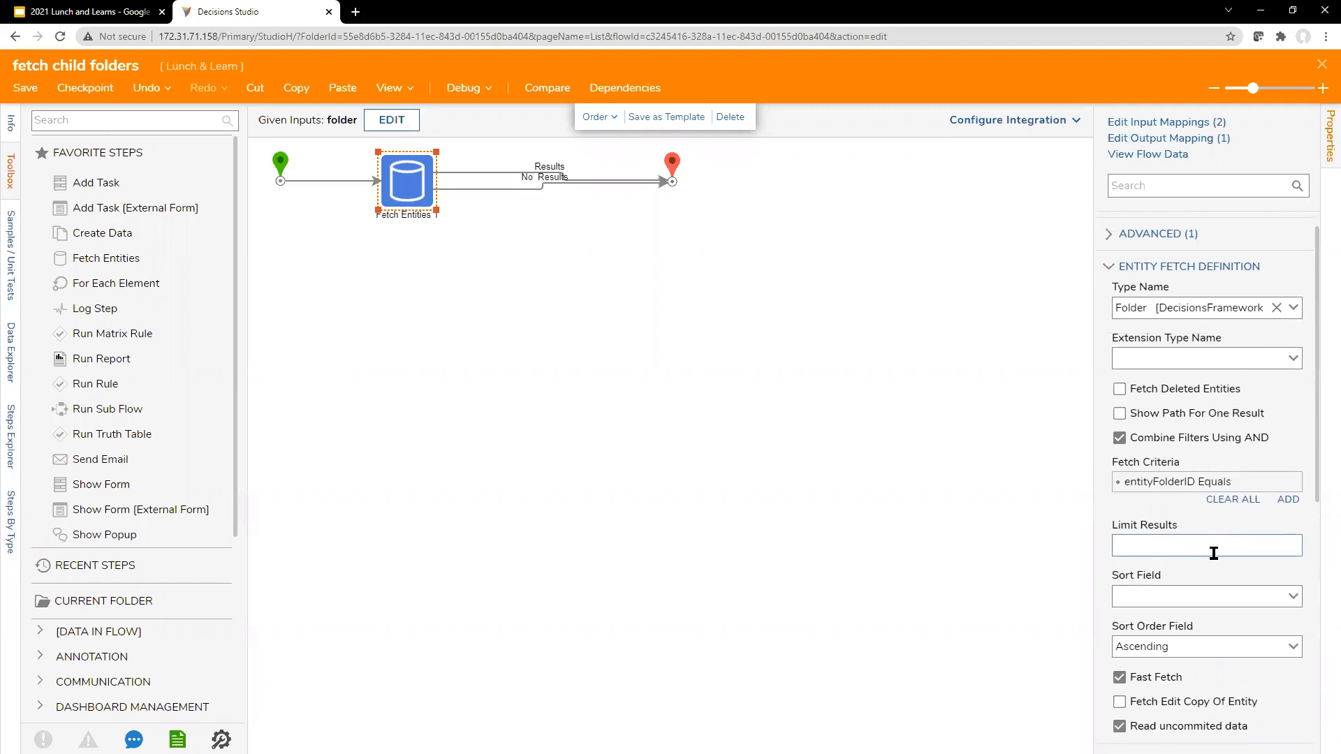
{"action": "scroll", "coordinate": [1187, 545], "scroll_direction": "down", "scroll_amount": 2}
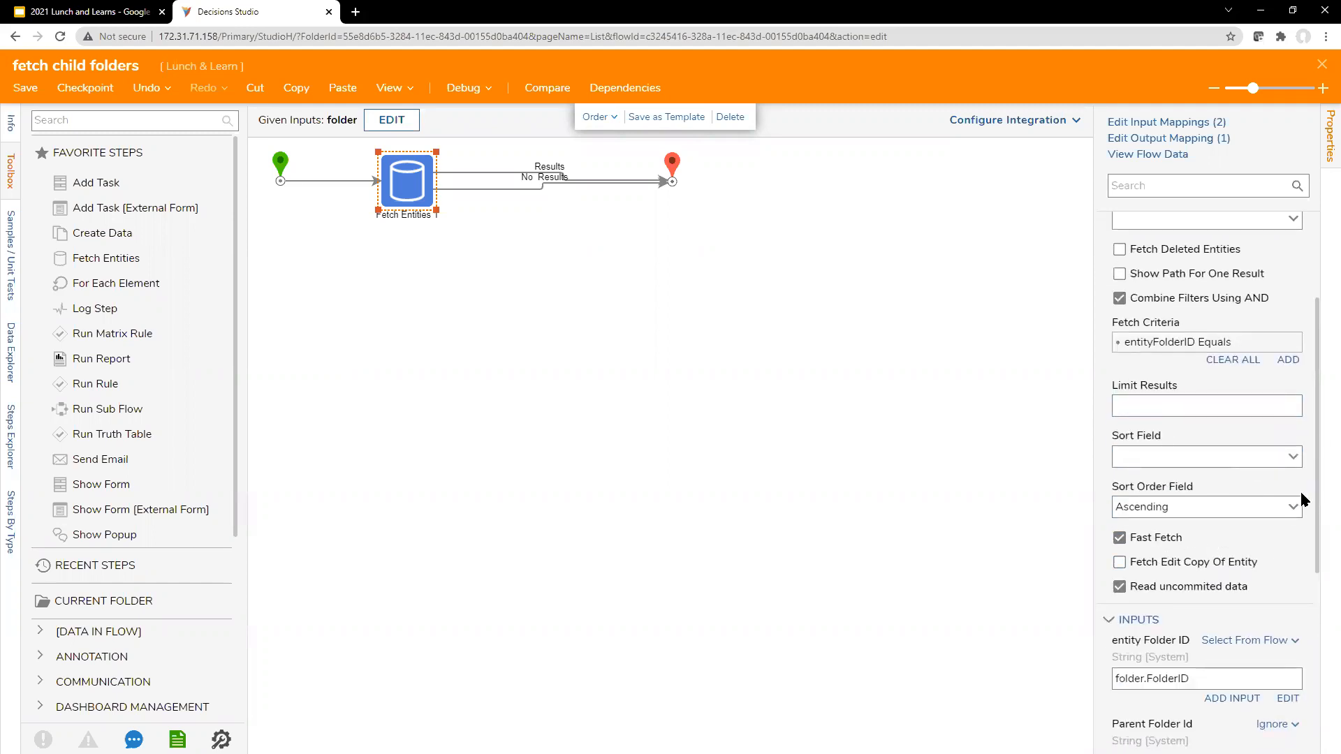
{"action": "scroll", "coordinate": [1288, 505], "scroll_direction": "down", "scroll_amount": 5}
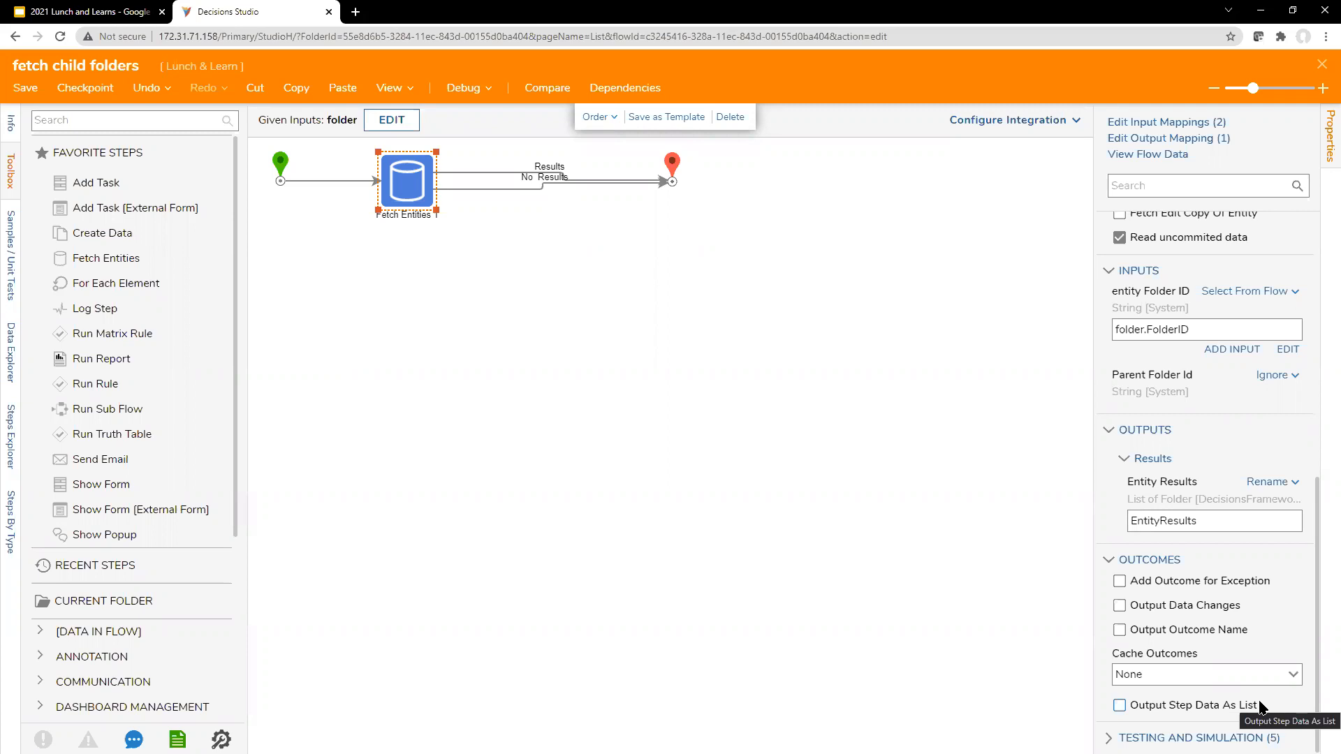
{"action": "left_click", "coordinate": [1296, 674]}
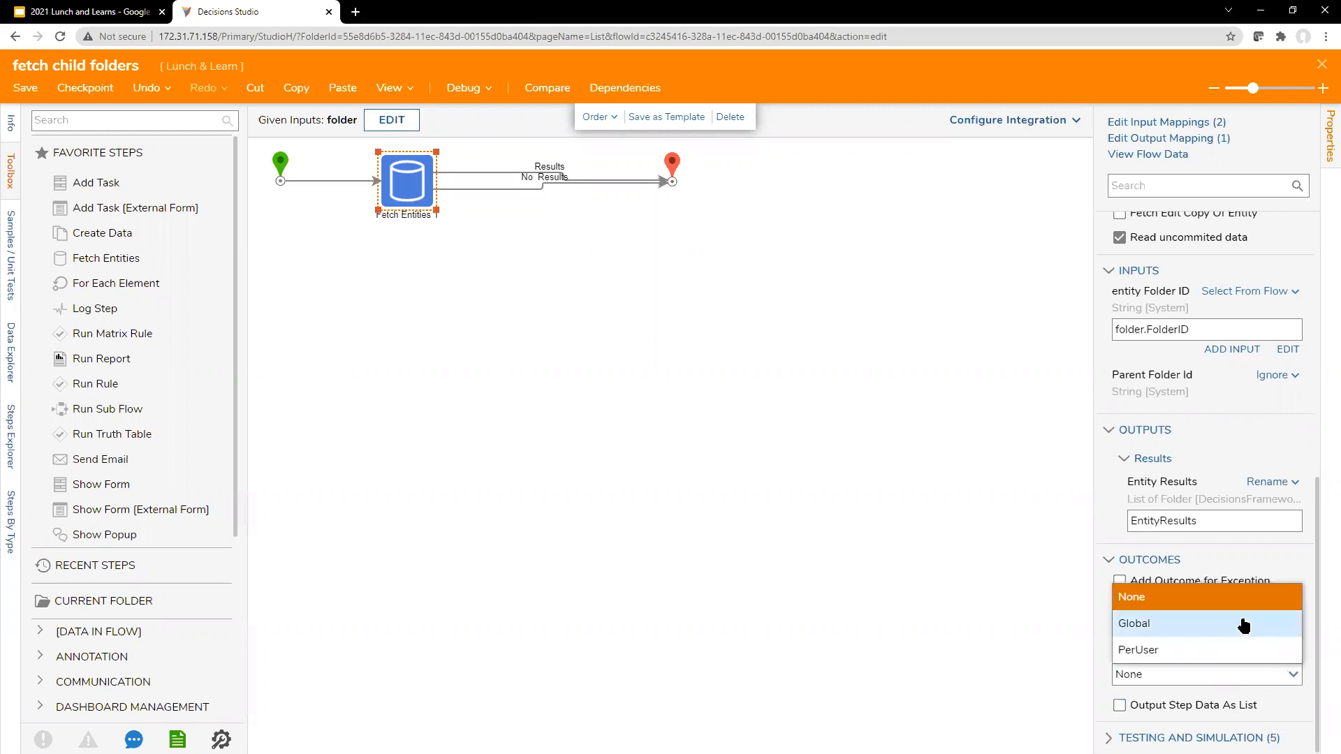
{"action": "left_click", "coordinate": [1243, 625]}
{"action": "scroll", "coordinate": [1247, 668], "scroll_direction": "down", "scroll_amount": 2}
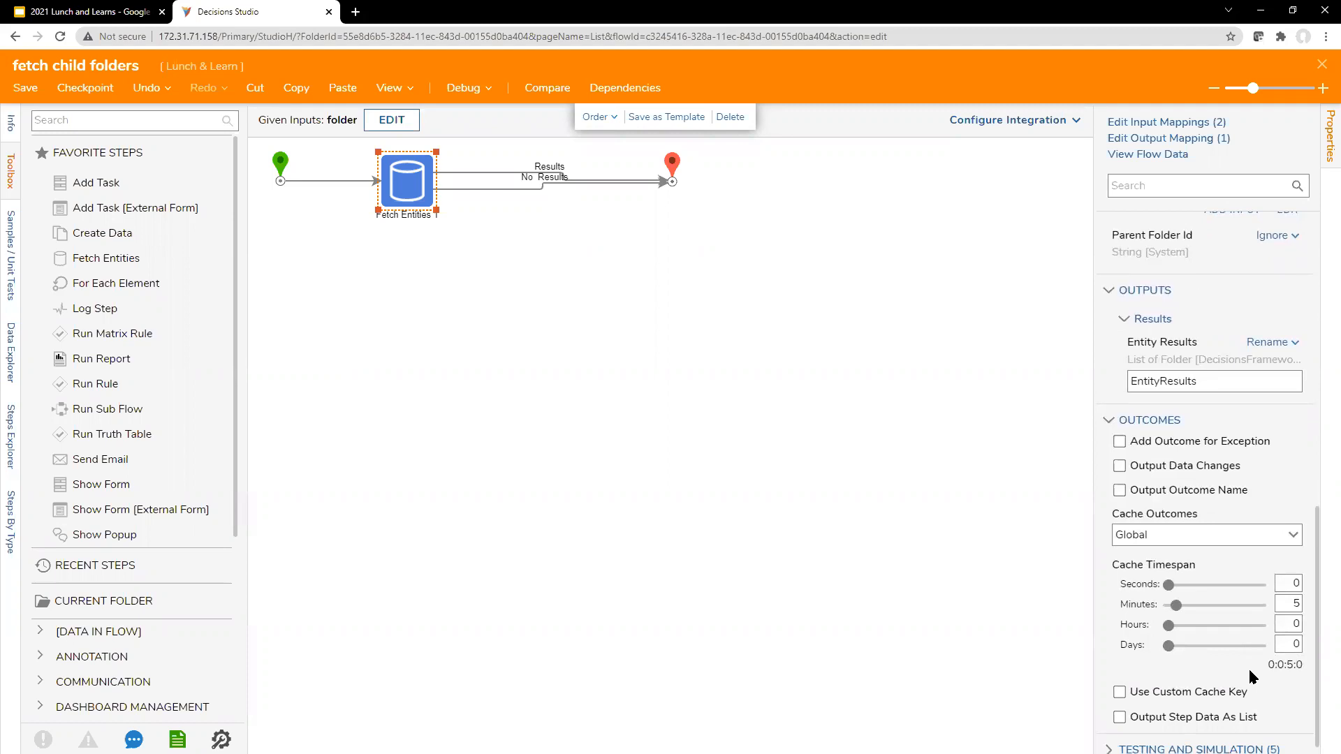
{"action": "double_click", "coordinate": [1296, 603]}
{"action": "left_click_drag", "start_coordinate": [1095, 376], "coordinate": [1065, 376]}
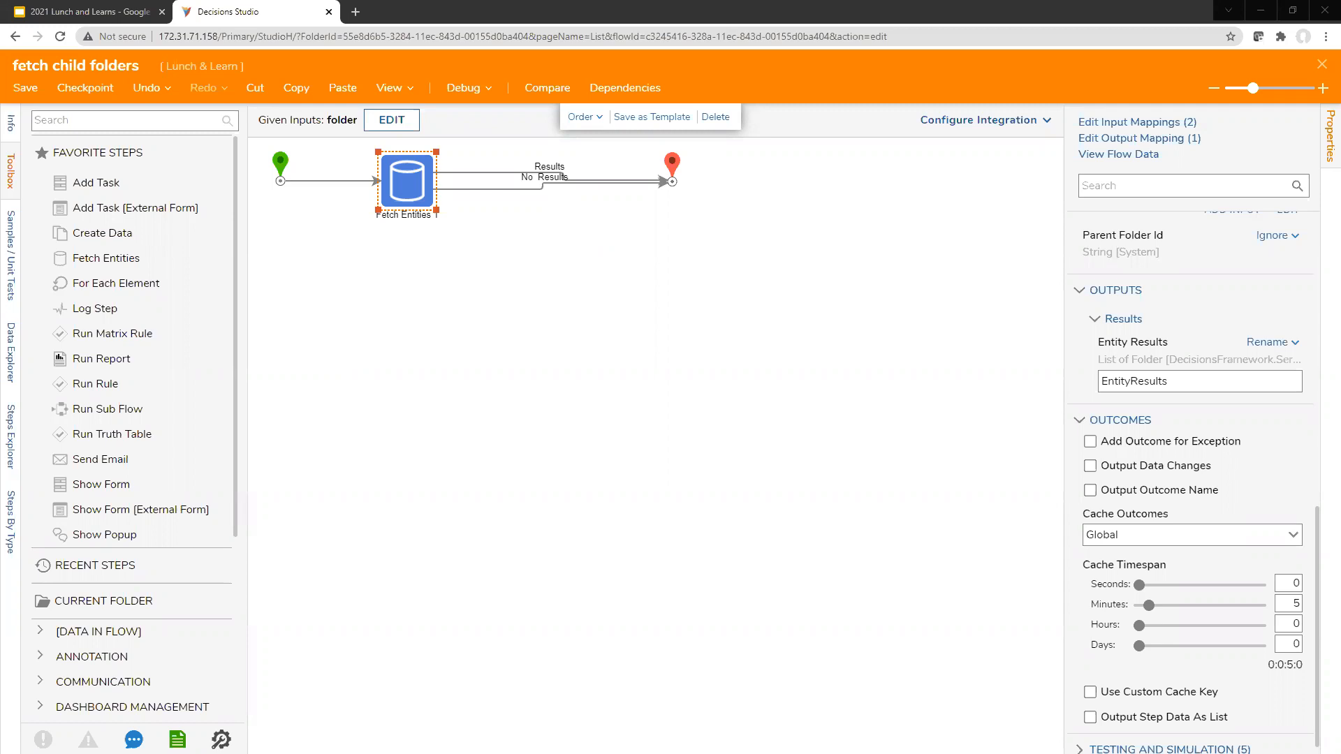
Step: Open the Decisions documentation site, documentation.decisions.com, in a separate browser page
{"action": "left_click", "coordinate": [355, 12]}
{"action": "type", "text": "docu"}
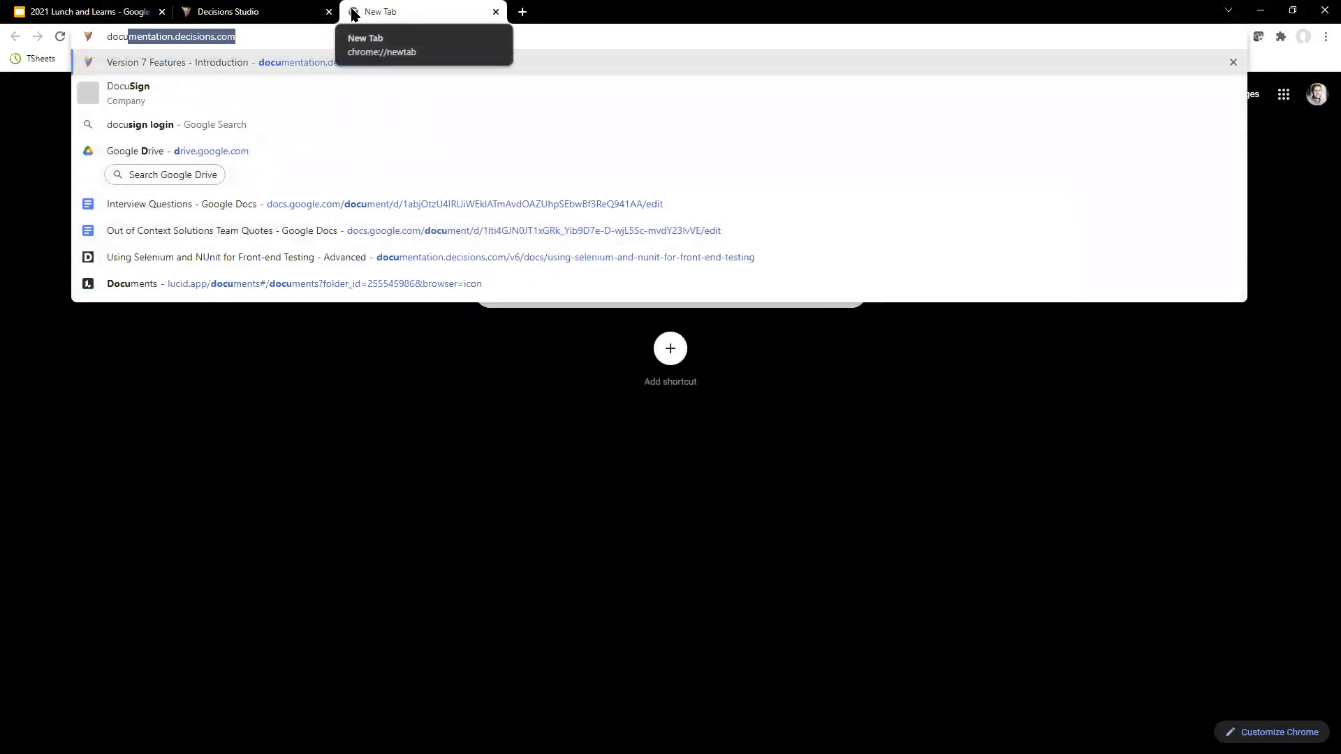
{"action": "key", "text": "Return"}
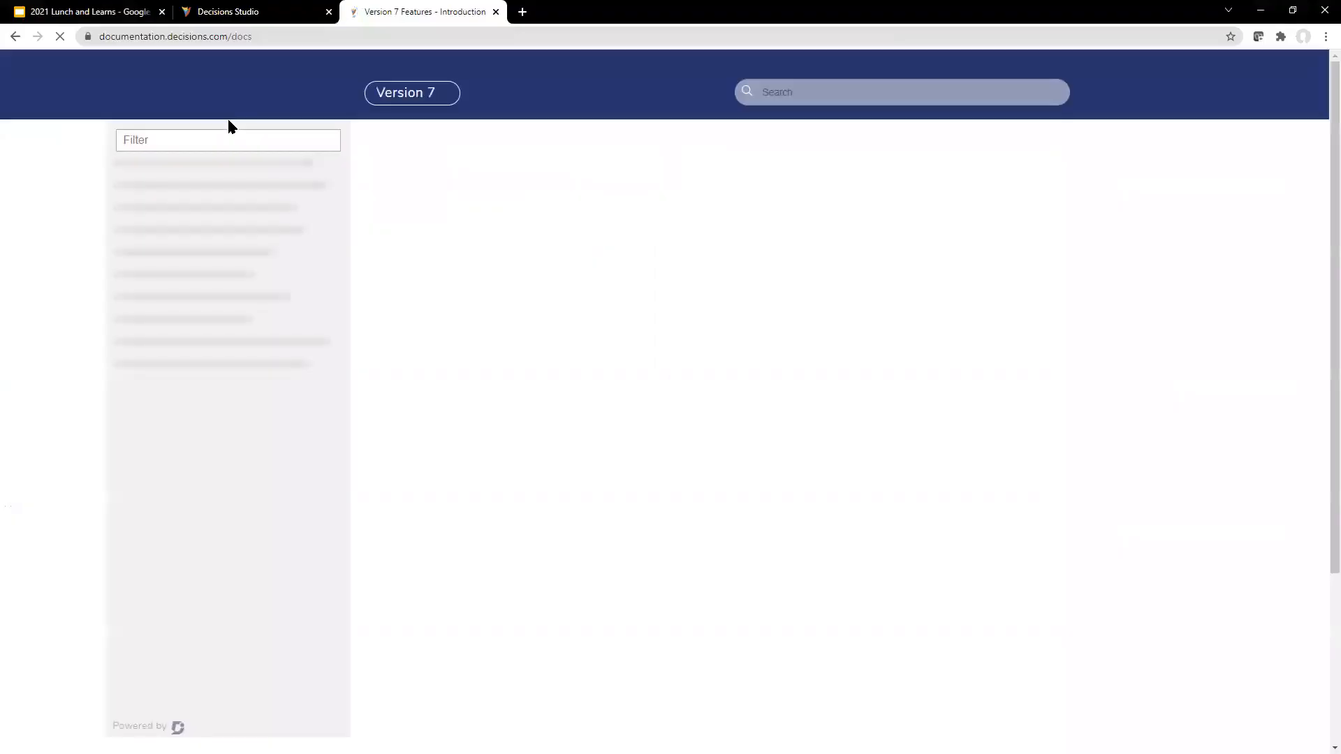
Step: Search the documentation for "cache" and open the Cache Steps article
{"action": "left_click", "coordinate": [907, 92]}
{"action": "type", "text": "cach"}
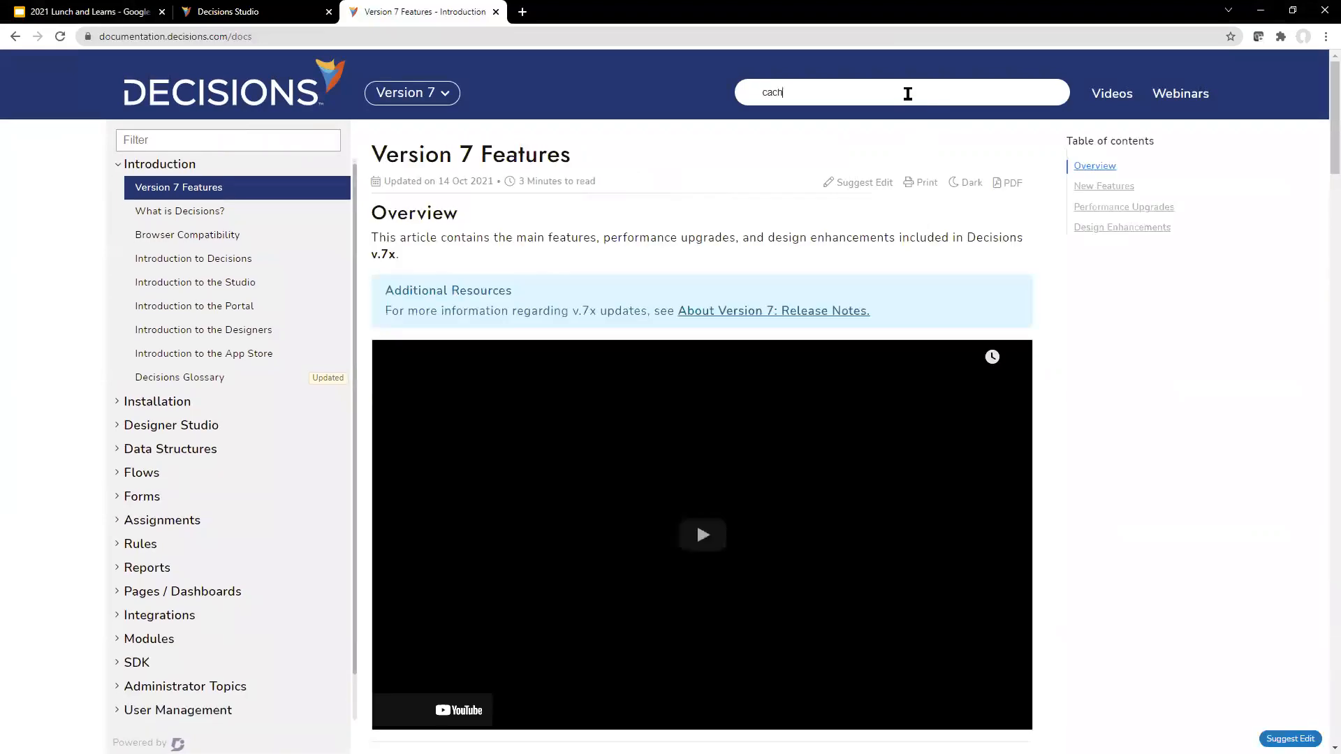
{"action": "type", "text": "e"}
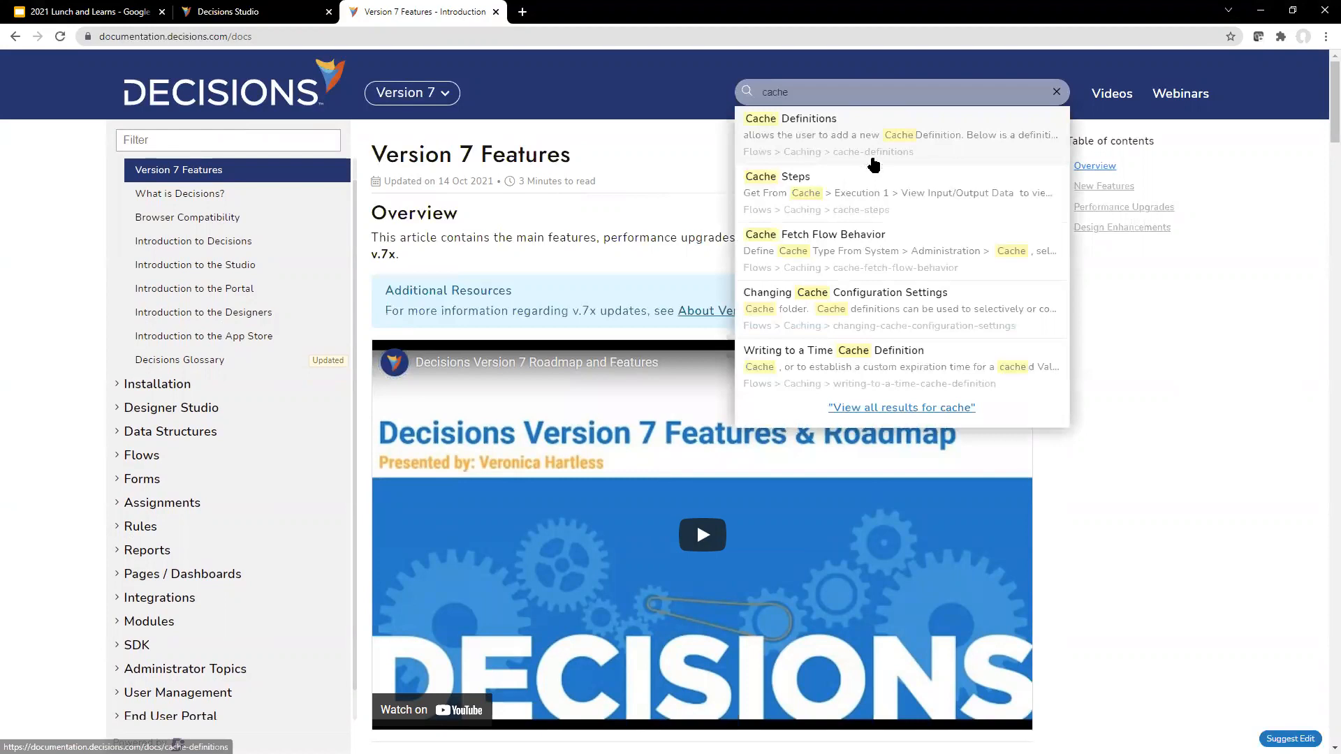
{"action": "left_click", "coordinate": [875, 200]}
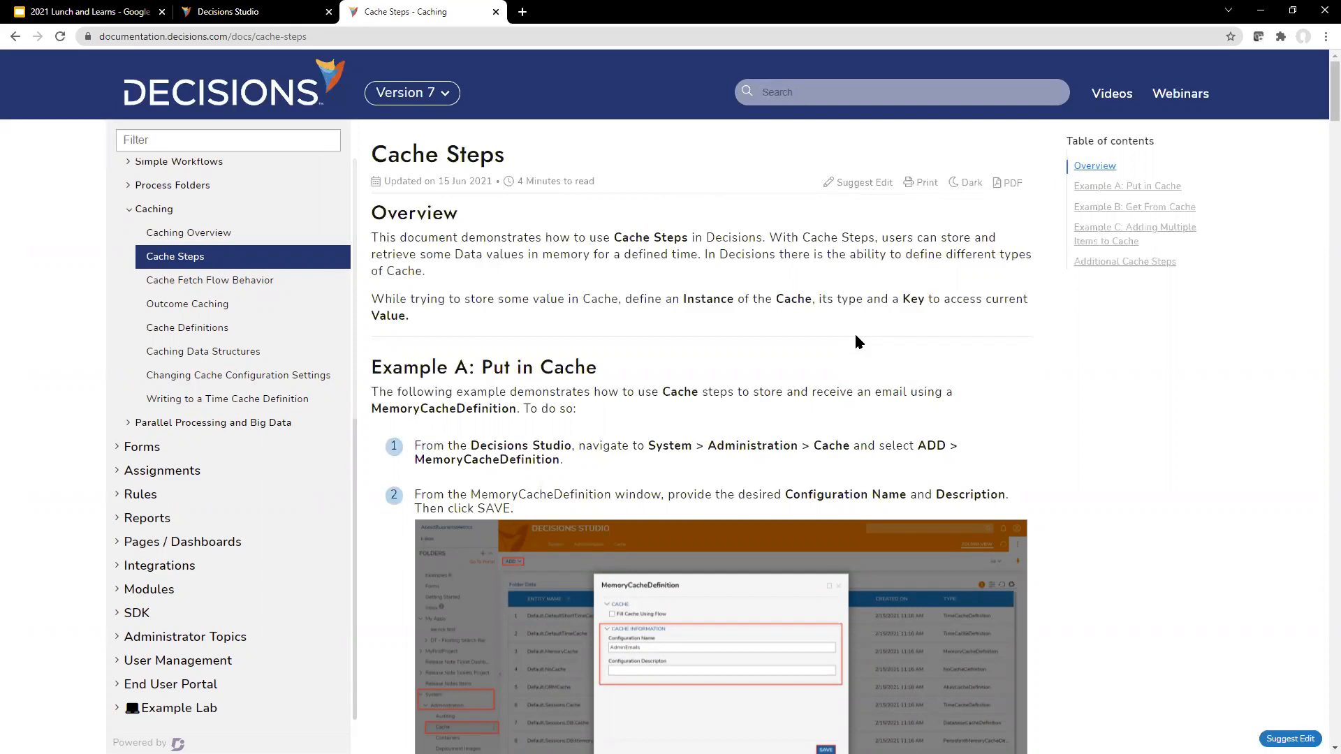
Step: Read the Put in Cache example, including the MemoryCacheDefinition setup and the step's input mappings
{"action": "scroll", "coordinate": [855, 335], "scroll_direction": "down", "scroll_amount": 2}
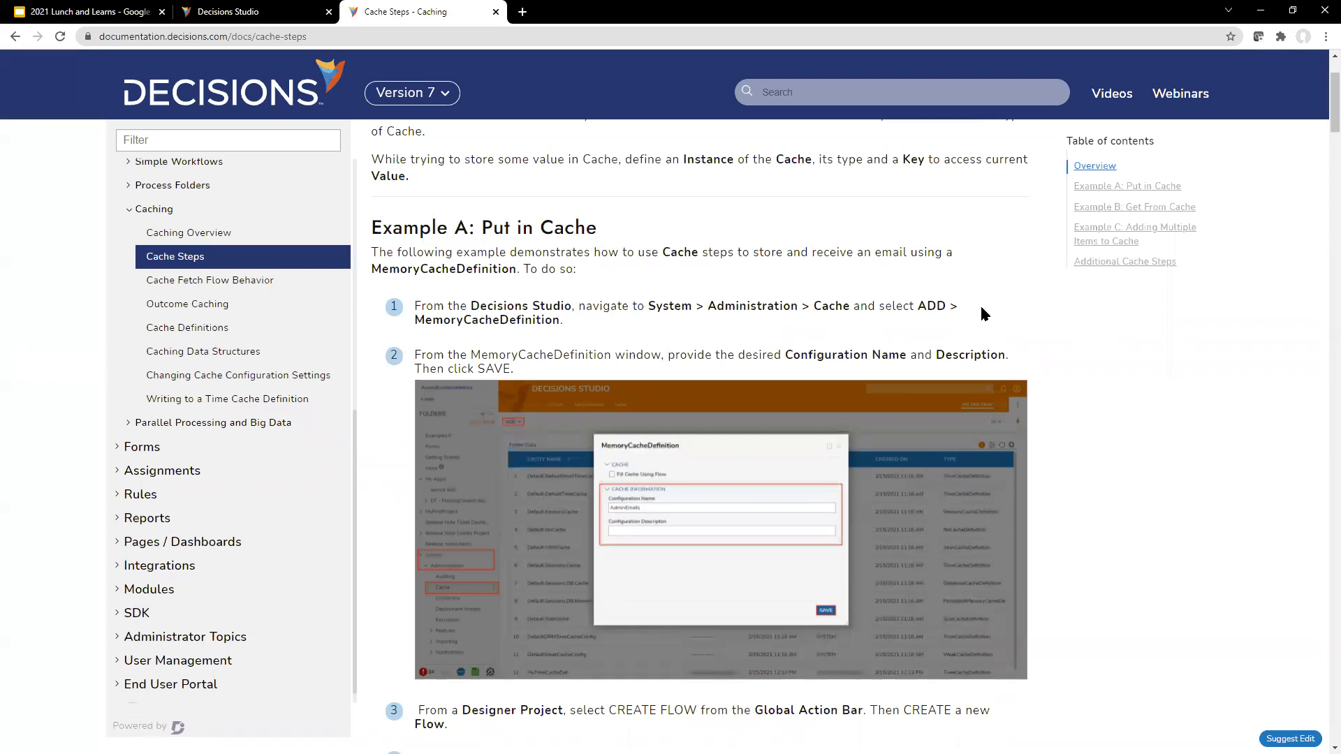
{"action": "scroll", "coordinate": [1103, 318], "scroll_direction": "down", "scroll_amount": 2}
{"action": "scroll", "coordinate": [1104, 320], "scroll_direction": "up", "scroll_amount": 1}
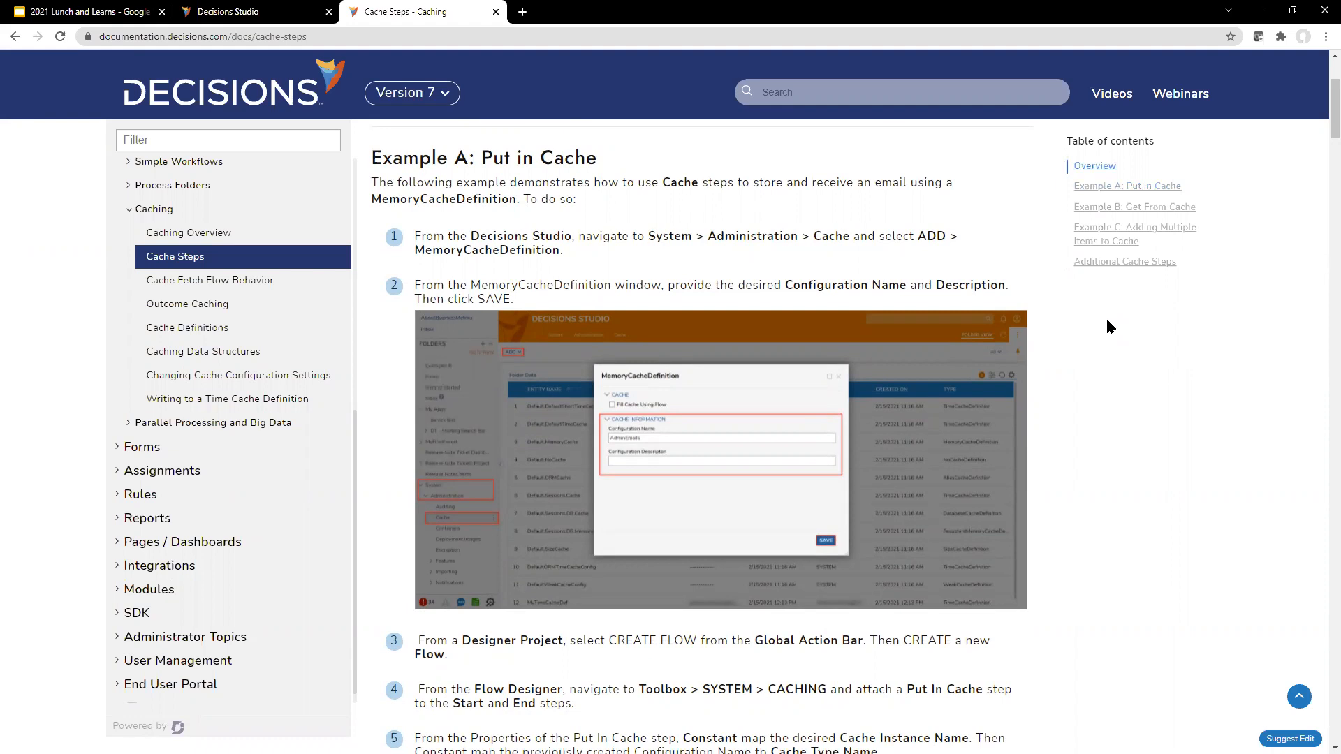
{"action": "scroll", "coordinate": [1045, 378], "scroll_direction": "down", "scroll_amount": 2}
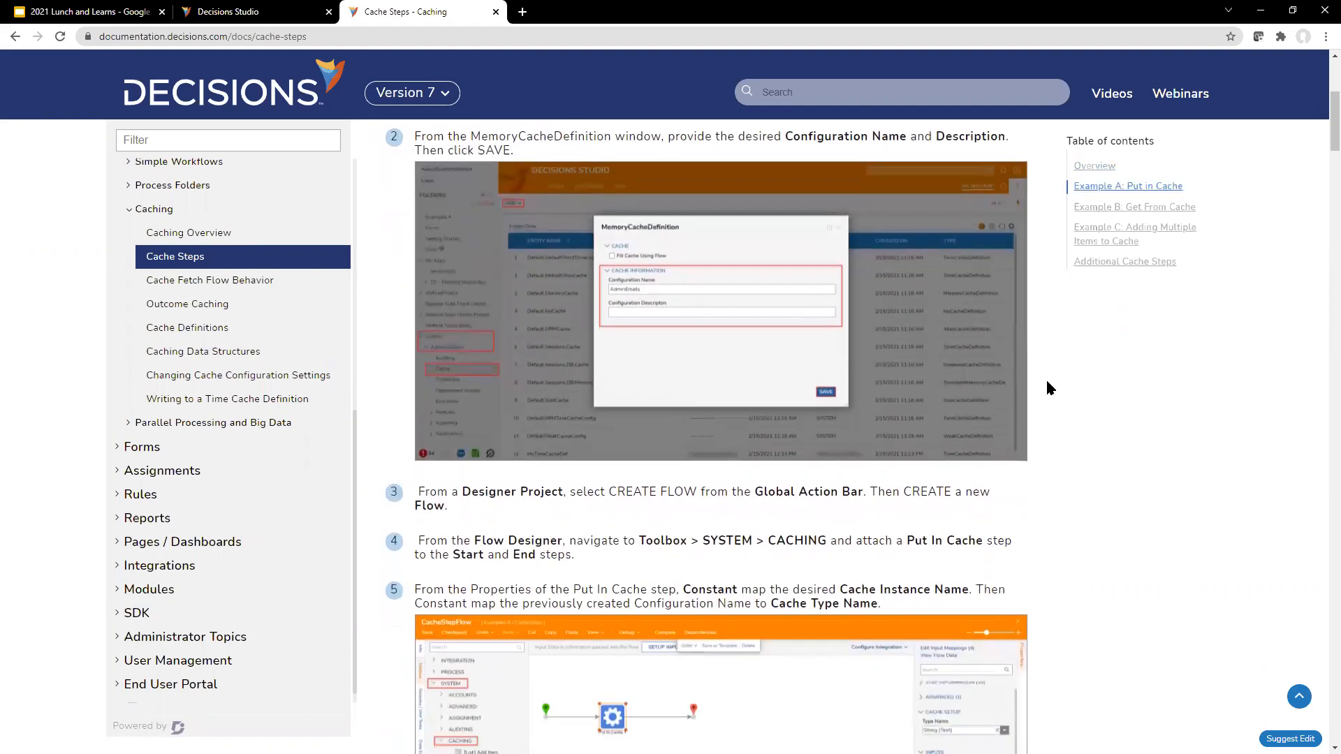
{"action": "scroll", "coordinate": [1047, 384], "scroll_direction": "down", "scroll_amount": 10}
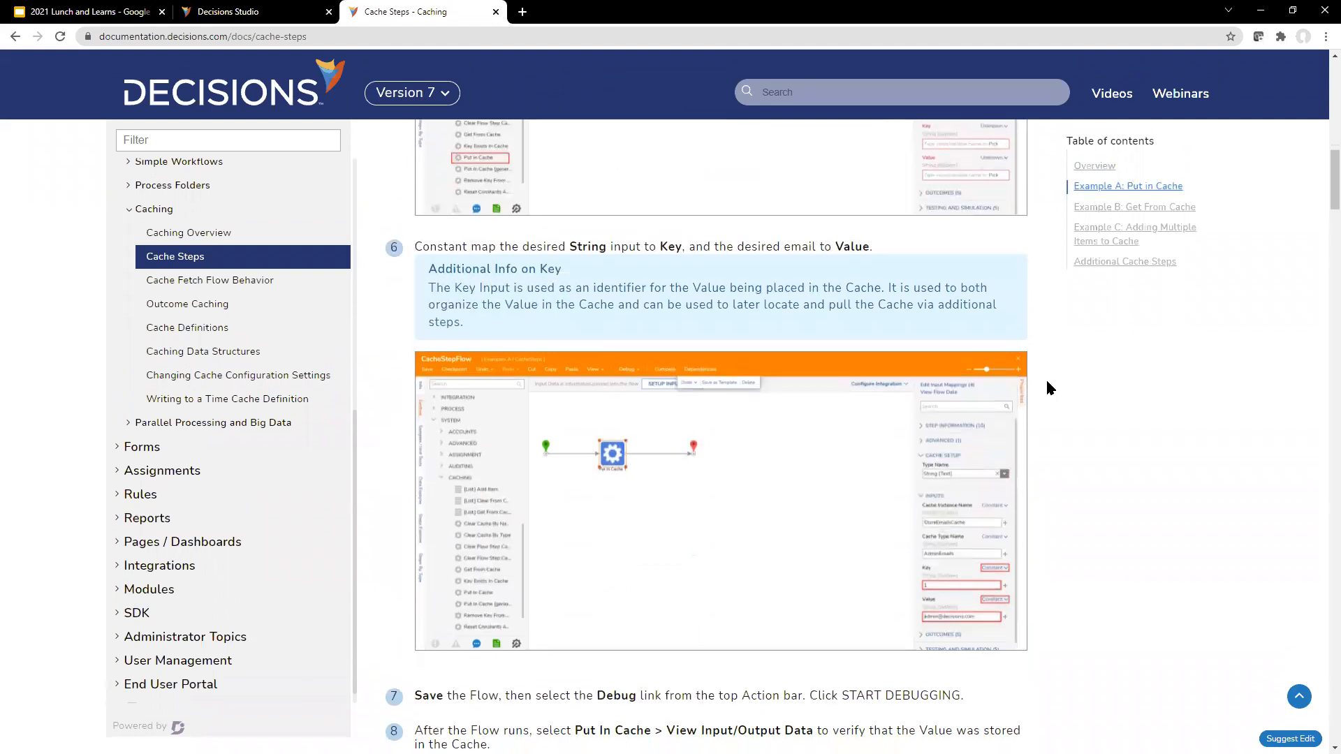
{"action": "scroll", "coordinate": [1047, 387], "scroll_direction": "down", "scroll_amount": 5}
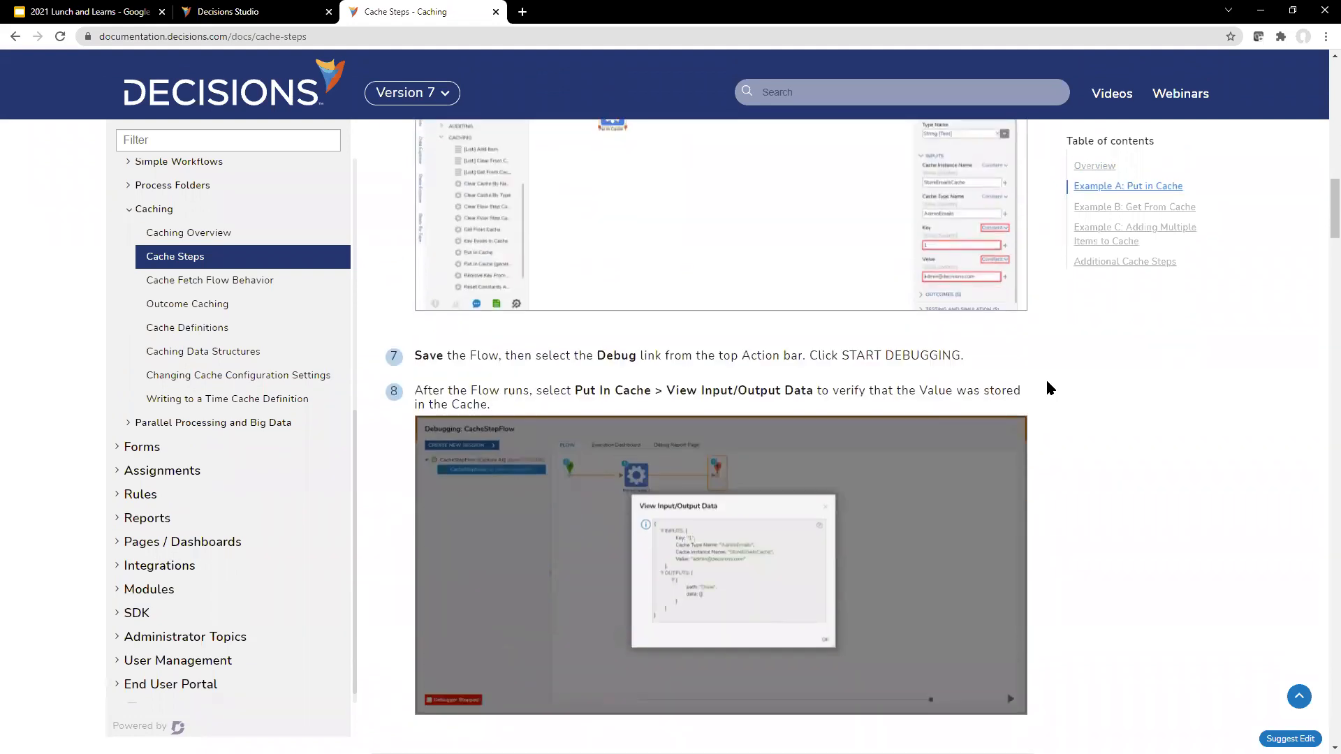
Step: Read the Get From Cache example and look ahead to the example on adding multiple items to cache
{"action": "scroll", "coordinate": [1116, 391], "scroll_direction": "down", "scroll_amount": 6}
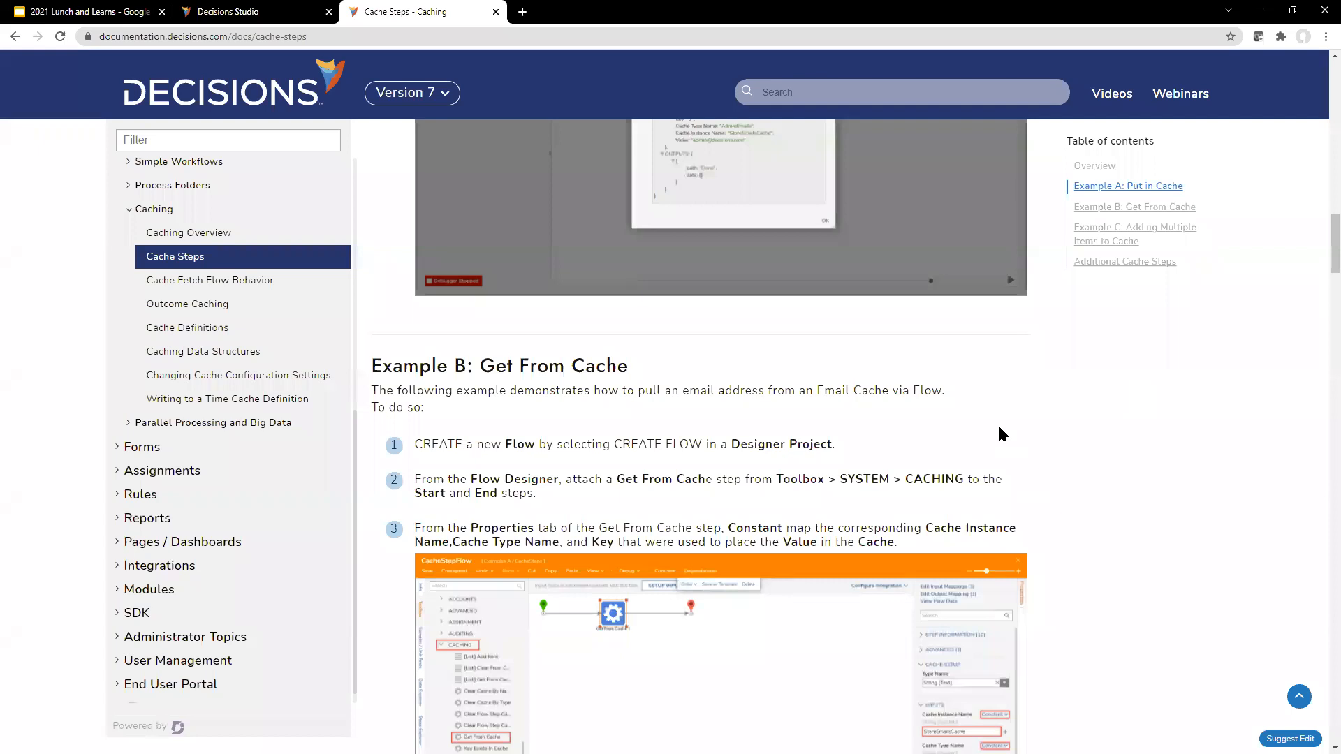
{"action": "scroll", "coordinate": [1320, 262], "scroll_direction": "down", "scroll_amount": 4}
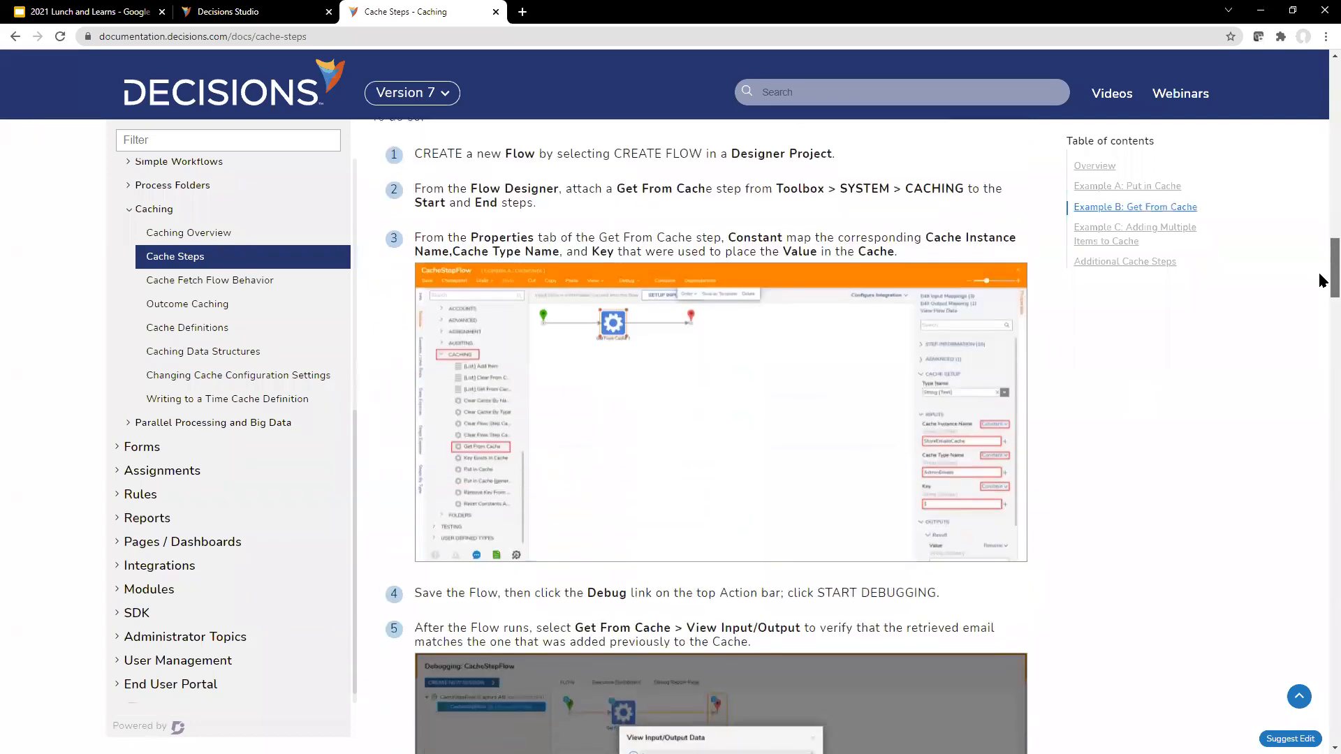
{"action": "scroll", "coordinate": [1320, 279], "scroll_direction": "down", "scroll_amount": 10}
{"action": "scroll", "coordinate": [1322, 335], "scroll_direction": "down", "scroll_amount": 4}
{"action": "scroll", "coordinate": [1324, 314], "scroll_direction": "up", "scroll_amount": 7}
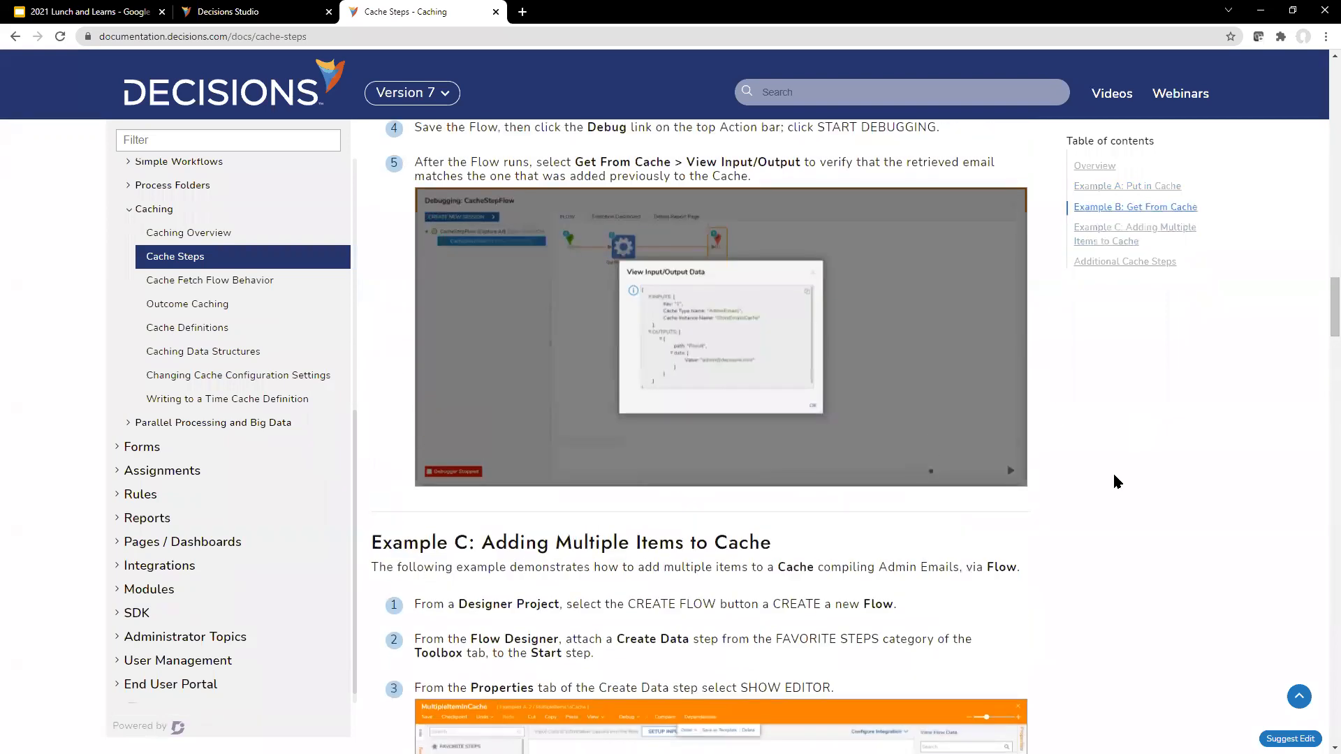
{"action": "scroll", "coordinate": [1114, 476], "scroll_direction": "up", "scroll_amount": 4}
{"action": "scroll", "coordinate": [1114, 476], "scroll_direction": "up", "scroll_amount": 1}
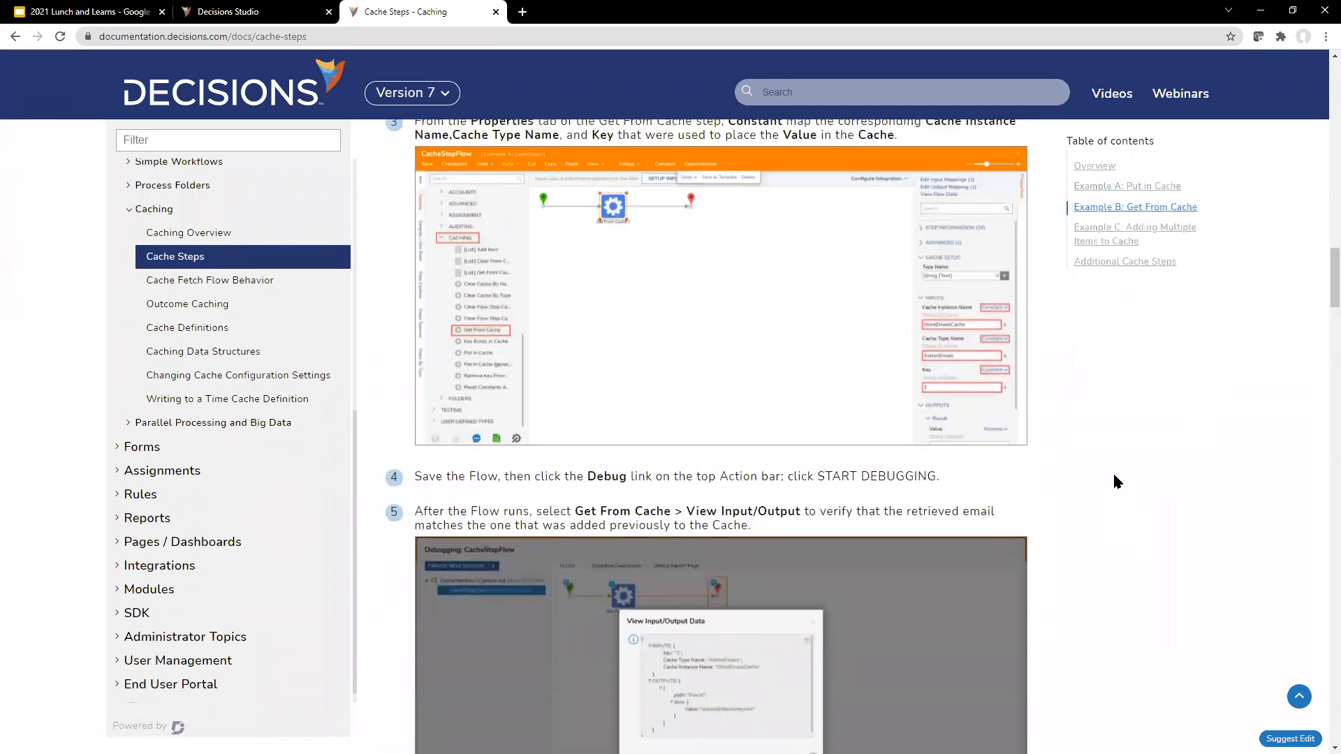
Step: Review the article's overview and the Put in Cache instructions for the cache definition, key and value again
{"action": "scroll", "coordinate": [1114, 481], "scroll_direction": "up", "scroll_amount": 20}
{"action": "scroll", "coordinate": [924, 518], "scroll_direction": "up", "scroll_amount": 8}
{"action": "scroll", "coordinate": [924, 522], "scroll_direction": "up", "scroll_amount": 5}
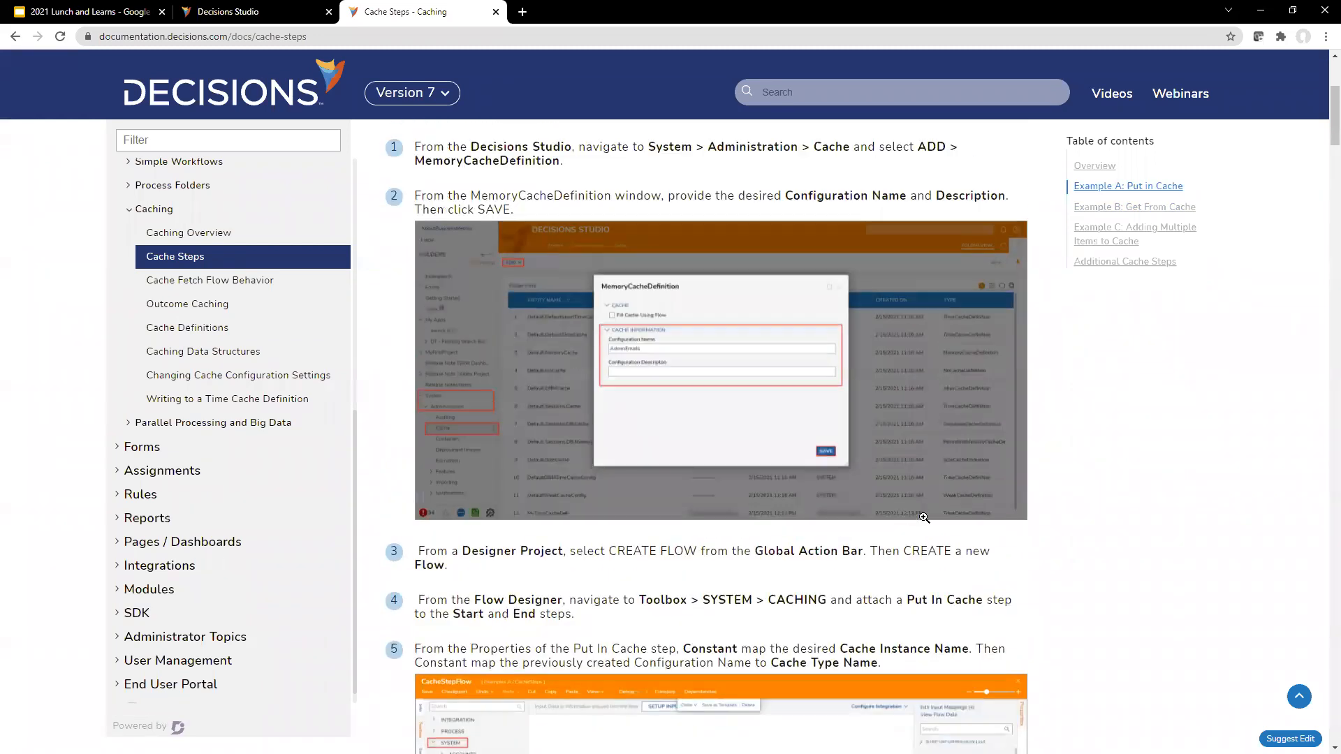
{"action": "scroll", "coordinate": [868, 455], "scroll_direction": "down", "scroll_amount": 1}
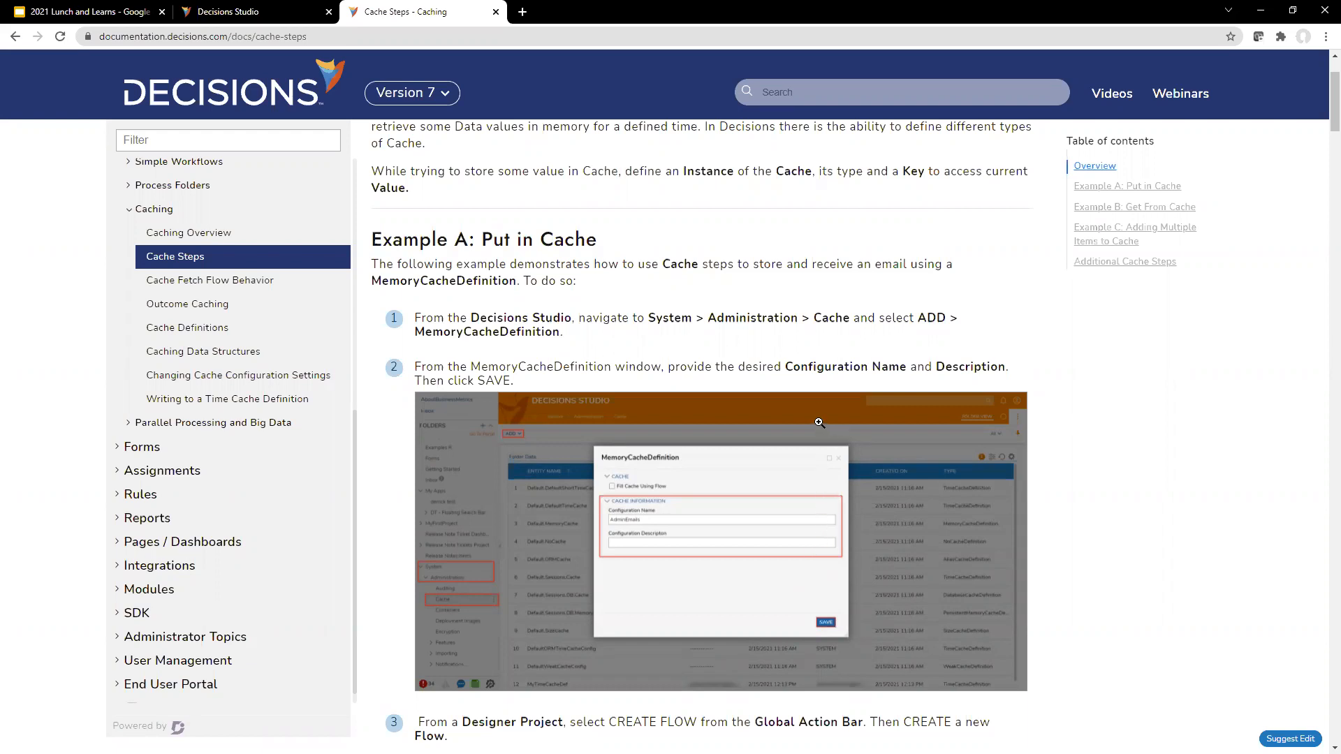
{"action": "scroll", "coordinate": [848, 362], "scroll_direction": "up", "scroll_amount": 2}
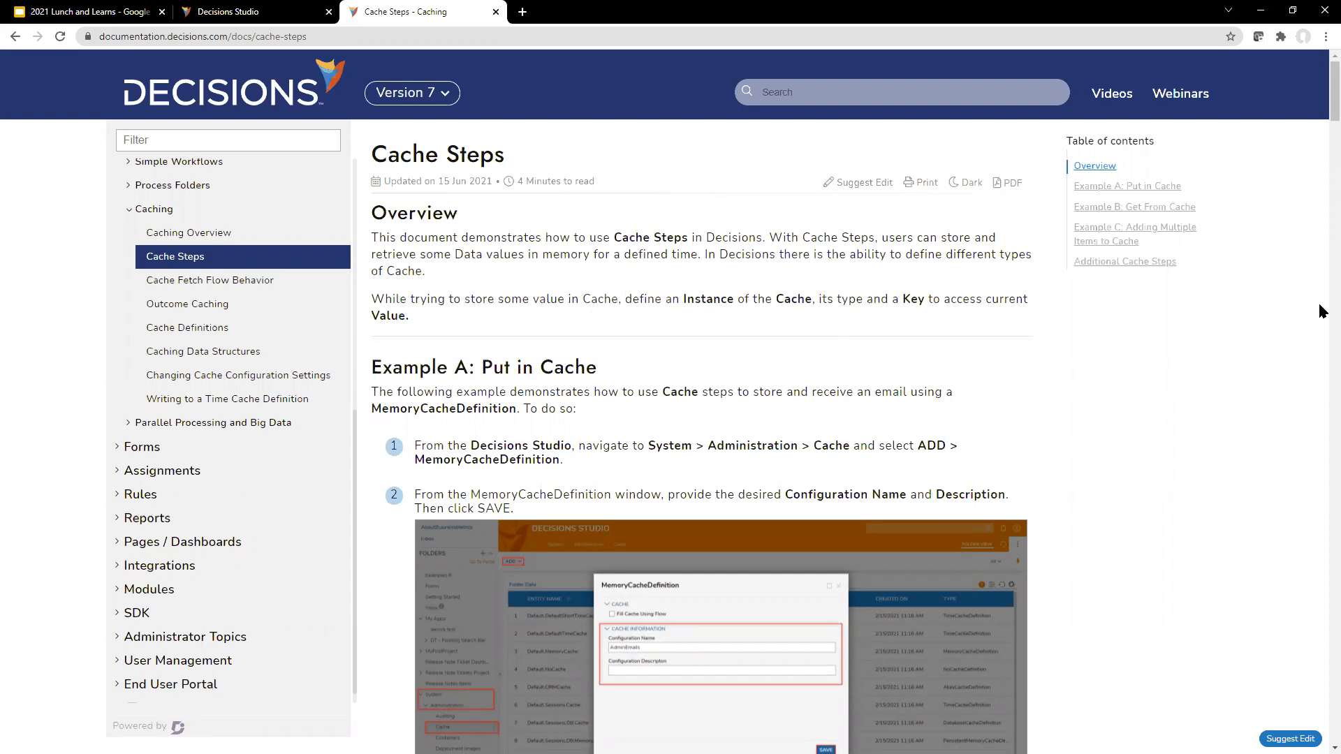
{"action": "left_click_drag", "start_coordinate": [1320, 122], "coordinate": [1320, 238]}
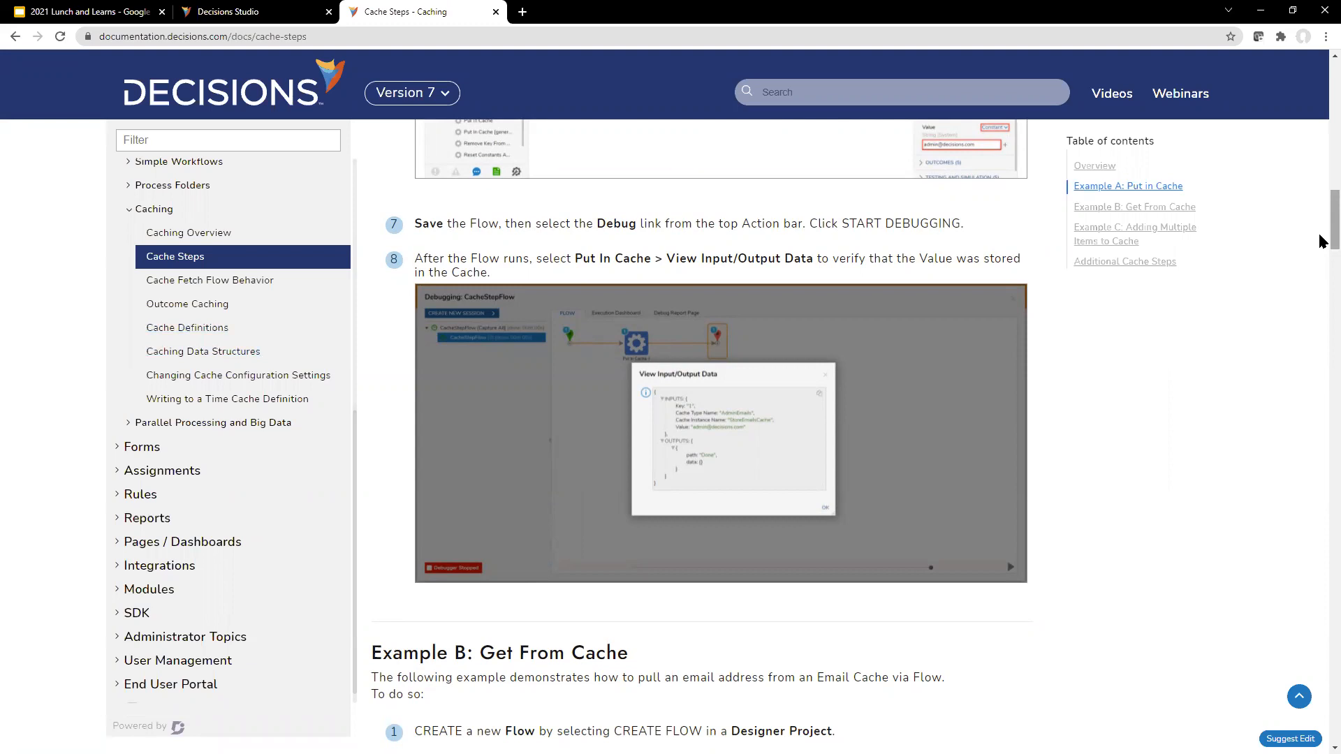
{"action": "scroll", "coordinate": [1322, 237], "scroll_direction": "up", "scroll_amount": 5}
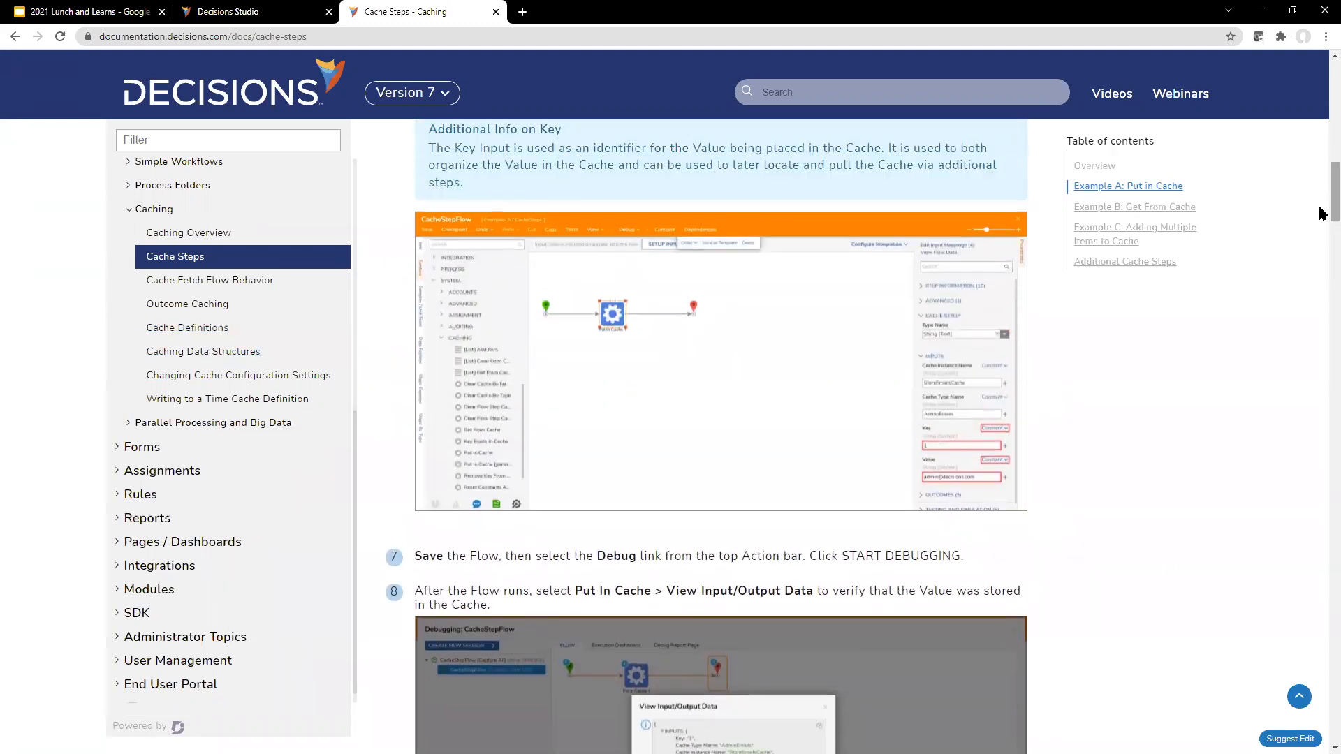
{"action": "scroll", "coordinate": [646, 396], "scroll_direction": "up", "scroll_amount": 5}
{"action": "scroll", "coordinate": [646, 395], "scroll_direction": "up", "scroll_amount": 11}
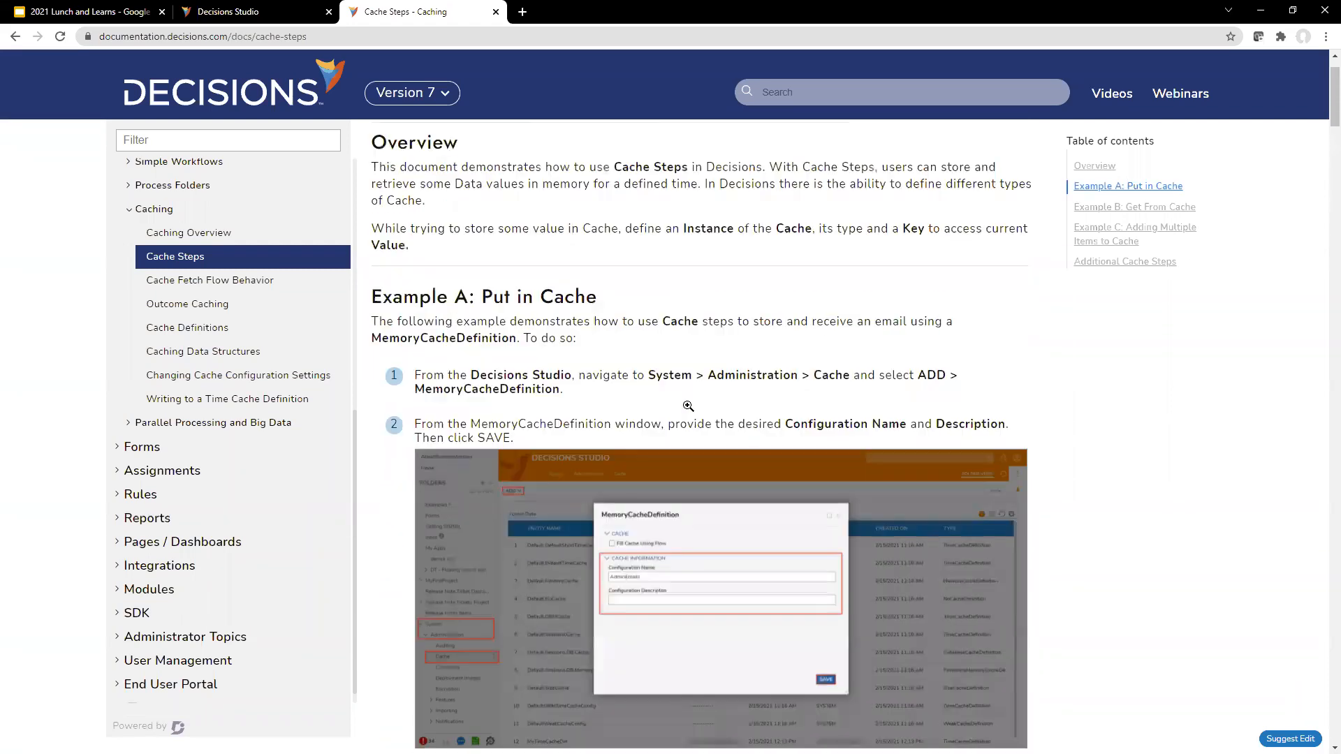
{"action": "scroll", "coordinate": [688, 406], "scroll_direction": "down", "scroll_amount": 4}
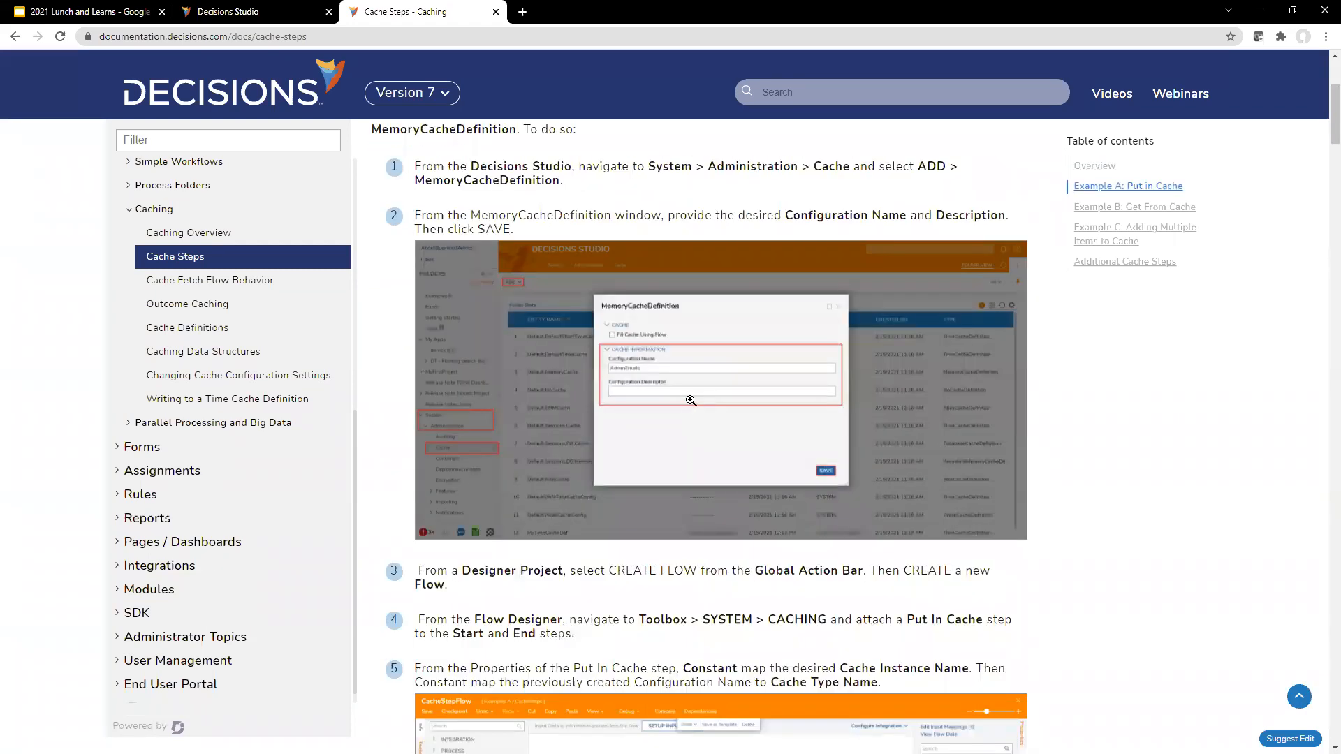
Step: Examine the enlarged article screenshots of the MemoryCacheDefinition window and the Put In Cache step's input settings
{"action": "left_click", "coordinate": [700, 387]}
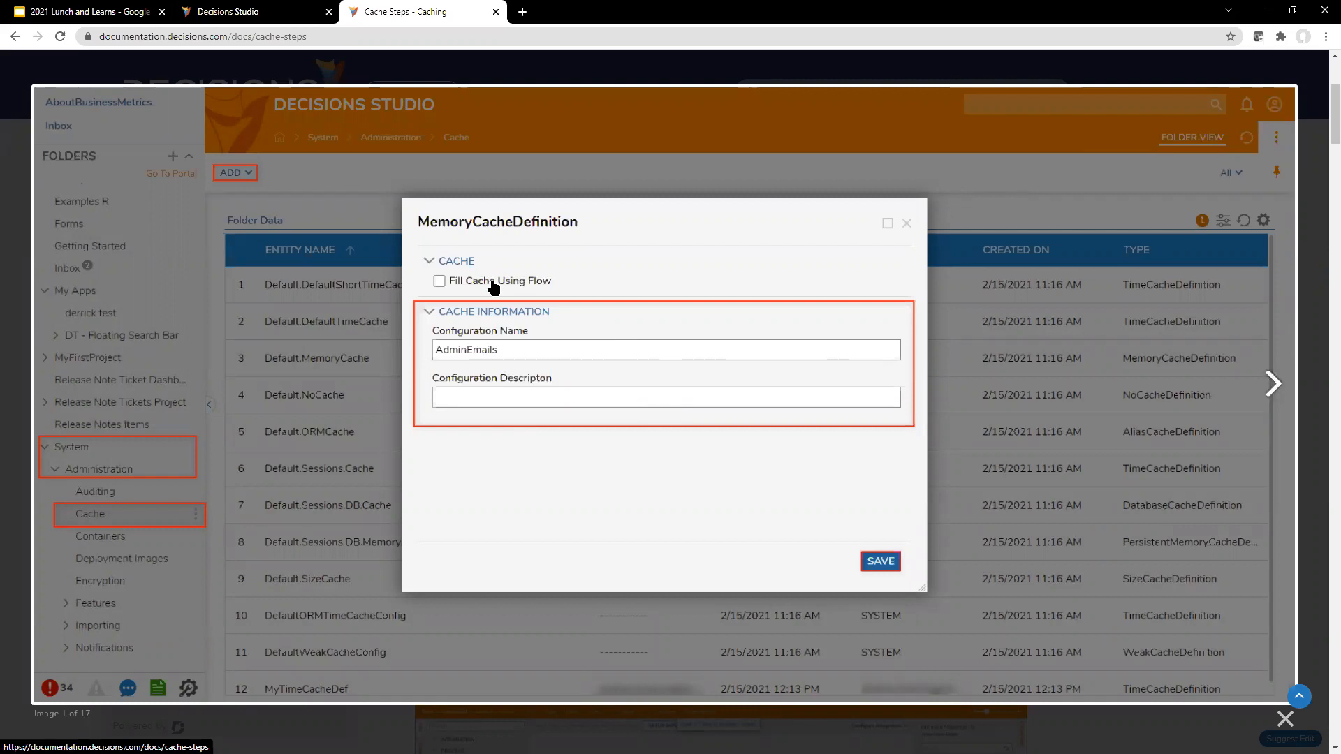
{"action": "left_click", "coordinate": [1306, 153]}
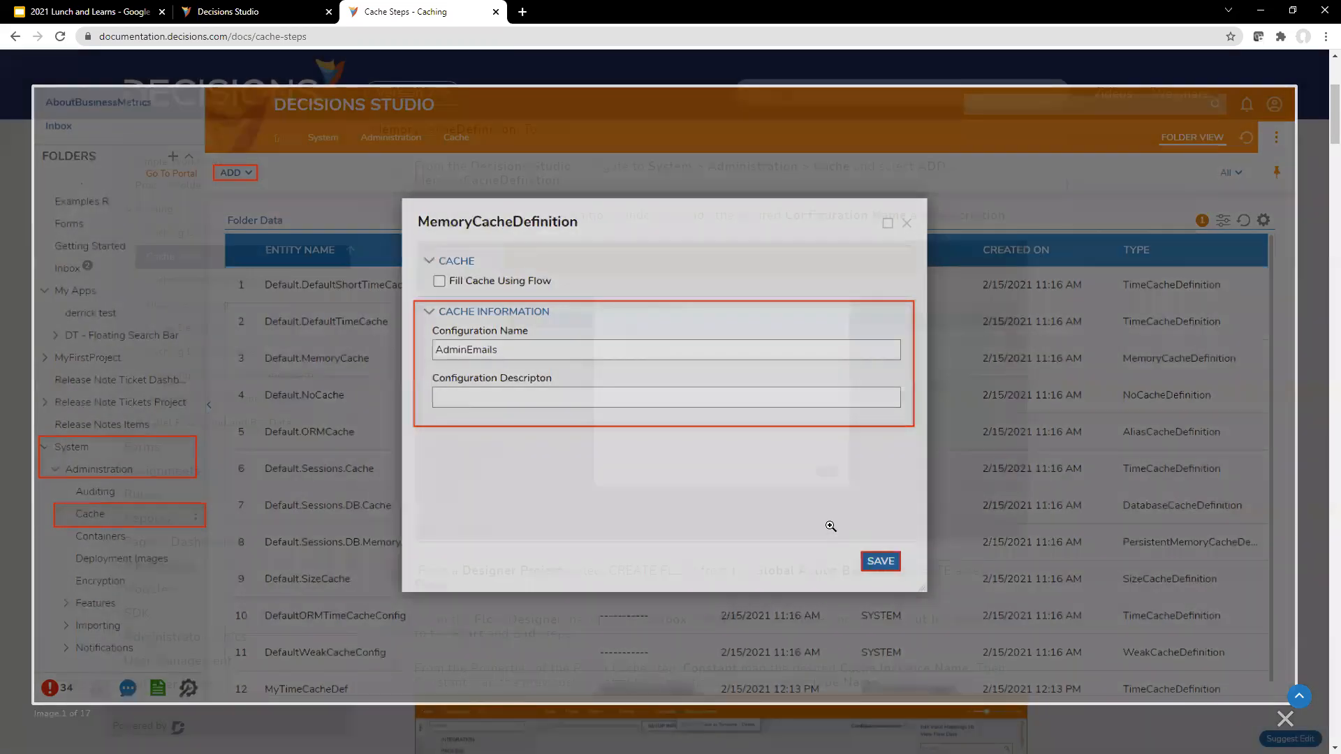
{"action": "scroll", "coordinate": [827, 389], "scroll_direction": "down", "scroll_amount": 5}
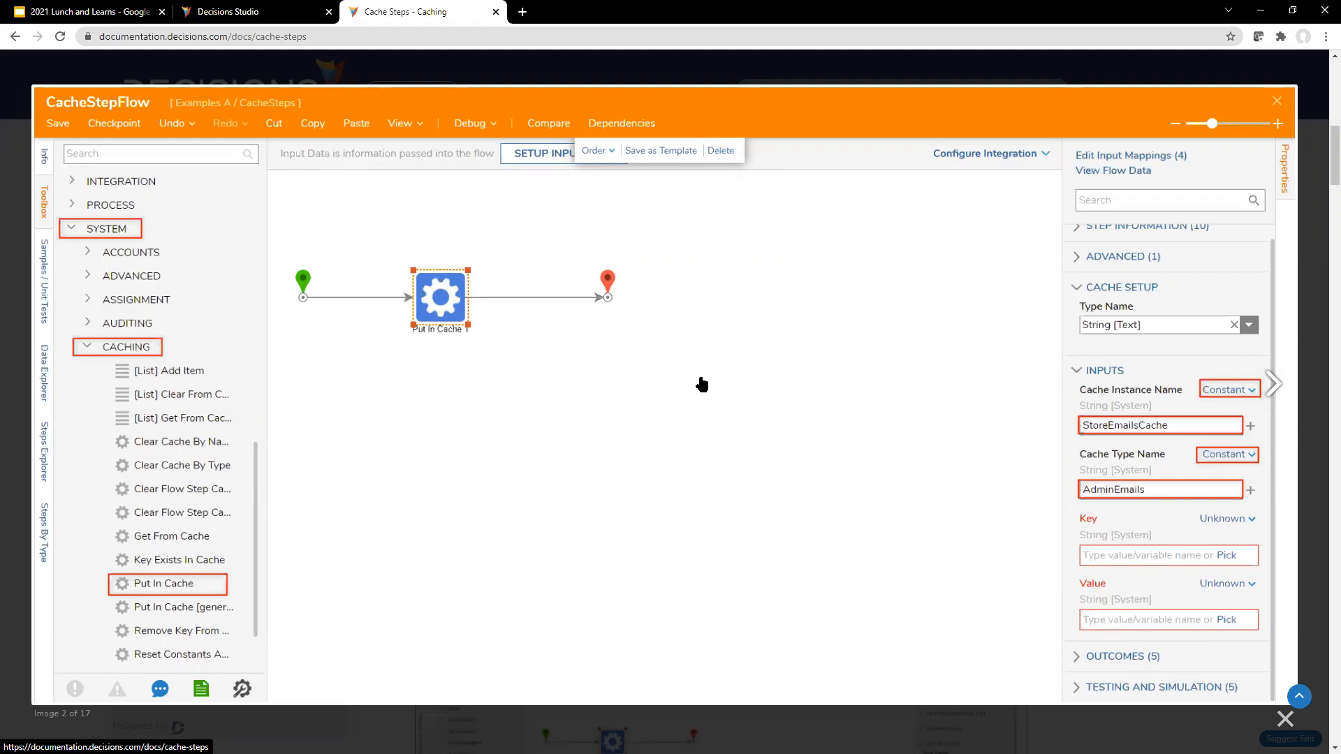
Step: In Decisions Studio, add a Put In Cache step to the fetch child folders flow and connect it between Start and End
{"action": "left_click", "coordinate": [289, 15]}
{"action": "left_click", "coordinate": [169, 126]}
{"action": "type", "text": "put in cache"}
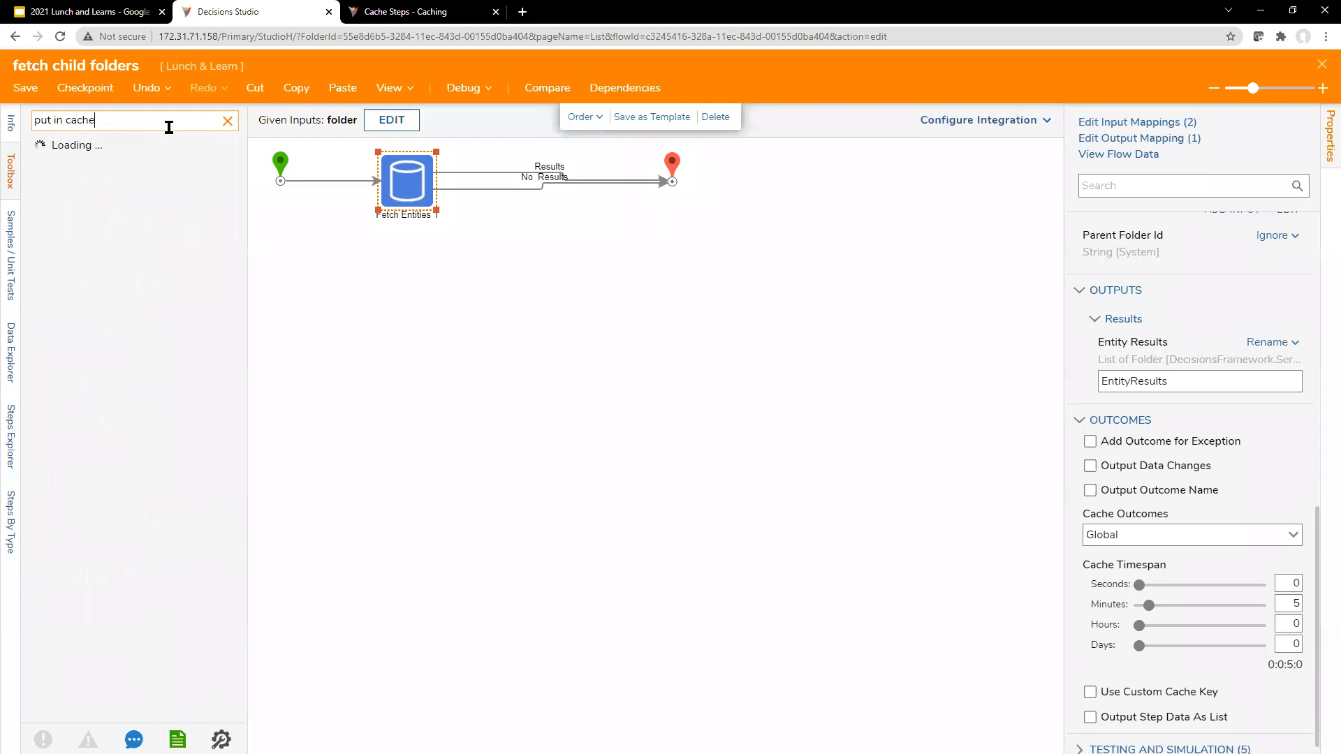
{"action": "left_click_drag", "start_coordinate": [170, 148], "coordinate": [377, 309]}
{"action": "left_click", "coordinate": [348, 182]}
{"action": "left_click_drag", "start_coordinate": [380, 181], "coordinate": [352, 313]}
{"action": "left_click_drag", "start_coordinate": [454, 310], "coordinate": [669, 182]}
{"action": "left_click_drag", "start_coordinate": [419, 307], "coordinate": [446, 305]}
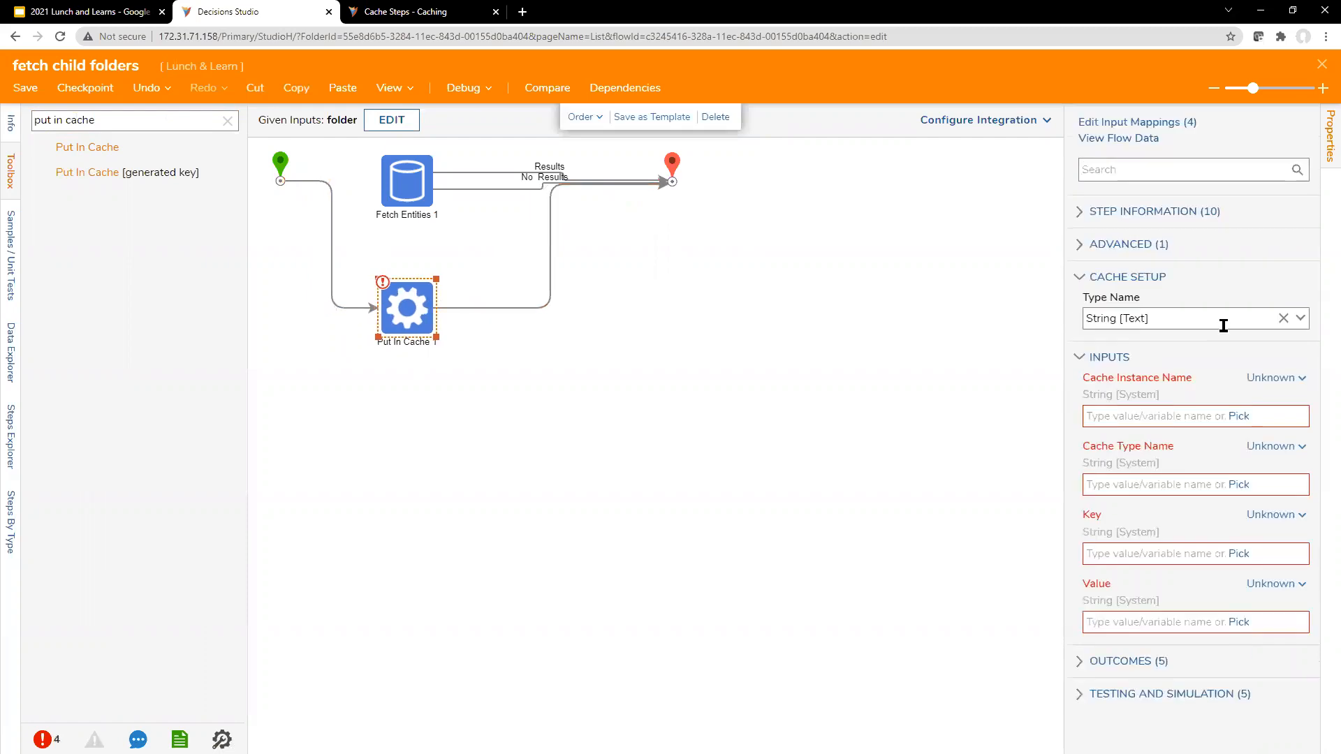
Step: Set the Put In Cache step's Type Name to the recently used testcaseentity [LunchLearn] type
{"action": "left_click", "coordinate": [1300, 321]}
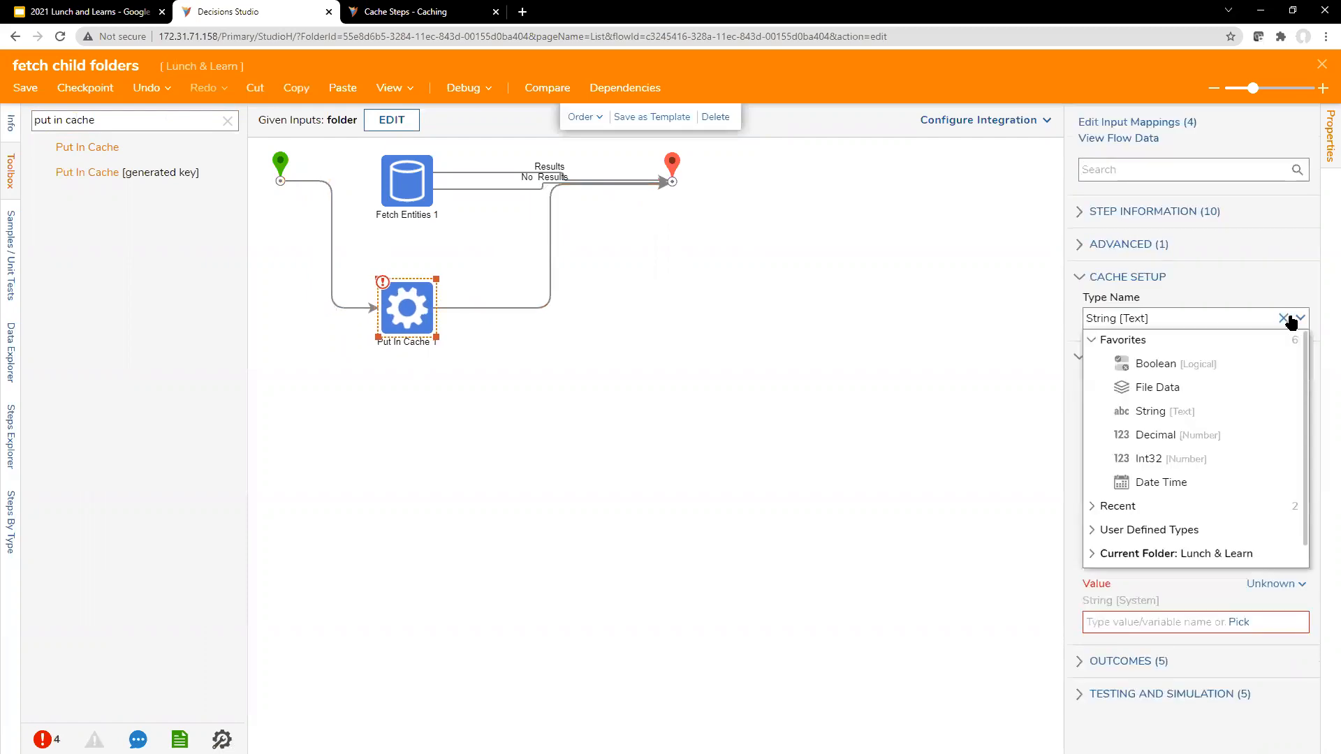
{"action": "left_click", "coordinate": [1092, 510]}
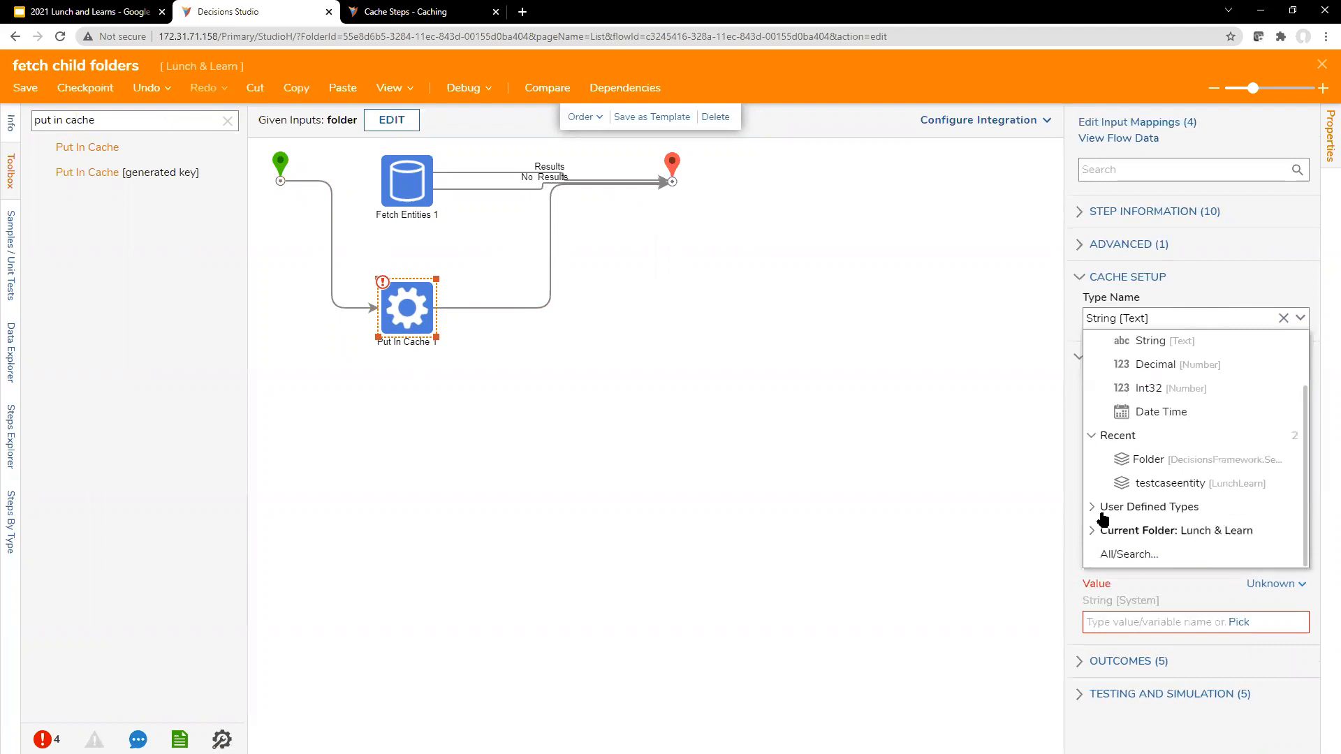
{"action": "left_click", "coordinate": [1160, 483]}
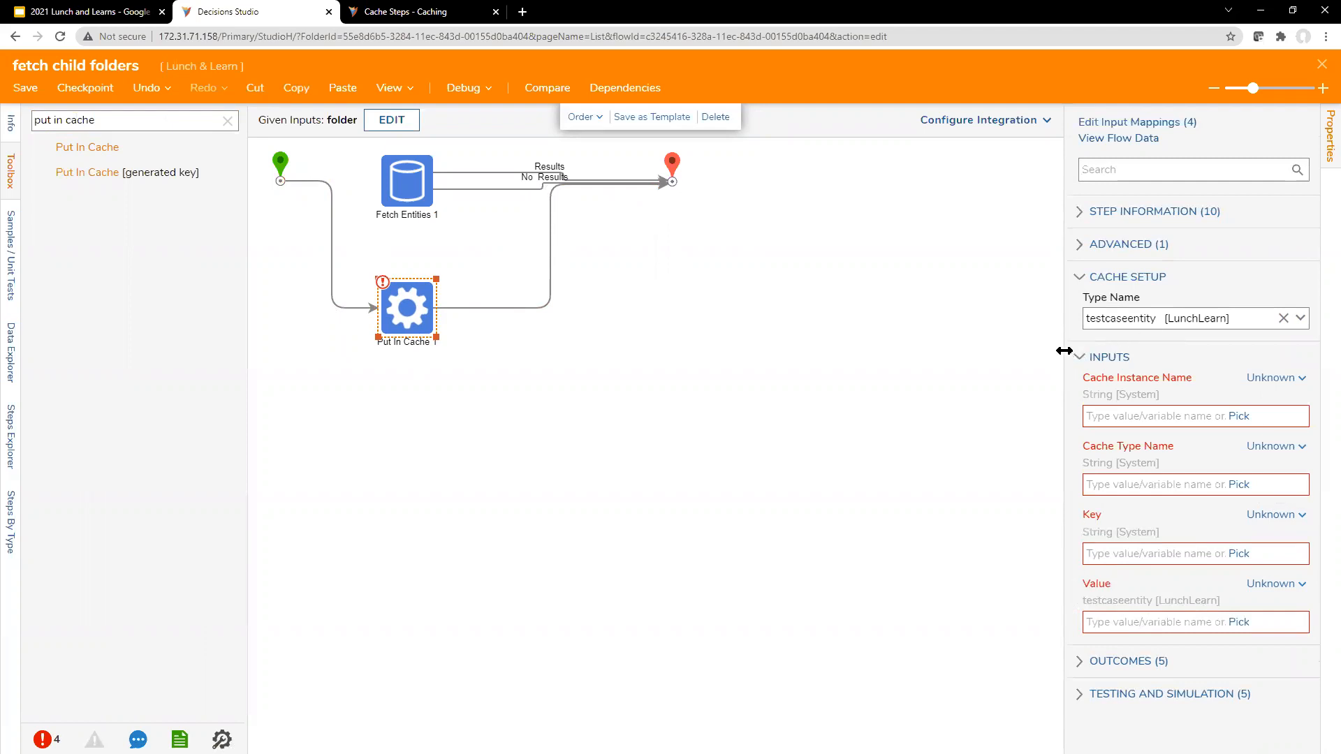
Step: Map the Put In Cache step's Value input to Build Data and look over the entity fields it exposes
{"action": "left_click_drag", "start_coordinate": [1063, 356], "coordinate": [964, 343]}
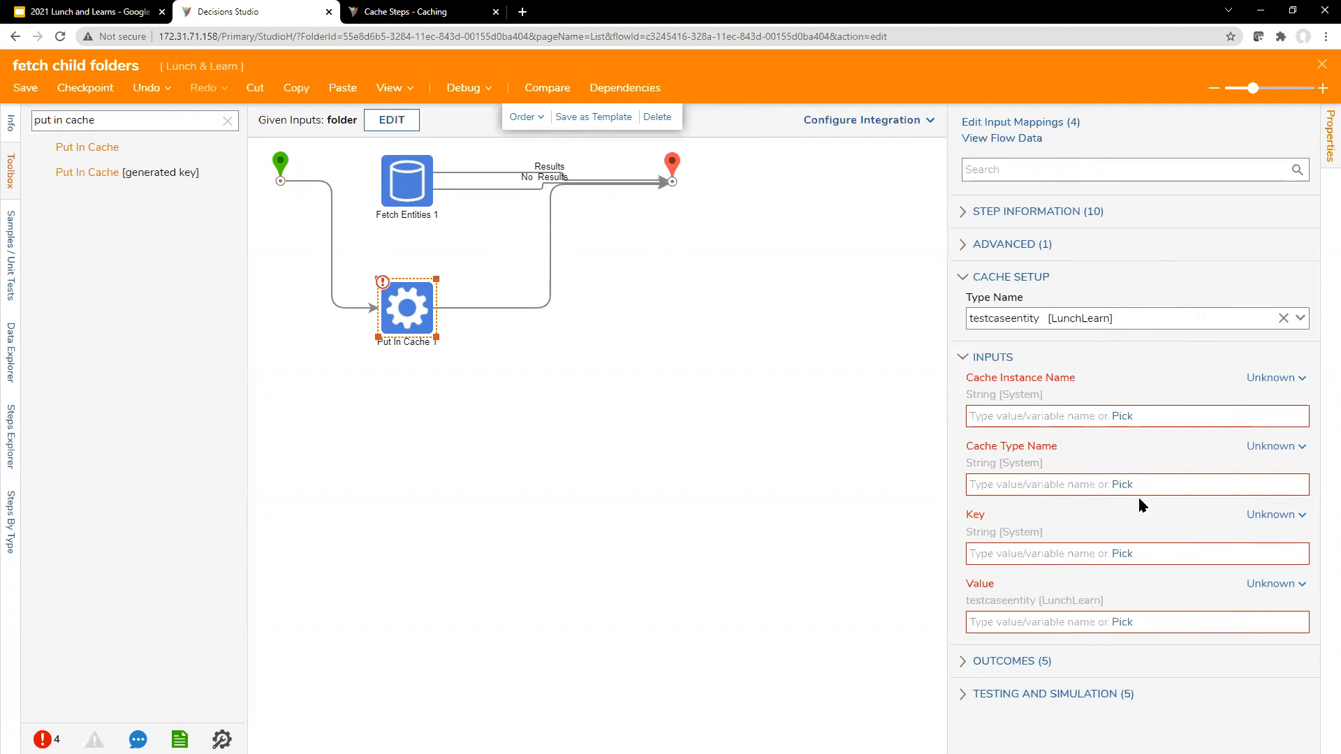
{"action": "left_click", "coordinate": [1261, 585]}
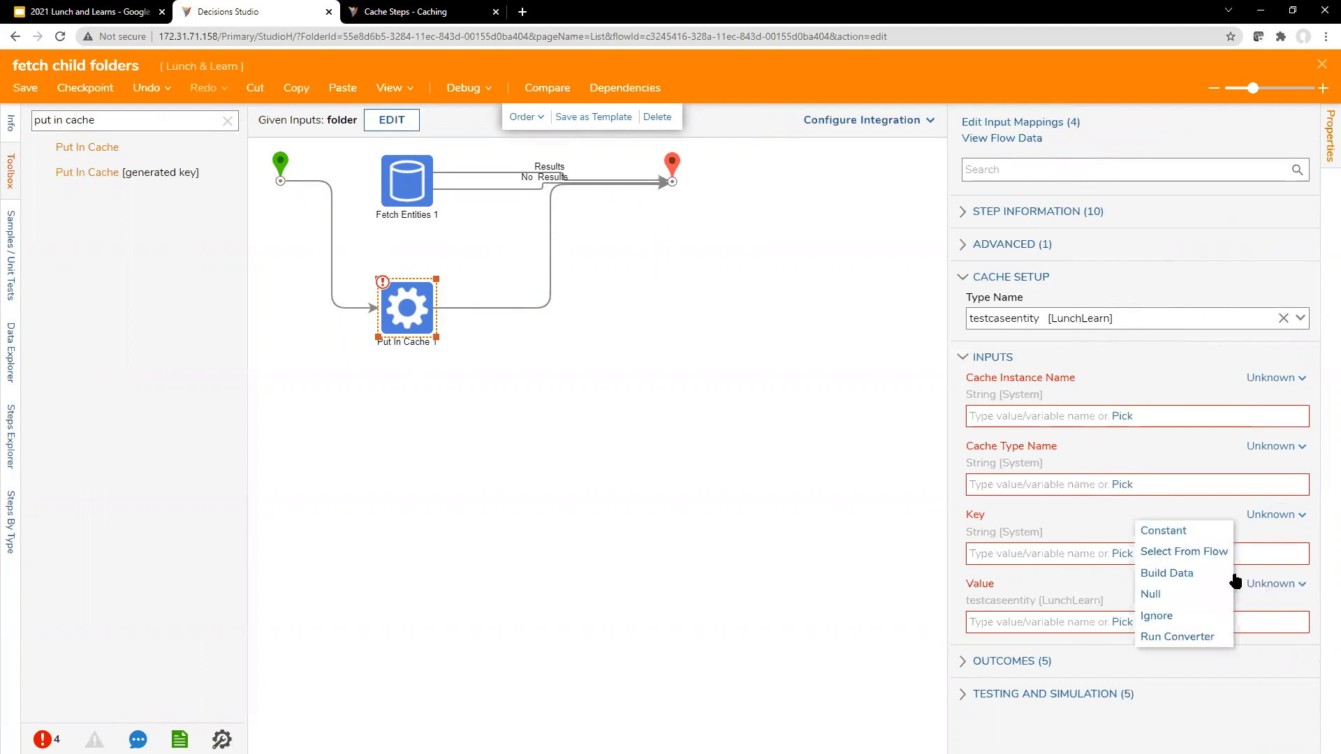
{"action": "left_click", "coordinate": [1192, 575]}
{"action": "scroll", "coordinate": [1130, 648], "scroll_direction": "down", "scroll_amount": 4}
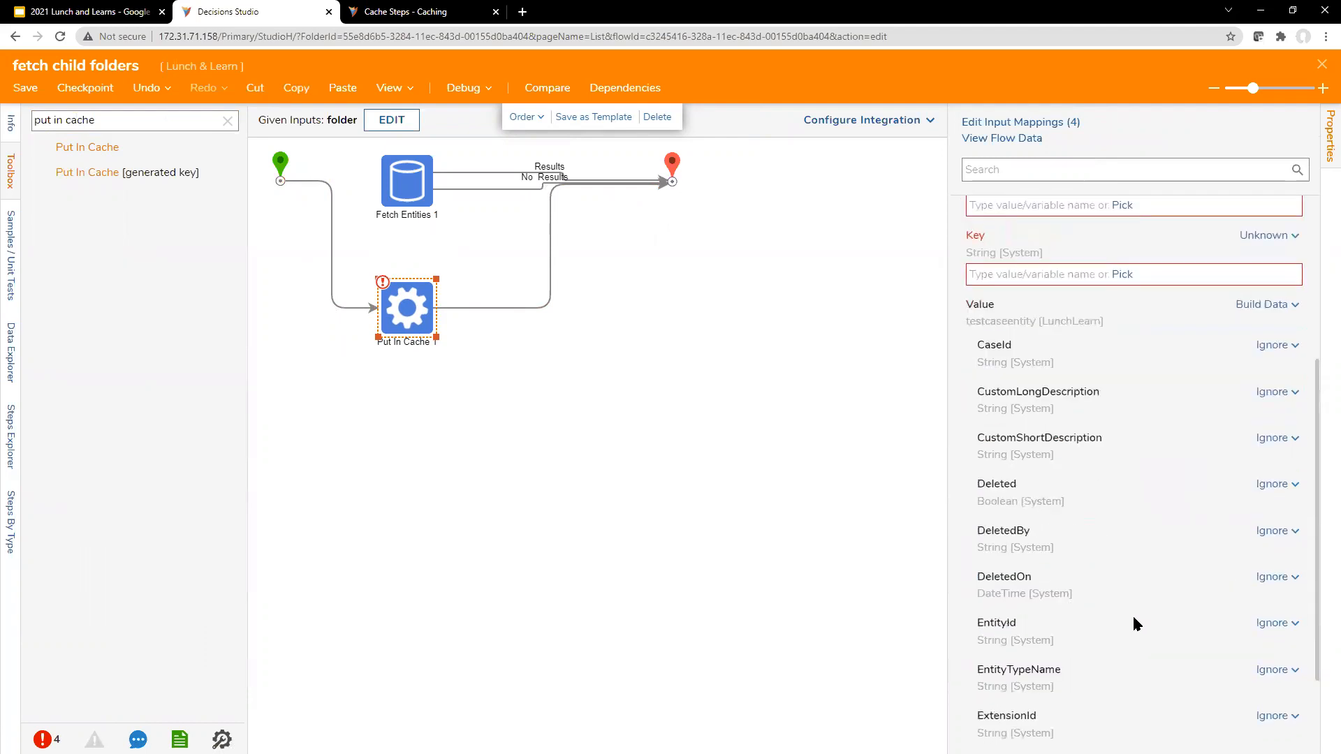
{"action": "left_click_drag", "start_coordinate": [1320, 455], "coordinate": [1321, 515]}
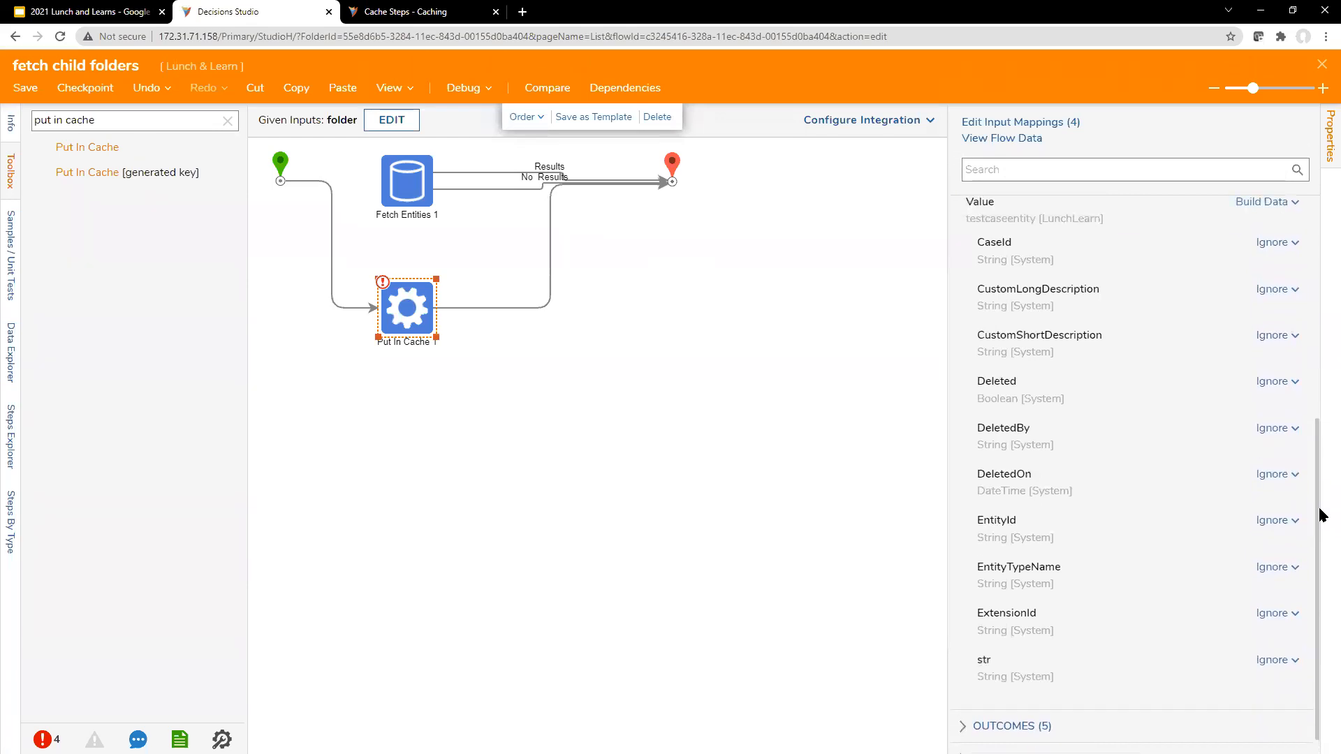
{"action": "left_click_drag", "start_coordinate": [947, 354], "coordinate": [794, 354]}
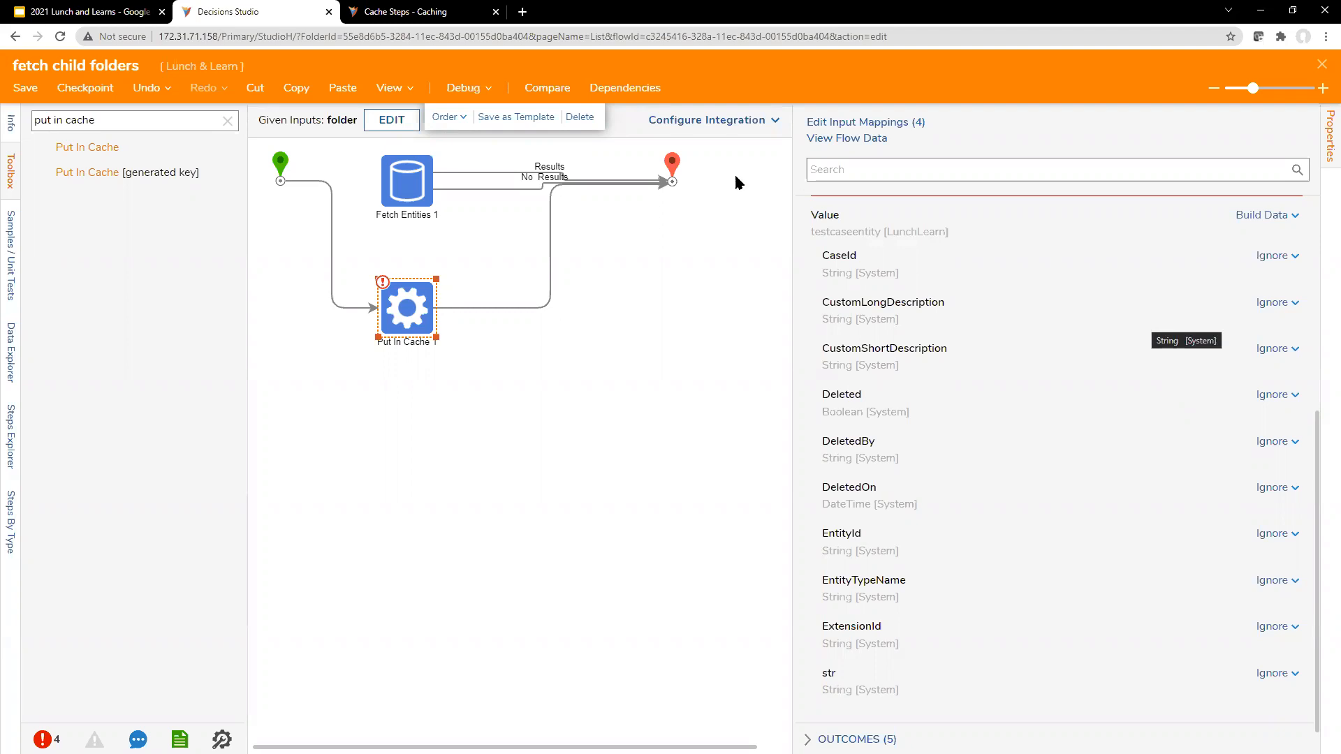
Step: Check the Fetch Entities step's inputs and outputs, and close the fetch child folders flow without saving
{"action": "left_click", "coordinate": [411, 201]}
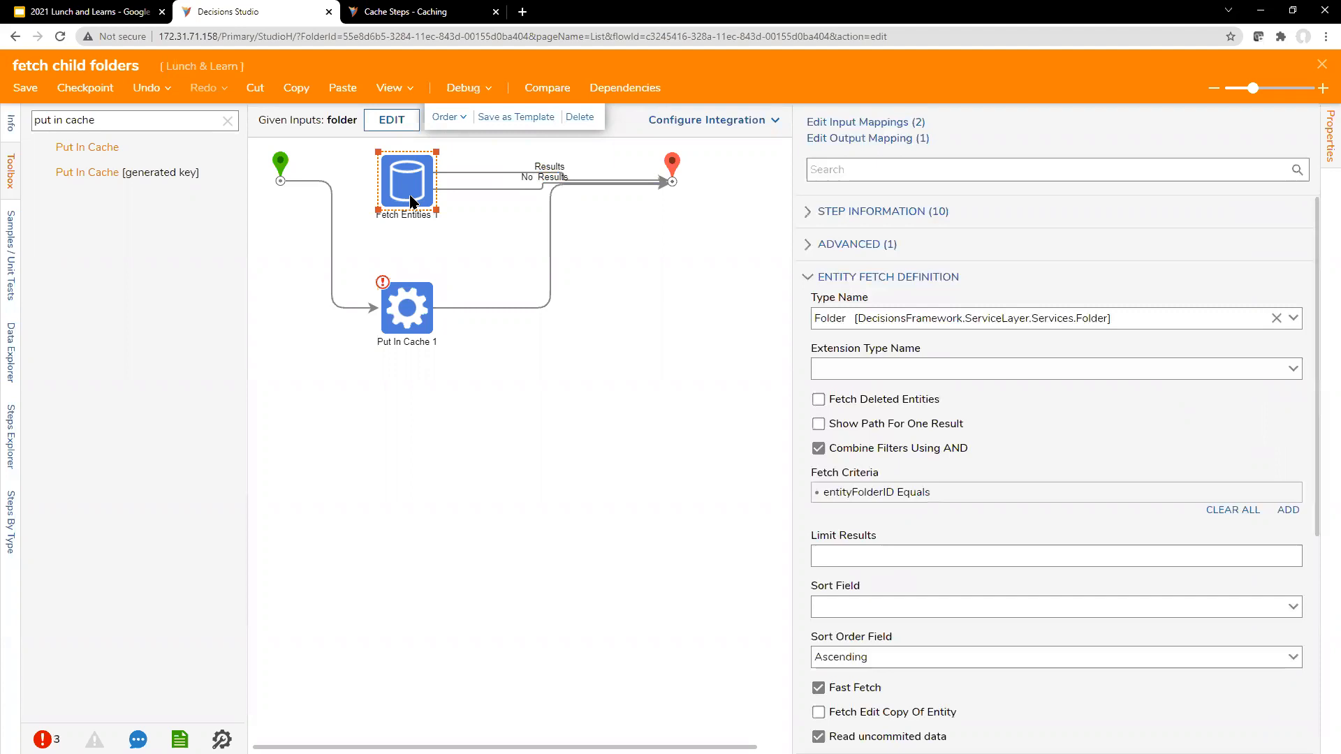
{"action": "scroll", "coordinate": [1149, 526], "scroll_direction": "down", "scroll_amount": 5}
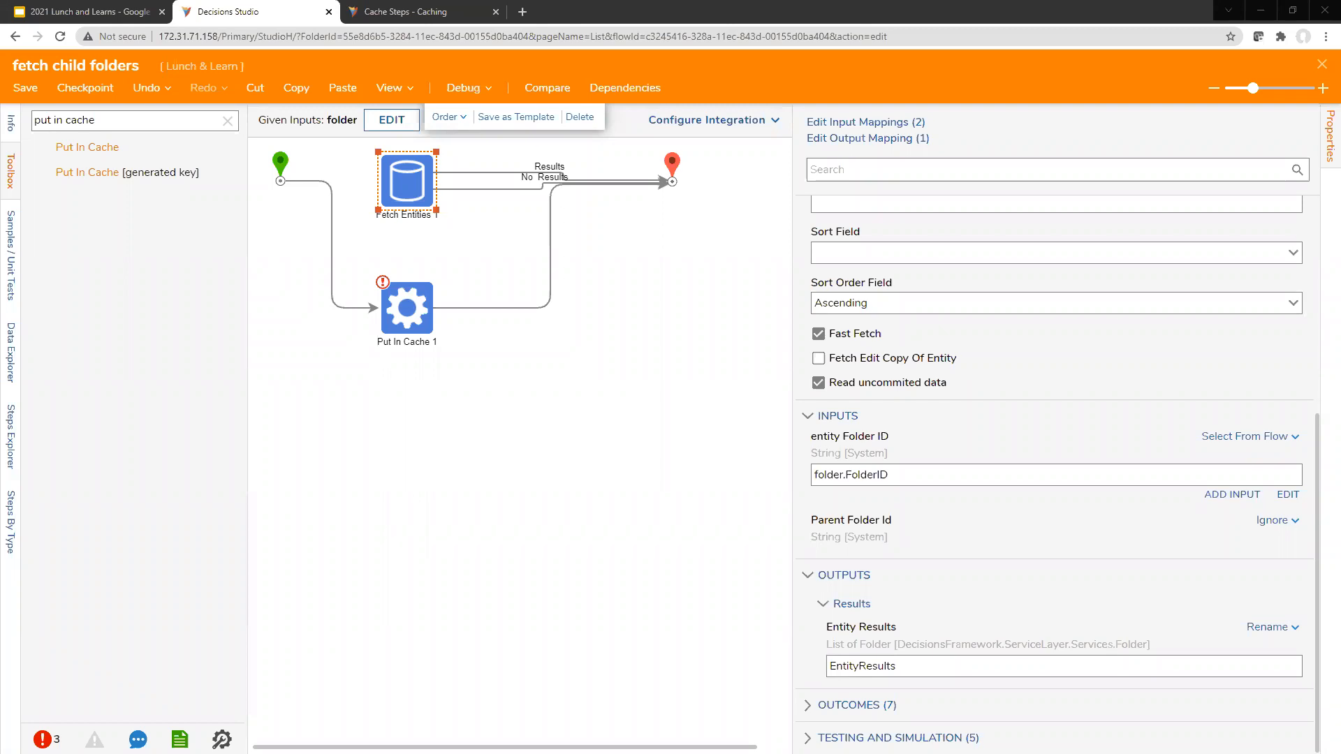
{"action": "left_click", "coordinate": [1322, 67]}
{"action": "left_click", "coordinate": [770, 480]}
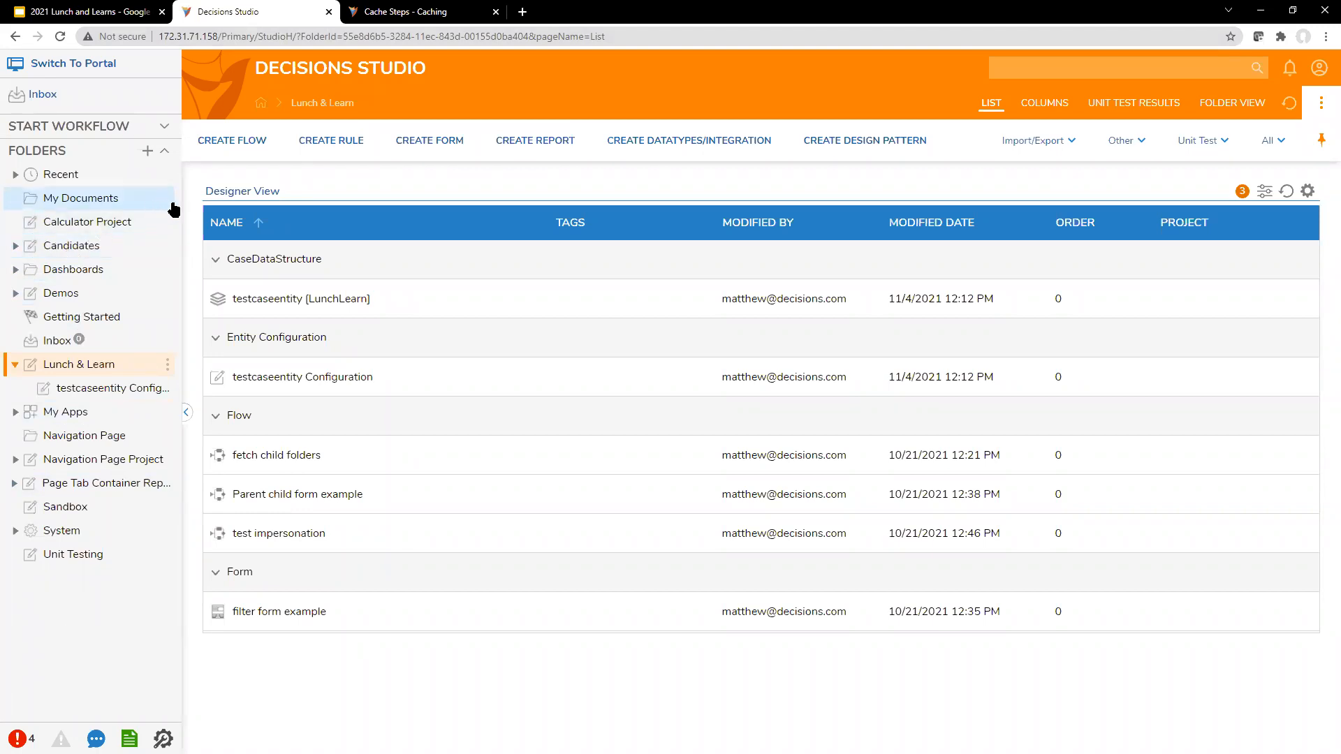
Step: Create a new default flow named "test calculation logic" in the Calculator Project folder
{"action": "left_click", "coordinate": [126, 229]}
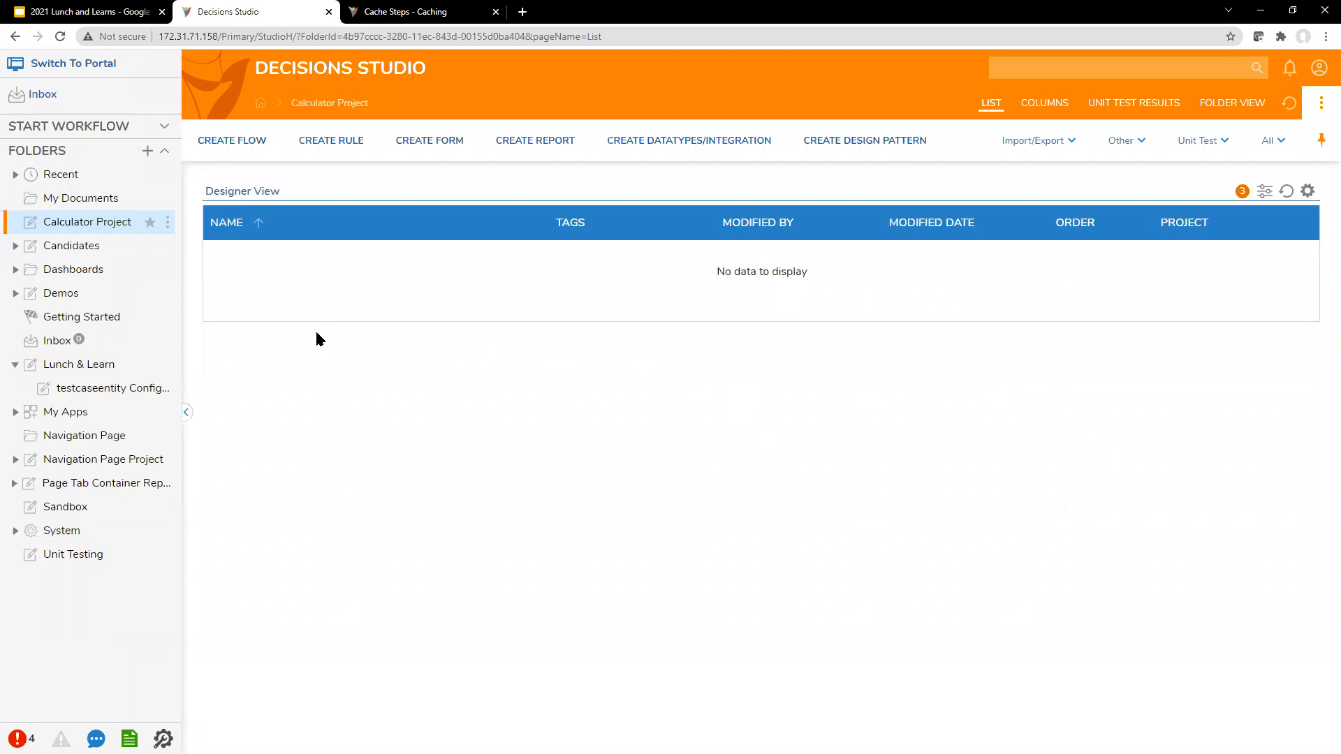
{"action": "left_click", "coordinate": [15, 364]}
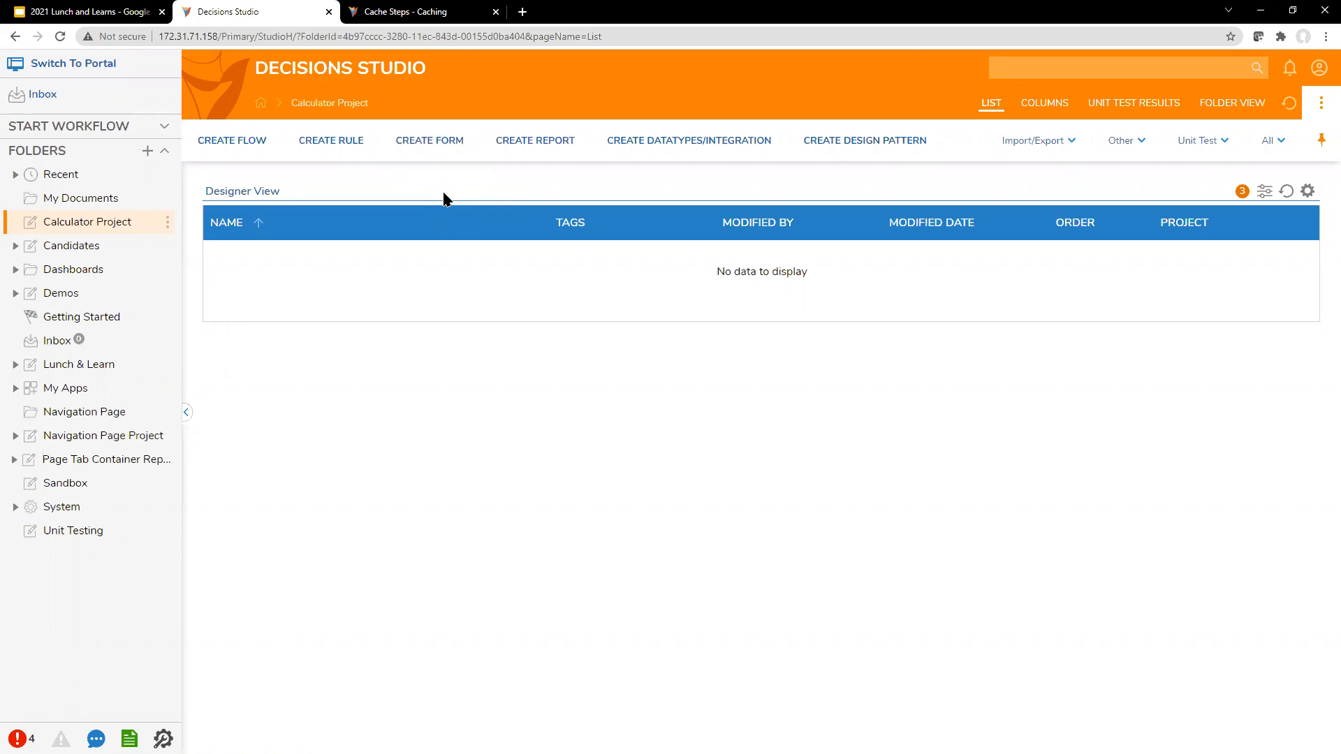
{"action": "left_click", "coordinate": [252, 139]}
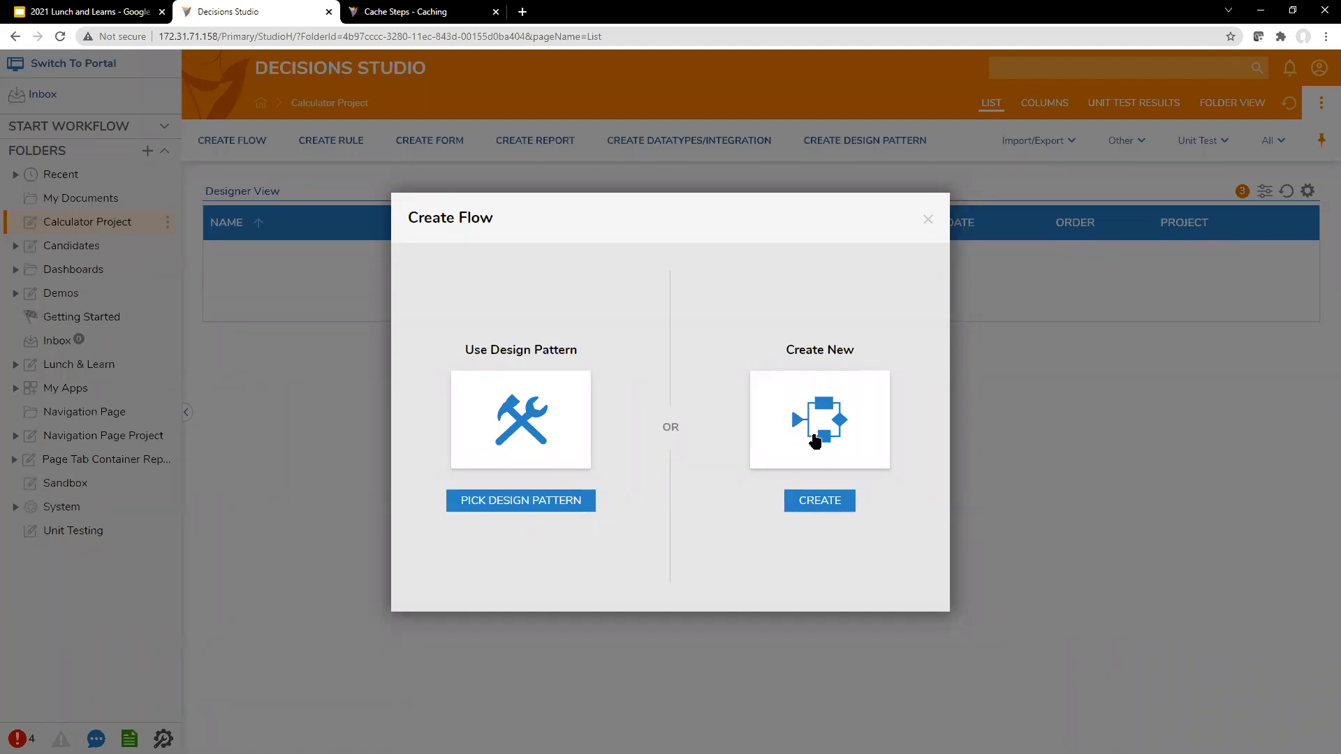
{"action": "left_click", "coordinate": [814, 440]}
{"action": "left_click", "coordinate": [642, 356]}
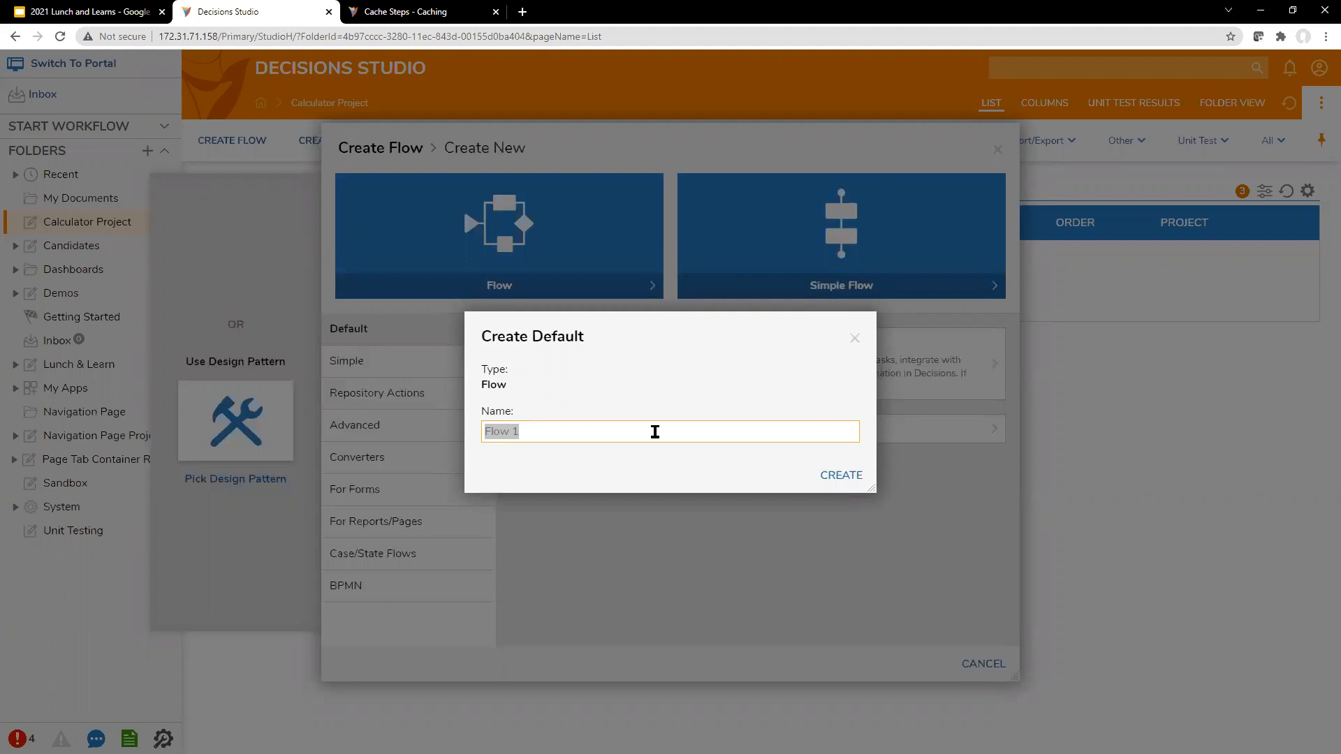
{"action": "type", "text": "test calulation"}
{"action": "key", "text": "BackSpace"}
{"action": "key", "text": "BackSpace"}
{"action": "key", "text": "BackSpace"}
{"action": "type", "text": "on logic"}
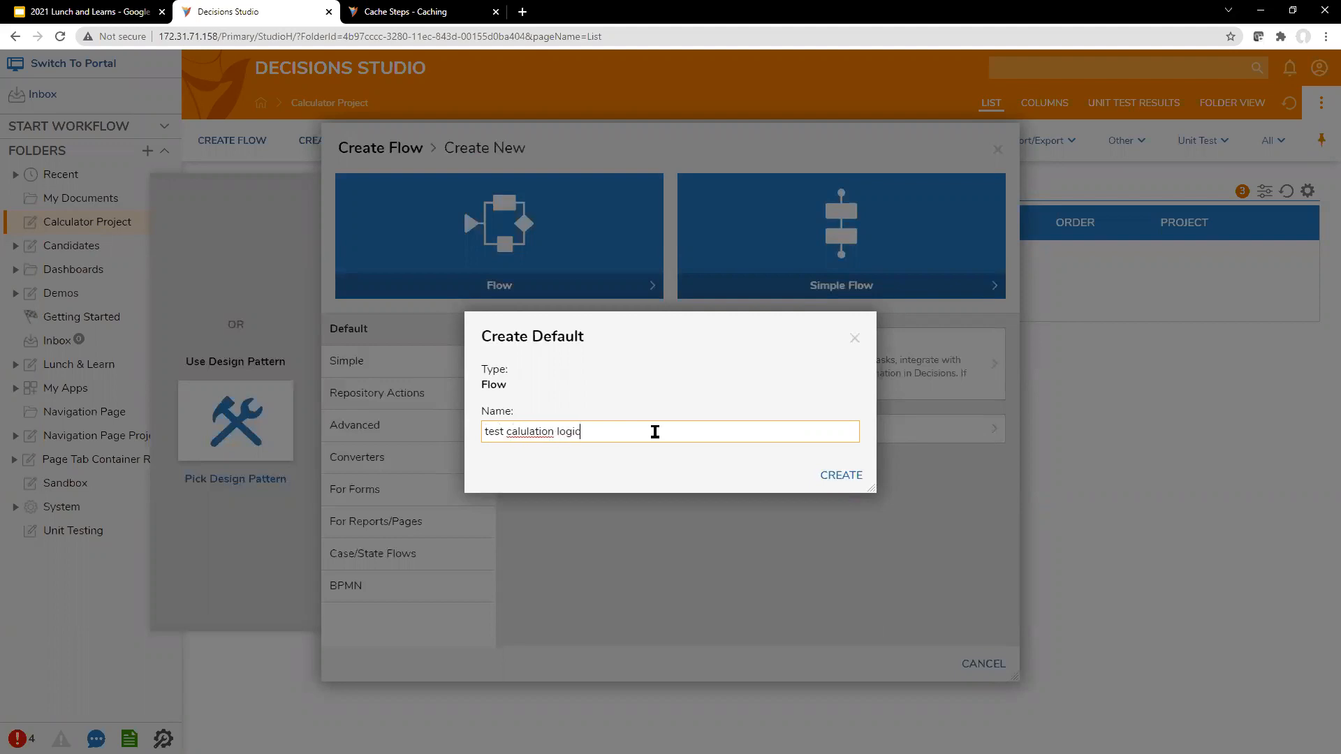
{"action": "right_click", "coordinate": [533, 431]}
{"action": "left_click", "coordinate": [569, 436]}
{"action": "left_click", "coordinate": [855, 475]}
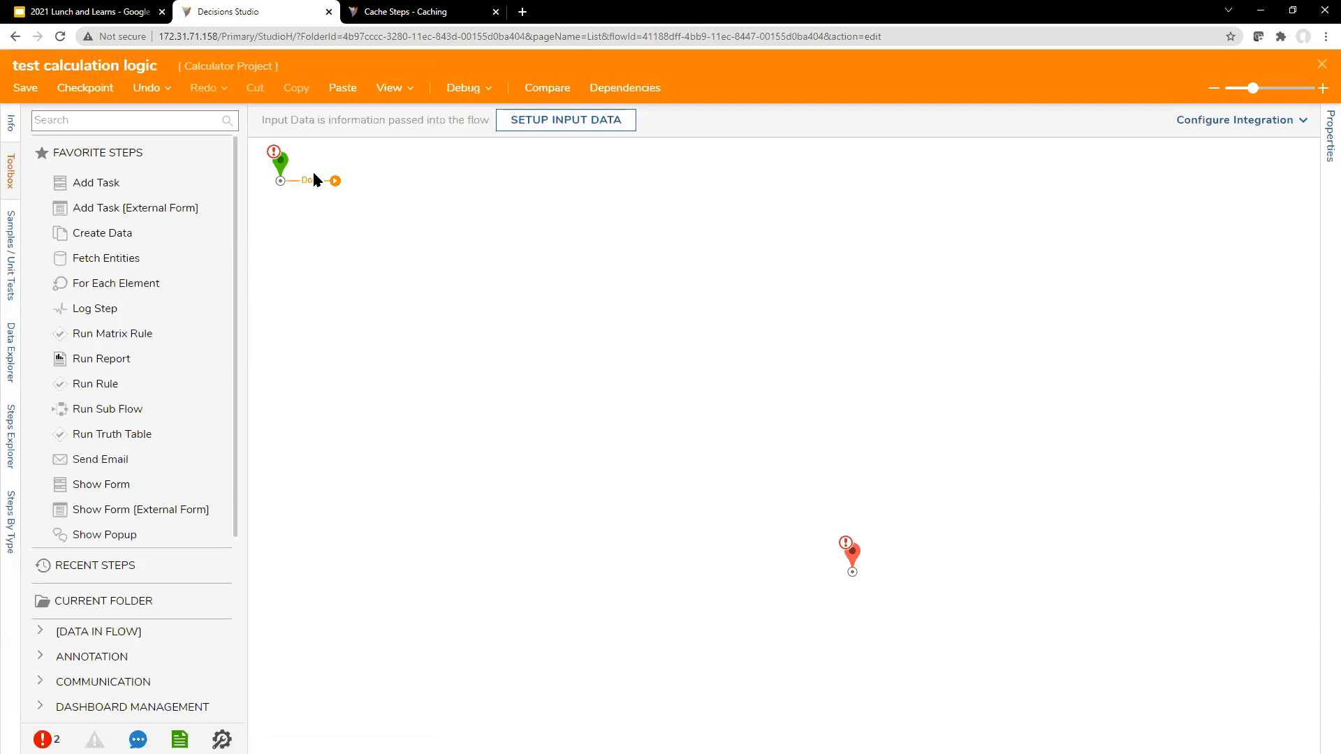
Step: Define and save a String flow input named "math string", and reposition the Start and End steps on the canvas
{"action": "left_click_drag", "start_coordinate": [283, 163], "coordinate": [348, 255]}
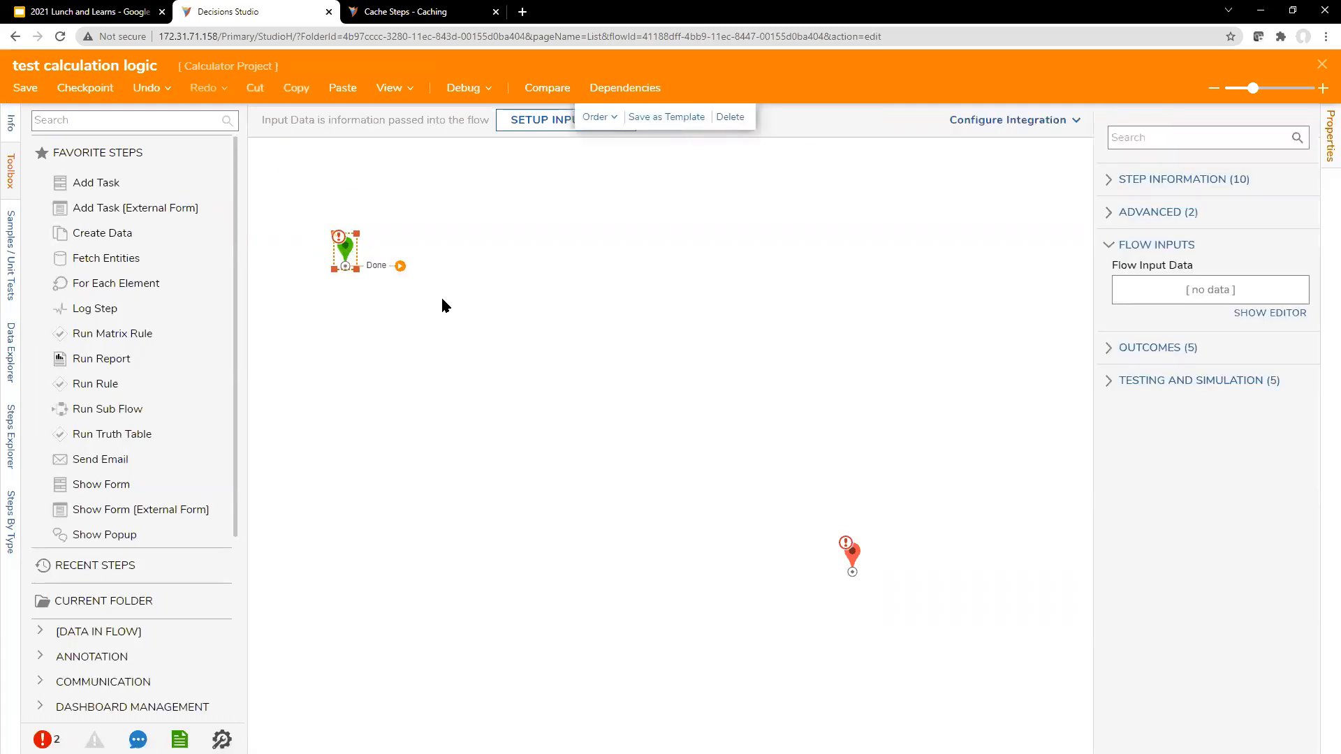
{"action": "left_click", "coordinate": [1266, 313]}
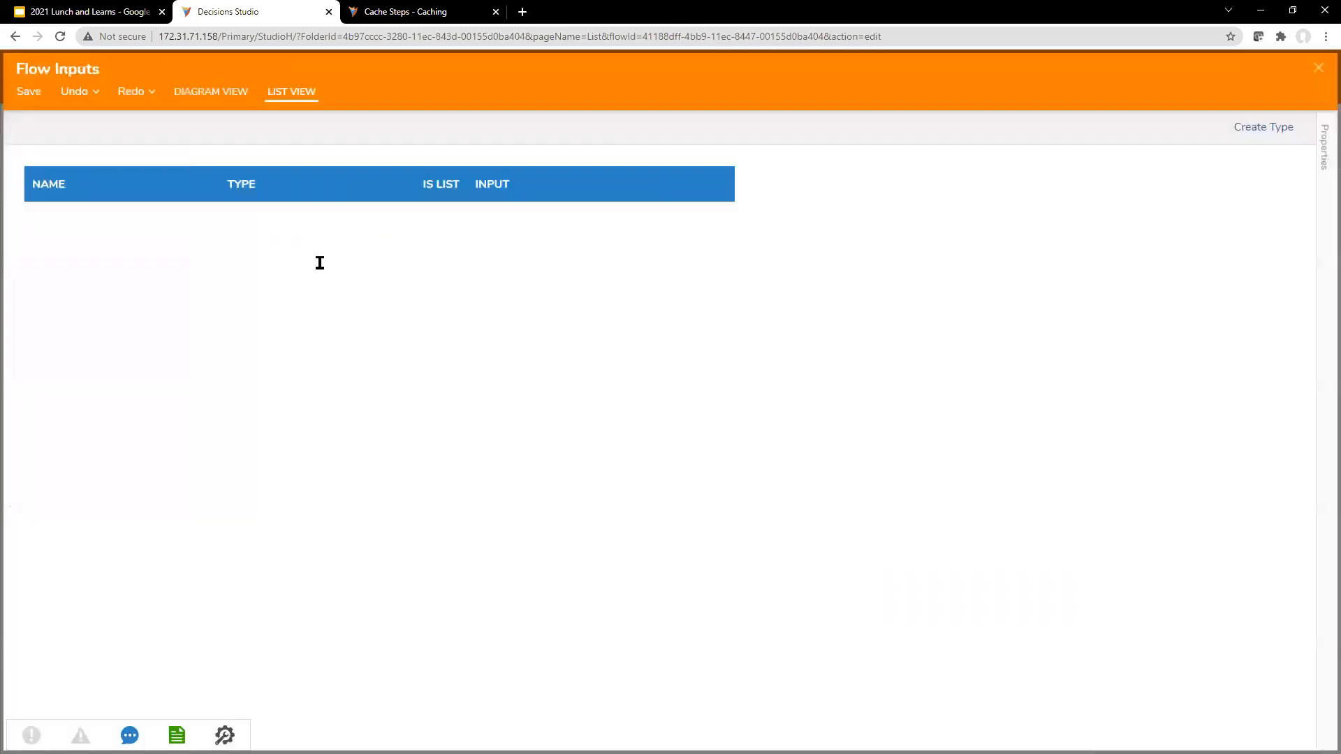
{"action": "left_click", "coordinate": [81, 219]}
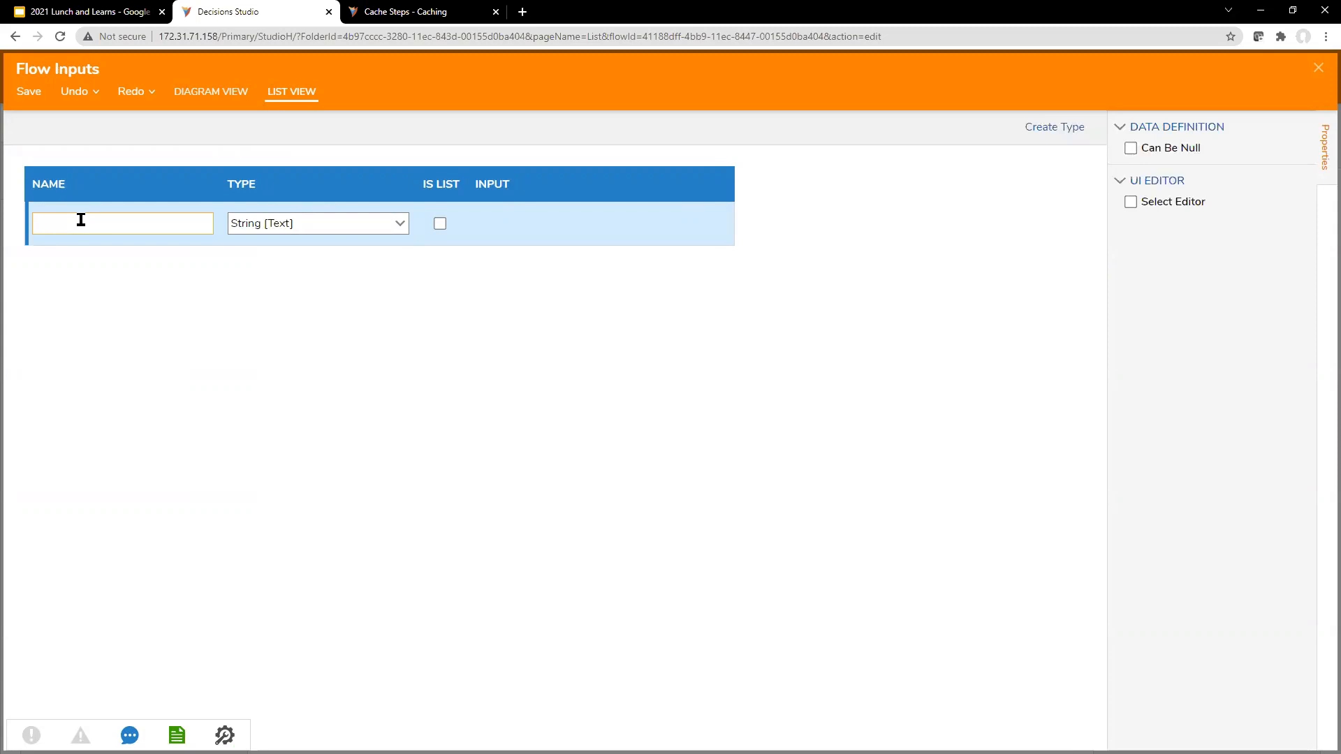
{"action": "type", "text": "math string"}
{"action": "left_click", "coordinate": [1320, 69]}
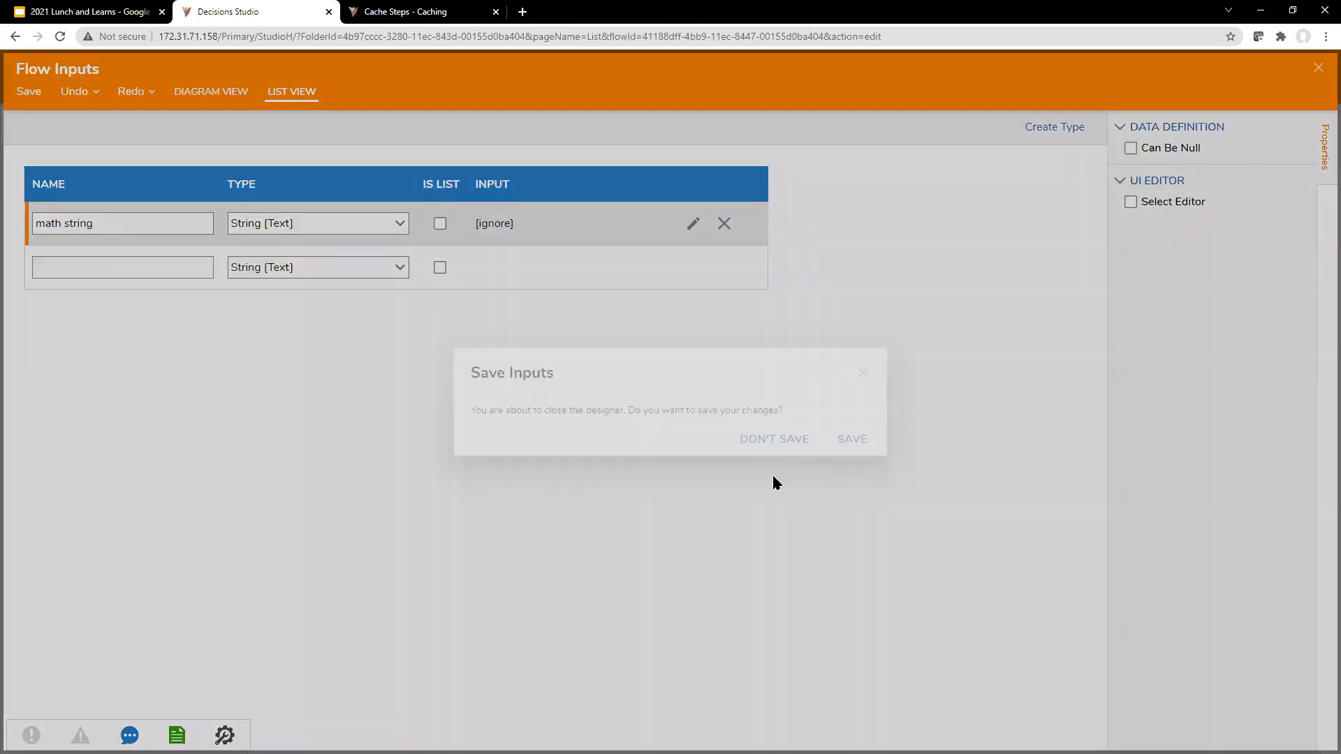
{"action": "left_click", "coordinate": [866, 440]}
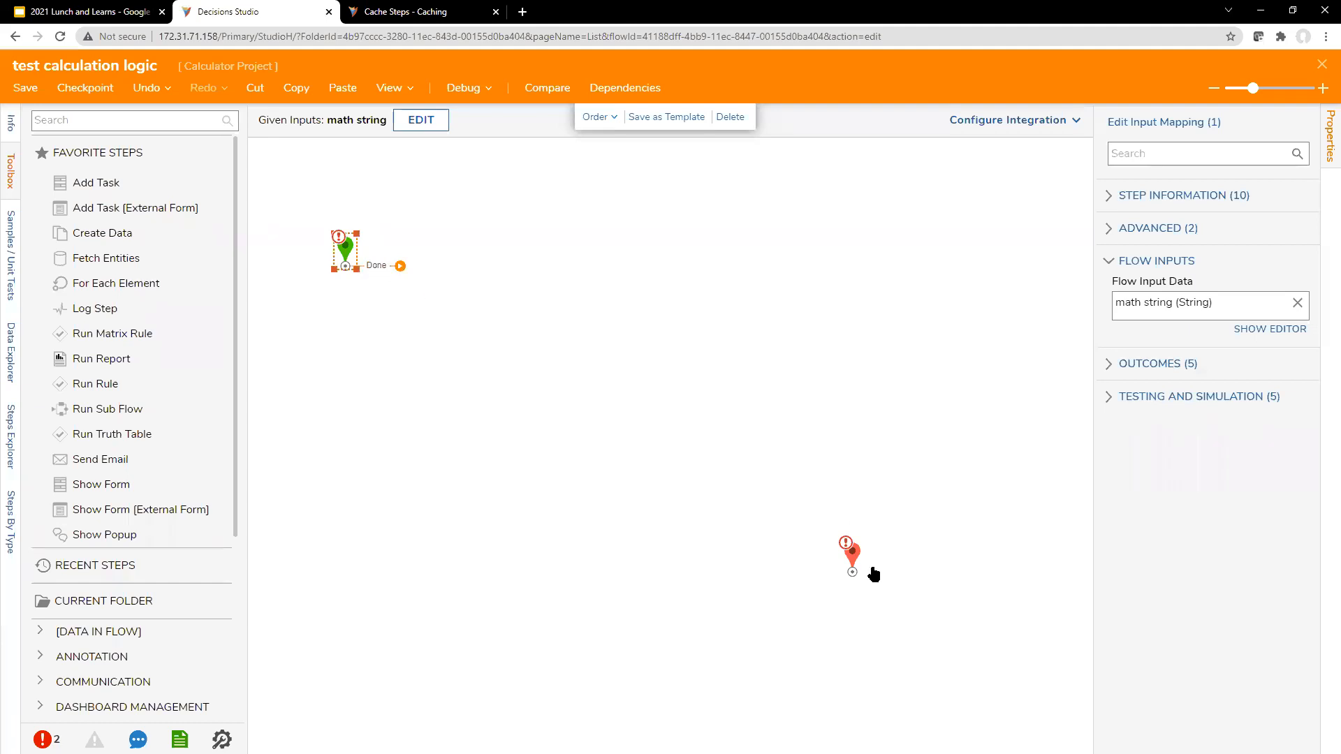
{"action": "left_click_drag", "start_coordinate": [852, 555], "coordinate": [903, 335]}
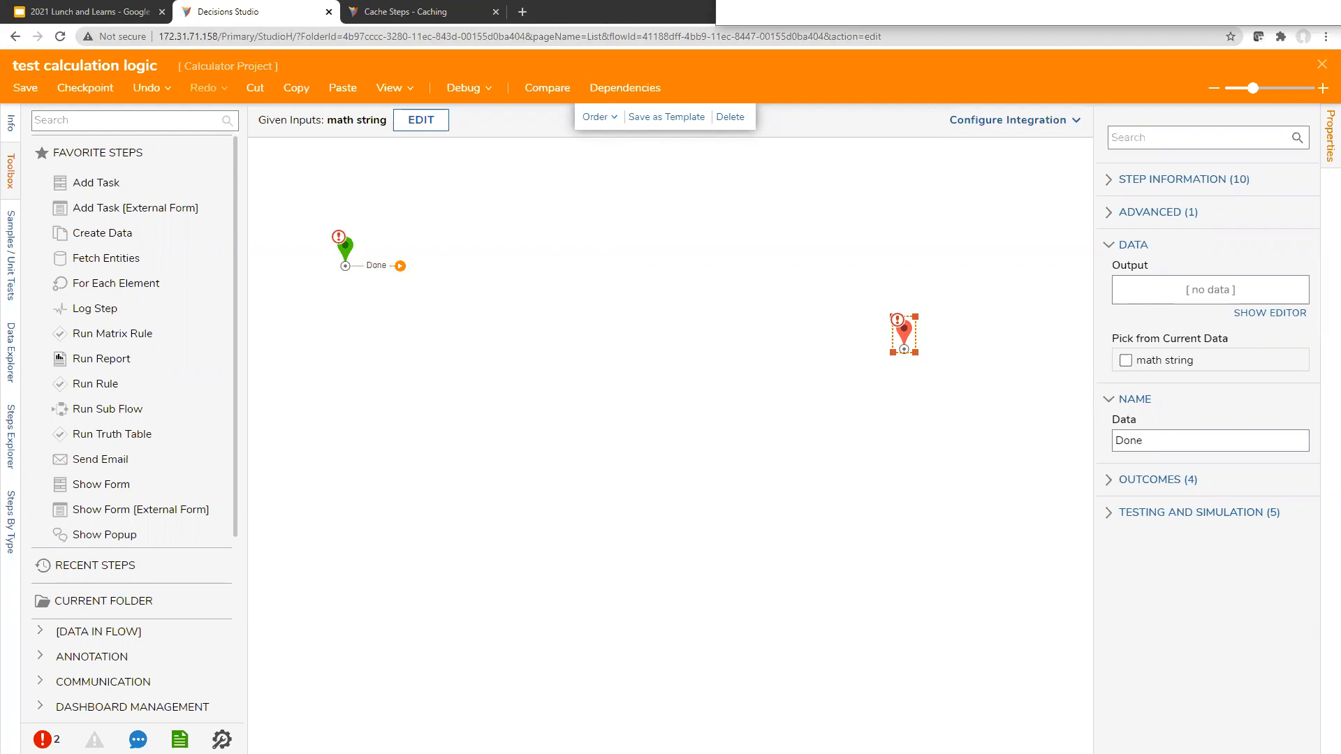
Step: Show the Walmart product page for the Texas Instruments TI-108 calculator and return to the flow in Decisions Studio
{"action": "left_click_drag", "start_coordinate": [724, 77], "coordinate": [715, 15]}
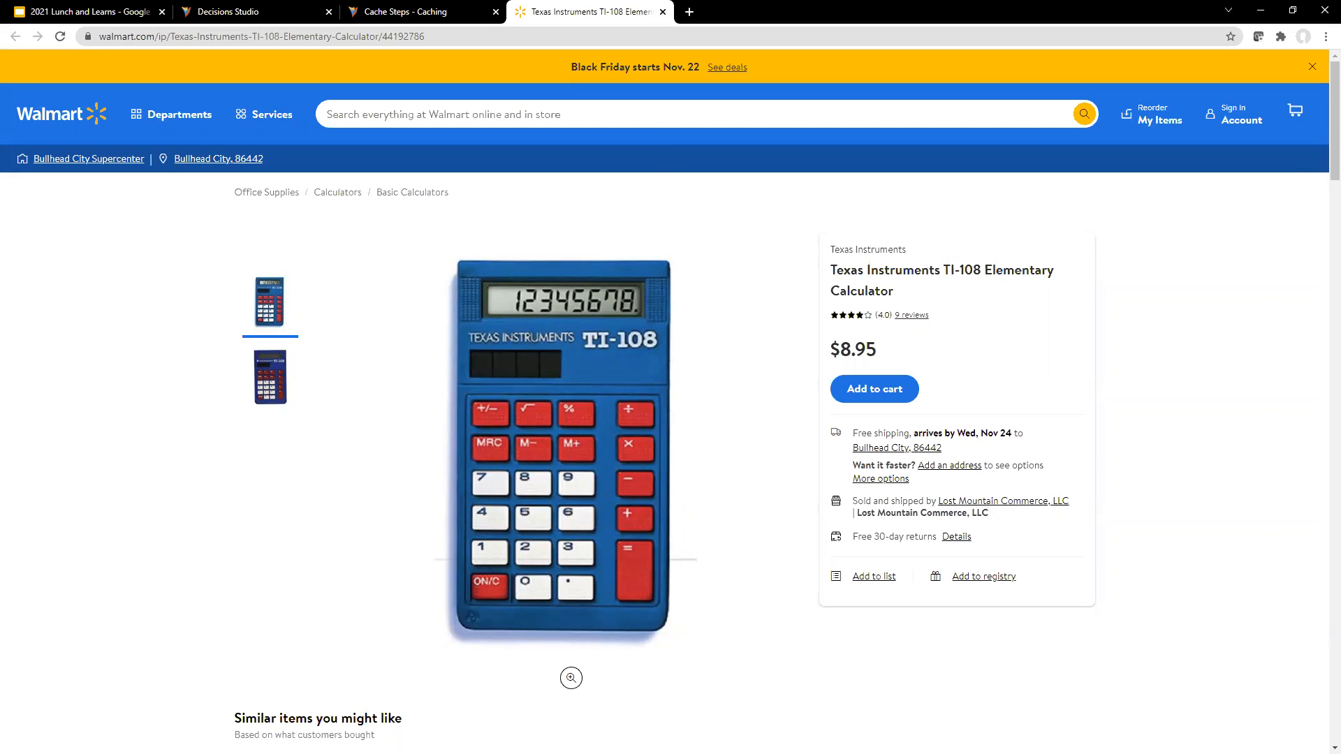
{"action": "left_click", "coordinate": [457, 10]}
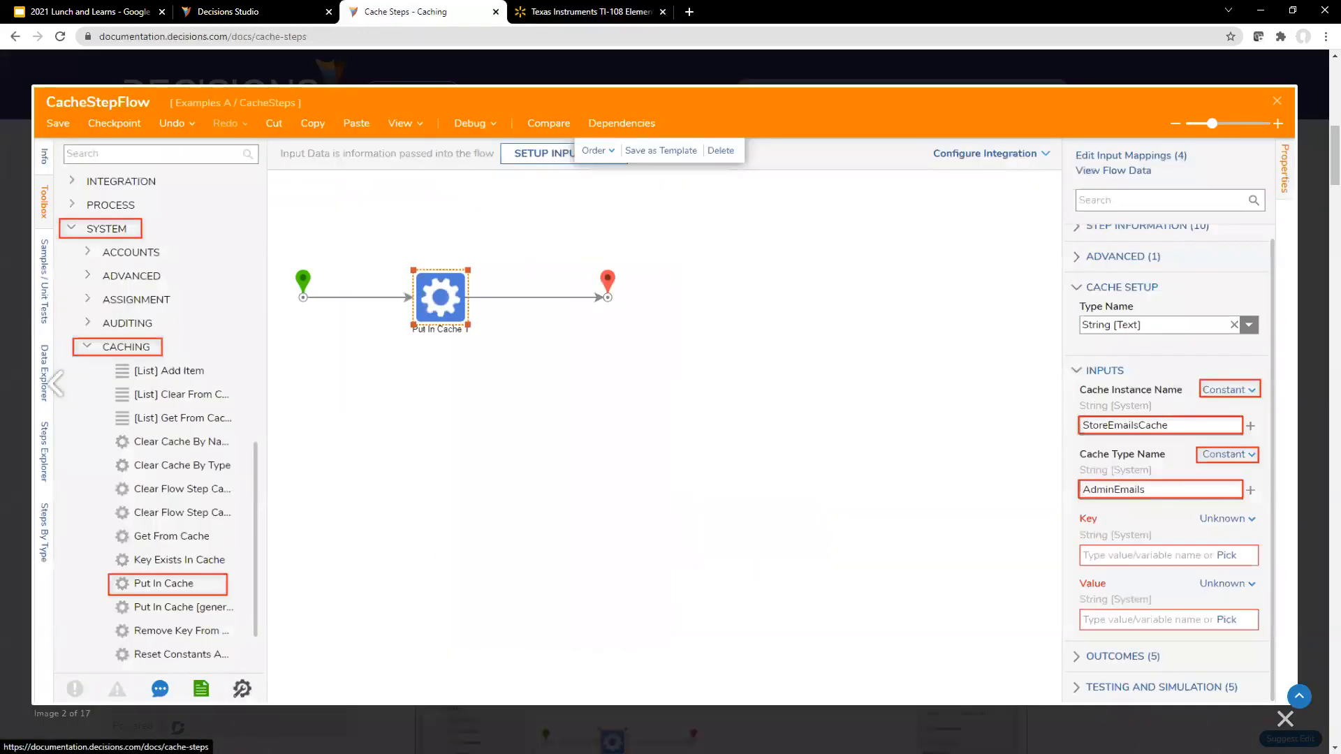
{"action": "left_click", "coordinate": [311, 12]}
Step: Place an Evaluate Expression step, replace it with Evaluate Dynamic Expression, and connect that step between Start and End
{"action": "left_click", "coordinate": [155, 120]}
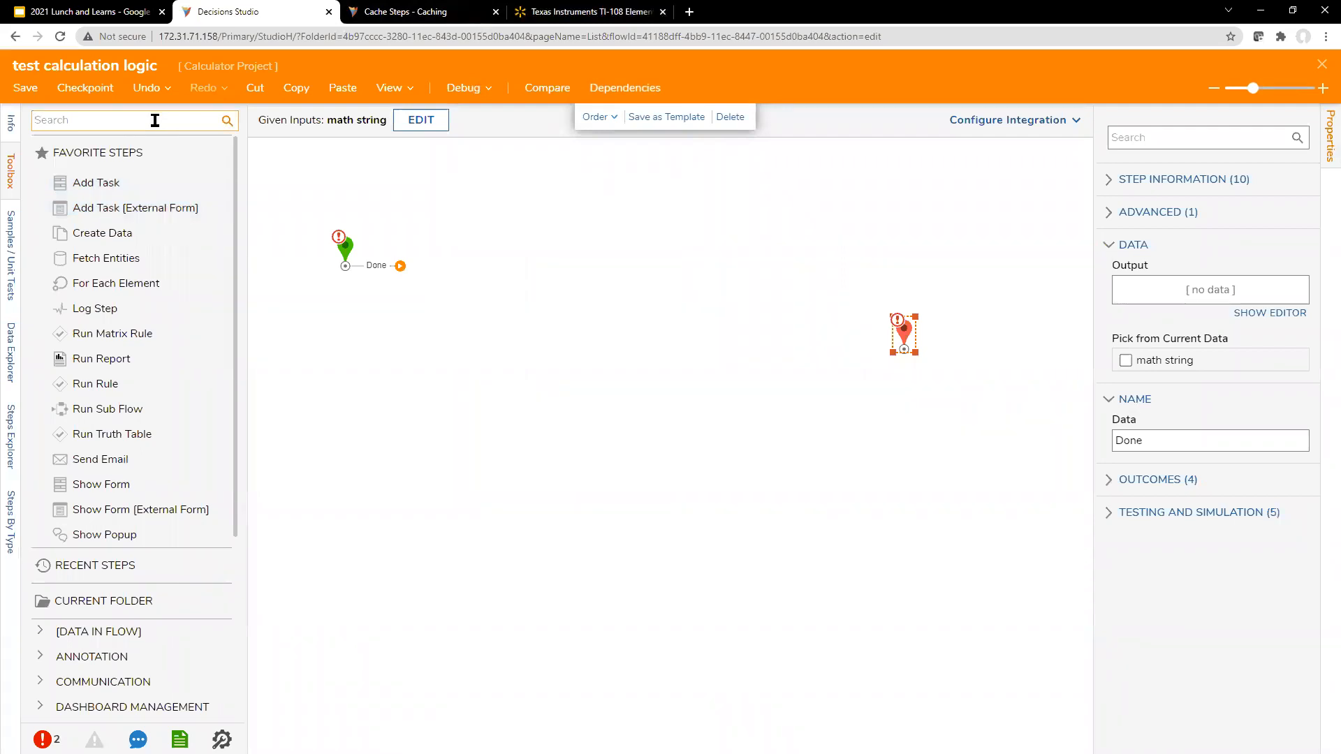
{"action": "type", "text": "evaluate"}
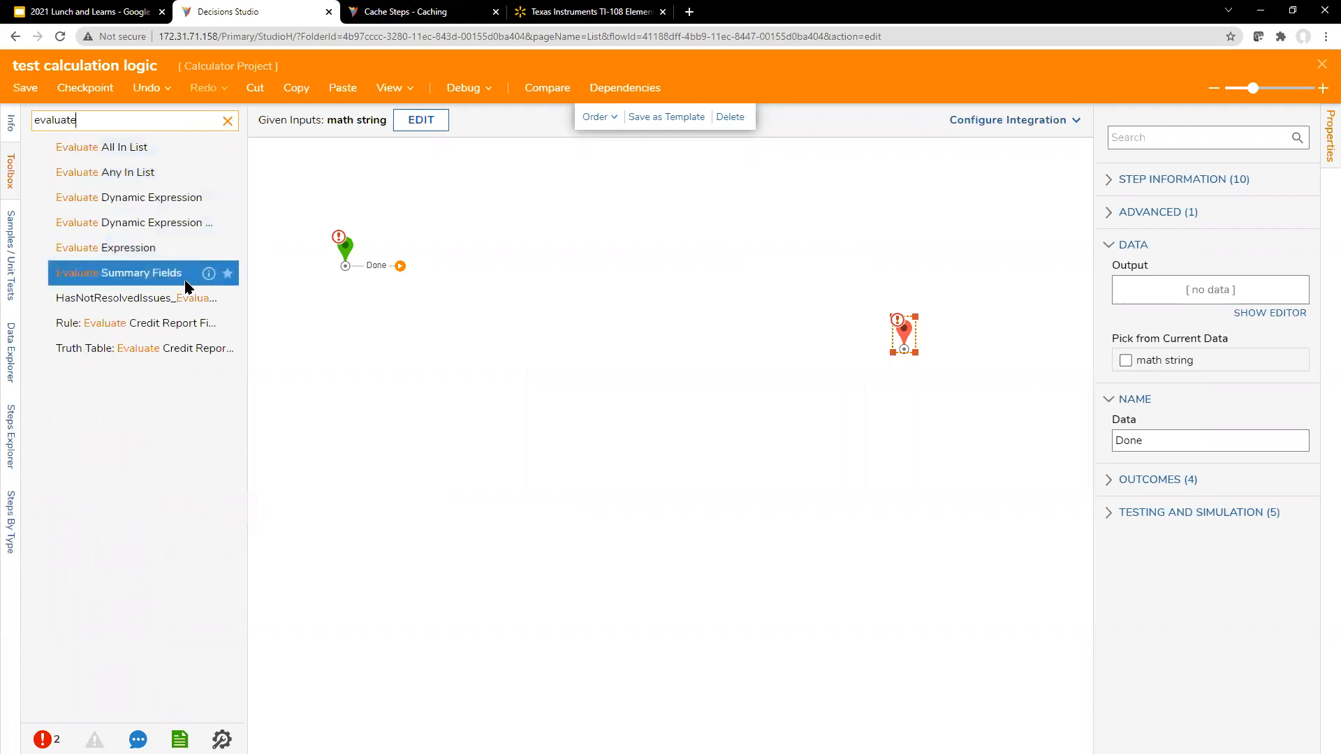
{"action": "left_click_drag", "start_coordinate": [179, 252], "coordinate": [619, 272]}
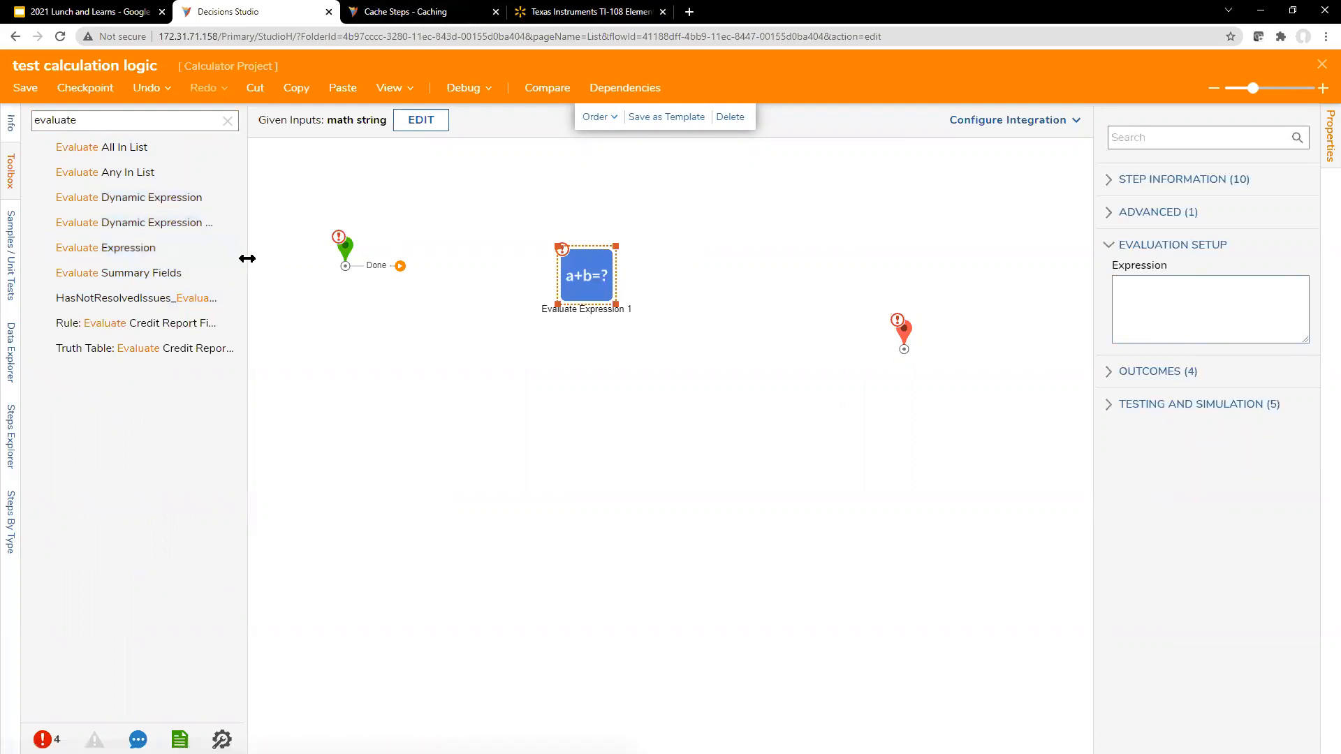
{"action": "left_click_drag", "start_coordinate": [245, 257], "coordinate": [318, 257]}
{"action": "left_click_drag", "start_coordinate": [189, 197], "coordinate": [607, 345]}
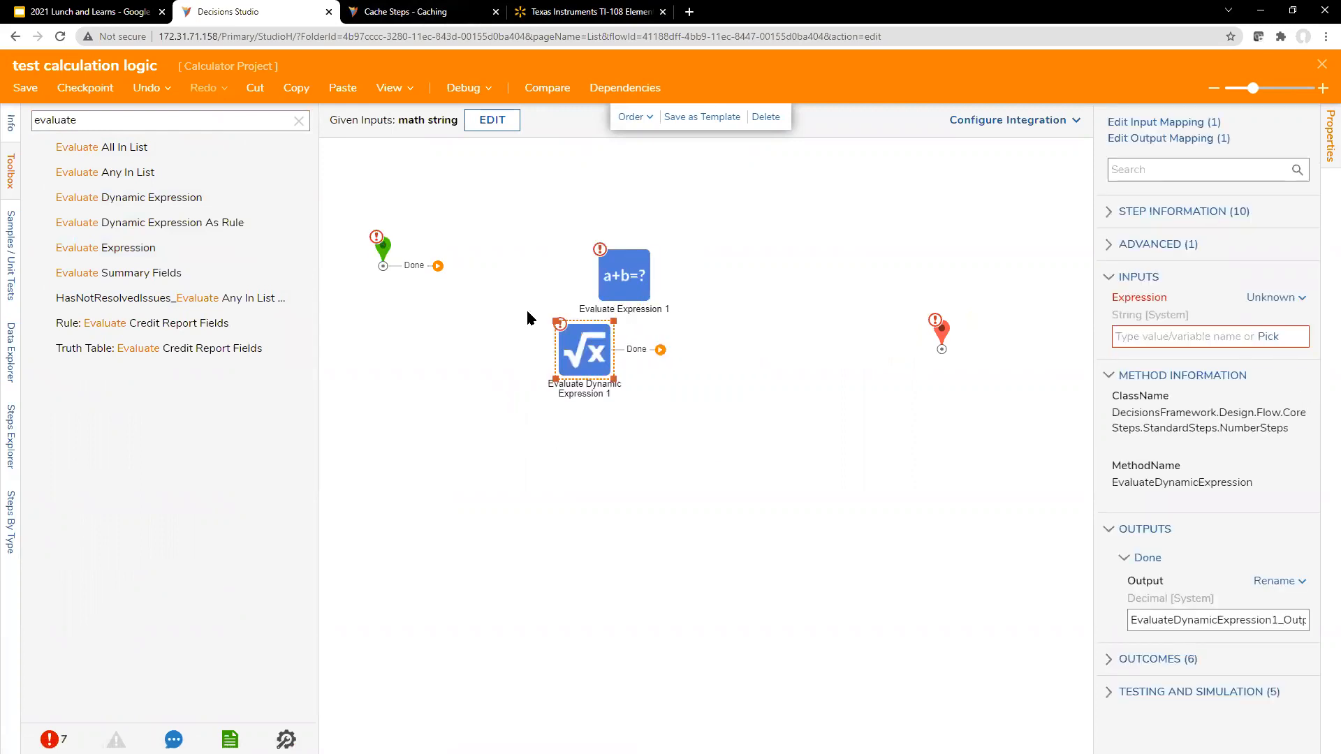
{"action": "left_click", "coordinate": [622, 299]}
{"action": "key", "text": "Delete"}
{"action": "left_click_drag", "start_coordinate": [584, 349], "coordinate": [753, 264]}
{"action": "left_click_drag", "start_coordinate": [526, 280], "coordinate": [519, 281]}
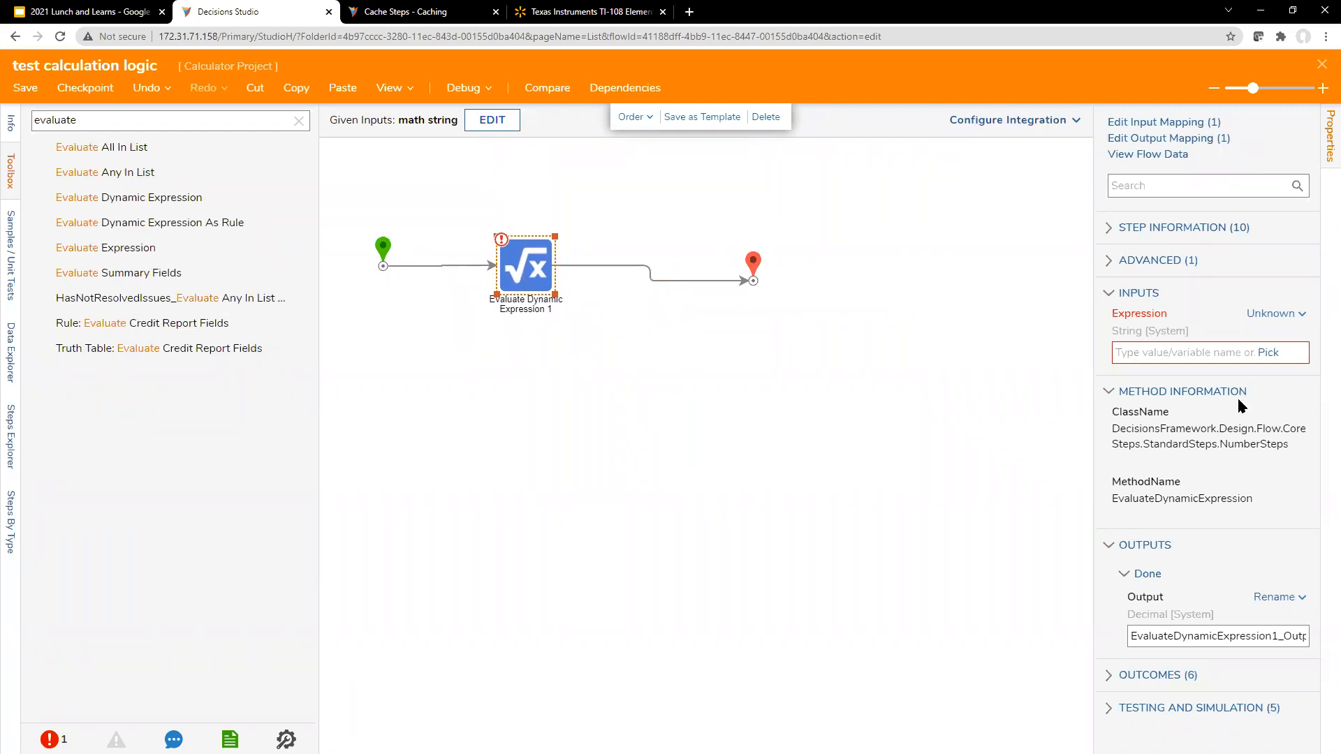
Step: Map the Evaluate Dynamic Expression step's Expression input to the flow's math string, and reposition the End step
{"action": "left_click", "coordinate": [1272, 314]}
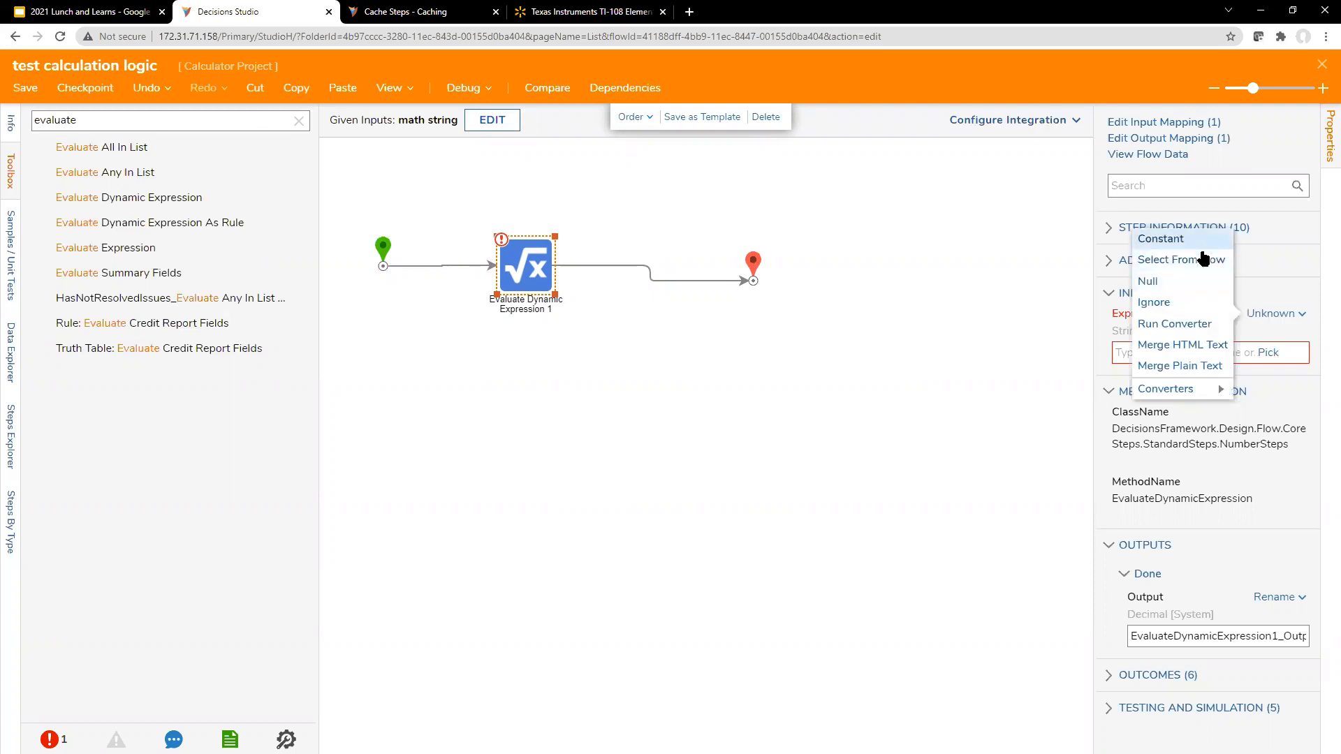
{"action": "left_click", "coordinate": [1187, 259]}
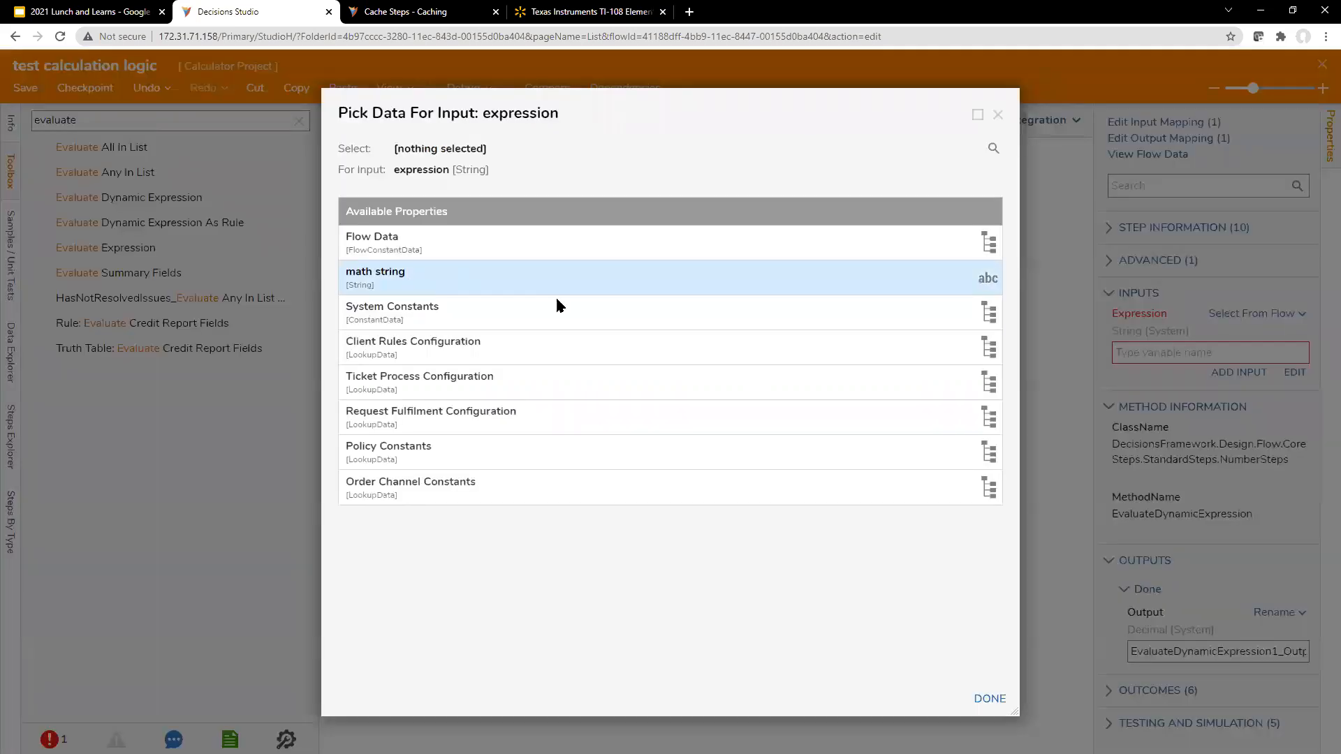
{"action": "left_click", "coordinate": [556, 280]}
{"action": "left_click", "coordinate": [988, 699]}
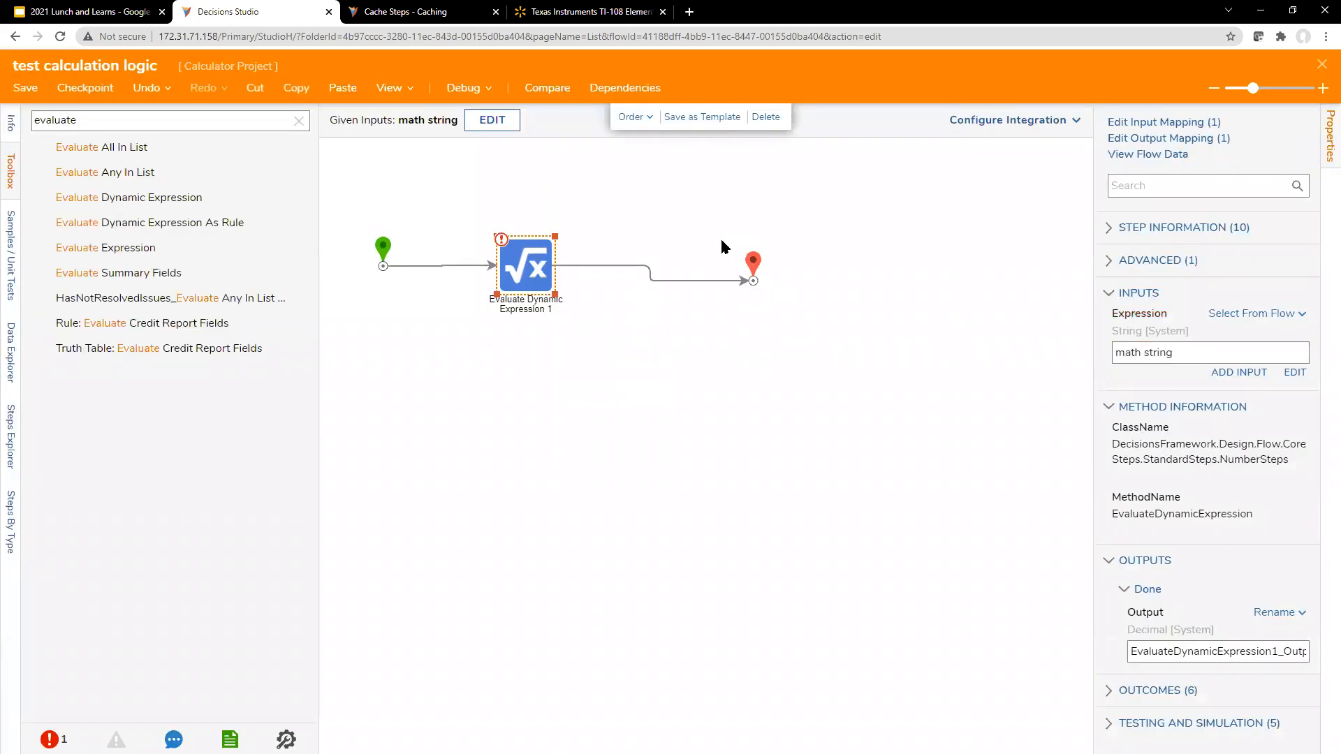
{"action": "left_click", "coordinate": [752, 264]}
Step: Debug the flow with math string 1+1 and view the Evaluate Dynamic Expression step's output data
{"action": "left_click", "coordinate": [463, 88]}
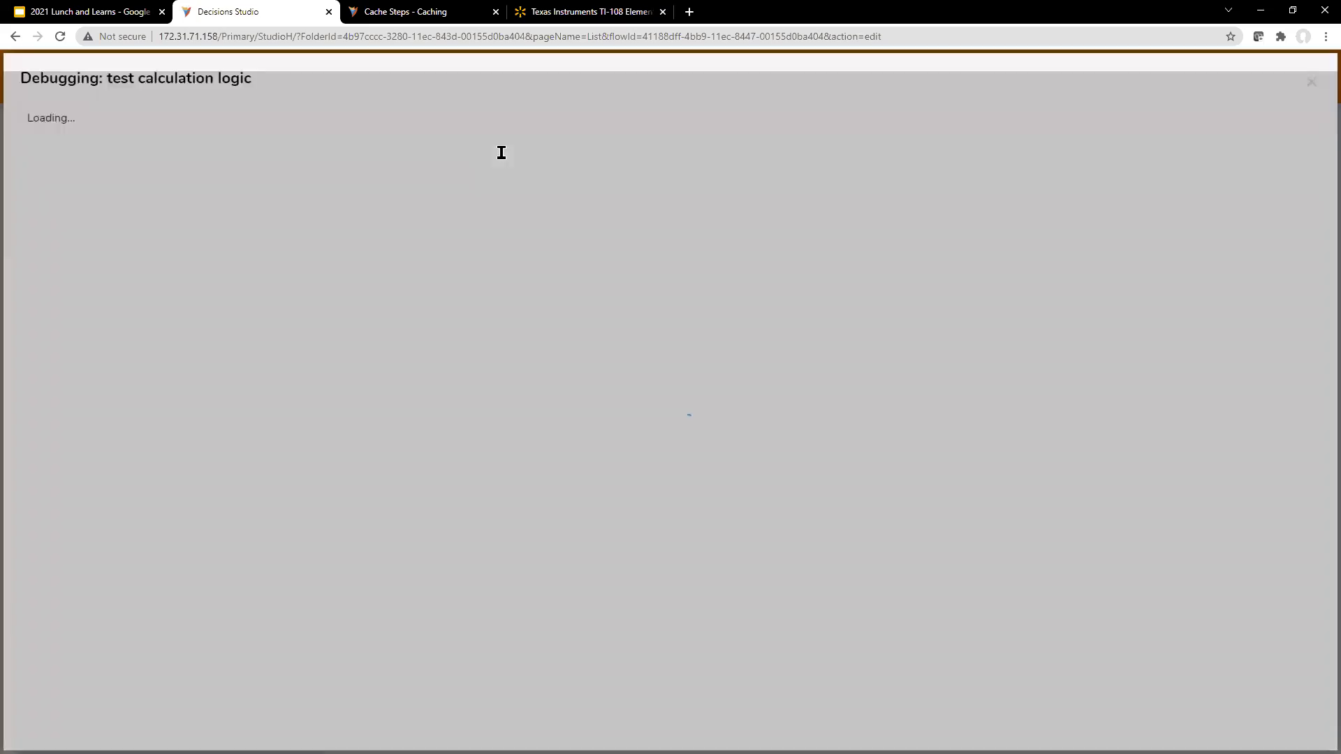
{"action": "left_click", "coordinate": [559, 159]}
{"action": "type", "text": "1+1"}
{"action": "left_click", "coordinate": [1066, 332]}
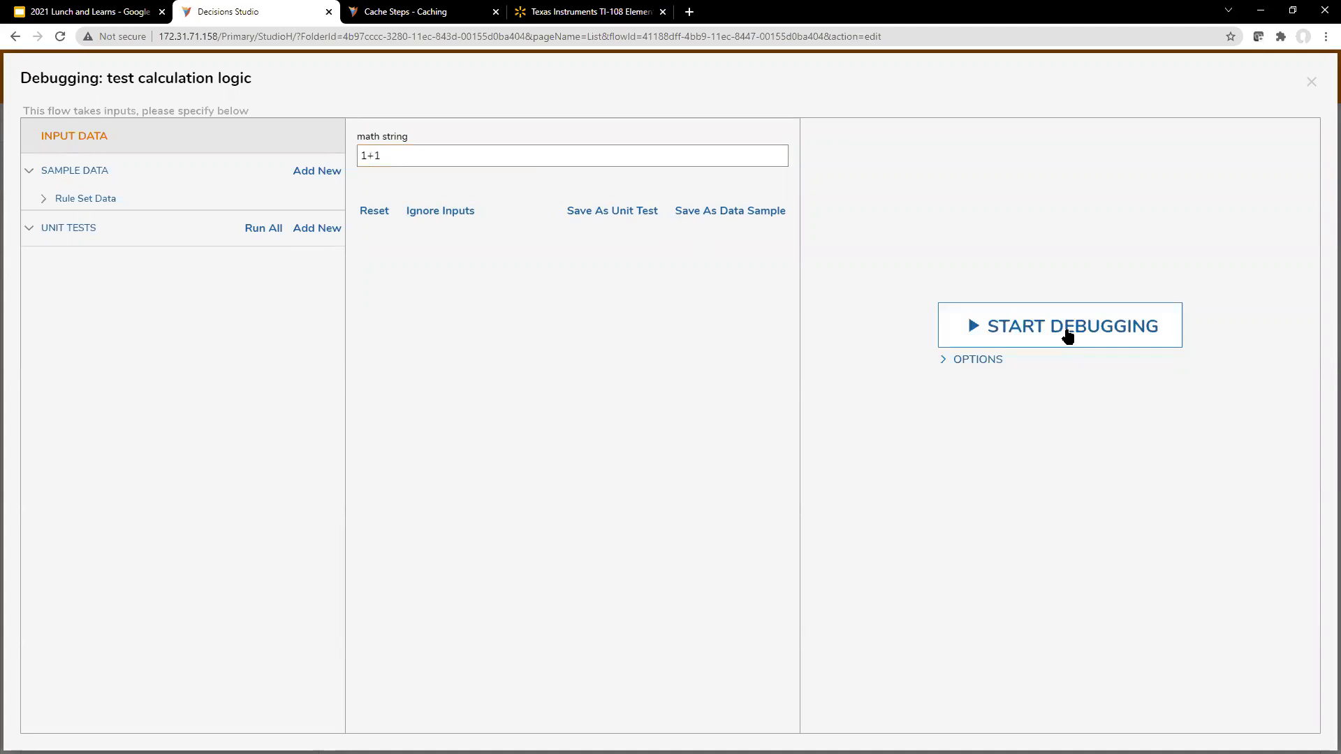
{"action": "left_click", "coordinate": [509, 192]}
{"action": "mouse_move", "coordinate": [612, 219]}
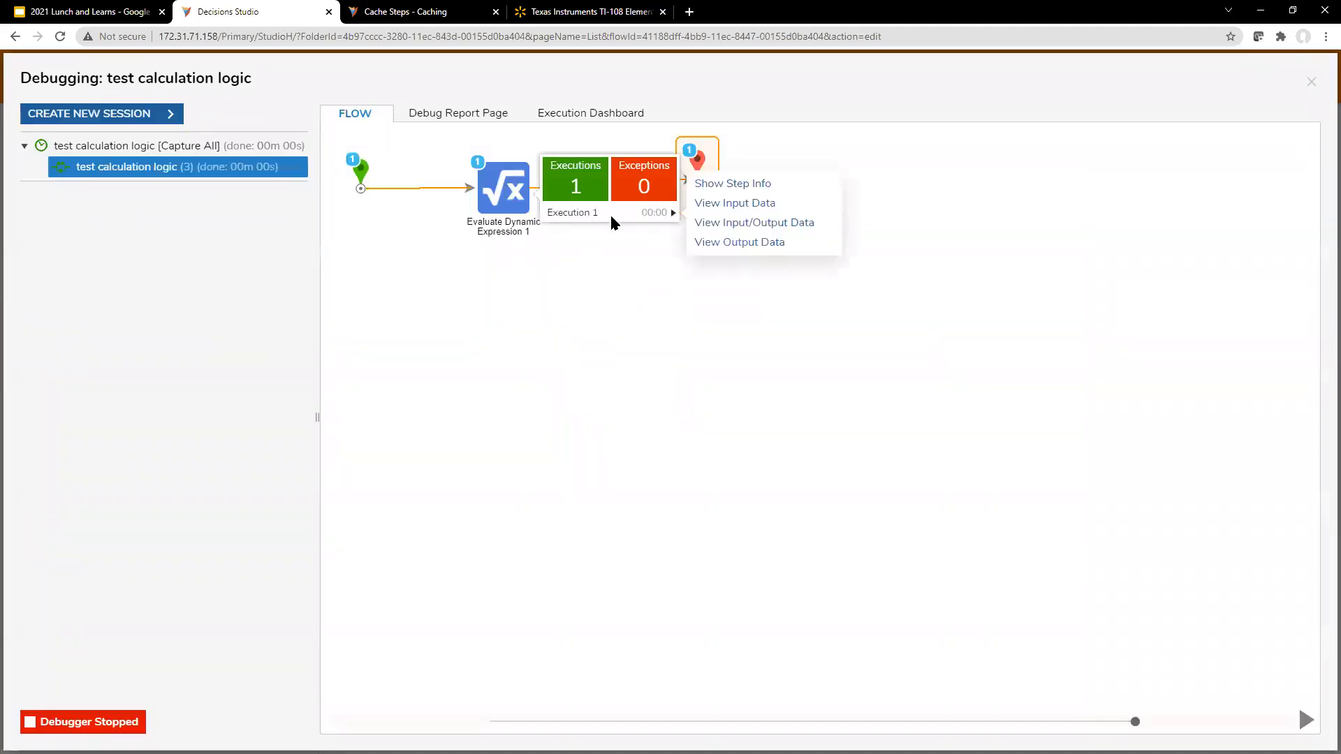
{"action": "left_click", "coordinate": [766, 243]}
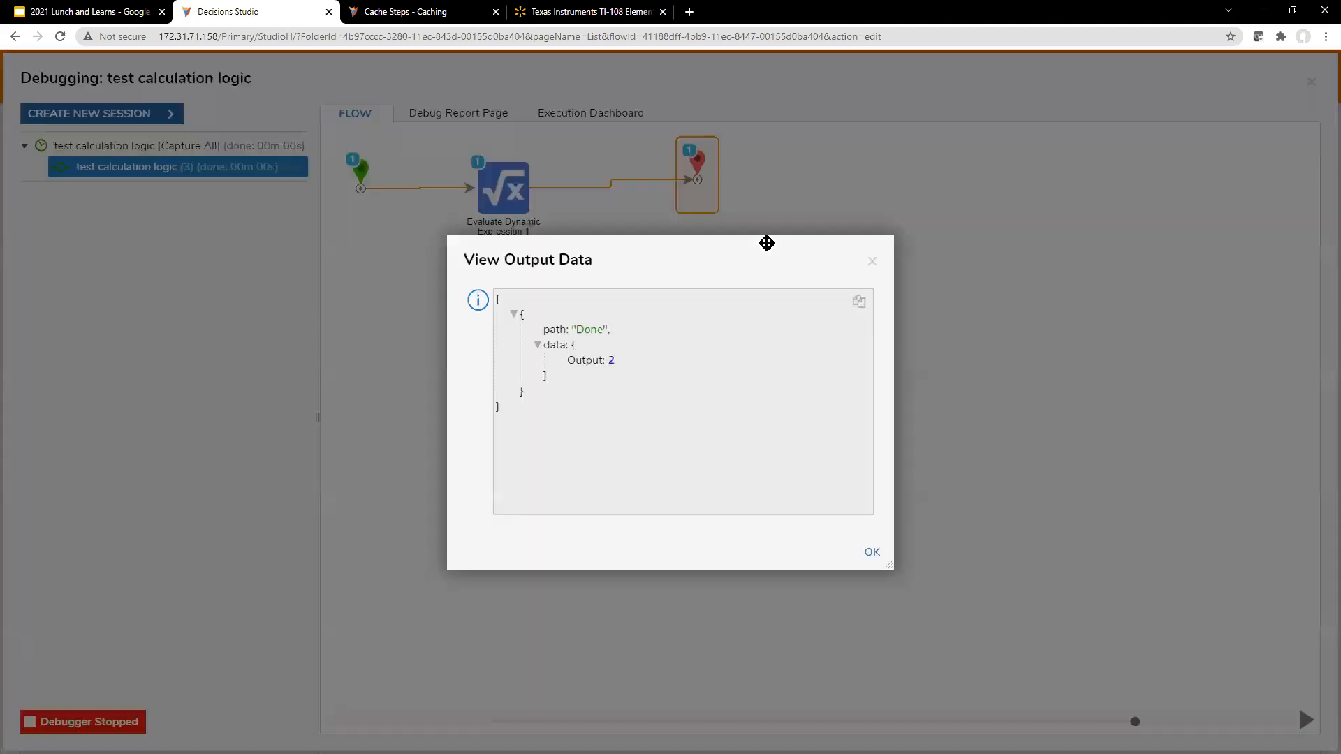
{"action": "left_click", "coordinate": [870, 263]}
Step: Start a new debug session, then show the Walmart TI-108 calculator page and return to the debugger
{"action": "left_click", "coordinate": [144, 116]}
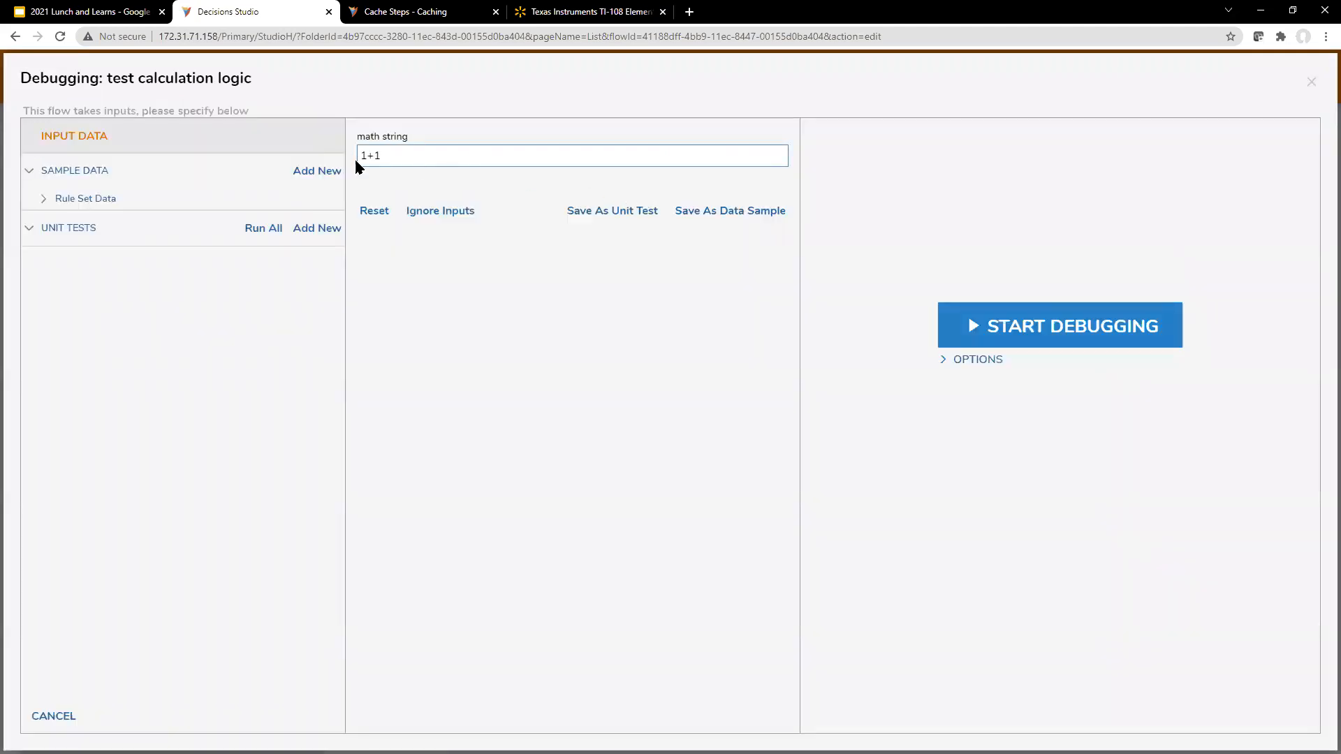
{"action": "left_click", "coordinate": [578, 13]}
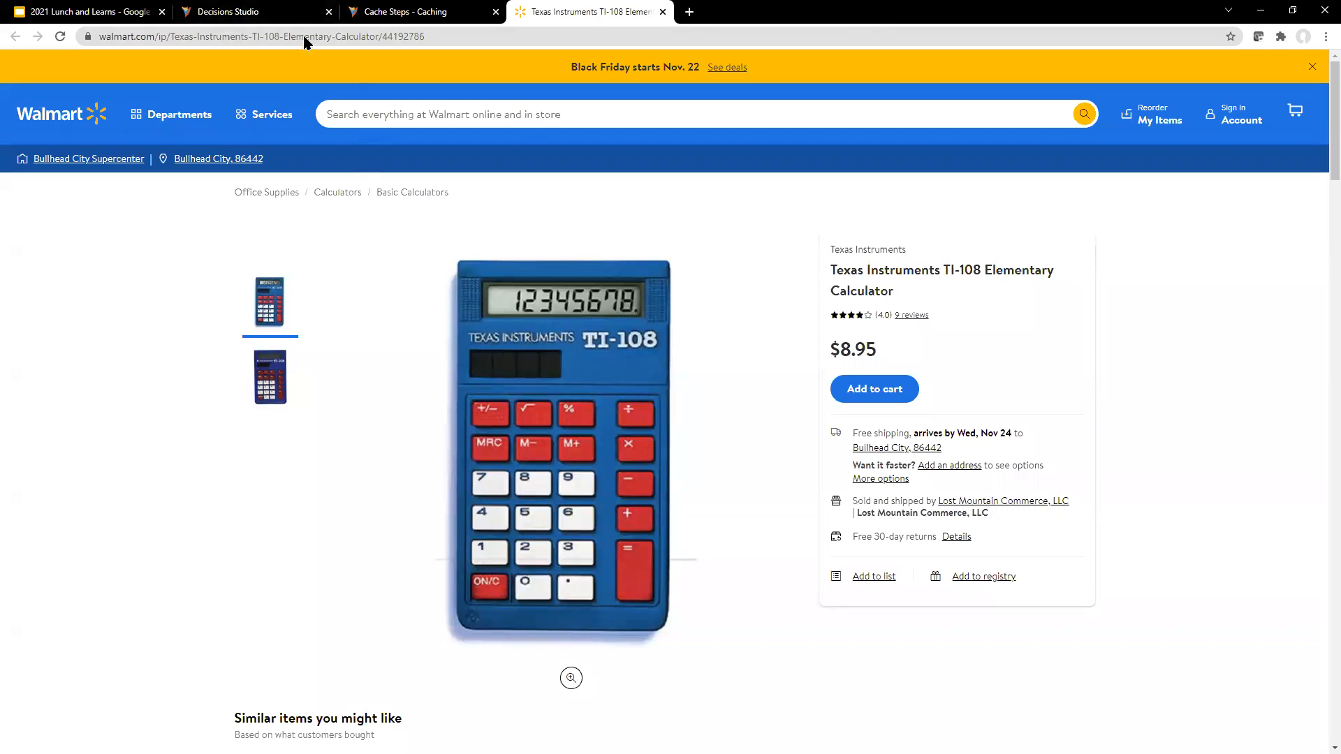
{"action": "left_click", "coordinate": [230, 12]}
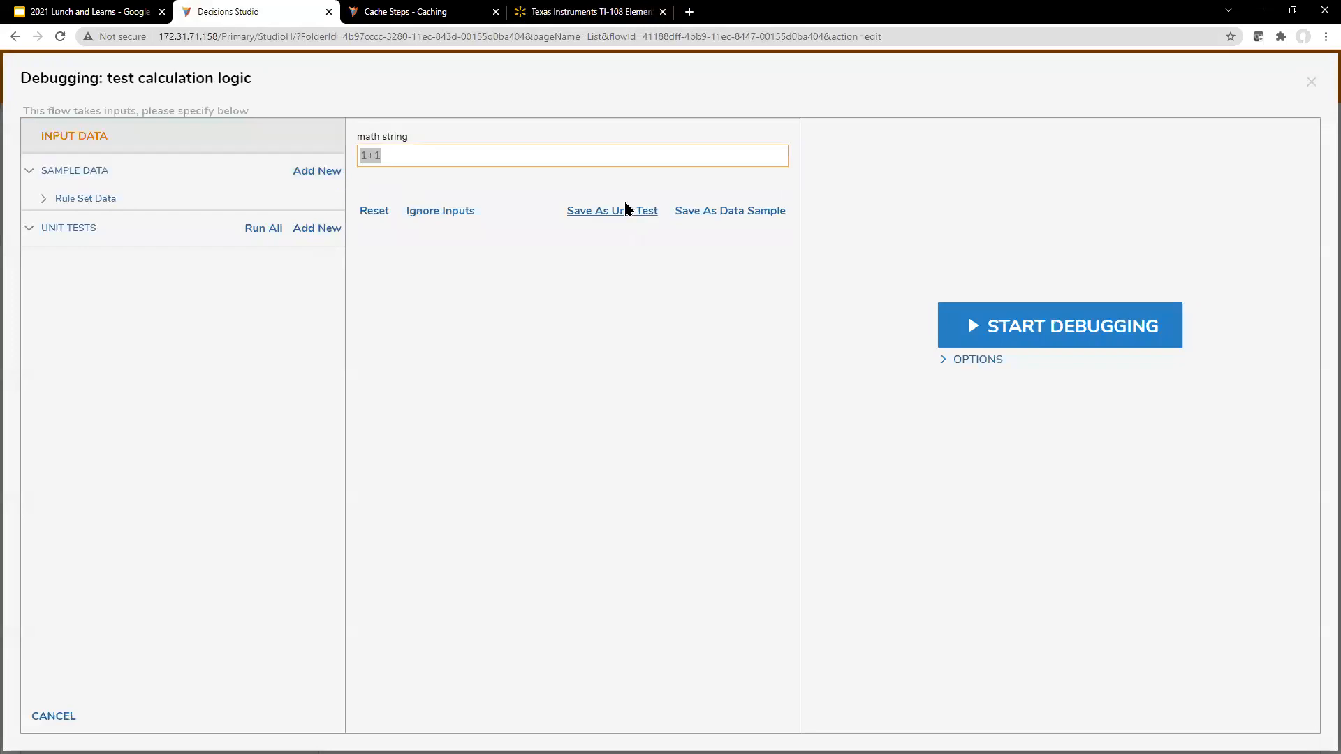
Step: Run the debugger with math string 1*1 and view the expression step's input and output data
{"action": "key", "text": "Right"}
{"action": "key", "text": "BackSpace"}
{"action": "type", "text": "*"}
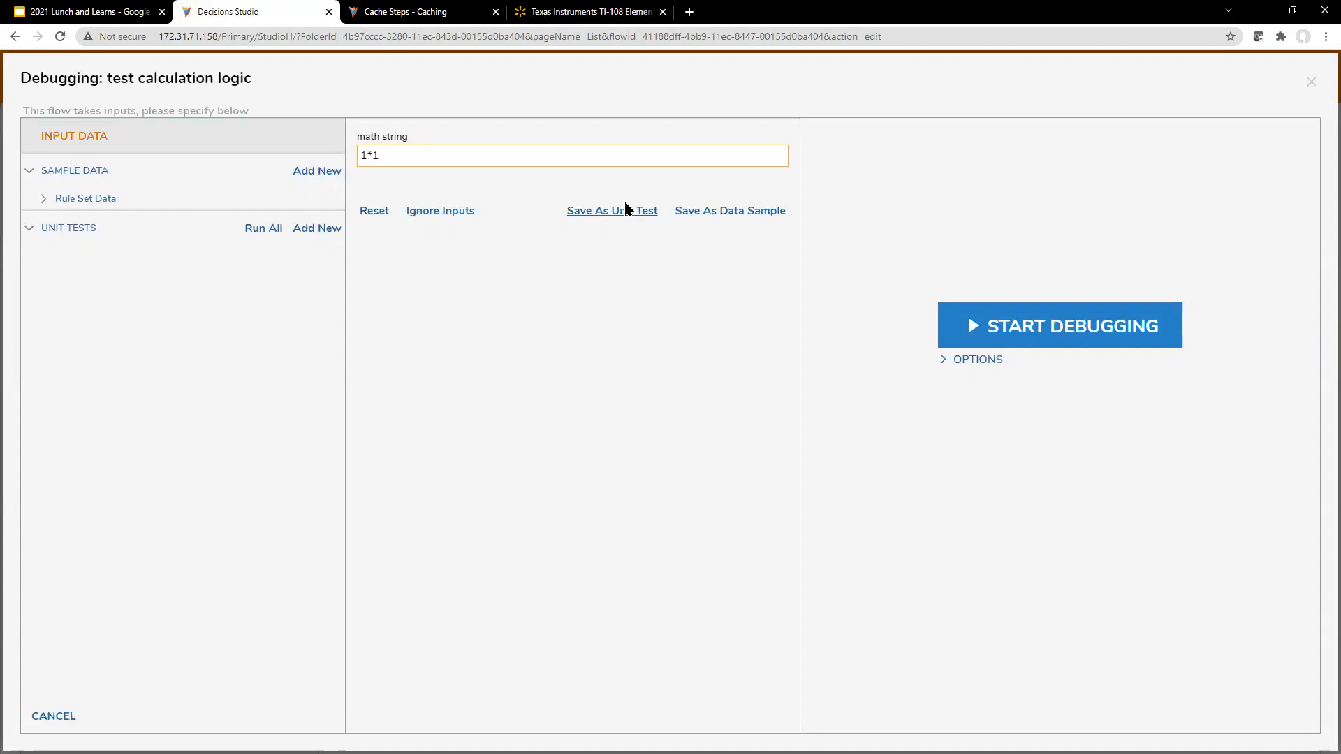
{"action": "left_click", "coordinate": [1135, 328]}
{"action": "left_click", "coordinate": [514, 194]}
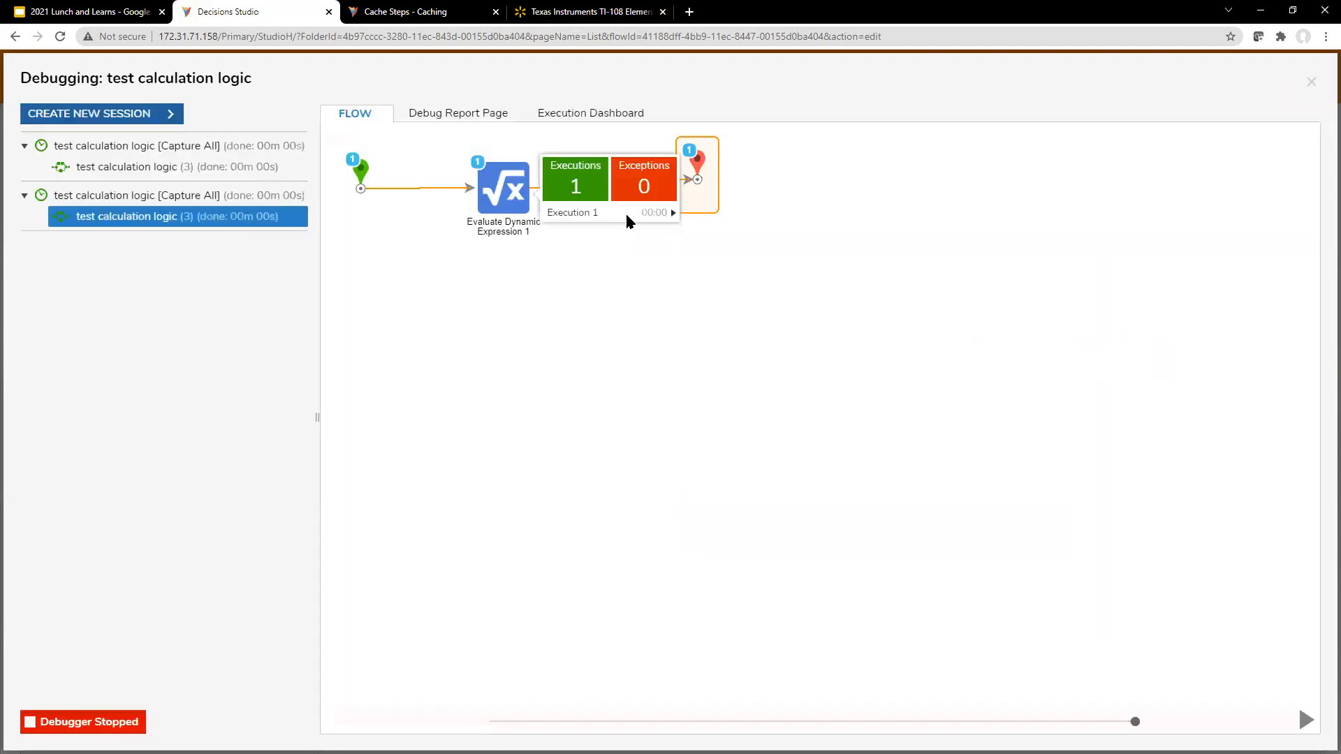
{"action": "mouse_move", "coordinate": [628, 219]}
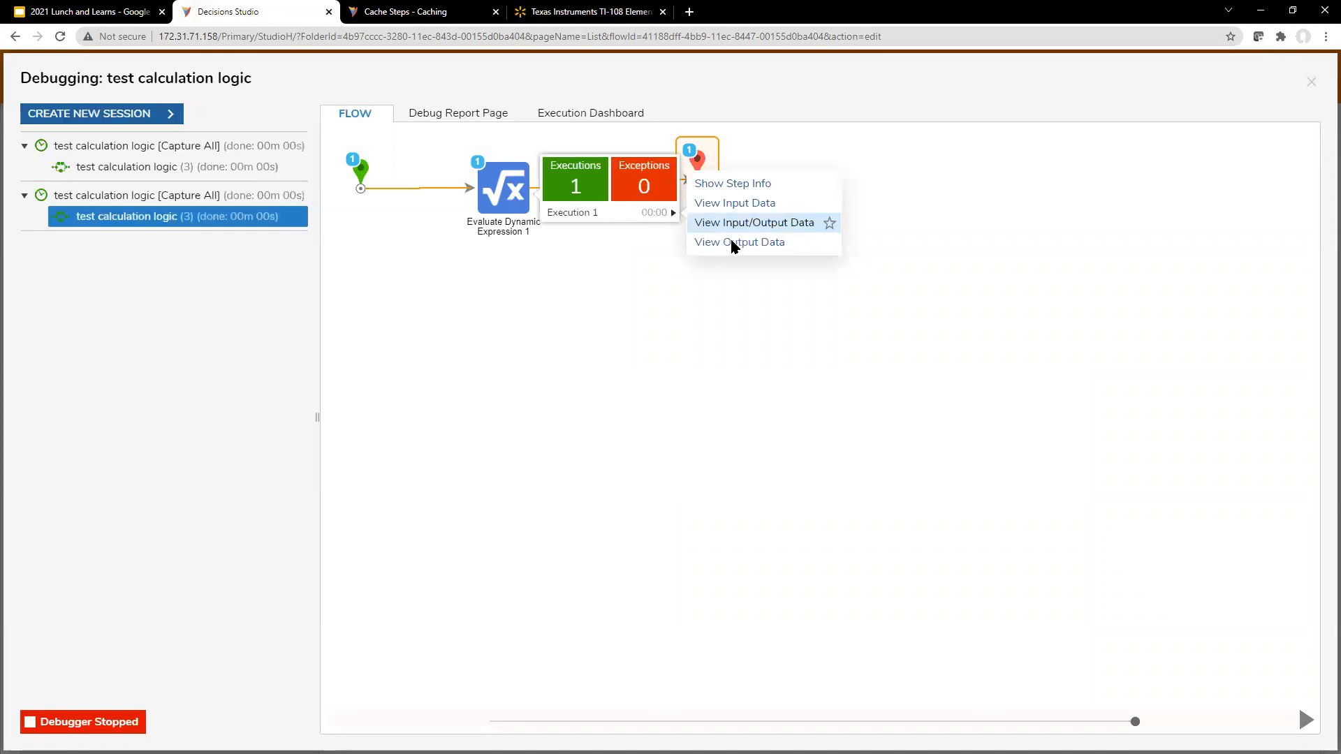
{"action": "left_click", "coordinate": [758, 223]}
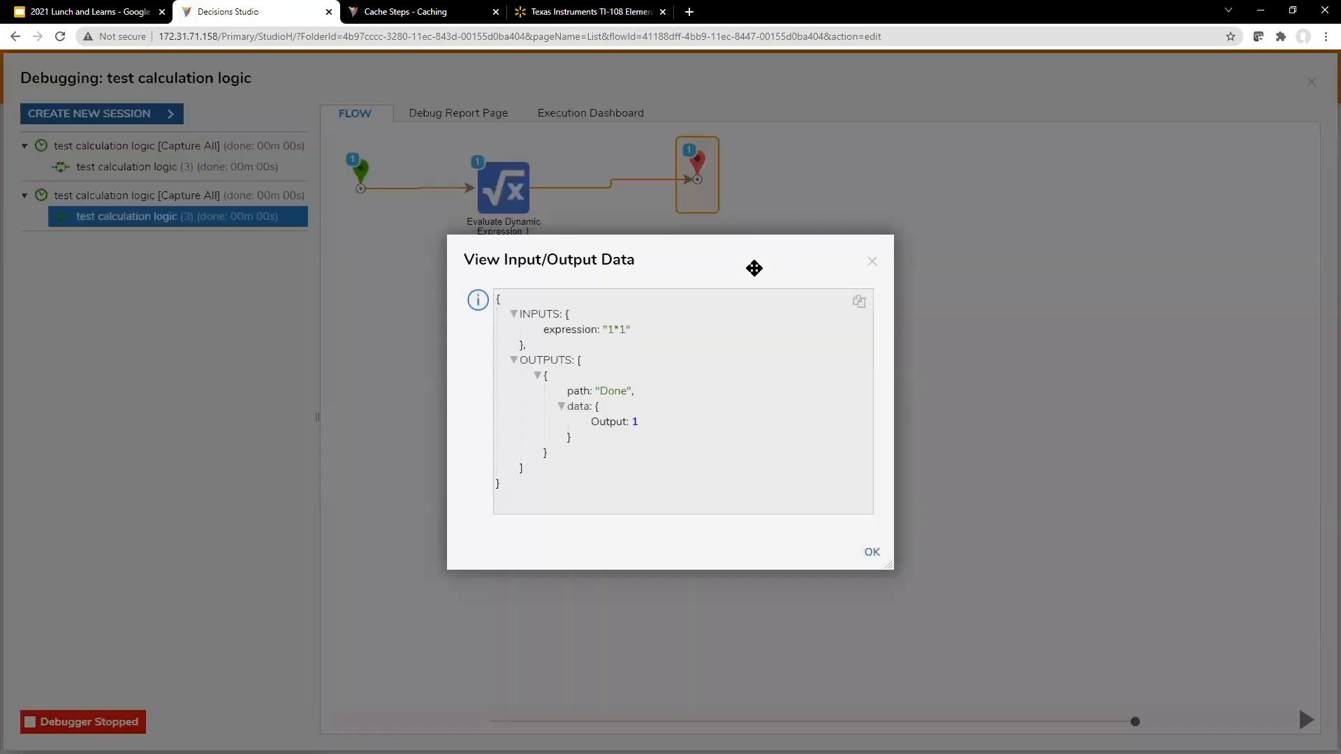
{"action": "left_click", "coordinate": [872, 261]}
Step: Run a new debug session with math string 2*6 and view the expression step's input and output data
{"action": "left_click", "coordinate": [133, 113]}
{"action": "left_click", "coordinate": [512, 157]}
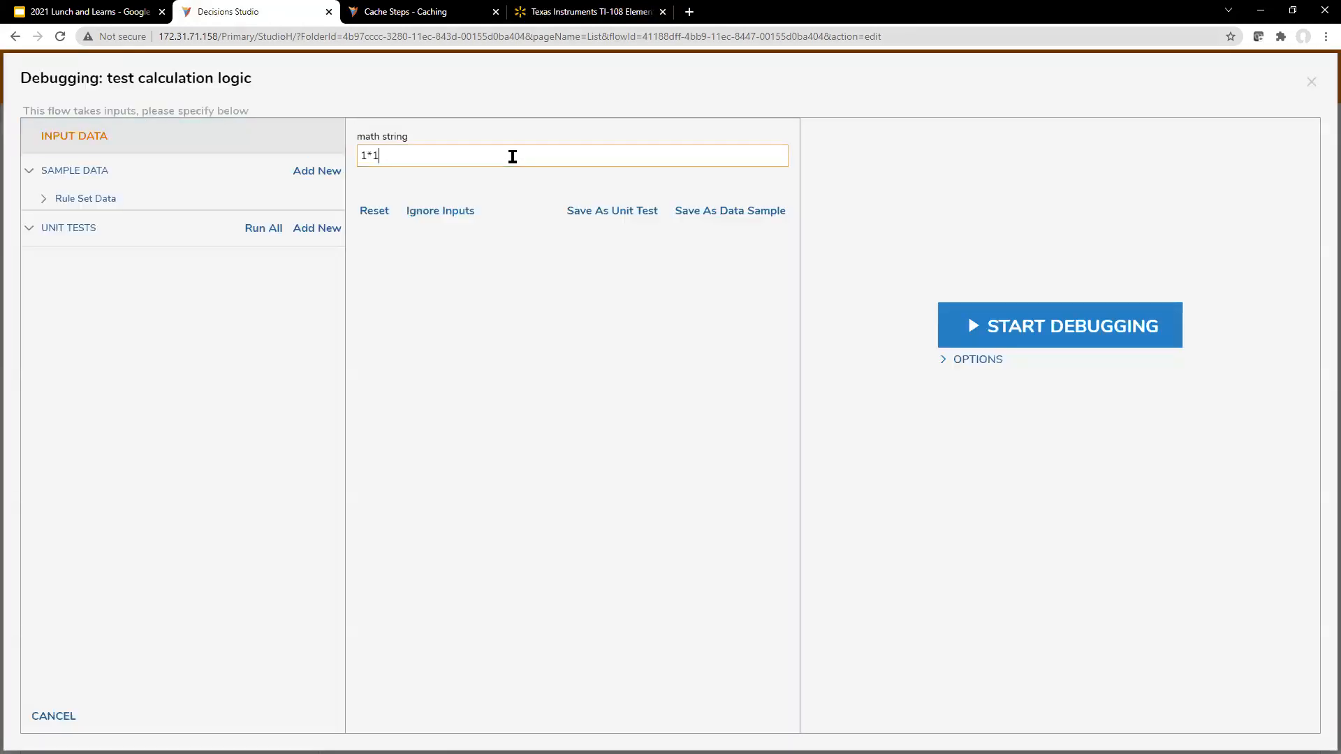
{"action": "key", "text": "BackSpace"}
{"action": "type", "text": "2"}
{"action": "key", "text": "BackSpace"}
{"action": "key", "text": "BackSpace"}
{"action": "key", "text": "BackSpace"}
{"action": "type", "text": "2*2"}
{"action": "left_click", "coordinate": [1058, 344]}
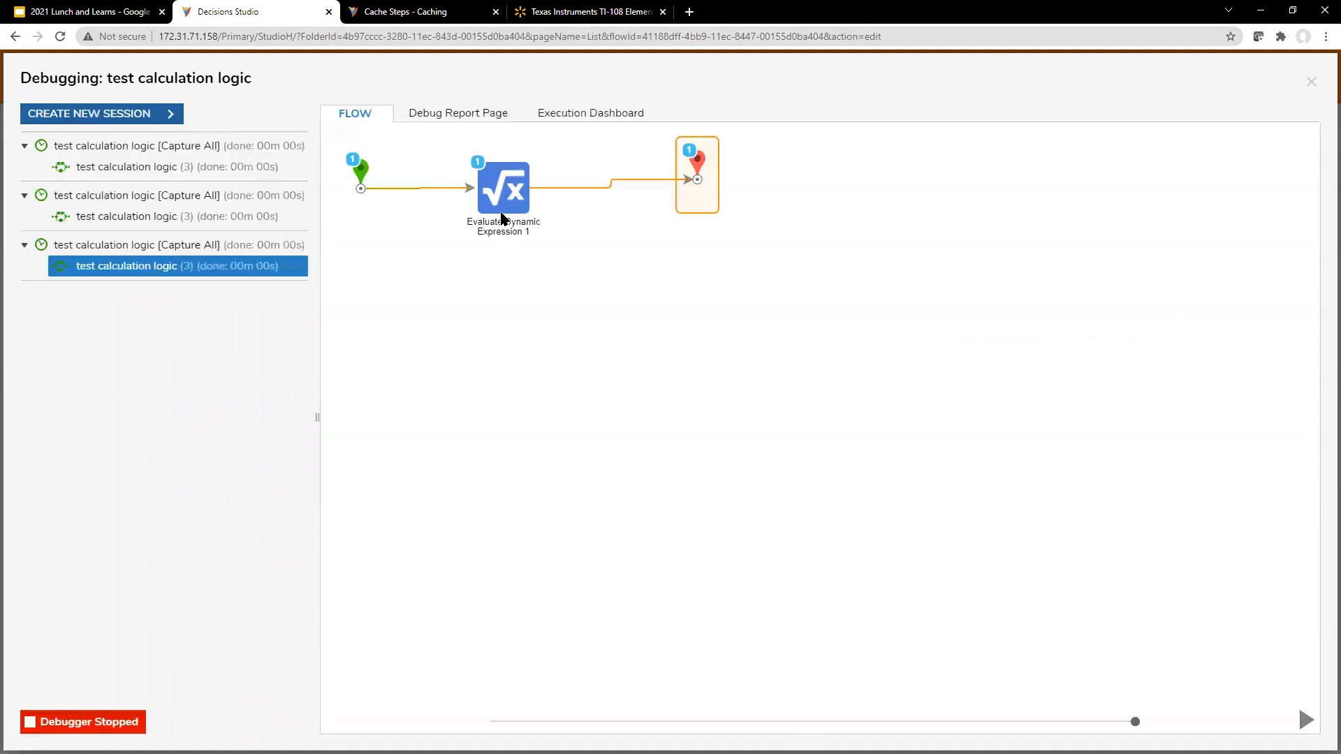
{"action": "mouse_move", "coordinate": [562, 201]}
{"action": "left_click", "coordinate": [696, 171]}
{"action": "left_click", "coordinate": [742, 222]}
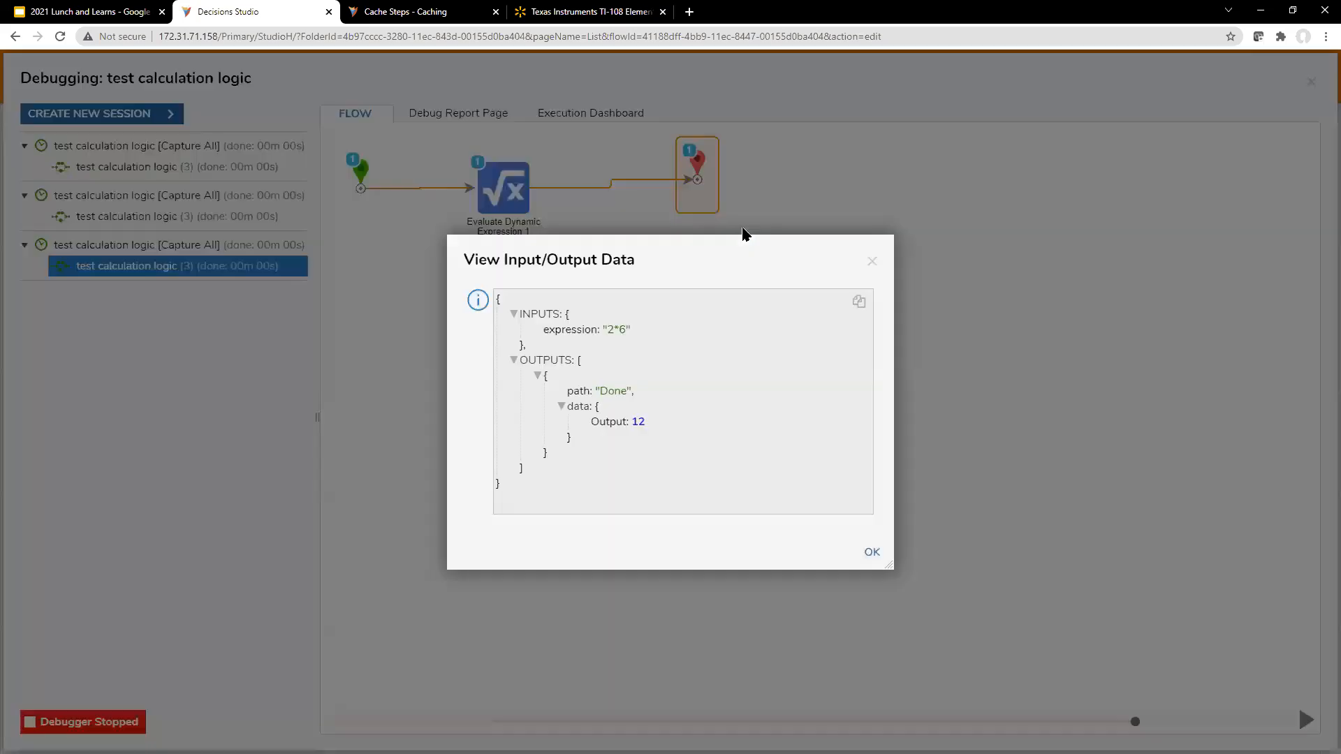
{"action": "left_click", "coordinate": [872, 261]}
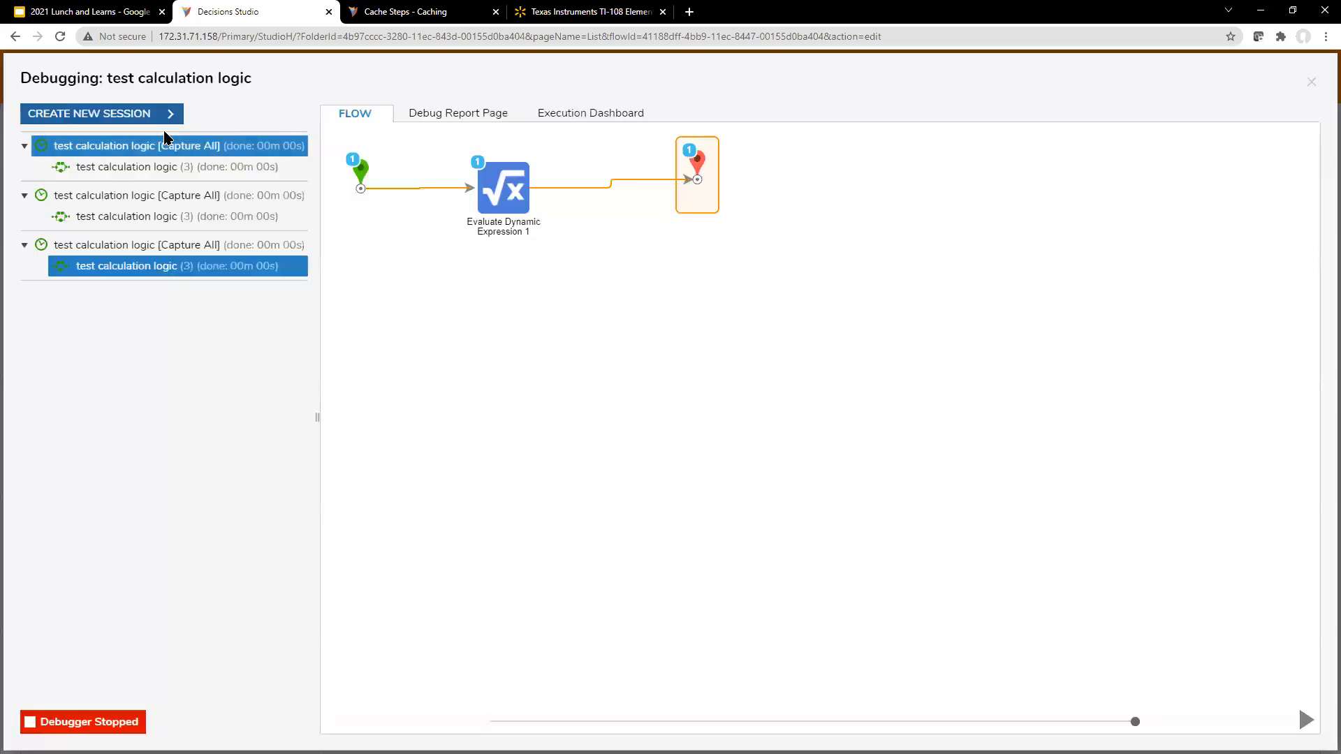
Step: Run a new debug session with math string 2x6, view the exception details and close them
{"action": "left_click", "coordinate": [159, 122]}
{"action": "left_click", "coordinate": [370, 156]}
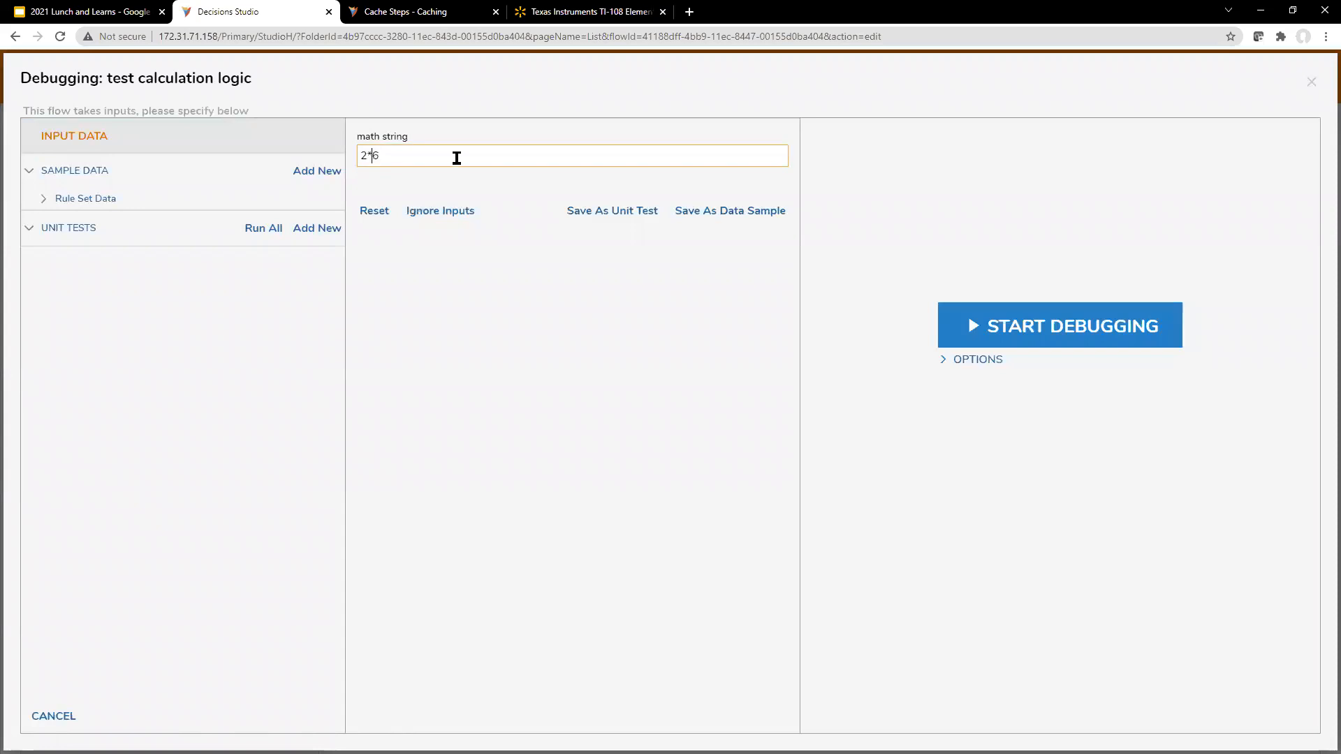
{"action": "key", "text": "BackSpace"}
{"action": "type", "text": "x"}
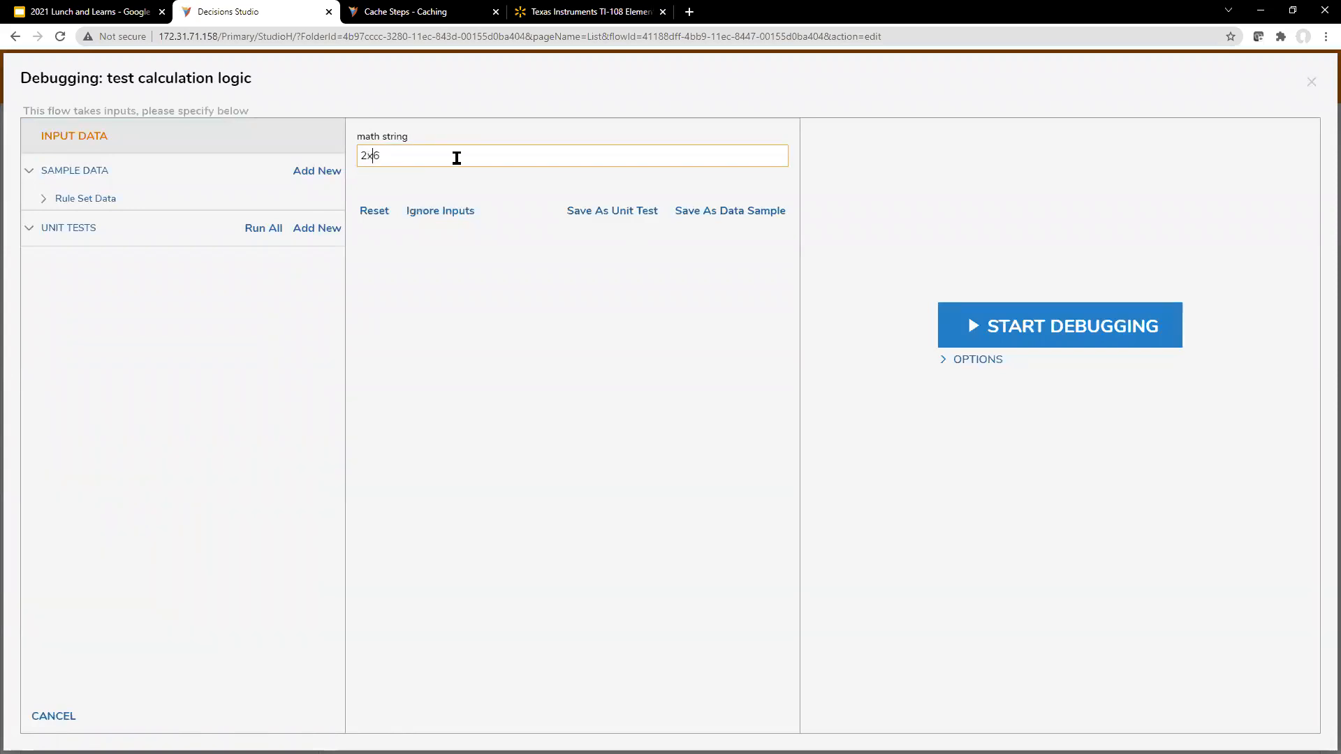
{"action": "left_click", "coordinate": [1017, 342]}
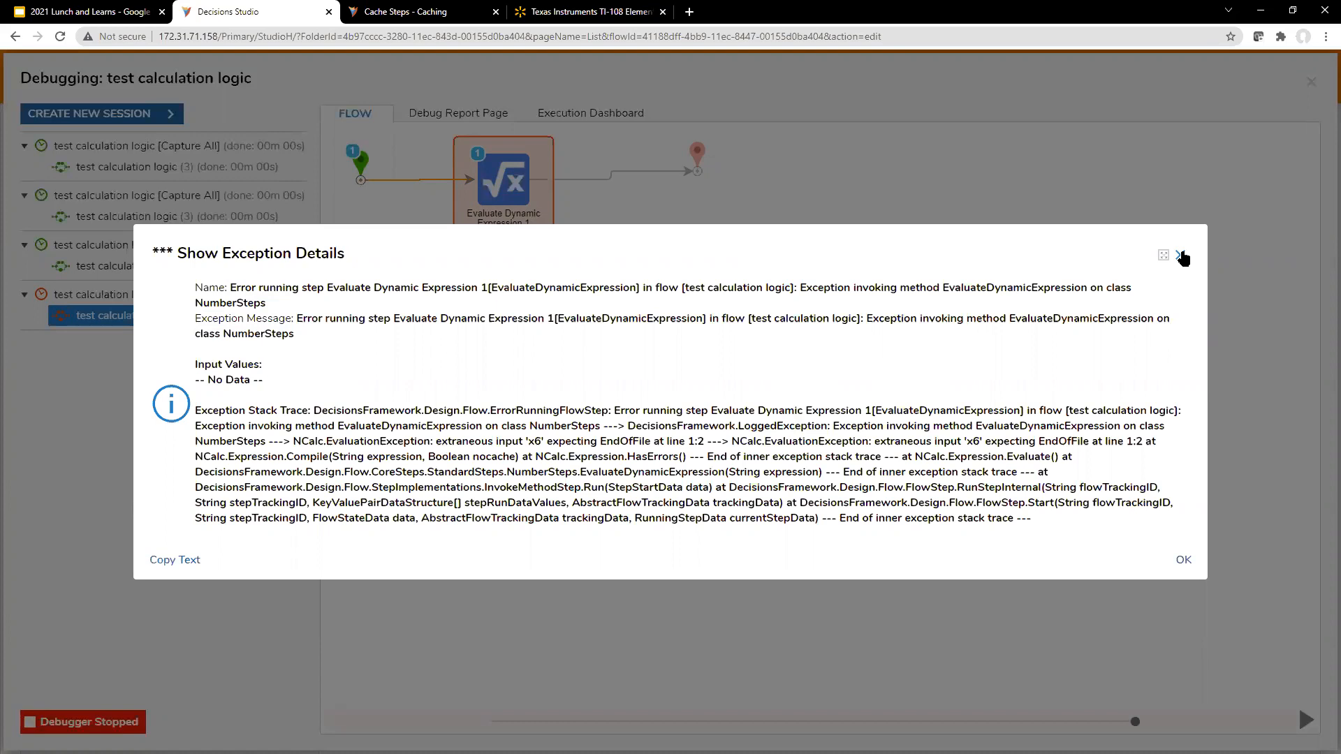
{"action": "left_click", "coordinate": [1182, 254]}
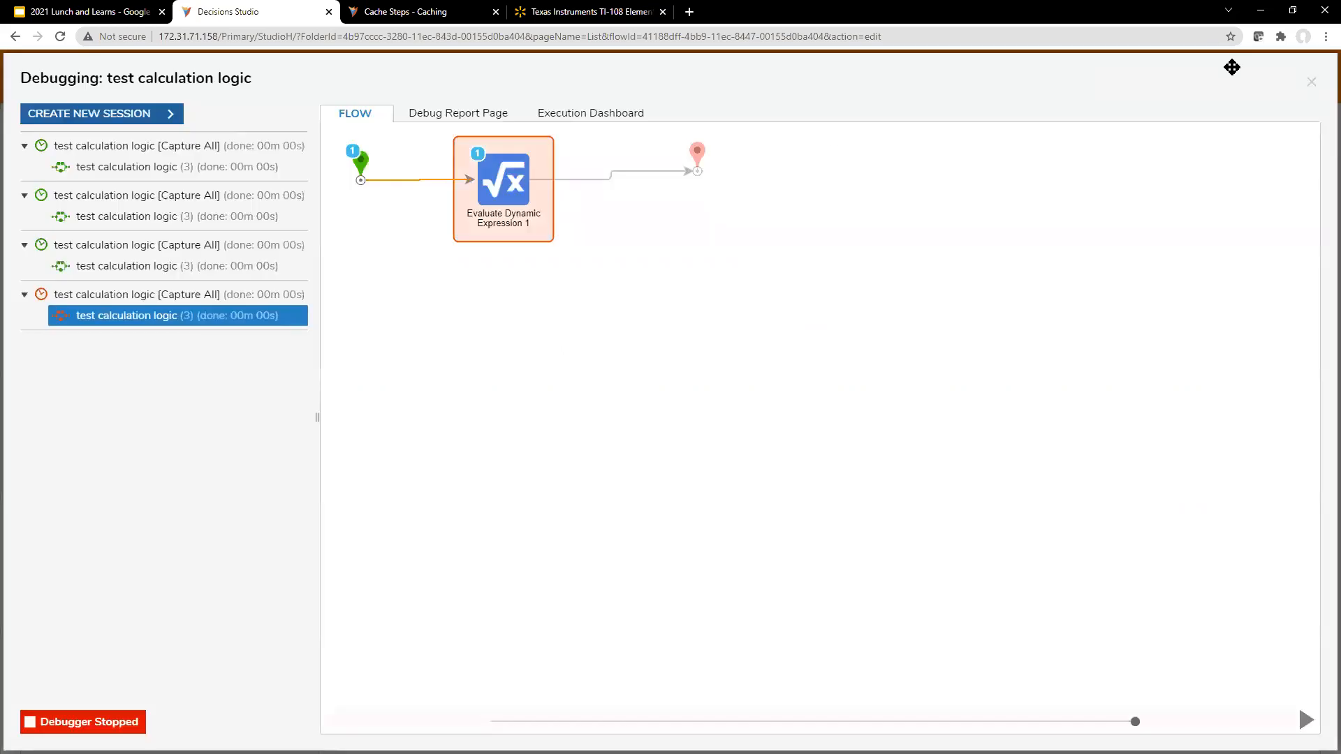
Step: Run a new debug session with math string 2/6, view the expression step's input and output data, and close the debugger
{"action": "left_click", "coordinate": [112, 114]}
{"action": "left_click", "coordinate": [367, 155]}
{"action": "key", "text": "Delete"}
{"action": "type", "text": "*"}
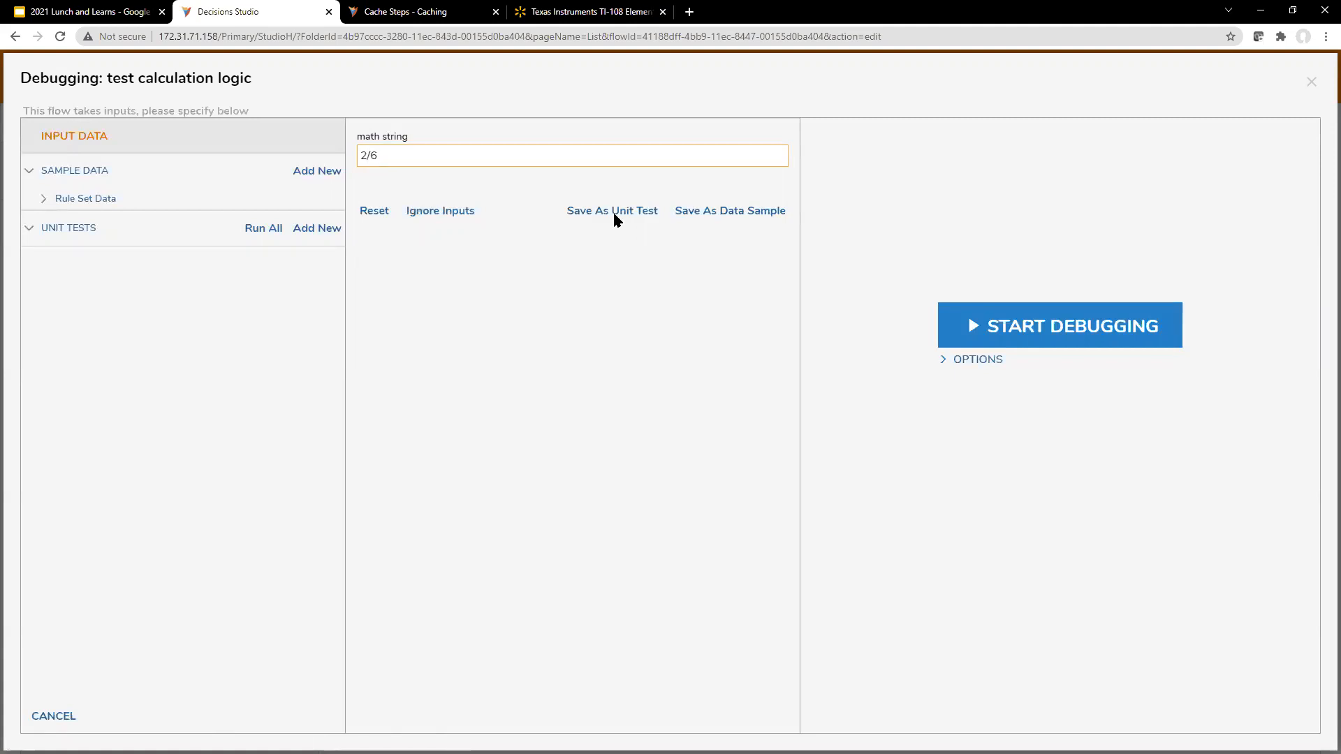
{"action": "left_click", "coordinate": [986, 338]}
{"action": "left_click", "coordinate": [697, 181]}
{"action": "left_click", "coordinate": [695, 222]}
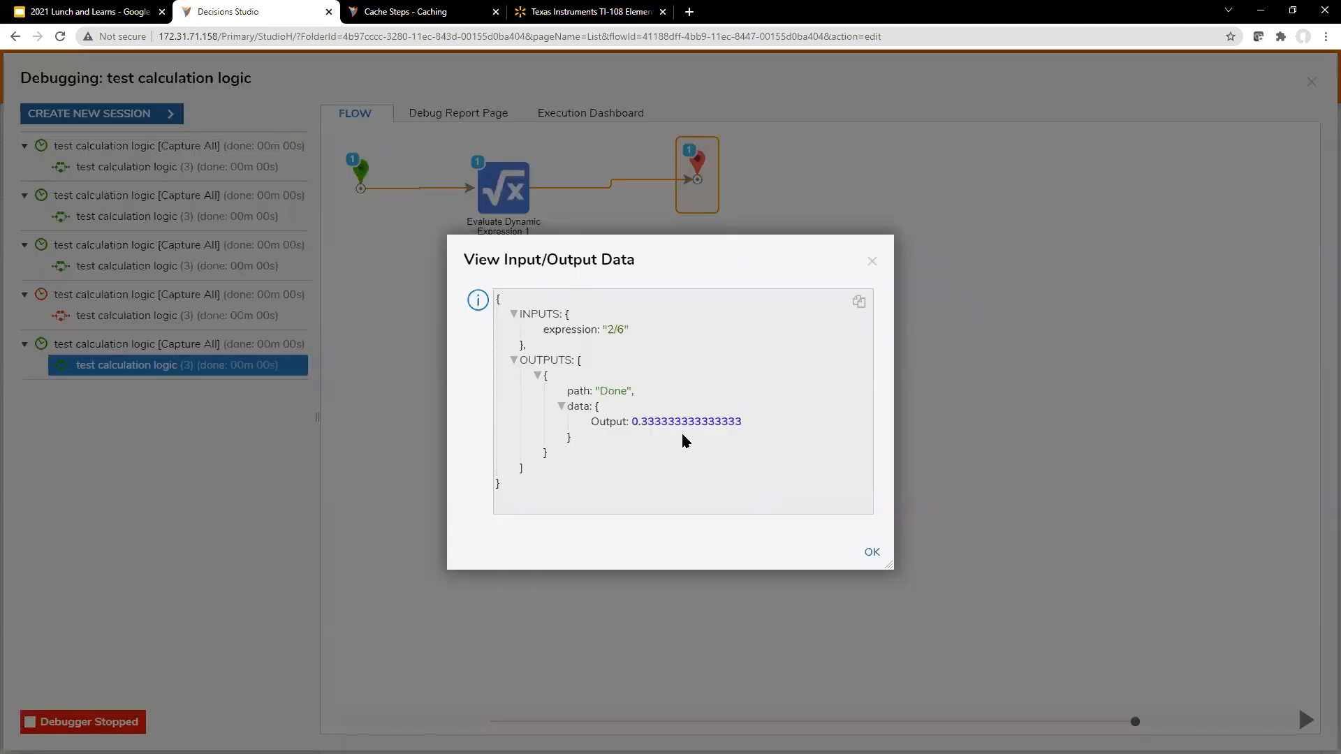
{"action": "left_click", "coordinate": [872, 262]}
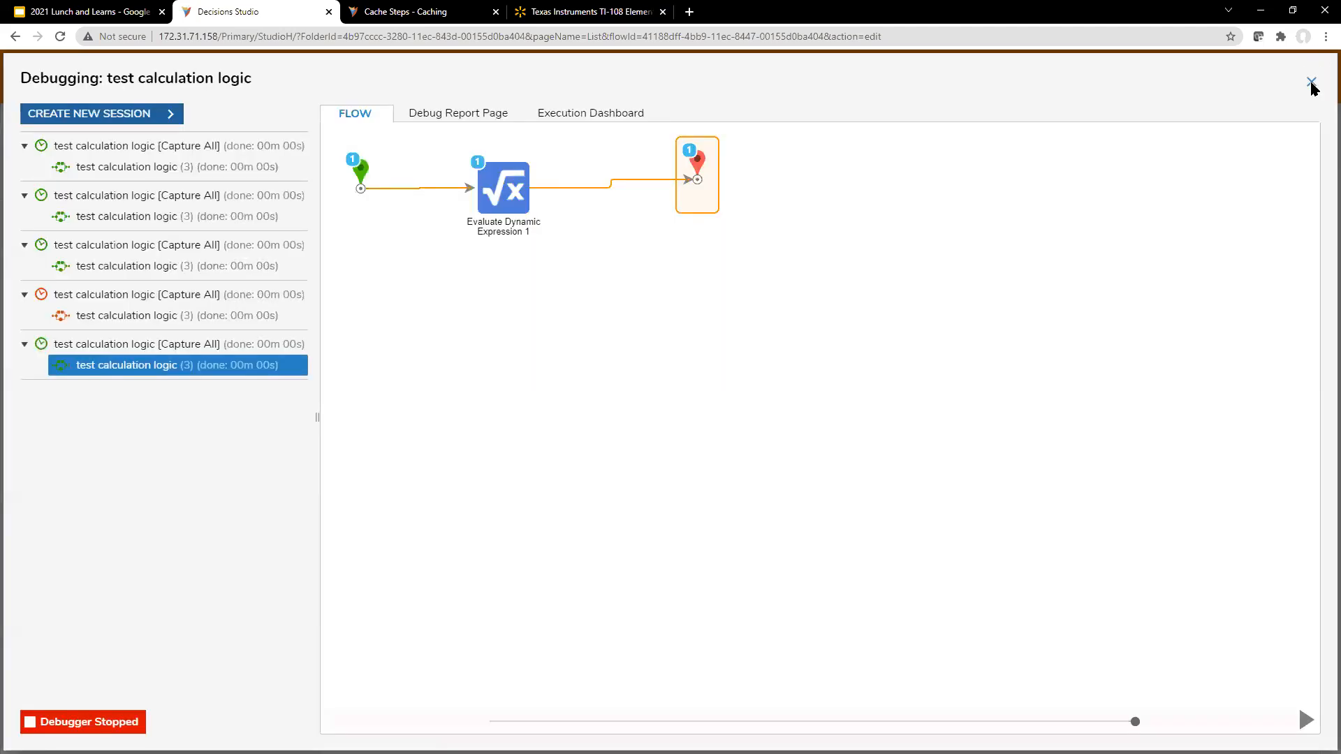
{"action": "left_click", "coordinate": [1311, 83]}
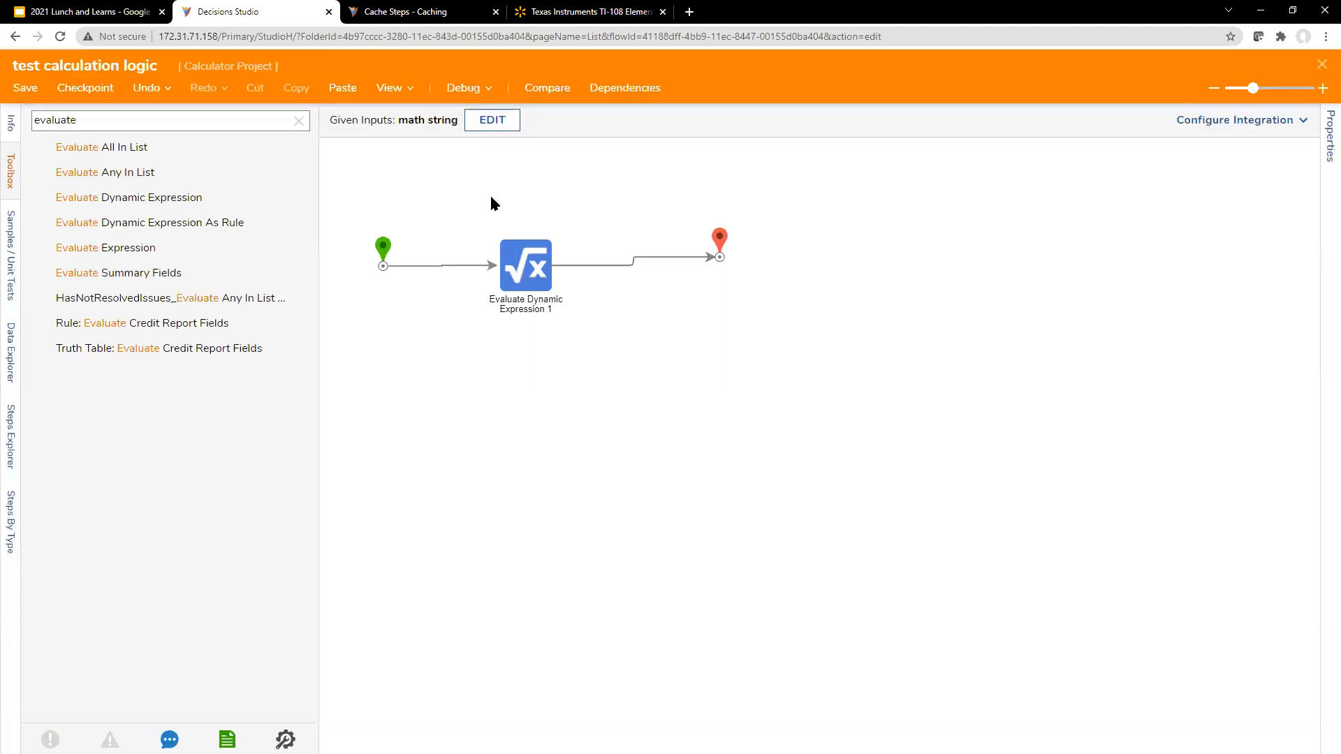
Step: Align the Evaluate Dynamic Expression and End steps in a straight line with Start, and close the flow designer
{"action": "left_click", "coordinate": [545, 264]}
{"action": "left_click_drag", "start_coordinate": [538, 264], "coordinate": [532, 263]}
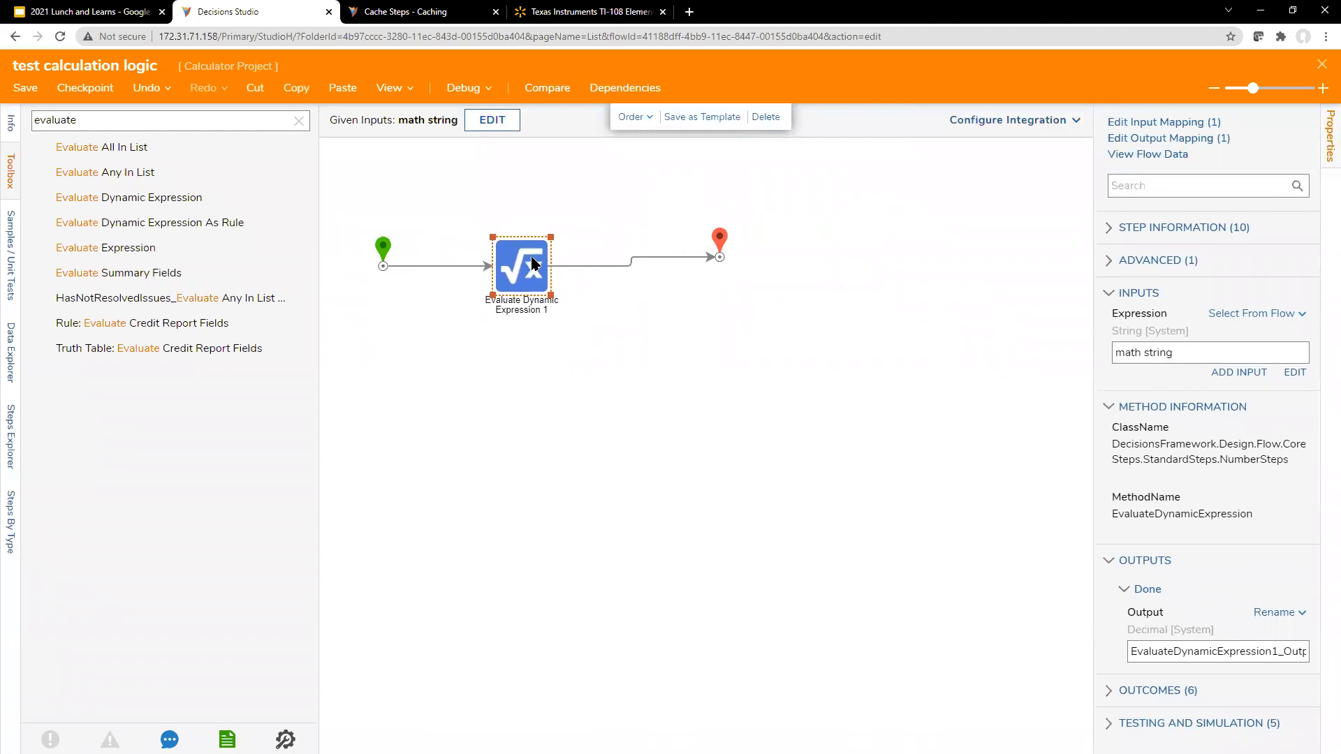
{"action": "left_click_drag", "start_coordinate": [717, 247], "coordinate": [694, 255]}
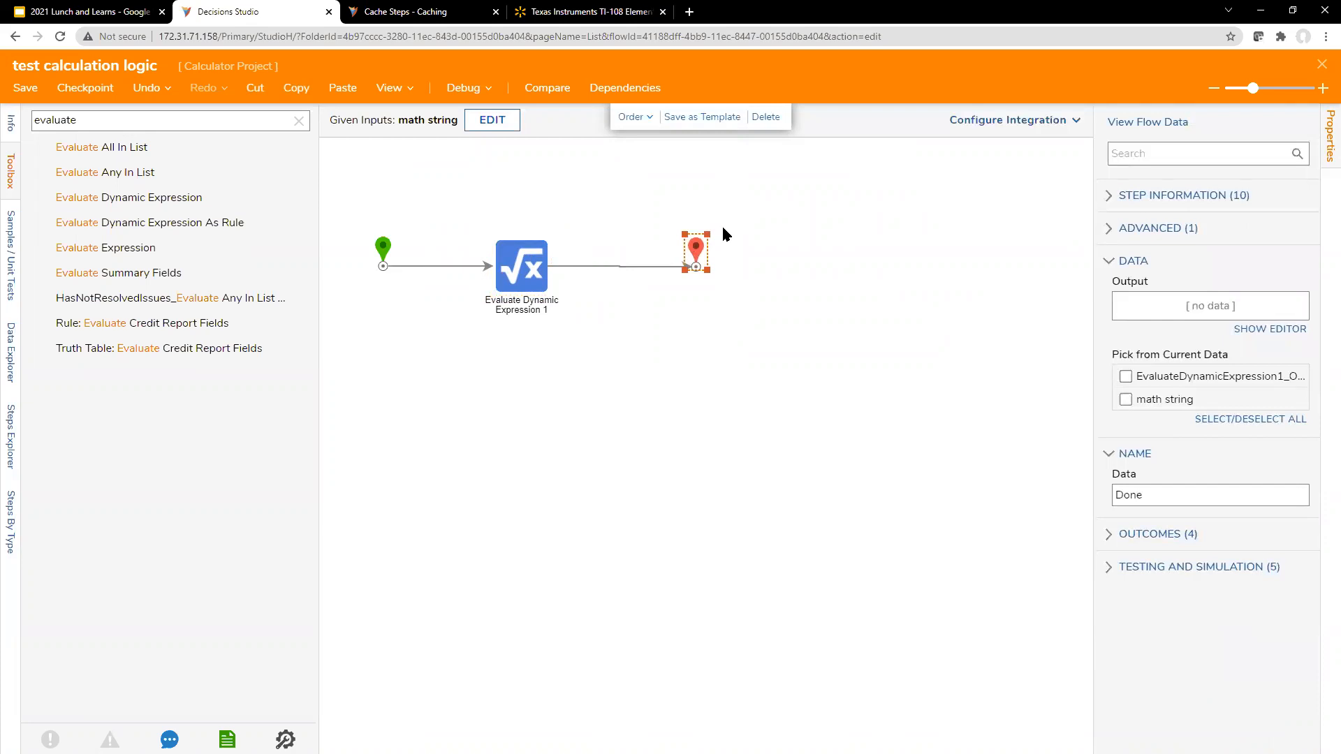
{"action": "left_click", "coordinate": [1321, 66]}
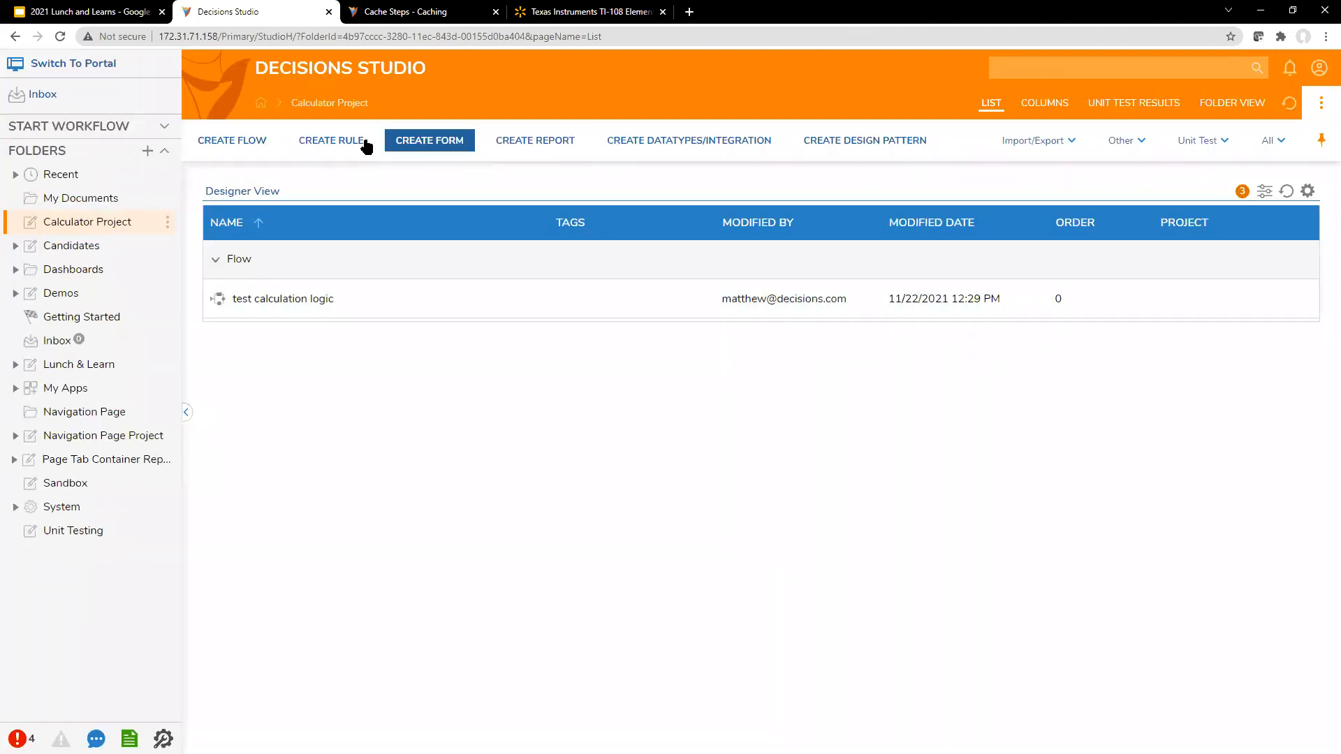
Step: Create a new normal form named "Calculator Form" in the Calculator Project folder
{"action": "left_click", "coordinate": [465, 143]}
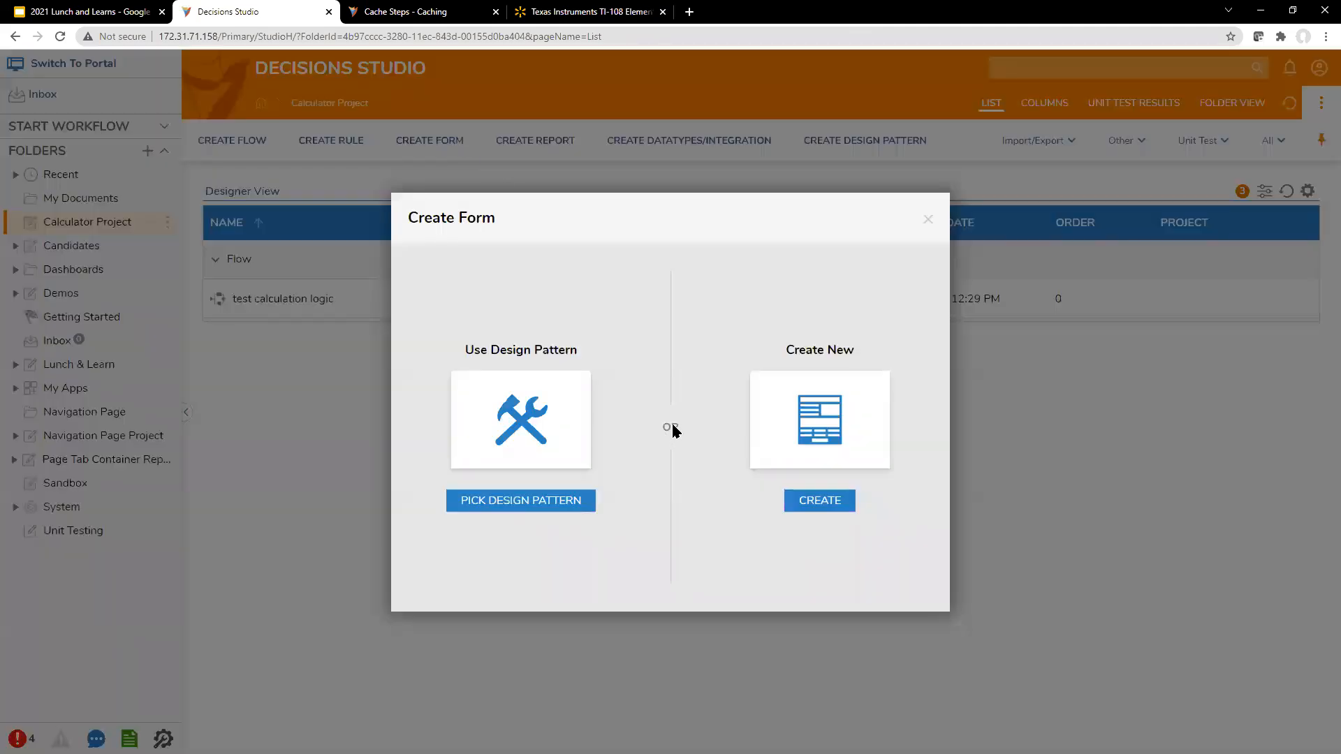
{"action": "left_click", "coordinate": [773, 416]}
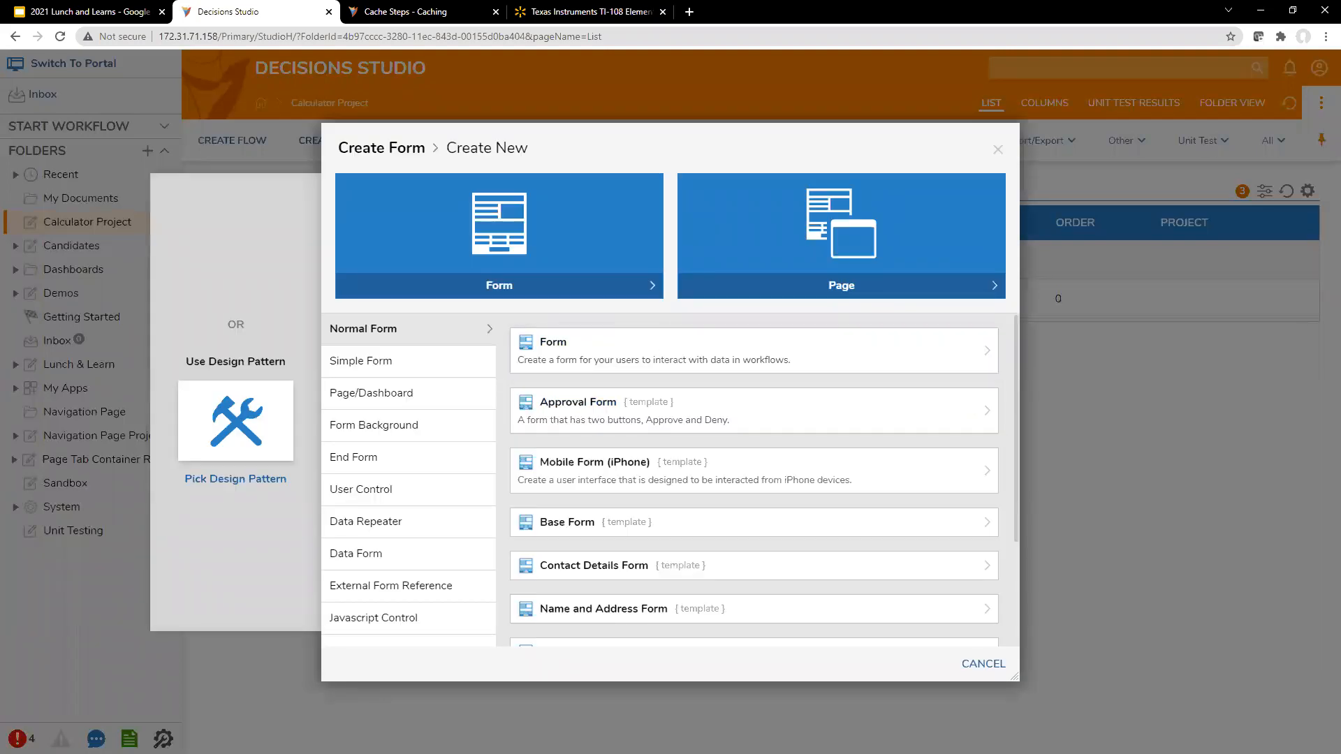
{"action": "left_click", "coordinate": [751, 345]}
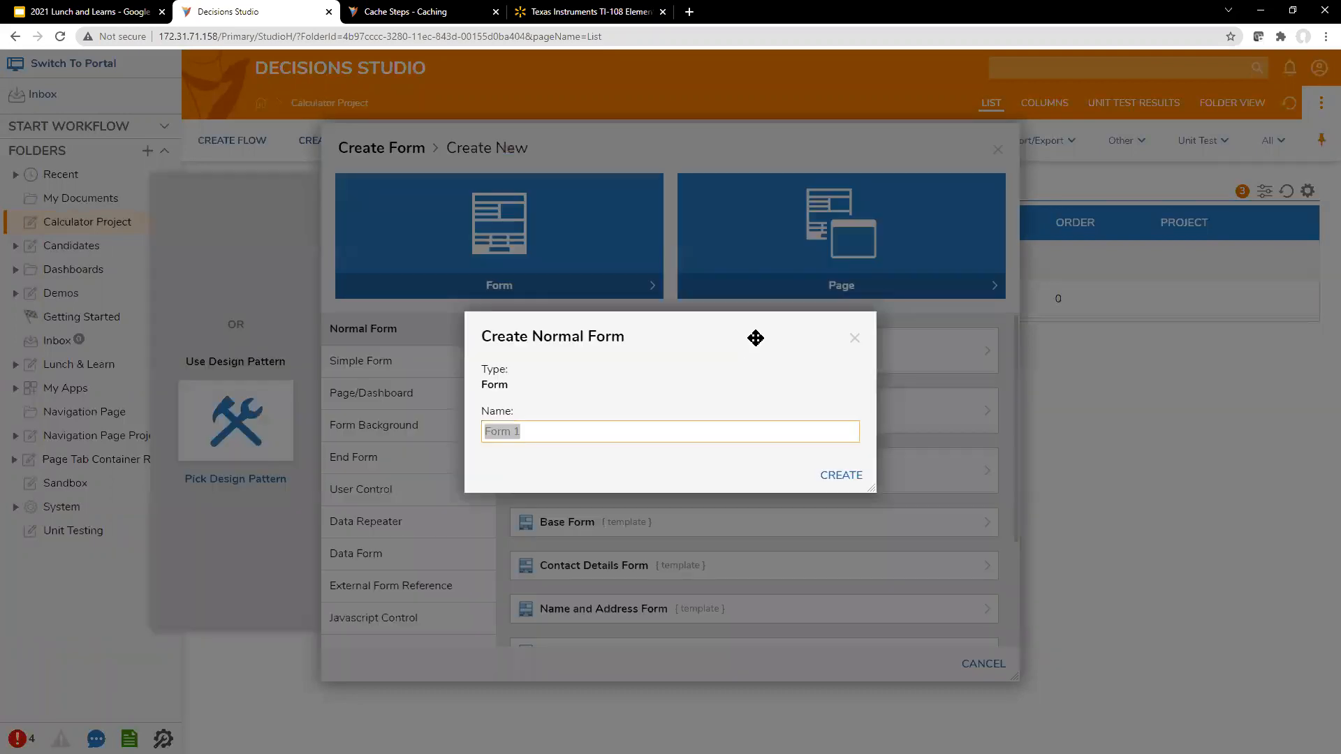
{"action": "left_click", "coordinate": [790, 432]}
{"action": "left_click_drag", "start_coordinate": [521, 433], "coordinate": [466, 435]}
{"action": "type", "text": "Calculator Fo"}
{"action": "type", "text": "mr"}
{"action": "left_click", "coordinate": [845, 475]}
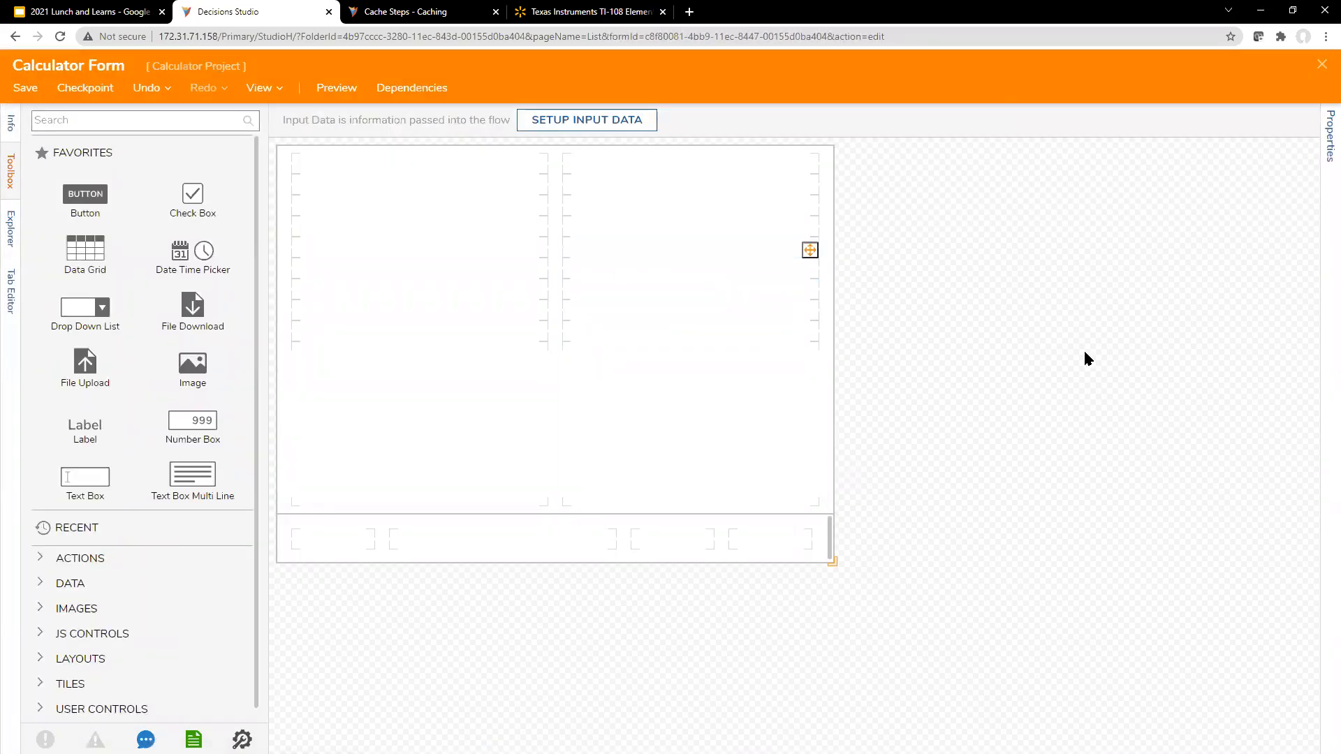
Step: Show the form's properties and try designer widths of 500, 300 and 350
{"action": "left_click", "coordinate": [1325, 133]}
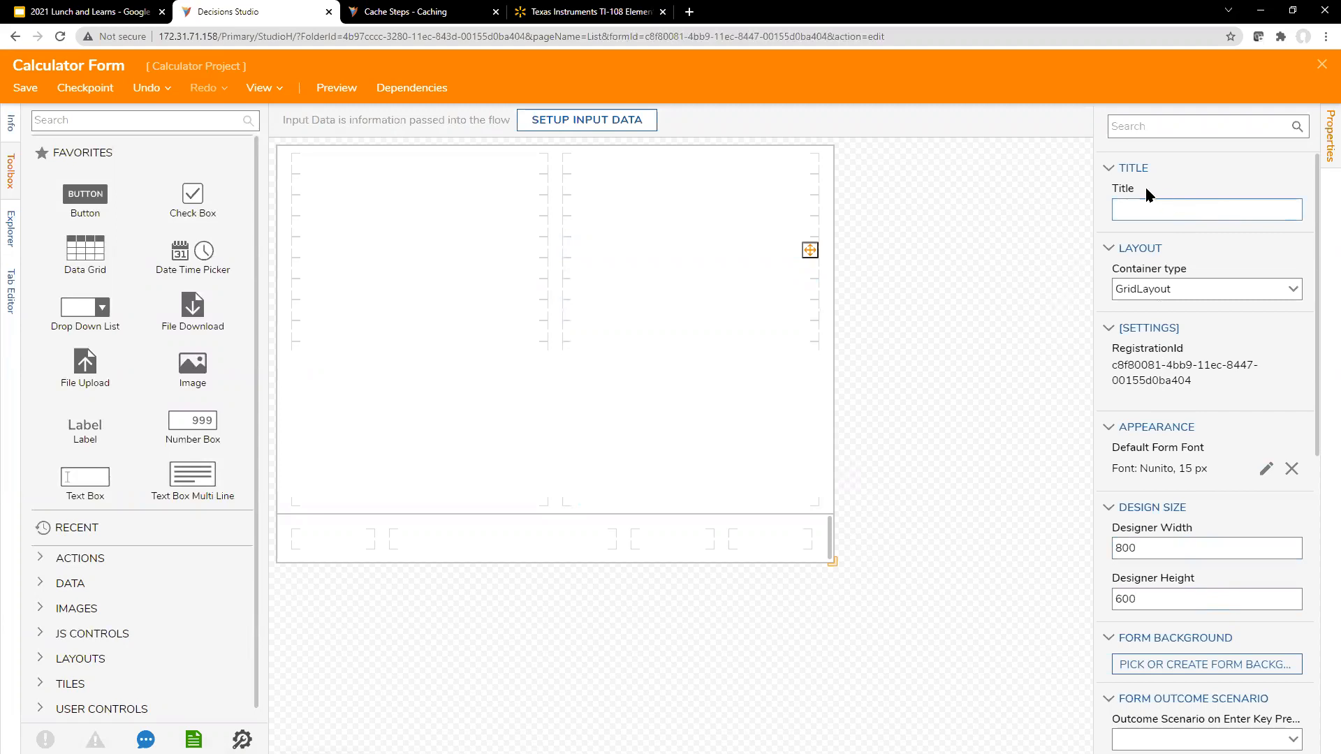
{"action": "mouse_move", "coordinate": [1317, 237]}
{"action": "left_mouse_down"}
{"action": "mouse_move", "coordinate": [1318, 250]}
{"action": "mouse_move", "coordinate": [1315, 219]}
{"action": "left_mouse_up"}
{"action": "left_click", "coordinate": [1188, 548]}
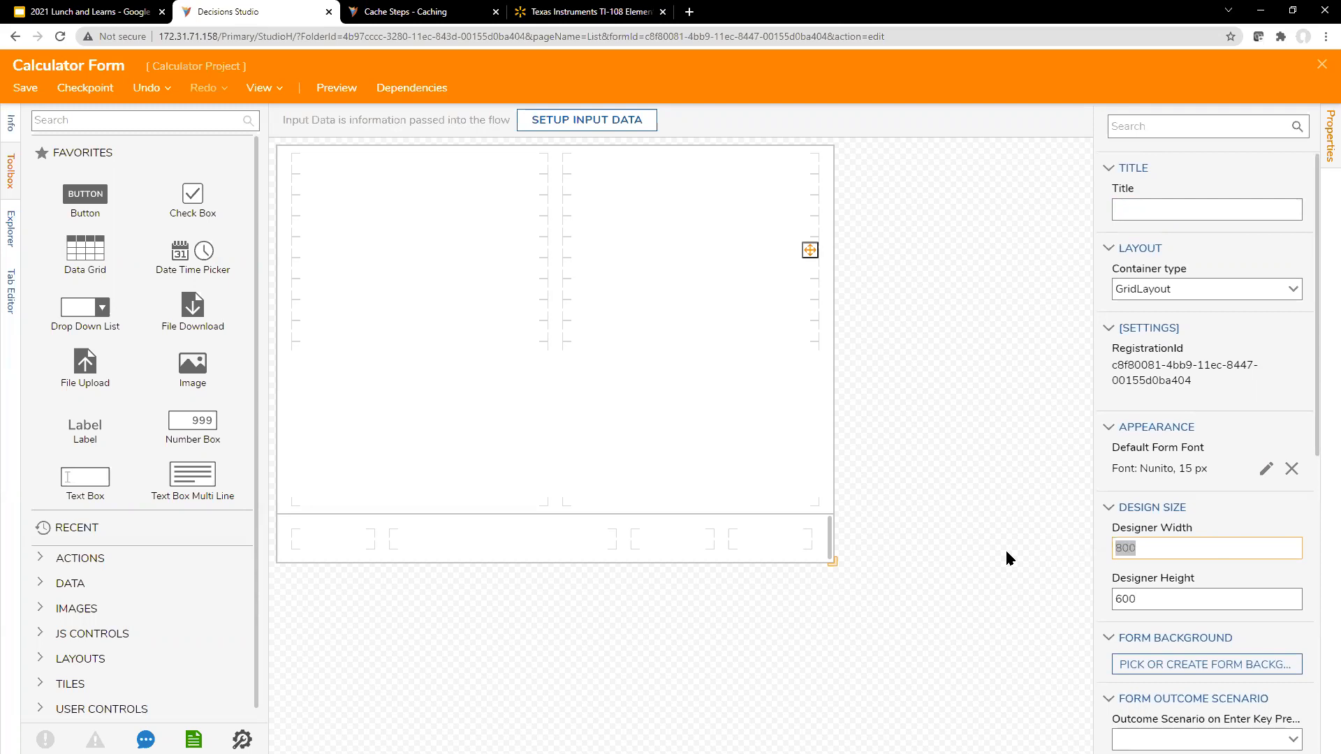
{"action": "type", "text": "500"}
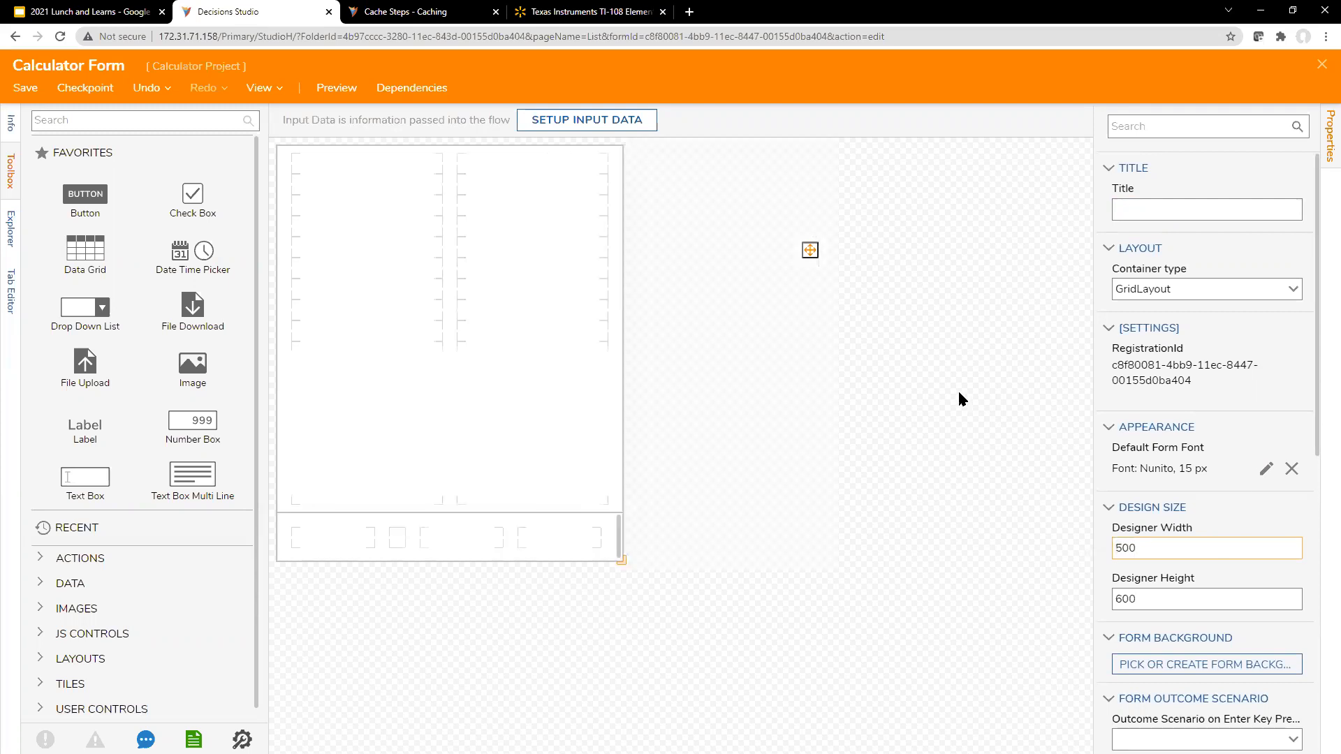
{"action": "double_click", "coordinate": [1160, 548]}
{"action": "type", "text": "300"}
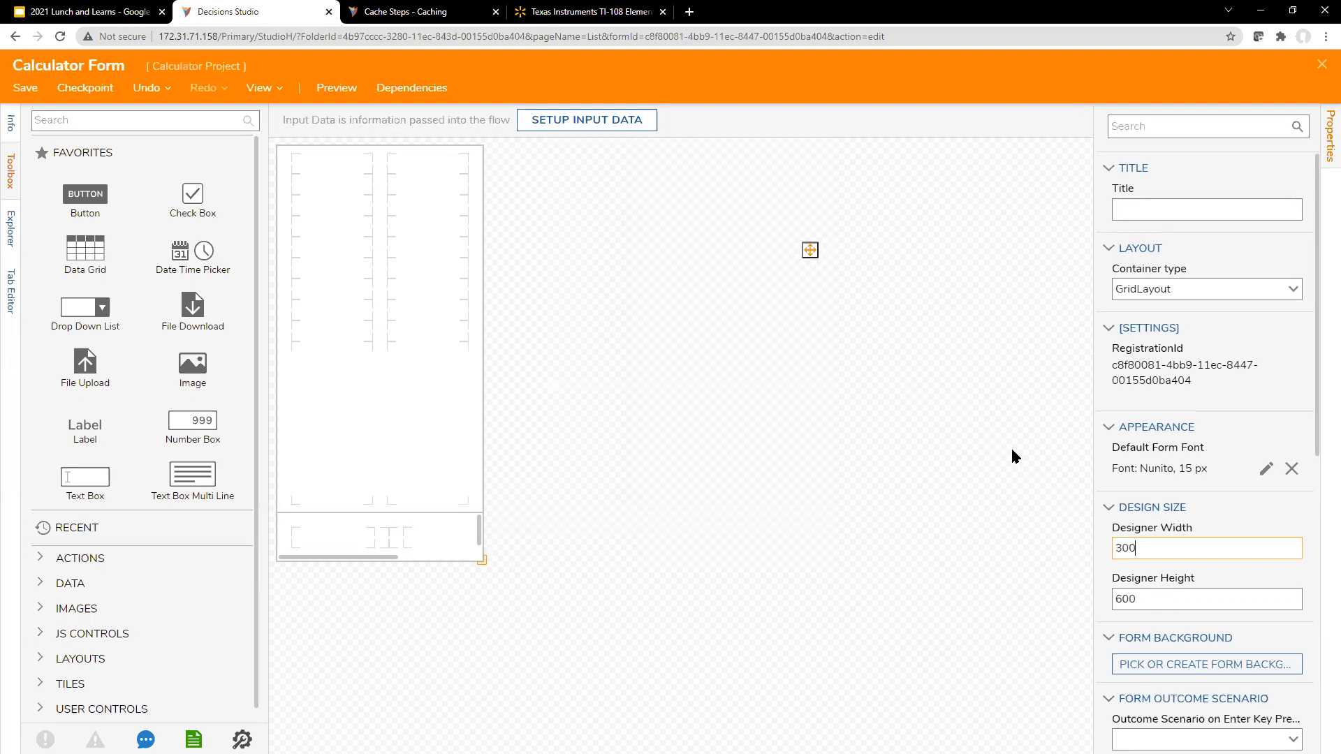
{"action": "left_click_drag", "start_coordinate": [1173, 595], "coordinate": [1012, 590]}
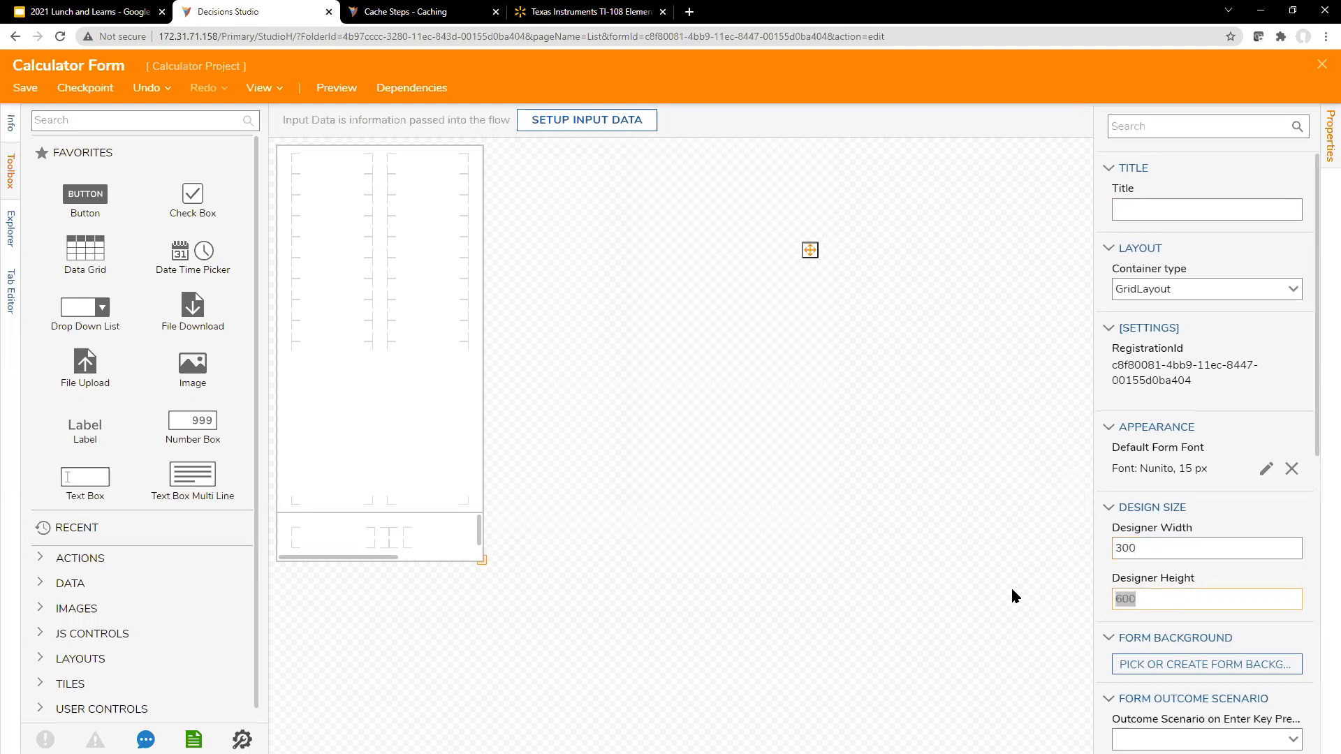
{"action": "left_click_drag", "start_coordinate": [1119, 548], "coordinate": [1110, 547]}
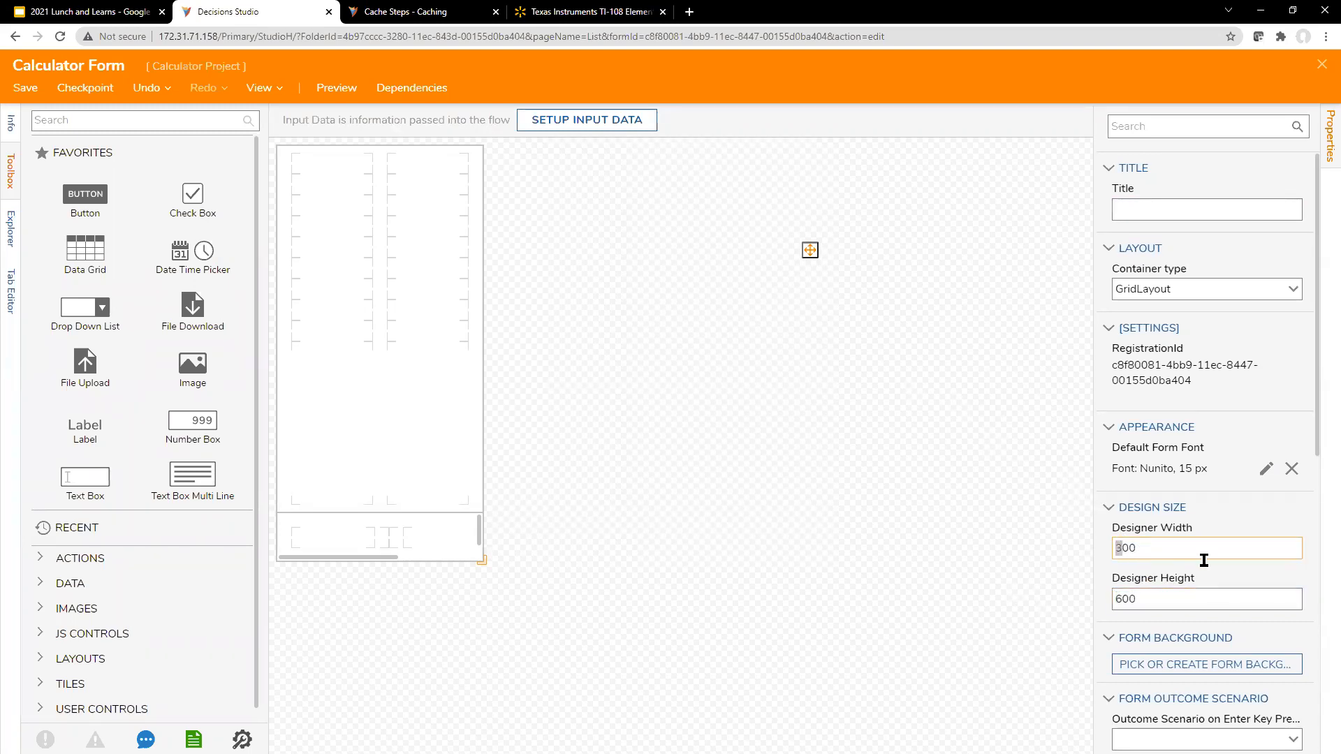
{"action": "type", "text": "35000"}
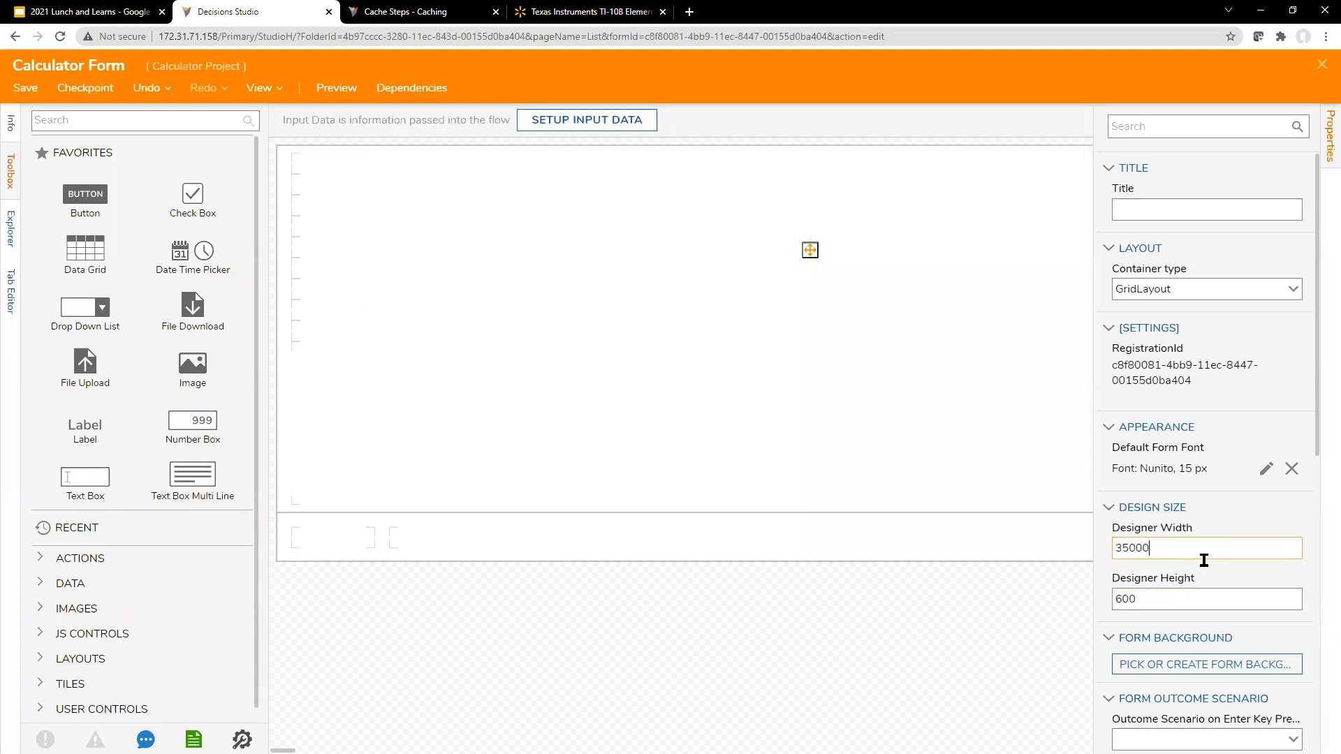
{"action": "key", "text": "BackSpace"}
{"action": "key", "text": "BackSpace"}
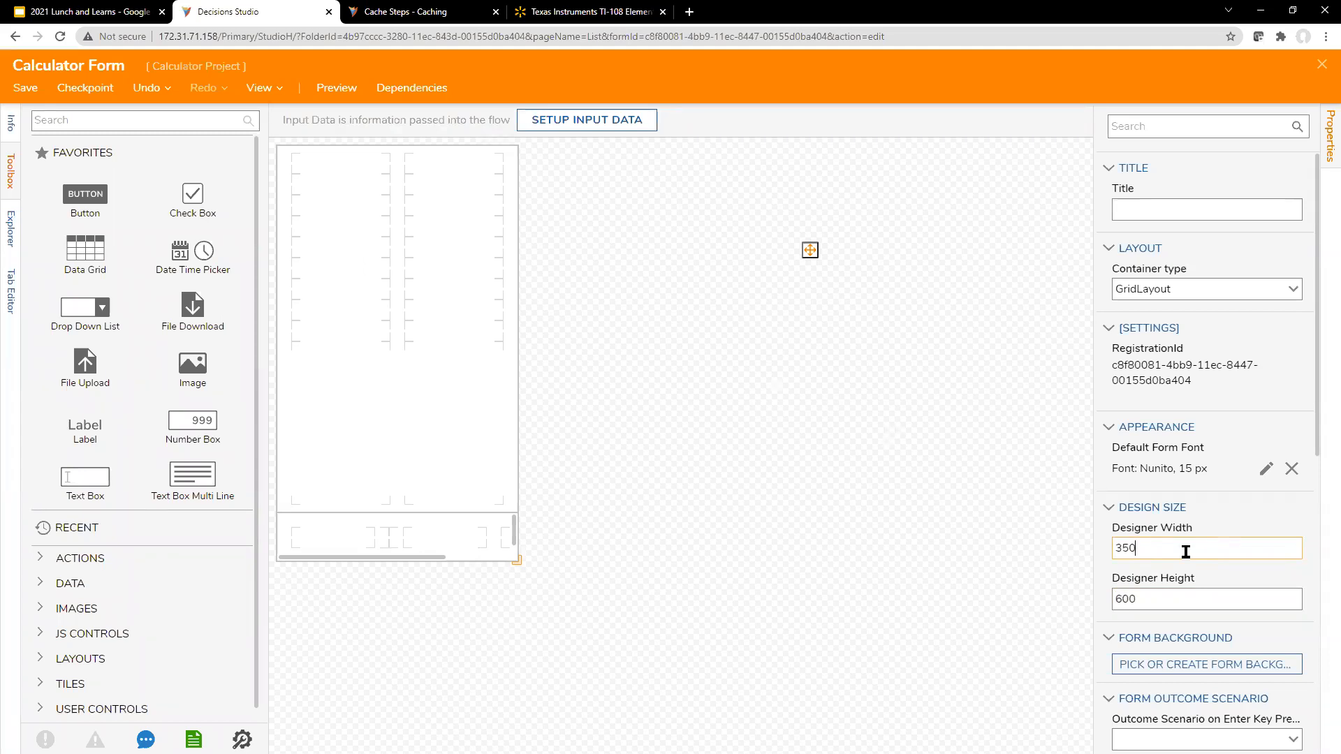
Step: Check the TI-108 calculator's proportions on the Walmart page, return to Decisions Studio, and set the form's designer width to 400
{"action": "left_click", "coordinate": [615, 14]}
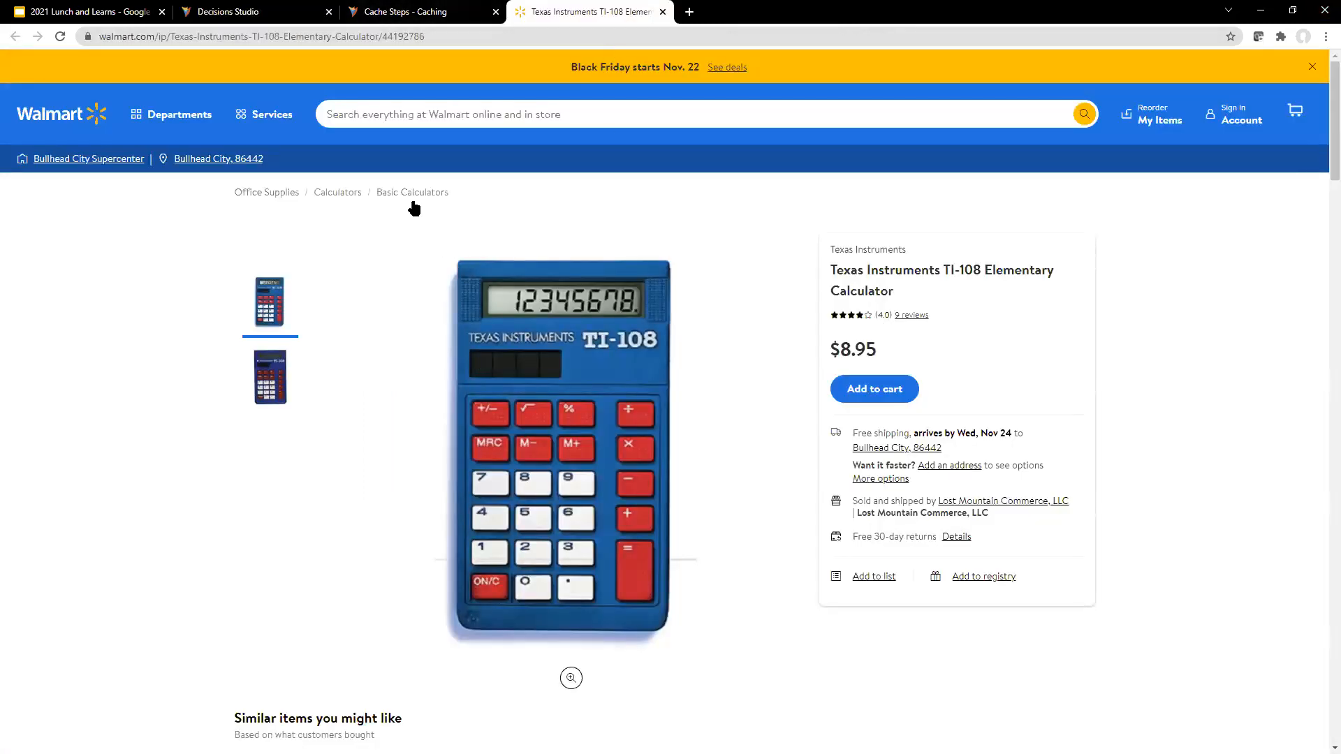
{"action": "left_click", "coordinate": [287, 11]}
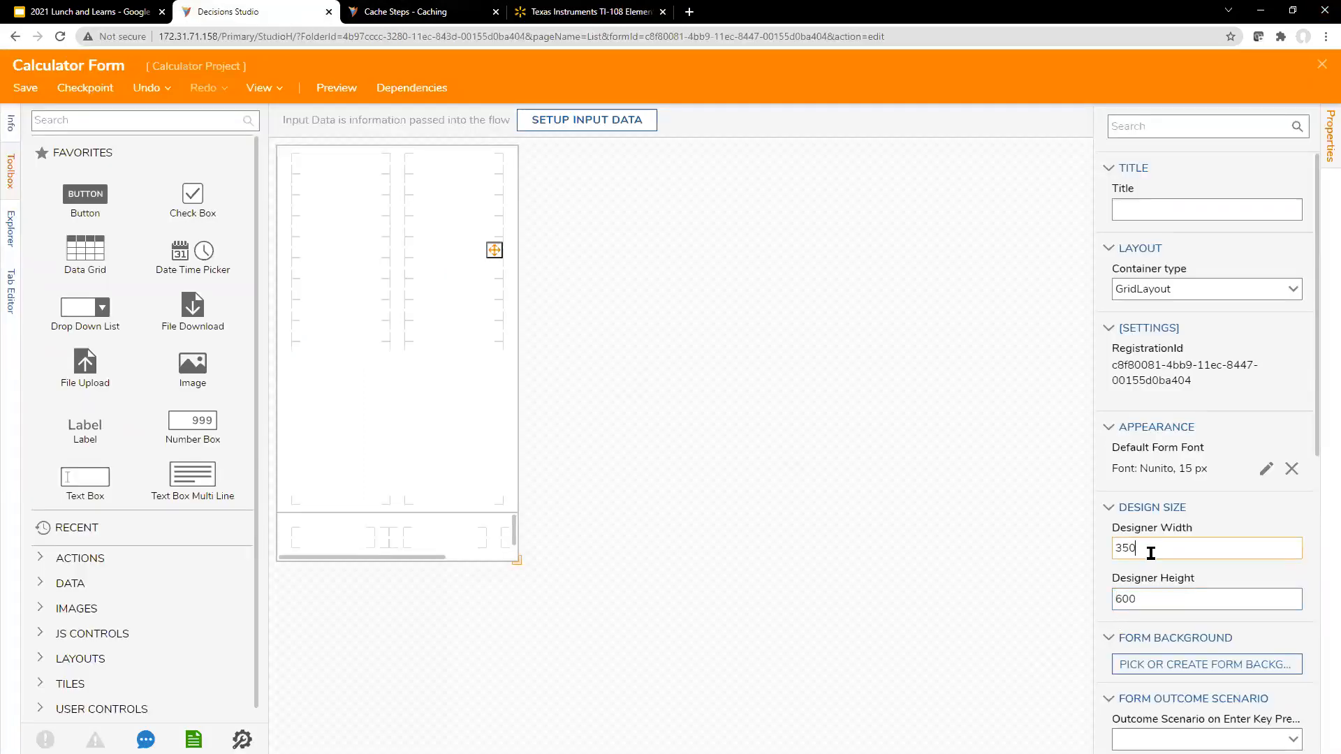
{"action": "double_click", "coordinate": [1114, 548]}
{"action": "type", "text": "40"}
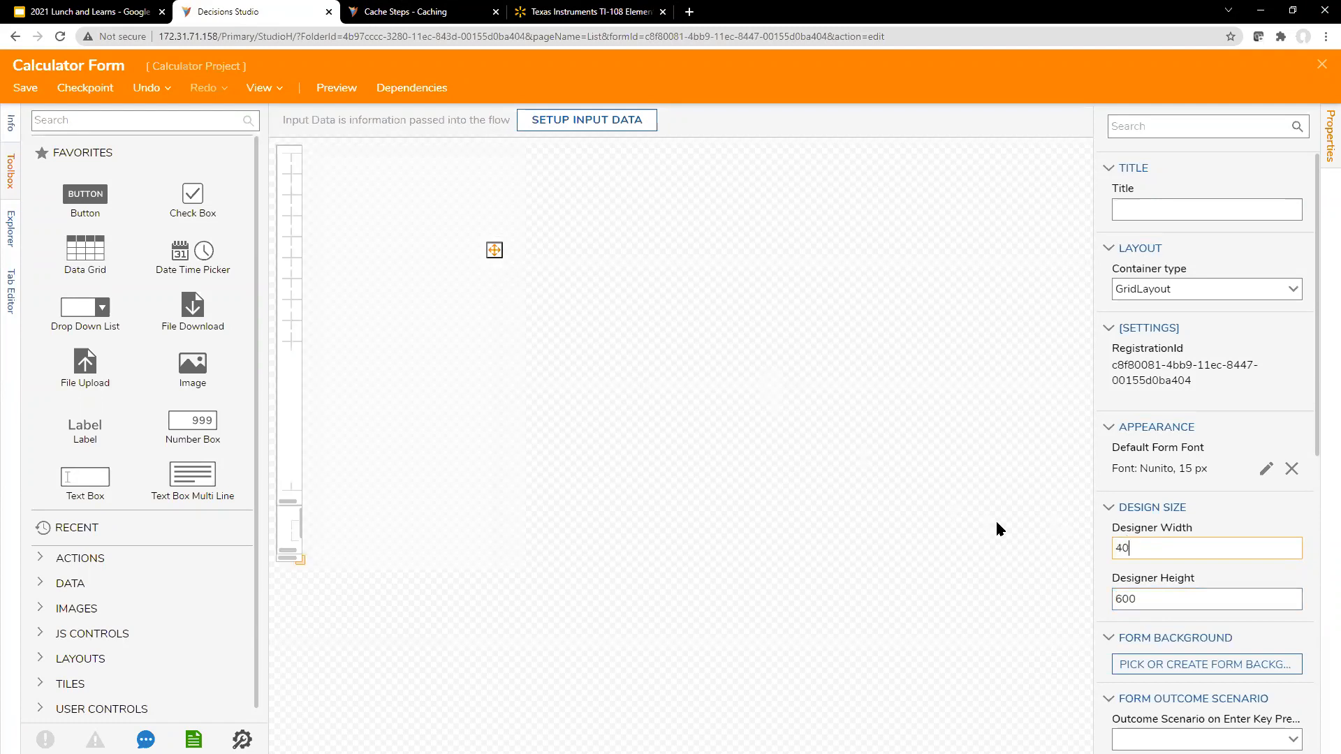
{"action": "type", "text": "0"}
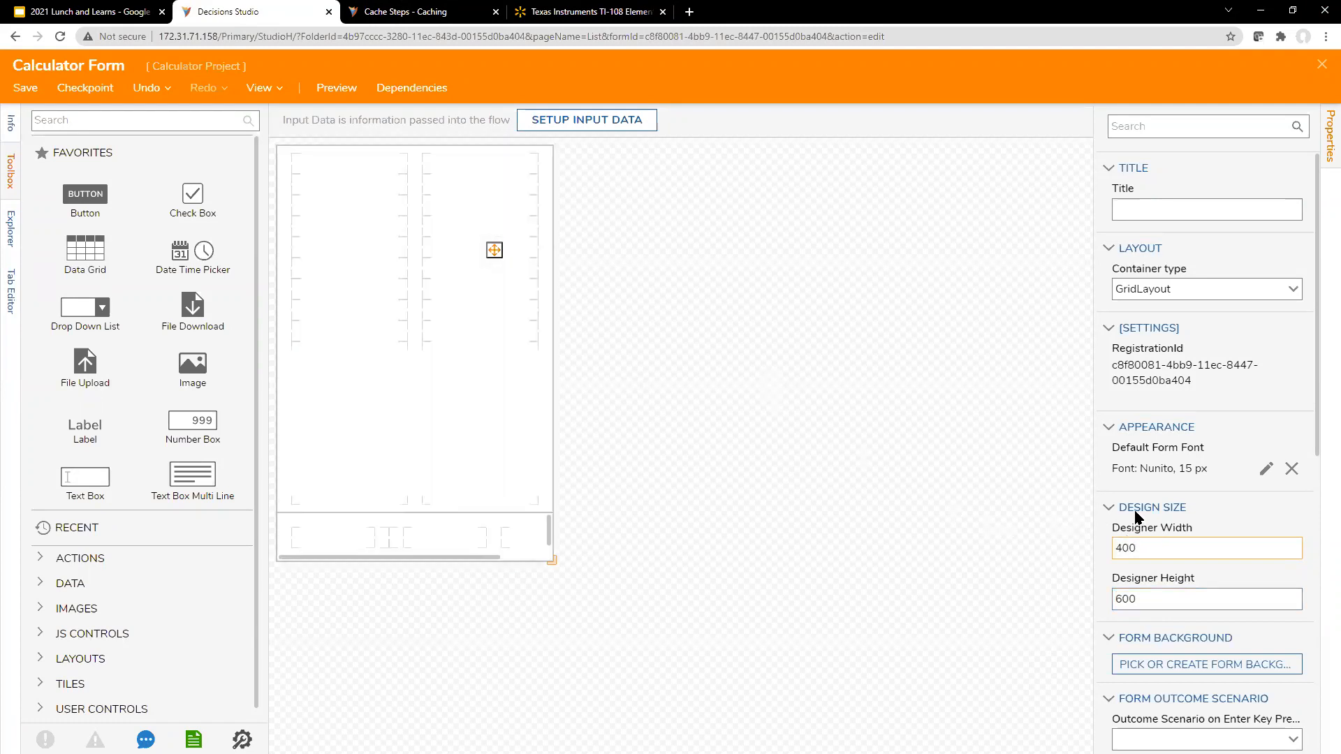
Step: Delete the default two-column contents grid and the footer grid from the form, keeping only the root grid layout
{"action": "left_click", "coordinate": [483, 298]}
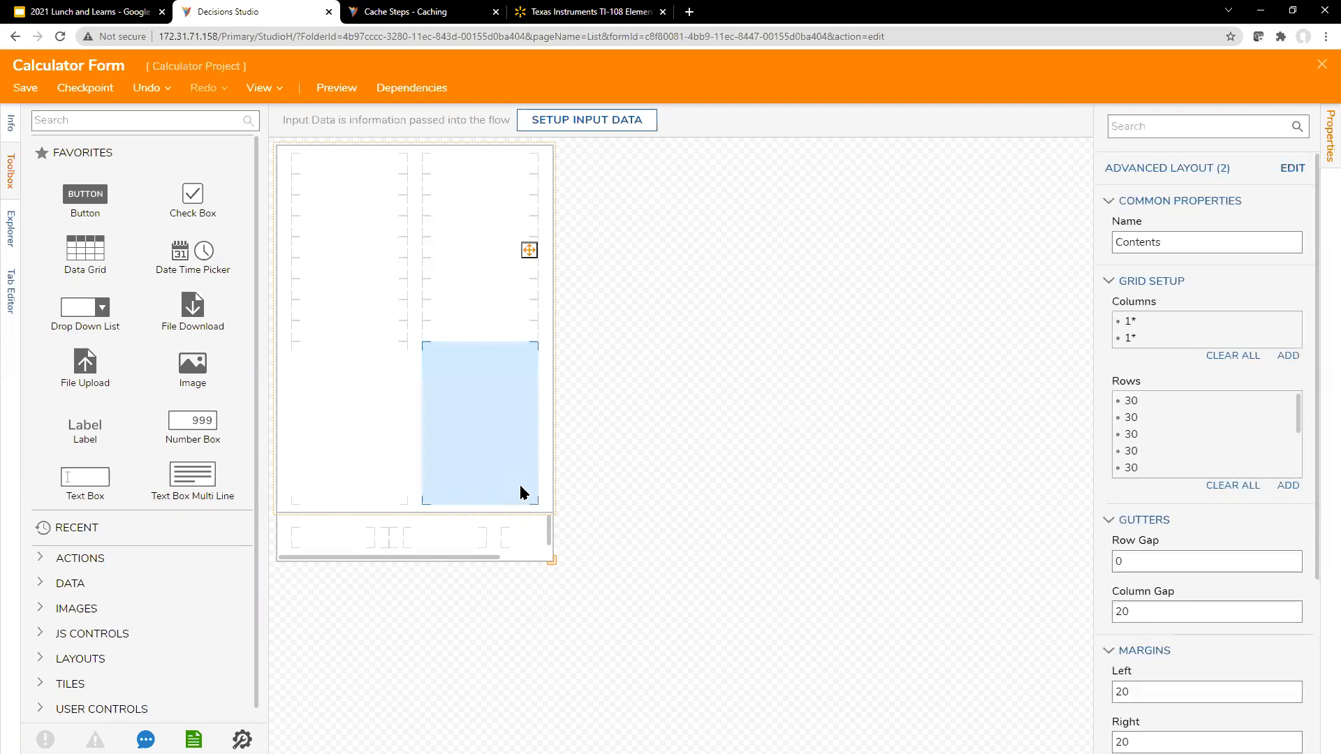
{"action": "left_click", "coordinate": [505, 530]}
{"action": "left_click", "coordinate": [506, 529]}
{"action": "left_click", "coordinate": [505, 530]}
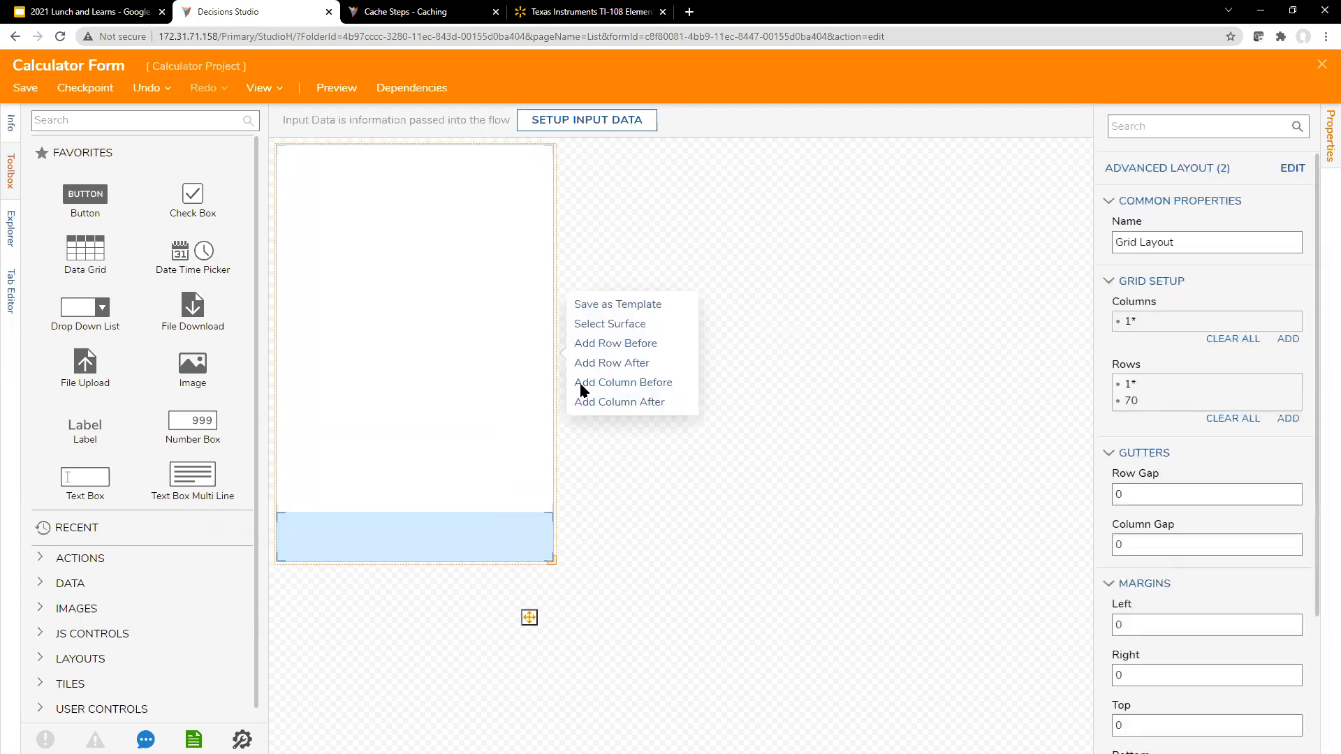
{"action": "left_click", "coordinate": [884, 275]}
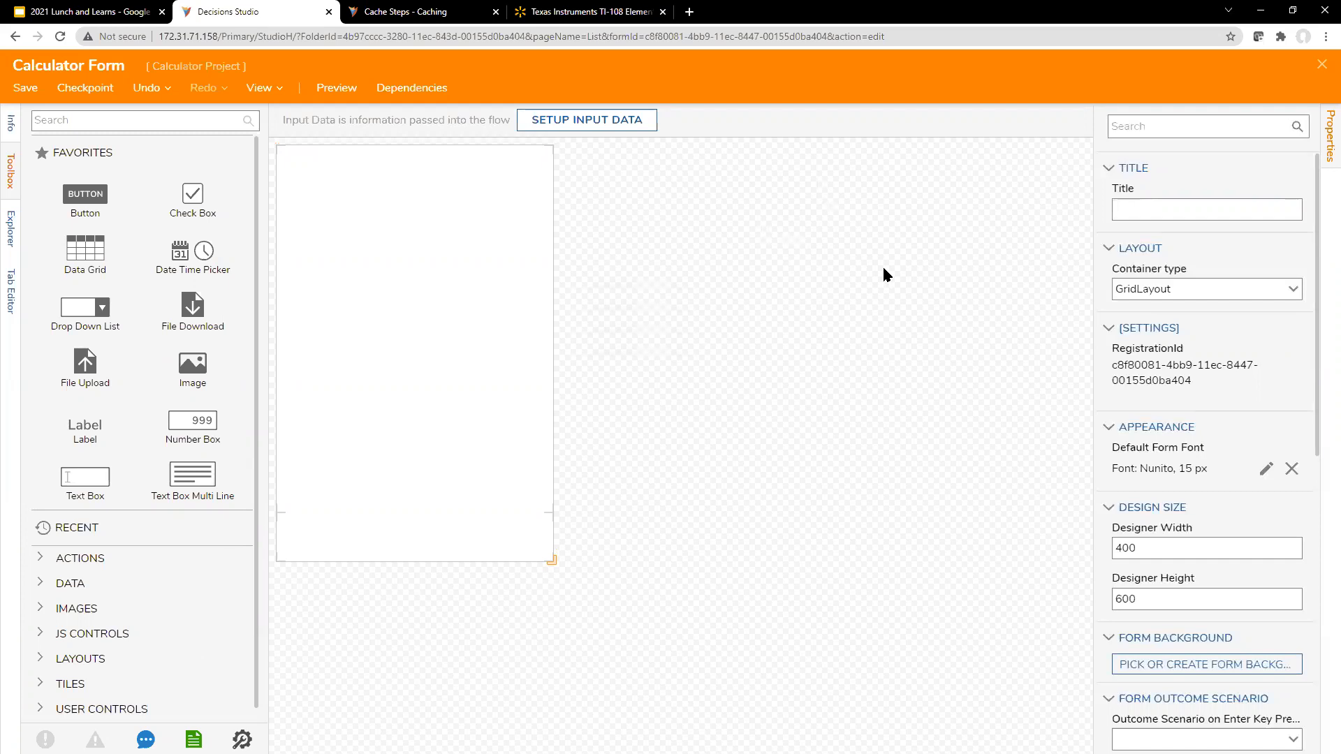
Step: Show the form's element tree, widen the properties area, and select the root container's grid layout
{"action": "left_click", "coordinate": [391, 270]}
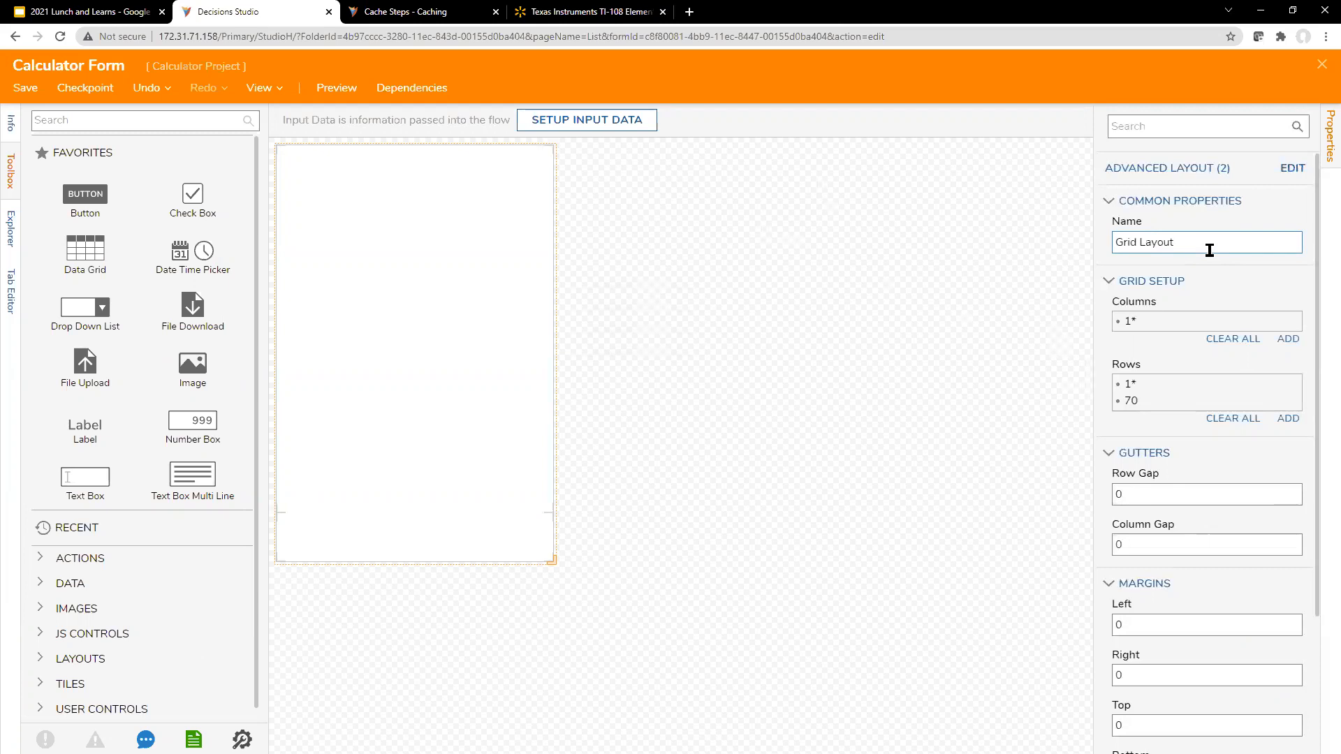
{"action": "left_click", "coordinate": [10, 228]}
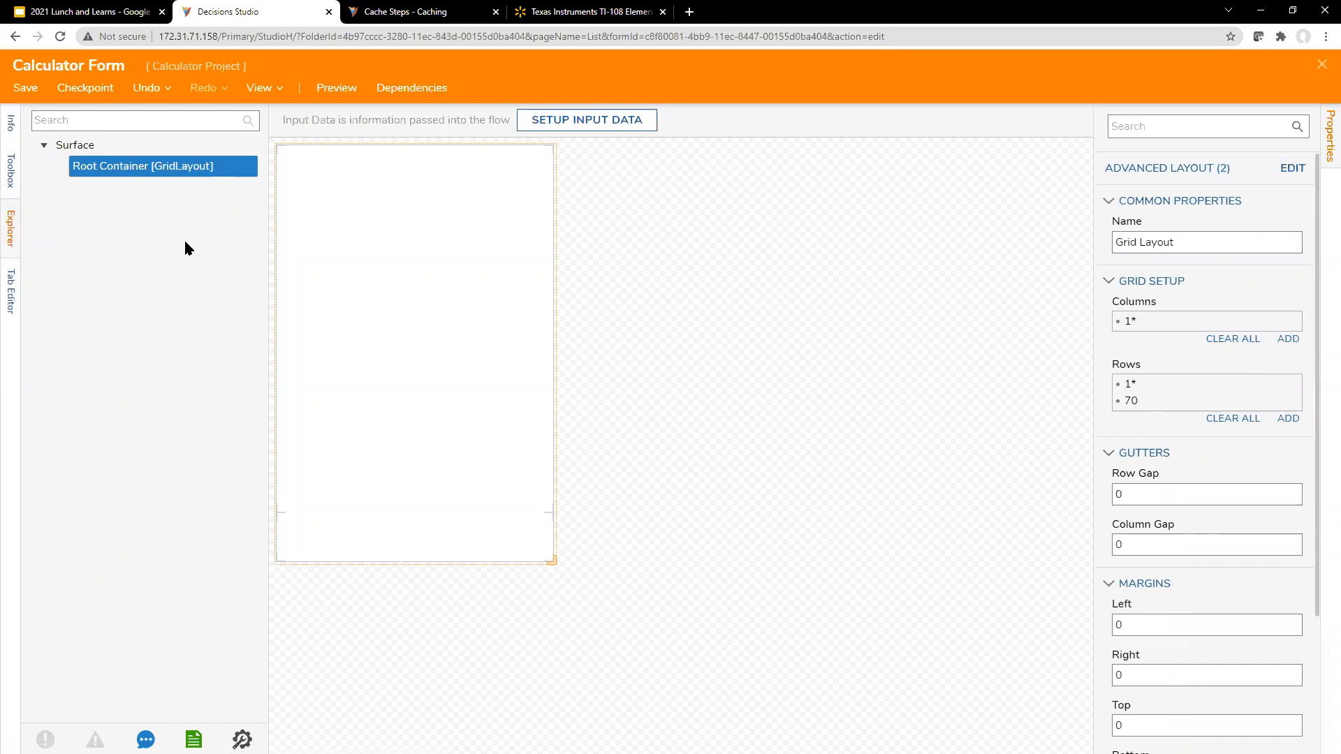
{"action": "left_click", "coordinate": [656, 270]}
{"action": "scroll", "coordinate": [1180, 398], "scroll_direction": "down", "scroll_amount": 10}
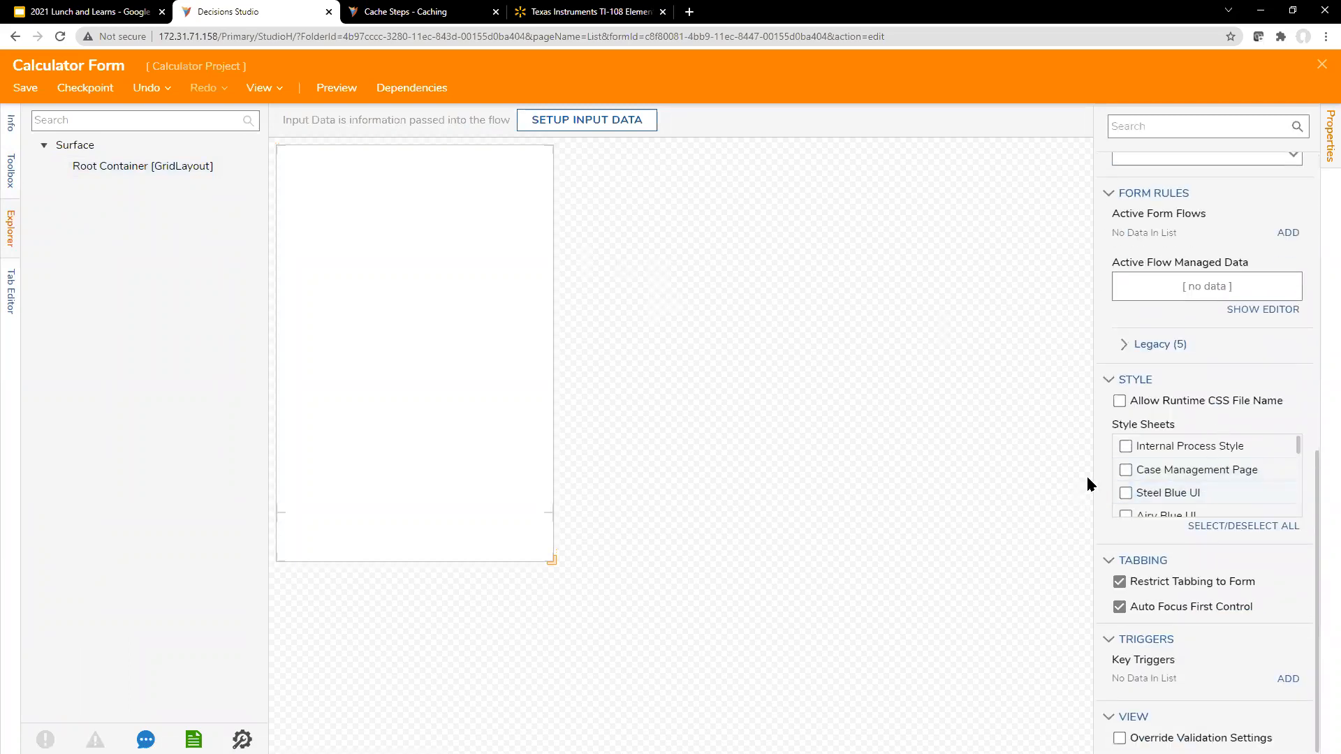
{"action": "left_click_drag", "start_coordinate": [1092, 472], "coordinate": [954, 467]}
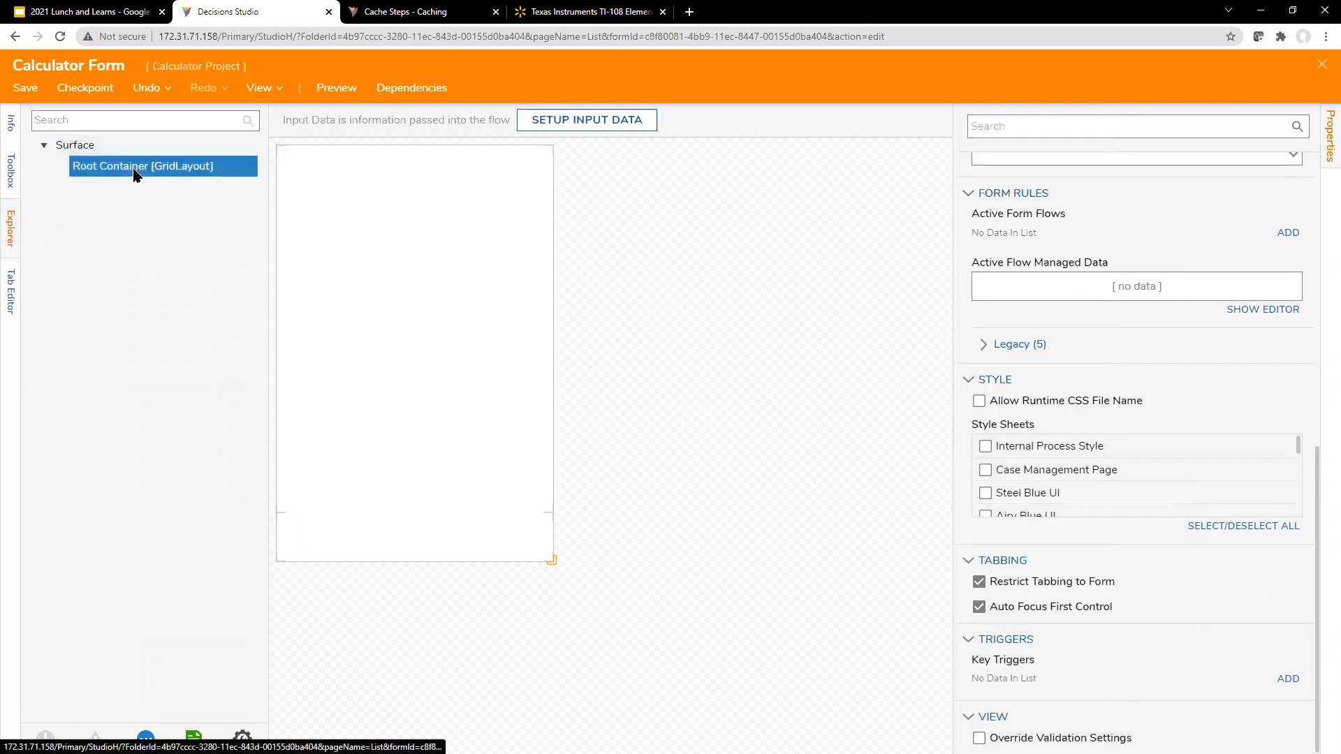
{"action": "left_click", "coordinate": [497, 246]}
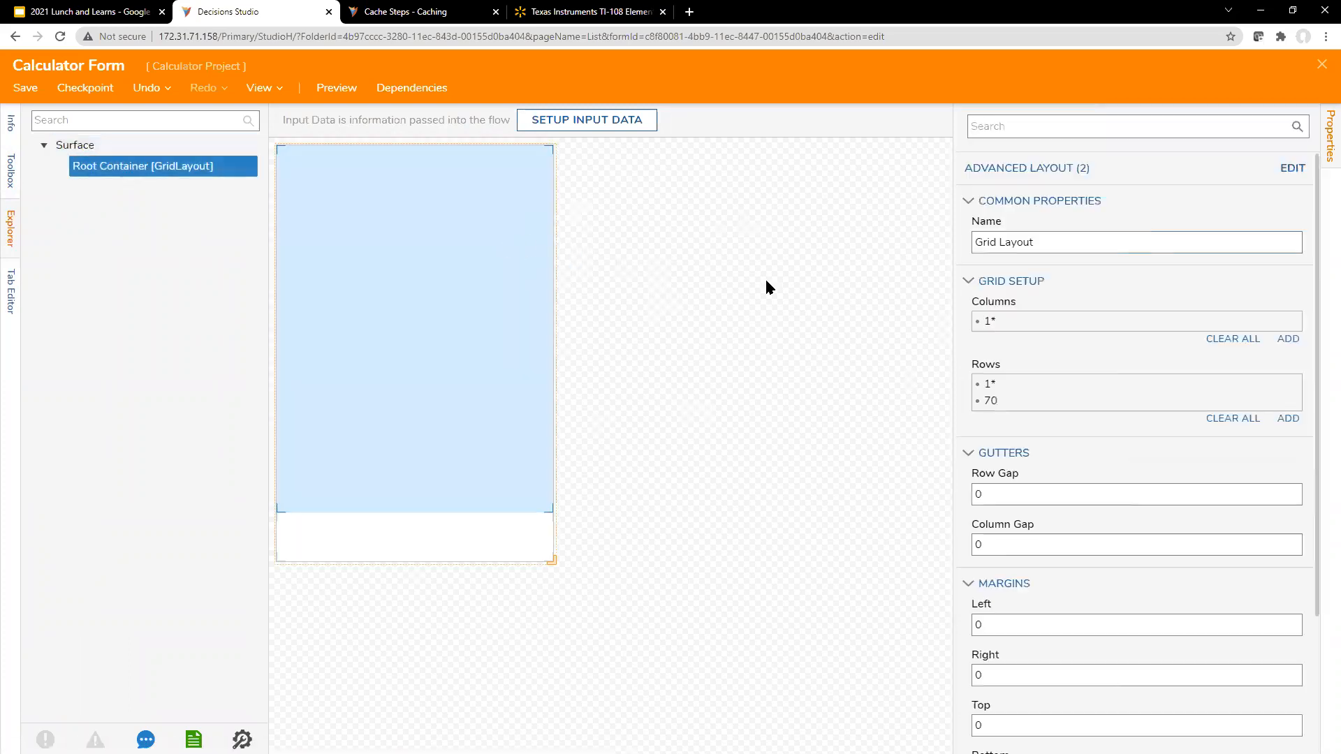
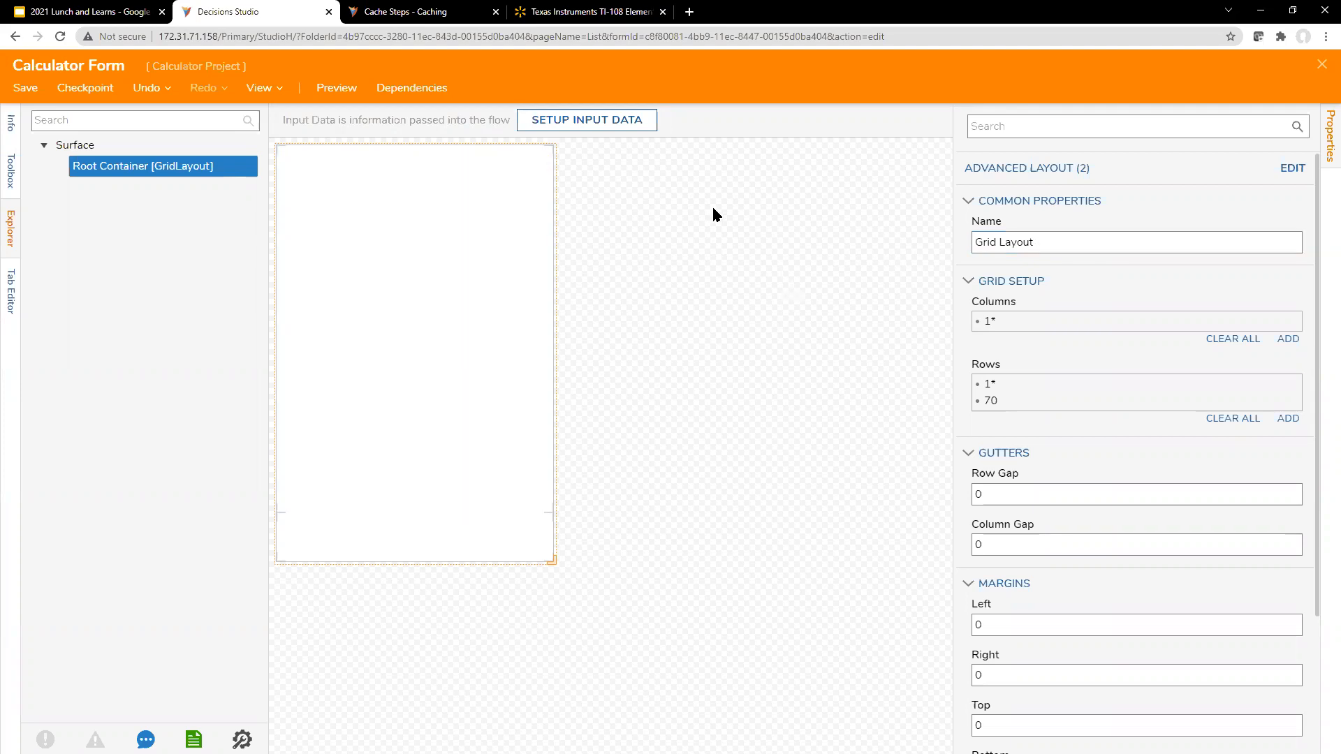
Step: Add a text box to the form's bottom row with the data name "some box"
{"action": "left_click", "coordinate": [975, 247]}
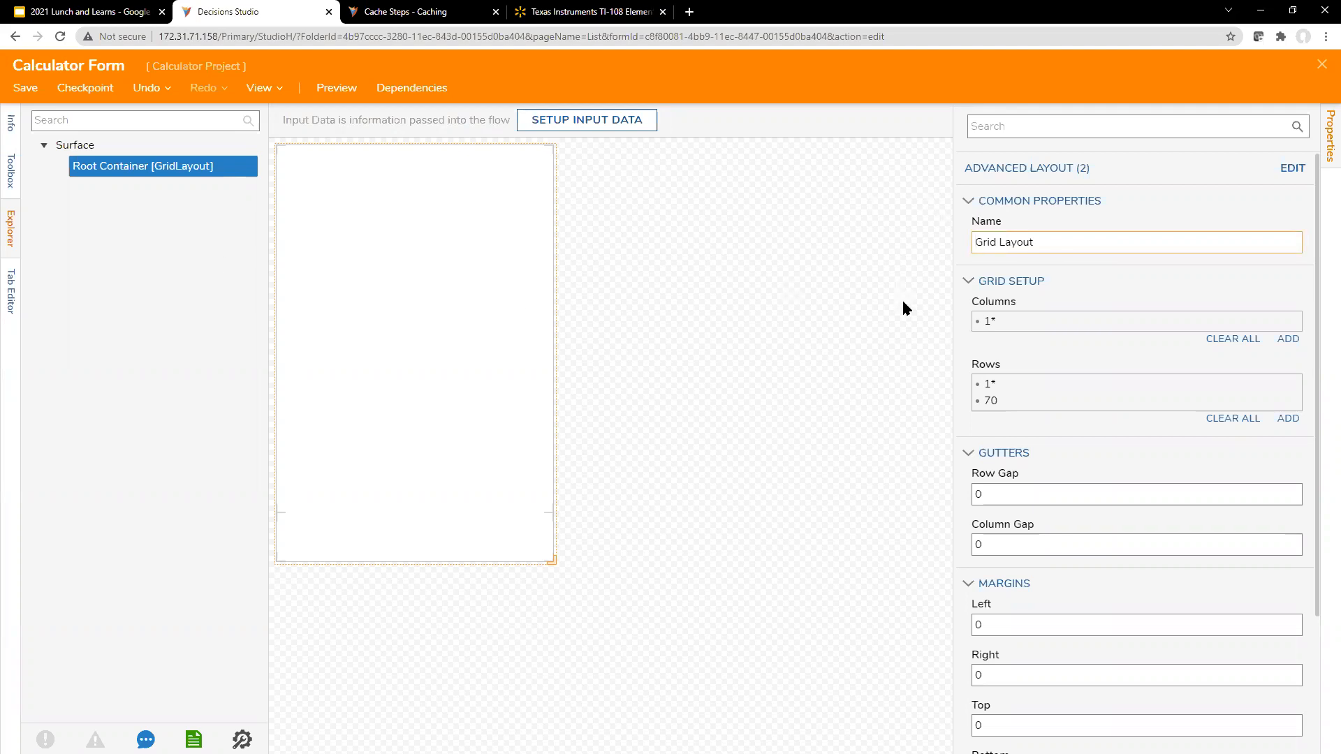
{"action": "left_click", "coordinate": [137, 118]}
{"action": "type", "text": "te"}
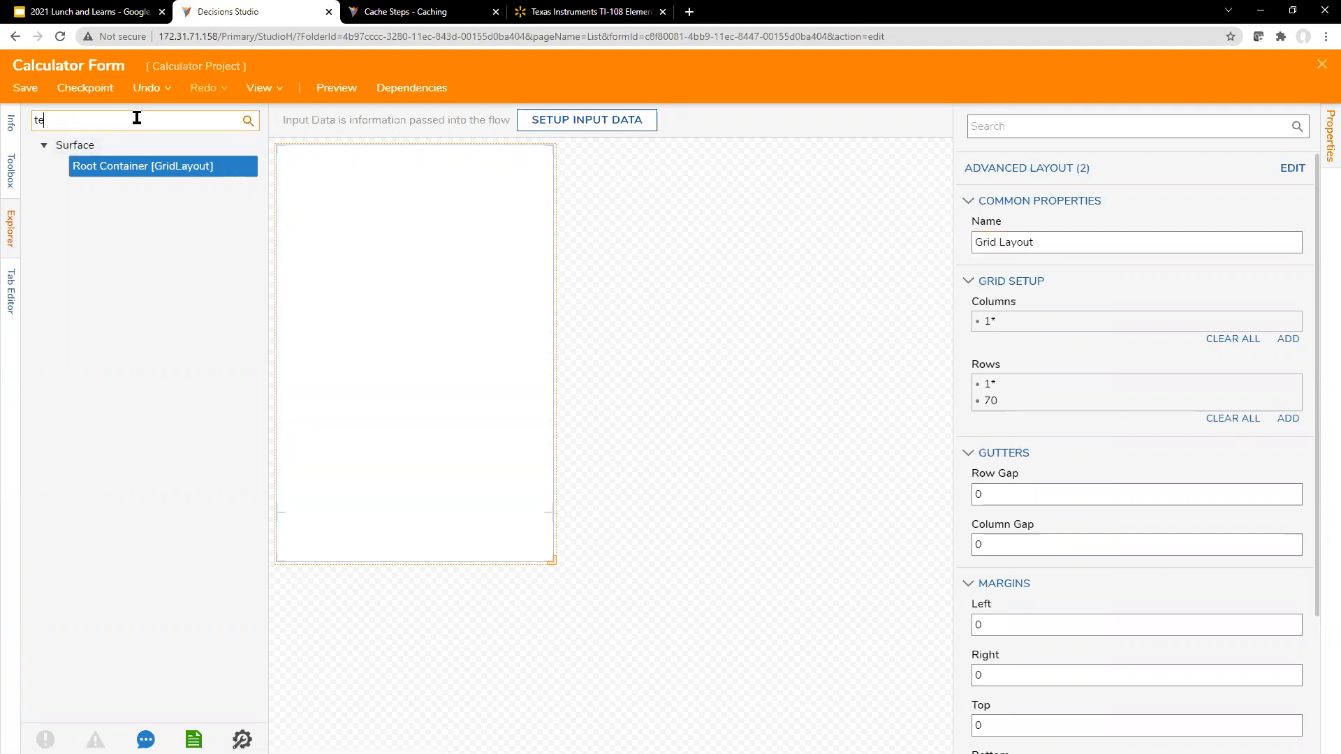
{"action": "type", "text": "xt"}
{"action": "left_click", "coordinate": [8, 123]}
{"action": "left_click", "coordinate": [11, 171]}
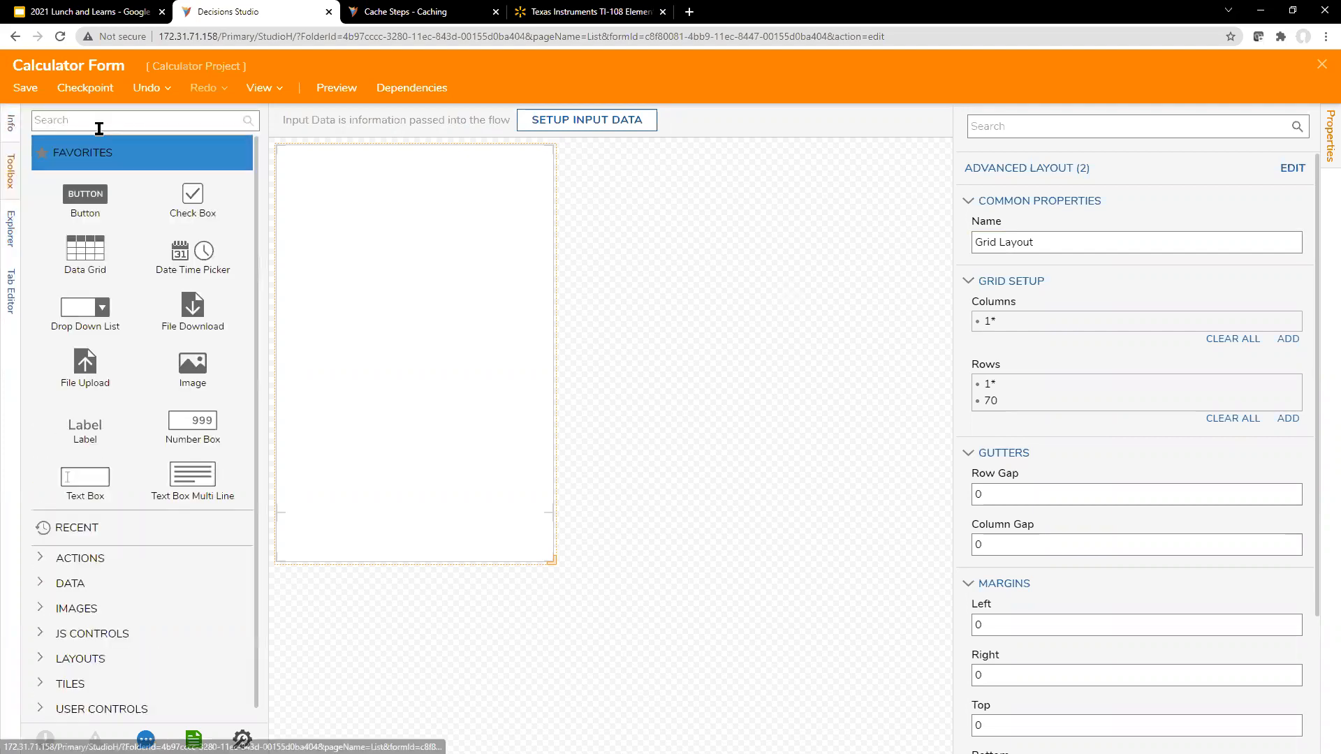
{"action": "left_click_drag", "start_coordinate": [98, 475], "coordinate": [495, 538]}
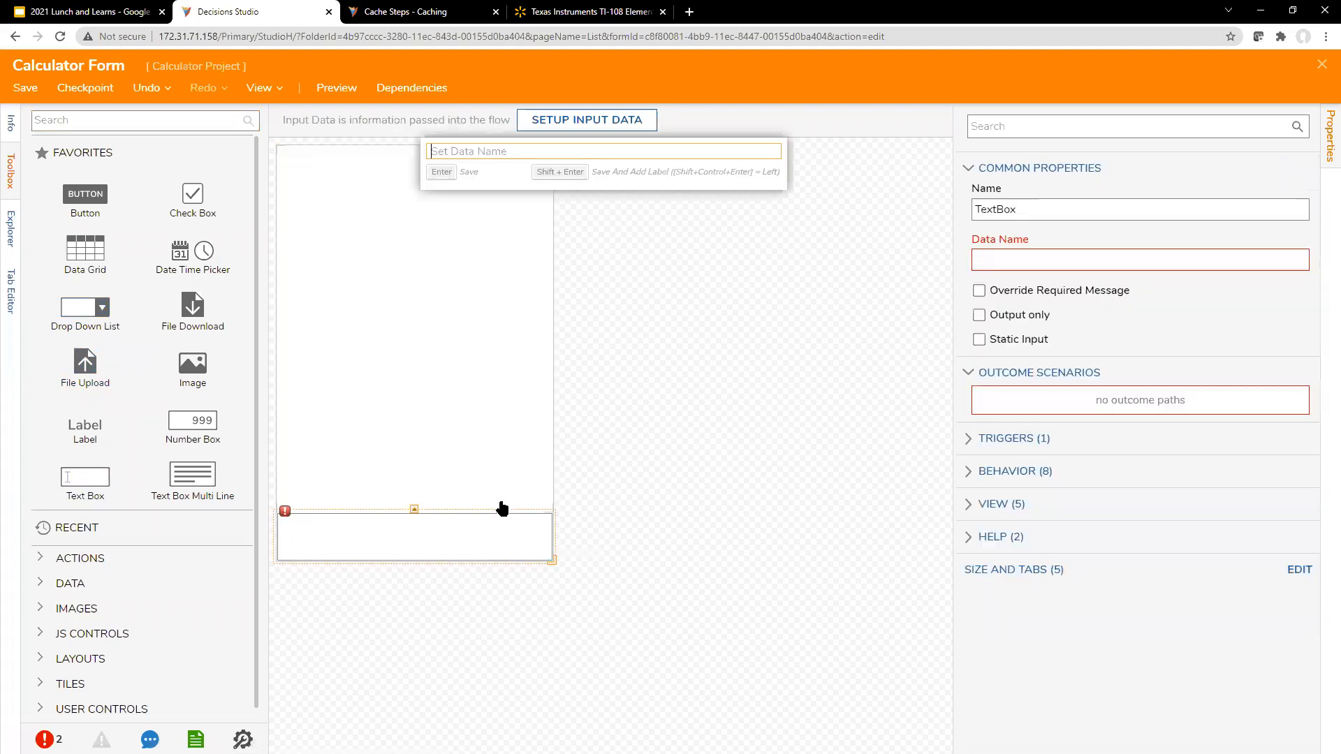
{"action": "type", "text": "some box"}
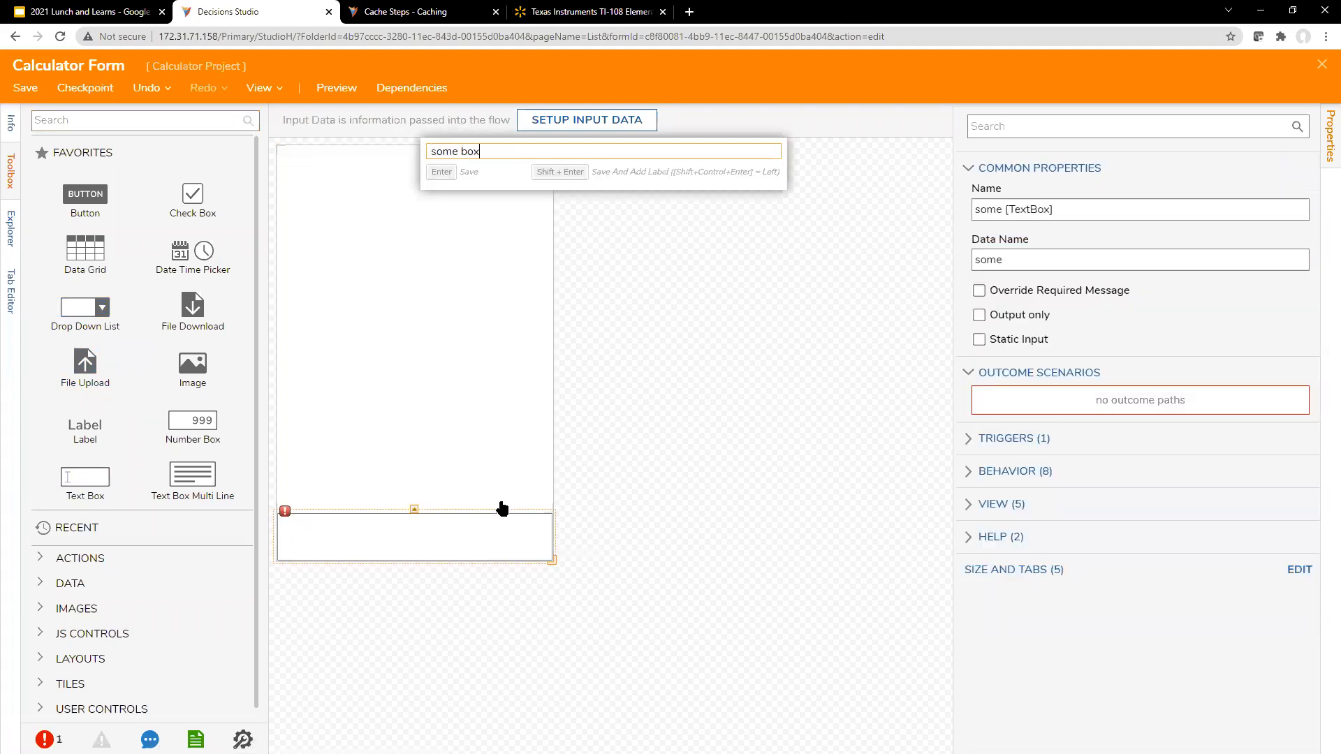
{"action": "key", "text": "Return"}
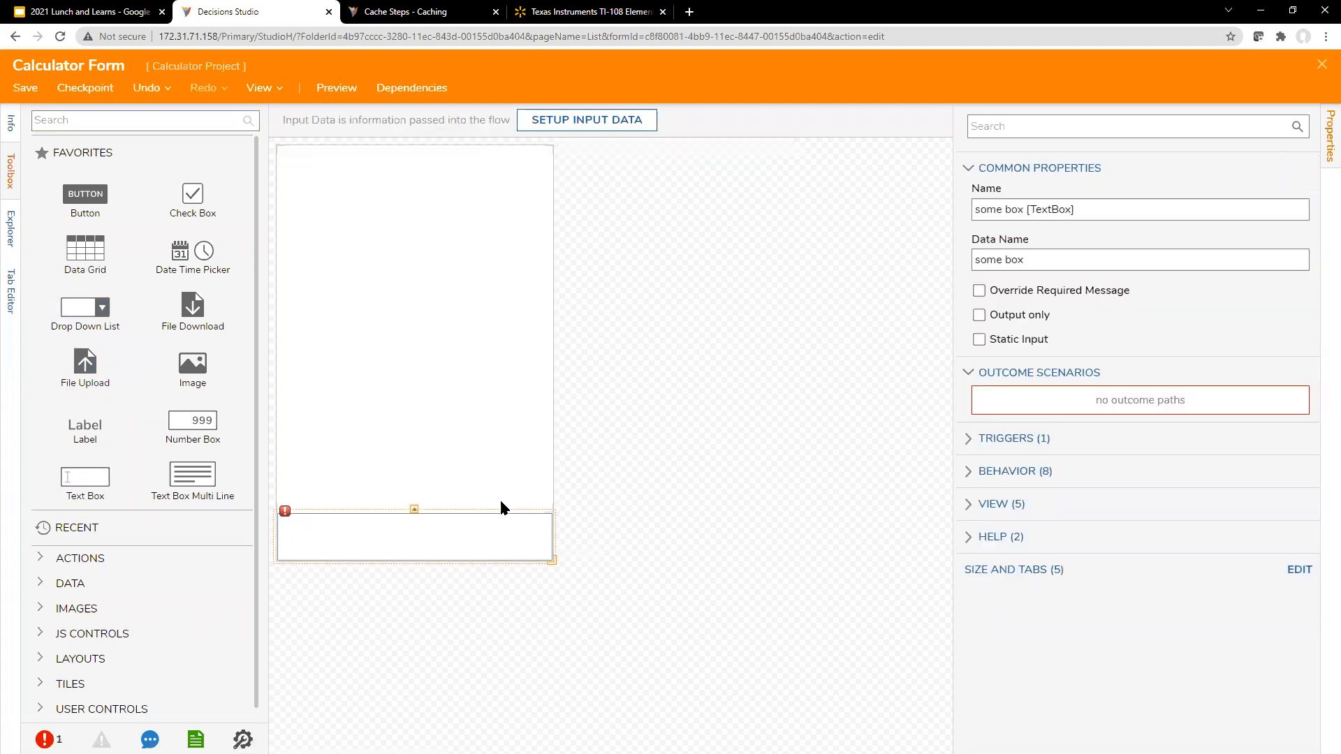
Step: Examine how the text box's name pairs its data name with the control type in the properties and the element tree
{"action": "left_click", "coordinate": [1088, 217]}
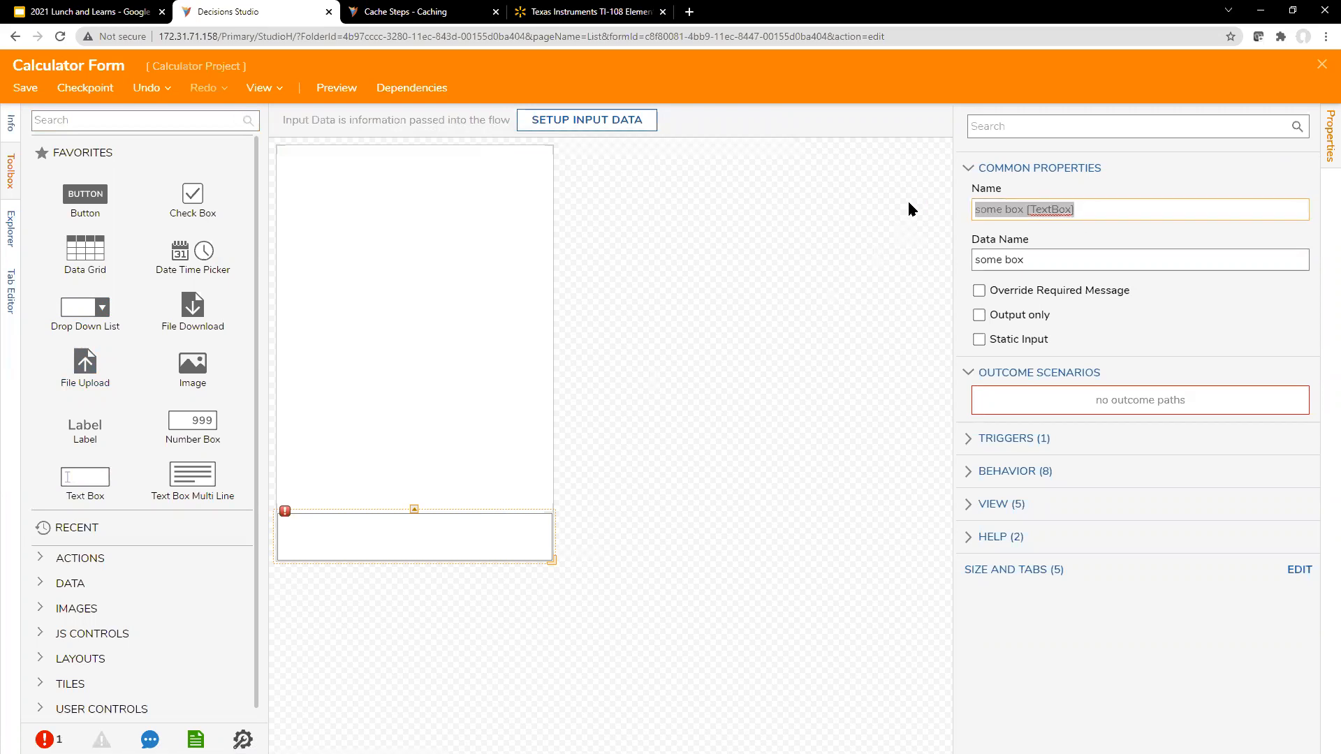
{"action": "left_click", "coordinate": [1143, 216]}
{"action": "mouse_move", "coordinate": [975, 210]}
{"action": "left_mouse_down"}
{"action": "mouse_move", "coordinate": [1086, 213]}
{"action": "mouse_move", "coordinate": [975, 211]}
{"action": "left_mouse_up"}
{"action": "left_click", "coordinate": [1026, 213]}
{"action": "left_click", "coordinate": [1030, 212]}
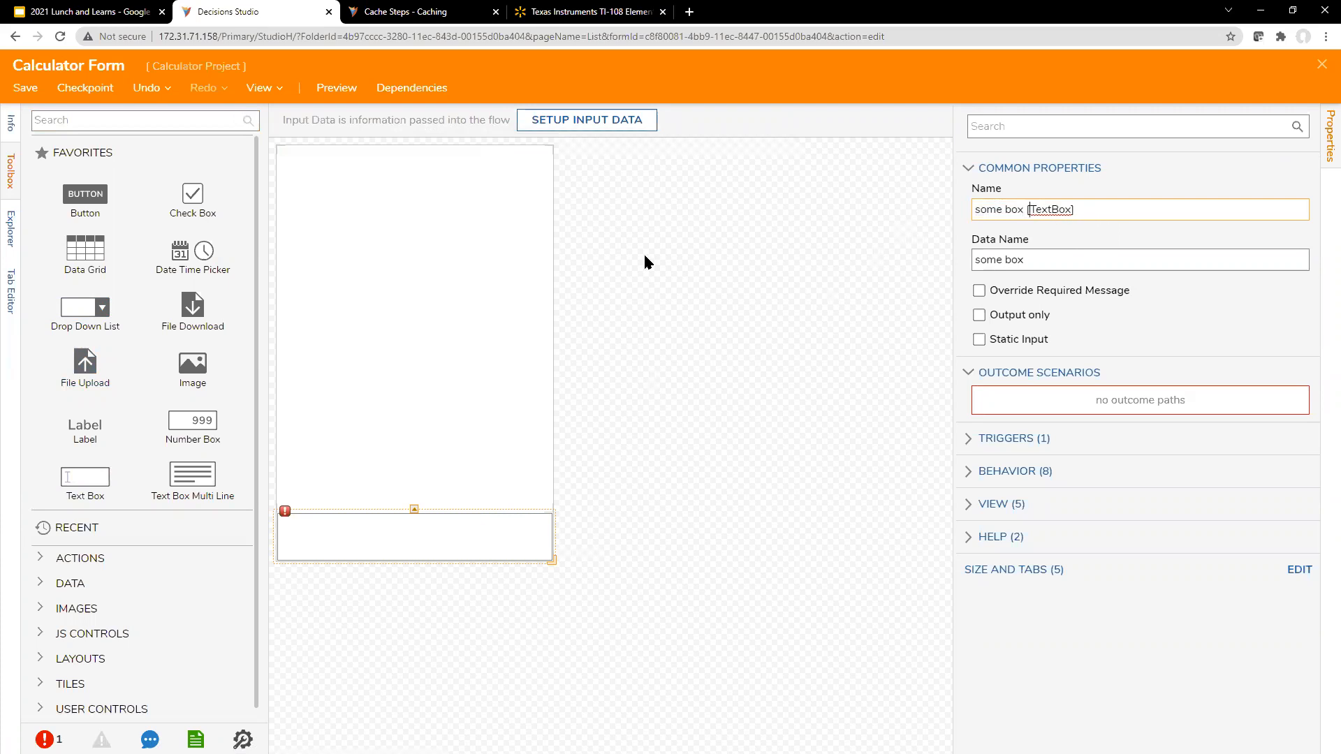
{"action": "triple_click", "coordinate": [1090, 215]}
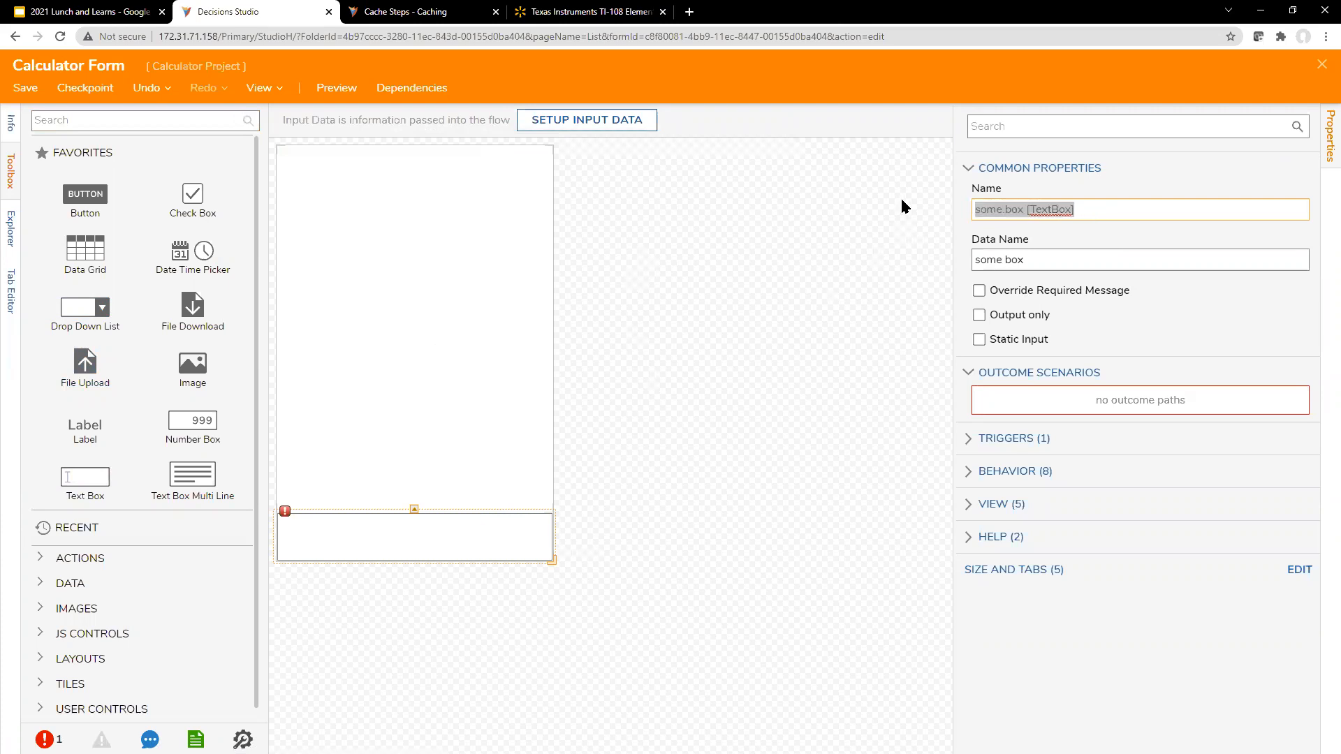
{"action": "left_click", "coordinate": [1090, 215]}
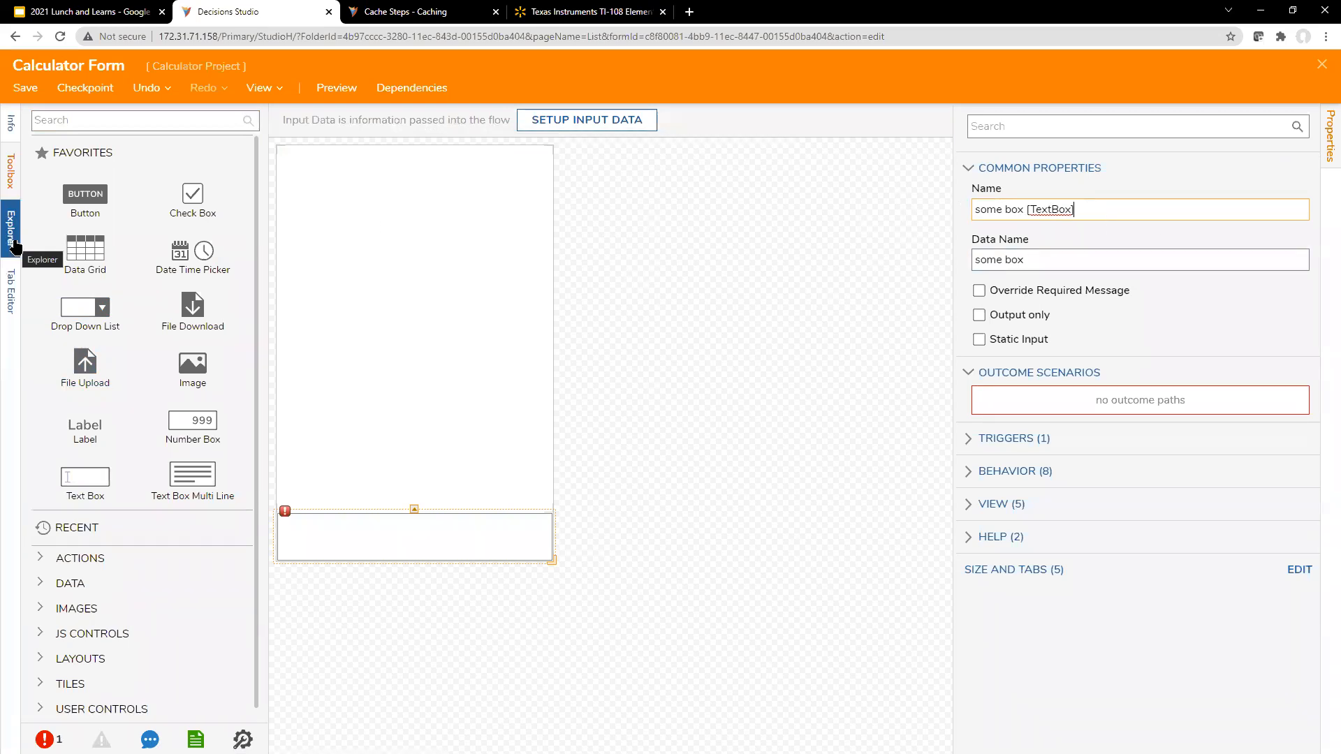
{"action": "left_click_drag", "start_coordinate": [1094, 215], "coordinate": [986, 207]}
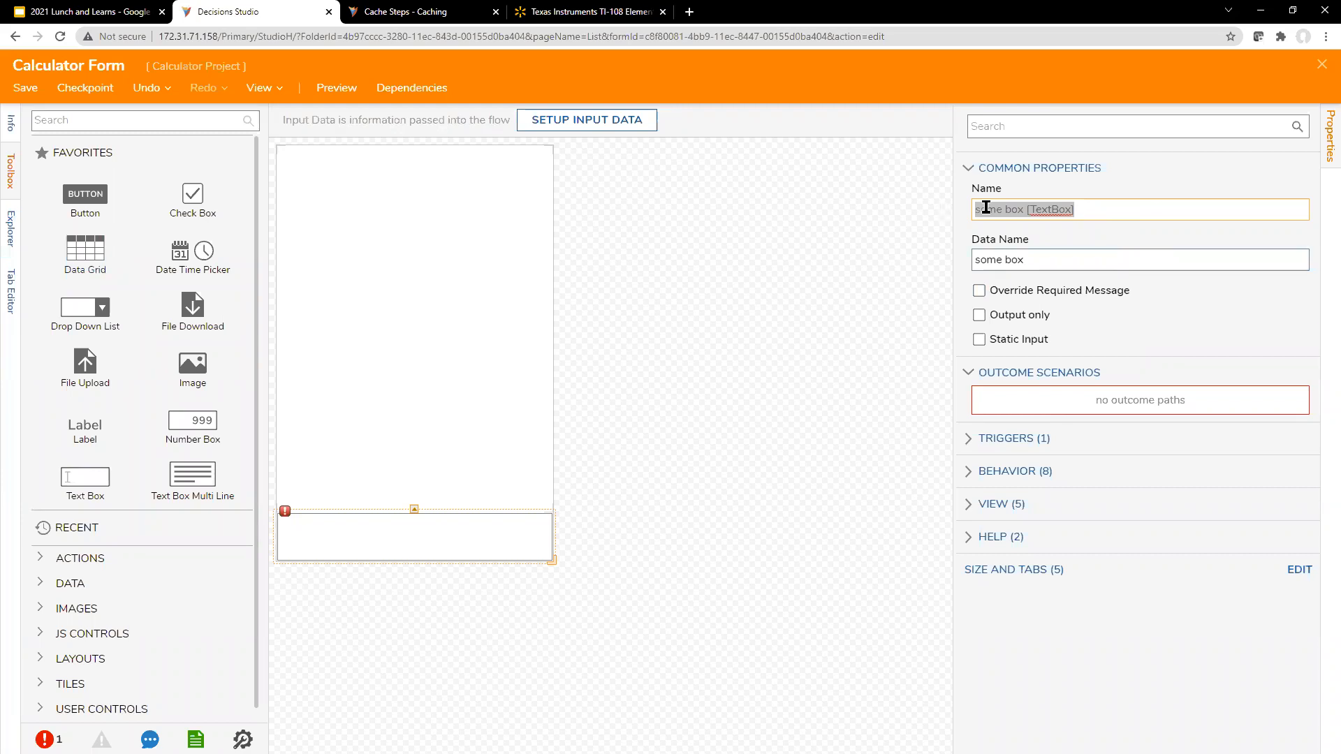
{"action": "left_click", "coordinate": [15, 237]}
{"action": "left_click", "coordinate": [701, 288]}
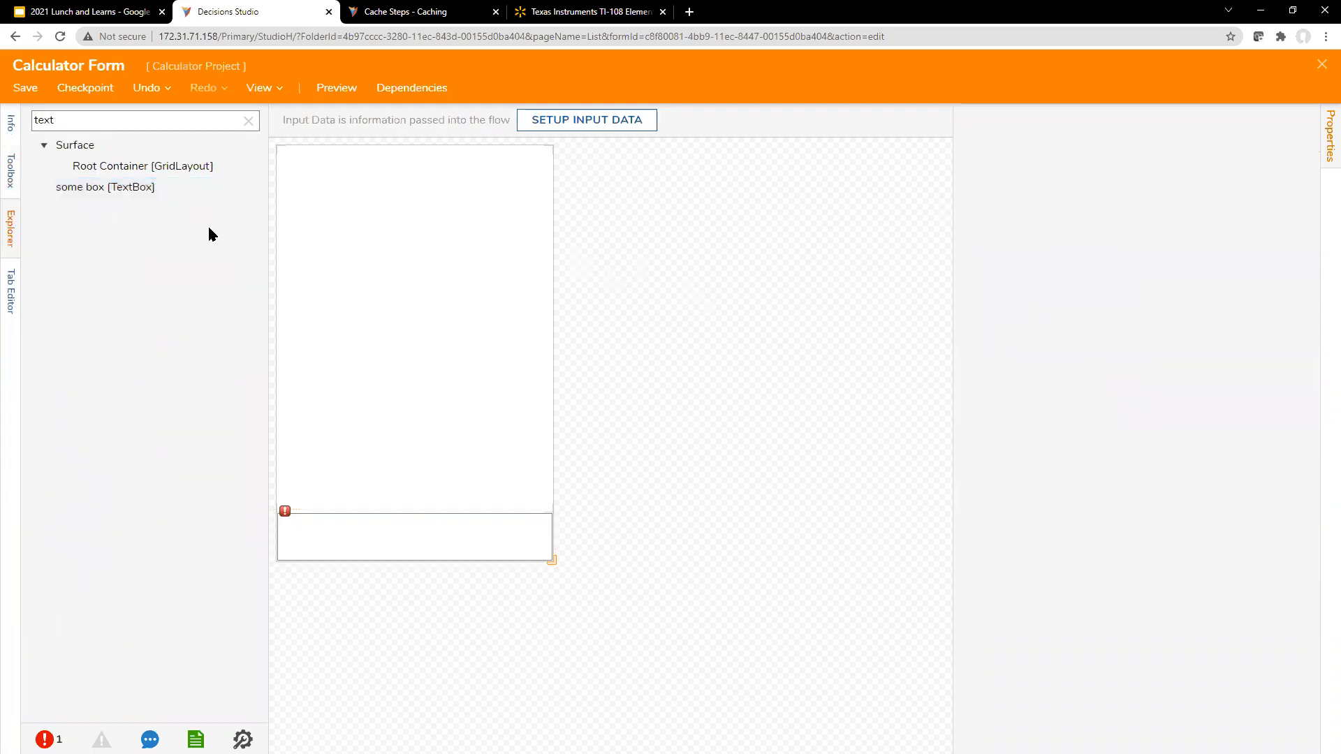
{"action": "right_click", "coordinate": [194, 187]}
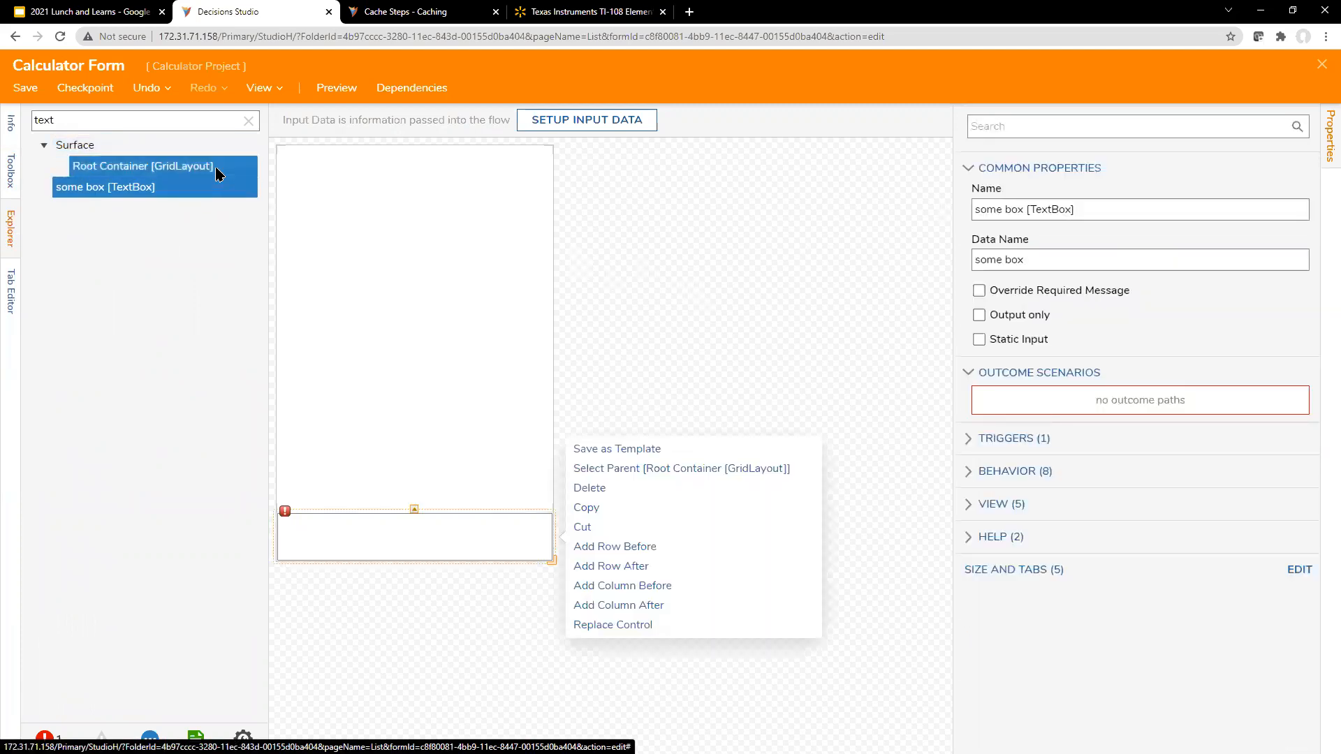
Step: Rename the root container grid as "base grid [GridLayout]"
{"action": "left_click", "coordinate": [216, 169]}
{"action": "left_click", "coordinate": [442, 246]}
{"action": "left_click", "coordinate": [1078, 249]}
{"action": "left_click_drag", "start_coordinate": [1078, 249], "coordinate": [916, 245]}
{"action": "type", "text": "base gi"}
{"action": "type", "text": "rd"}
{"action": "key", "text": "BackSpace"}
{"action": "key", "text": "BackSpace"}
{"action": "key", "text": "BackSpace"}
{"action": "type", "text": "rid ["}
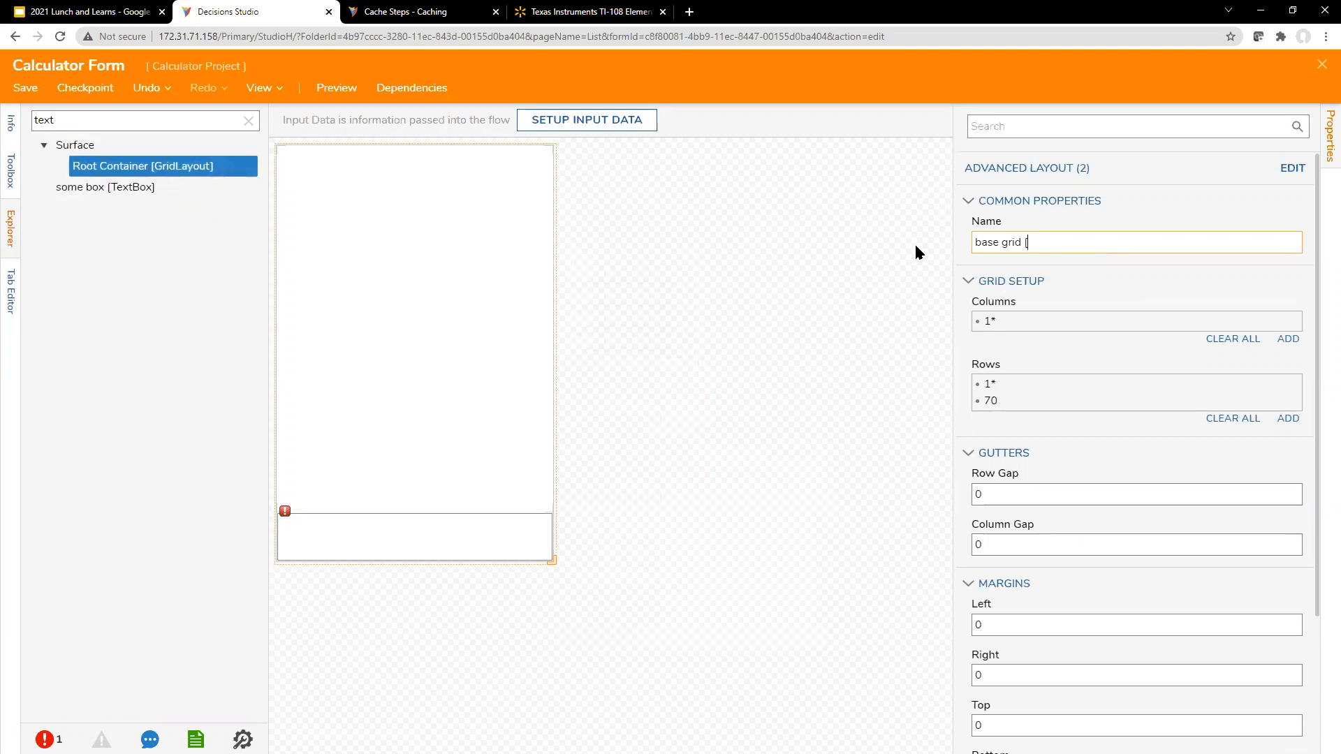
{"action": "type", "text": "GridLayout]"}
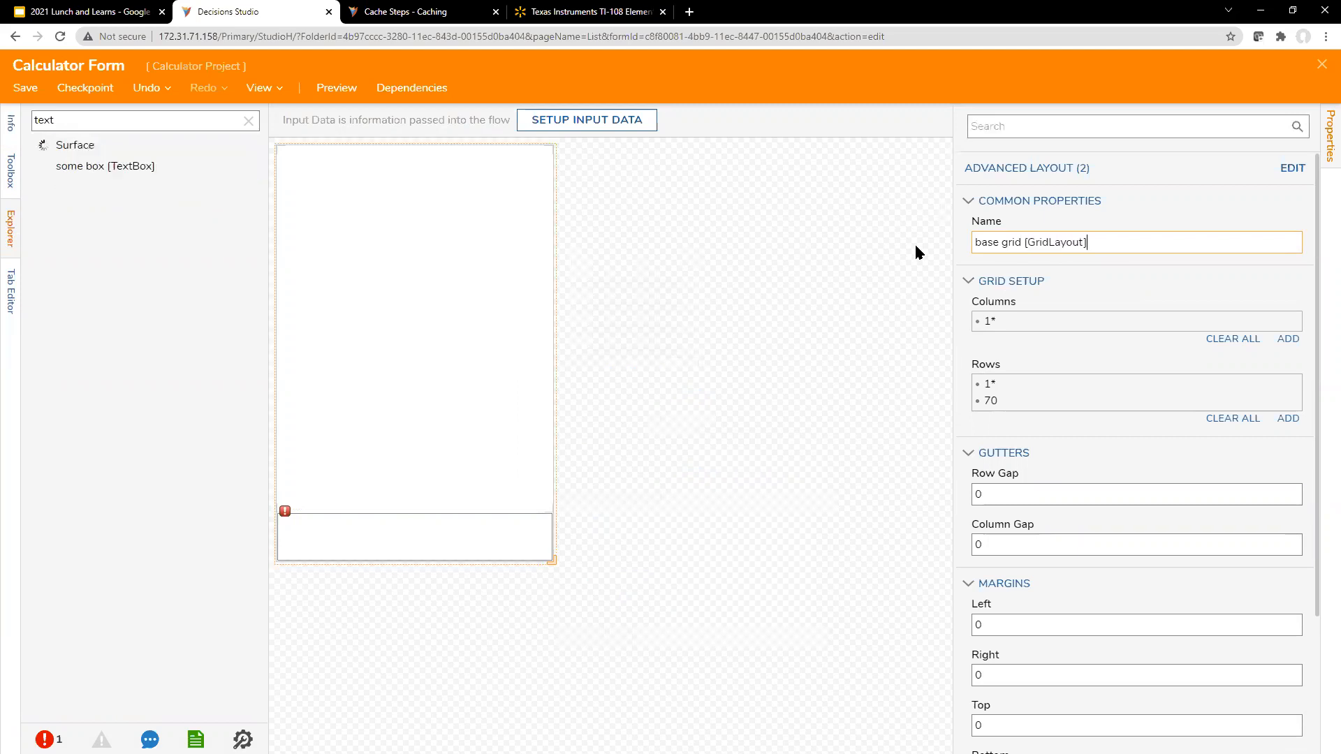
Step: Compare the names of the text box and root grid in the element tree, and delete the text box from the form
{"action": "left_click", "coordinate": [698, 260]}
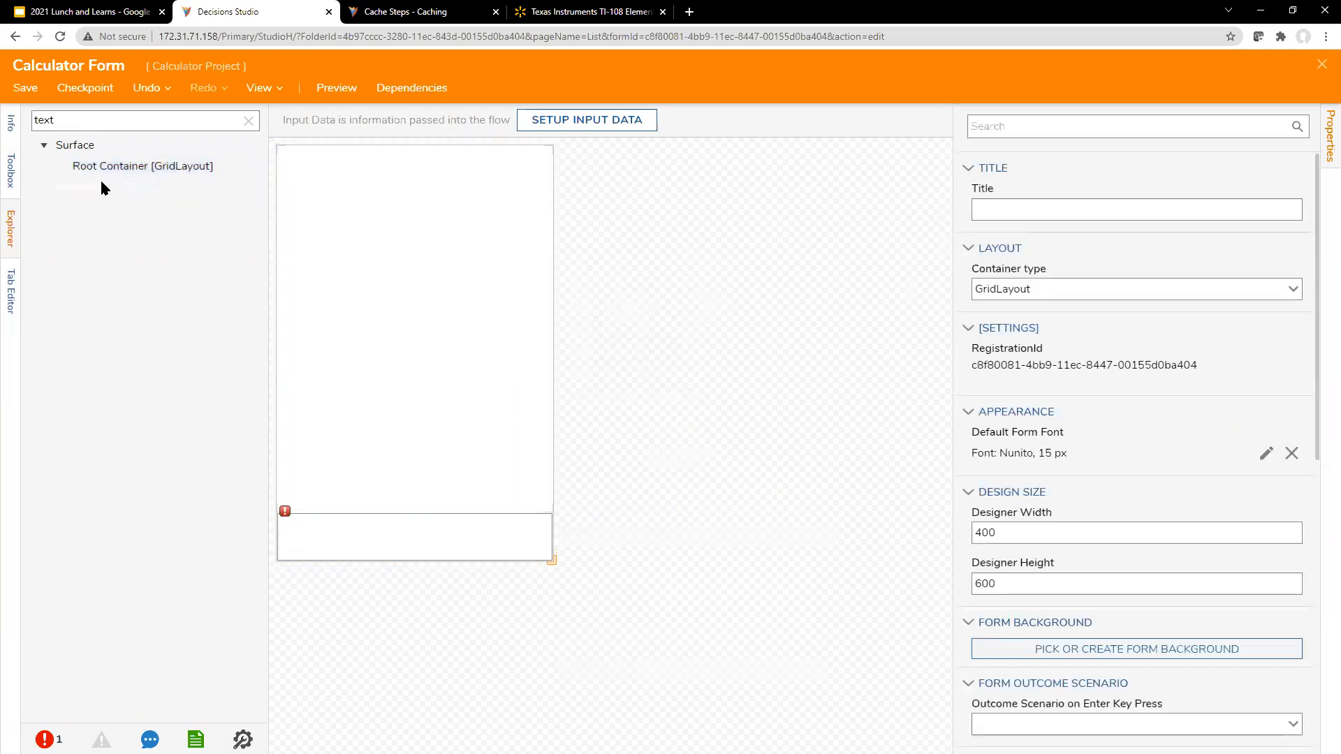
{"action": "right_click", "coordinate": [187, 174]}
{"action": "right_click", "coordinate": [185, 188]}
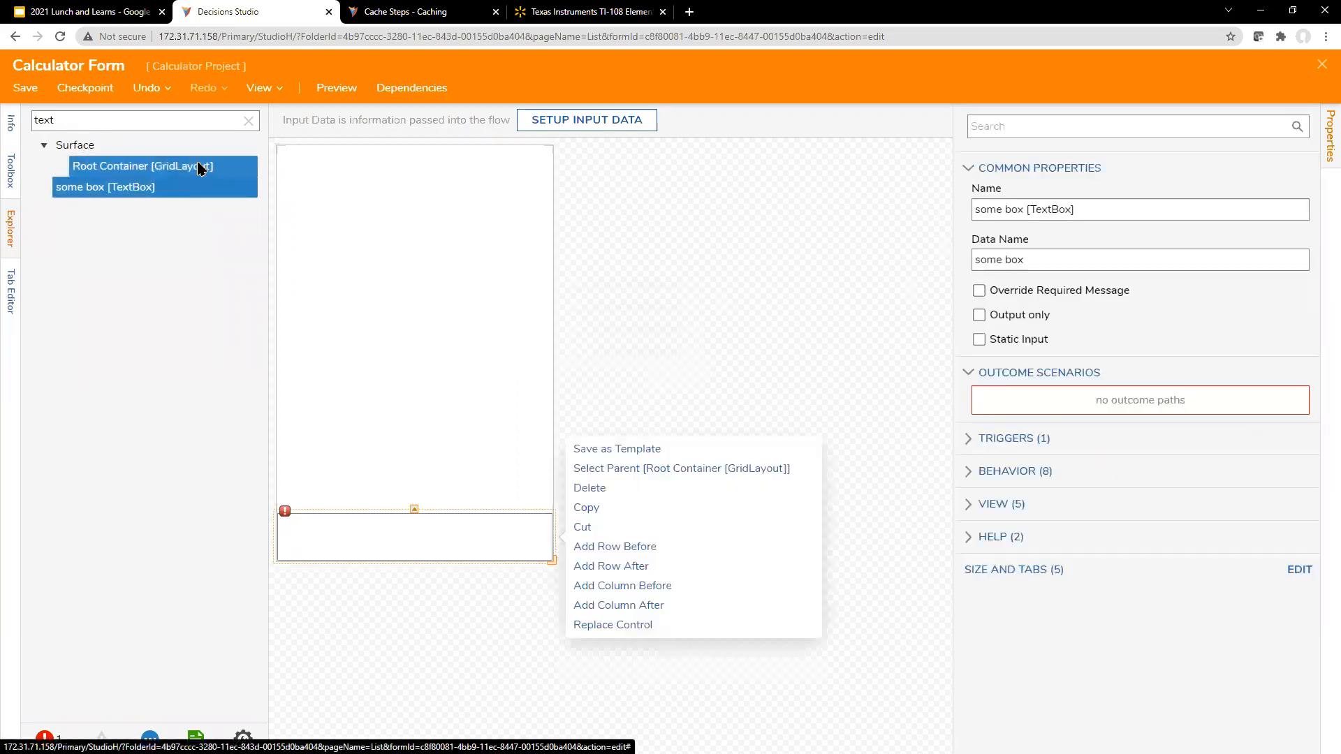
{"action": "right_click", "coordinate": [150, 164]}
{"action": "left_click_drag", "start_coordinate": [1087, 242], "coordinate": [1025, 242]}
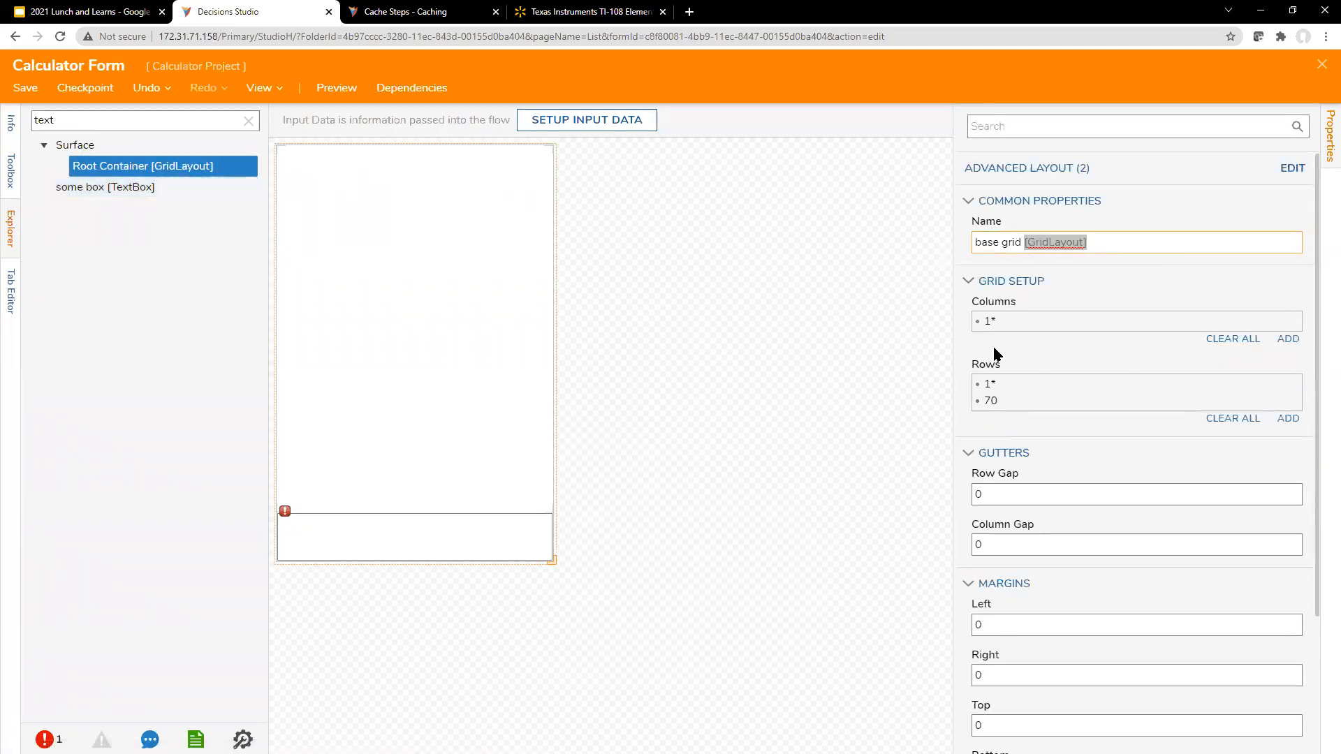
{"action": "left_click", "coordinate": [428, 545]}
{"action": "key", "text": "Delete"}
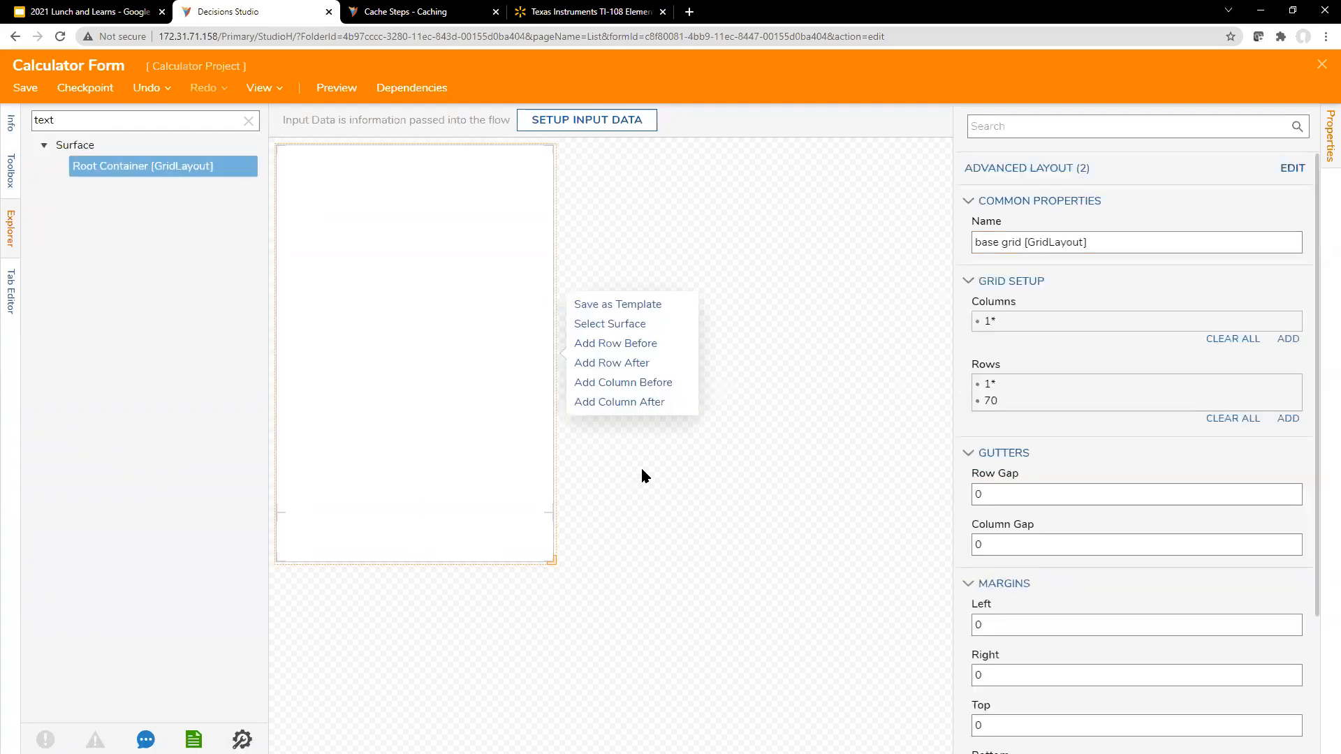
Step: Rename the root container grid as "Base Grid [GridLayout]"
{"action": "left_click_drag", "start_coordinate": [1085, 243], "coordinate": [883, 254]}
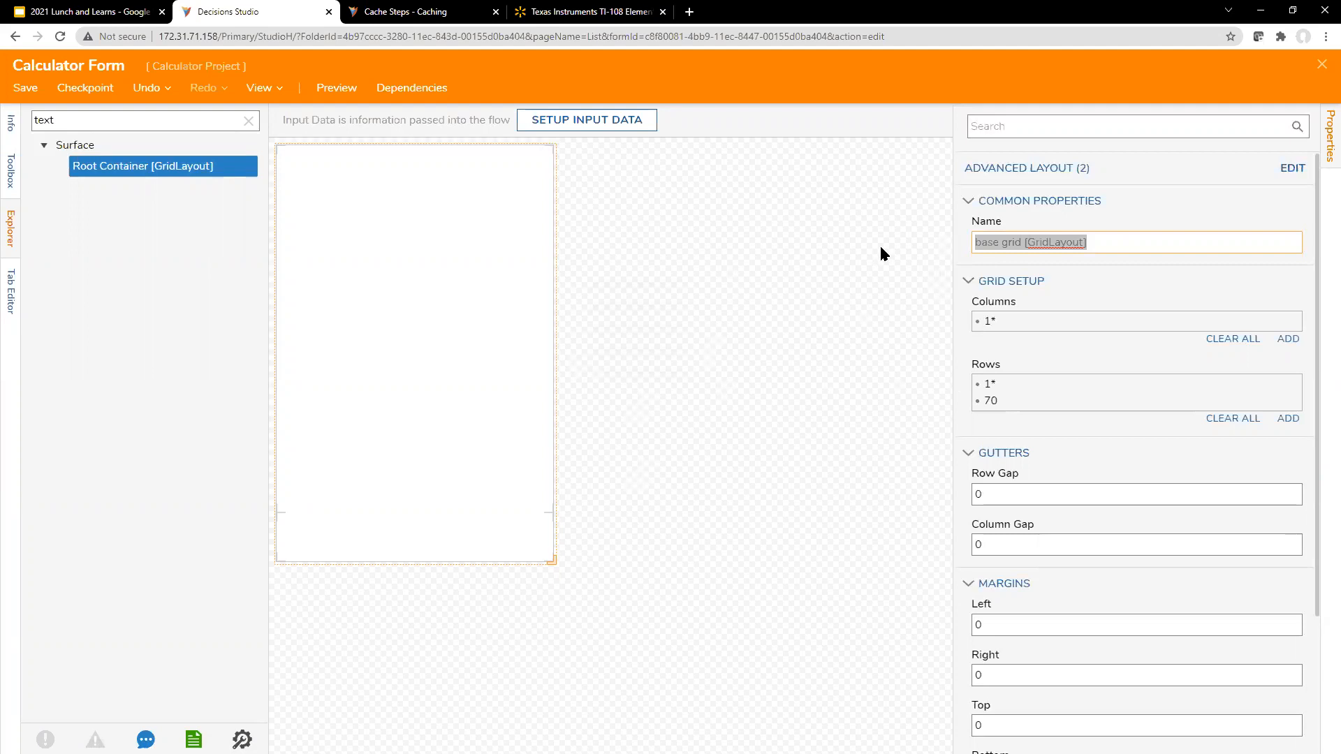
{"action": "type", "text": "Base"}
{"action": "key", "text": "BackSpace"}
{"action": "key", "text": "BackSpace"}
{"action": "type", "text": "se Grid"}
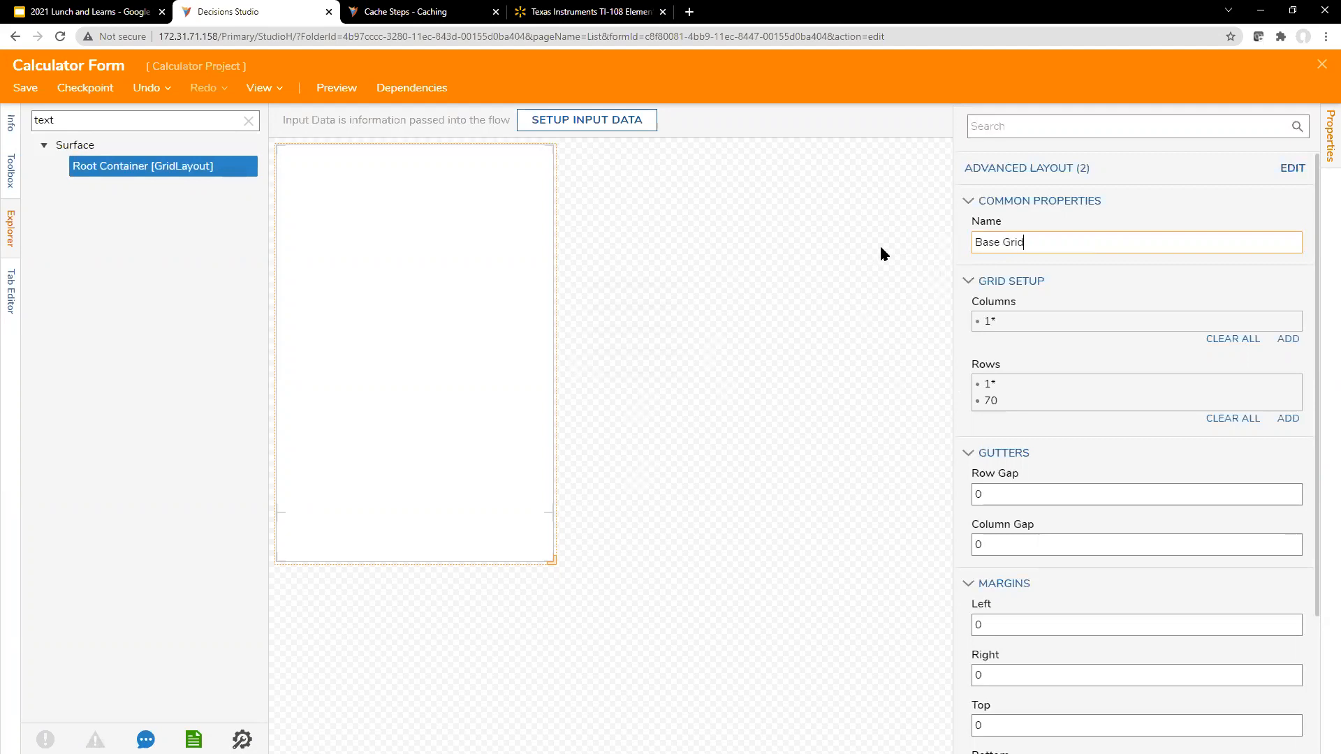
{"action": "type", "text": " [GridLayout]"}
{"action": "left_click", "coordinate": [518, 257]}
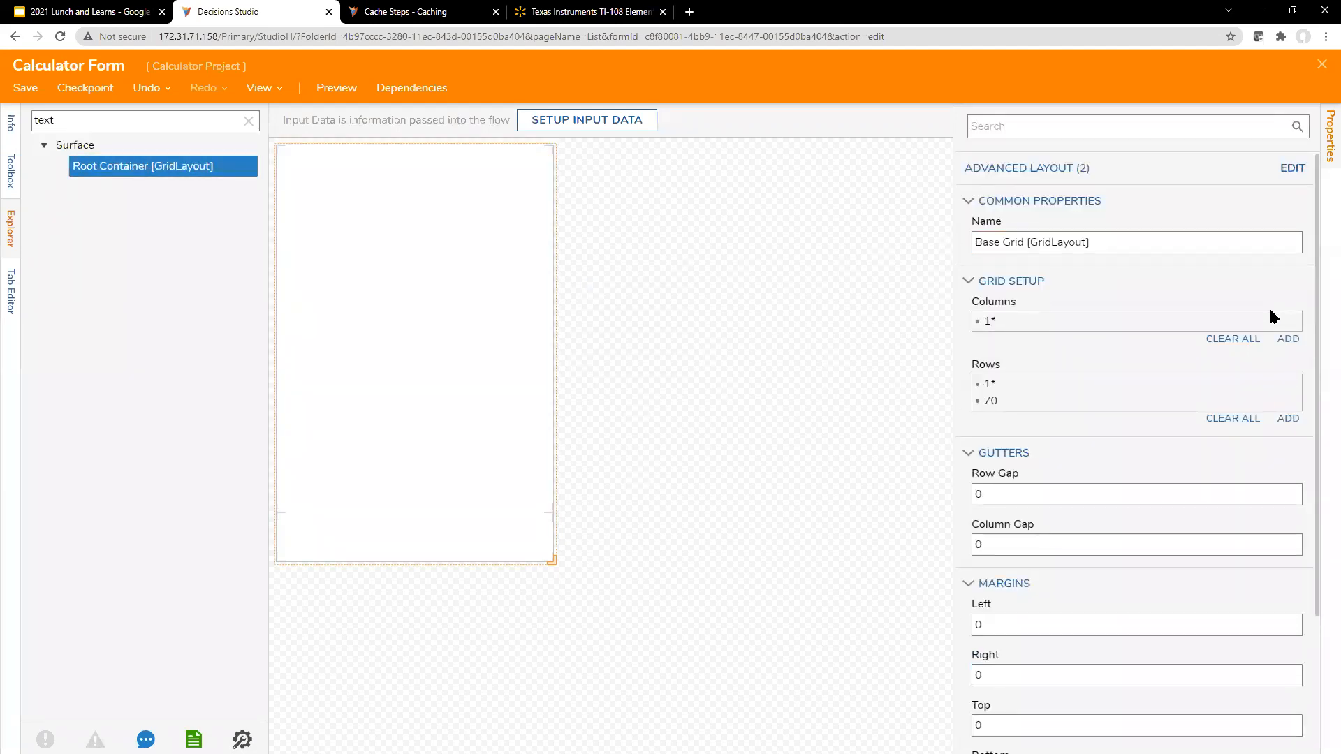
Step: Open the root grid's advanced layout settings and replace the existing rows with two rows of 50
{"action": "left_click", "coordinate": [1288, 169]}
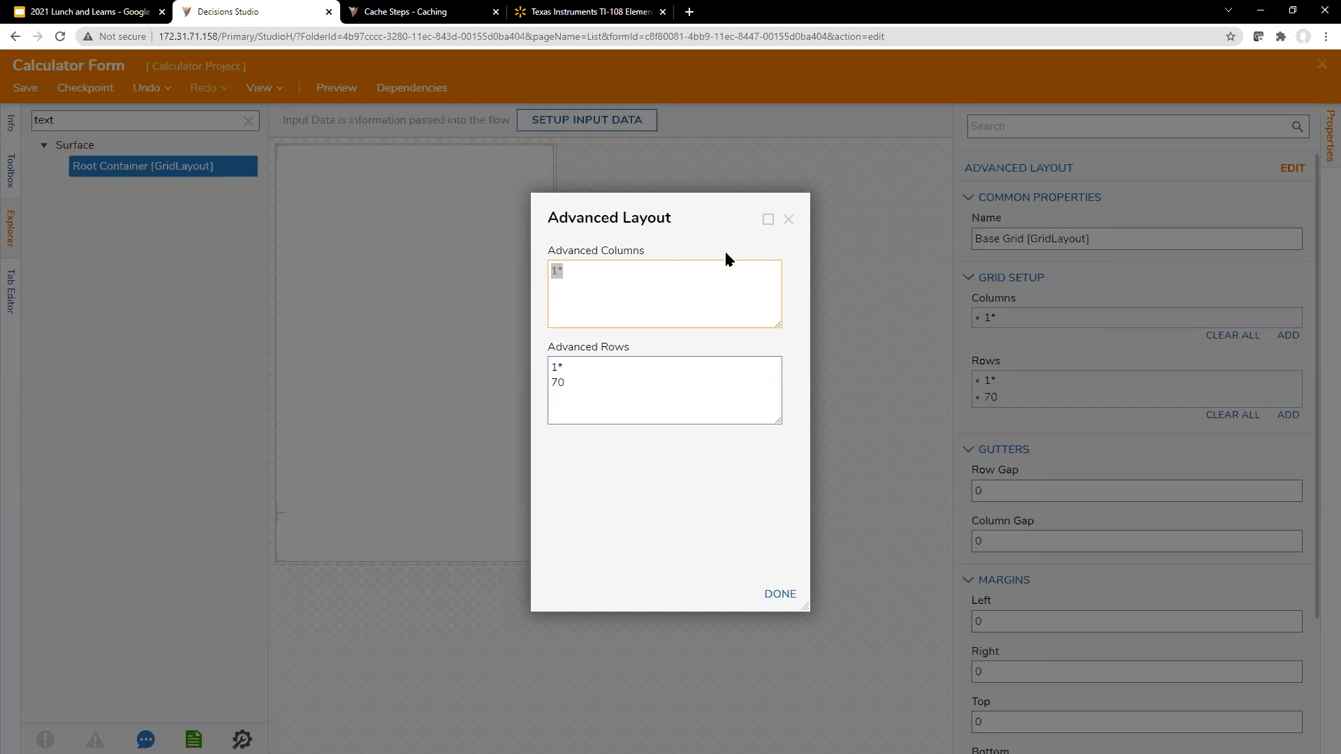
{"action": "left_click", "coordinate": [633, 421]}
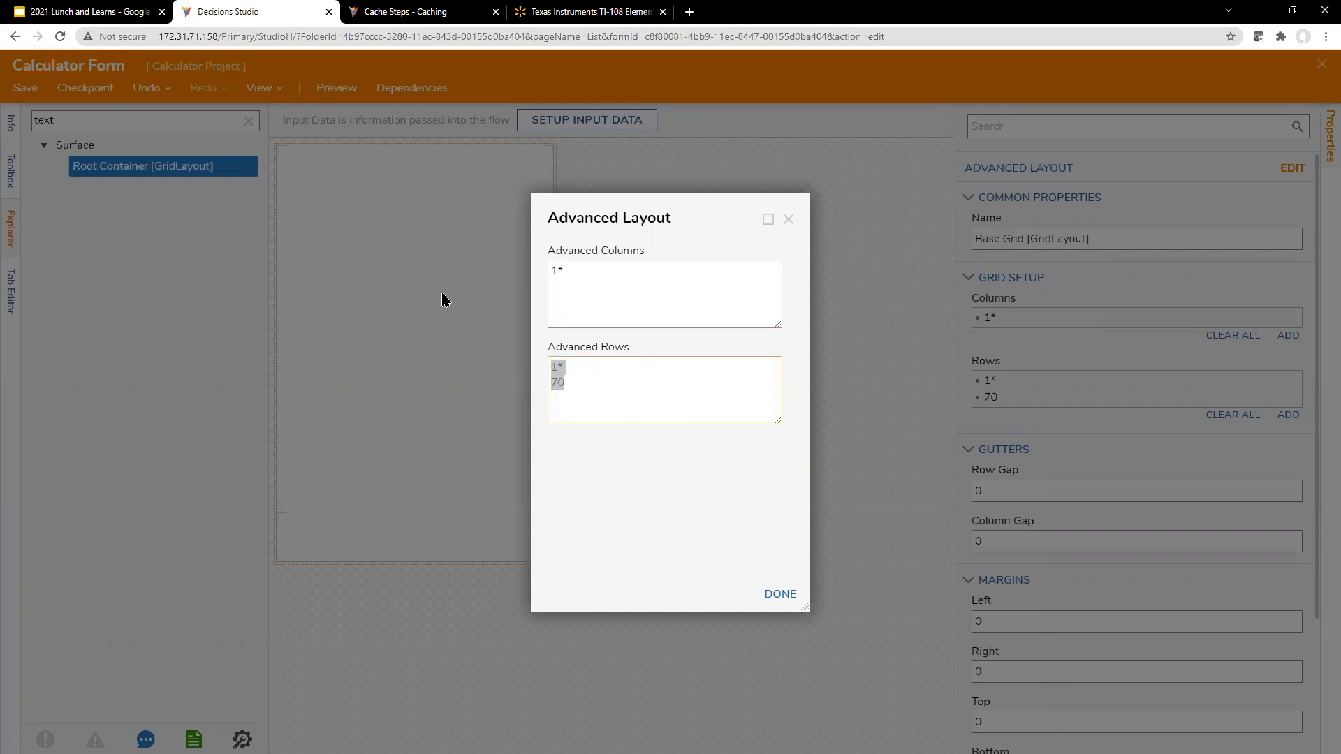
{"action": "type", "text": "50"}
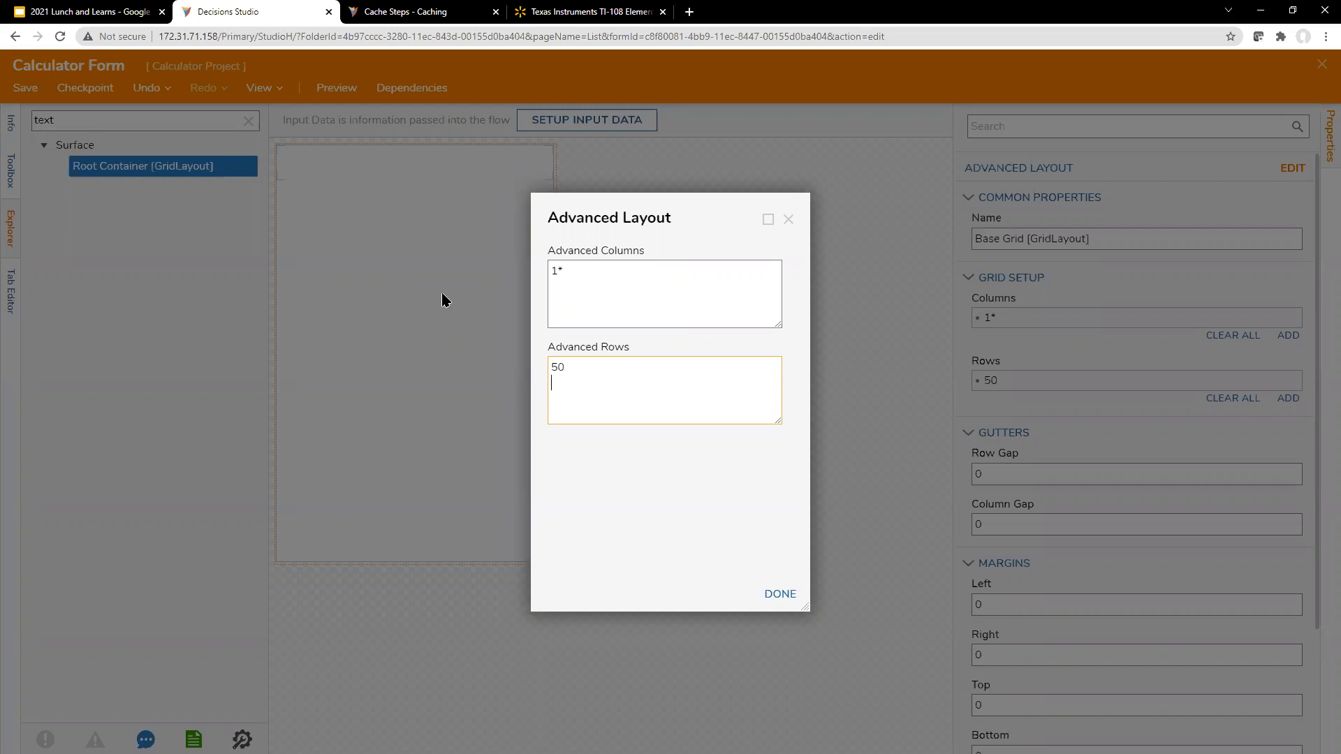
{"action": "key", "text": "Return"}
{"action": "type", "text": "50"}
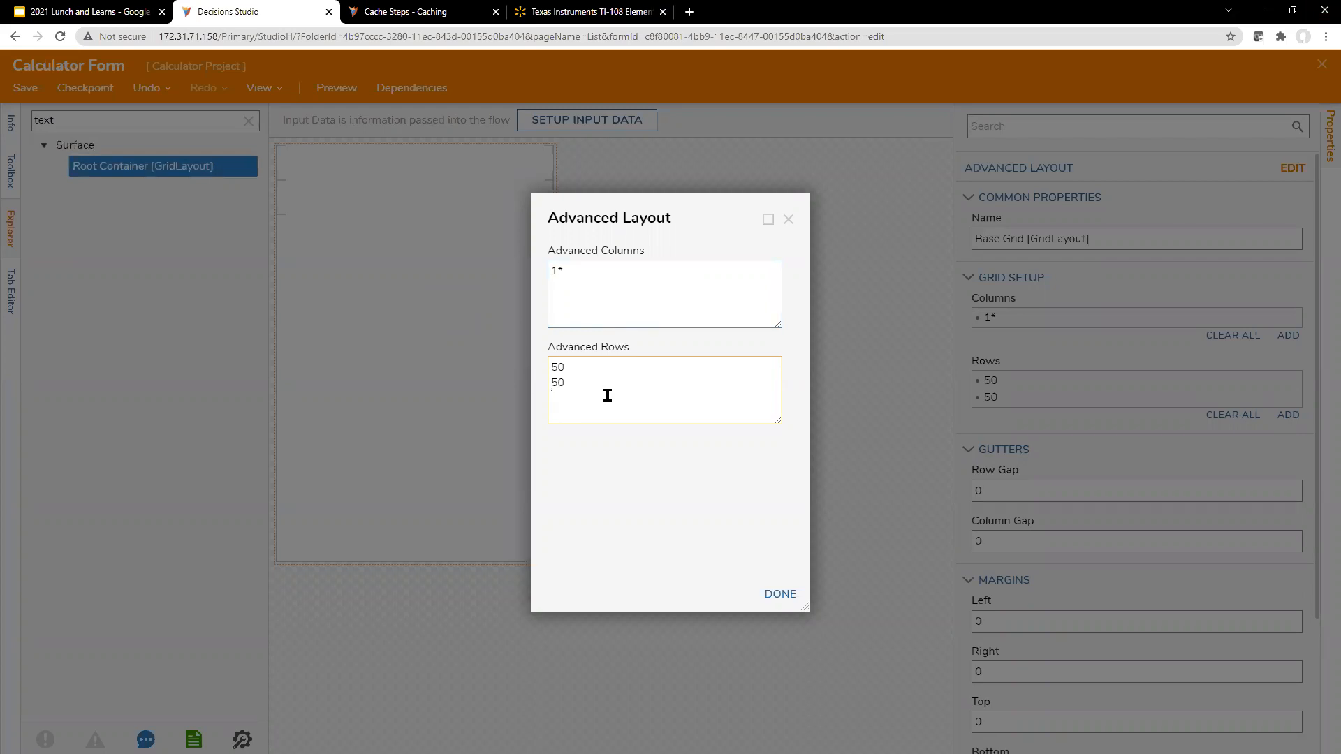
Step: Append six rows of 20 and one row of 10 to the advanced rows, and apply the layout
{"action": "type", "text": "20 "}
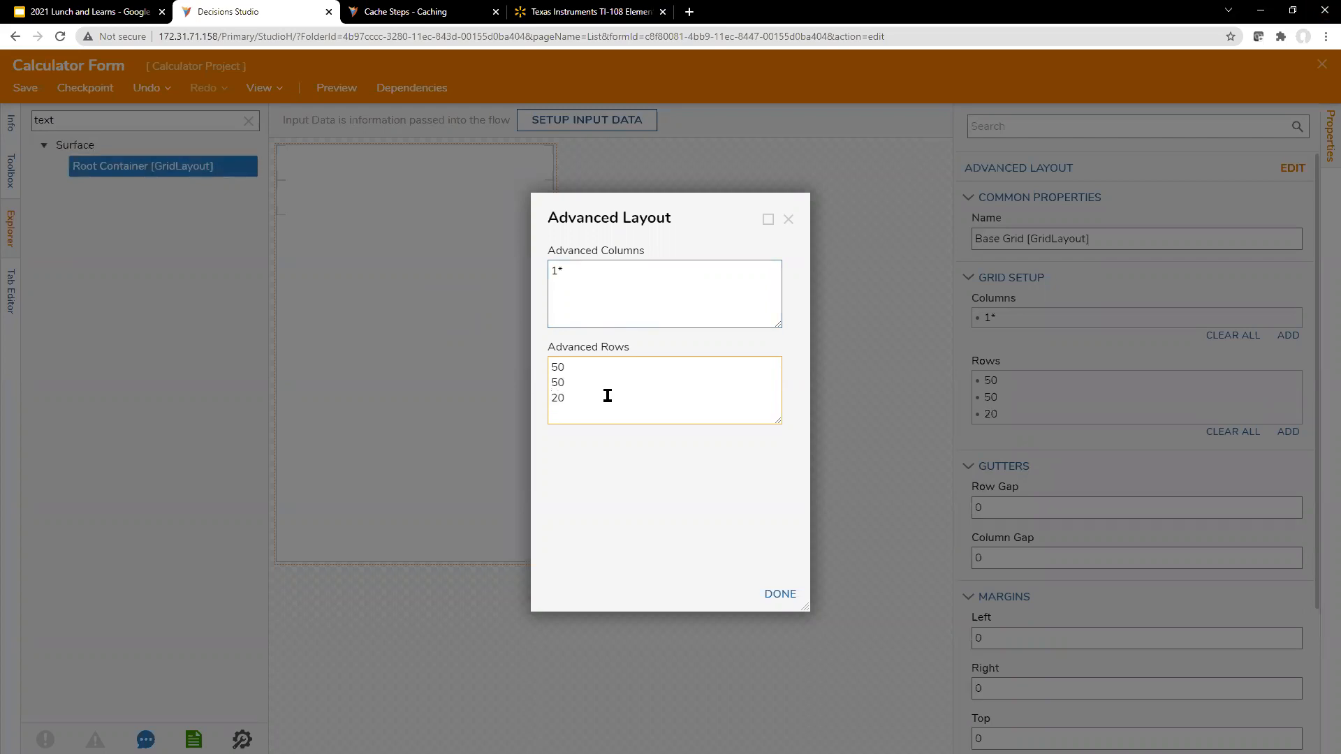
{"action": "type", "text": "2"}
{"action": "key", "text": "Return"}
{"action": "key", "text": "BackSpace"}
{"action": "type", "text": "0"}
{"action": "key", "text": "Return"}
{"action": "type", "text": "20"}
{"action": "key", "text": "Return"}
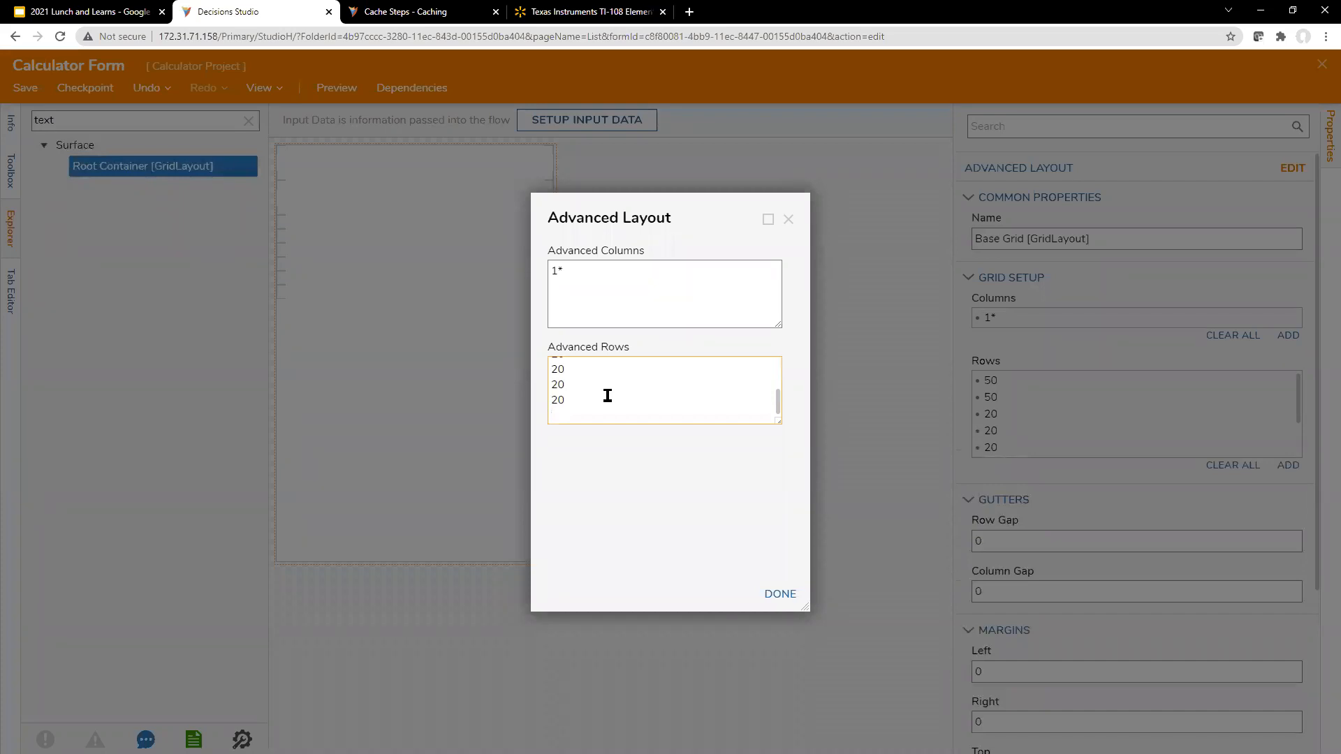
{"action": "type", "text": "0"}
{"action": "left_click", "coordinate": [659, 484]}
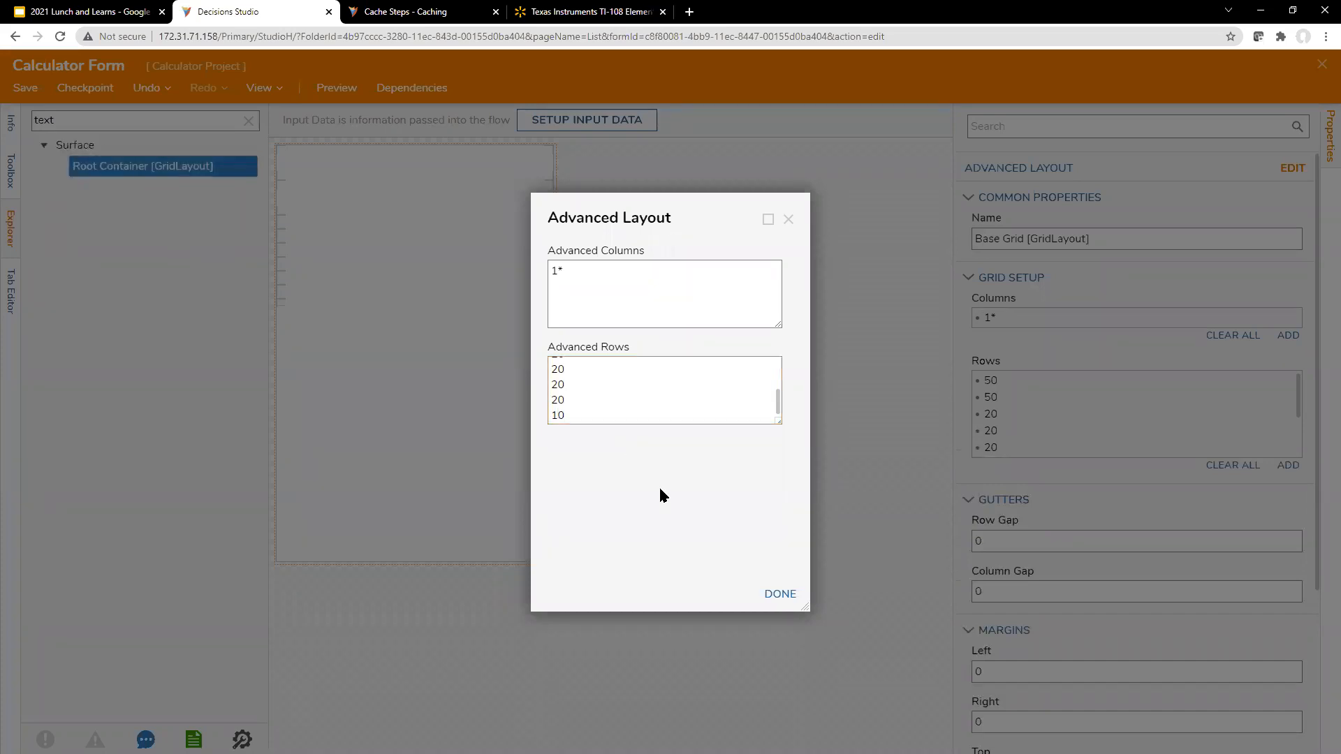
{"action": "left_click", "coordinate": [780, 594]}
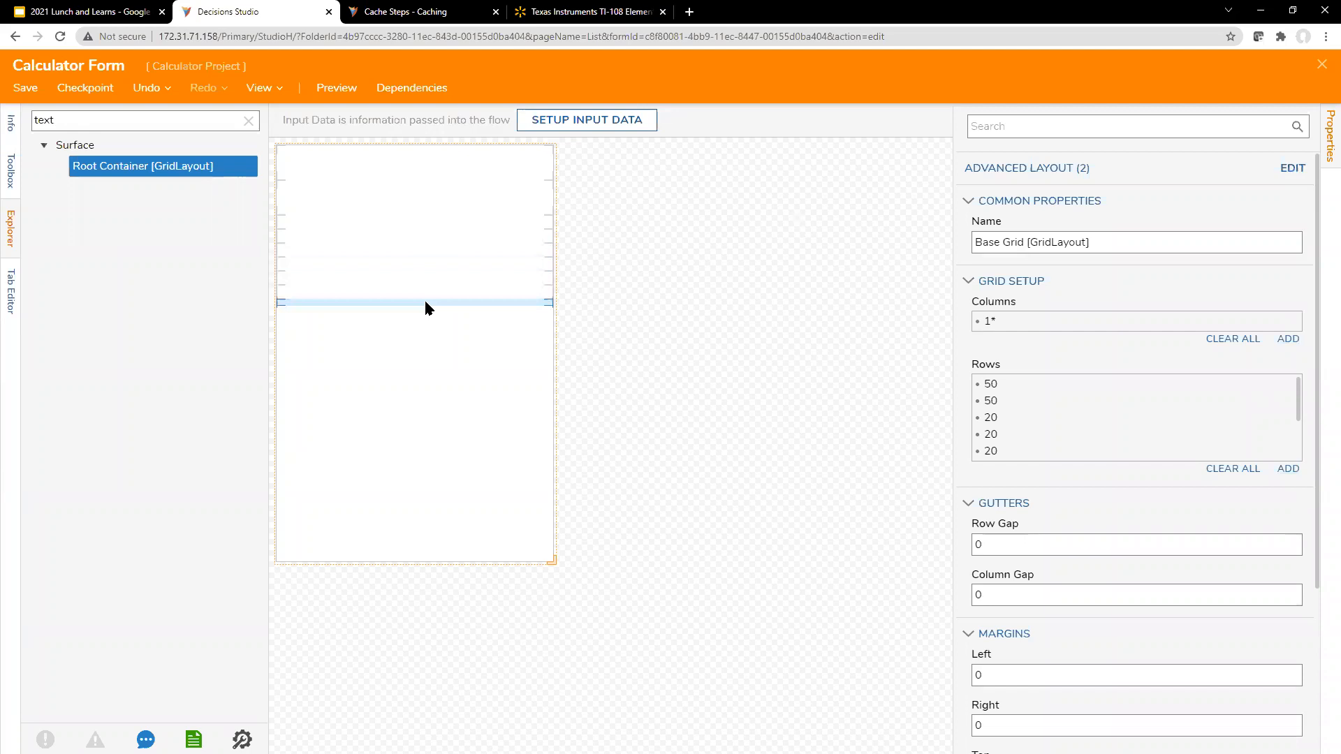
Step: Reopen the root grid's advanced layout and add a final 1* row after the 10 row
{"action": "left_click", "coordinate": [1289, 168]}
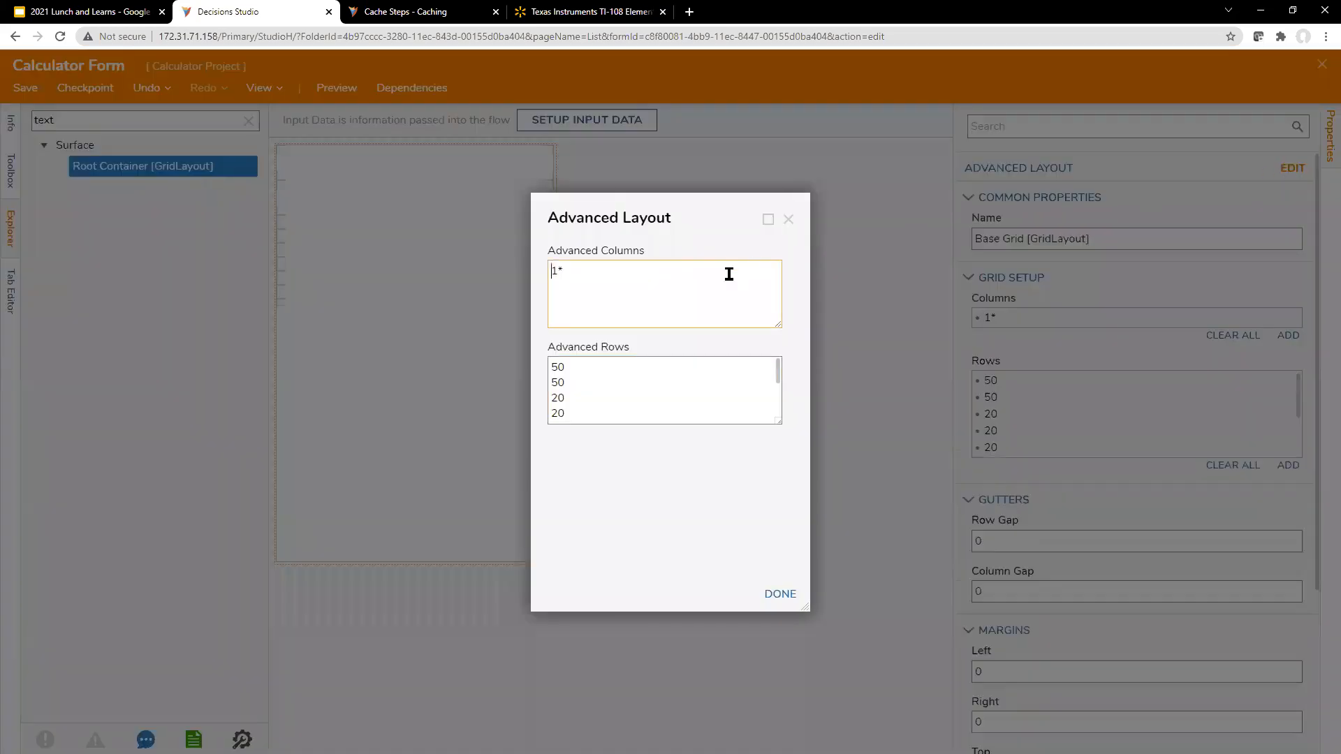
{"action": "scroll", "coordinate": [663, 412], "scroll_direction": "down", "scroll_amount": 2}
{"action": "scroll", "coordinate": [663, 412], "scroll_direction": "up", "scroll_amount": 2}
{"action": "scroll", "coordinate": [662, 415], "scroll_direction": "down", "scroll_amount": 2}
{"action": "left_click", "coordinate": [650, 420]}
{"action": "key", "text": "Return"}
{"action": "type", "text": "!*"}
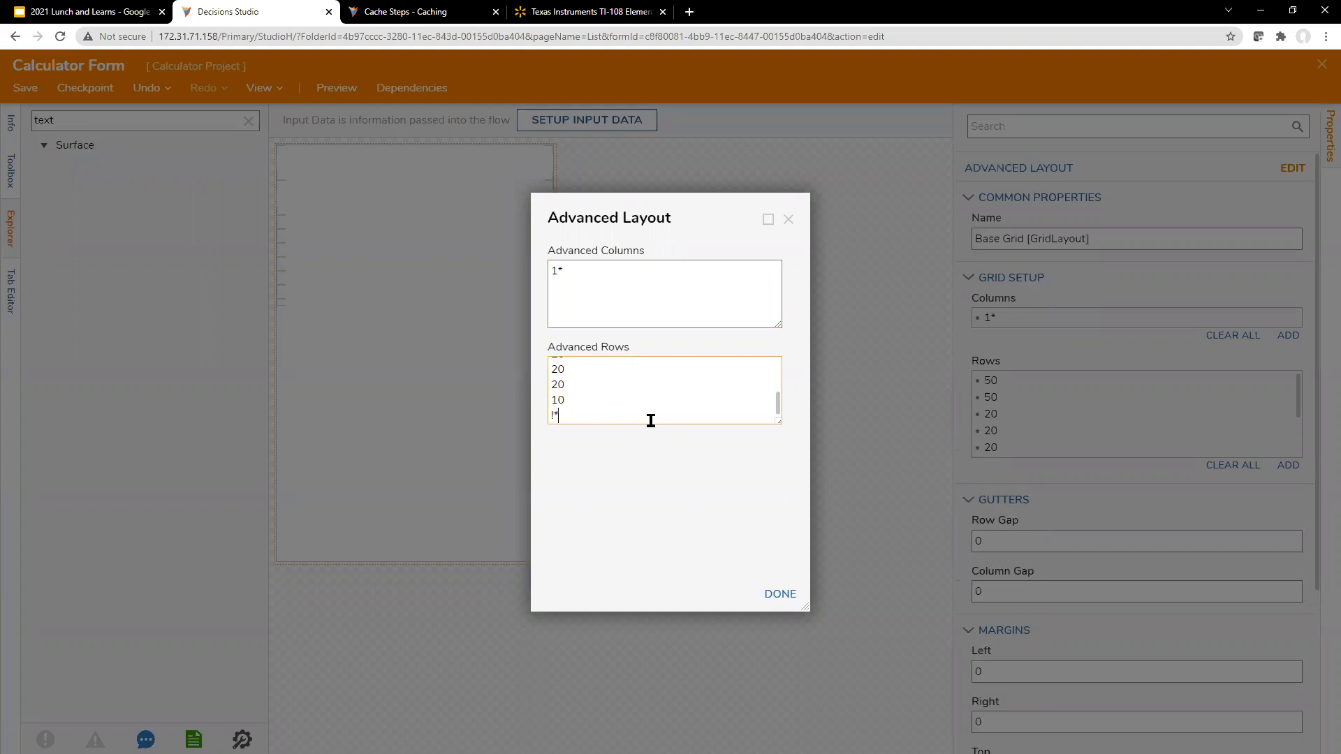
{"action": "key", "text": "BackSpace"}
{"action": "key", "text": "BackSpace"}
{"action": "type", "text": "1*"}
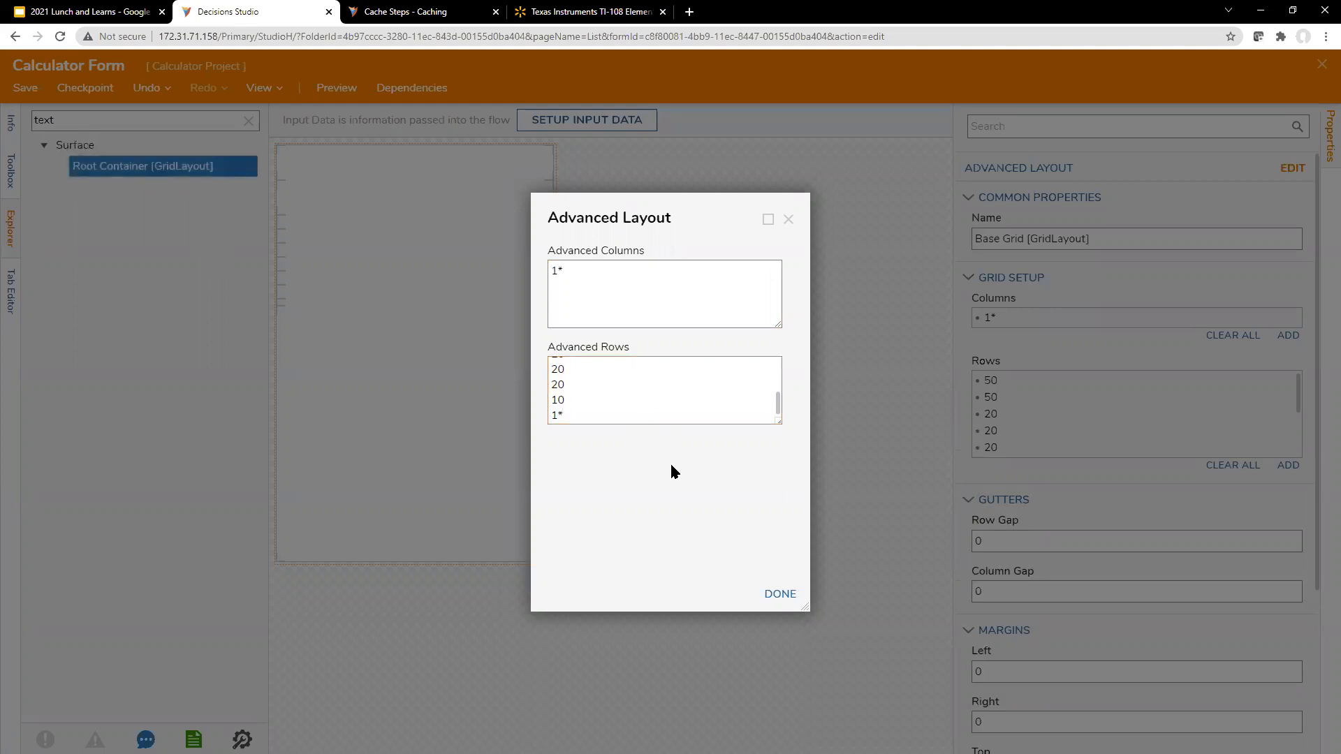
Step: Change the six 20 rows in the base grid's advanced rows to 50 each
{"action": "left_click_drag", "start_coordinate": [707, 214], "coordinate": [818, 214]}
{"action": "scroll", "coordinate": [721, 401], "scroll_direction": "up", "scroll_amount": 2}
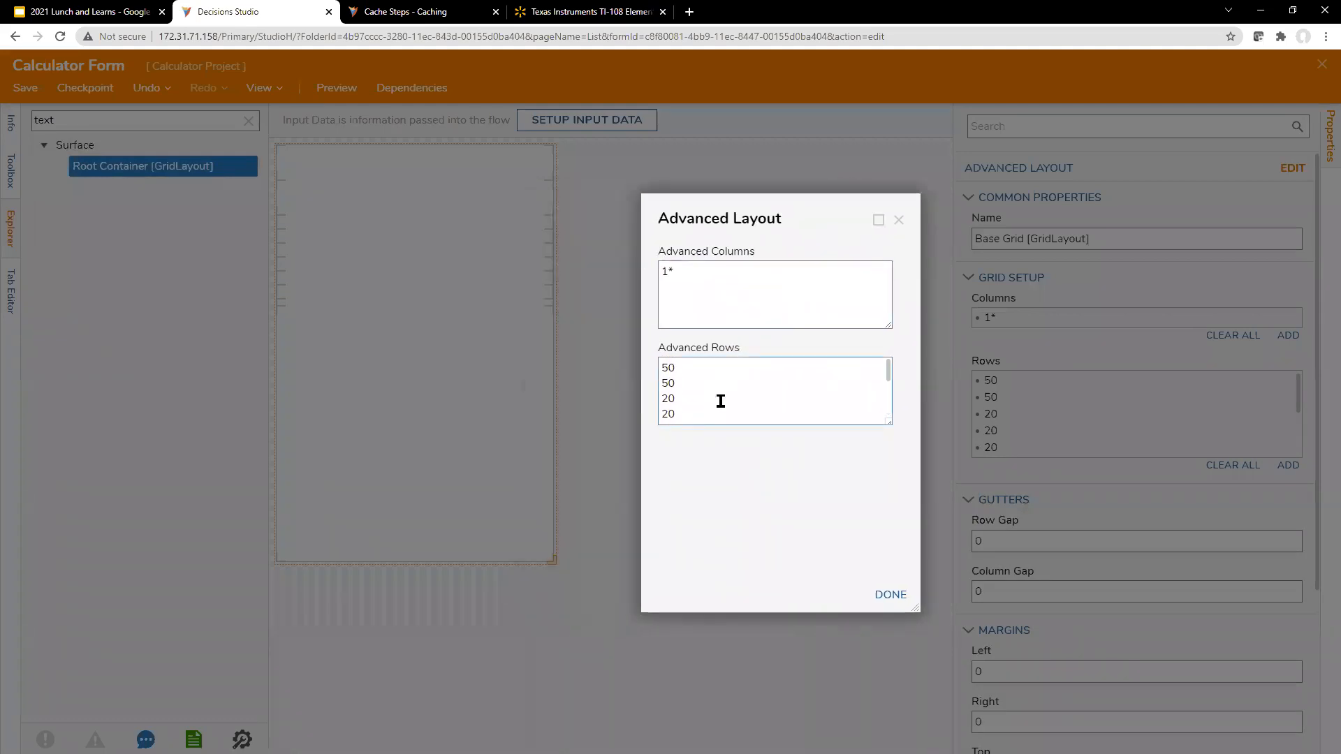
{"action": "left_click_drag", "start_coordinate": [661, 398], "coordinate": [676, 399]}
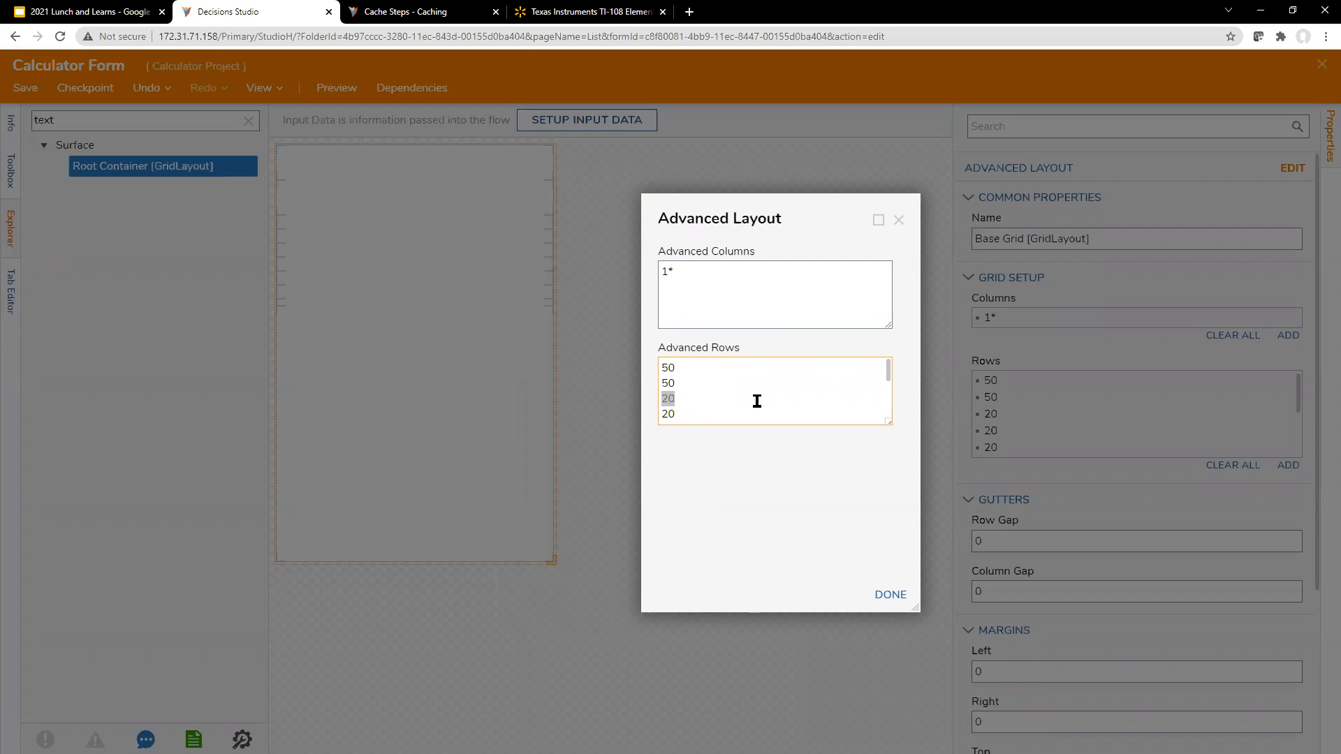
{"action": "type", "text": "50"}
{"action": "left_click_drag", "start_coordinate": [662, 398], "coordinate": [688, 391]}
{"action": "key", "text": "BackSpace"}
{"action": "type", "text": "50"}
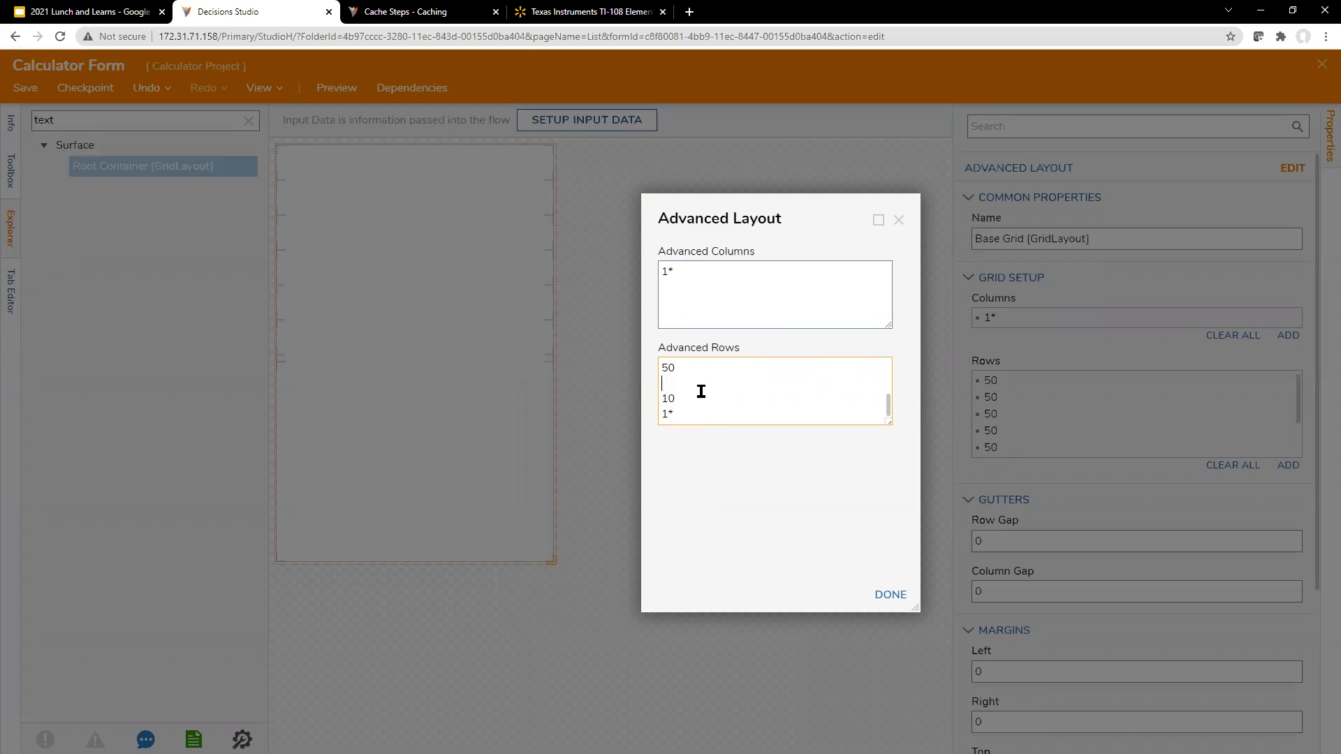
{"action": "left_click", "coordinate": [722, 597]}
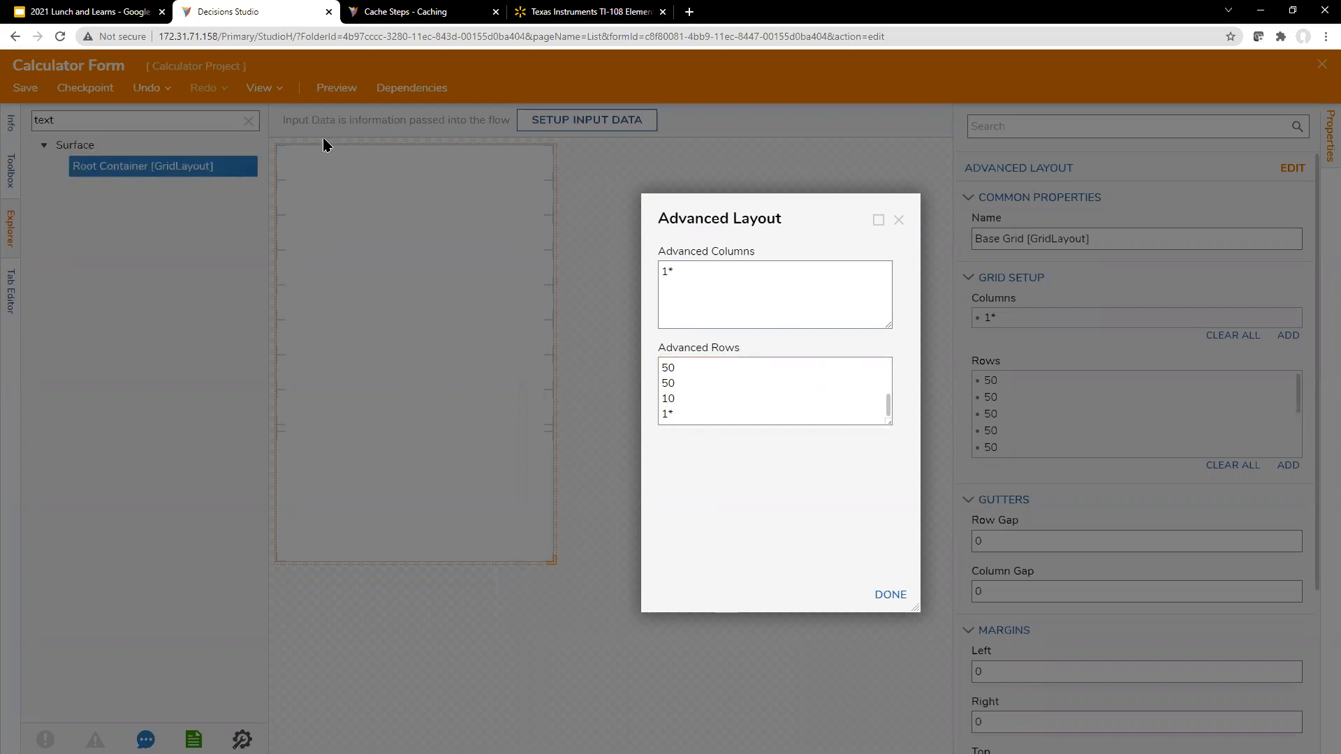
Step: Set the first two rows of the base grid to 75 each
{"action": "scroll", "coordinate": [713, 368], "scroll_direction": "up", "scroll_amount": 1}
{"action": "scroll", "coordinate": [713, 368], "scroll_direction": "up", "scroll_amount": 3}
{"action": "left_click_drag", "start_coordinate": [707, 365], "coordinate": [604, 365]}
{"action": "type", "text": "75"}
{"action": "left_click_drag", "start_coordinate": [688, 383], "coordinate": [639, 388]}
{"action": "type", "text": "75"}
{"action": "left_click", "coordinate": [727, 467]}
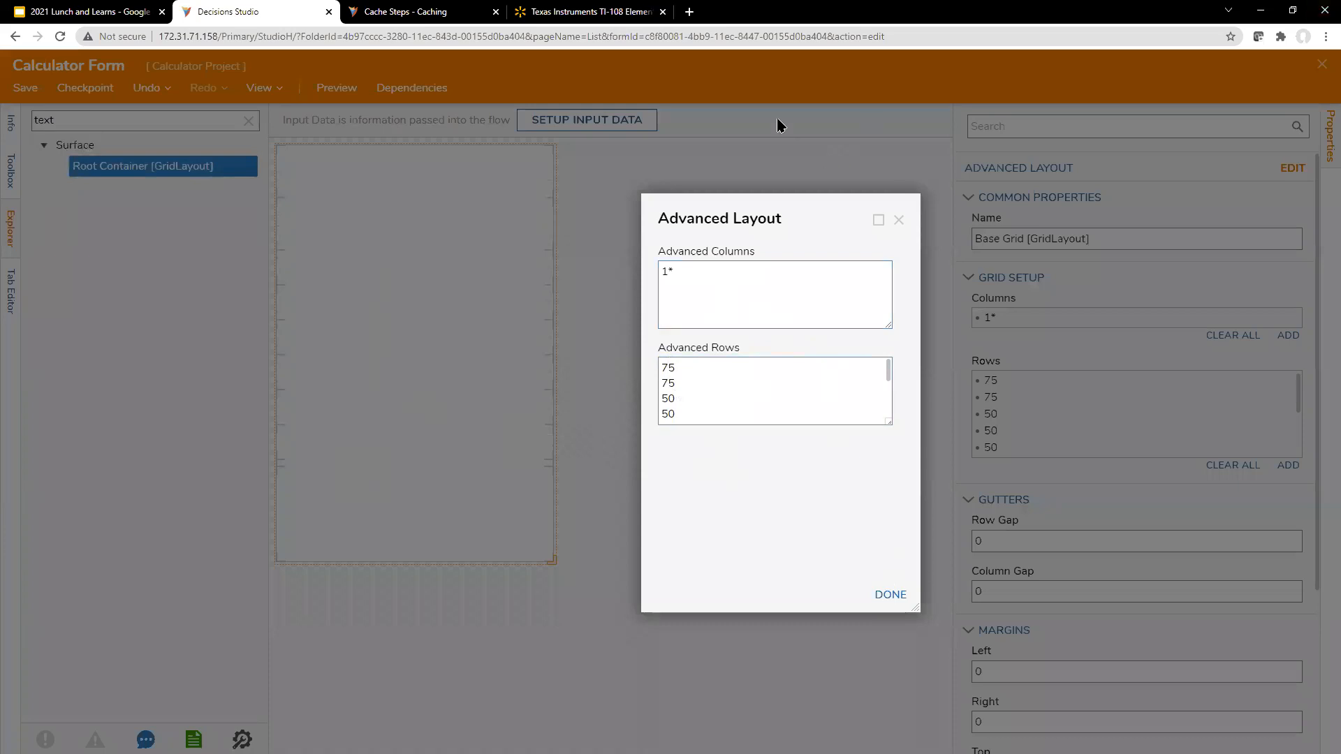
Step: Consult the TI-108 calculator product page, and close the Cache Steps documentation page before returning to Decisions Studio
{"action": "left_click", "coordinate": [602, 10]}
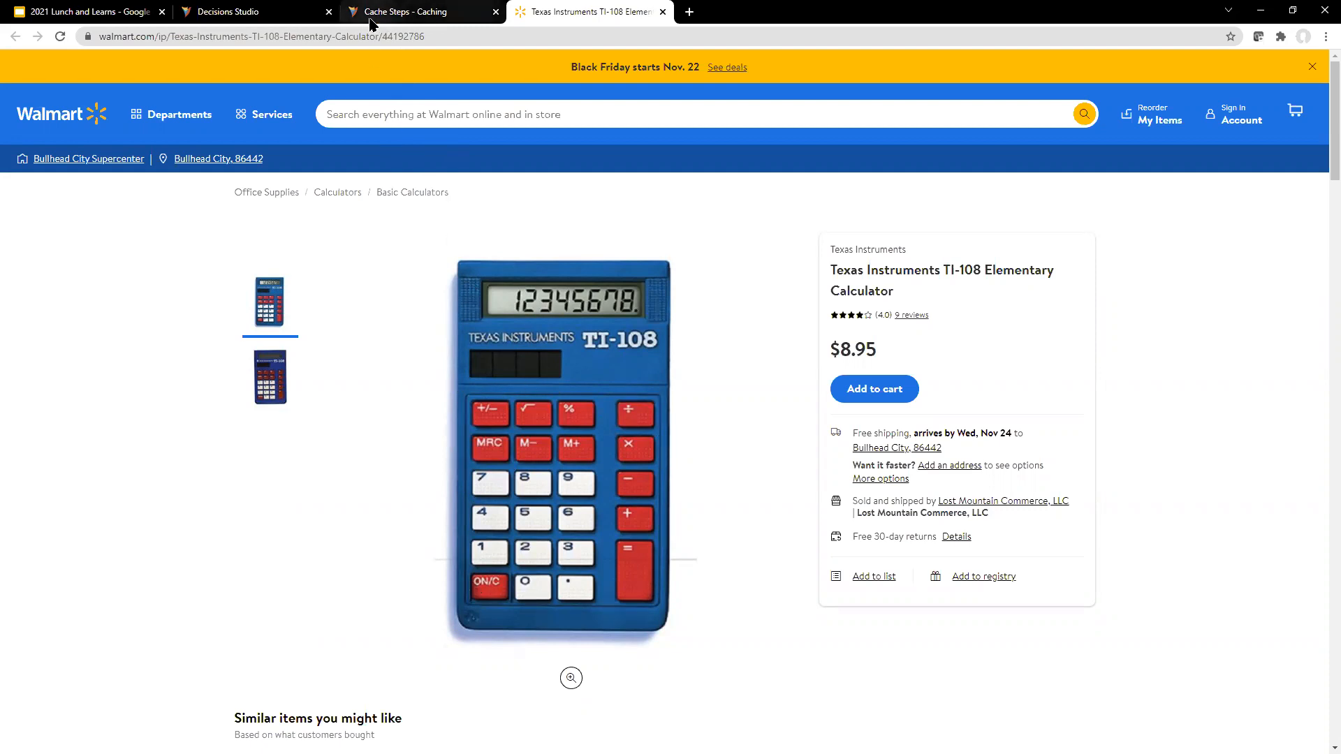
{"action": "left_click", "coordinate": [391, 12]}
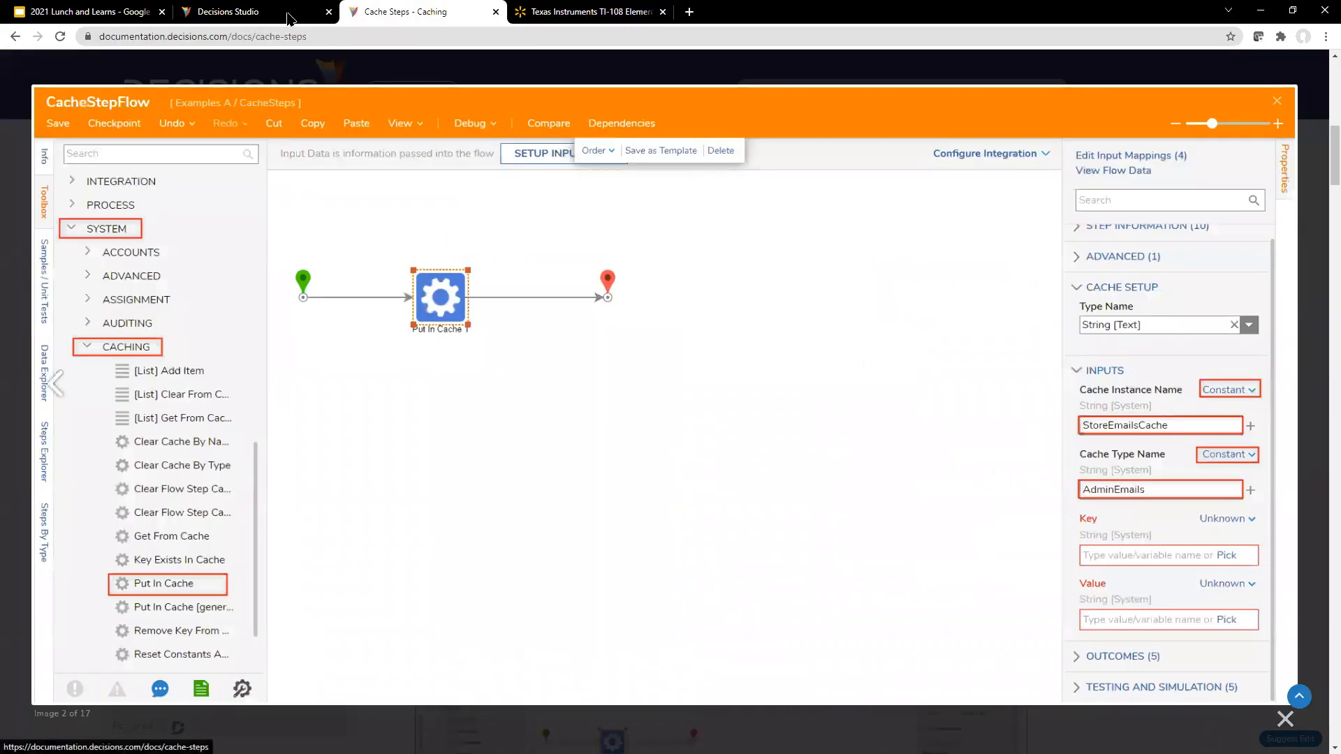
{"action": "left_click", "coordinate": [496, 12]}
{"action": "left_click", "coordinate": [223, 11]}
Step: Replace the six 50 rows of the base grid with a single 1* row
{"action": "scroll", "coordinate": [752, 375], "scroll_direction": "down", "scroll_amount": 2}
{"action": "scroll", "coordinate": [733, 395], "scroll_direction": "up", "scroll_amount": 2}
{"action": "scroll", "coordinate": [706, 420], "scroll_direction": "down", "scroll_amount": 2}
{"action": "left_click_drag", "start_coordinate": [694, 384], "coordinate": [655, 398]}
{"action": "key", "text": "BackSpace"}
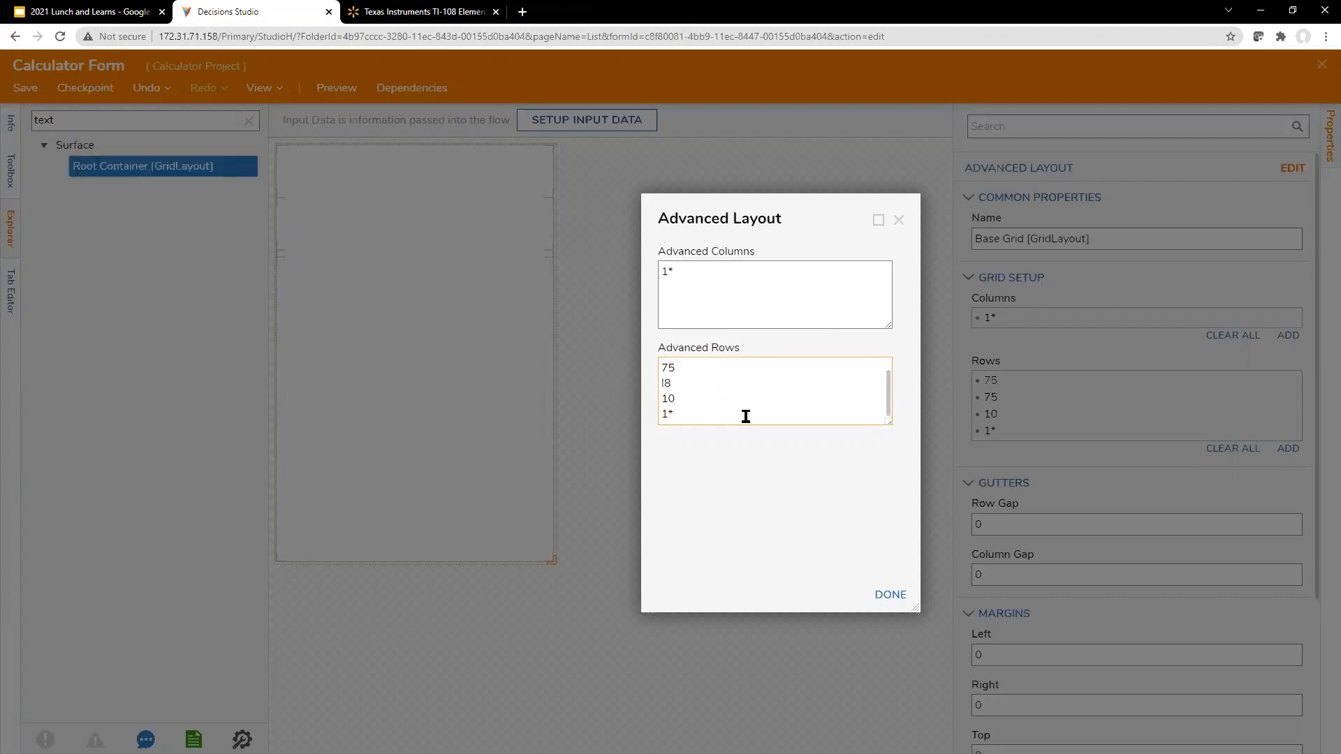
{"action": "type", "text": "1*"}
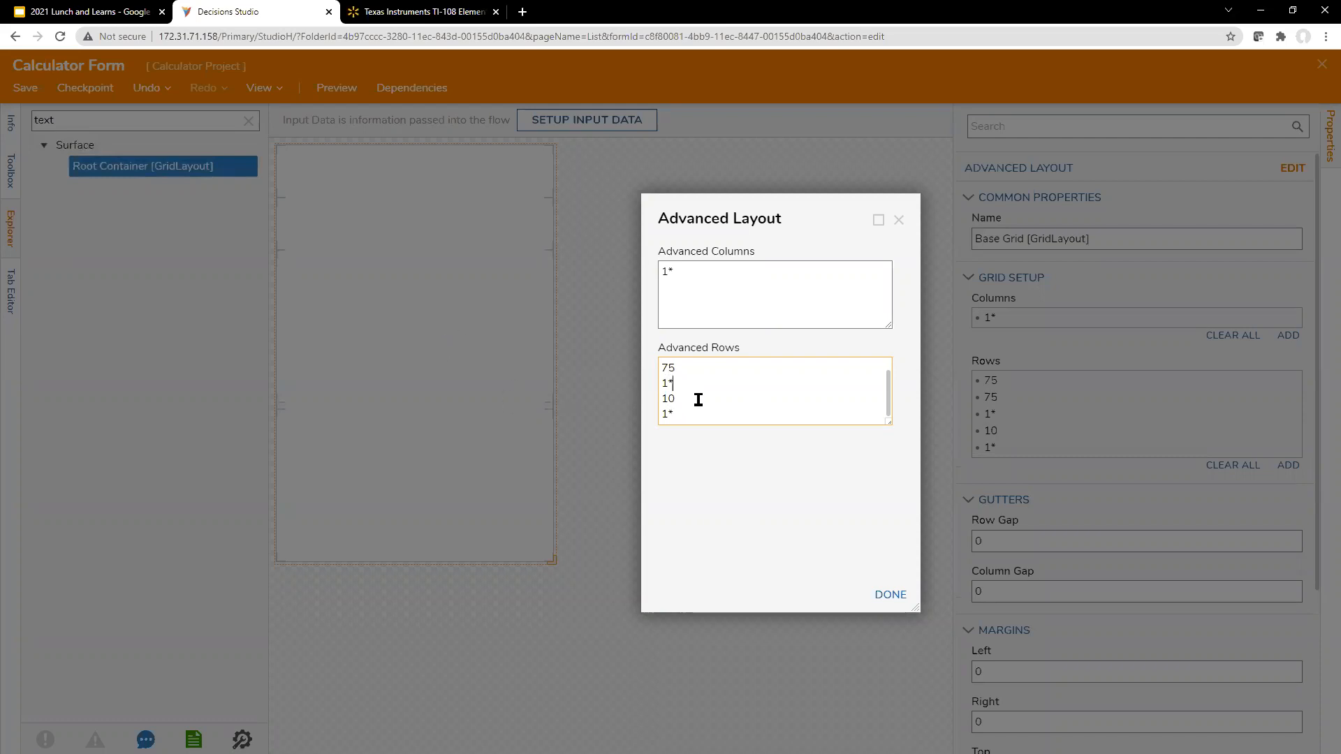
Step: Delete the base grid's final 1* row after the 10 row and apply the layout
{"action": "scroll", "coordinate": [700, 400], "scroll_direction": "up", "scroll_amount": 1}
{"action": "scroll", "coordinate": [700, 413], "scroll_direction": "down", "scroll_amount": 1}
{"action": "left_click_drag", "start_coordinate": [689, 415], "coordinate": [595, 416]}
{"action": "key", "text": "BackSpace"}
{"action": "key", "text": "BackSpace"}
{"action": "left_click", "coordinate": [891, 595]}
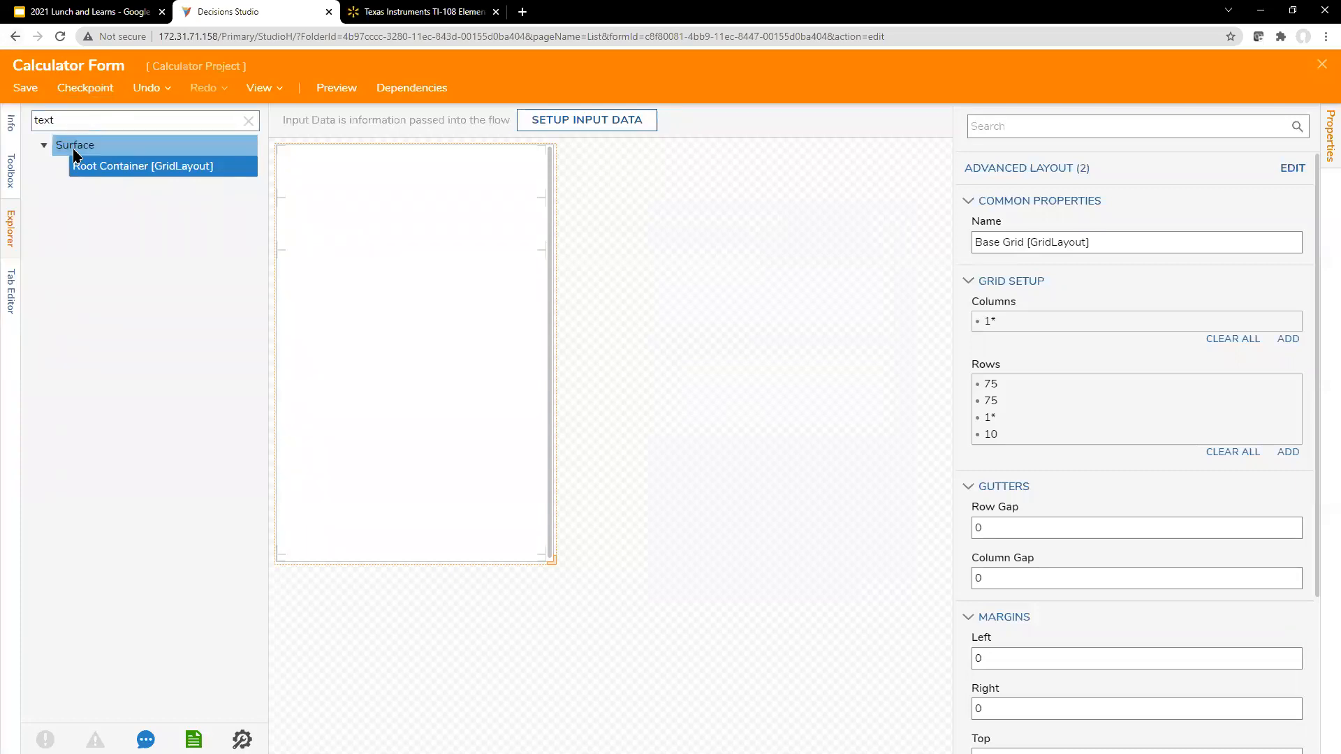
Step: Find the Grid Layout control and place one in the base grid's large 1* row
{"action": "left_click", "coordinate": [13, 166]}
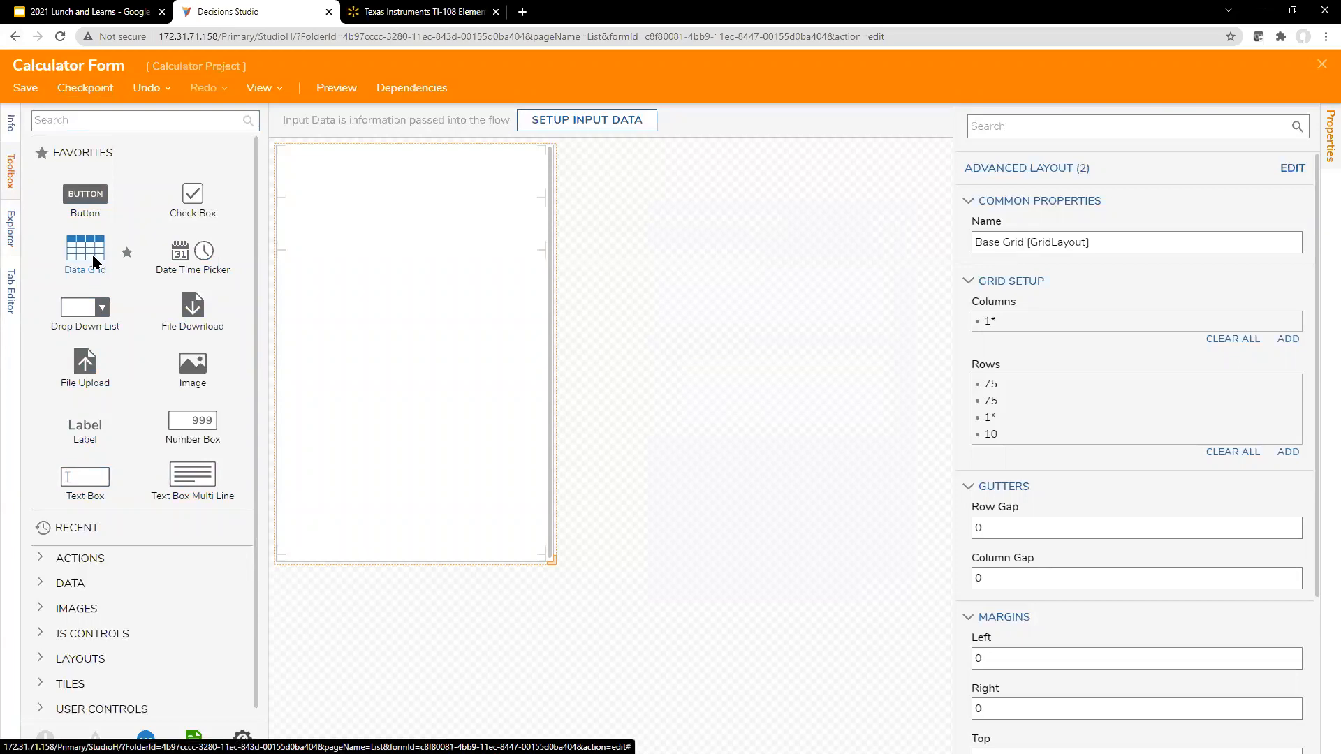
{"action": "left_click", "coordinate": [90, 120]}
{"action": "type", "text": "grid"}
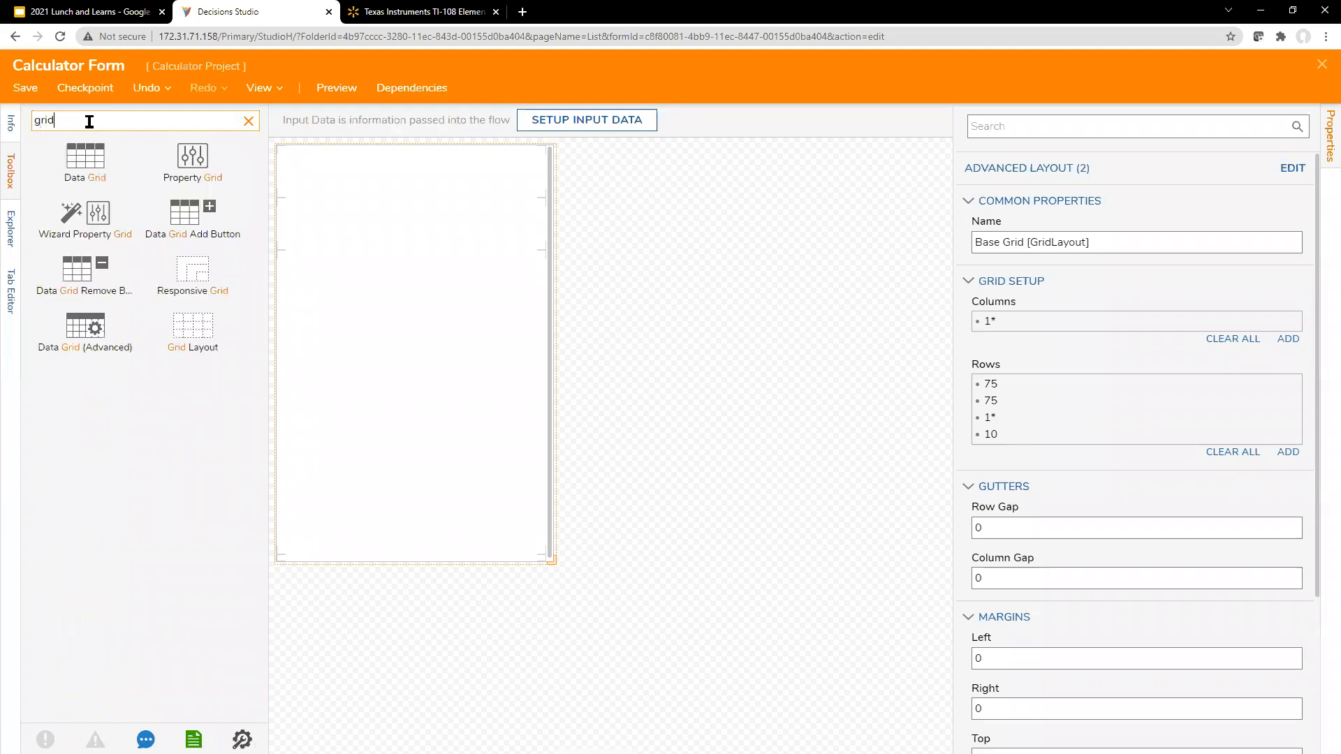
{"action": "left_click_drag", "start_coordinate": [193, 327], "coordinate": [366, 346]}
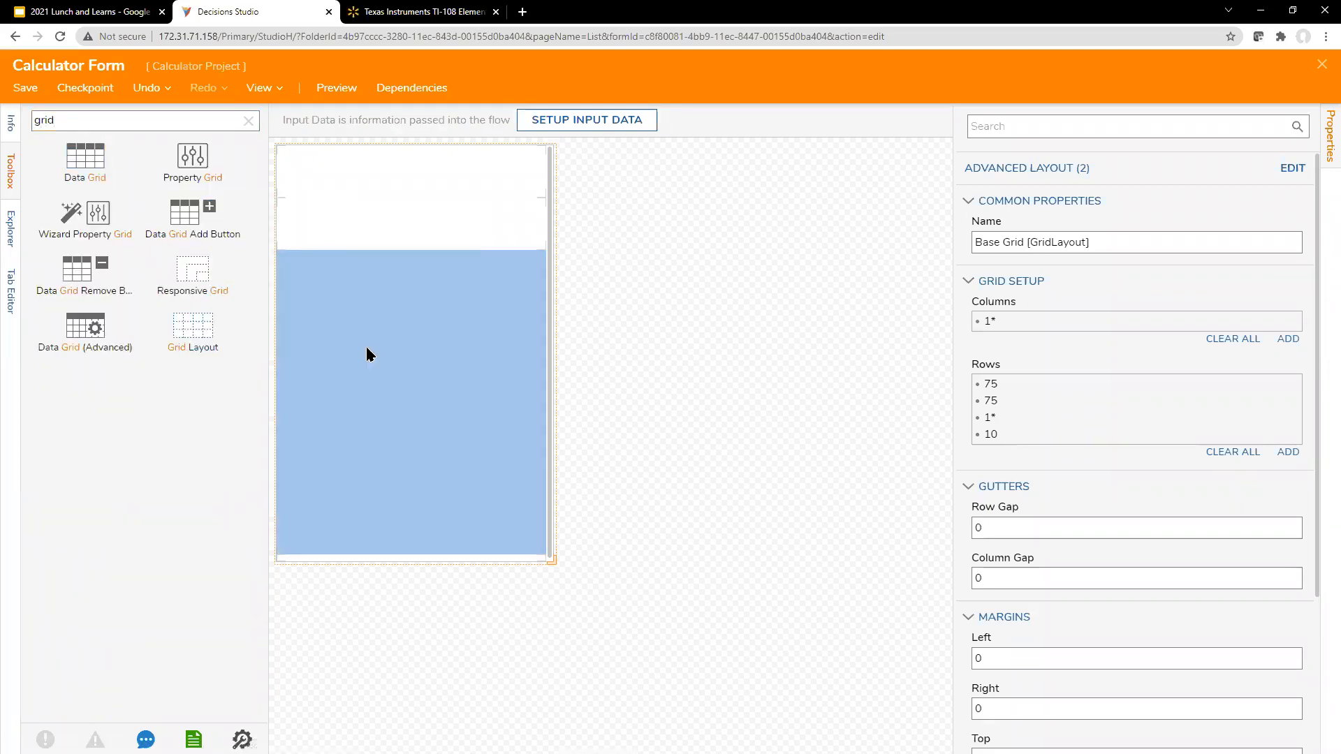
Step: Rename the nested grid layout as "Buttons [GridLayout]"
{"action": "left_click_drag", "start_coordinate": [1185, 244], "coordinate": [970, 249]}
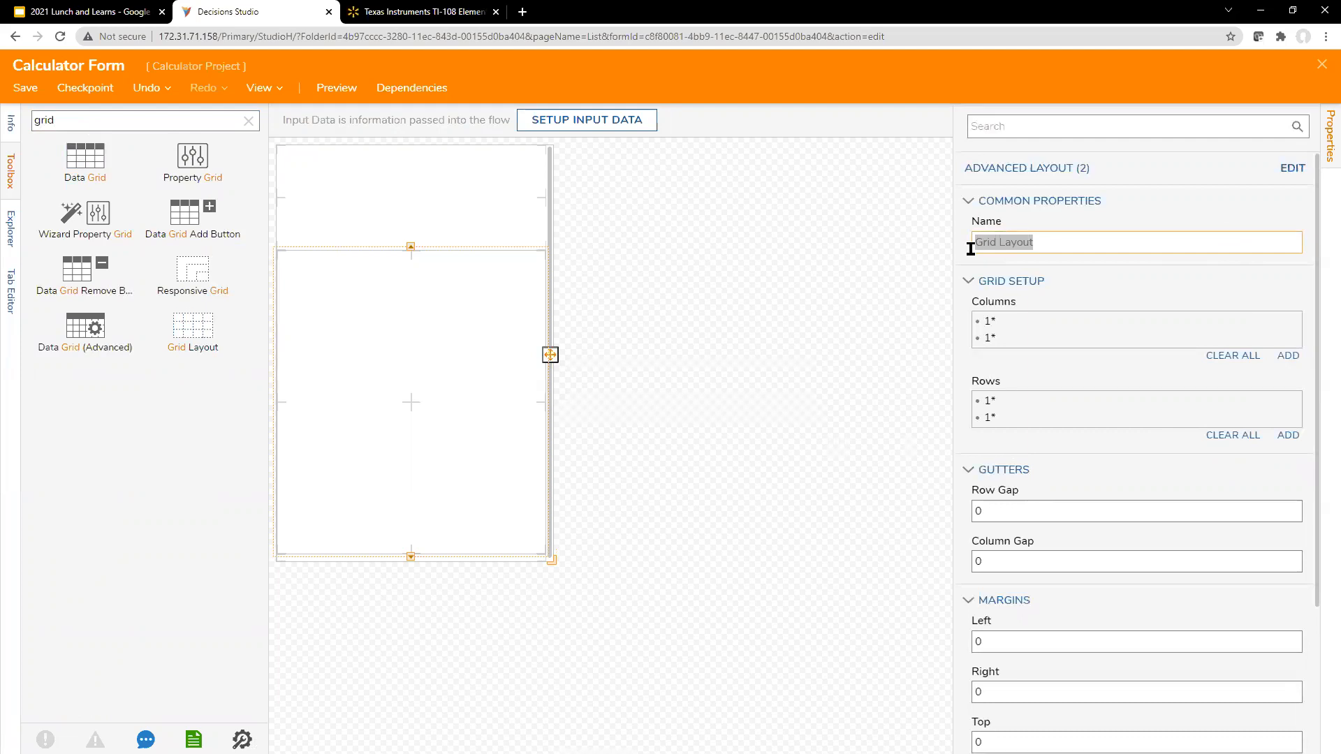
{"action": "left_click", "coordinate": [971, 249]}
{"action": "type", "text": "["}
{"action": "type", "text": "]"}
{"action": "key", "text": "BackSpace"}
{"action": "key", "text": "Left"}
{"action": "key", "text": "Left"}
{"action": "key", "text": "Left"}
{"action": "type", "text": "Buto"}
{"action": "key", "text": "BackSpace"}
{"action": "type", "text": "tons"}
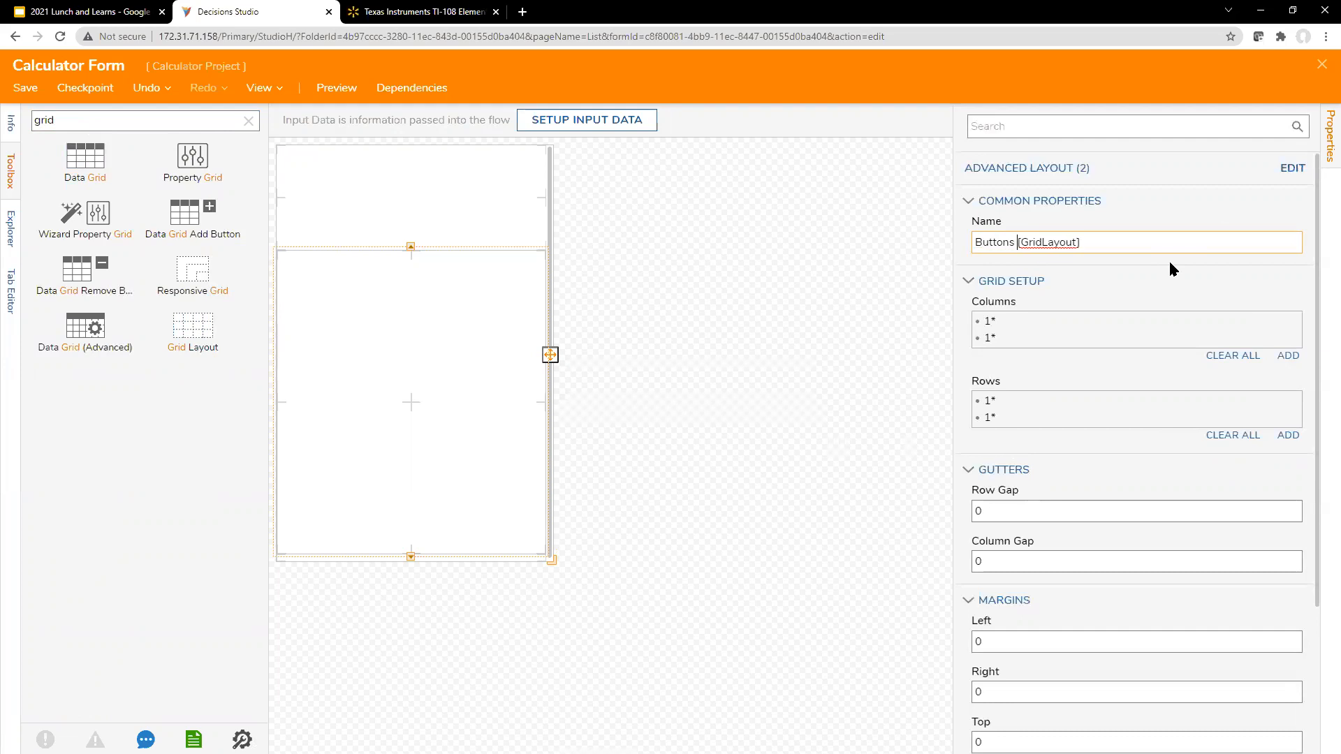
{"action": "left_click", "coordinate": [621, 419]}
Step: Open the Buttons grid's advanced layout and replace its columns with 50, 50, 50, 25 and 50
{"action": "left_click", "coordinate": [487, 358]}
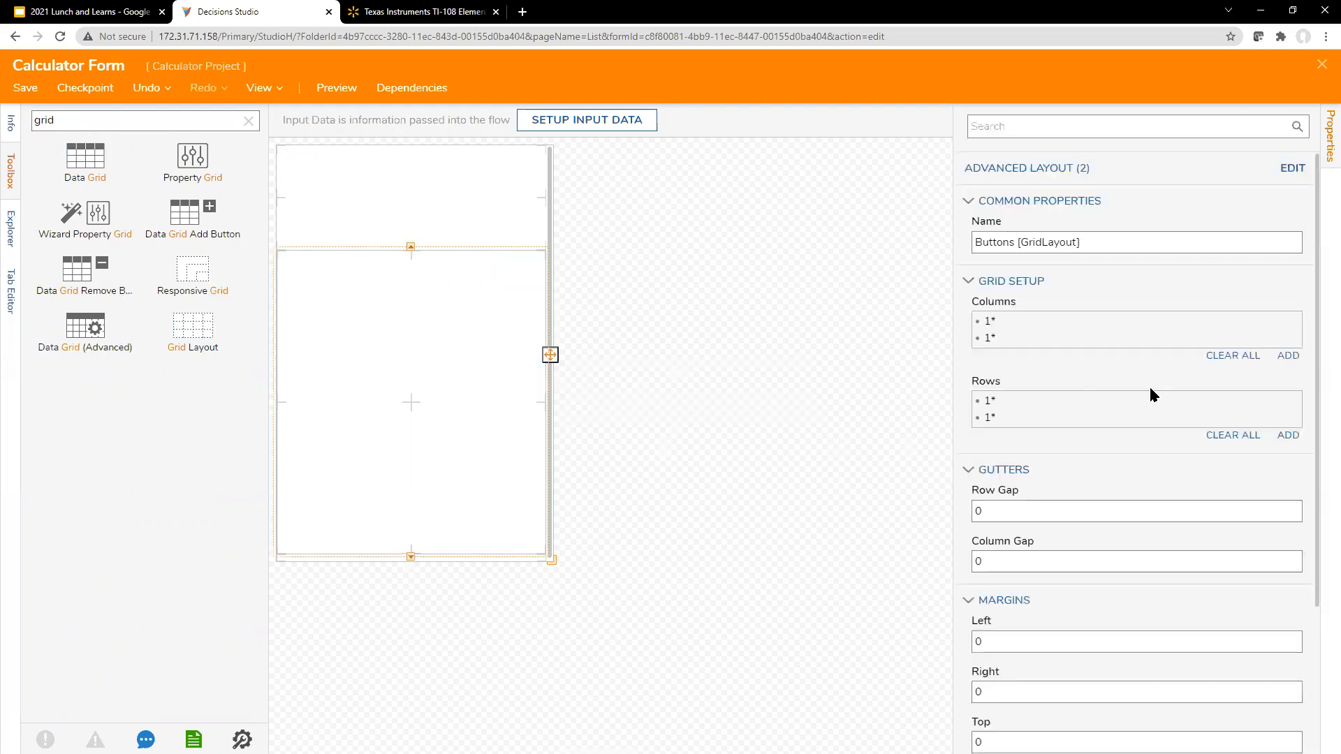
{"action": "left_click", "coordinate": [1293, 170]}
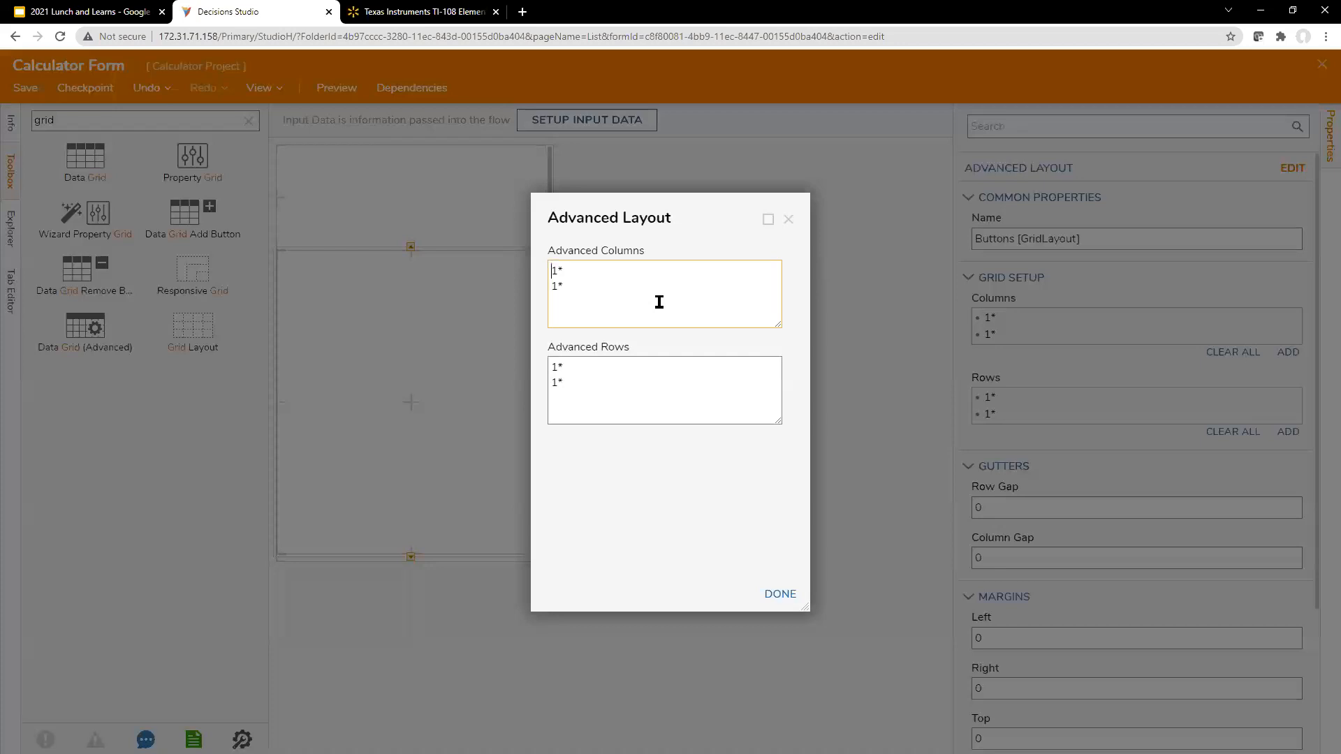
{"action": "left_click_drag", "start_coordinate": [613, 314], "coordinate": [431, 184]}
{"action": "type", "text": "50"}
{"action": "key", "text": "Return"}
{"action": "type", "text": "50"}
{"action": "key", "text": "Return"}
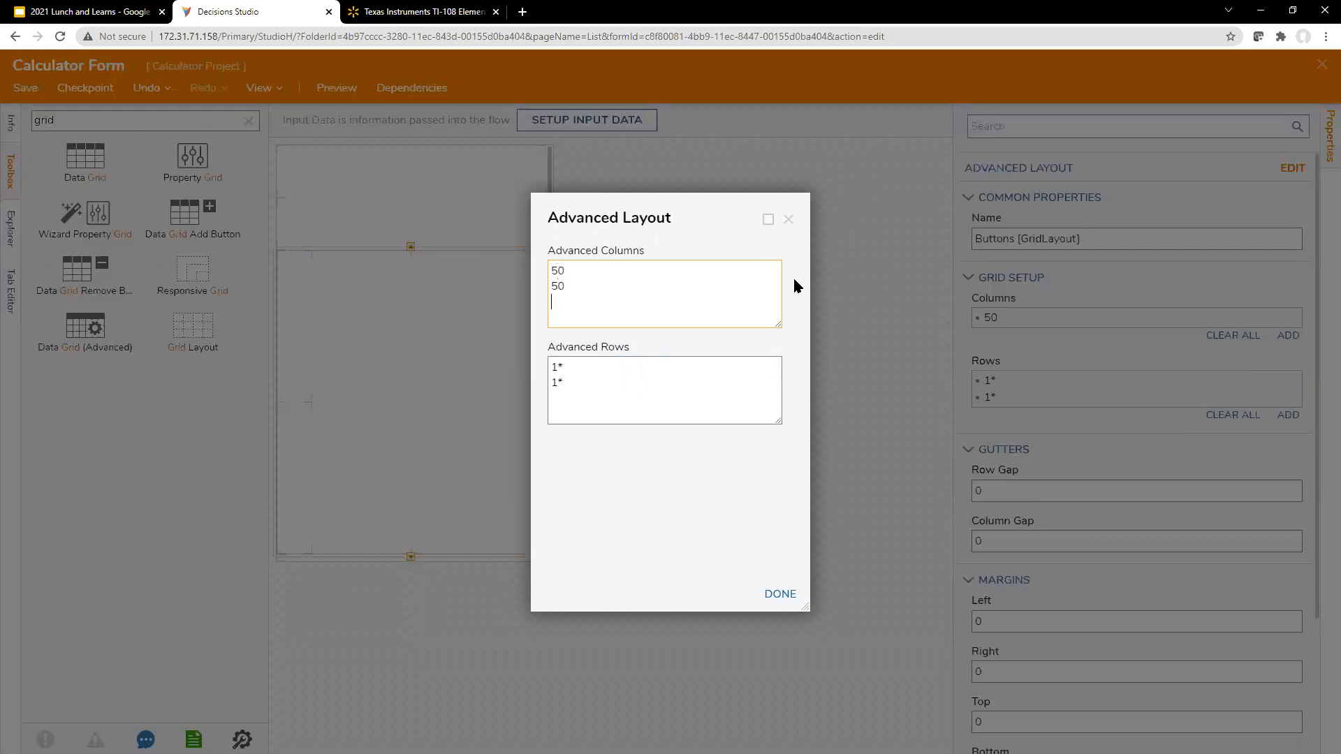
{"action": "type", "text": "50 "}
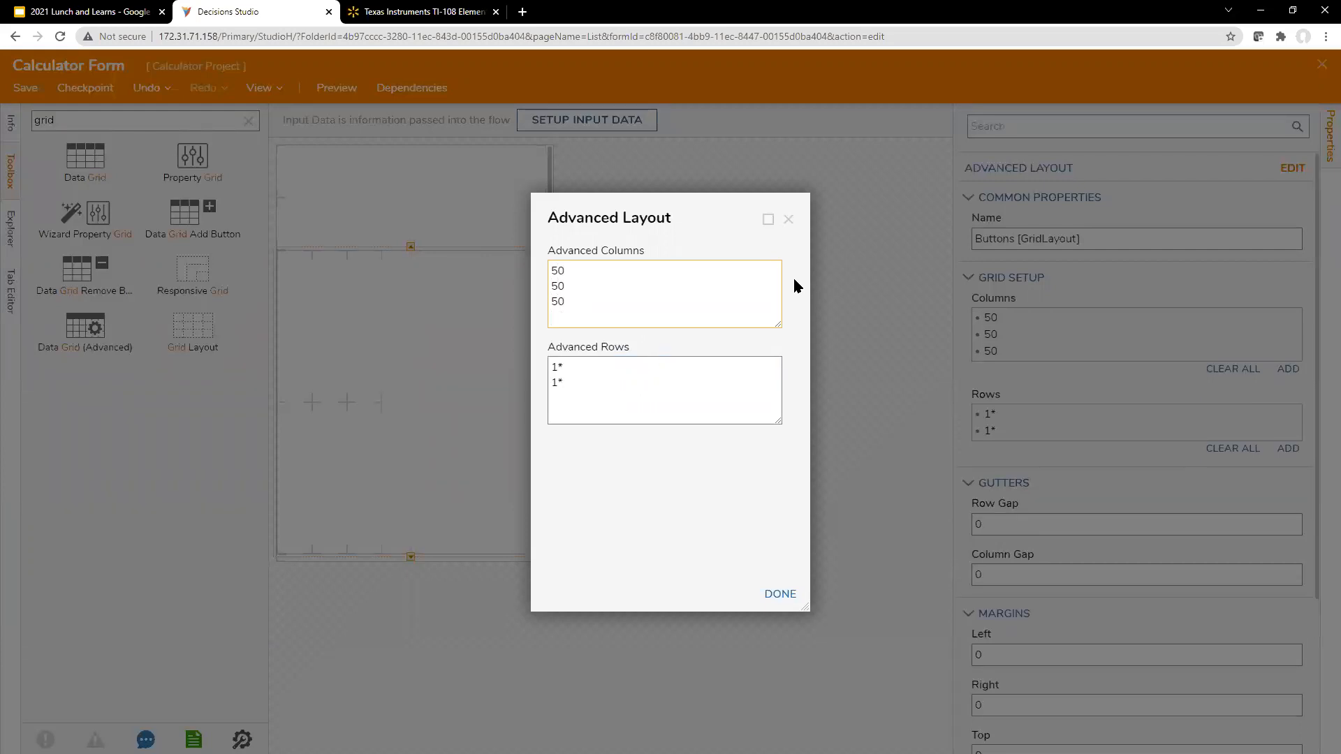
{"action": "type", "text": "25"}
{"action": "key", "text": "Return"}
{"action": "type", "text": "50"}
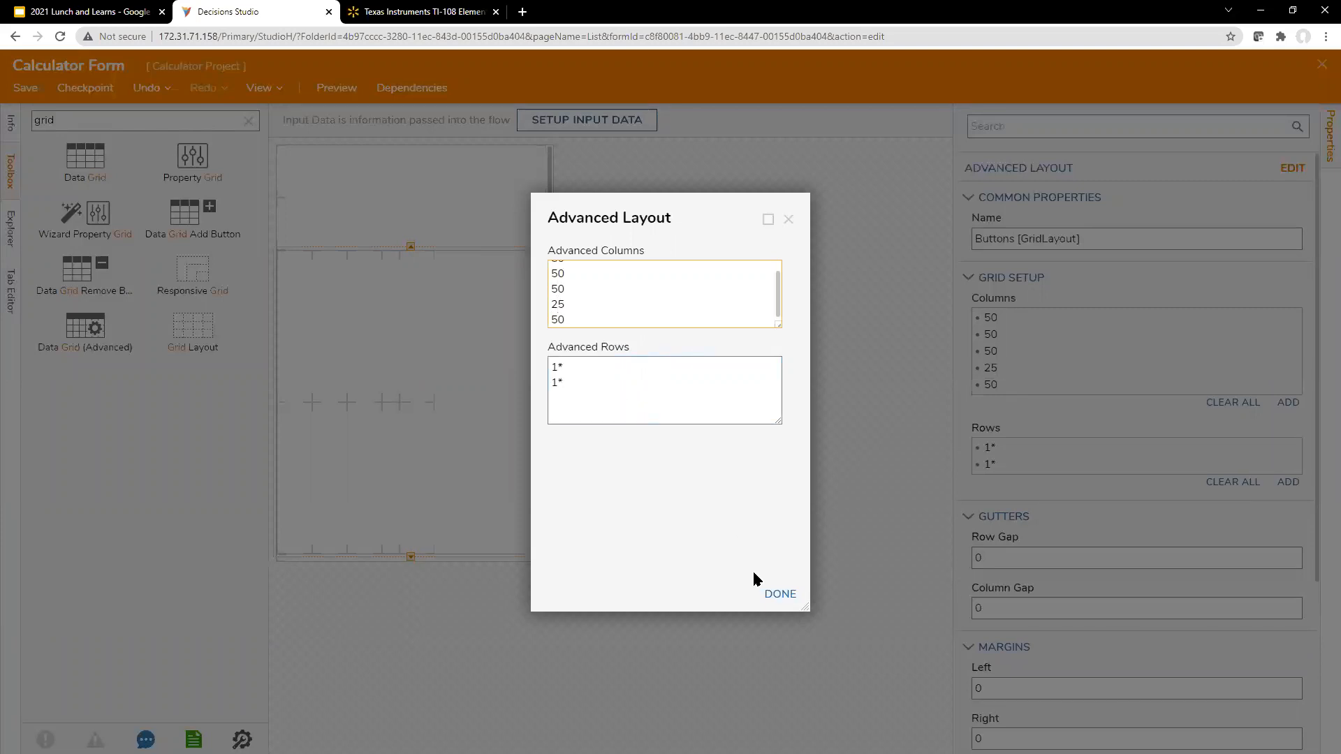
Step: Replace the Buttons grid's 25 column with a flexible 1* column
{"action": "left_click_drag", "start_coordinate": [673, 215], "coordinate": [987, 211]}
{"action": "left_click", "coordinate": [950, 312]}
{"action": "scroll", "coordinate": [950, 312], "scroll_direction": "up", "scroll_amount": 1}
{"action": "left_click_drag", "start_coordinate": [921, 315], "coordinate": [775, 300]}
{"action": "left_click", "coordinate": [905, 313]}
{"action": "scroll", "coordinate": [905, 313], "scroll_direction": "down", "scroll_amount": 1}
{"action": "left_click_drag", "start_coordinate": [893, 298], "coordinate": [841, 299]}
{"action": "type", "text": "1*"}
{"action": "left_click", "coordinate": [922, 478]}
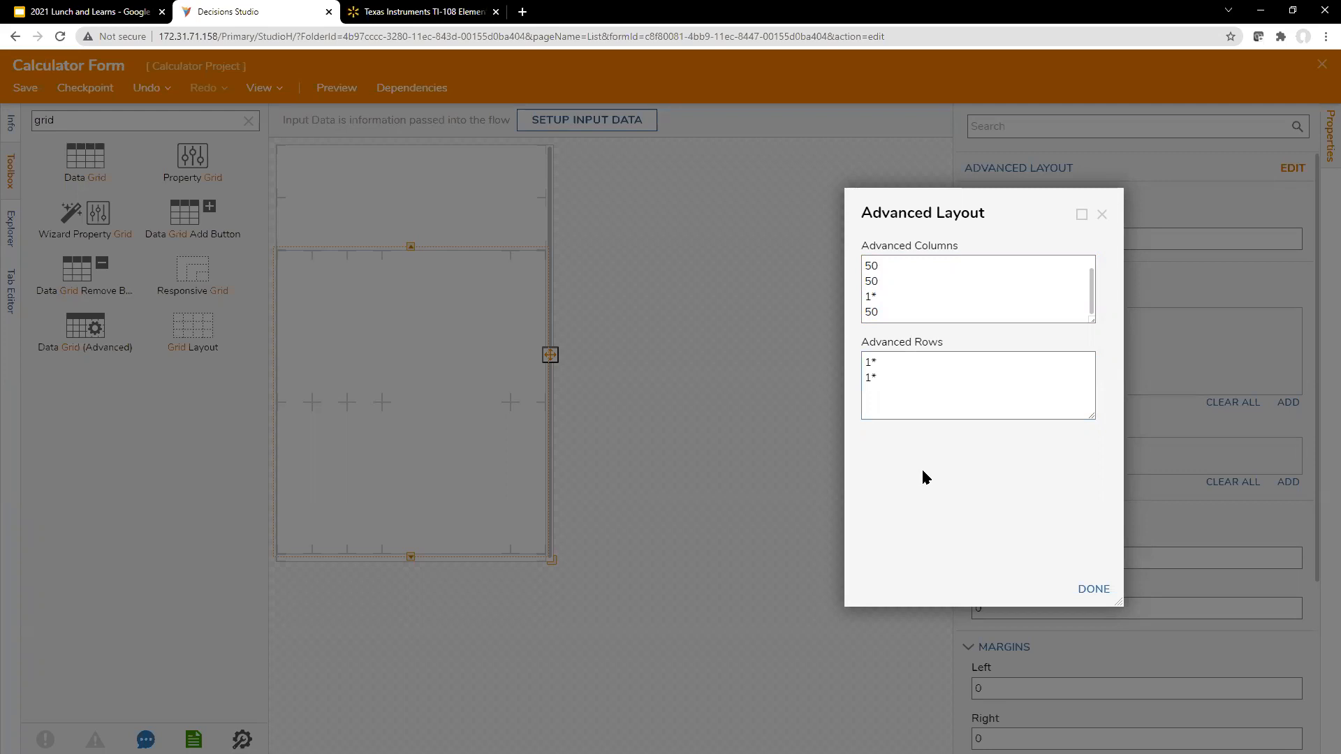
Step: Set the Buttons grid's four 50 columns to 75 each, keeping the 1* spacer column
{"action": "left_click_drag", "start_coordinate": [936, 209], "coordinate": [890, 218]}
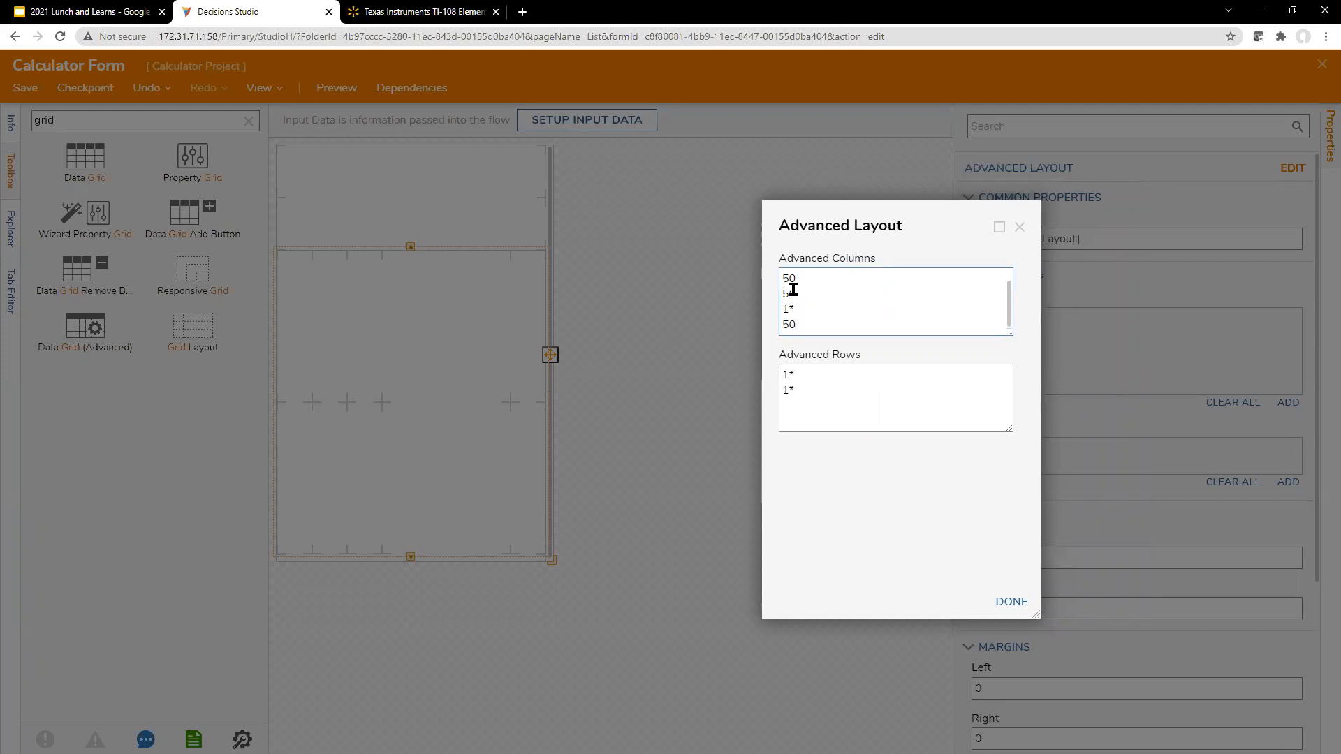
{"action": "left_click_drag", "start_coordinate": [799, 281], "coordinate": [764, 280]}
{"action": "left_click", "coordinate": [838, 288]}
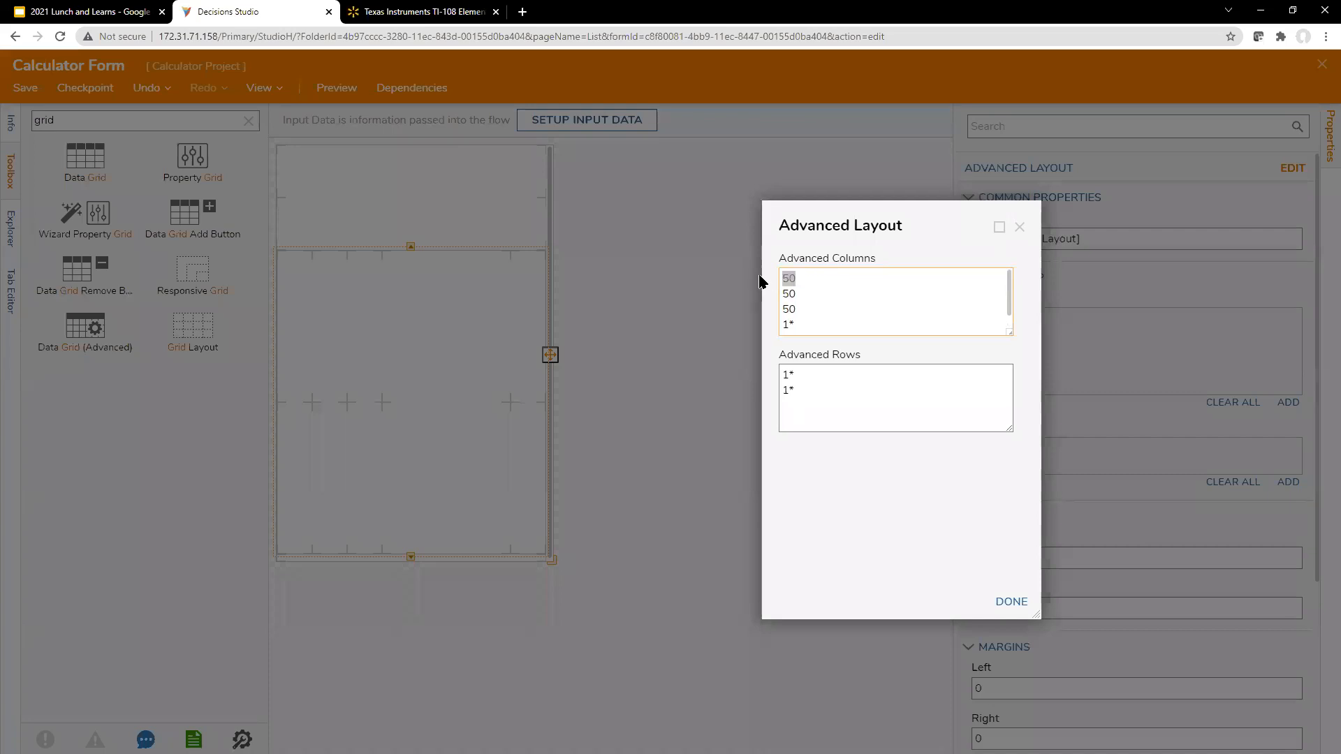
{"action": "type", "text": "75"}
{"action": "left_click_drag", "start_coordinate": [813, 294], "coordinate": [728, 335]}
{"action": "type", "text": "75 75"}
{"action": "scroll", "coordinate": [847, 301], "scroll_direction": "down", "scroll_amount": 1}
{"action": "type", "text": "75"}
{"action": "left_click", "coordinate": [900, 491]}
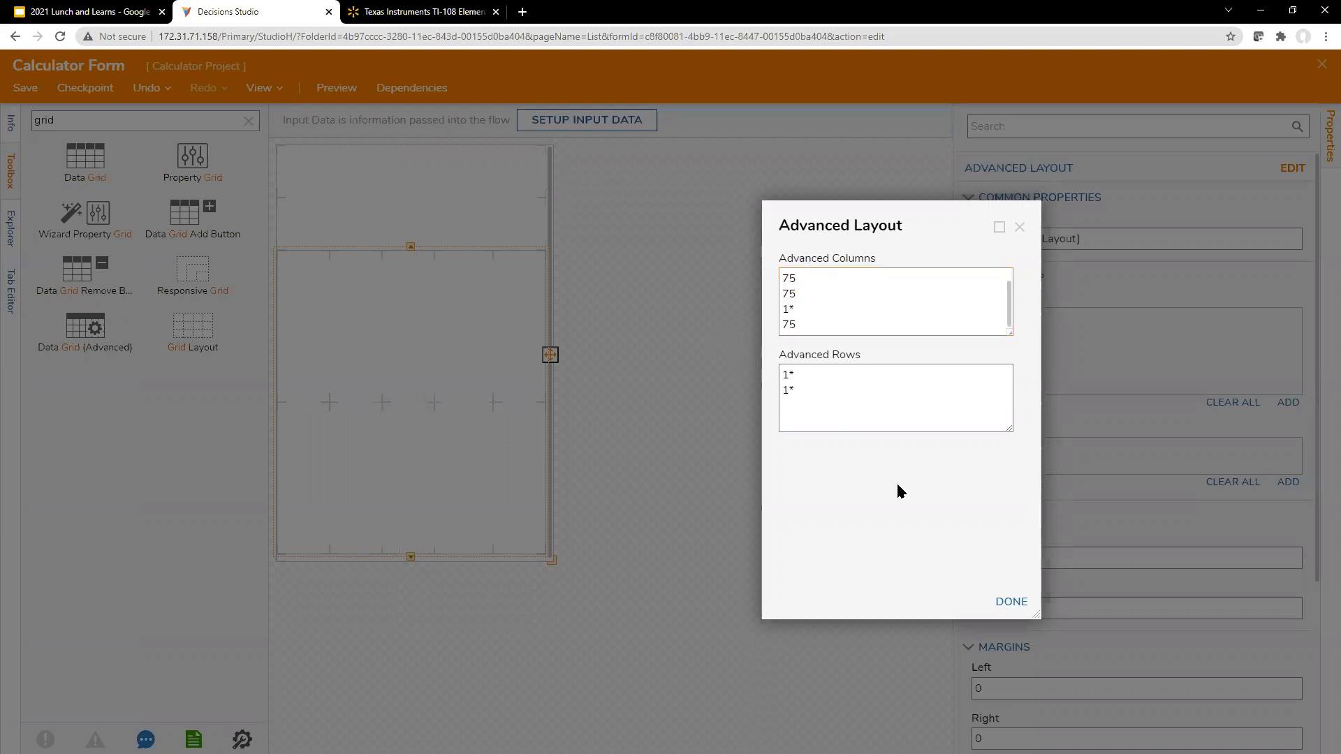
Step: Replace the Buttons grid's rows with six 1* rows and apply the advanced layout
{"action": "left_click_drag", "start_coordinate": [877, 389], "coordinate": [736, 354]}
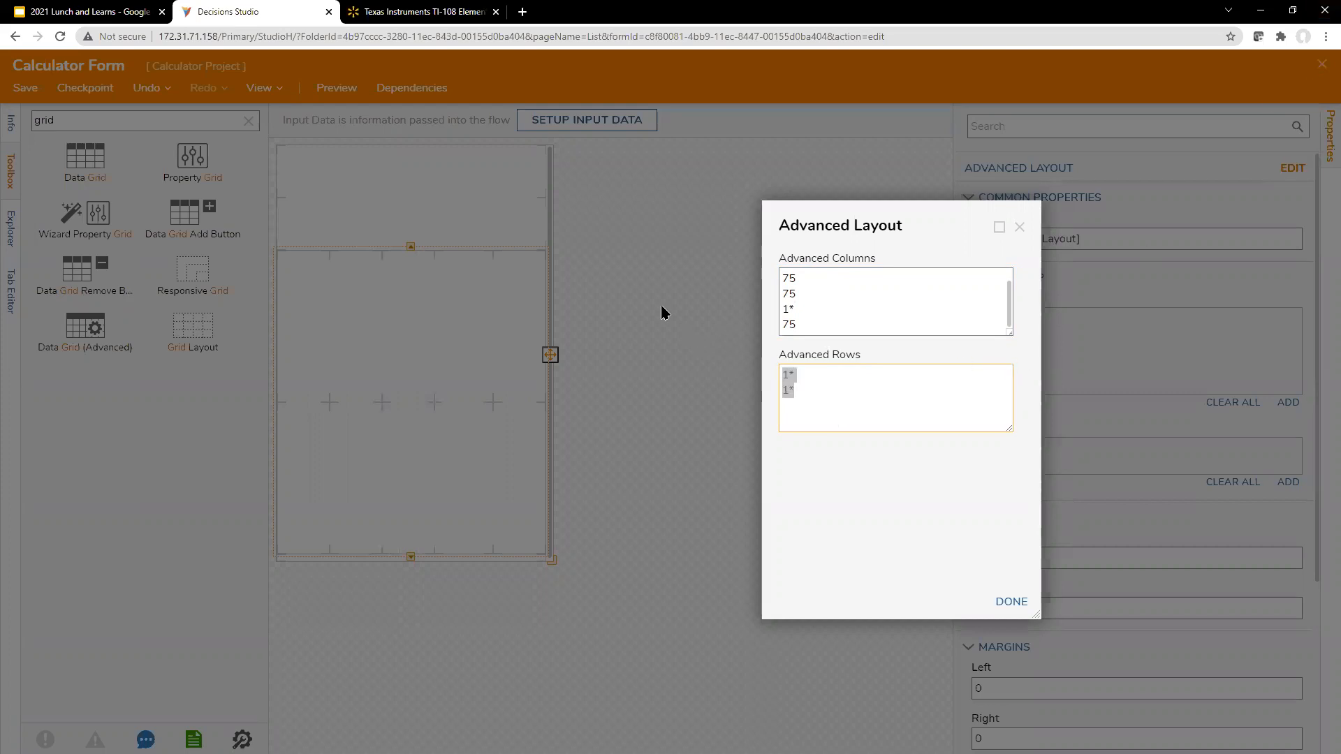
{"action": "type", "text": "1*"}
{"action": "key", "text": "Return"}
{"action": "type", "text": "1*"}
{"action": "key", "text": "Return"}
{"action": "type", "text": "1* 1*"}
{"action": "key", "text": "Return"}
{"action": "type", "text": "1*"}
{"action": "scroll", "coordinate": [824, 391], "scroll_direction": "up", "scroll_amount": 1}
{"action": "key", "text": "Down"}
{"action": "key", "text": "Down"}
{"action": "key", "text": "Down"}
{"action": "key", "text": "Return"}
{"action": "type", "text": "1*"}
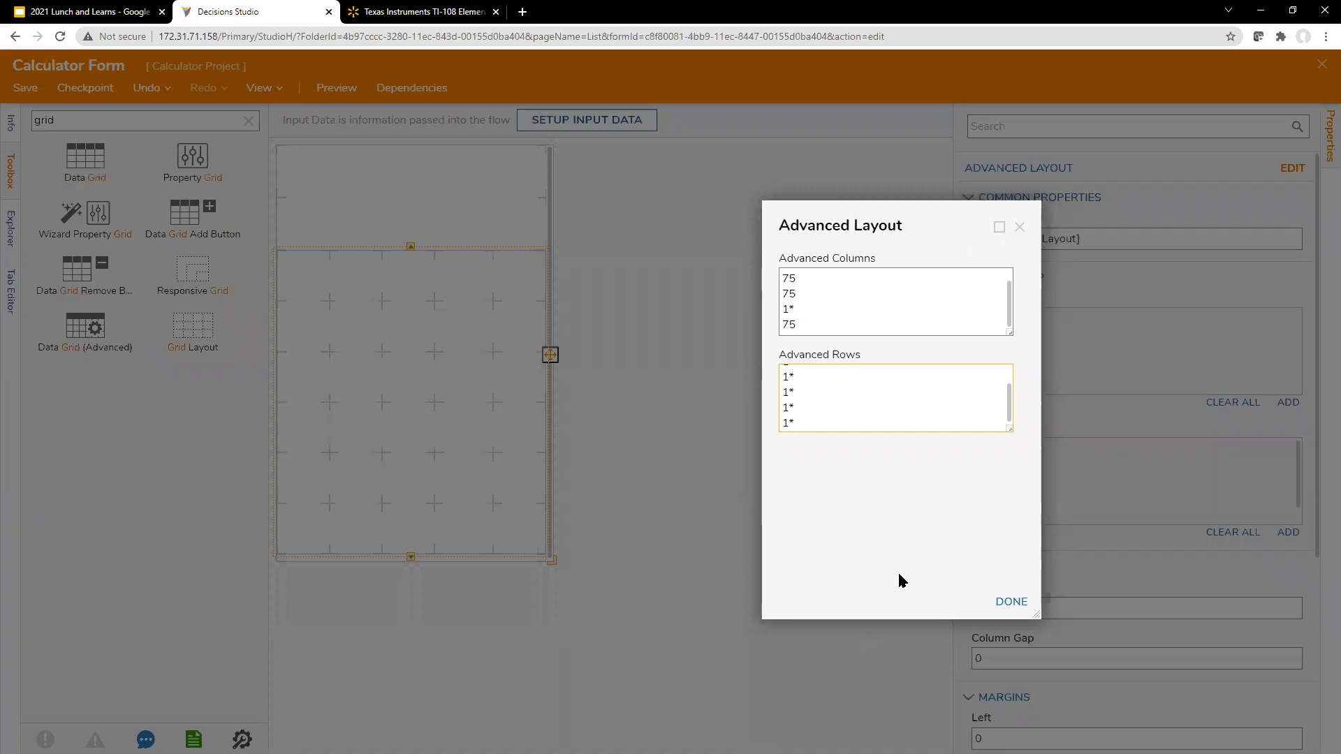
{"action": "left_click", "coordinate": [1010, 602]}
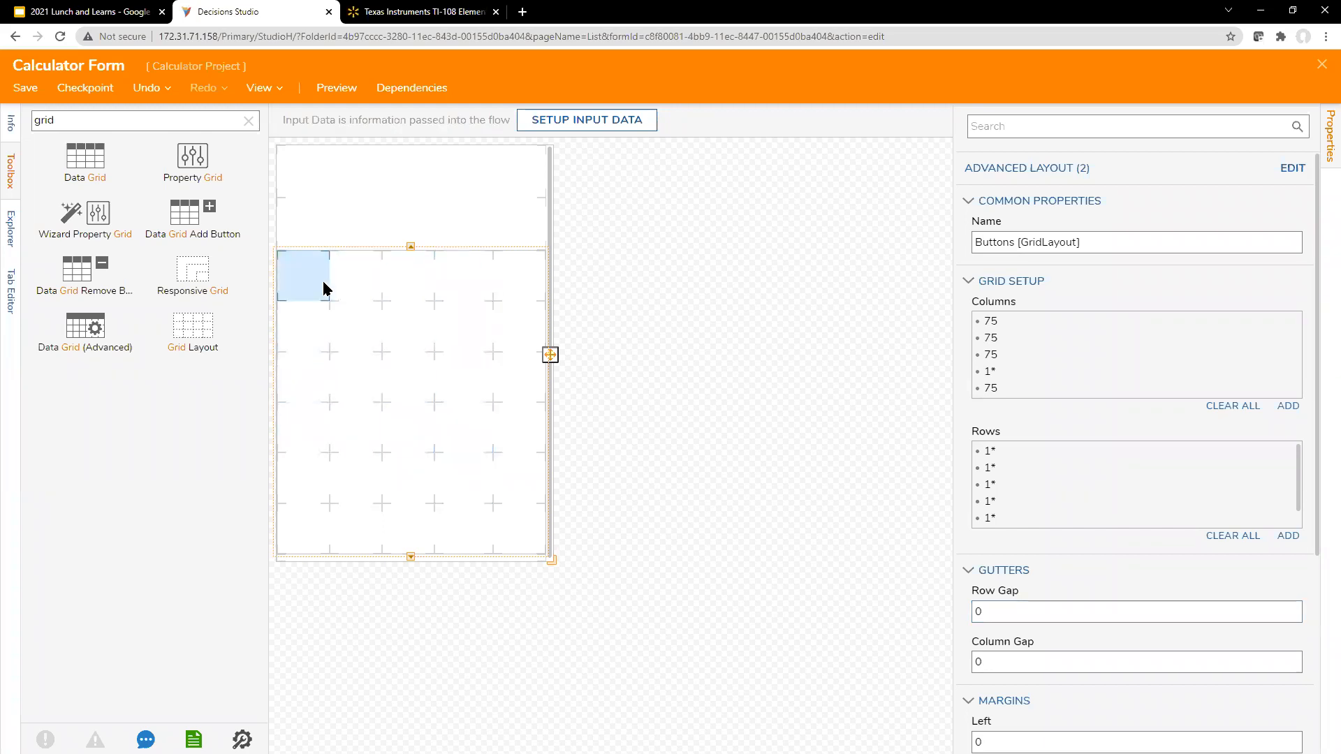
Step: Compare the TI-108 button arrangement on the product page with the Buttons grid's rows and columns
{"action": "left_click", "coordinate": [428, 13]}
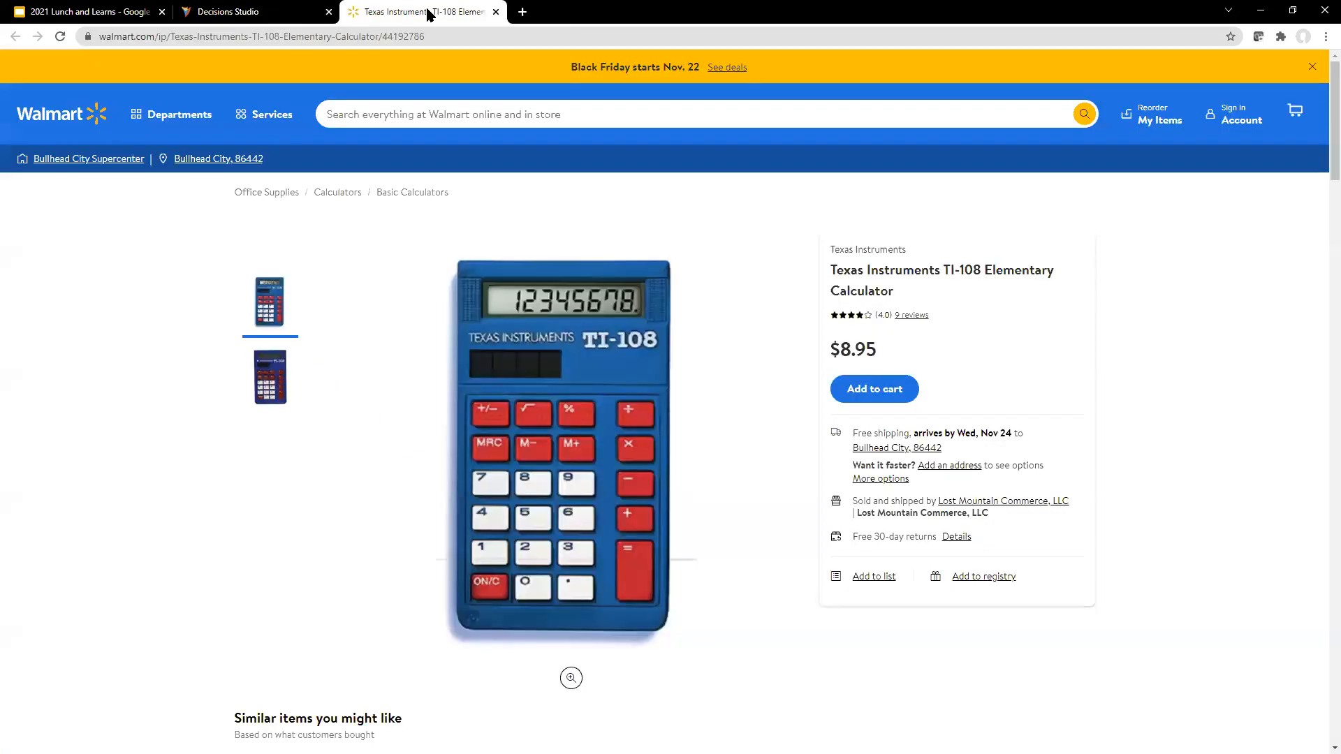
{"action": "left_click", "coordinate": [285, 11]}
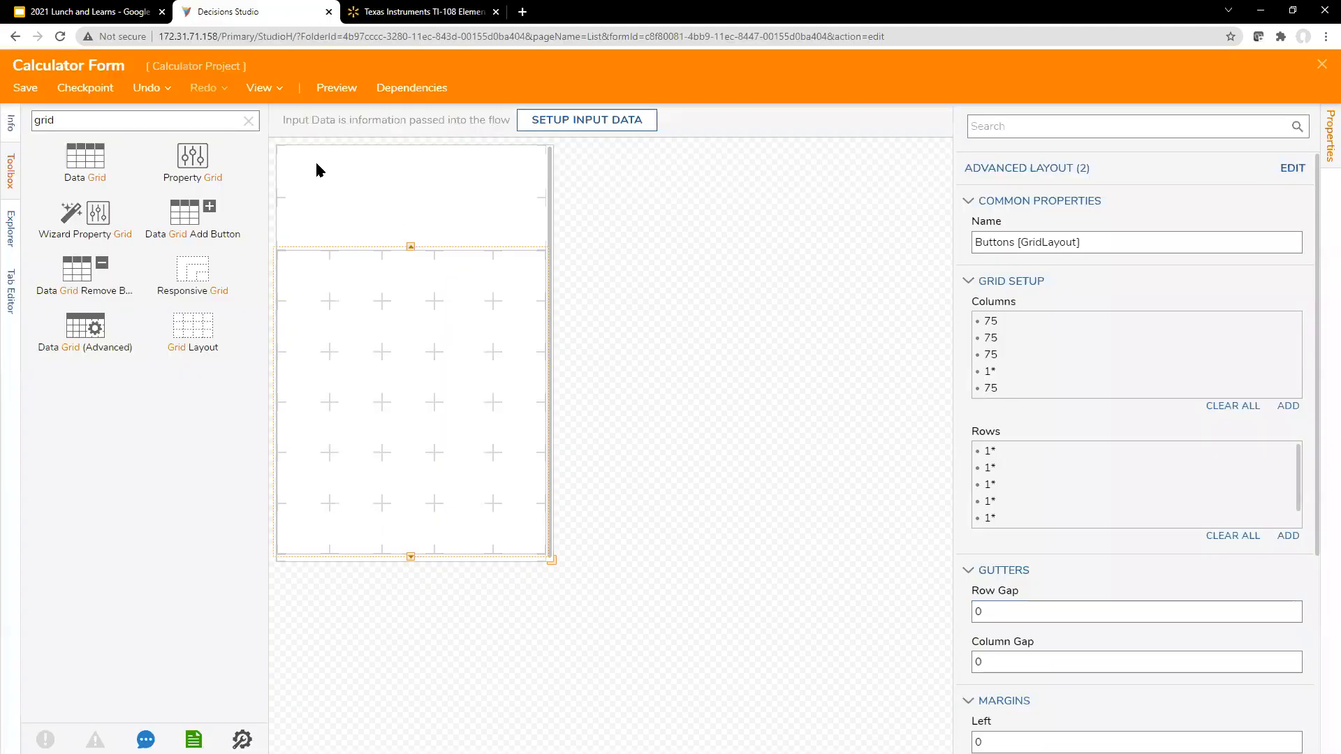
{"action": "scroll", "coordinate": [1012, 447], "scroll_direction": "down", "scroll_amount": 1}
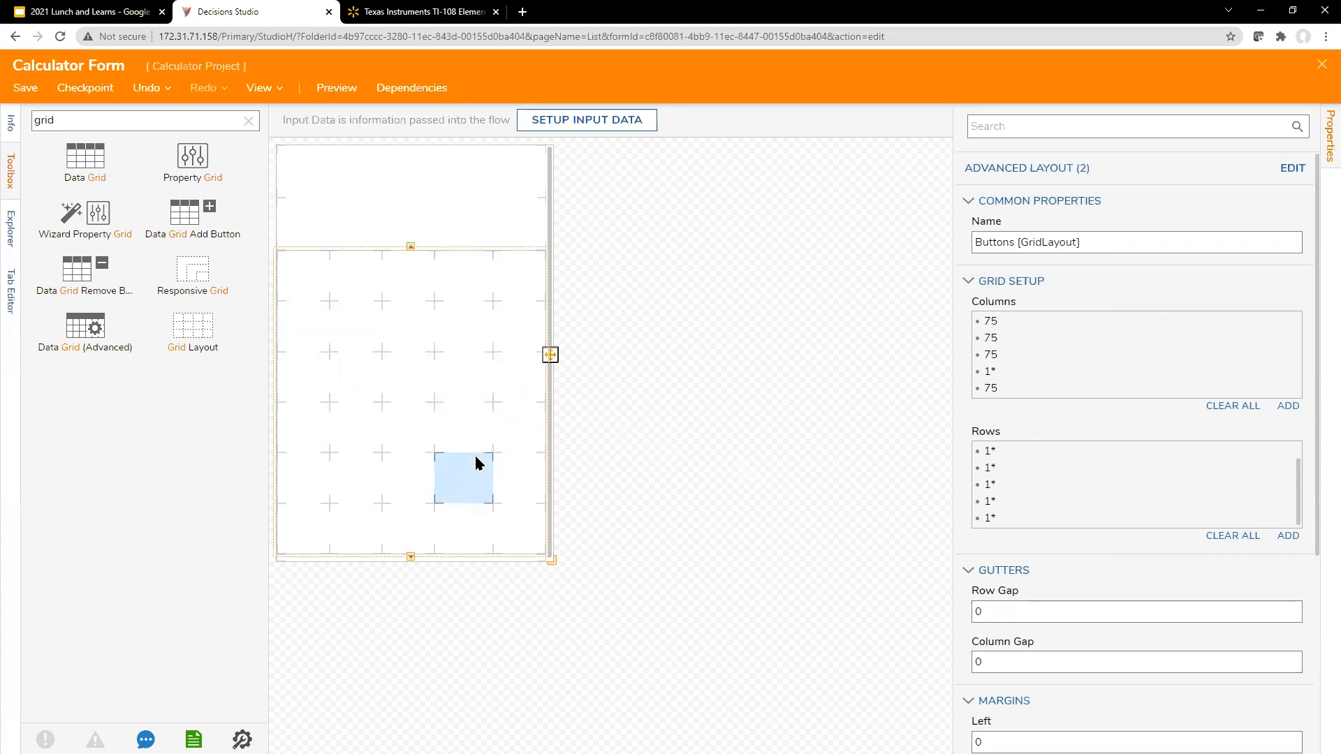
Step: Set the form surface's Designer Height to 500
{"action": "left_click", "coordinate": [715, 448]}
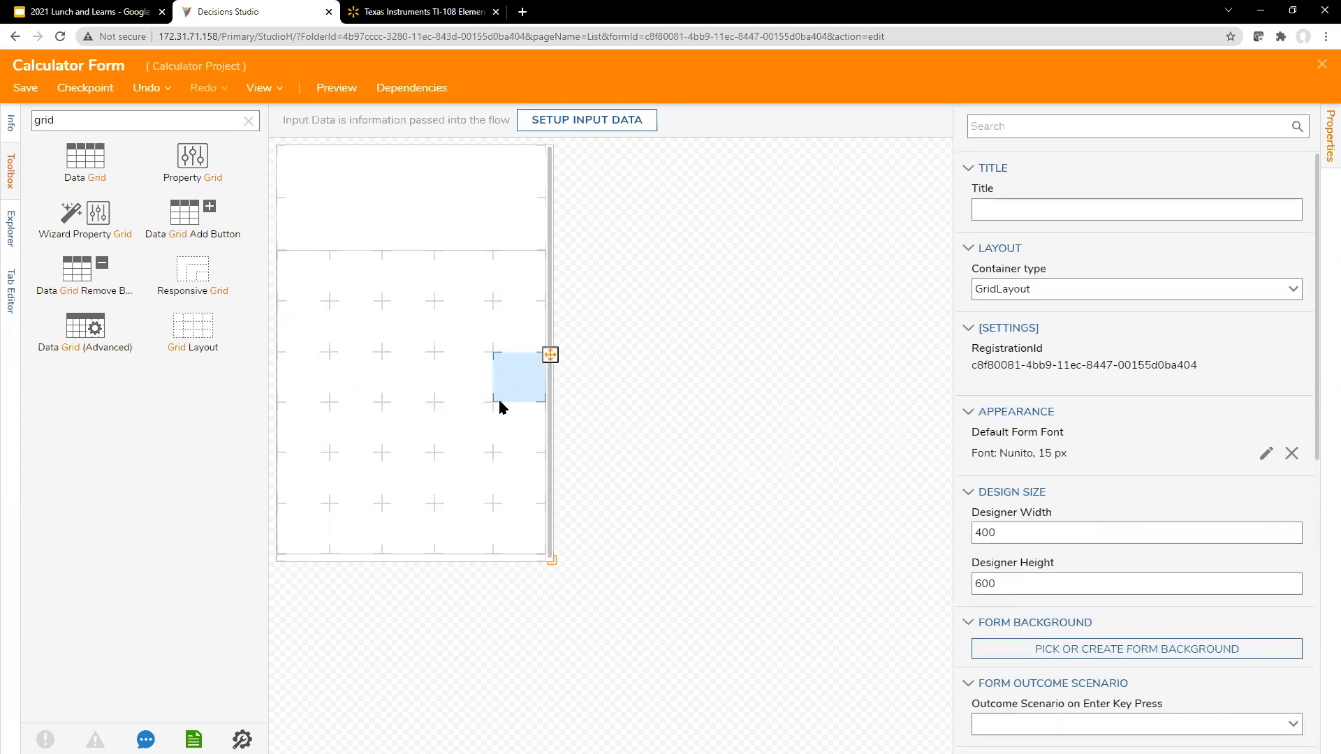
{"action": "scroll", "coordinate": [1053, 542], "scroll_direction": "down", "scroll_amount": 4}
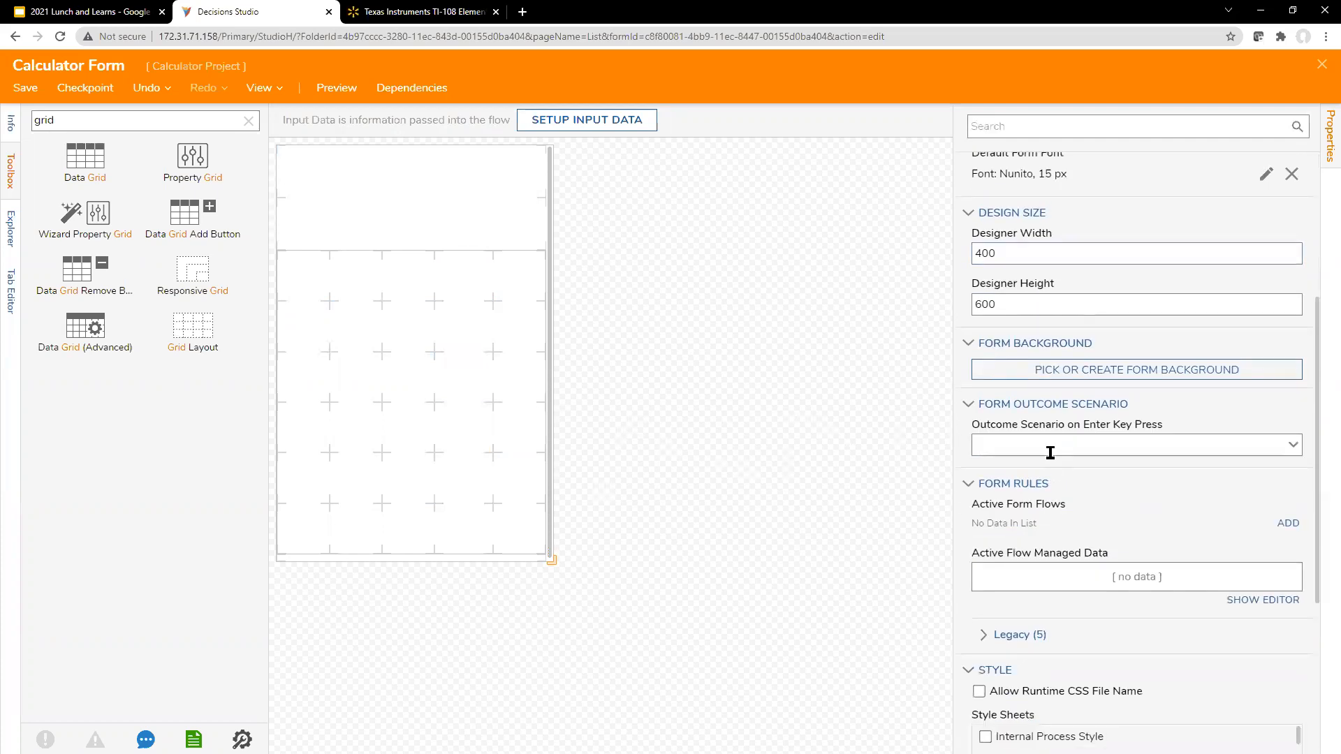
{"action": "double_click", "coordinate": [1009, 304]}
{"action": "type", "text": "50"}
{"action": "key", "text": "BackSpace"}
{"action": "type", "text": "00"}
{"action": "left_click", "coordinate": [781, 400]}
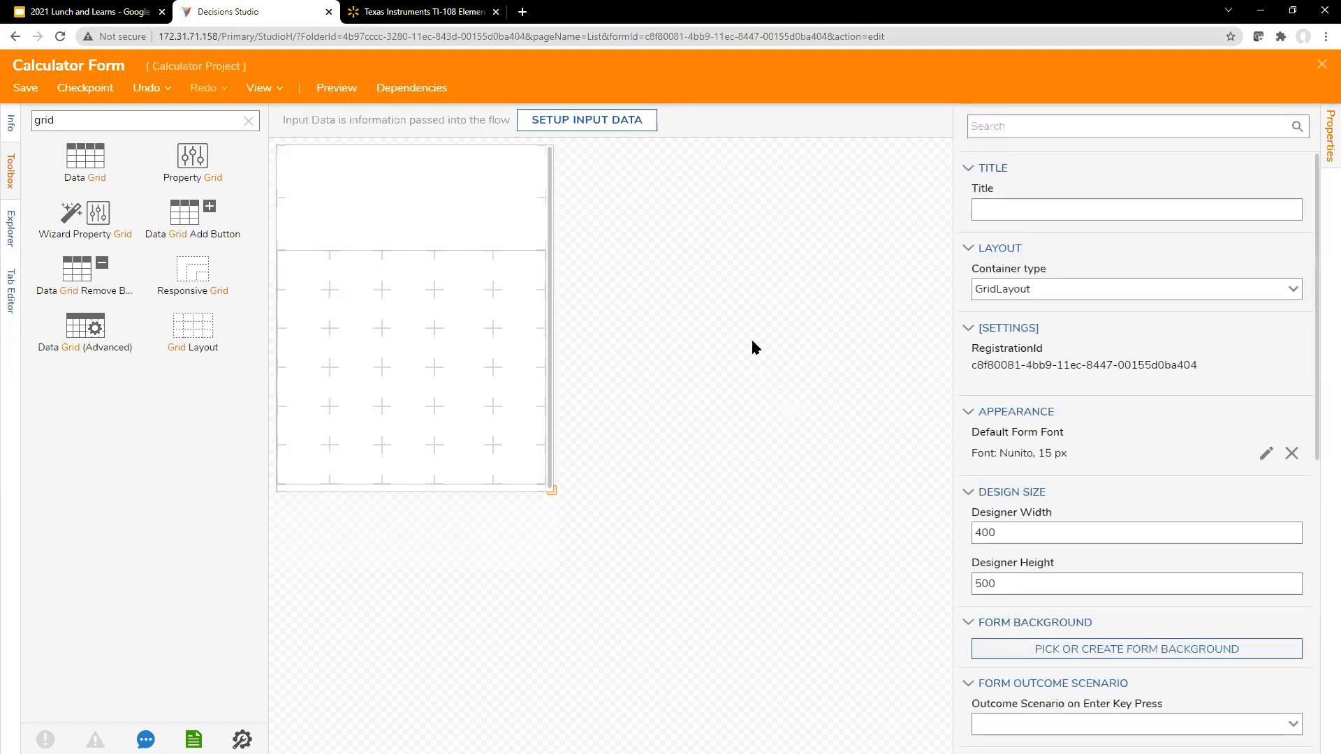
{"action": "left_click", "coordinate": [482, 309]}
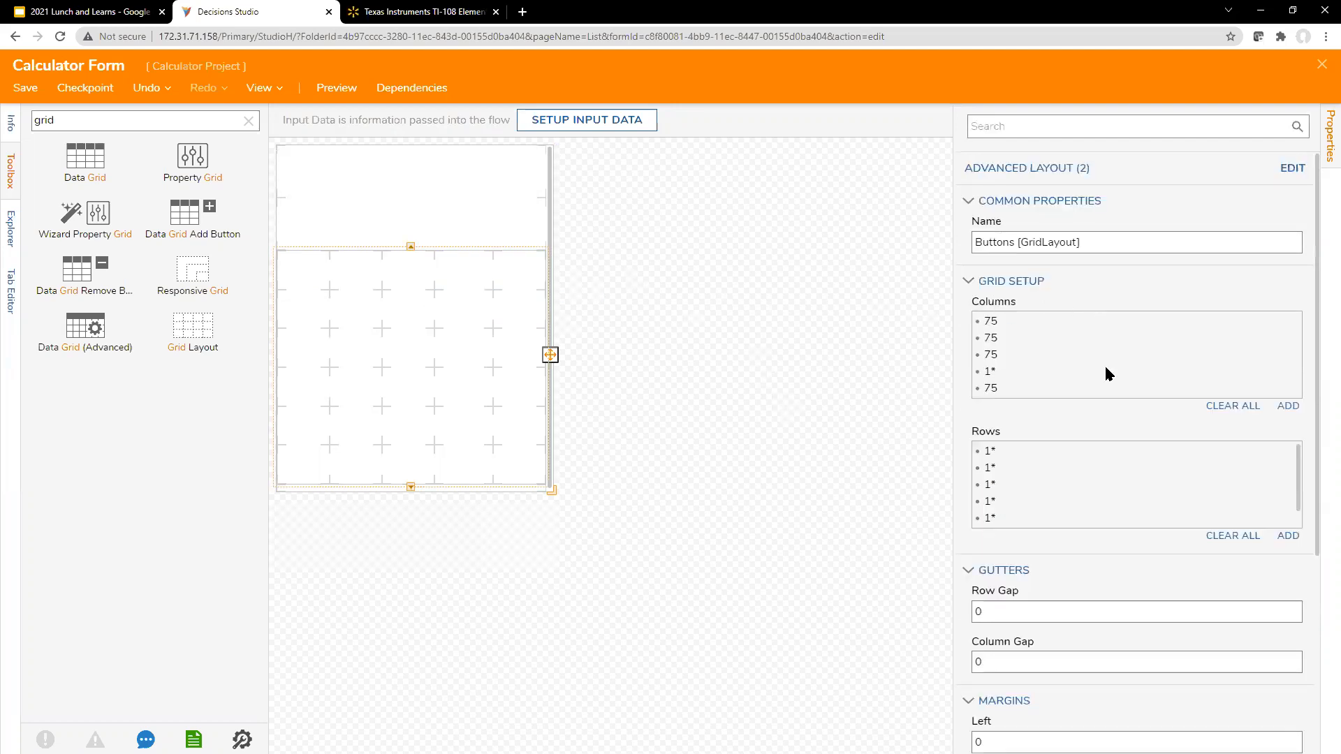
{"action": "scroll", "coordinate": [1107, 384], "scroll_direction": "down", "scroll_amount": 4}
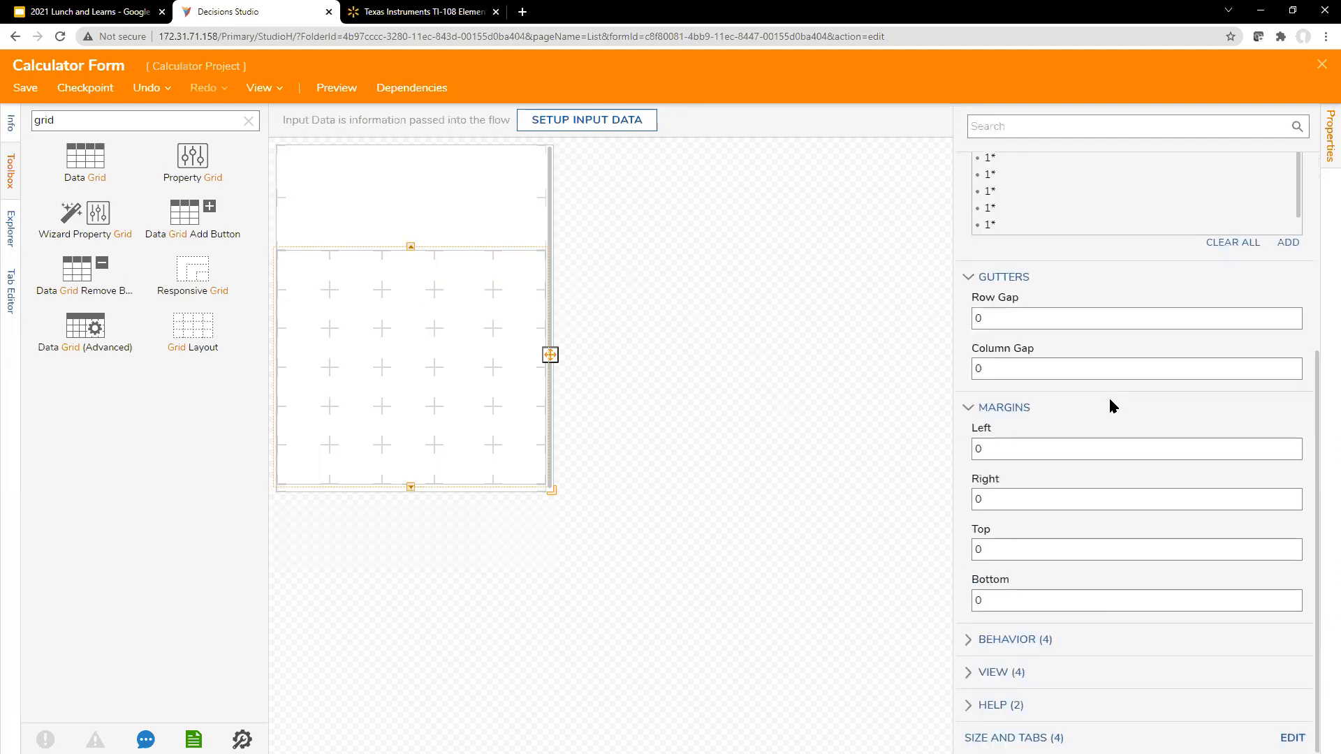
{"action": "left_click", "coordinate": [1020, 318]}
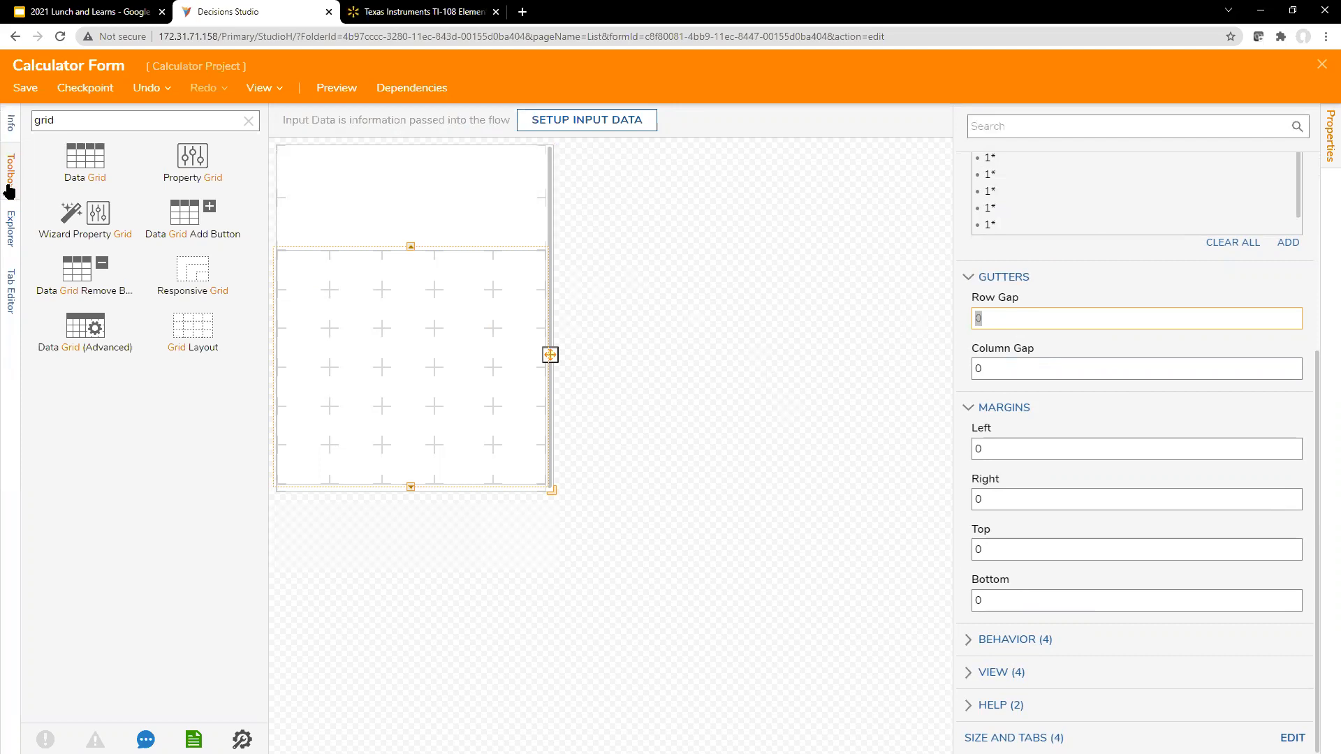
Step: Place six Event Buttons in the first three rows of the Buttons grid's first two columns
{"action": "left_click", "coordinate": [150, 117]}
{"action": "type", "text": "event"}
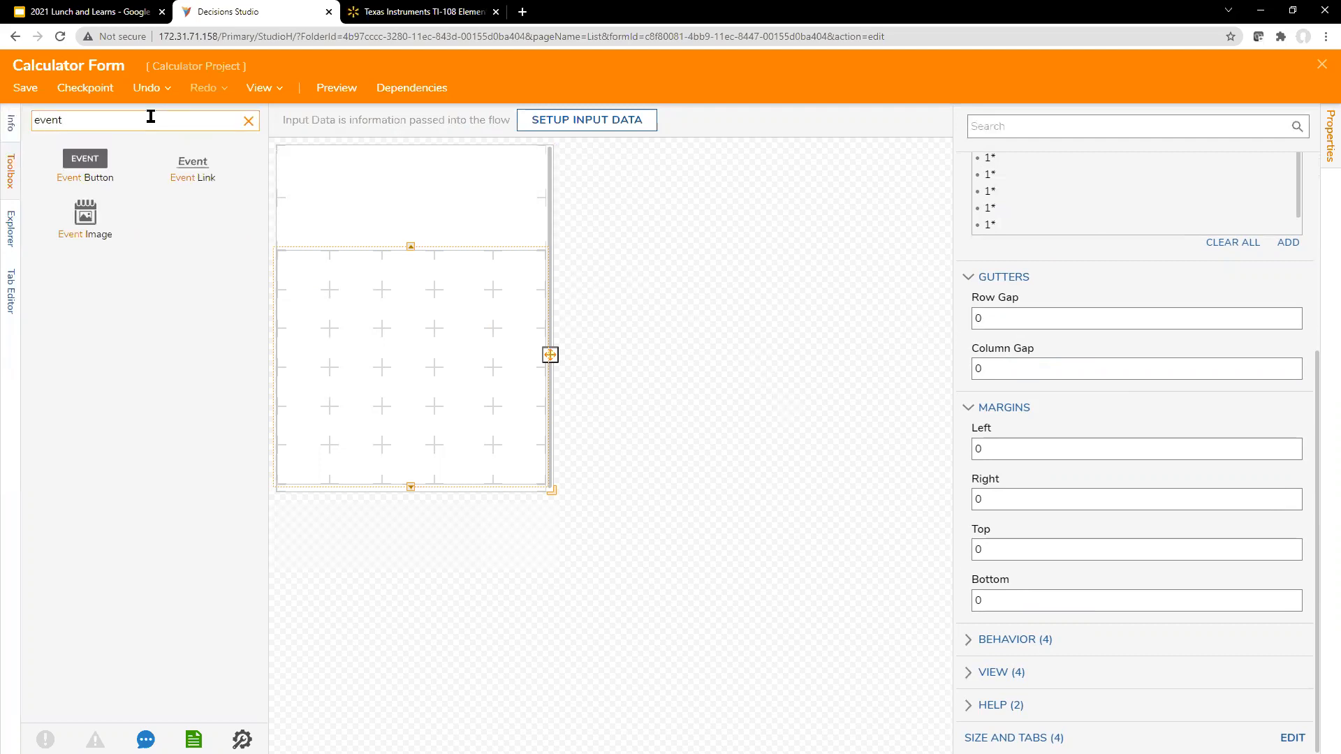
{"action": "left_click_drag", "start_coordinate": [97, 158], "coordinate": [304, 272]}
{"action": "left_click_drag", "start_coordinate": [88, 160], "coordinate": [300, 358]}
{"action": "left_click", "coordinate": [799, 376]}
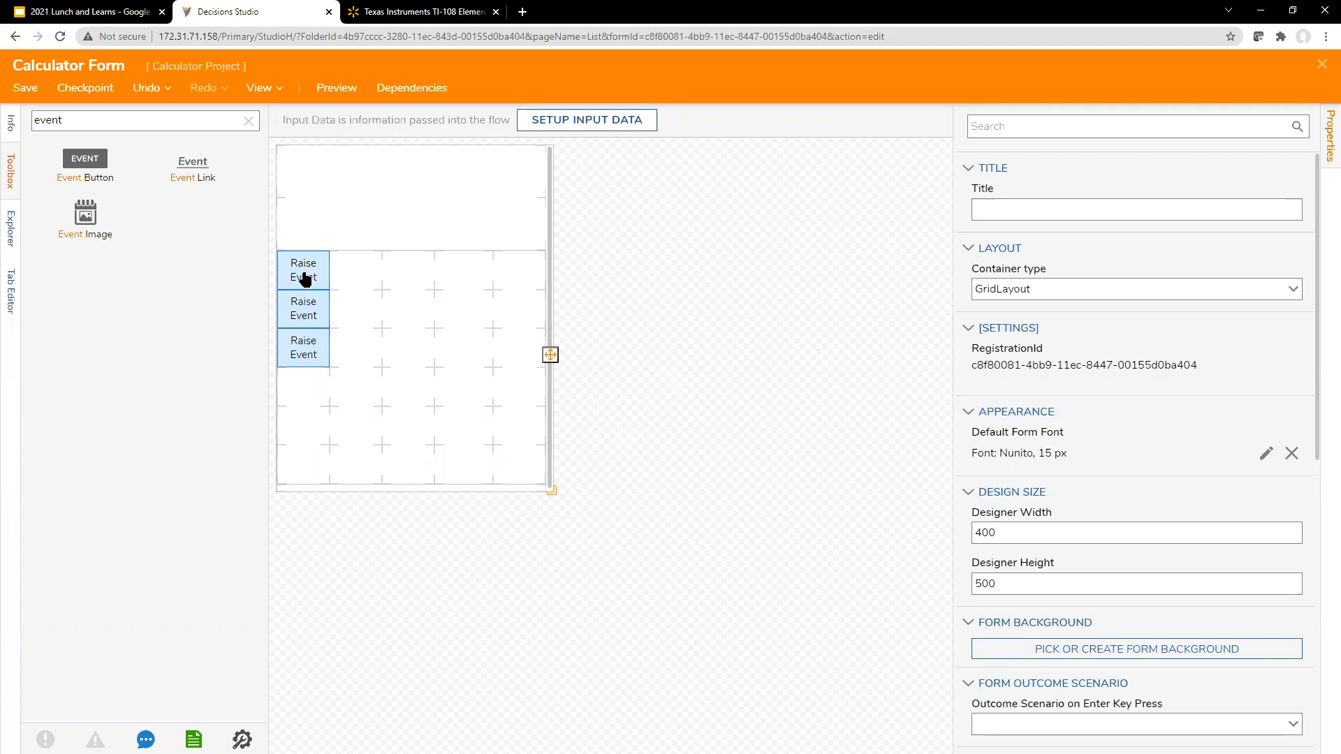
{"action": "left_click", "coordinate": [339, 275]}
{"action": "left_click_drag", "start_coordinate": [85, 159], "coordinate": [355, 347]}
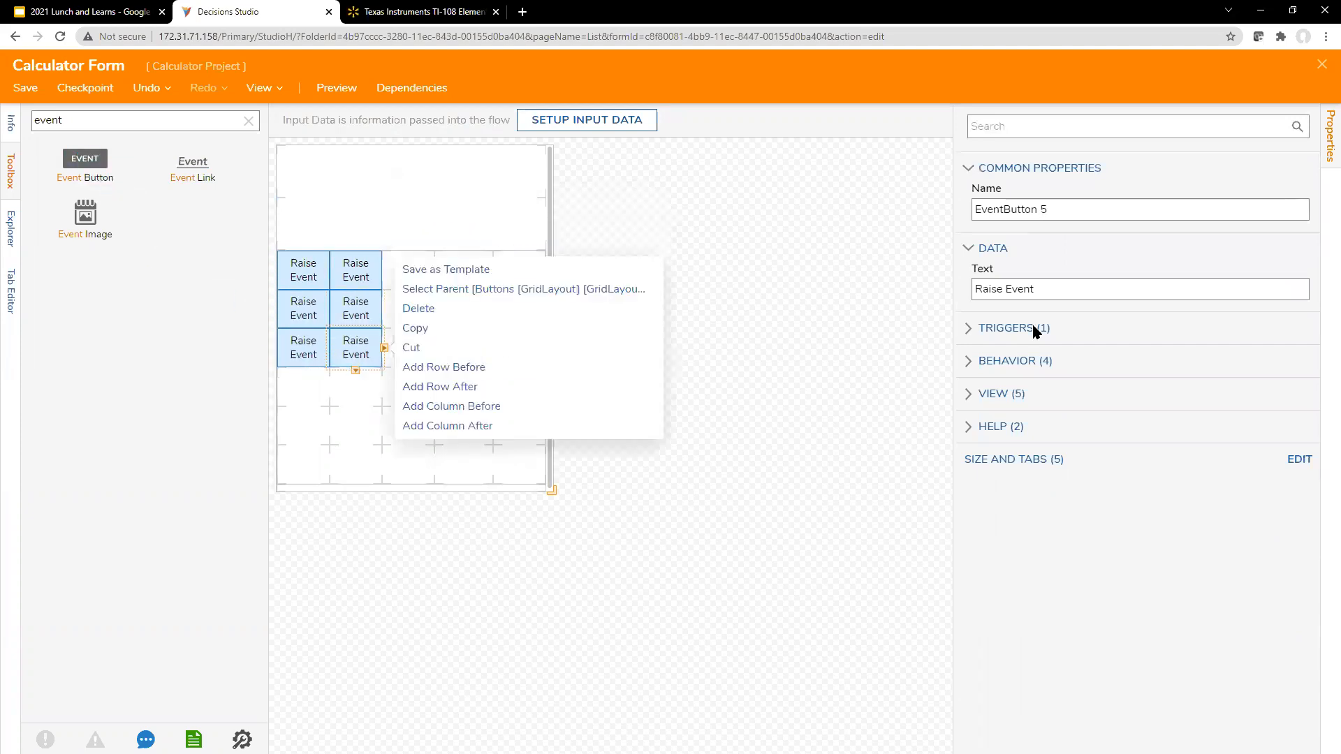
{"action": "left_click", "coordinate": [823, 328]}
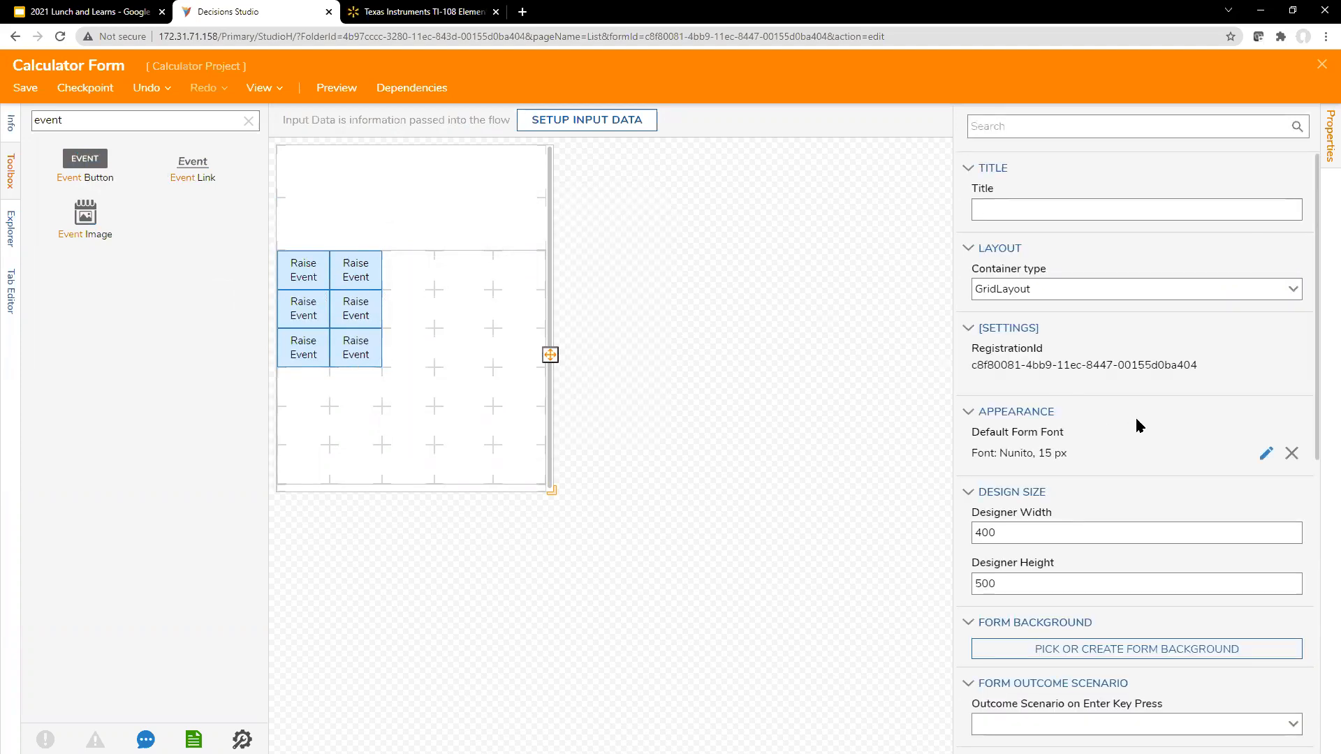
Step: Set both the Row Gap and the Column Gap of the Buttons grid to 5
{"action": "scroll", "coordinate": [1201, 384], "scroll_direction": "down", "scroll_amount": 4}
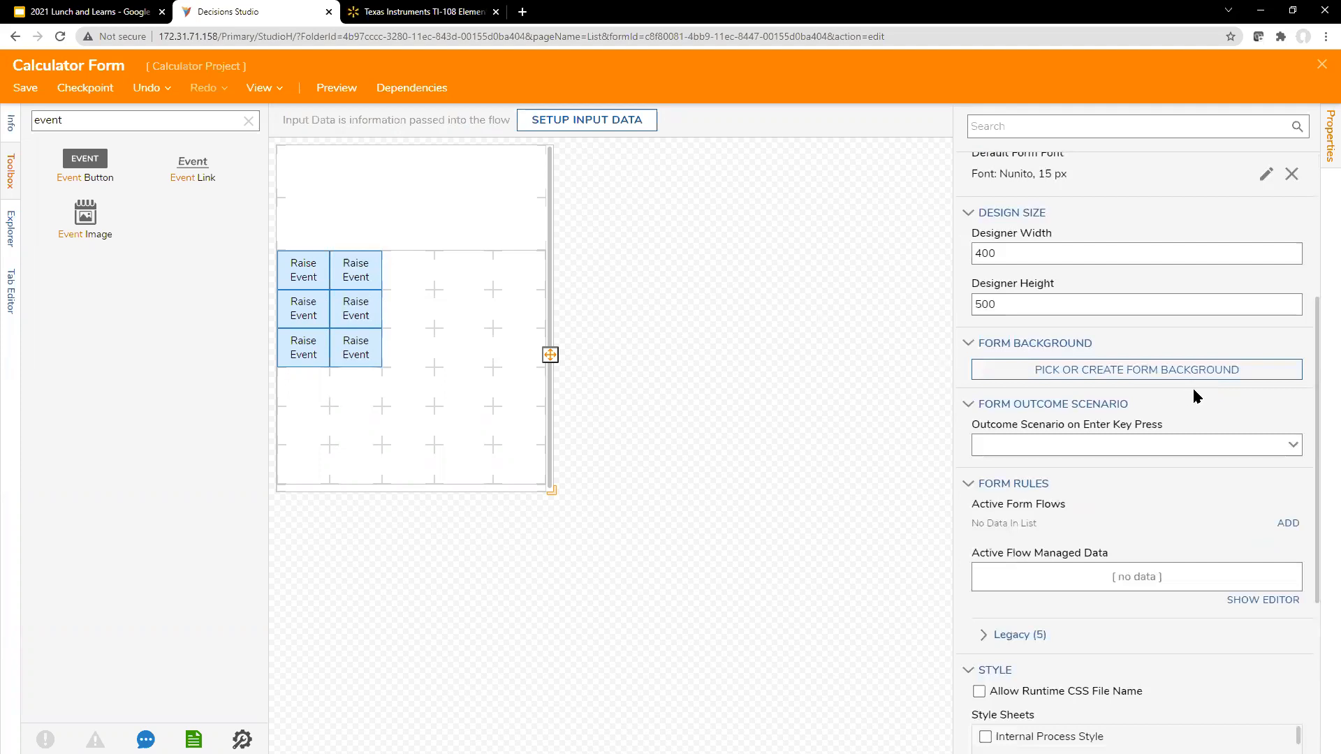
{"action": "scroll", "coordinate": [1194, 395], "scroll_direction": "down", "scroll_amount": 4}
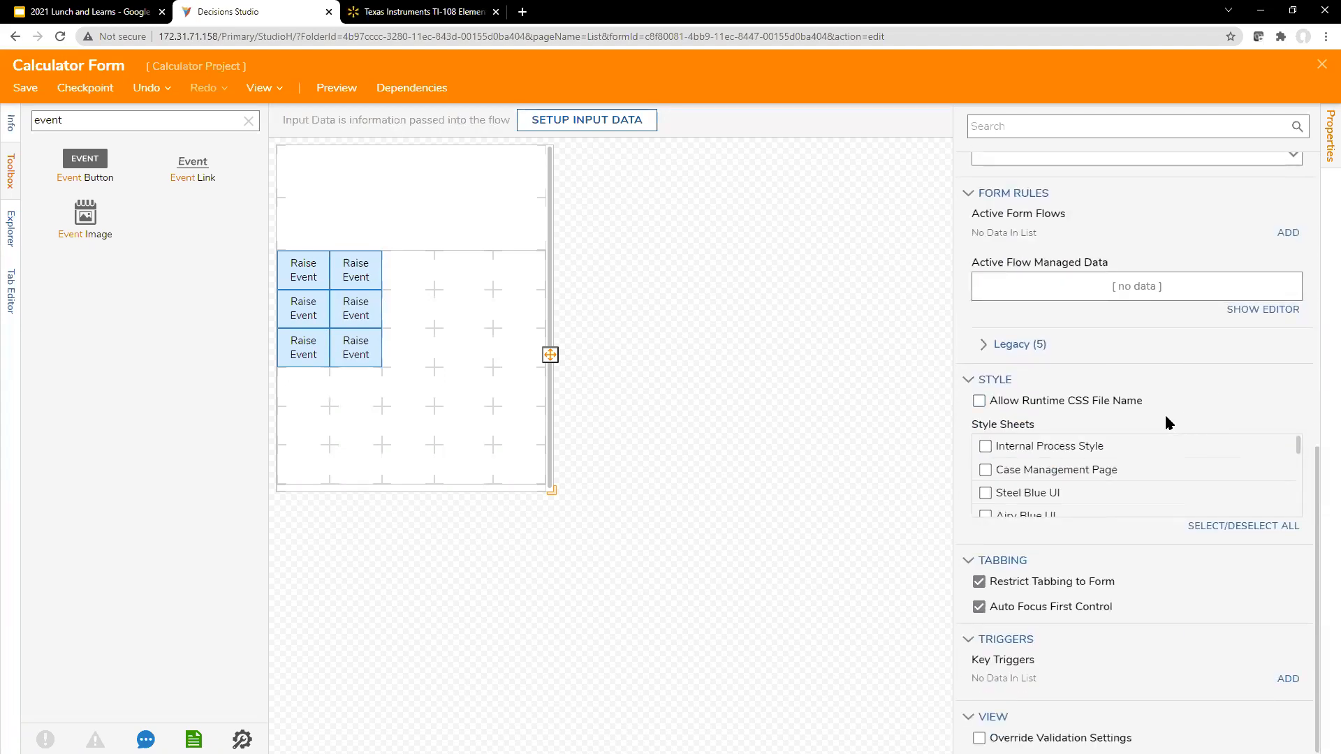
{"action": "left_click", "coordinate": [466, 360]}
{"action": "scroll", "coordinate": [1117, 488], "scroll_direction": "down", "scroll_amount": 4}
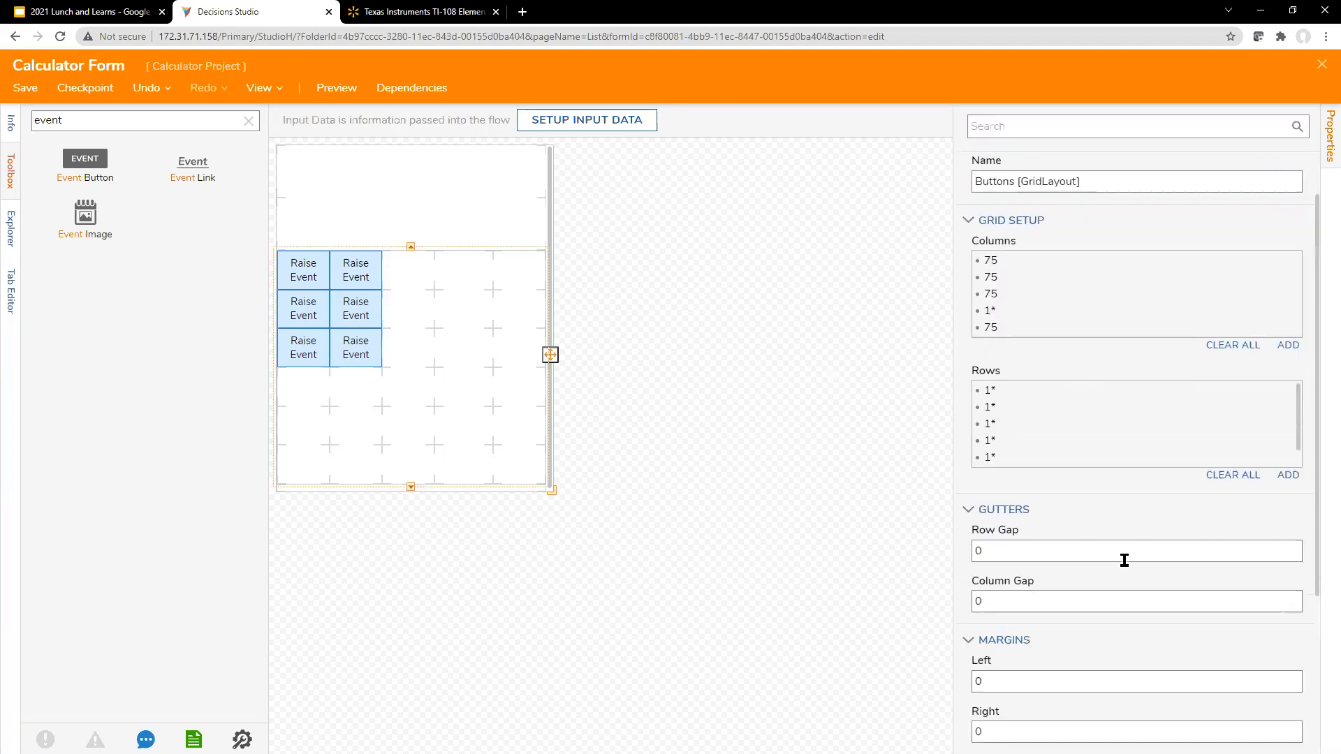
{"action": "left_click", "coordinate": [1123, 400]}
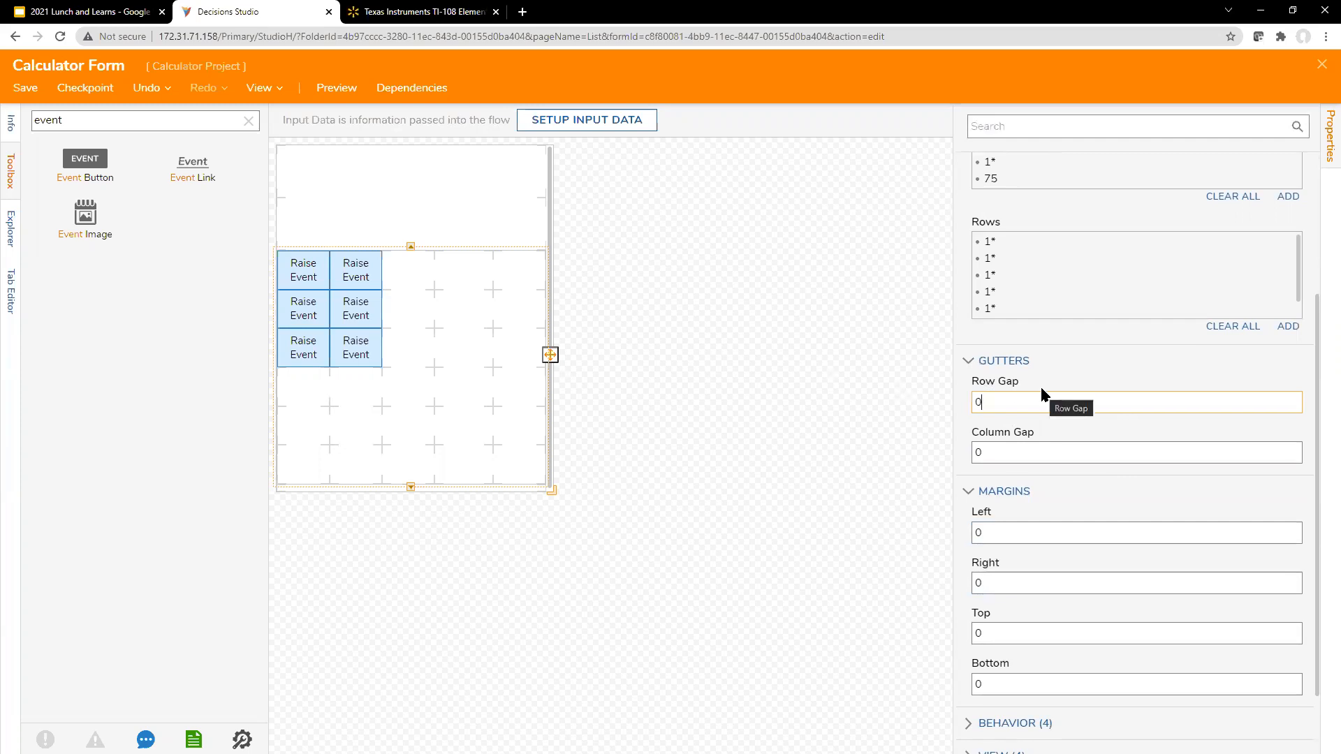
{"action": "left_click_drag", "start_coordinate": [1011, 394], "coordinate": [961, 396]}
{"action": "type", "text": "5"}
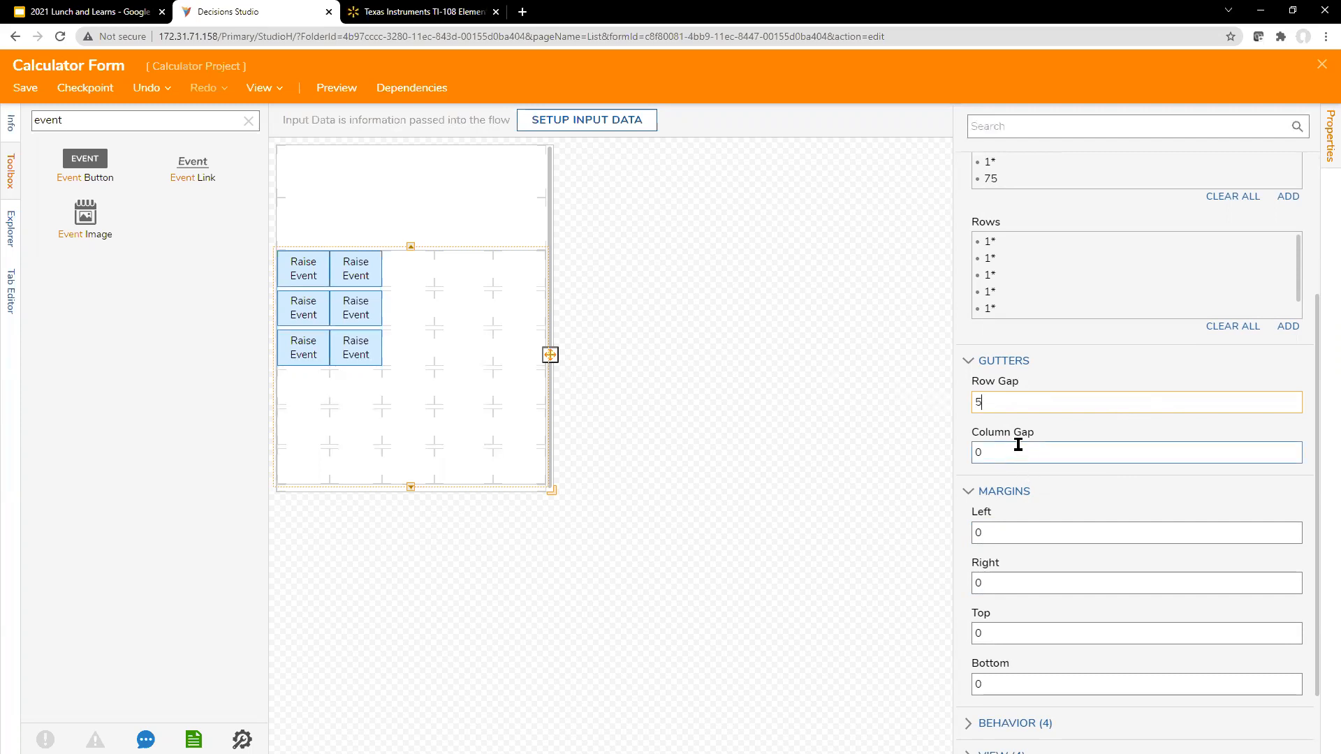
{"action": "left_click", "coordinate": [1009, 452]}
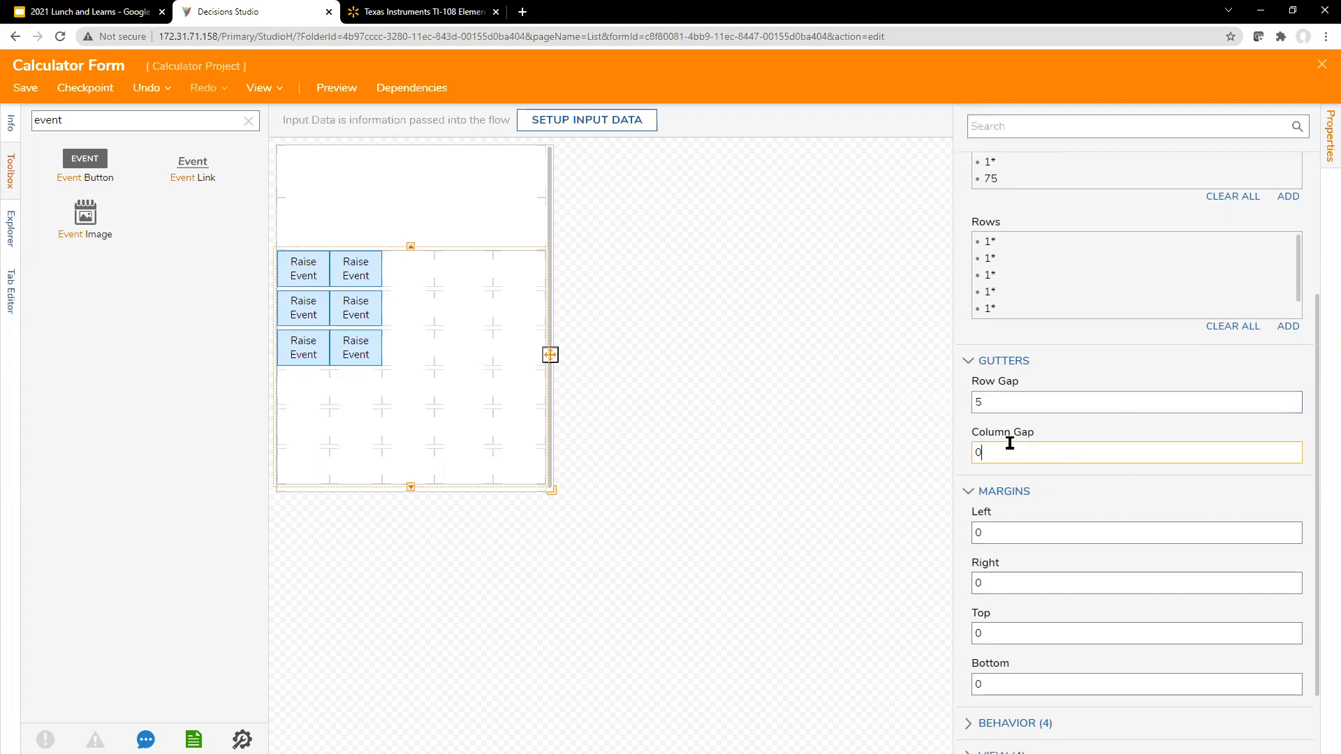
{"action": "key", "text": "BackSpace"}
{"action": "type", "text": "5"}
Step: Compare the Buttons grid with the TI-108 picture on the product page and review the grid's properties
{"action": "left_click", "coordinate": [389, 14]}
{"action": "left_click", "coordinate": [229, 11]}
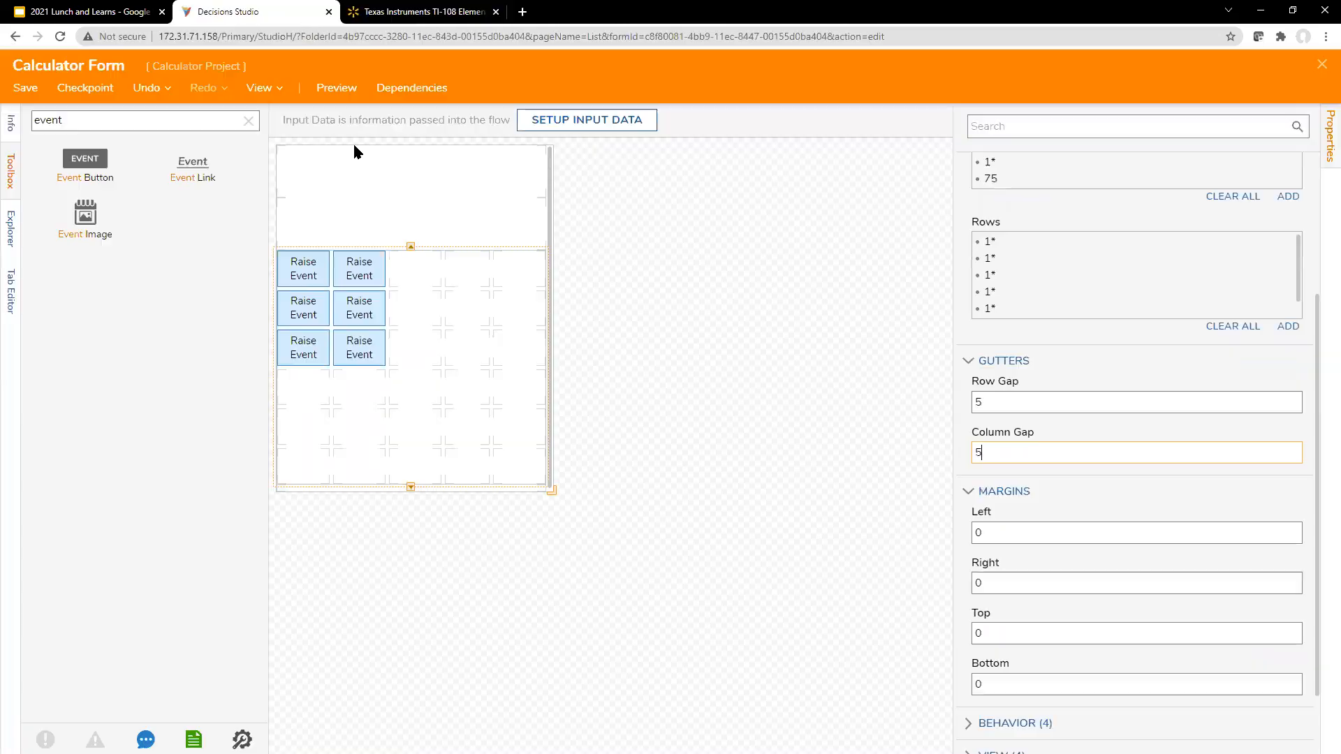
{"action": "left_click", "coordinate": [806, 307]}
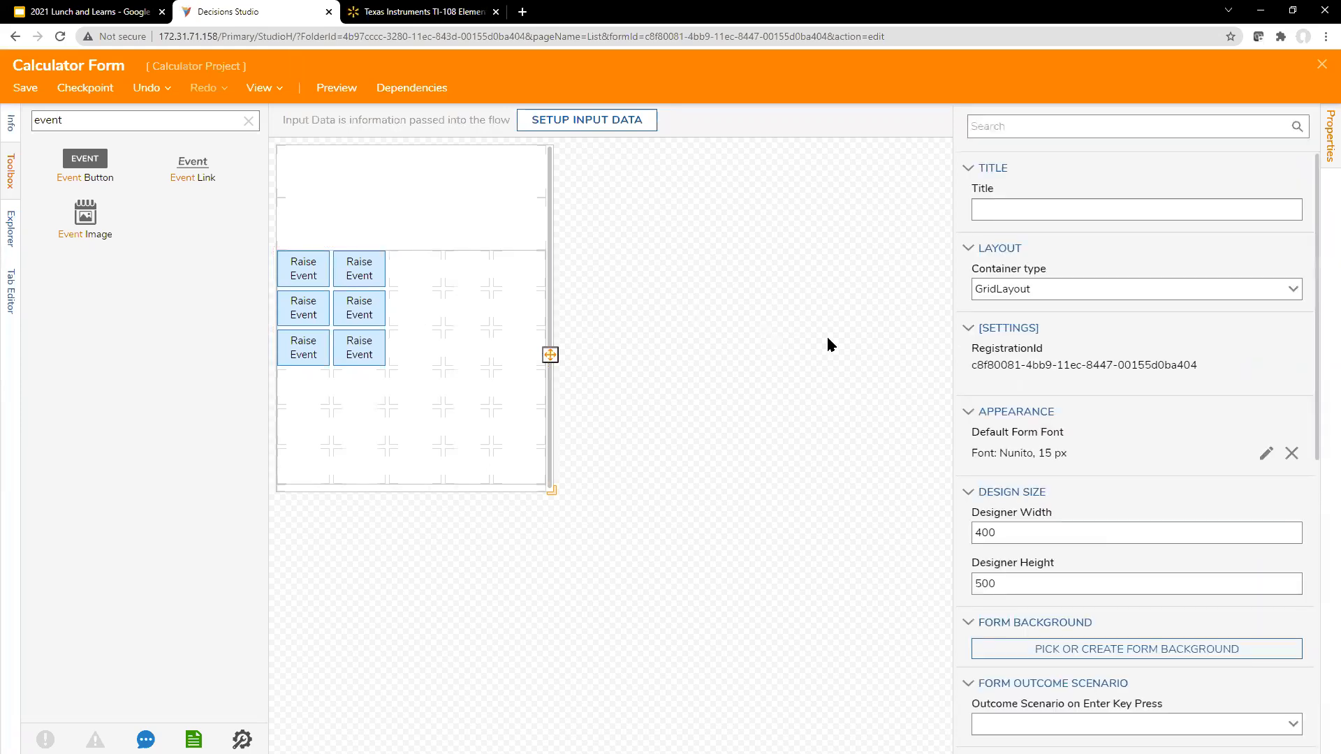
{"action": "left_click", "coordinate": [451, 283]}
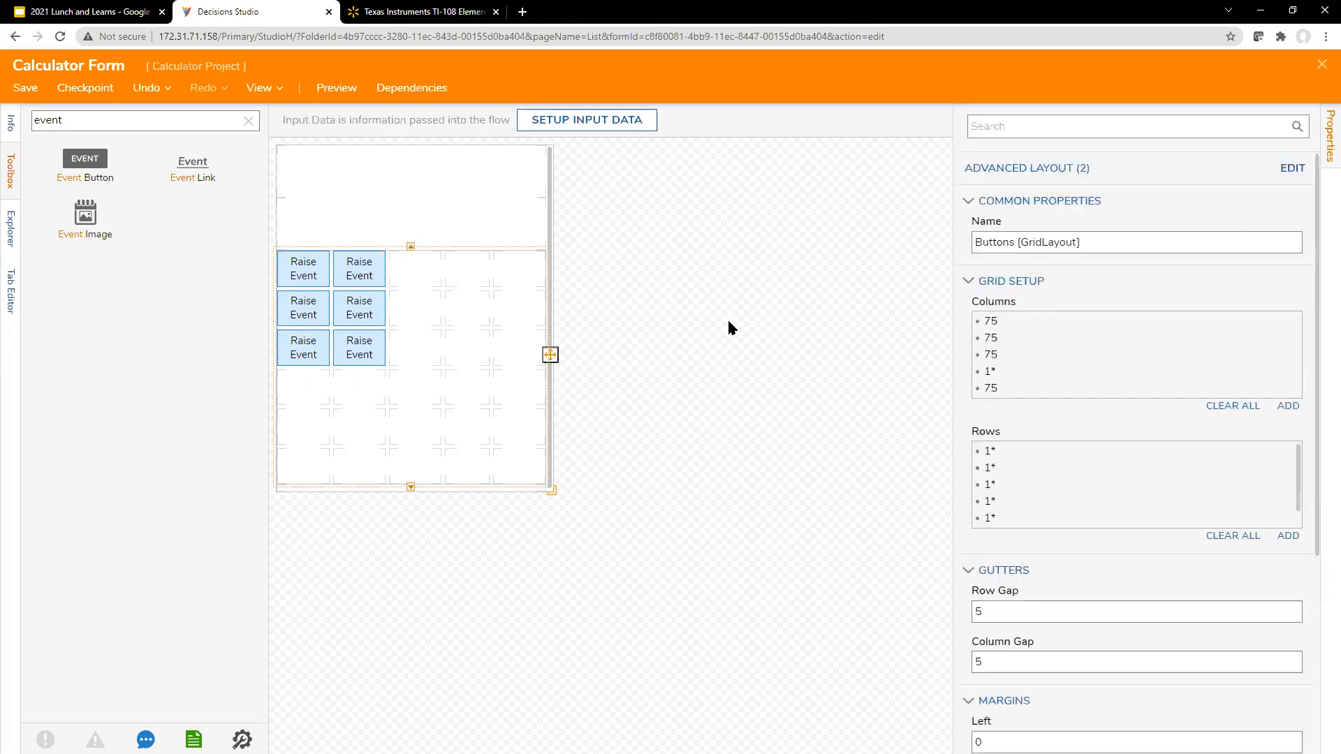
{"action": "scroll", "coordinate": [1087, 375], "scroll_direction": "down", "scroll_amount": 3}
{"action": "scroll", "coordinate": [1087, 378], "scroll_direction": "up", "scroll_amount": 3}
{"action": "left_click", "coordinate": [11, 123]}
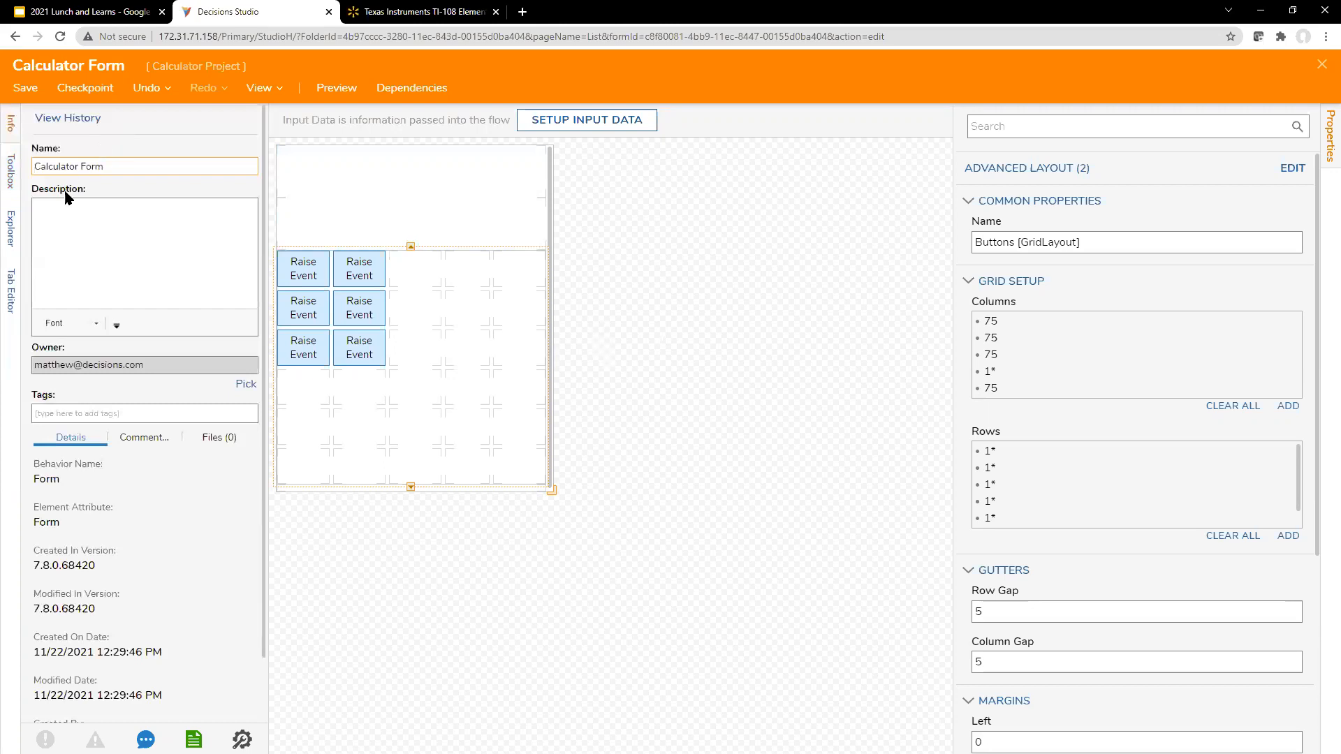
{"action": "left_click", "coordinate": [336, 174]}
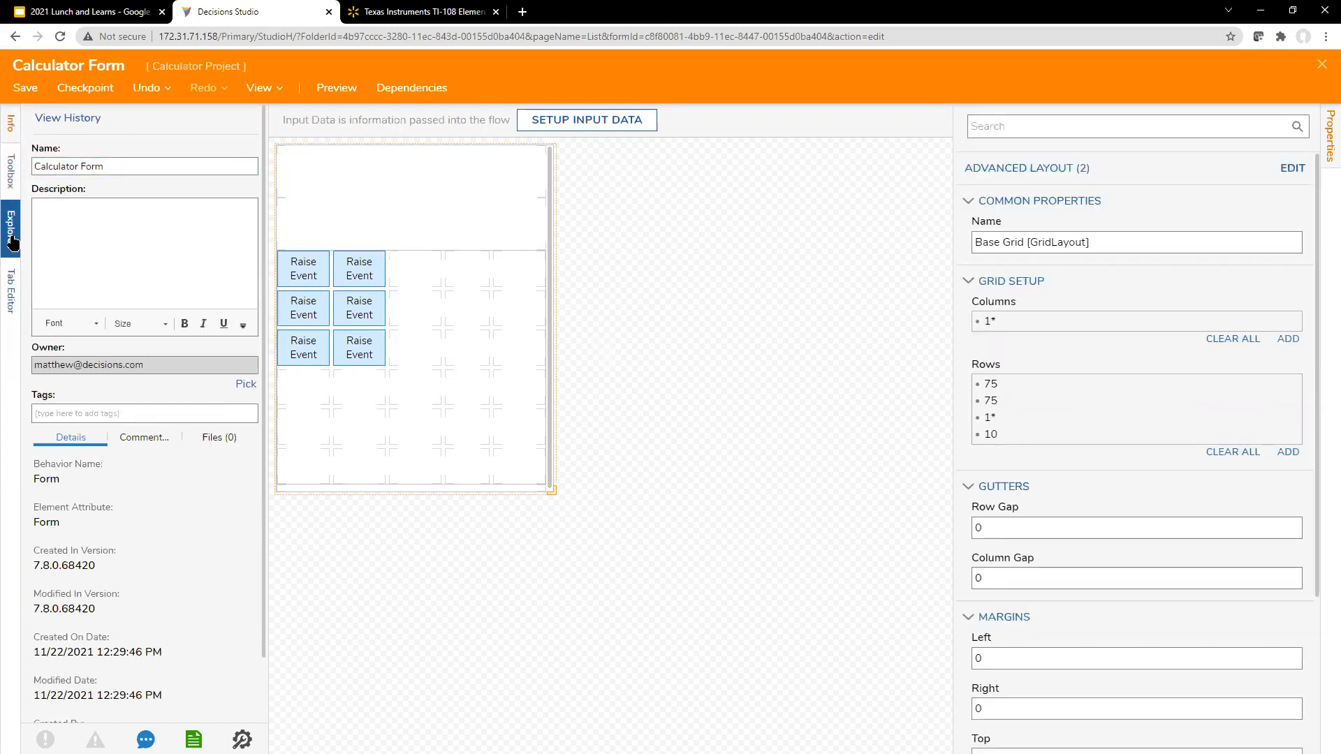
Step: Search the form controls for "grid" and place a Grid Layout in the first row of the Base Grid
{"action": "left_click", "coordinate": [12, 189]}
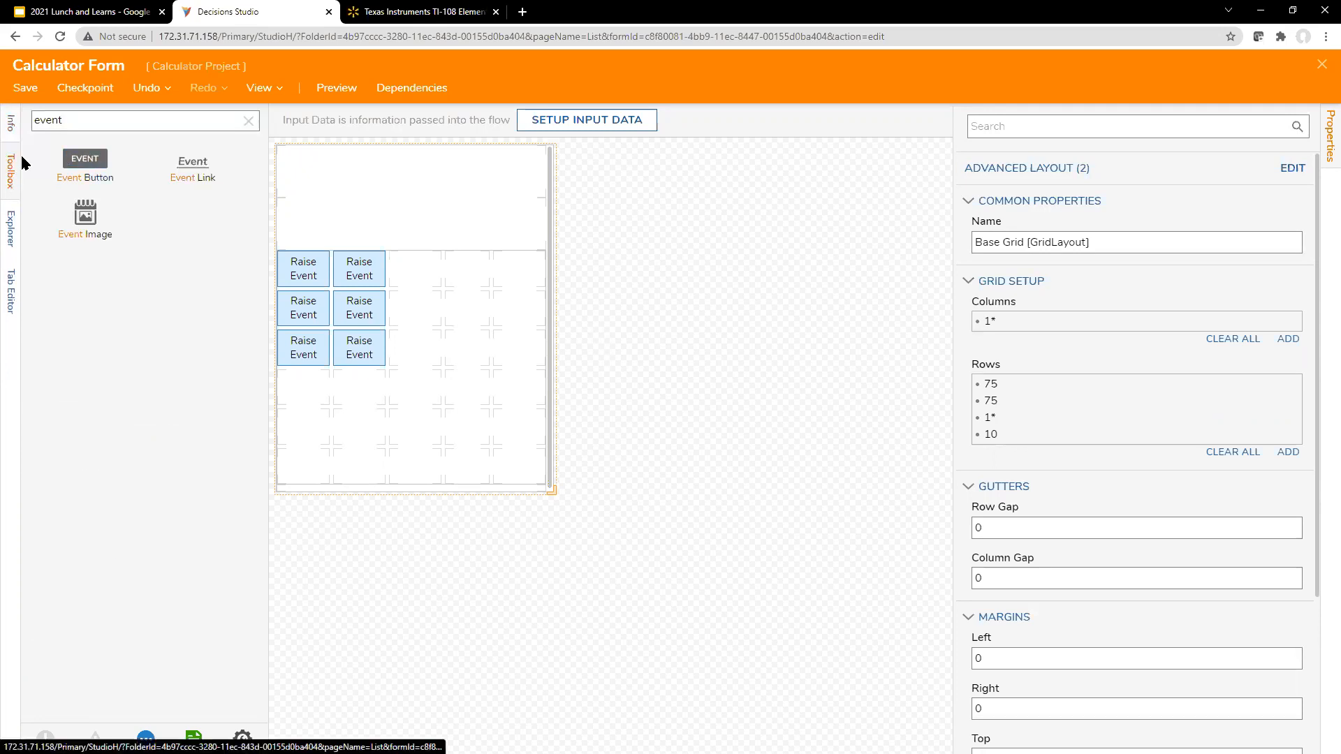
{"action": "left_click", "coordinate": [248, 121]}
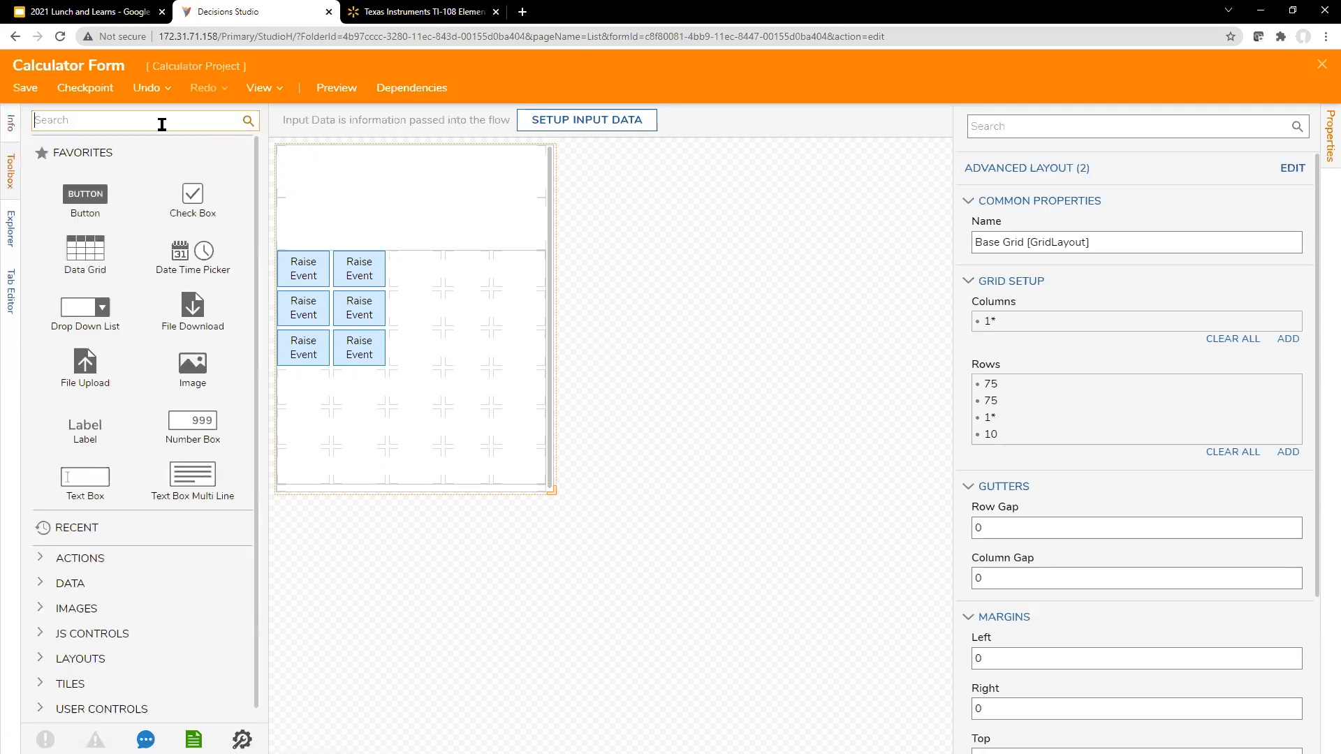
{"action": "left_click", "coordinate": [161, 124]}
{"action": "type", "text": "grid"}
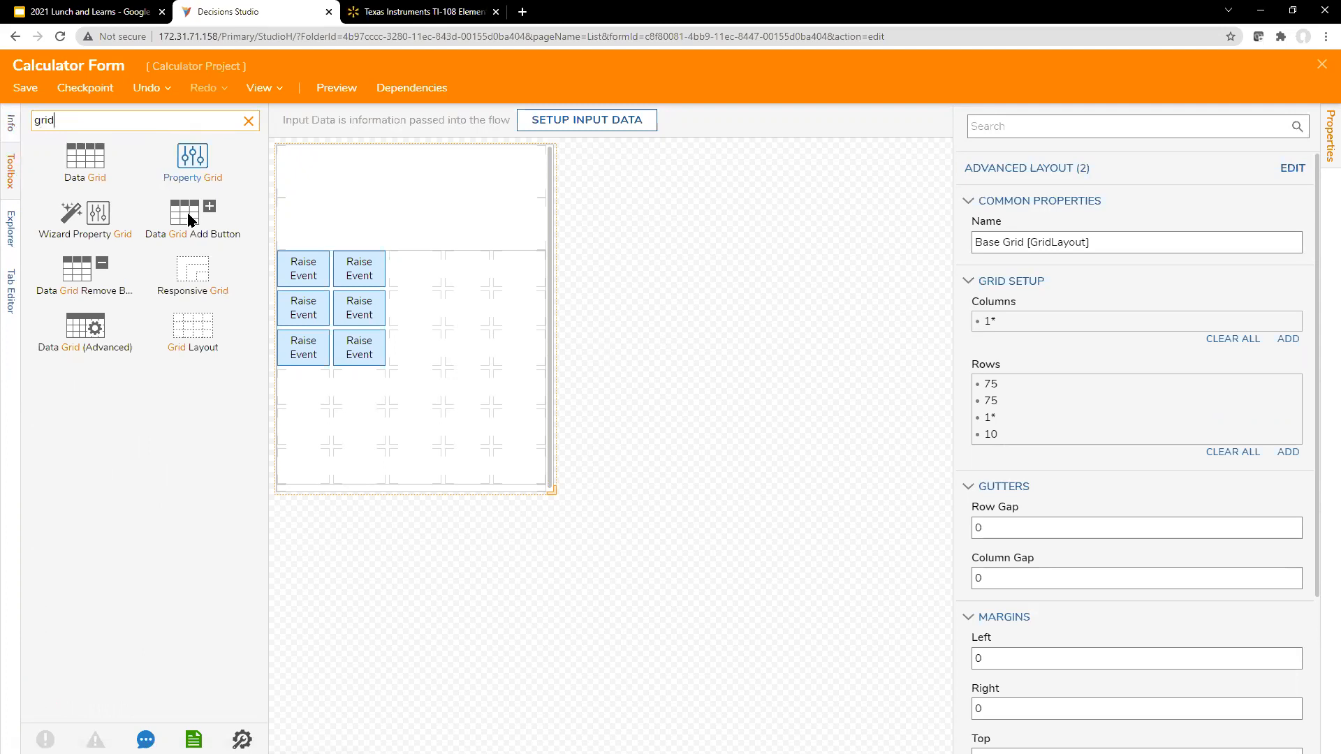
{"action": "left_click_drag", "start_coordinate": [202, 330], "coordinate": [412, 174]}
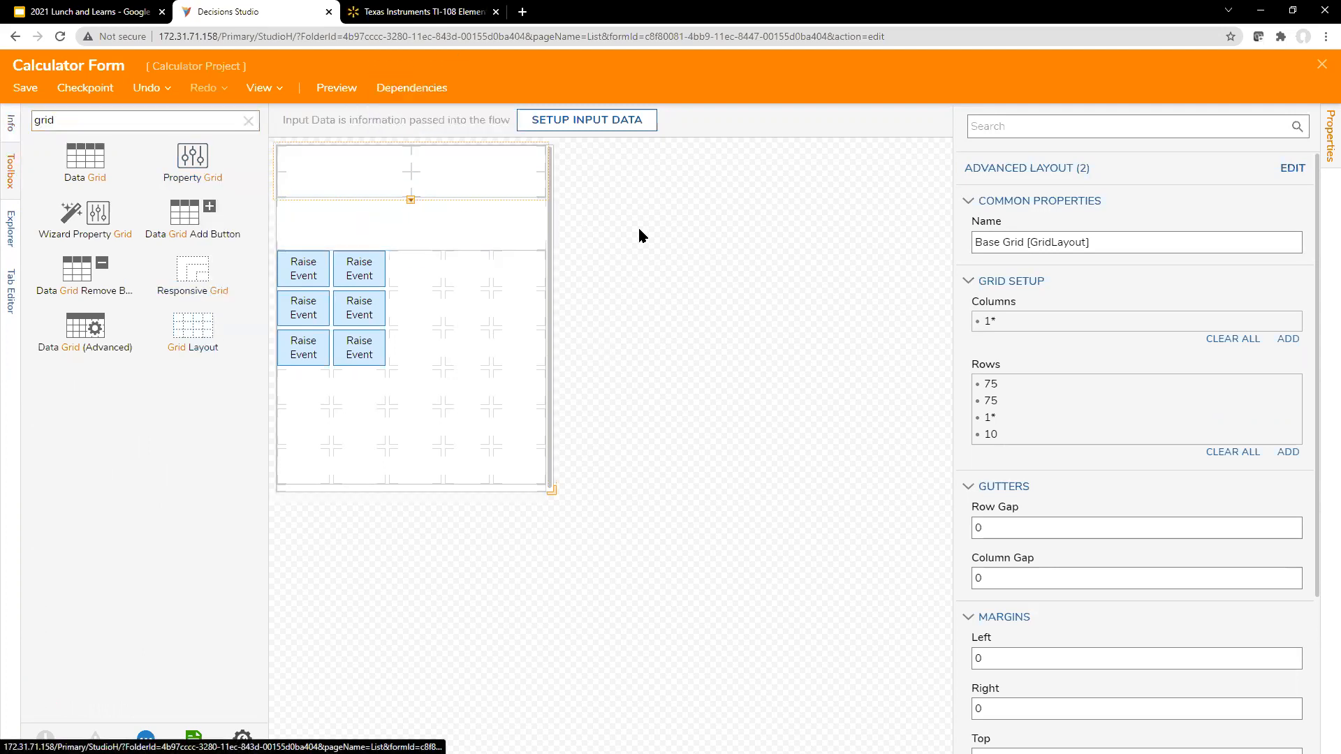
Step: Rename the new grid layout as "Calculator Screen [GridLayout]"
{"action": "left_click", "coordinate": [1055, 238]}
{"action": "triple_click", "coordinate": [1062, 240]}
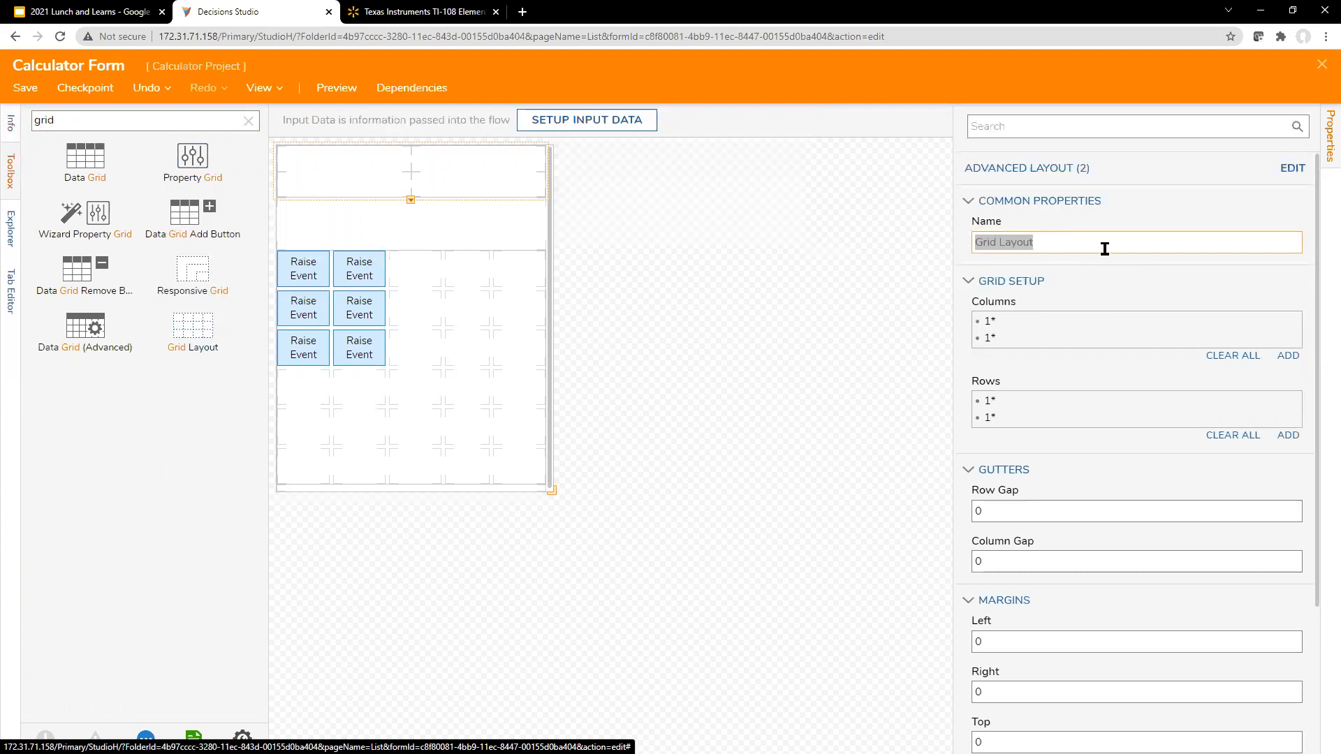
{"action": "left_click_drag", "start_coordinate": [1105, 250], "coordinate": [974, 242]}
{"action": "type", "text": "Calcualte Screen"}
{"action": "right_click", "coordinate": [1018, 241]}
{"action": "left_click", "coordinate": [1034, 259]}
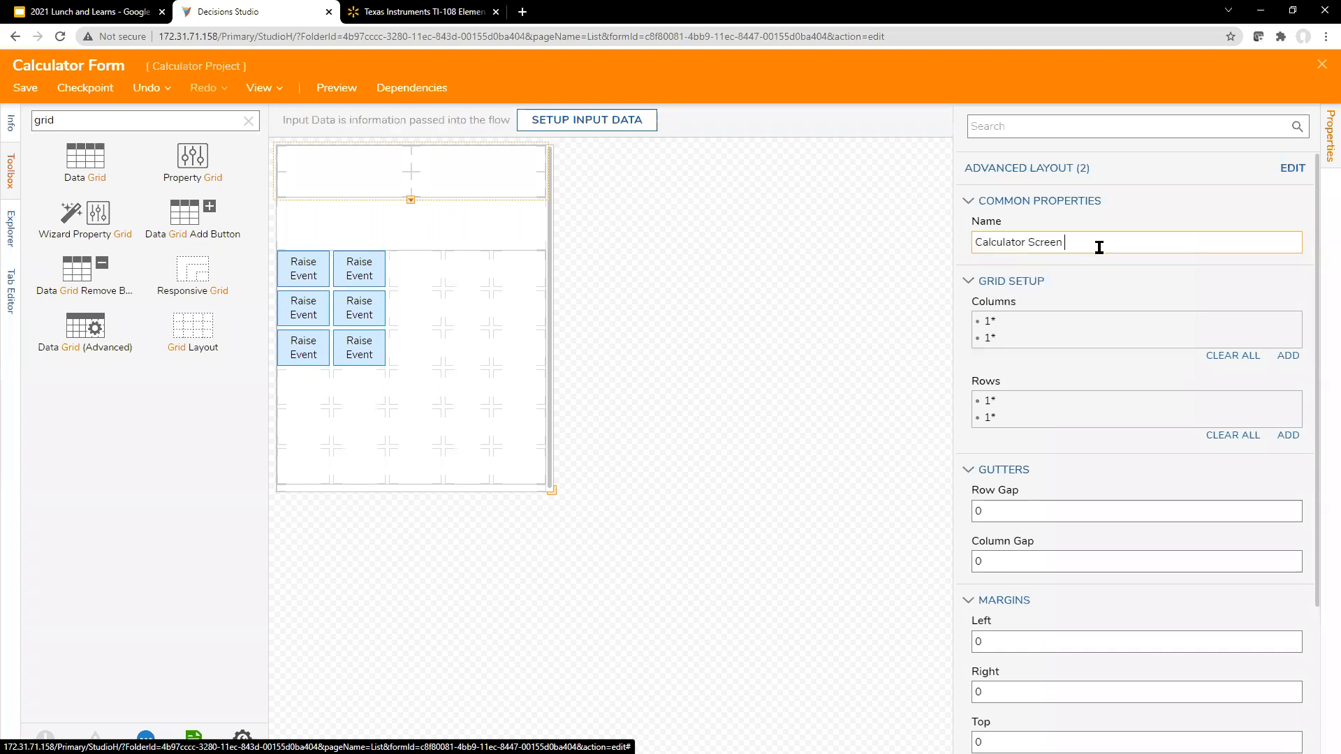
{"action": "type", "text": "[[GridLayout]"}
{"action": "left_click_drag", "start_coordinate": [1159, 245], "coordinate": [977, 242]}
{"action": "left_click", "coordinate": [1119, 243]}
{"action": "left_click_drag", "start_coordinate": [1128, 244], "coordinate": [1035, 245]}
{"action": "left_click", "coordinate": [1137, 242]}
{"action": "left_click_drag", "start_coordinate": [1137, 242], "coordinate": [1015, 243]}
{"action": "left_click", "coordinate": [1157, 243]}
{"action": "left_click_drag", "start_coordinate": [1157, 243], "coordinate": [1069, 242]}
{"action": "left_click", "coordinate": [1172, 251]}
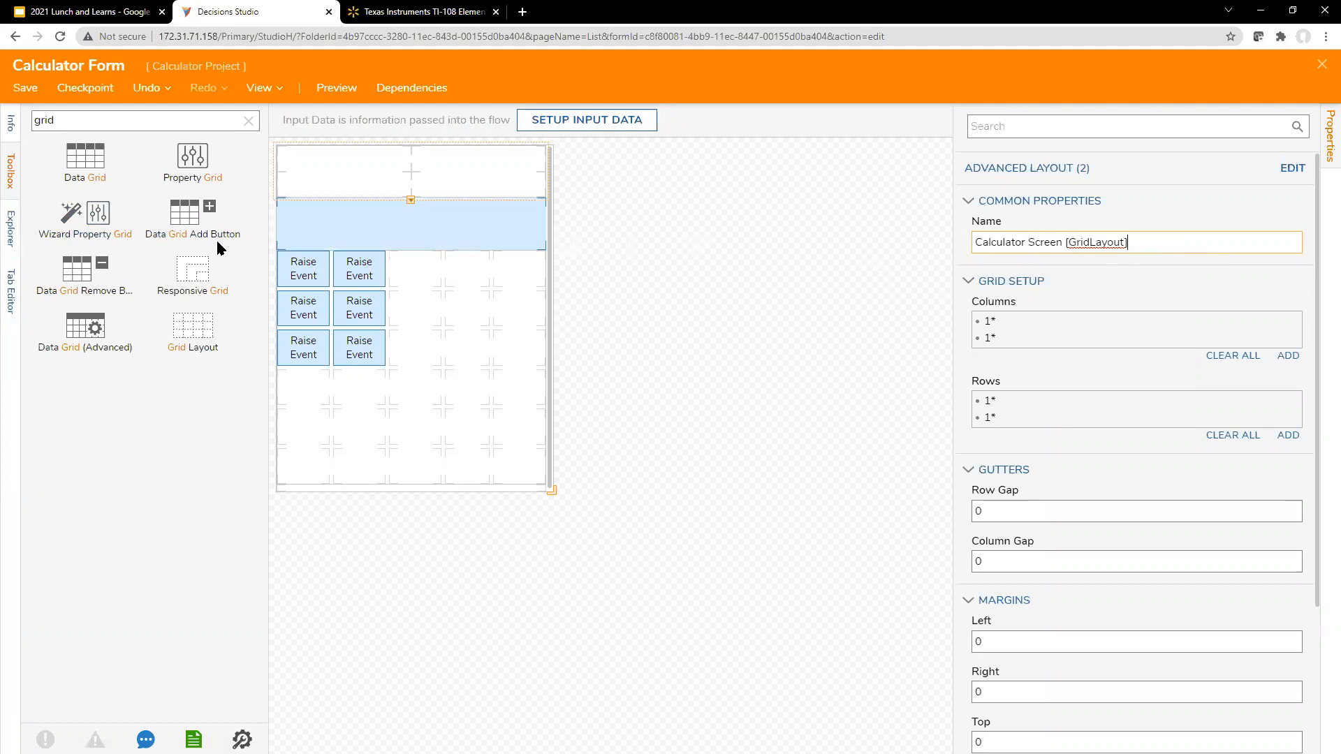
{"action": "left_click_drag", "start_coordinate": [1036, 247], "coordinate": [1223, 250]}
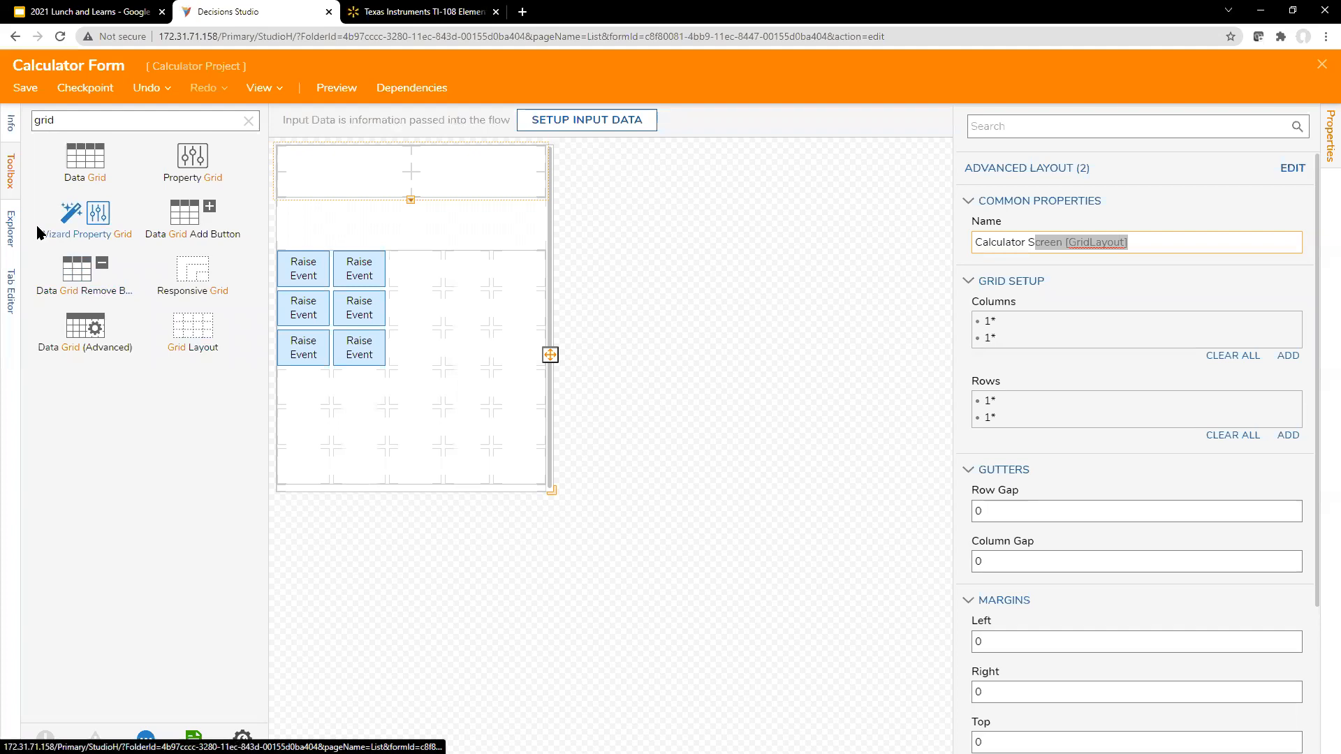
Step: Set the Calculator Screen grid's advanced columns to 1*, 350 and 1*
{"action": "left_click", "coordinate": [610, 363]}
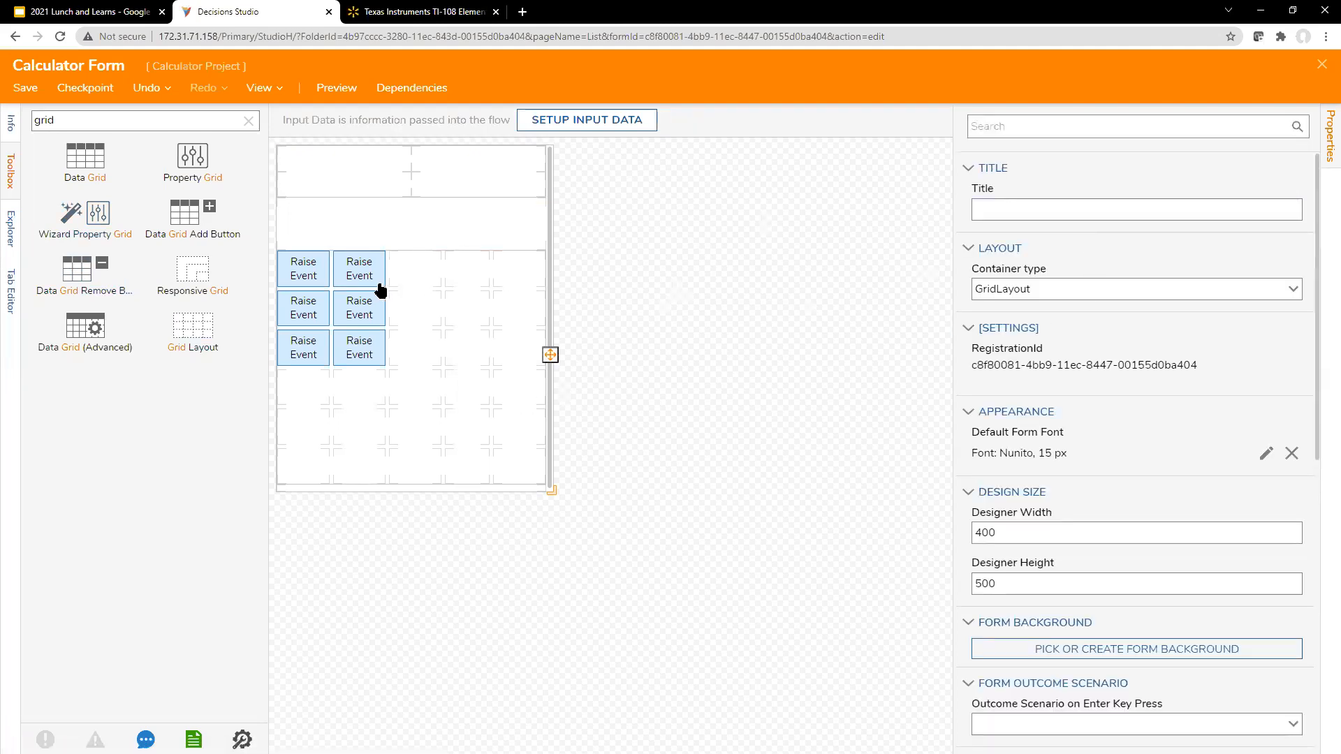
{"action": "left_click", "coordinate": [480, 178]}
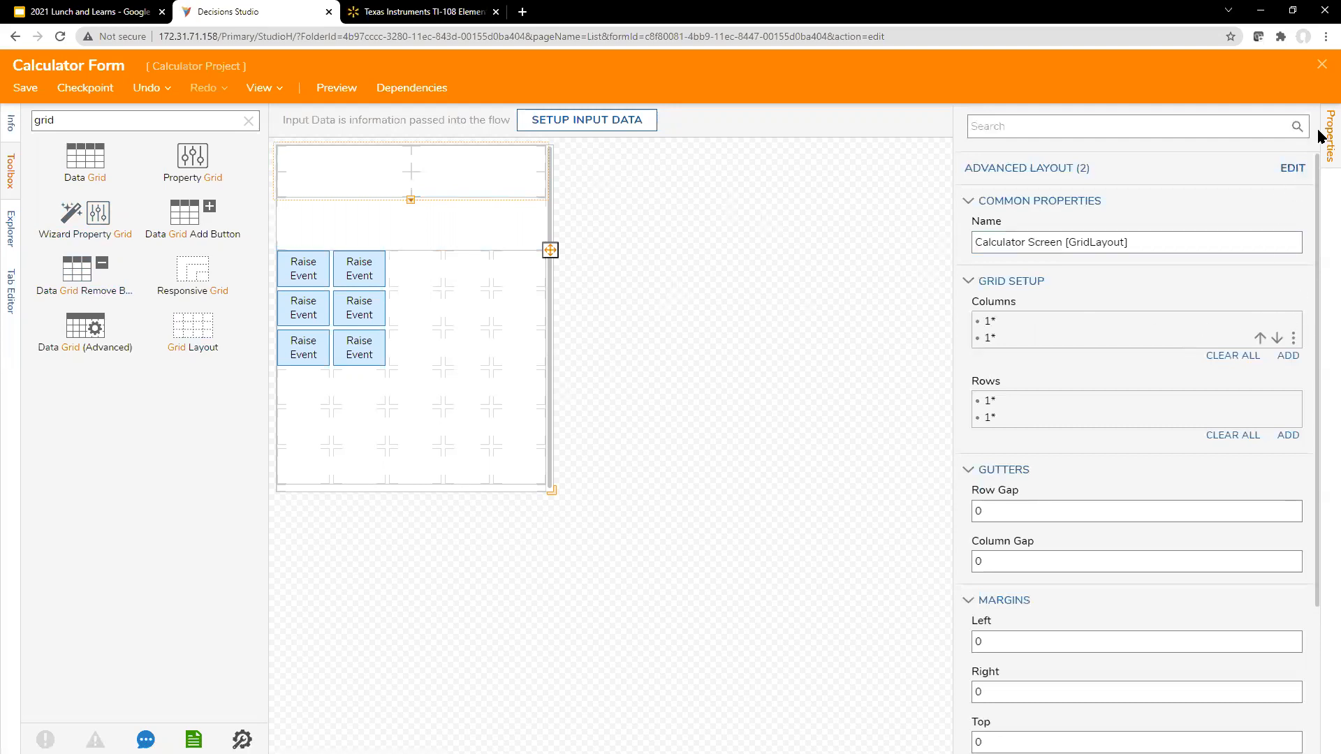
{"action": "left_click", "coordinate": [1292, 168]}
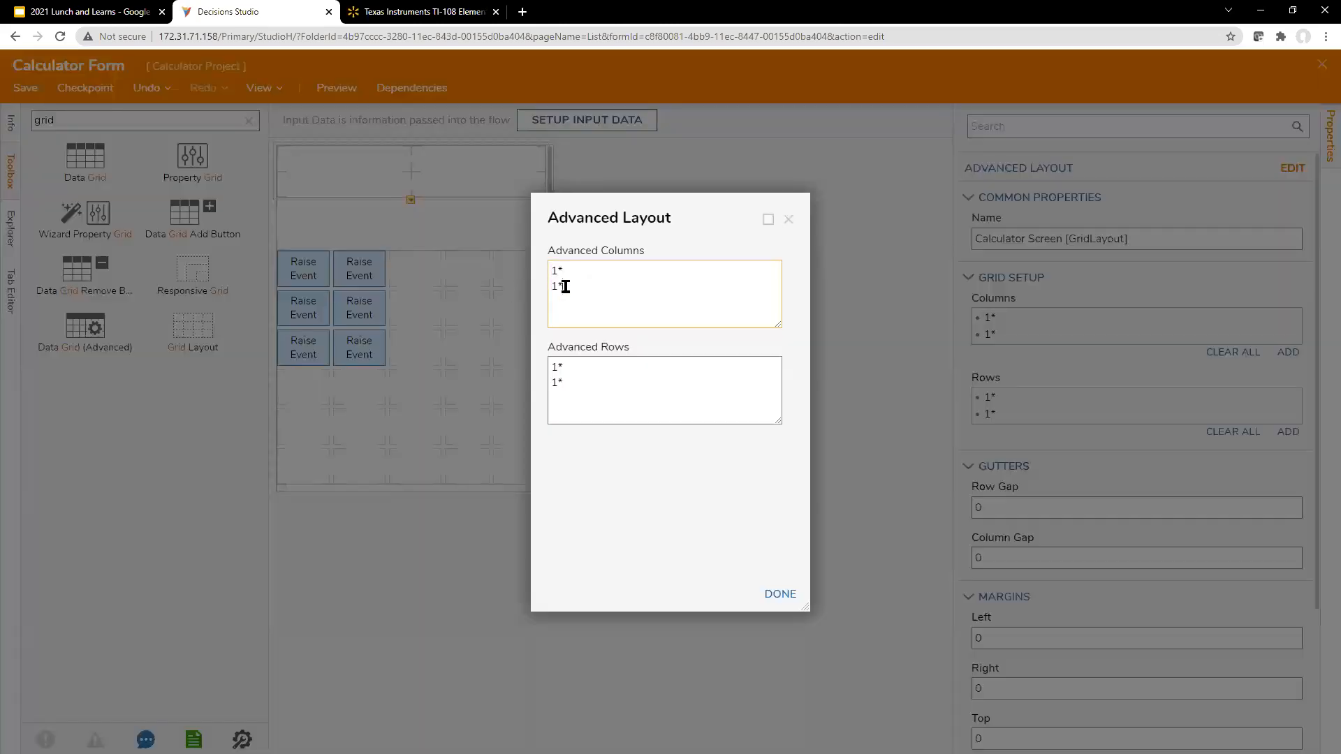
{"action": "type", "text": "1*"}
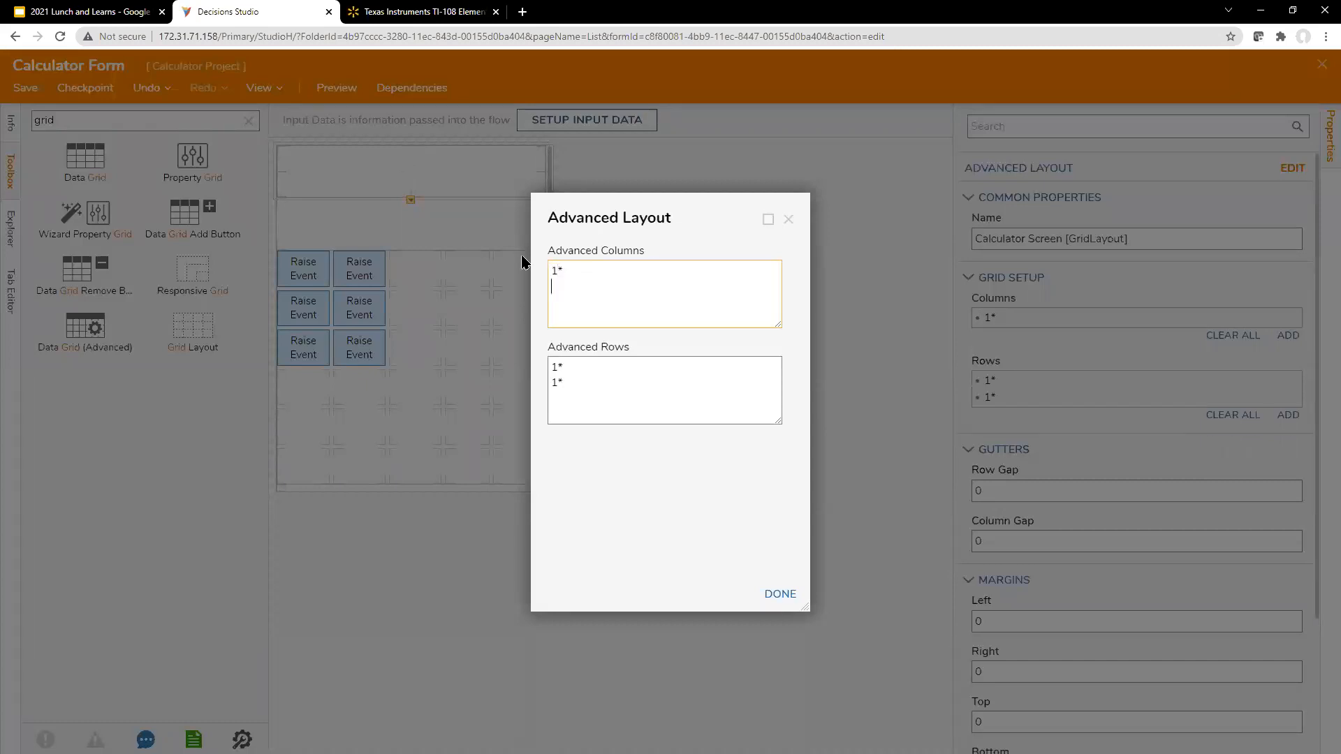
{"action": "key", "text": "Return"}
{"action": "type", "text": "1*"}
{"action": "left_click", "coordinate": [590, 404]}
{"action": "left_click", "coordinate": [570, 366]}
{"action": "left_click", "coordinate": [613, 269]}
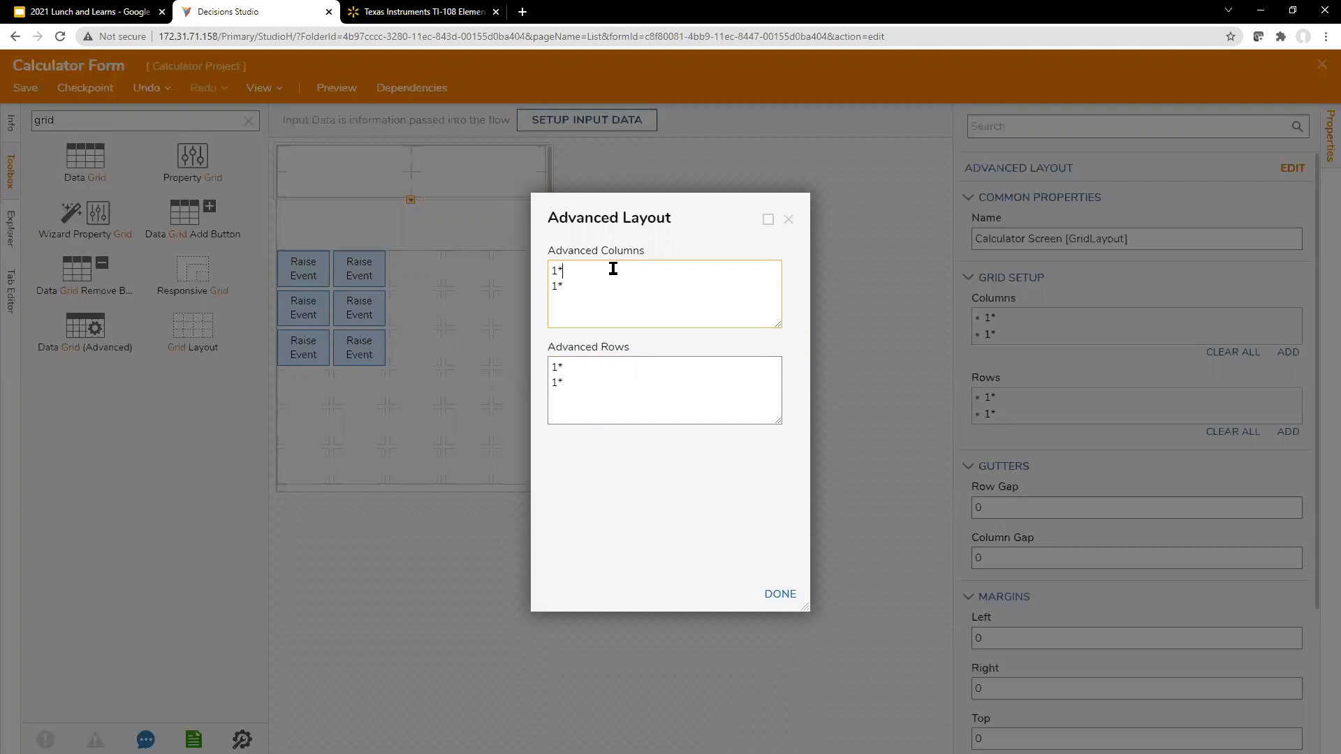
{"action": "key", "text": "Return"}
{"action": "type", "text": "350"}
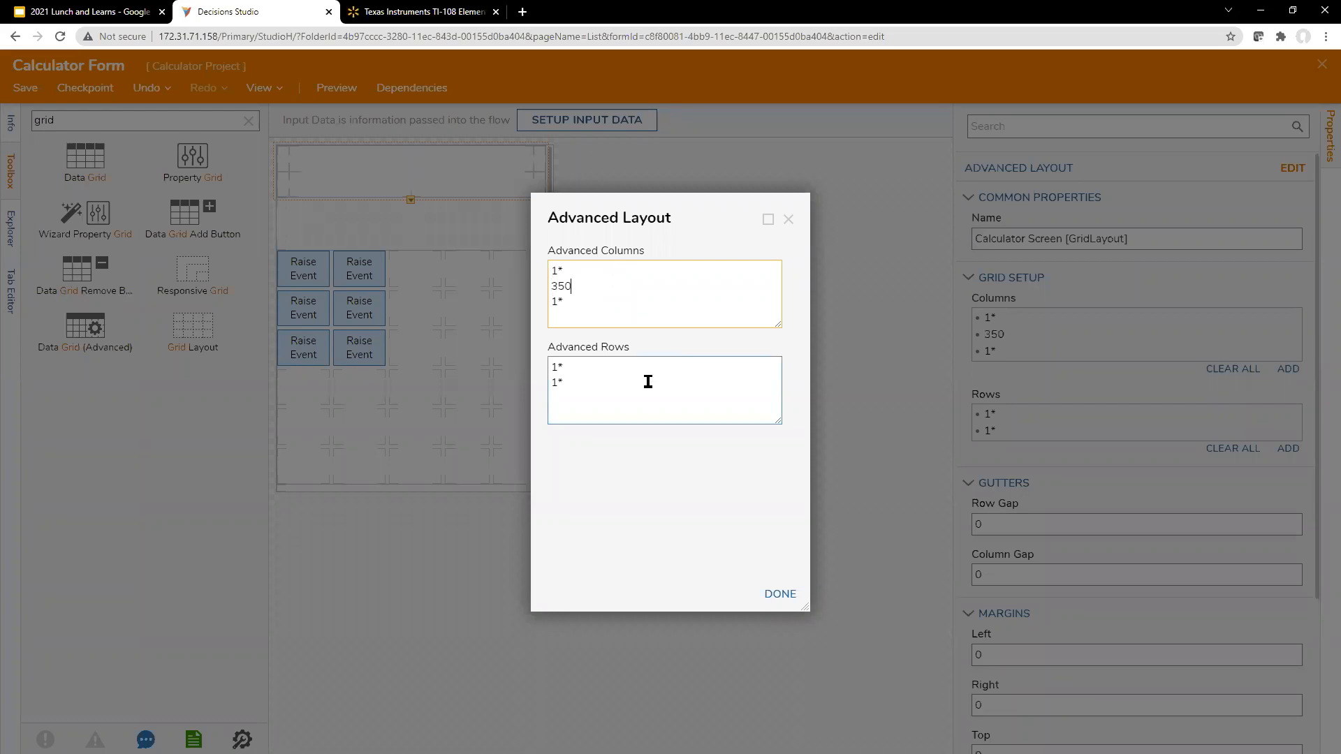
Step: Set the Calculator Screen grid's advanced rows to 1*, 50 and 1*, checking the TI-108 picture, and preview the form
{"action": "left_click", "coordinate": [592, 371]}
{"action": "key", "text": "Return"}
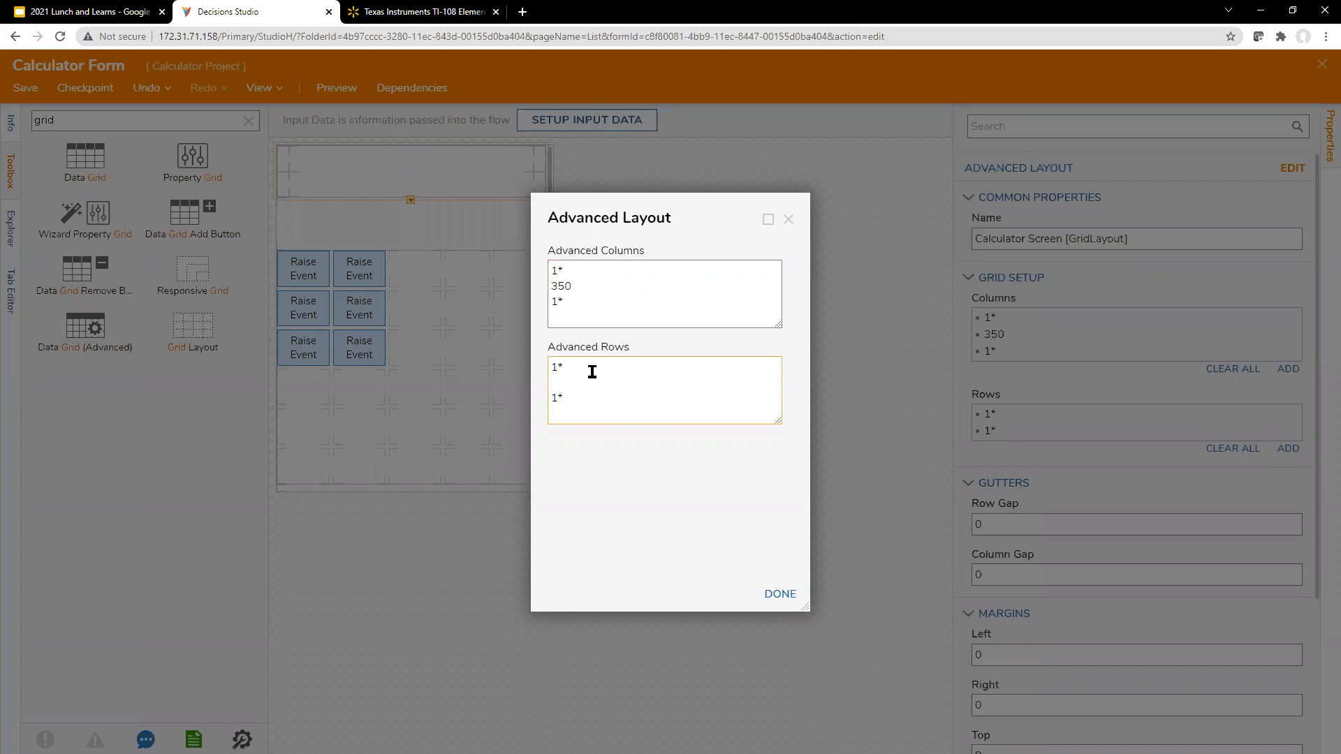
{"action": "left_click", "coordinate": [403, 13]}
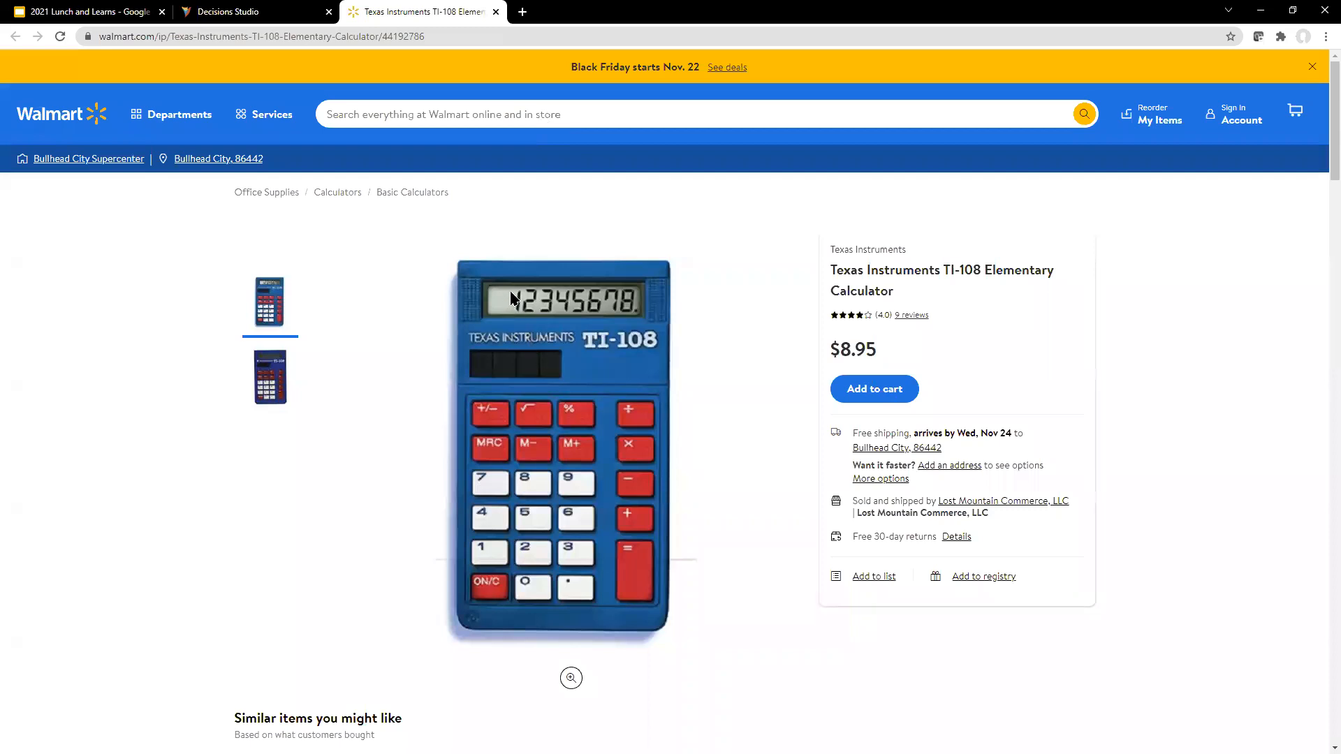
{"action": "left_click", "coordinate": [305, 21]}
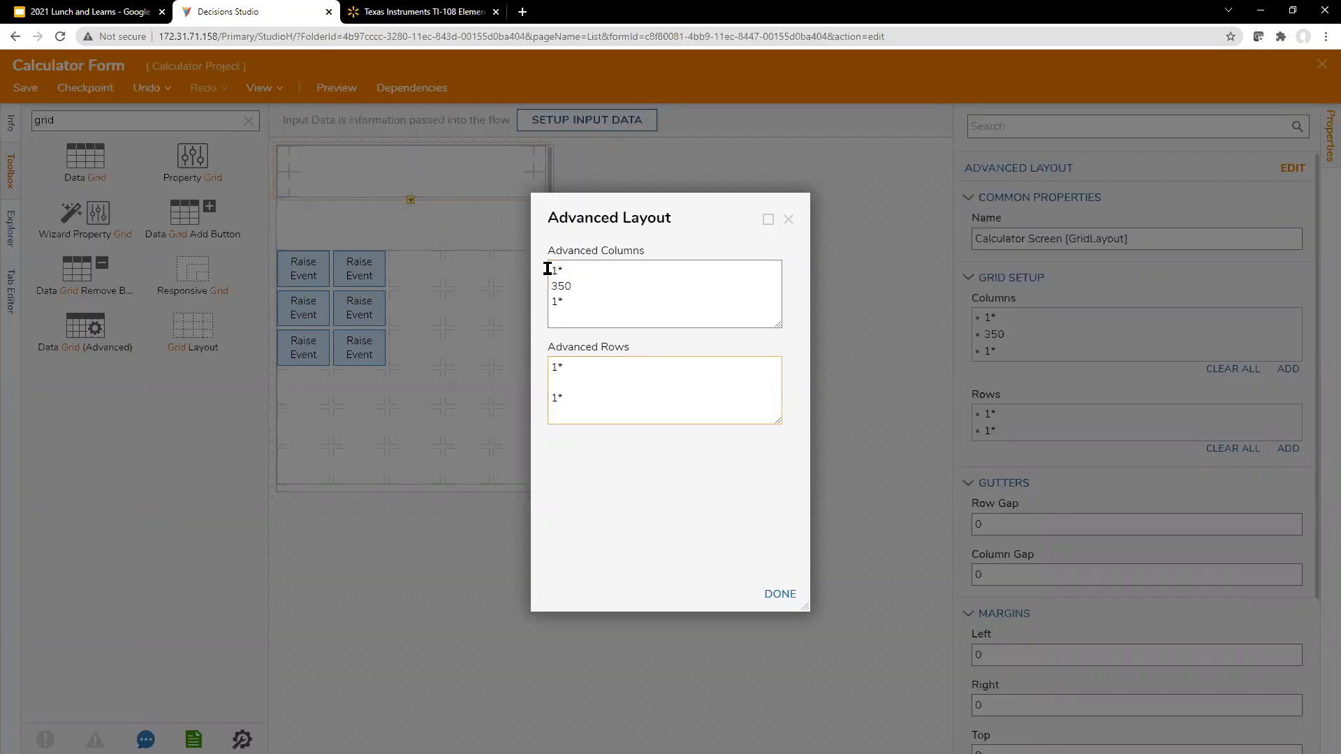
{"action": "type", "text": "50"}
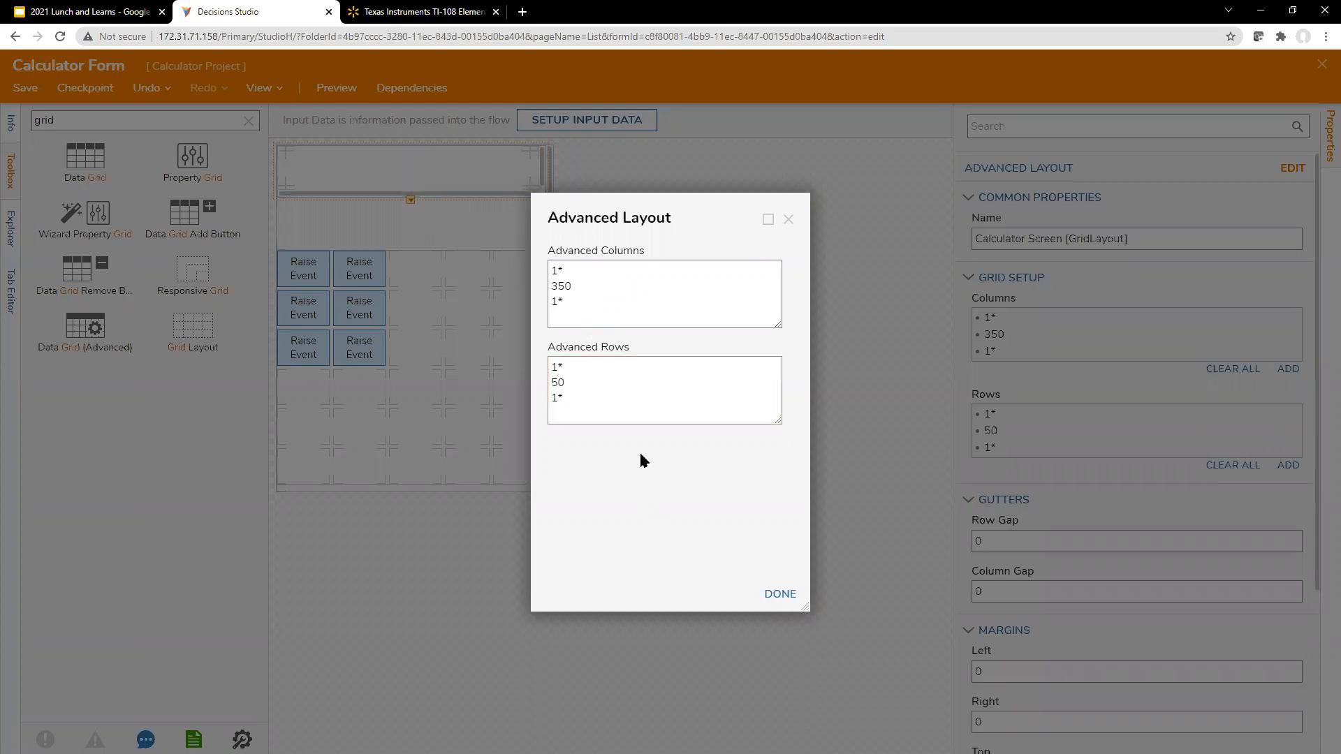
{"action": "left_click_drag", "start_coordinate": [638, 215], "coordinate": [848, 209]}
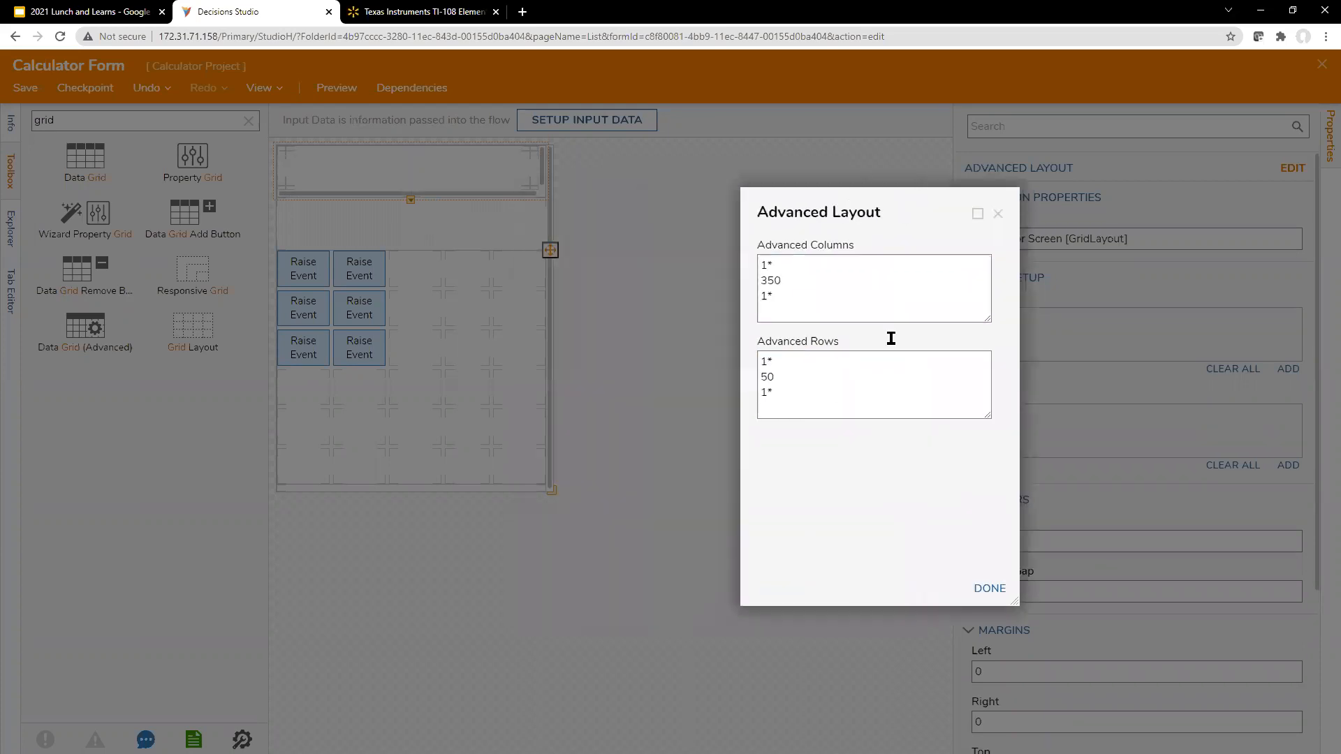
{"action": "left_click", "coordinate": [988, 586]}
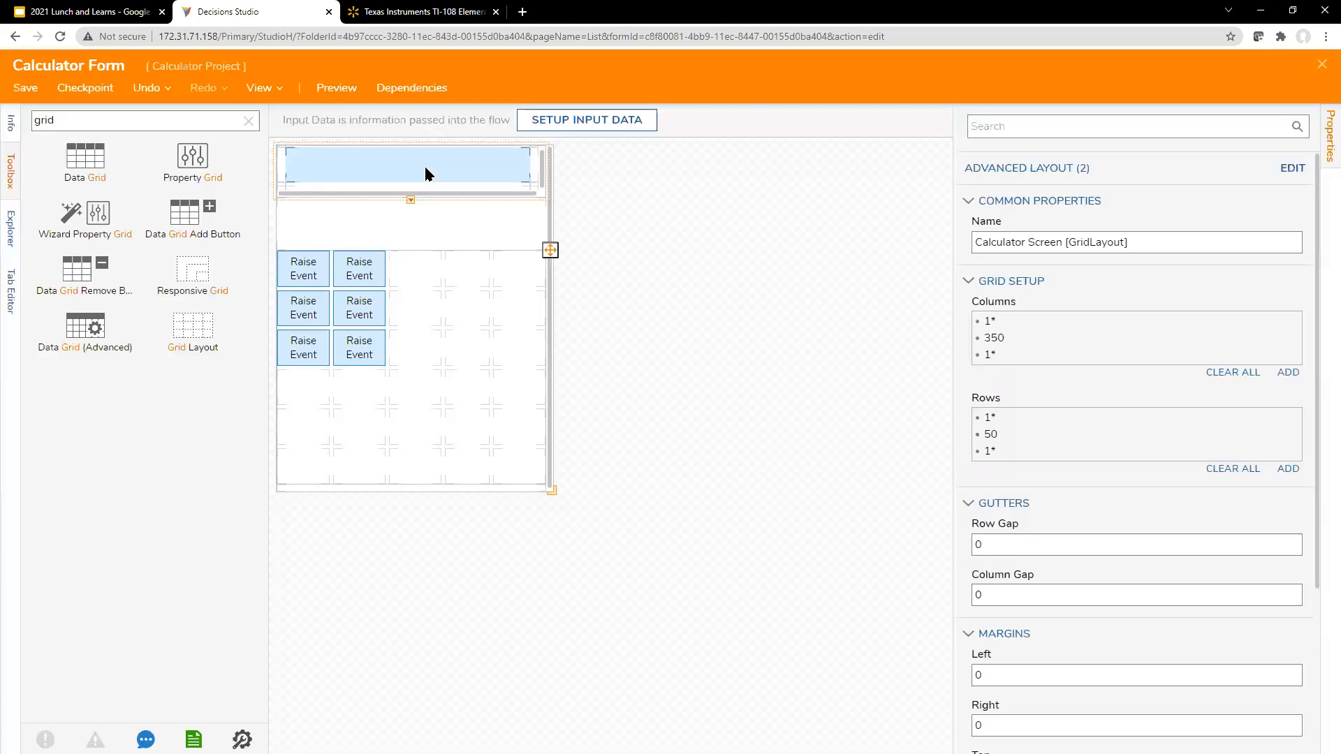
{"action": "left_click", "coordinate": [338, 91]}
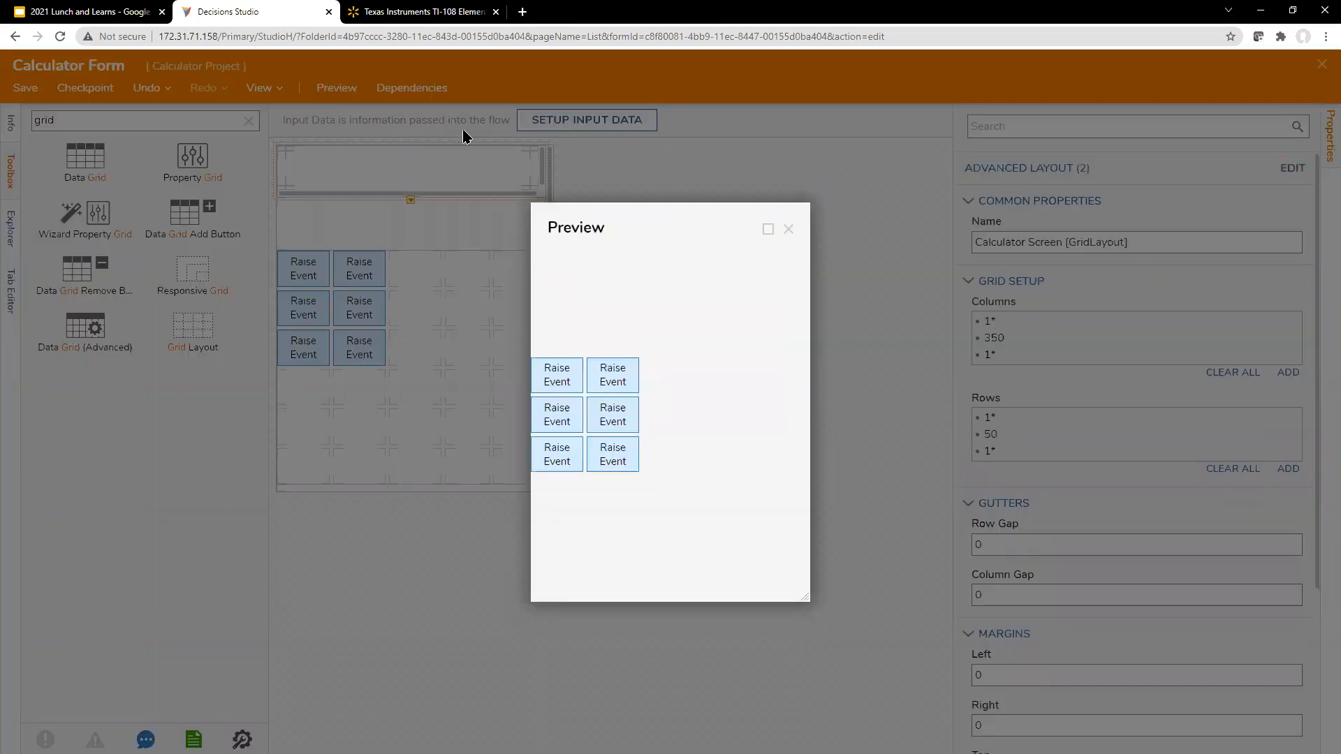
{"action": "left_click", "coordinate": [788, 230]}
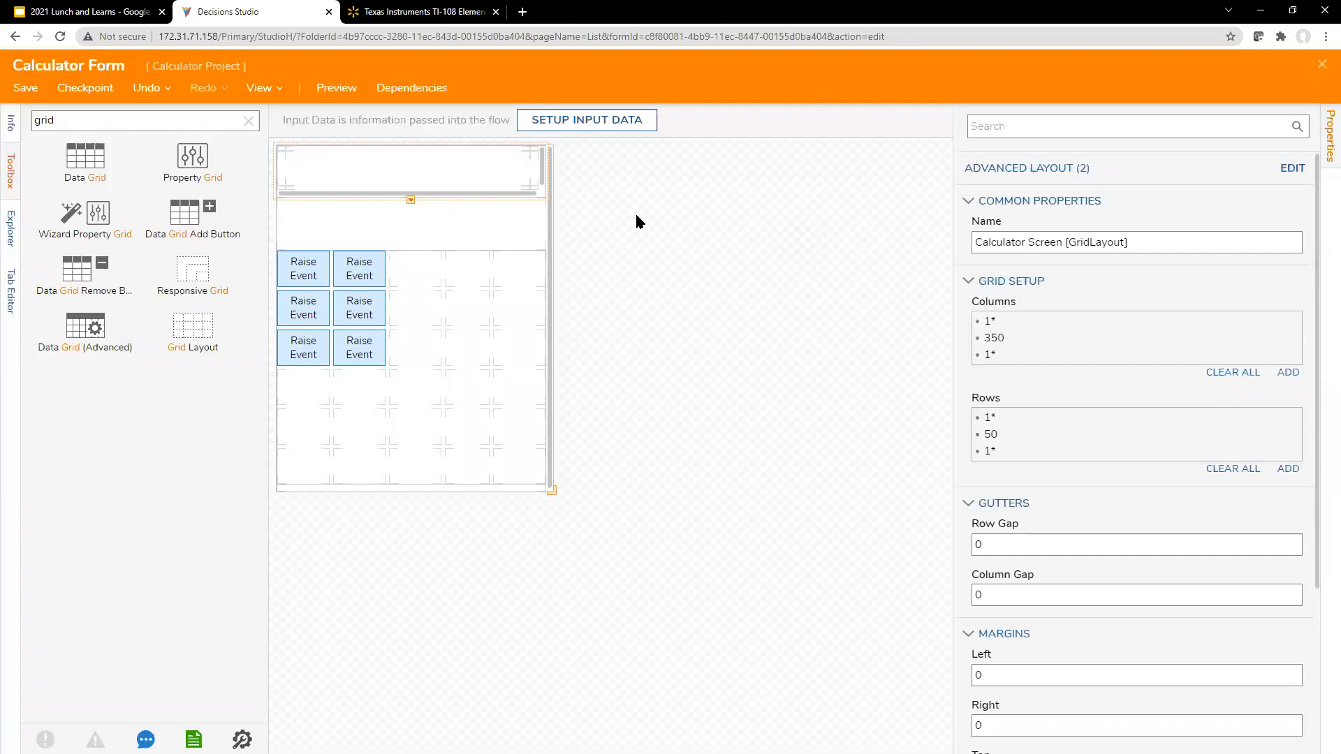
Step: Search the form controls for "text" and place a Text Box in the Calculator Screen grid's middle cell with data name CalculatorScreen
{"action": "double_click", "coordinate": [146, 127]}
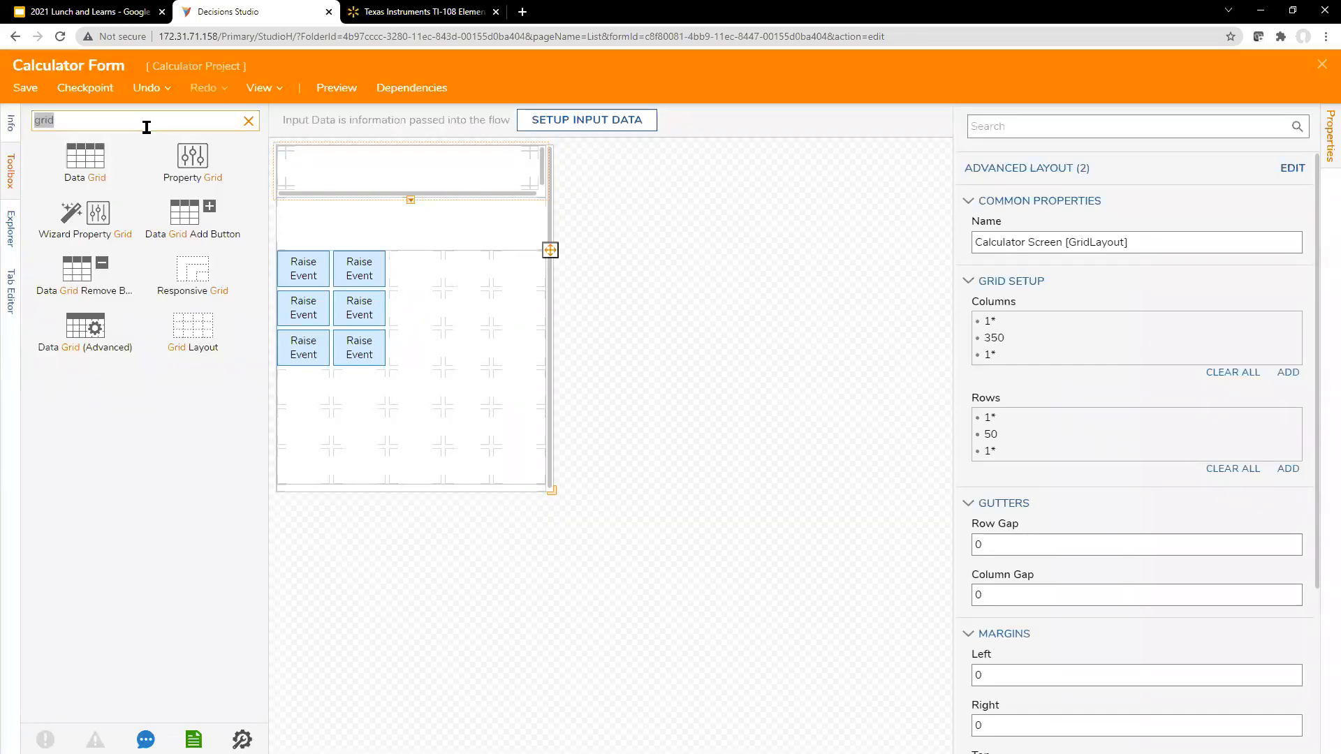
{"action": "type", "text": "text"}
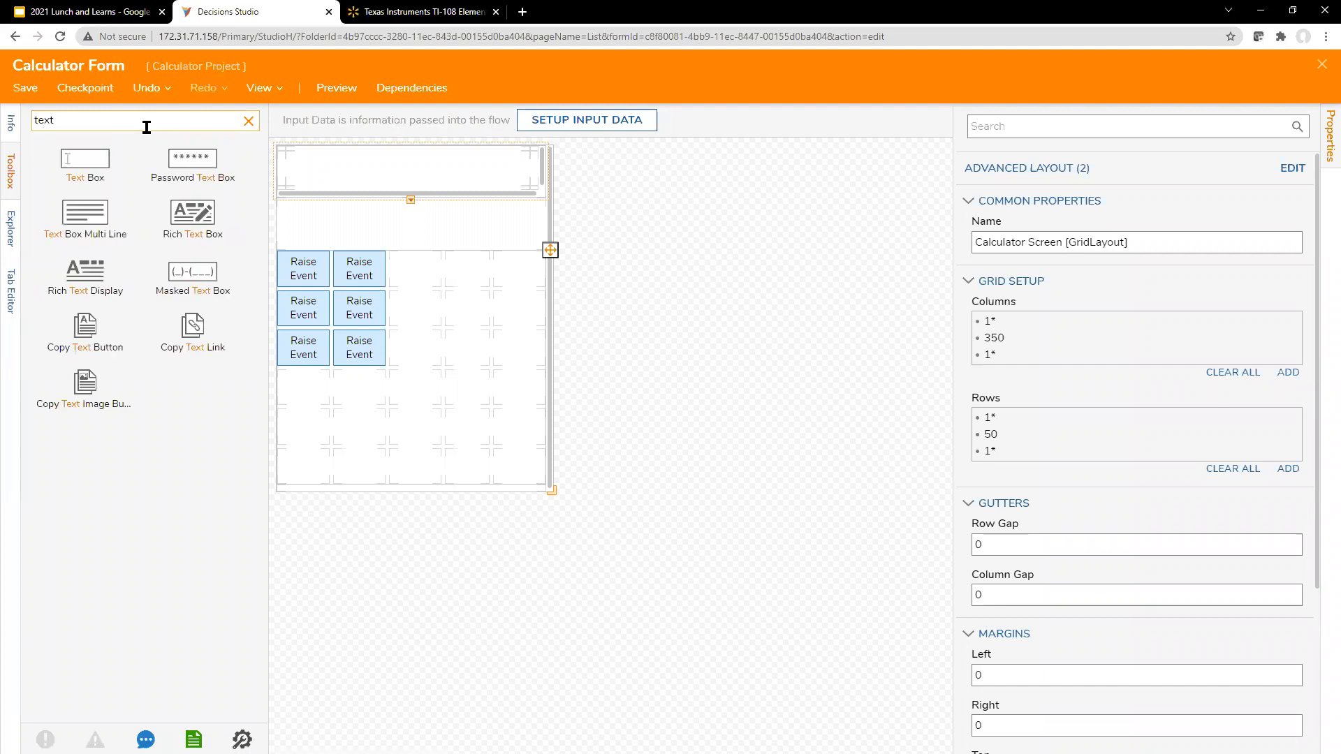
{"action": "left_click_drag", "start_coordinate": [107, 164], "coordinate": [457, 170]}
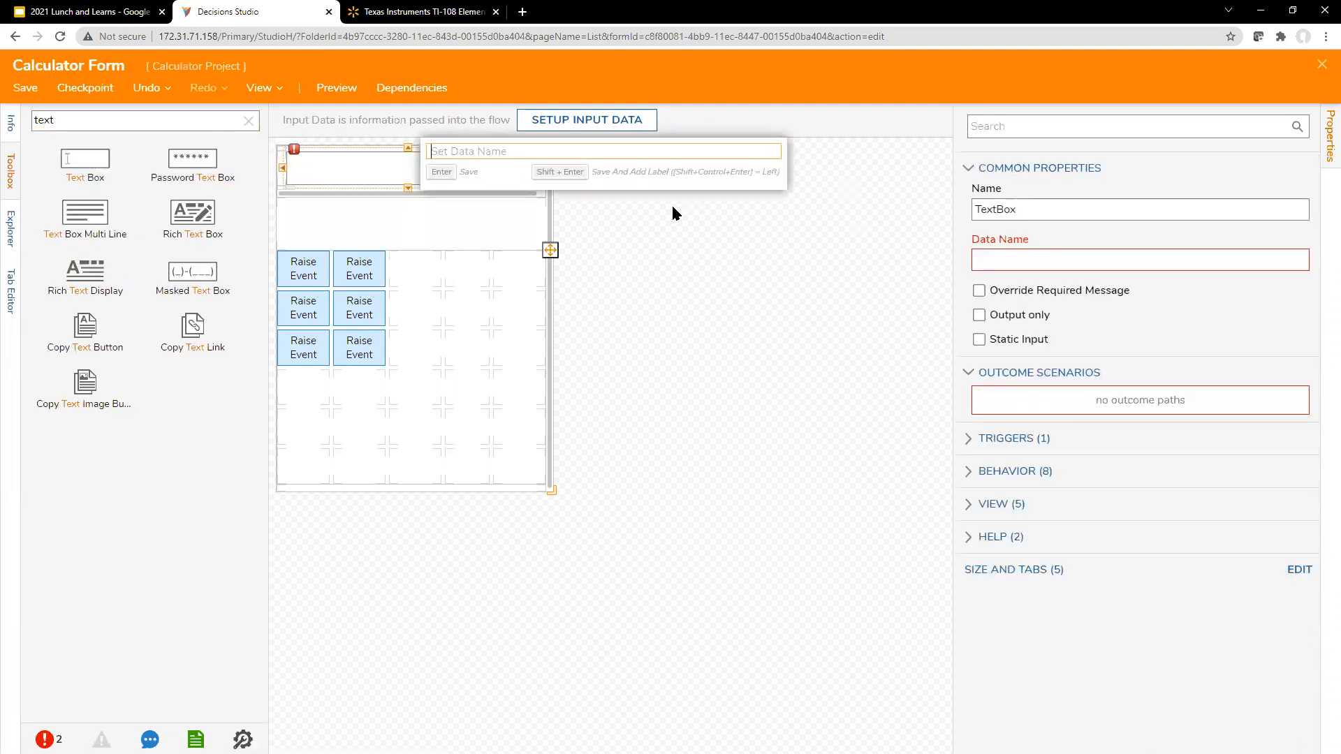
{"action": "type", "text": "CalculatorScreen"}
{"action": "key", "text": "Return"}
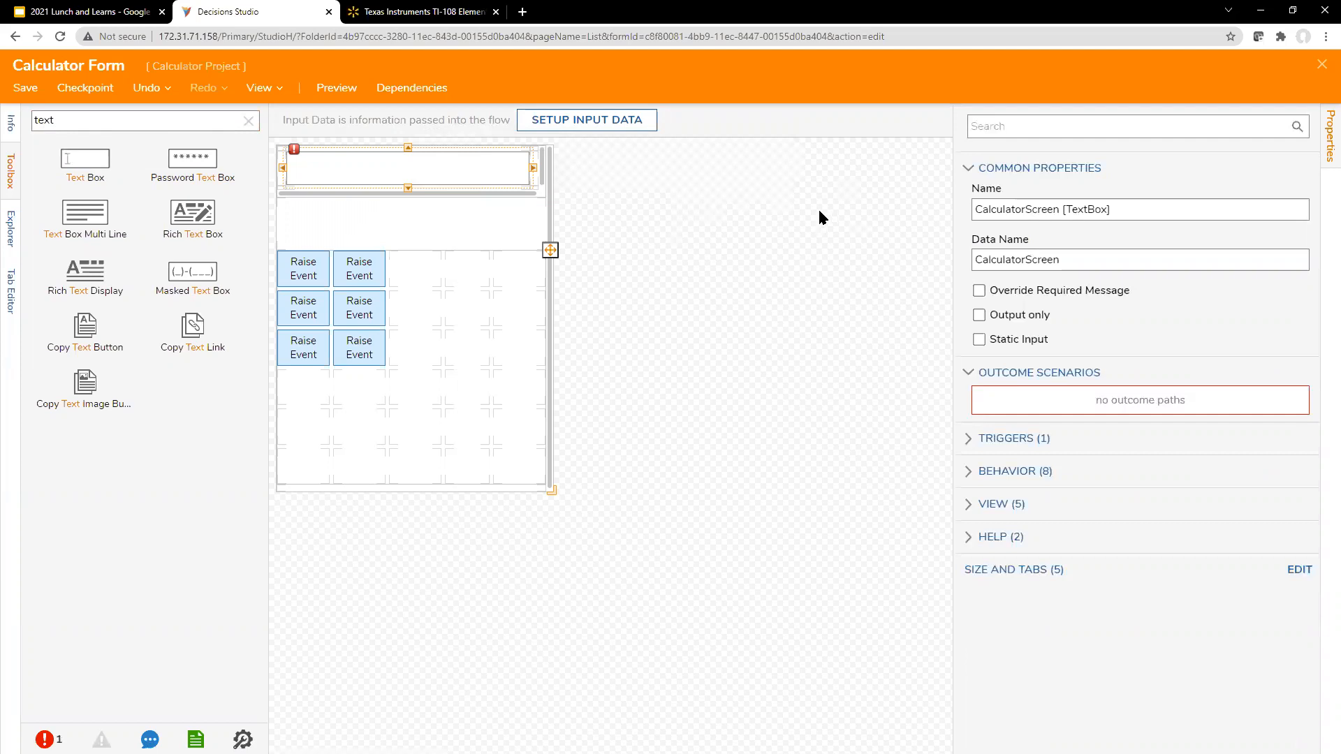
{"action": "left_click", "coordinate": [832, 220]}
{"action": "left_click", "coordinate": [505, 176]}
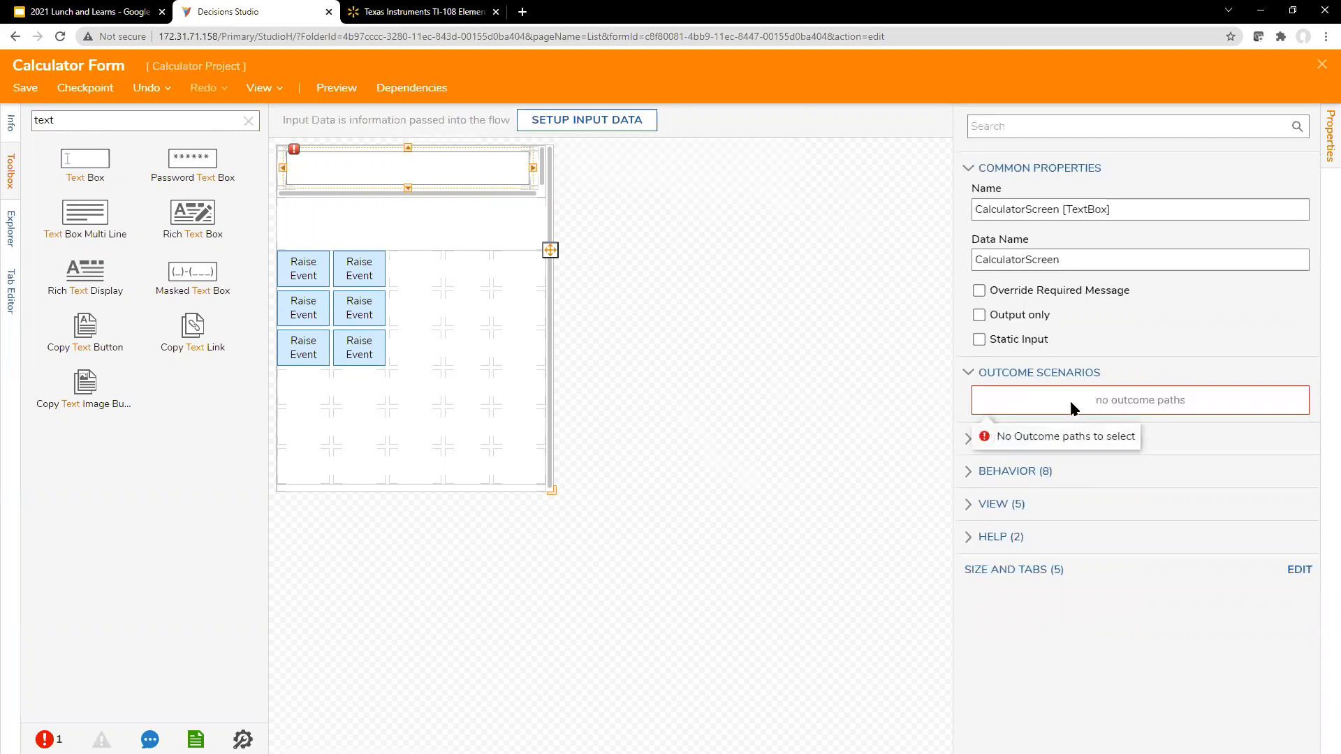
Step: Add a Button labelled "On/C" in the first cell of the Buttons grid's last row, matching the TI-108 picture
{"action": "left_click", "coordinate": [357, 345]}
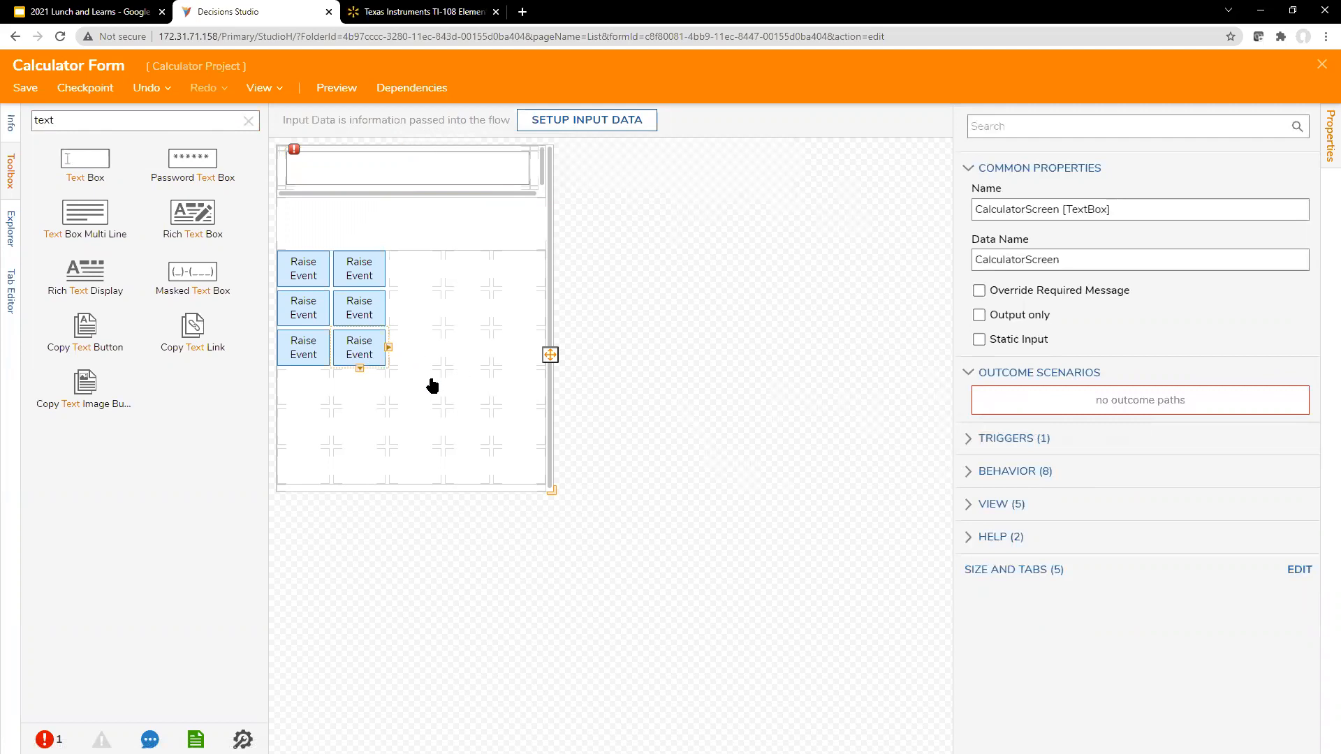
{"action": "left_click", "coordinate": [688, 342]}
{"action": "double_click", "coordinate": [87, 117]}
{"action": "type", "text": "butto"}
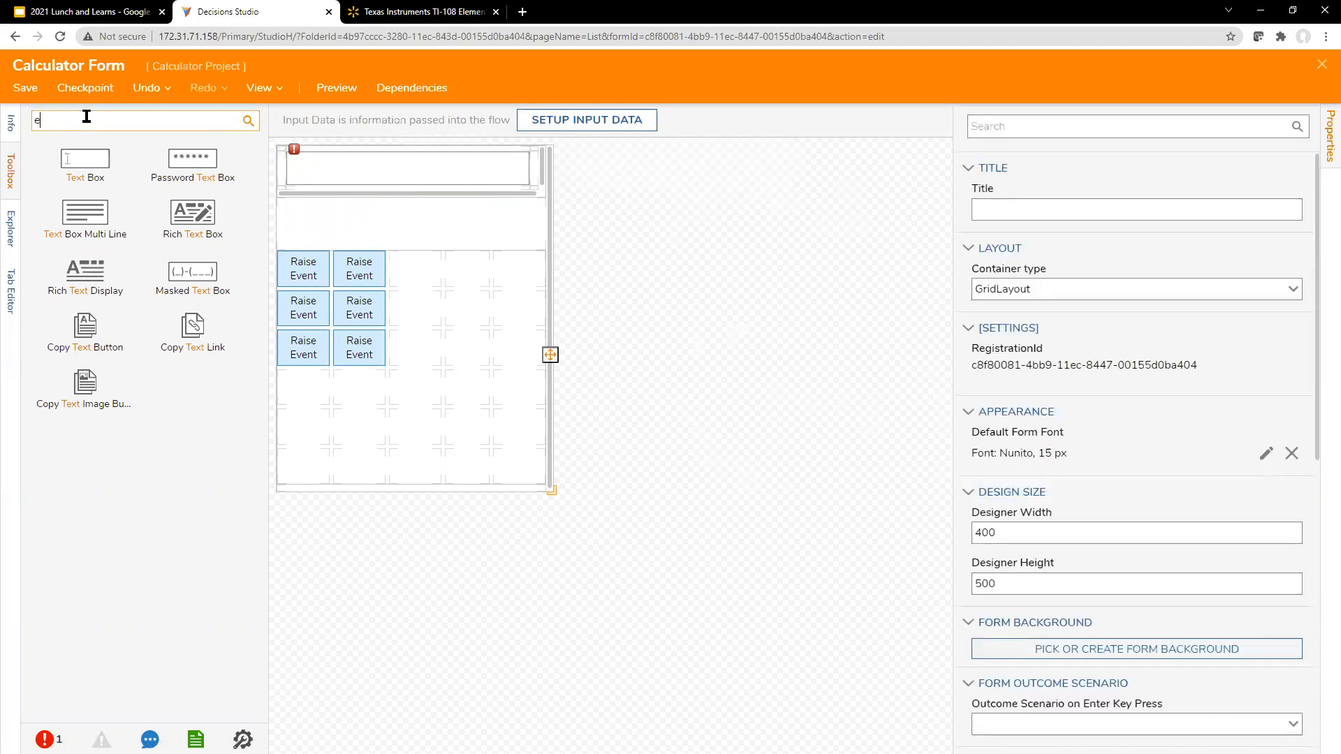
{"action": "type", "text": "n"}
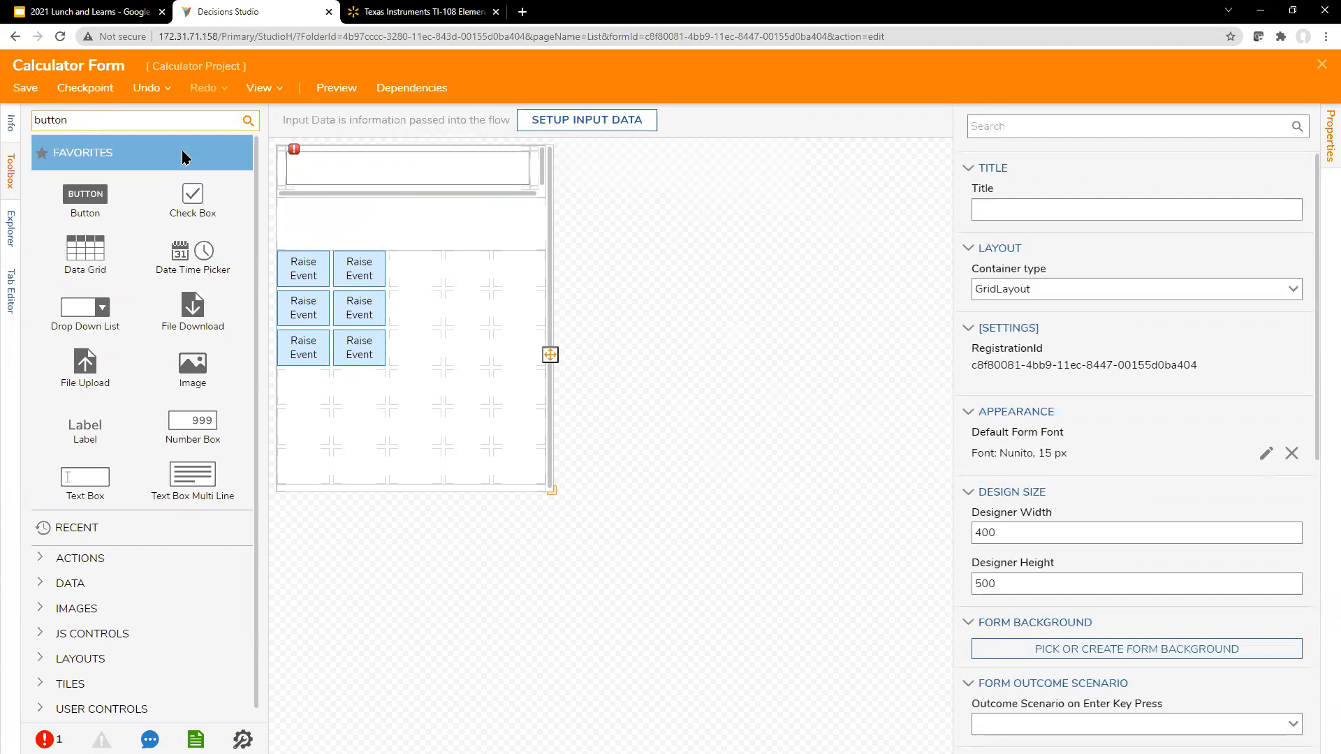
{"action": "left_click_drag", "start_coordinate": [549, 457], "coordinate": [548, 482]}
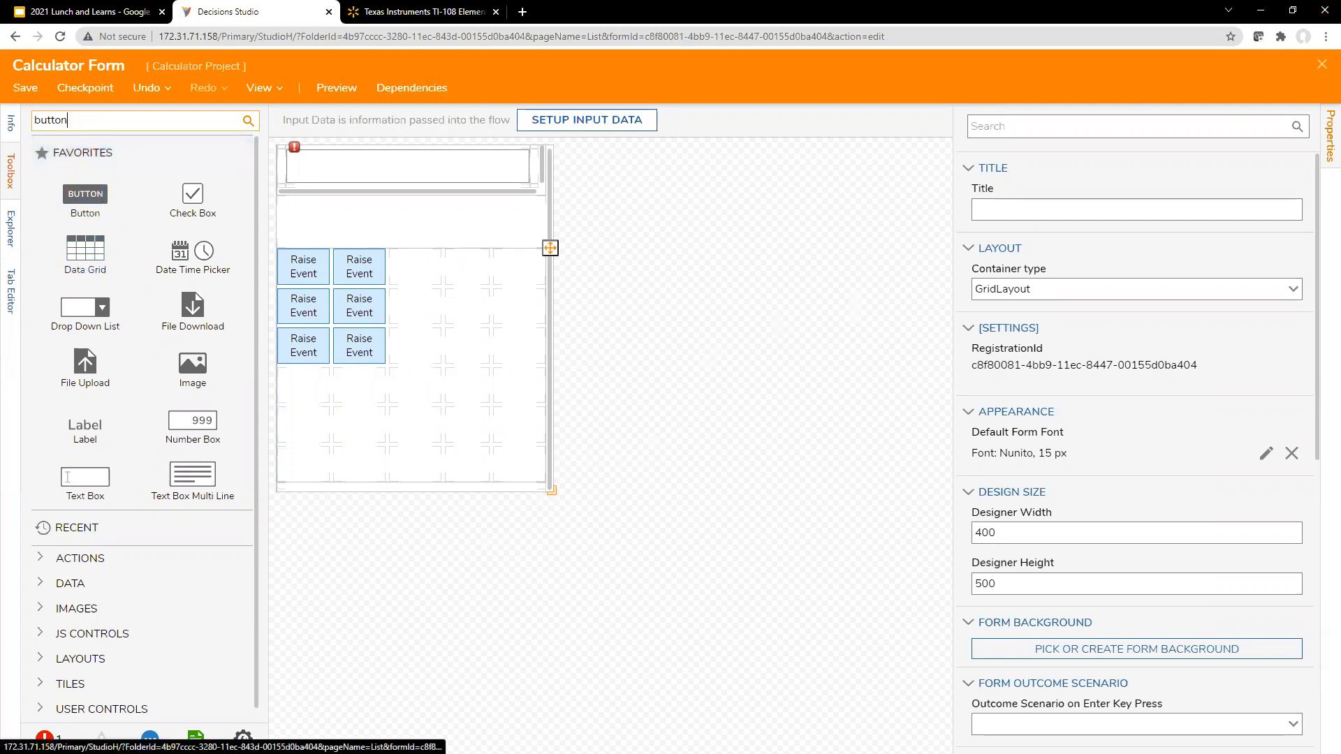
{"action": "left_click", "coordinate": [454, 17]}
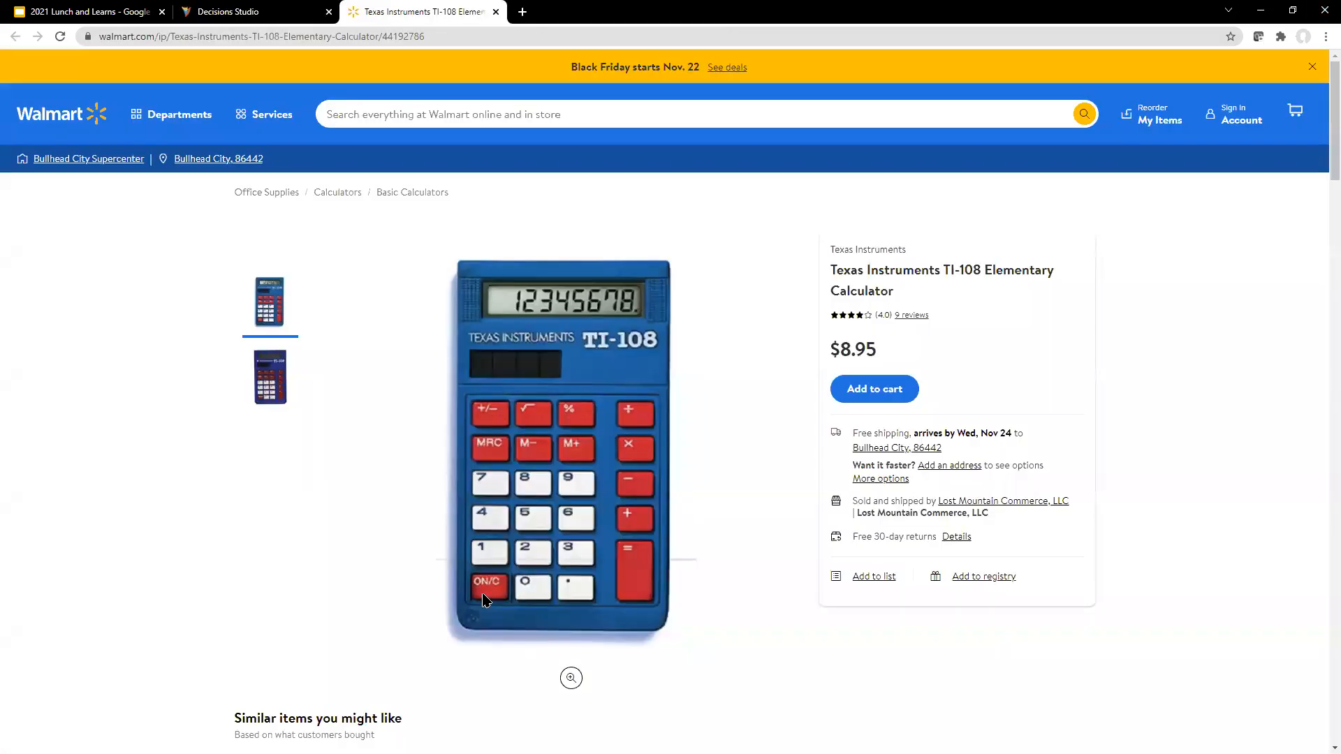
{"action": "left_click", "coordinate": [249, 12]}
{"action": "left_click_drag", "start_coordinate": [85, 193], "coordinate": [307, 463]}
{"action": "type", "text": "On/C"}
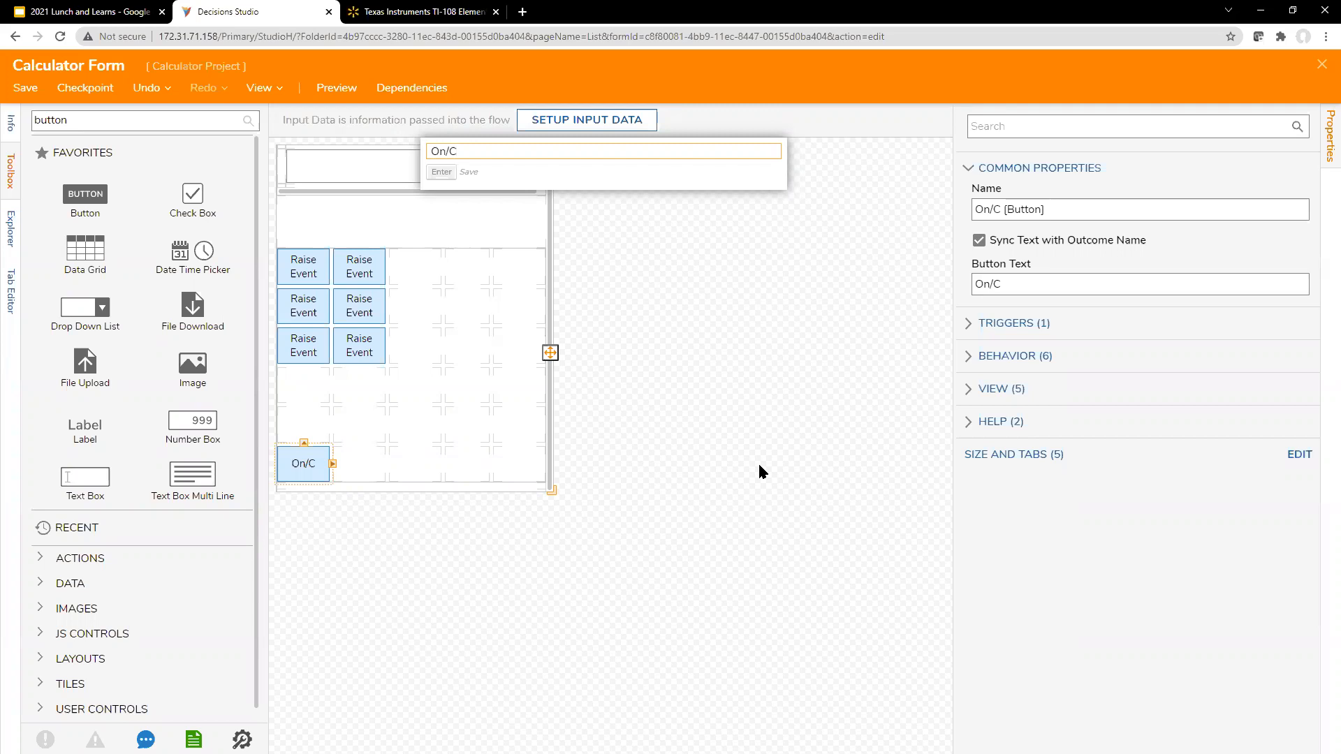
{"action": "key", "text": "Return"}
Step: Review the CalculatorScreen text box's outcome scenario for On/C and its view settings
{"action": "left_click", "coordinate": [761, 484]}
{"action": "left_click", "coordinate": [470, 181]}
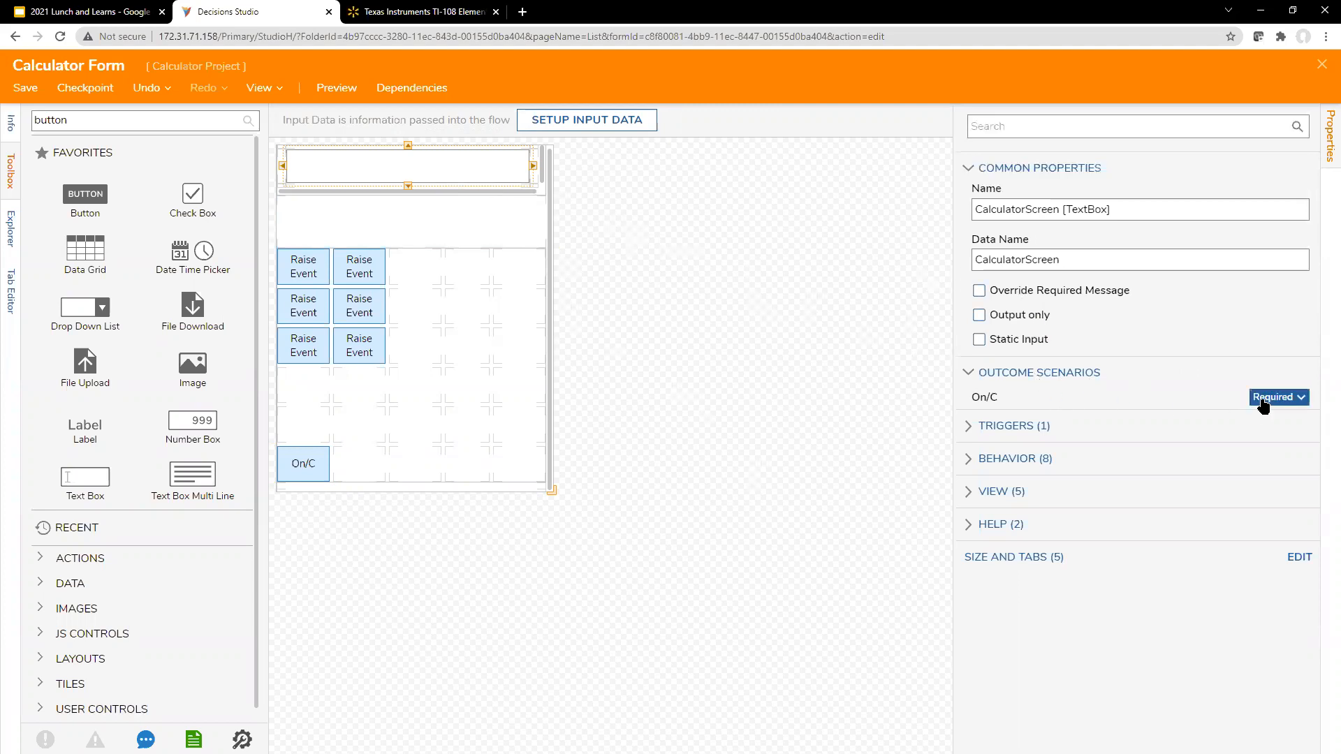
{"action": "left_click", "coordinate": [680, 267]}
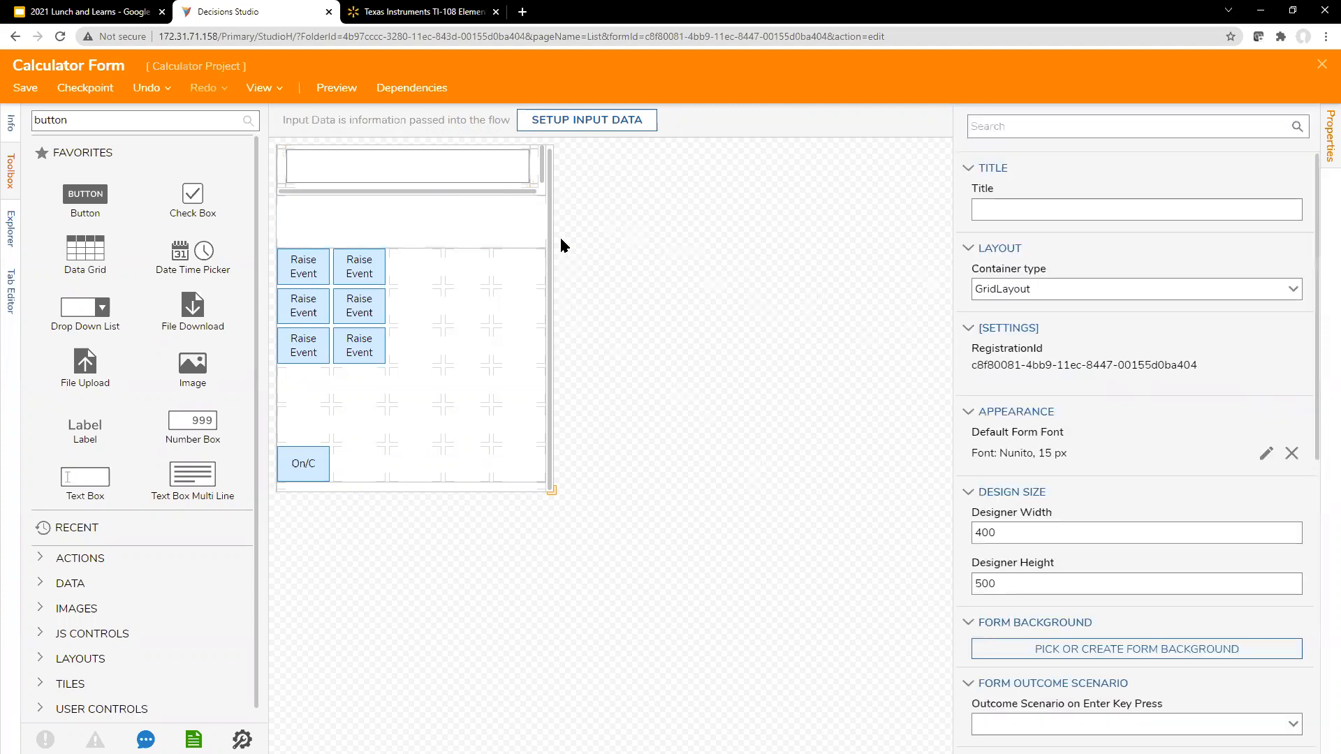
{"action": "left_click", "coordinate": [470, 168]}
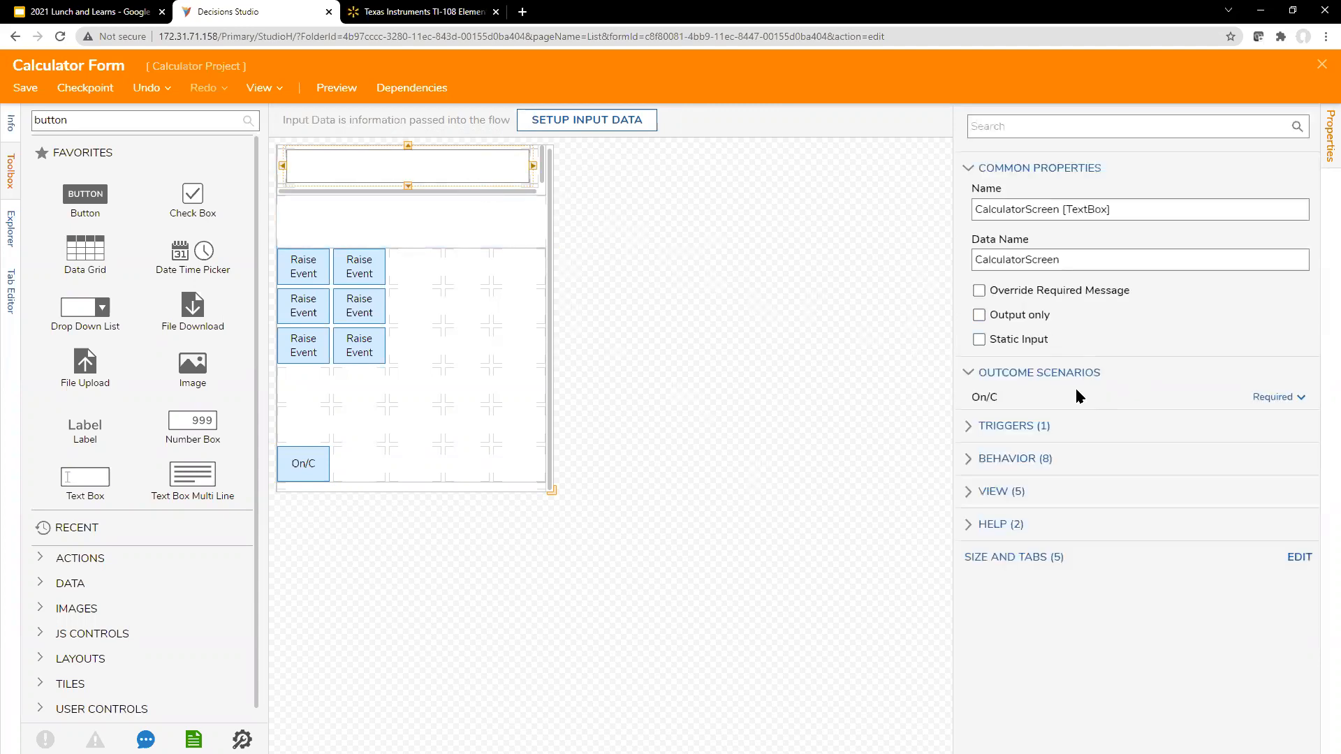
{"action": "left_click", "coordinate": [1004, 493]}
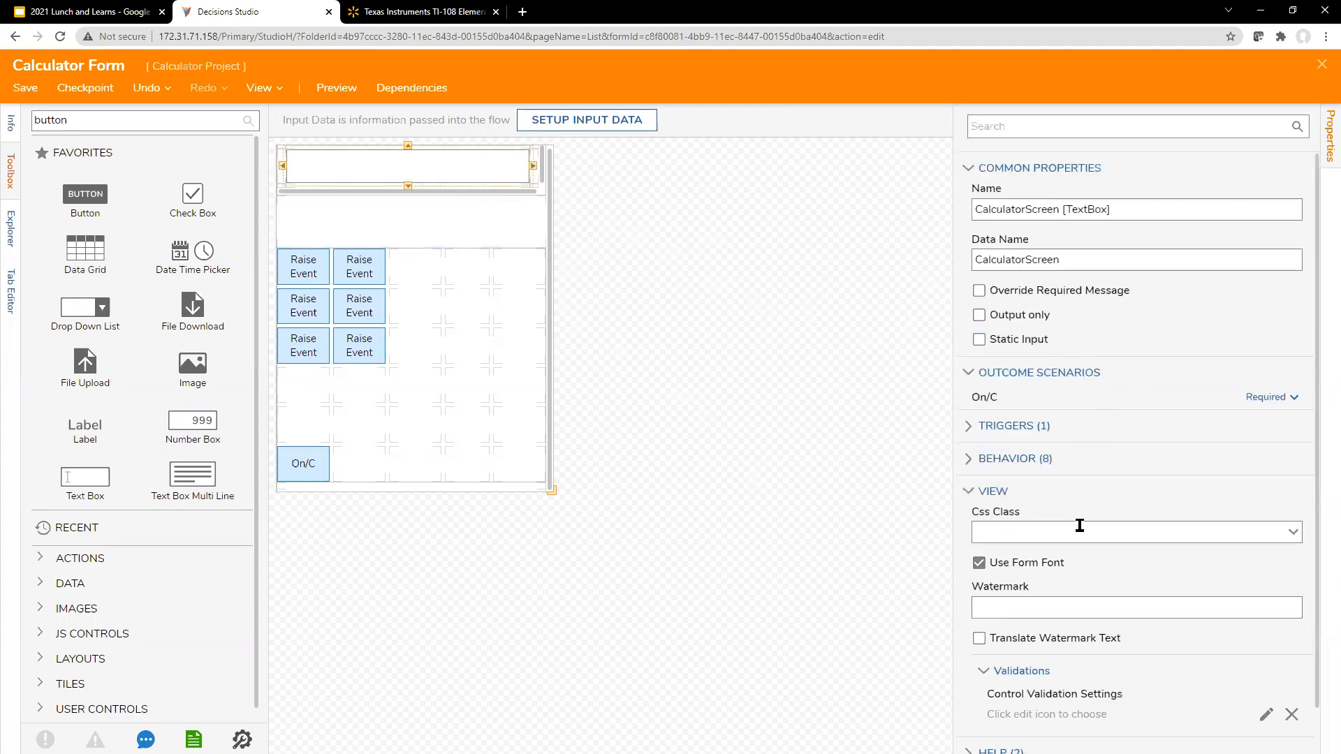
{"action": "left_click", "coordinate": [1003, 443]}
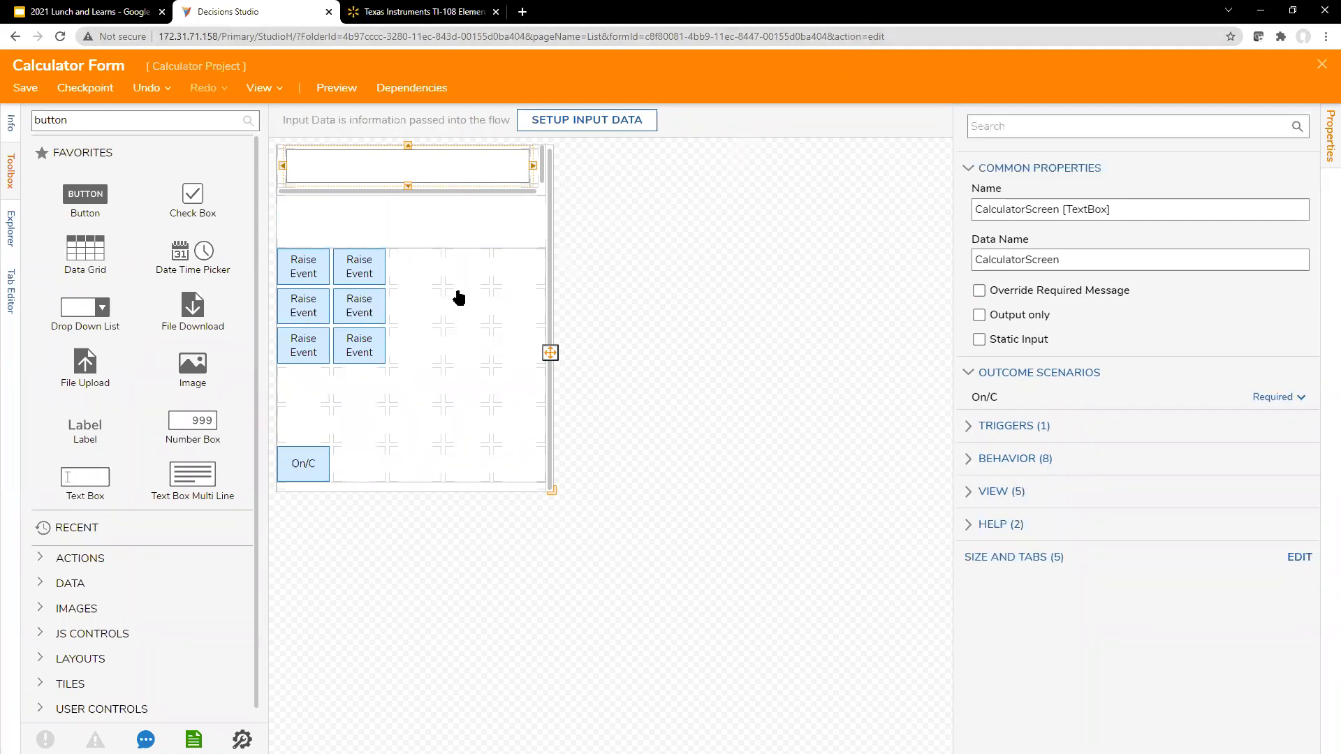
{"action": "left_click", "coordinate": [733, 248]}
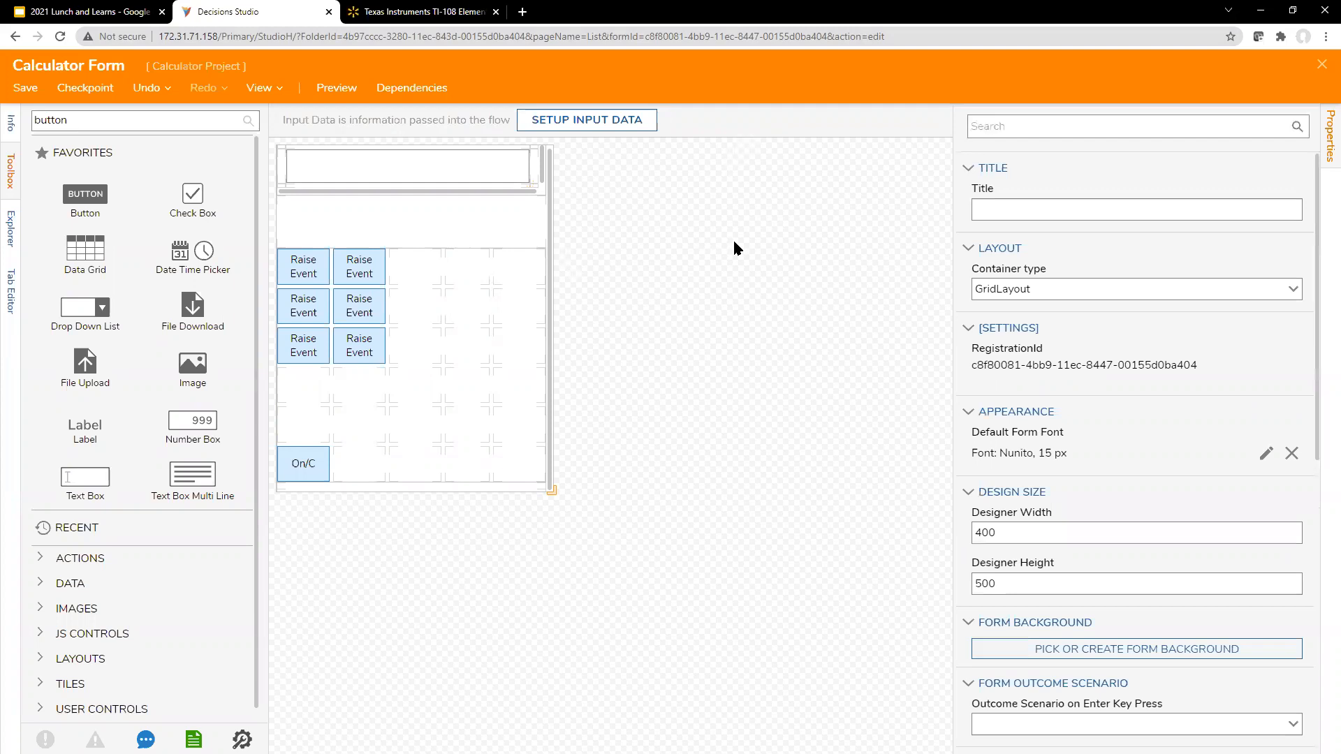
{"action": "left_click", "coordinate": [428, 170]}
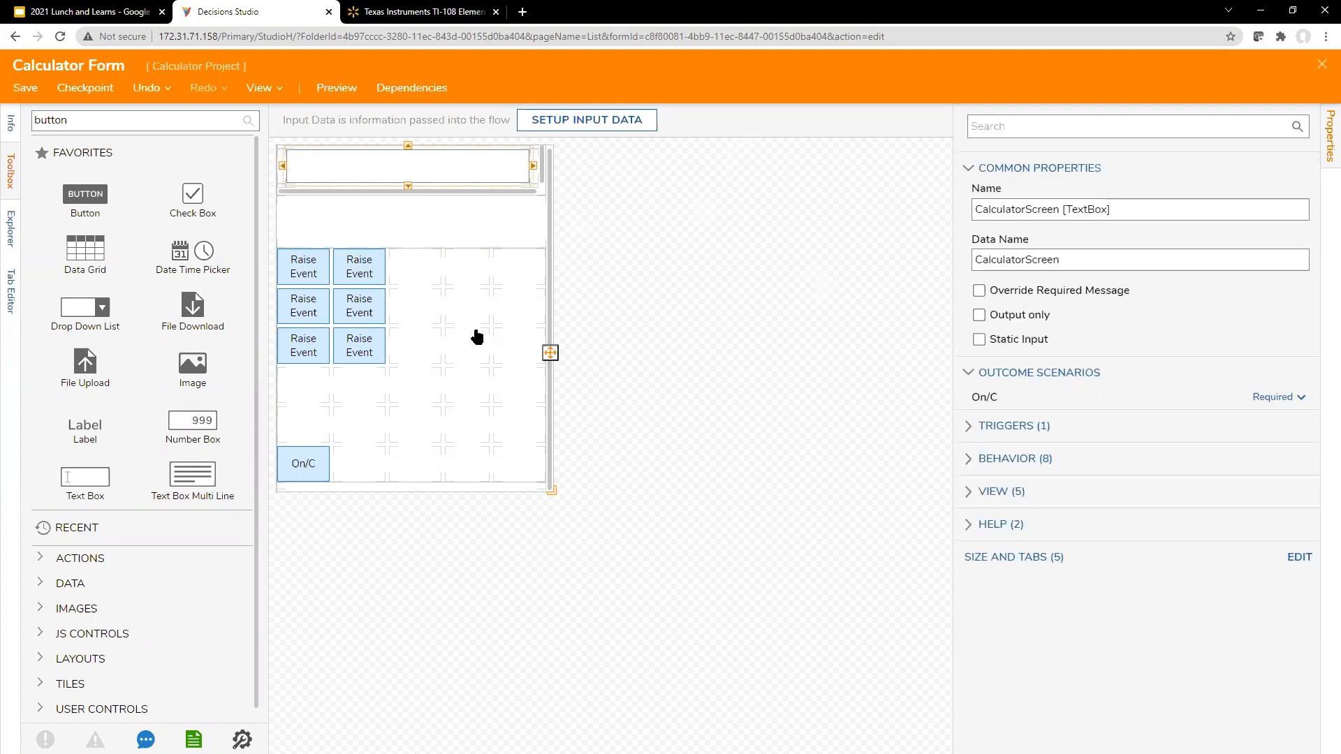
{"action": "left_click", "coordinate": [592, 317]}
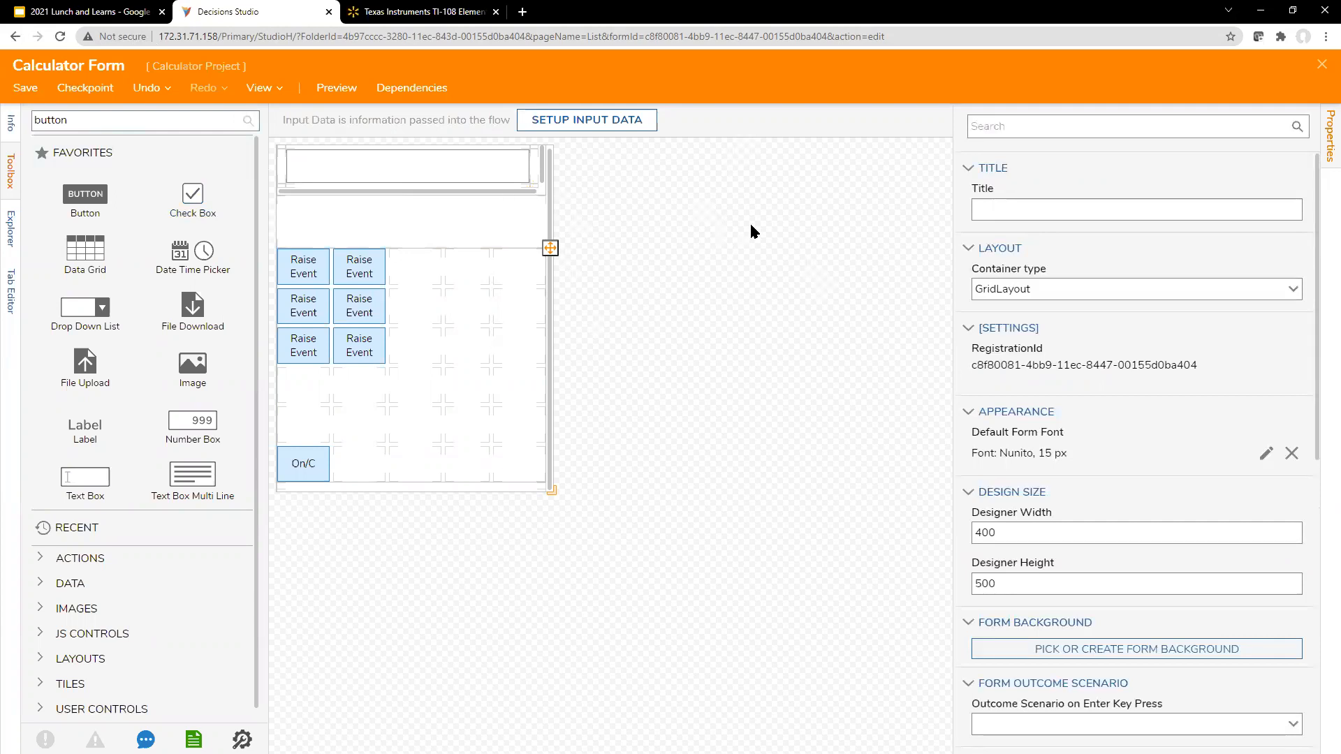
Step: Search the form controls for "grid" and place a Grid Layout in the second row of the Base Grid
{"action": "left_click", "coordinate": [393, 222]}
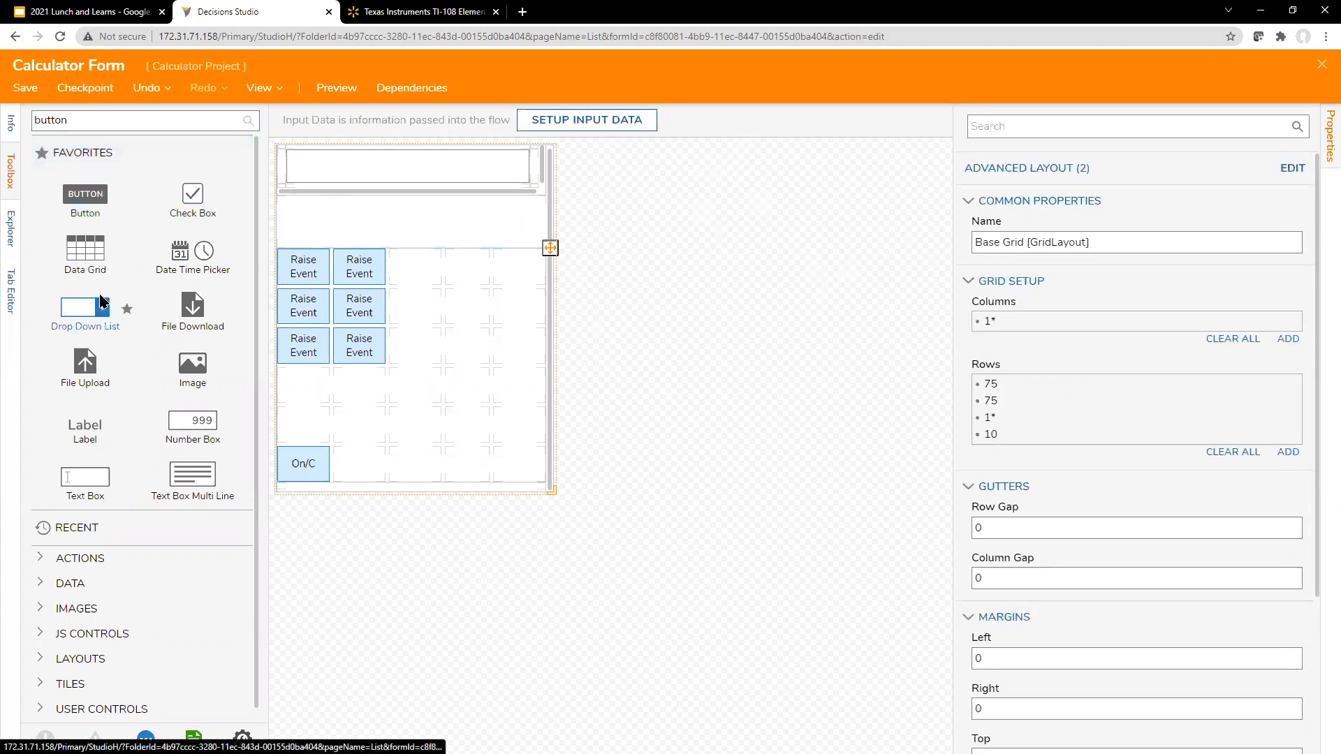
{"action": "left_click", "coordinate": [465, 210]}
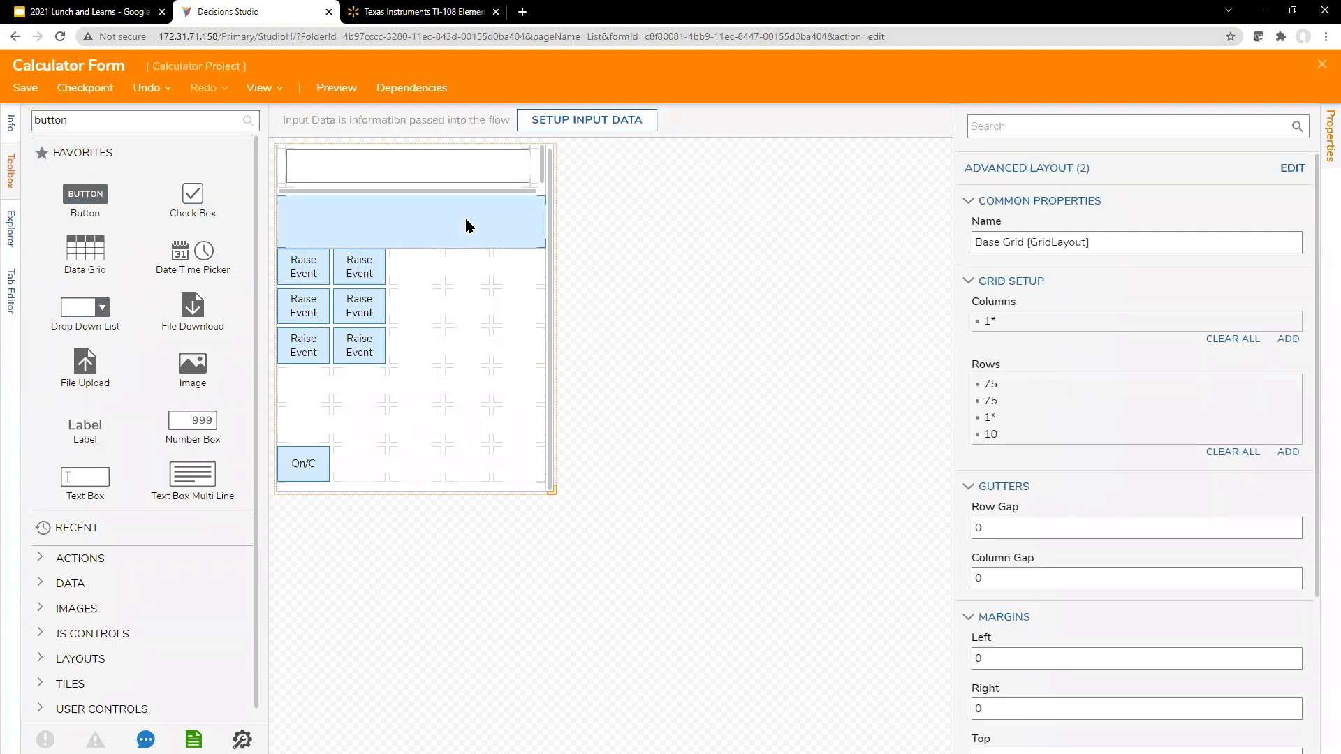
{"action": "left_click", "coordinate": [12, 181]}
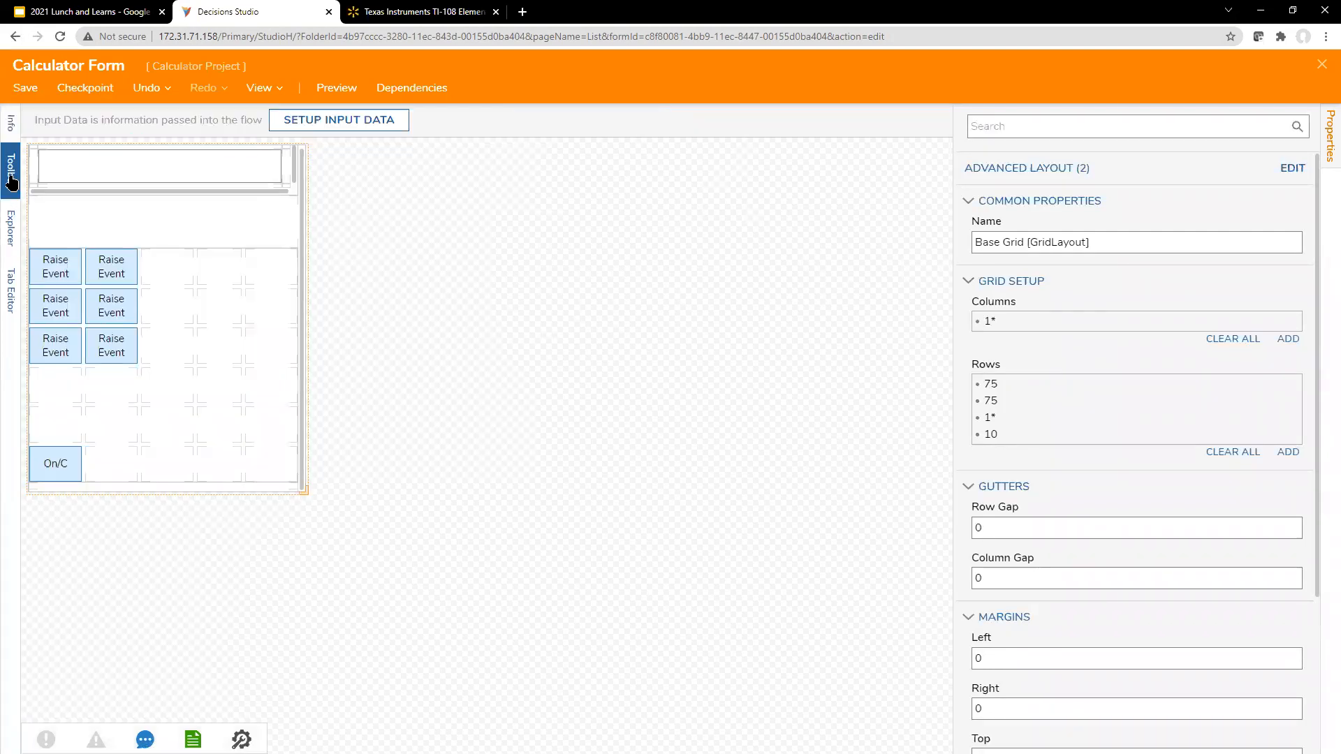
{"action": "left_click", "coordinate": [12, 169]}
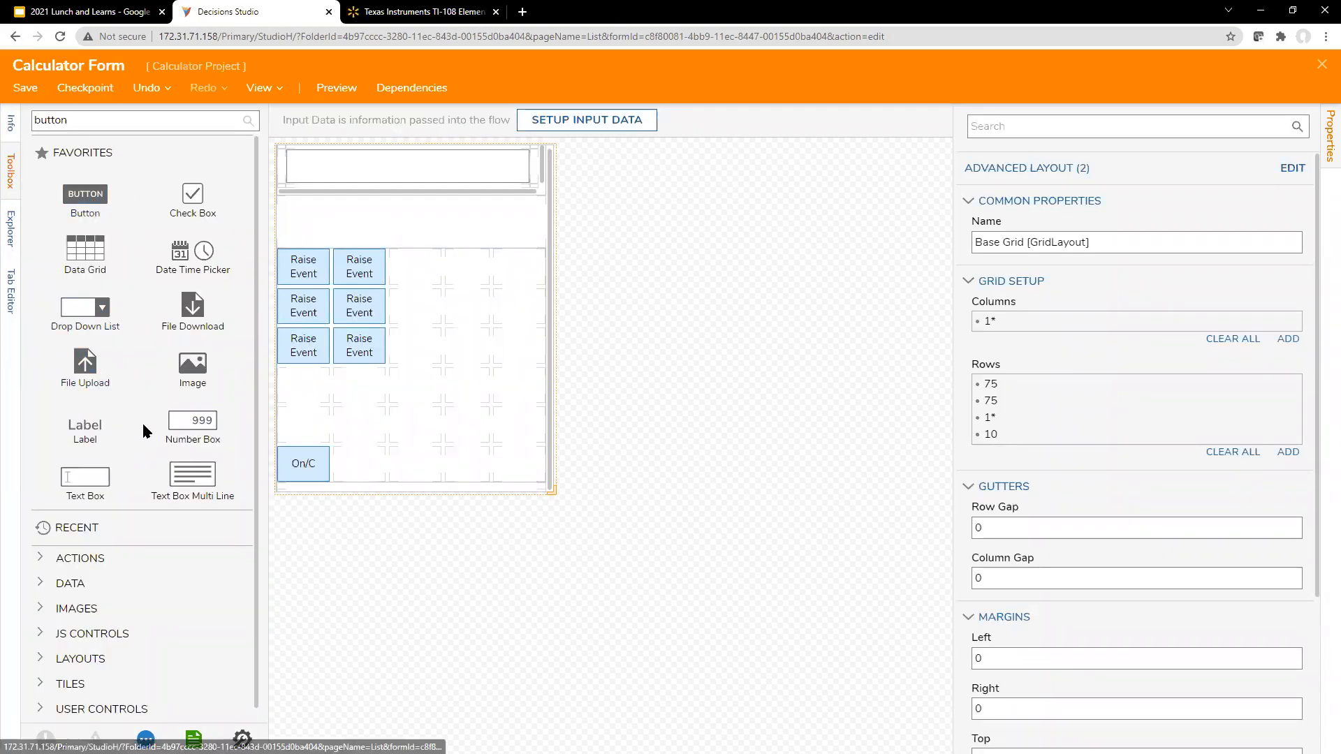
{"action": "left_click", "coordinate": [146, 114]}
{"action": "type", "text": "grid"}
{"action": "left_click_drag", "start_coordinate": [186, 268], "coordinate": [154, 270]}
{"action": "left_click_drag", "start_coordinate": [183, 338], "coordinate": [325, 241]}
{"action": "right_click", "coordinate": [485, 216]}
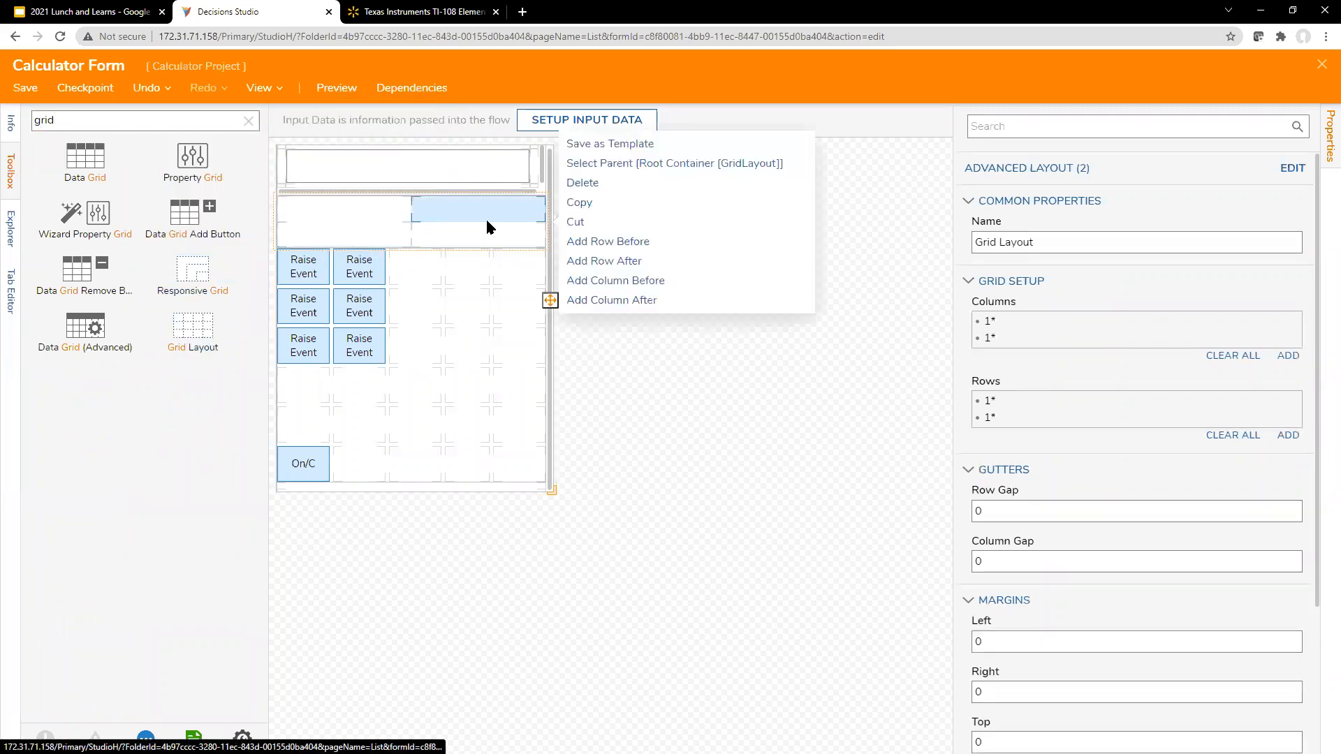
{"action": "left_click", "coordinate": [474, 185]}
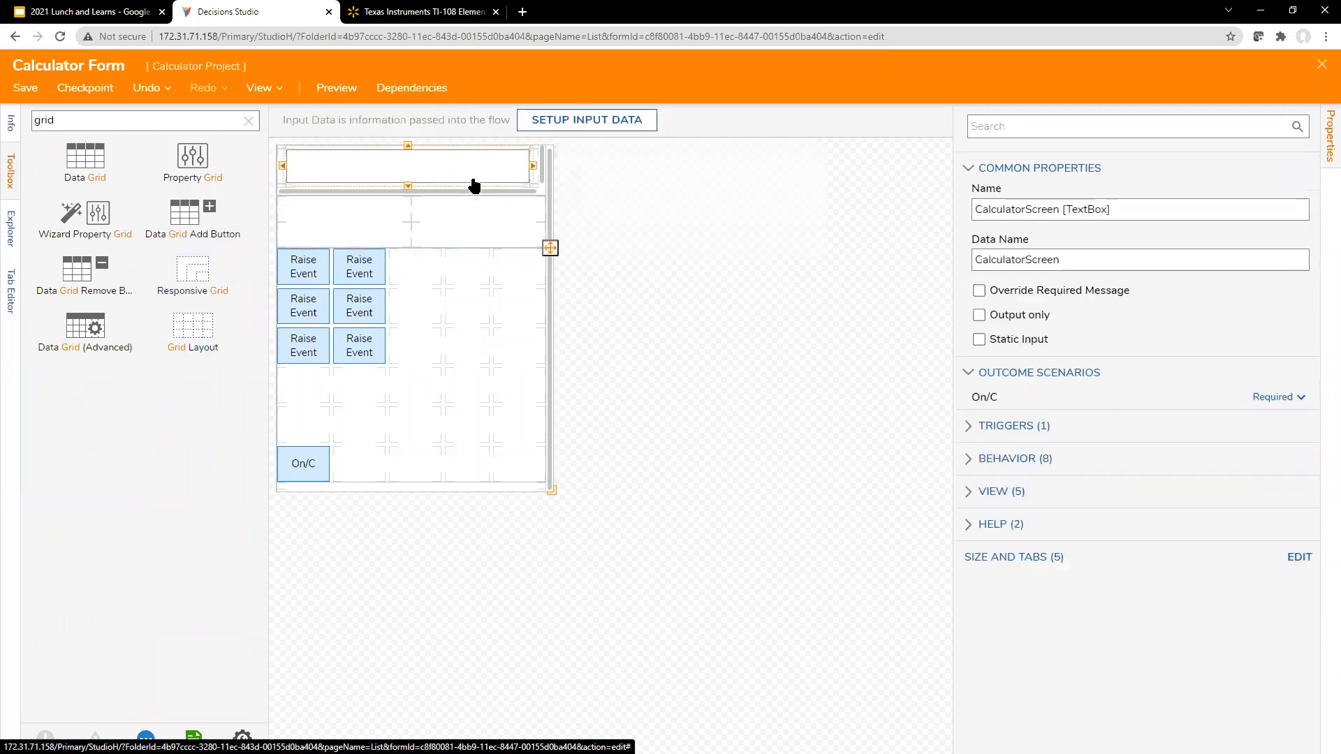
{"action": "left_click", "coordinate": [538, 191]}
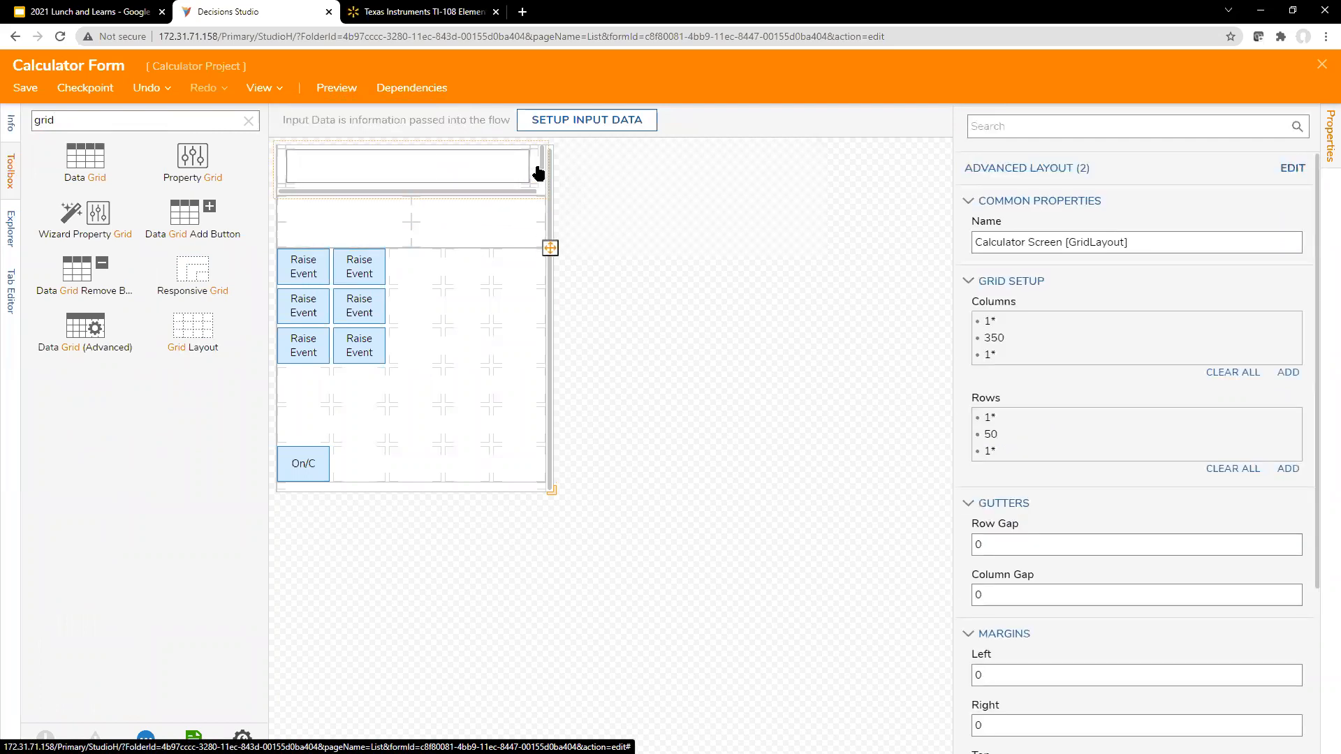
{"action": "scroll", "coordinate": [1117, 542], "scroll_direction": "down", "scroll_amount": 3}
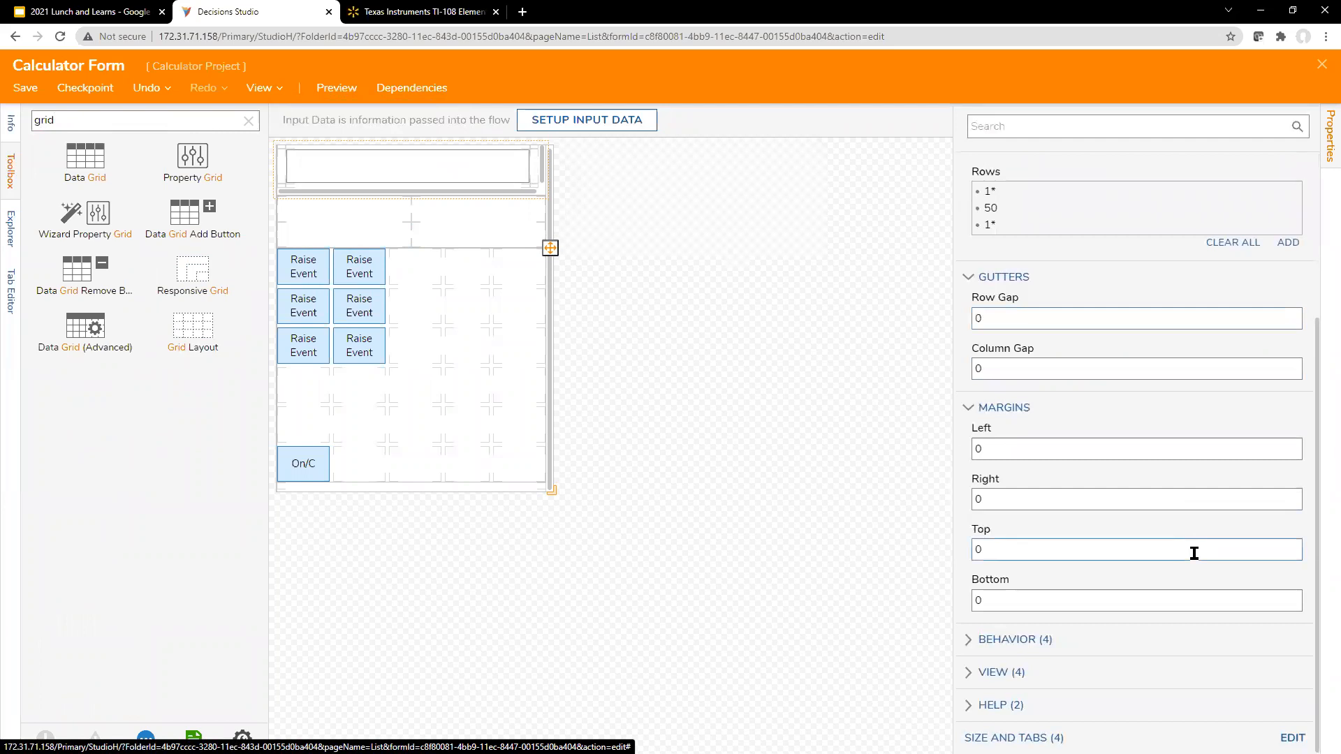
Step: Rename the new grid layout between the calculator screen and the buttons as "Static Labels [GridLayout]"
{"action": "left_click", "coordinate": [551, 233]}
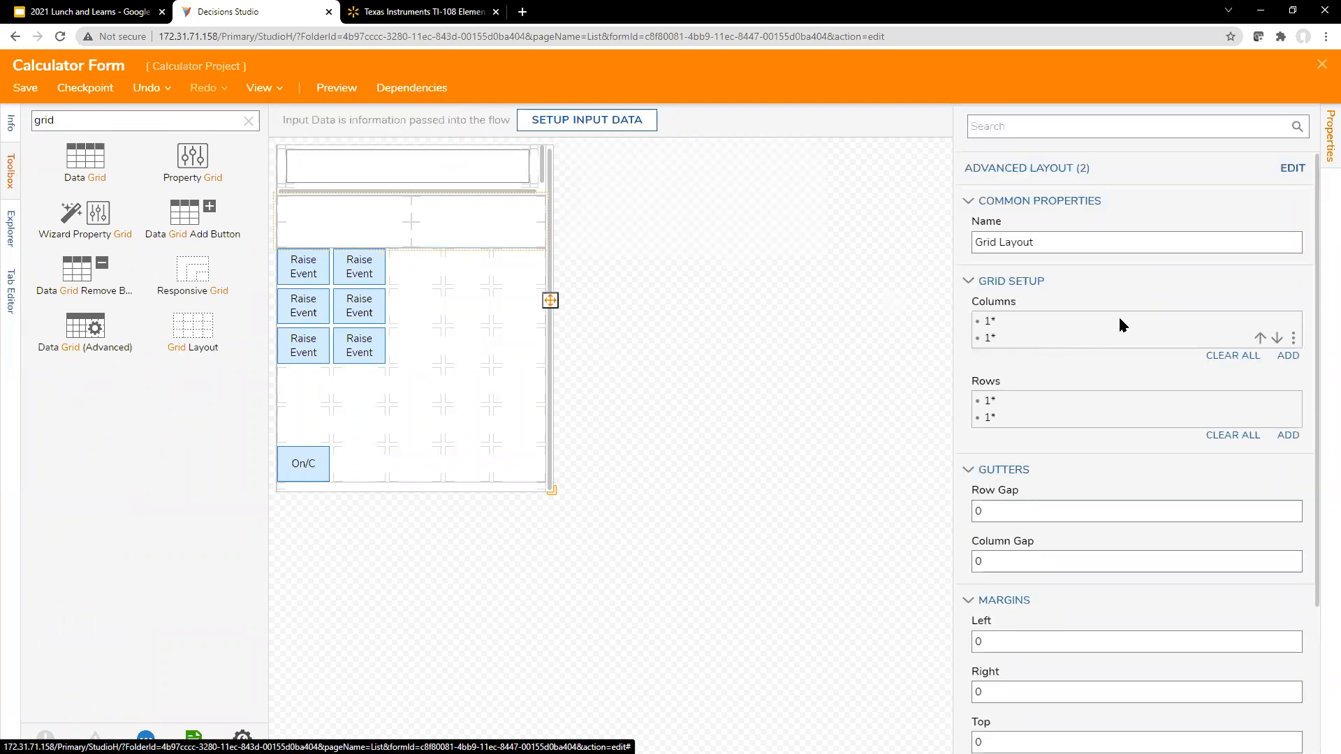
{"action": "left_click", "coordinate": [1131, 240]}
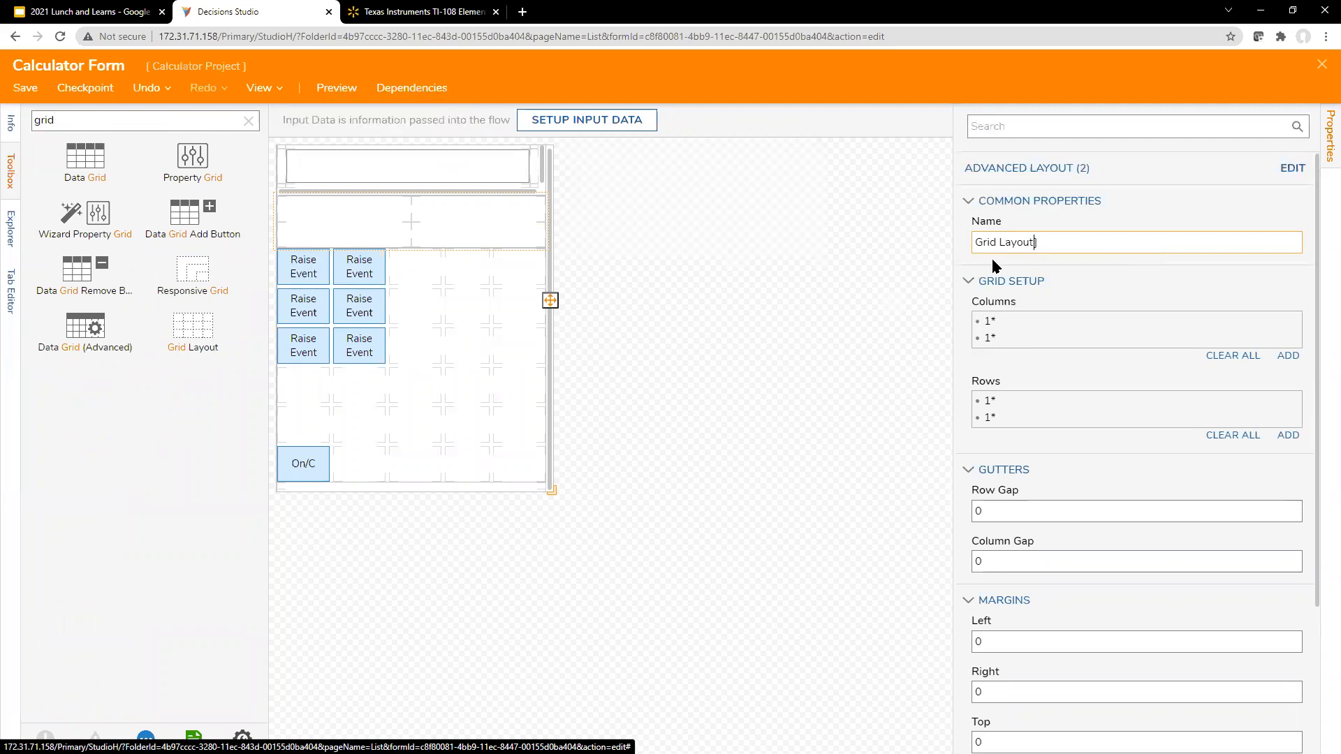
{"action": "key", "text": "ctrl+Left"}
{"action": "key", "text": "BackSpace"}
{"action": "type", "text": "["}
{"action": "type", "text": "Static "}
{"action": "type", "text": "Lables"}
{"action": "key", "text": "BackSpace"}
{"action": "key", "text": "BackSpace"}
{"action": "type", "text": "es"}
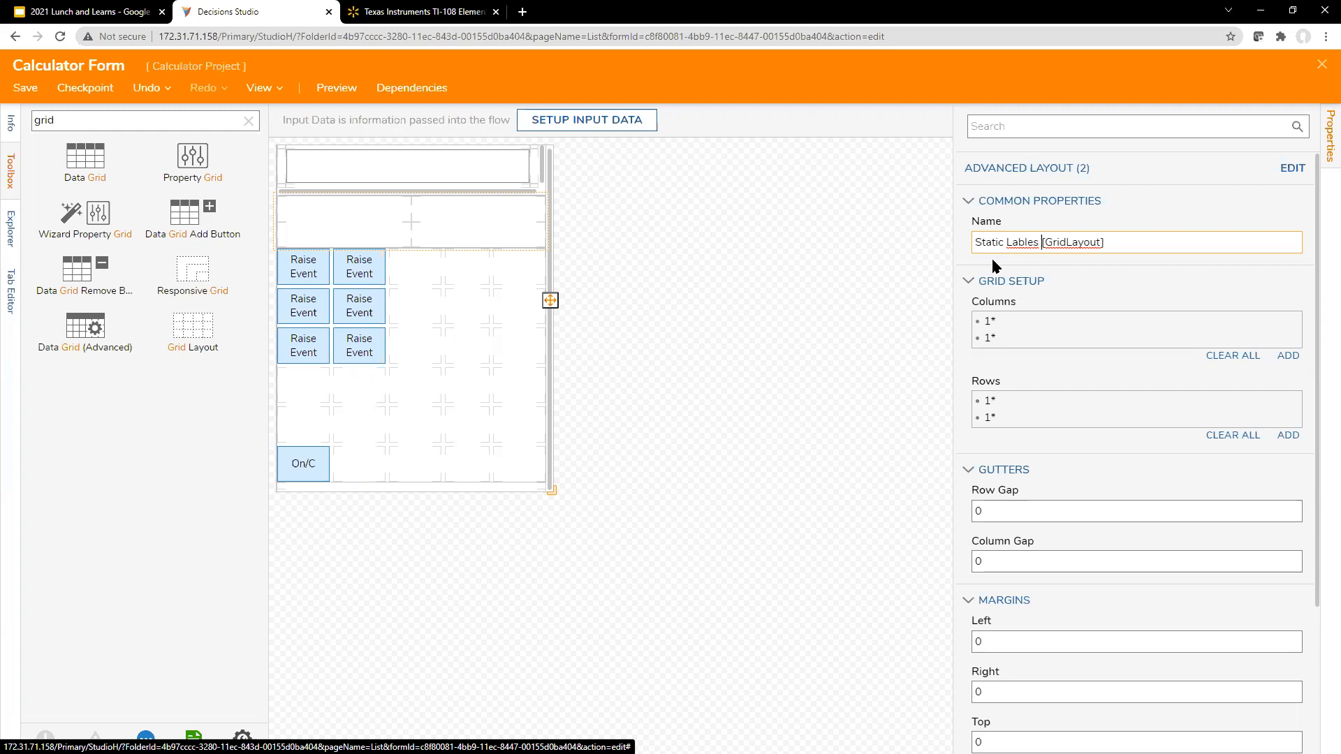
{"action": "right_click", "coordinate": [1013, 244]}
{"action": "left_click", "coordinate": [1058, 258]}
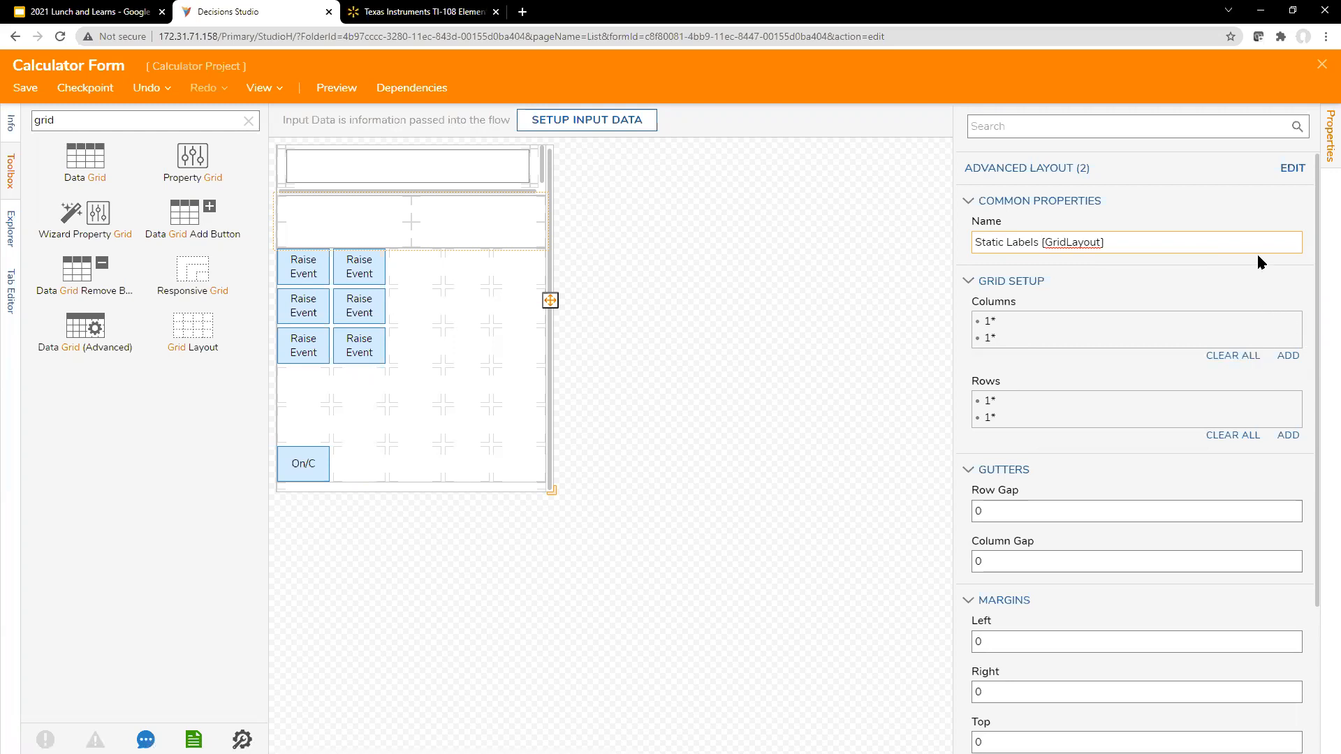
Step: Check the TI-108 picture and reduce the Static Labels grid to a single 1* column in its advanced layout
{"action": "left_click", "coordinate": [1293, 168]}
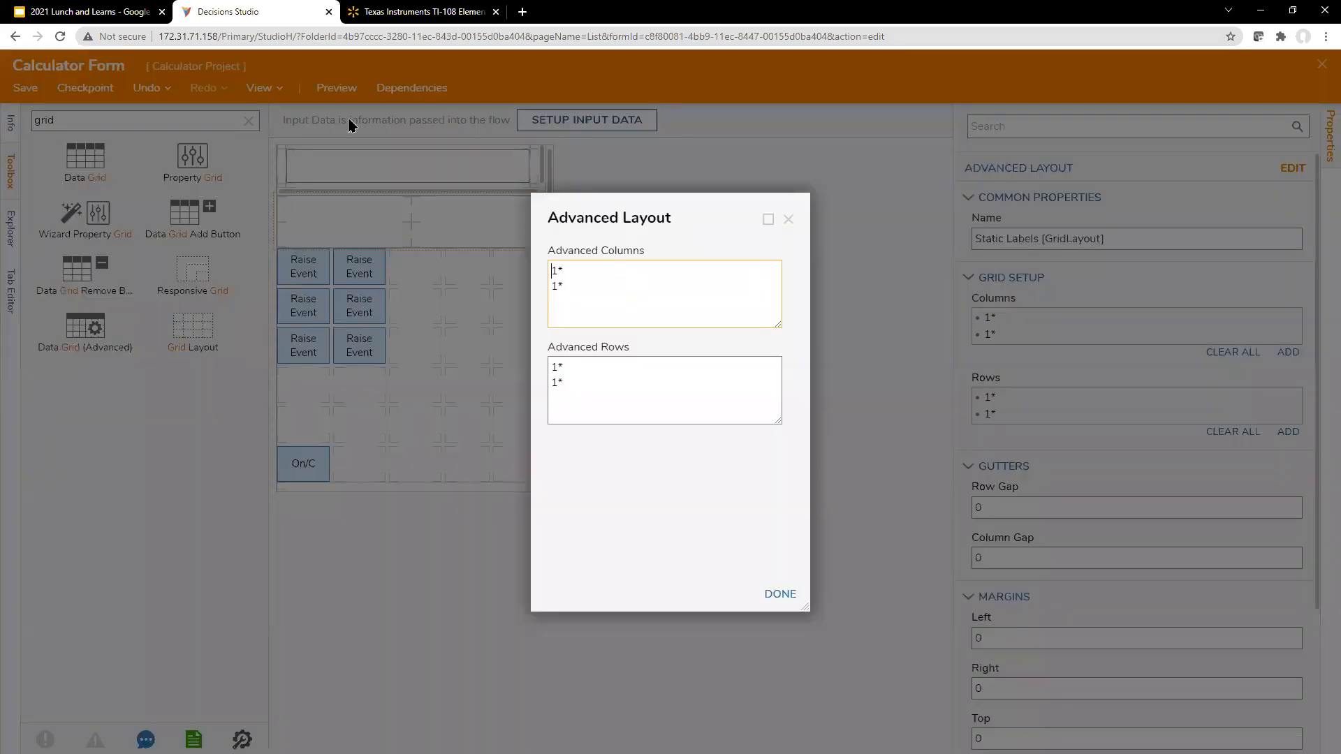
{"action": "left_click", "coordinate": [403, 15]}
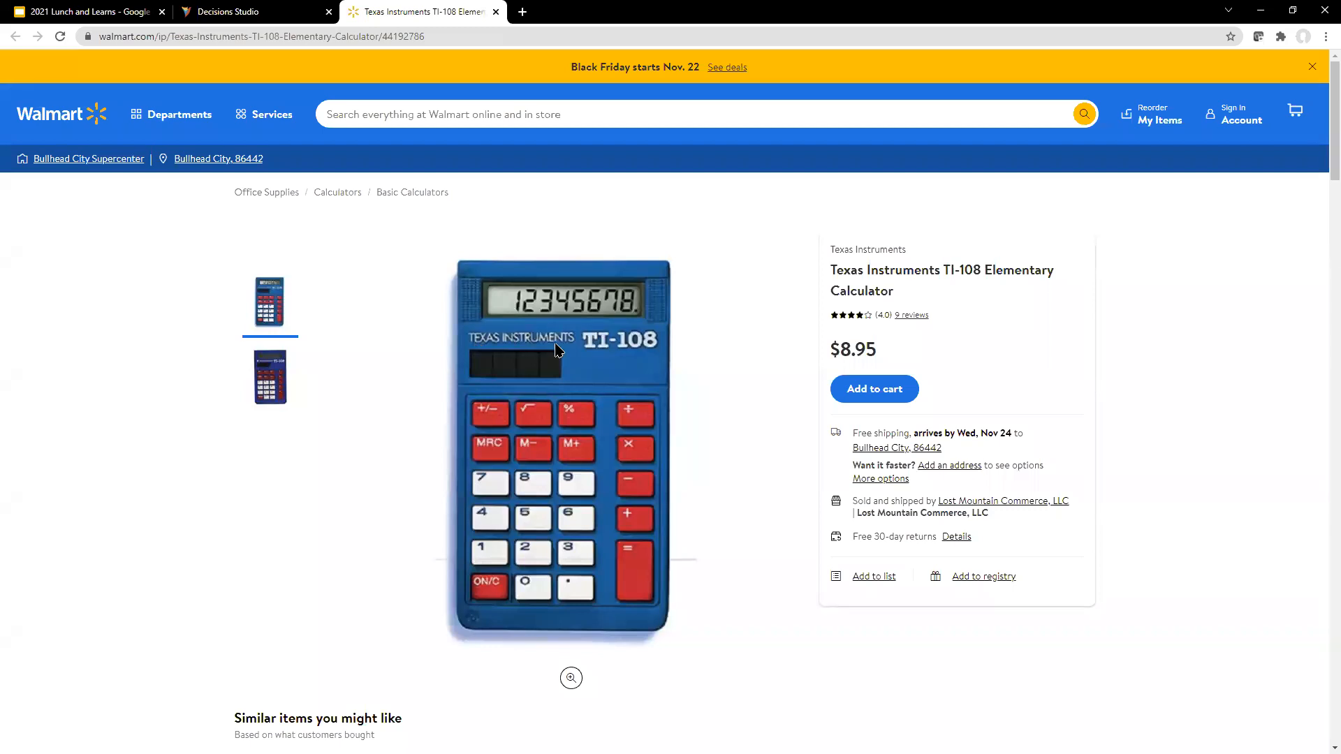
{"action": "left_click", "coordinate": [259, 15]}
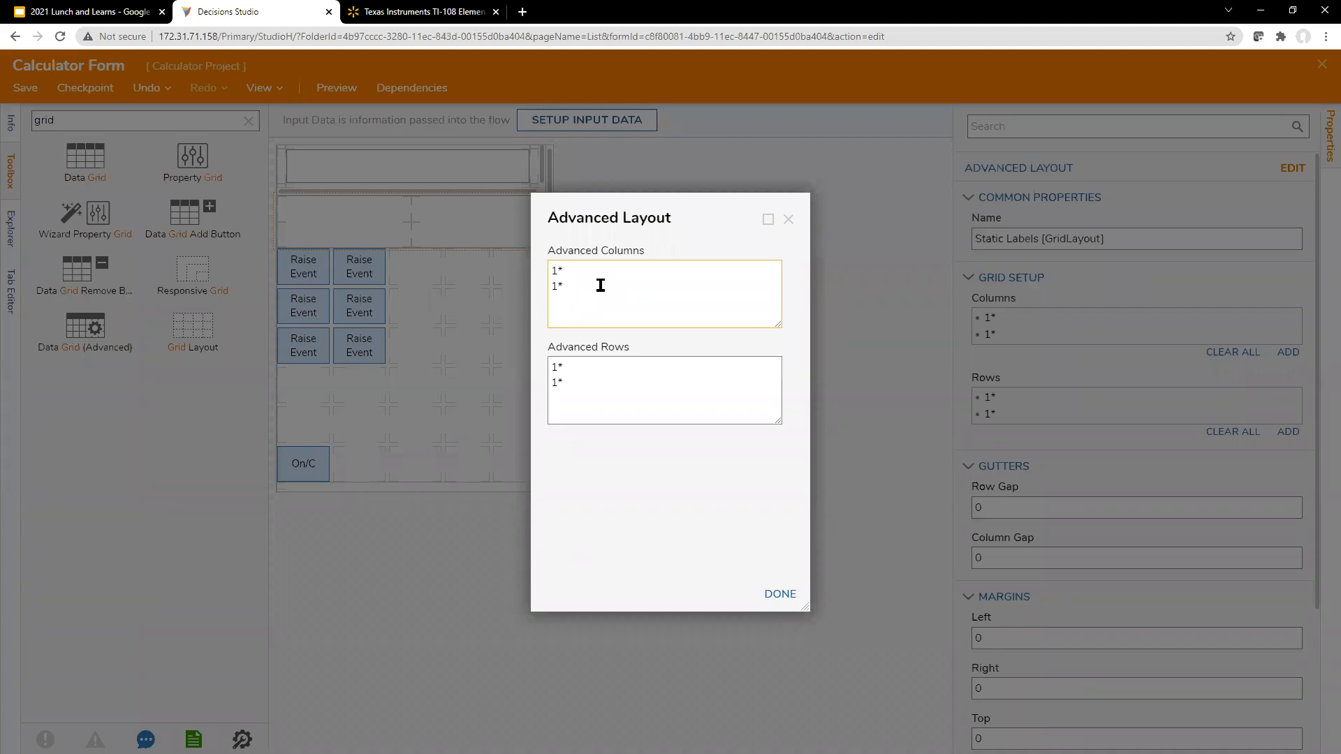
{"action": "left_click_drag", "start_coordinate": [581, 269], "coordinate": [523, 272]}
{"action": "key", "text": "BackSpace"}
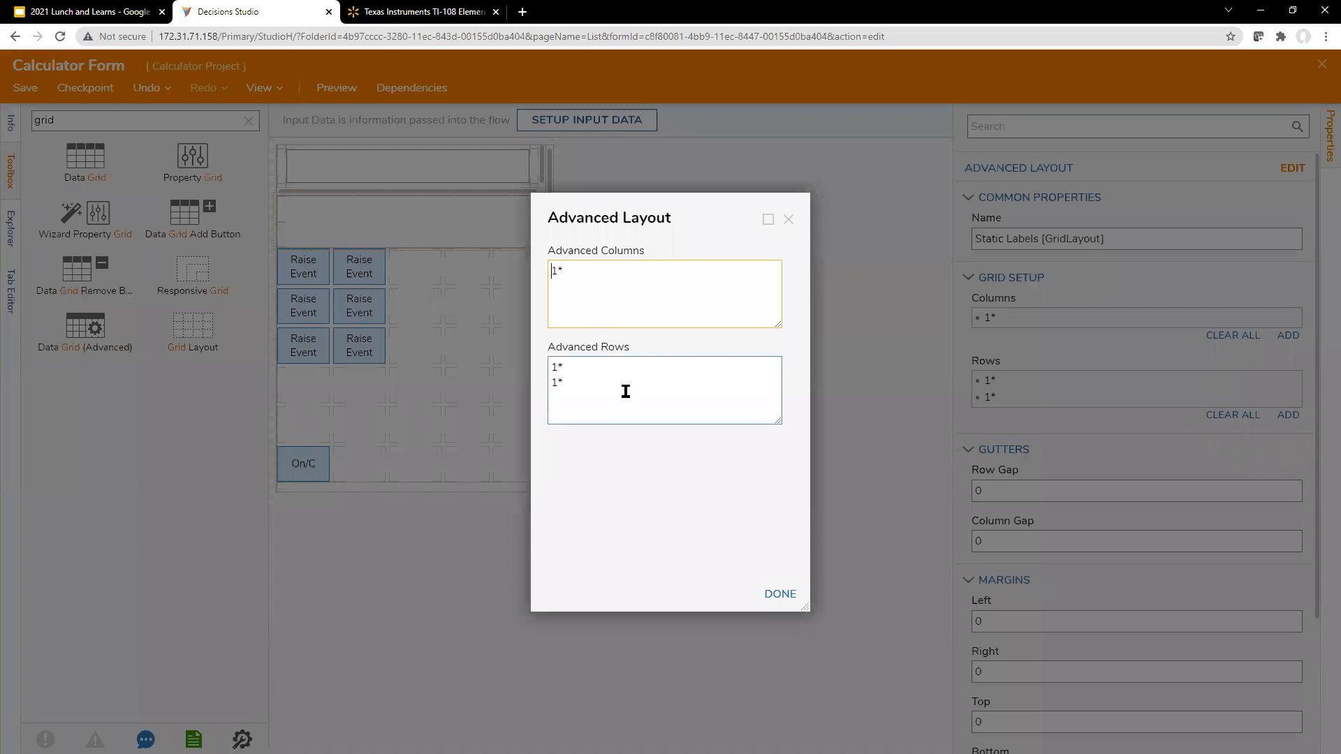
{"action": "left_click", "coordinate": [647, 472]}
{"action": "left_click", "coordinate": [789, 220]}
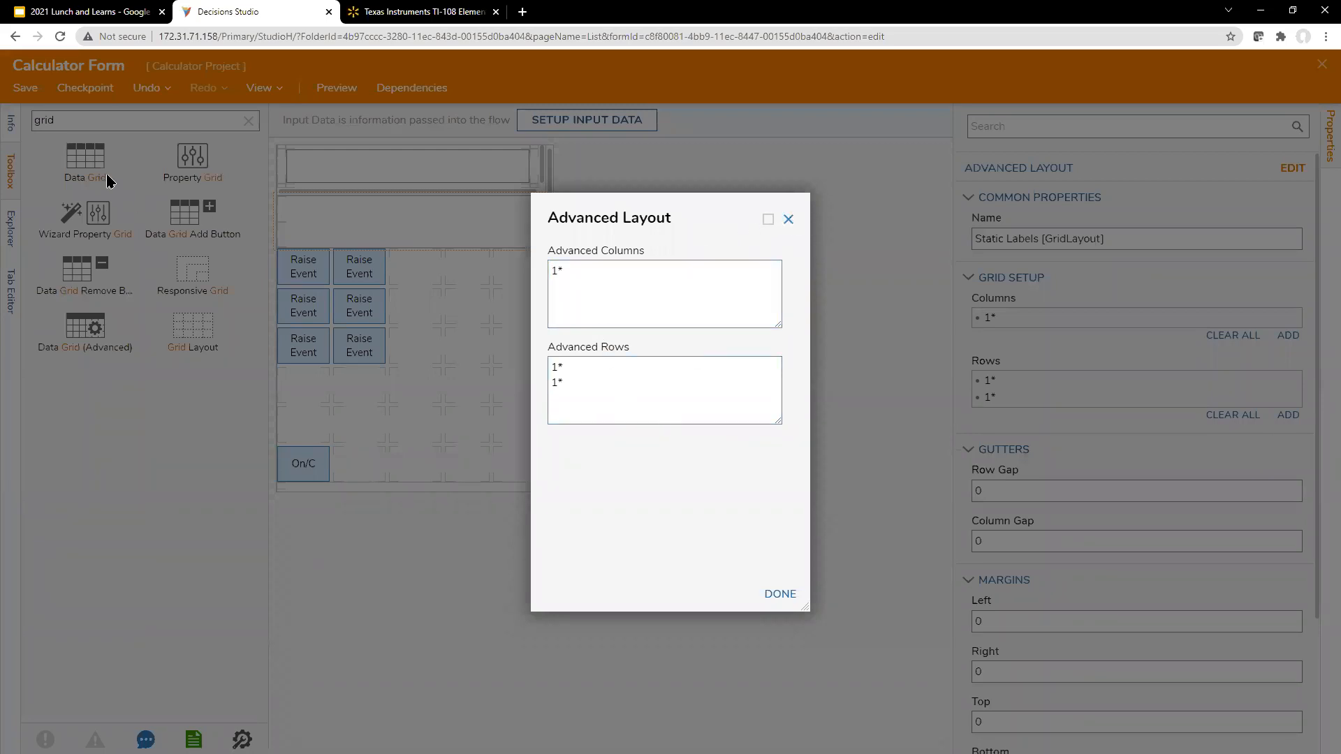
Step: Search the form controls for "lab" and place a Label reading "Decisions Instruments" in the Static Labels grid's first row
{"action": "double_click", "coordinate": [33, 124]}
{"action": "type", "text": "lab"}
{"action": "left_click_drag", "start_coordinate": [234, 217], "coordinate": [334, 208]}
{"action": "type", "text": "Decisions Instruments"}
{"action": "key", "text": "Return"}
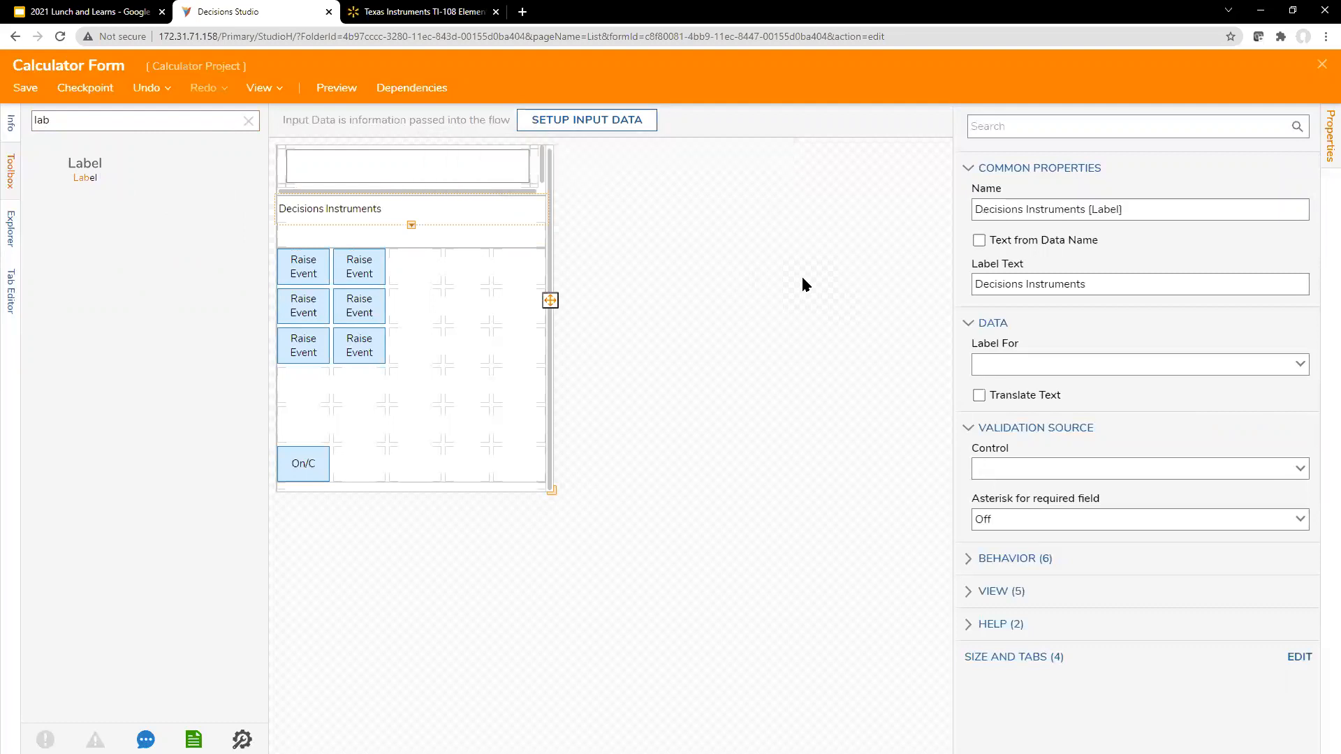
{"action": "left_click", "coordinate": [1120, 206]}
{"action": "left_click_drag", "start_coordinate": [1155, 209], "coordinate": [873, 207]}
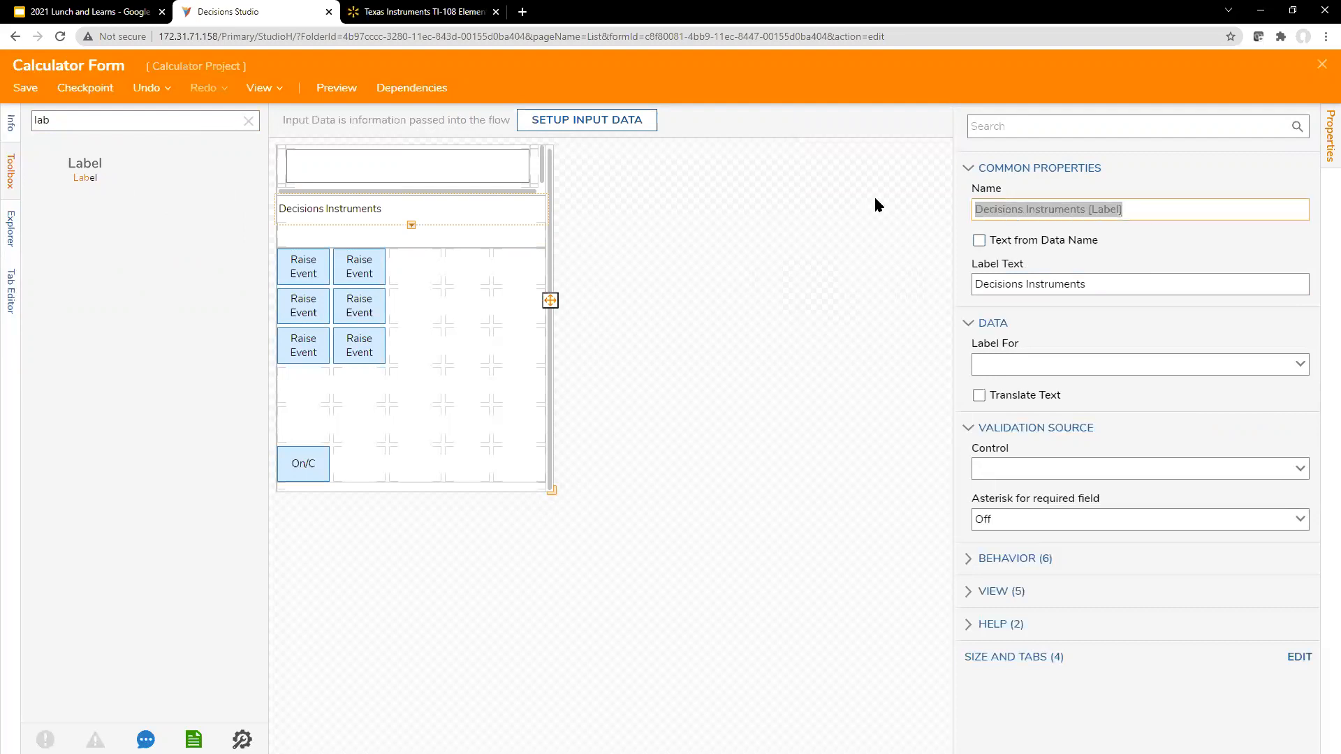
{"action": "left_click", "coordinate": [1161, 210]}
{"action": "triple_click", "coordinate": [1094, 215]}
{"action": "left_click", "coordinate": [1094, 215]}
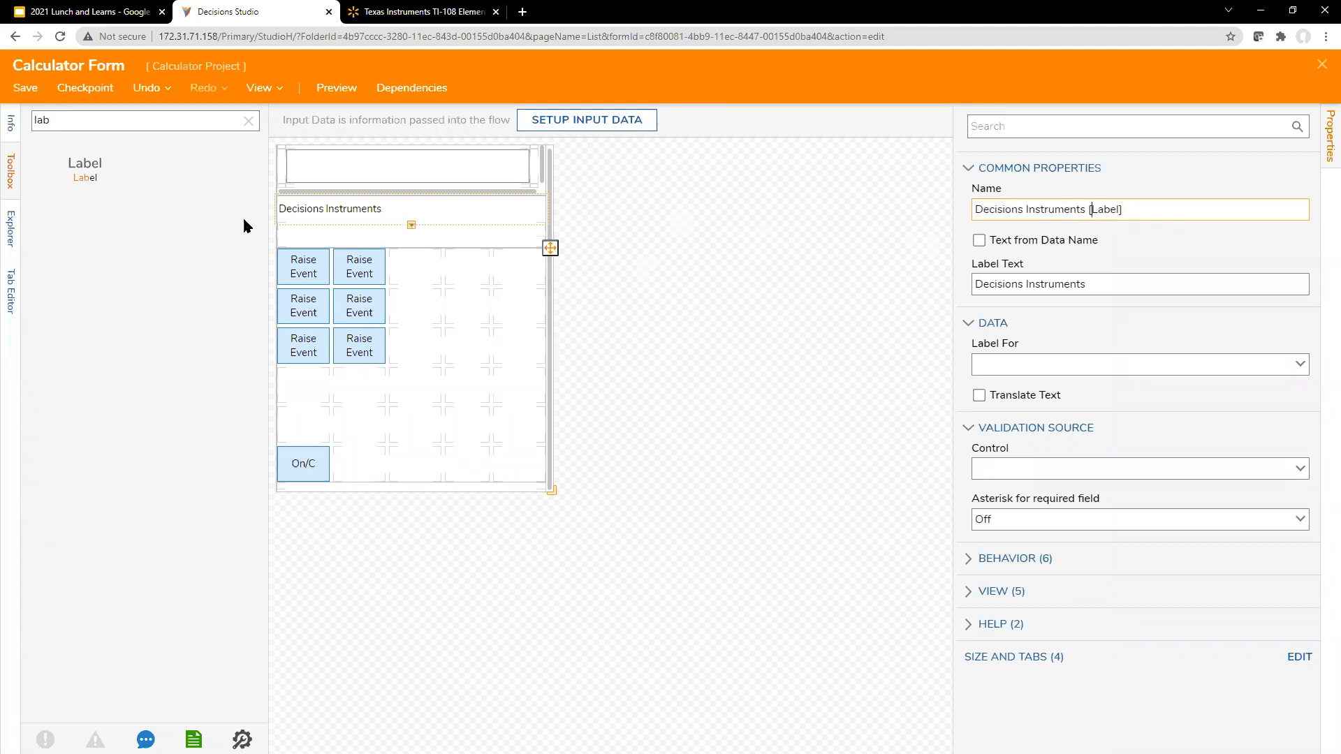
Step: Narrow the list of form controls to give the design area more width
{"action": "left_click_drag", "start_coordinate": [272, 261], "coordinate": [207, 248]}
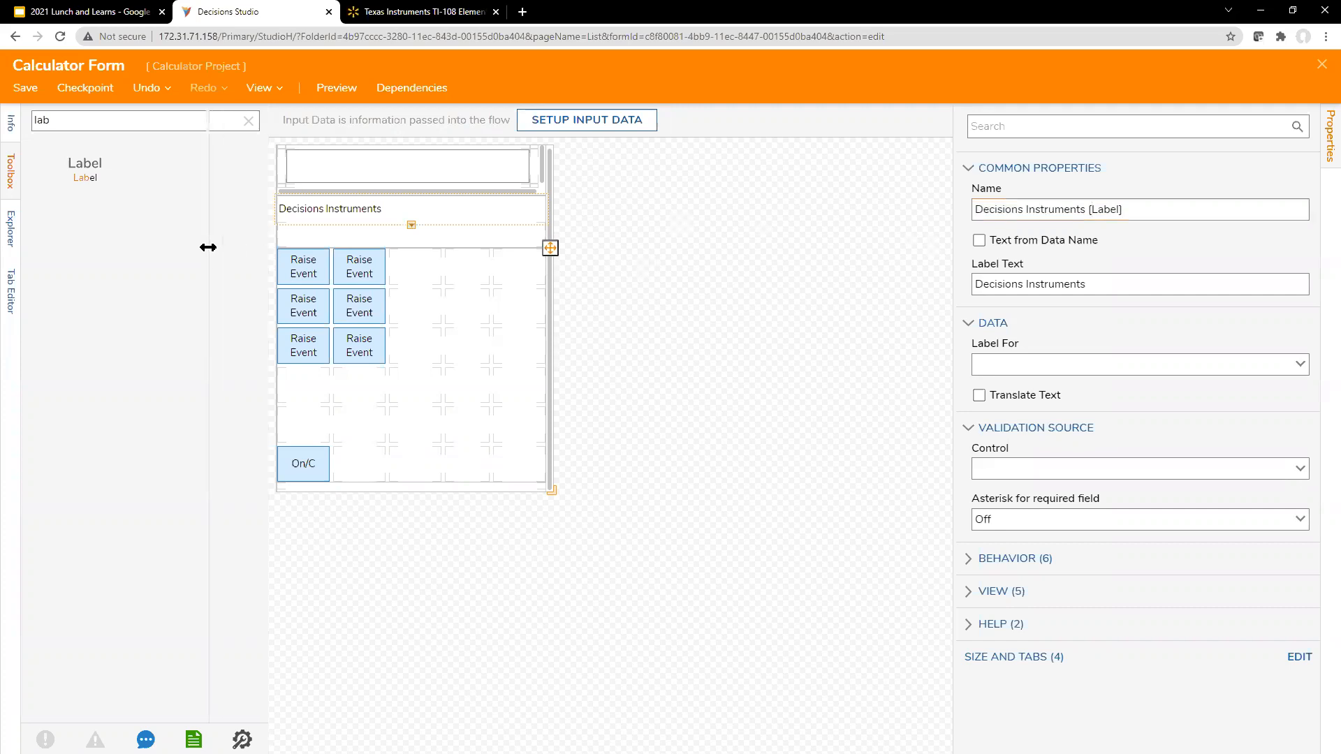
{"action": "left_click", "coordinate": [777, 224]}
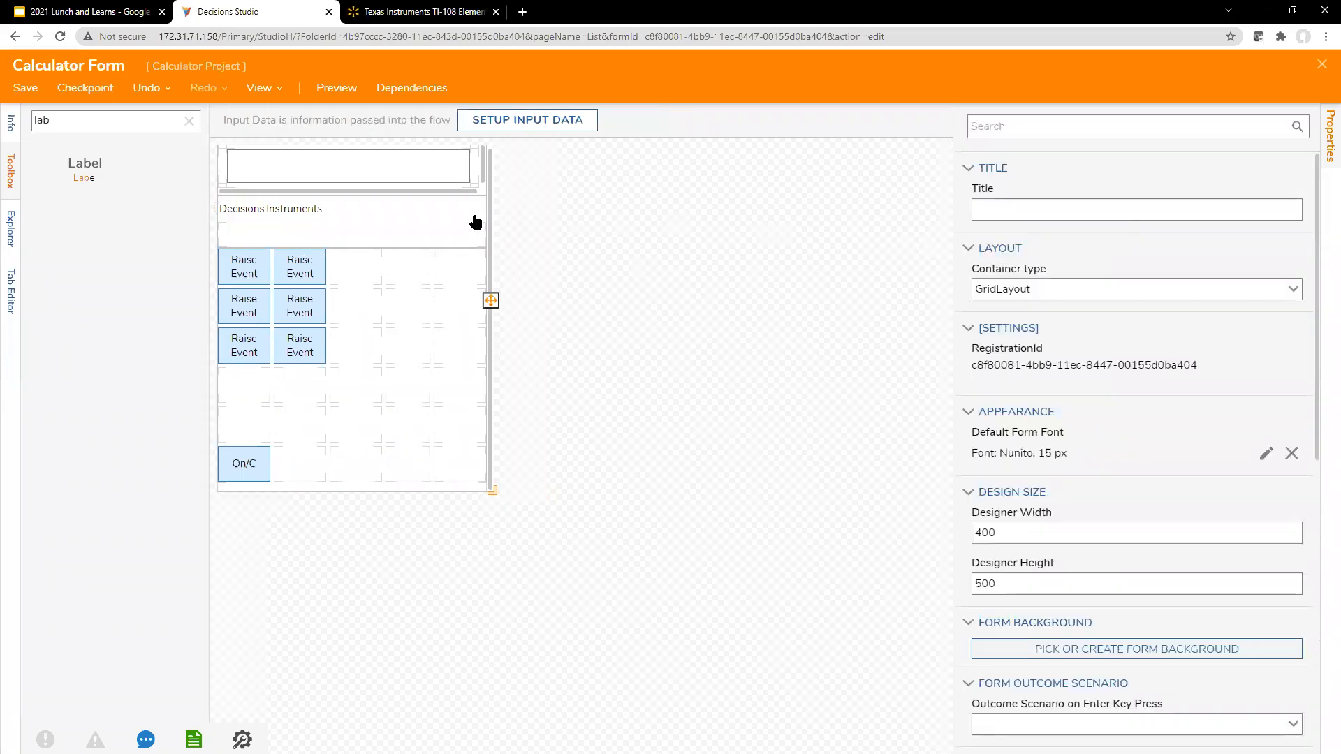
{"action": "left_click", "coordinate": [301, 272]}
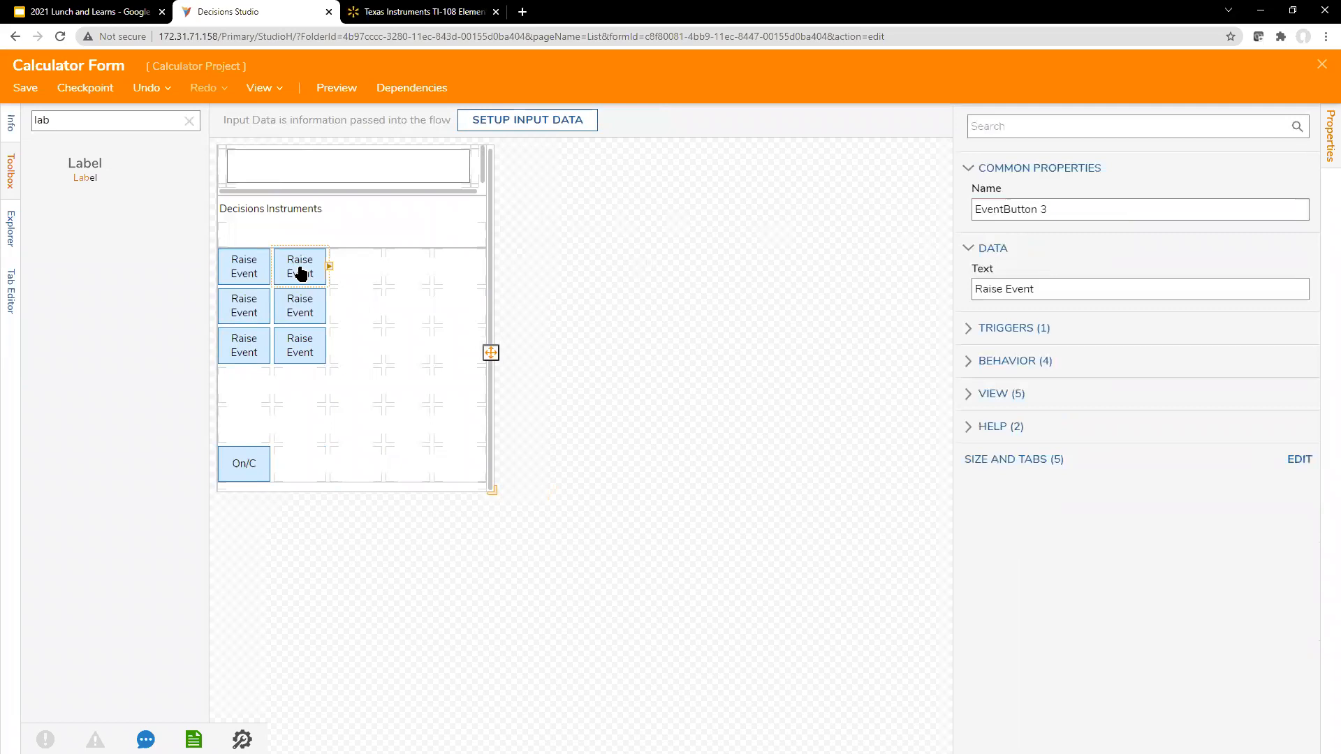
{"action": "left_click", "coordinate": [271, 203]}
{"action": "left_click", "coordinate": [360, 216]}
{"action": "left_click", "coordinate": [610, 228]}
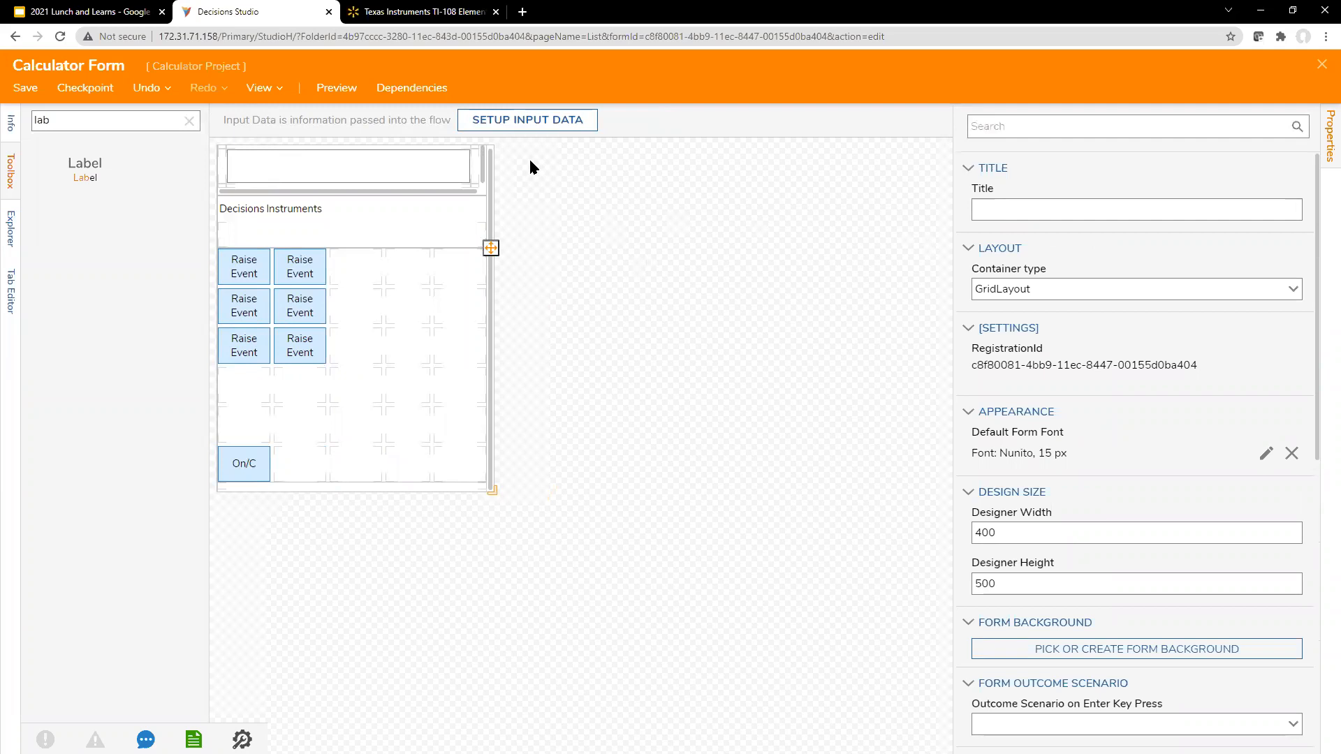
Step: Search the form controls for "event" and place an Event Button with the text "1" directly above the On/C button
{"action": "left_click", "coordinate": [268, 260]}
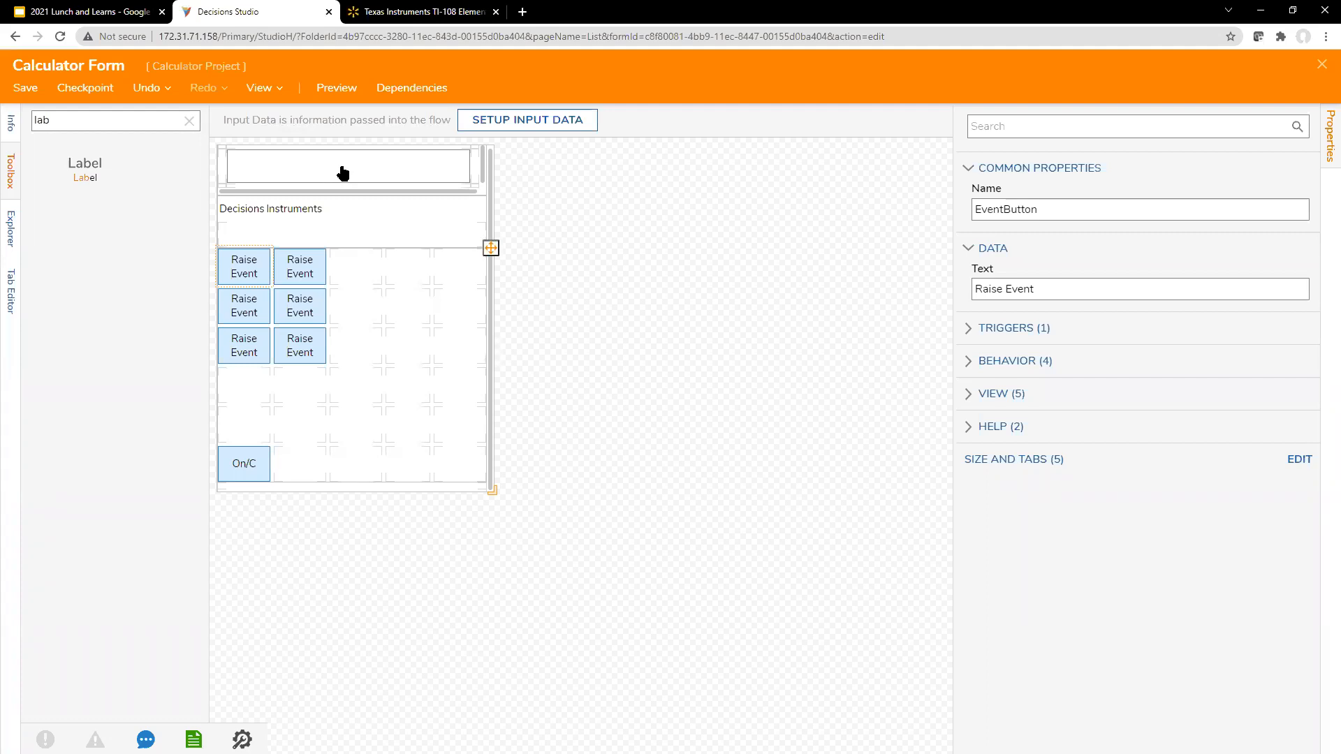
{"action": "double_click", "coordinate": [110, 122]}
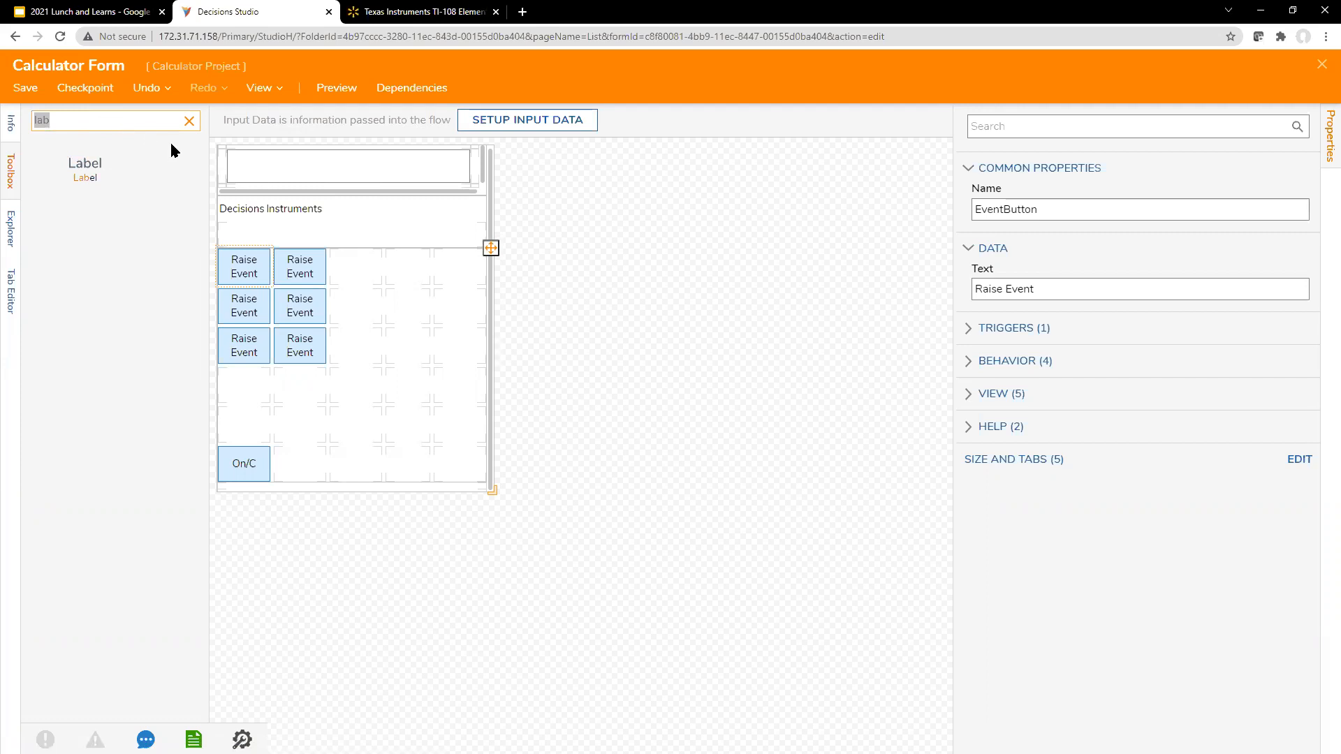
{"action": "key", "text": "BackSpace"}
{"action": "type", "text": "event"}
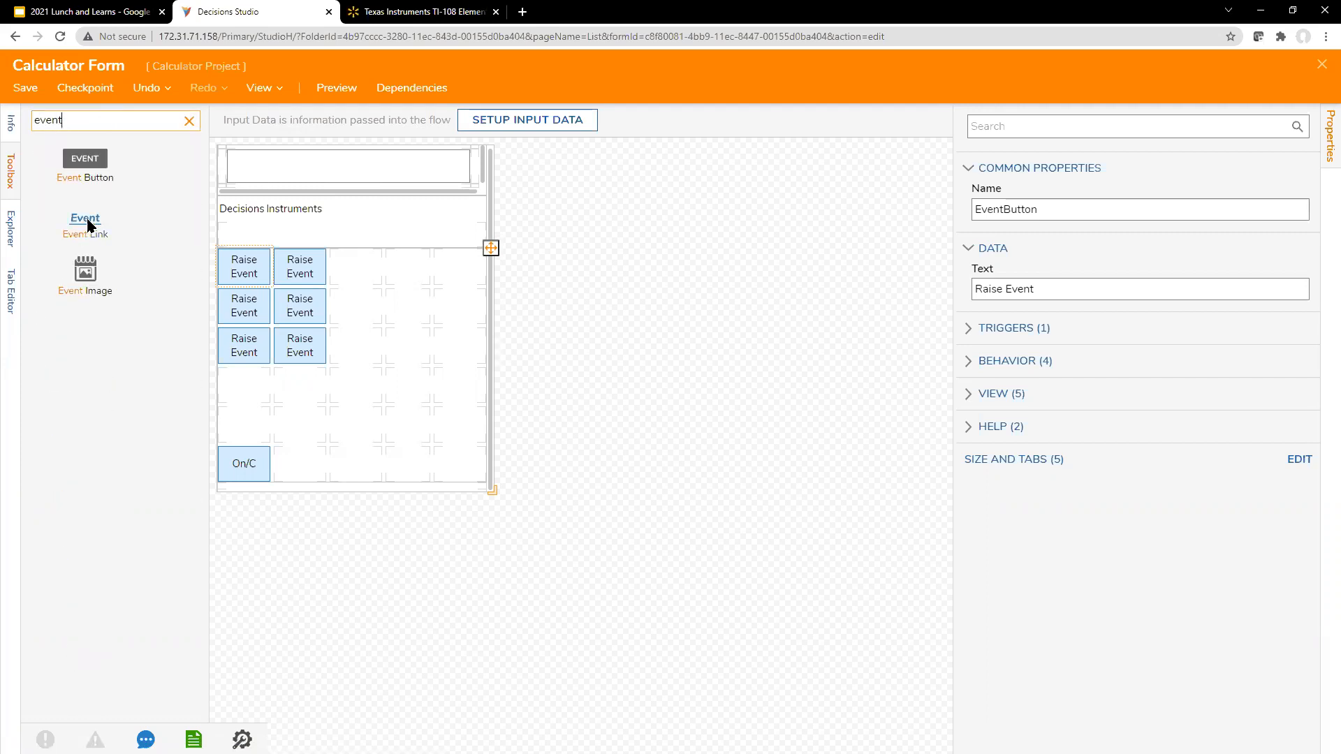
{"action": "left_click_drag", "start_coordinate": [95, 165], "coordinate": [245, 424]}
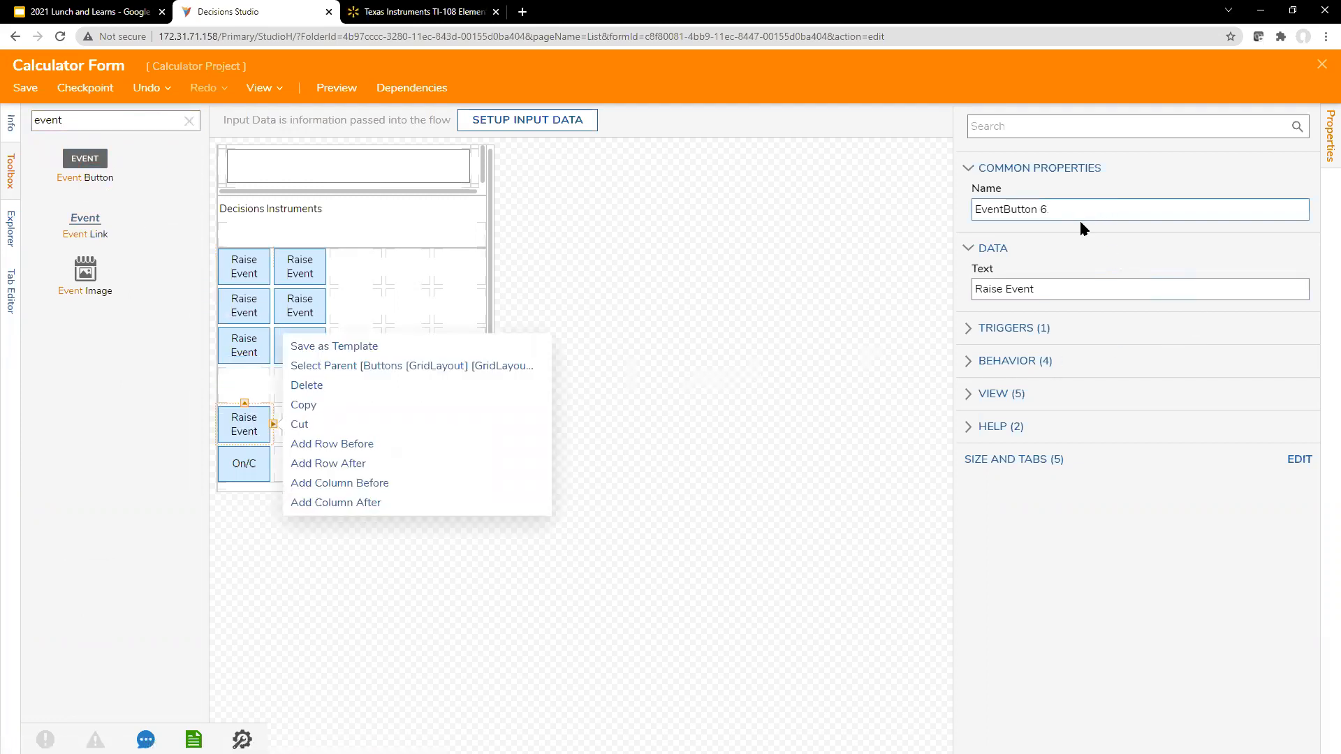
{"action": "left_click_drag", "start_coordinate": [1068, 290], "coordinate": [910, 286]}
{"action": "type", "text": "11"}
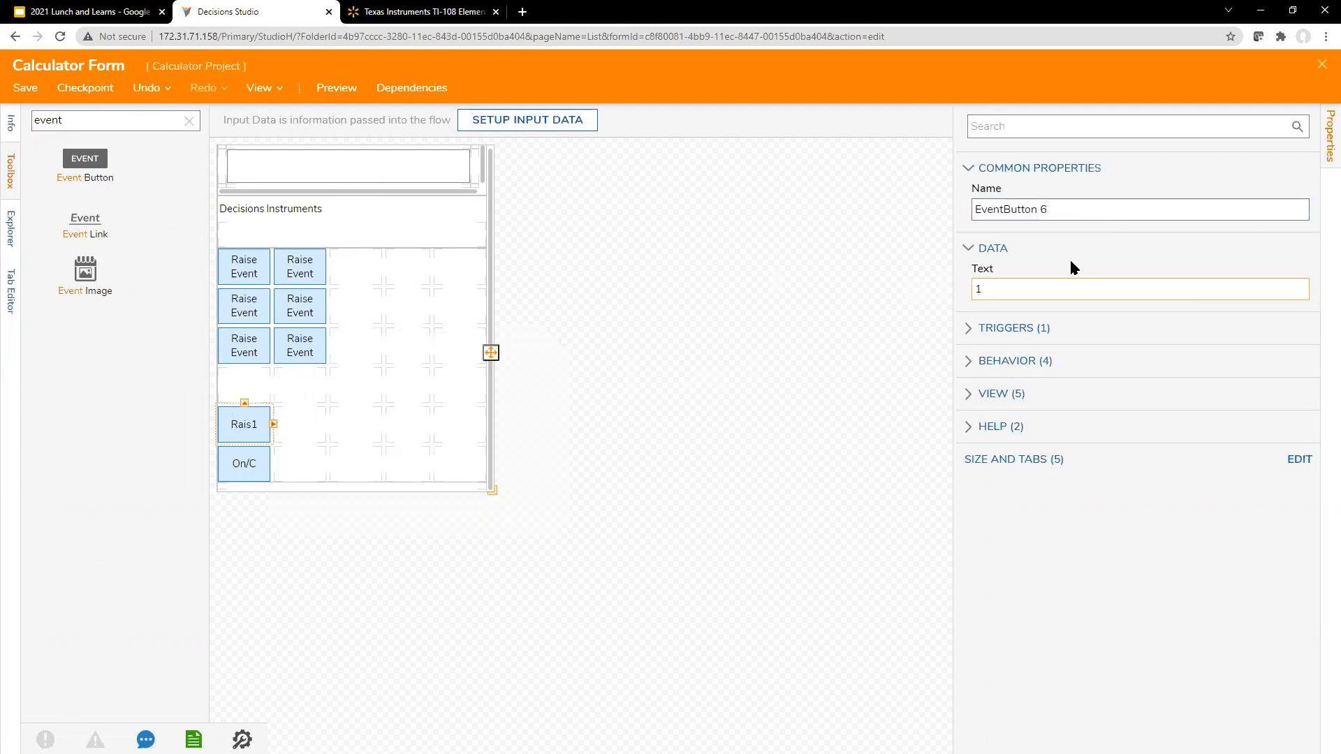
Step: Rename the new event button's component as "1 [EventButton]"
{"action": "left_click", "coordinate": [1069, 213]}
{"action": "key", "text": "BackSpace"}
{"action": "key", "text": "BackSpace"}
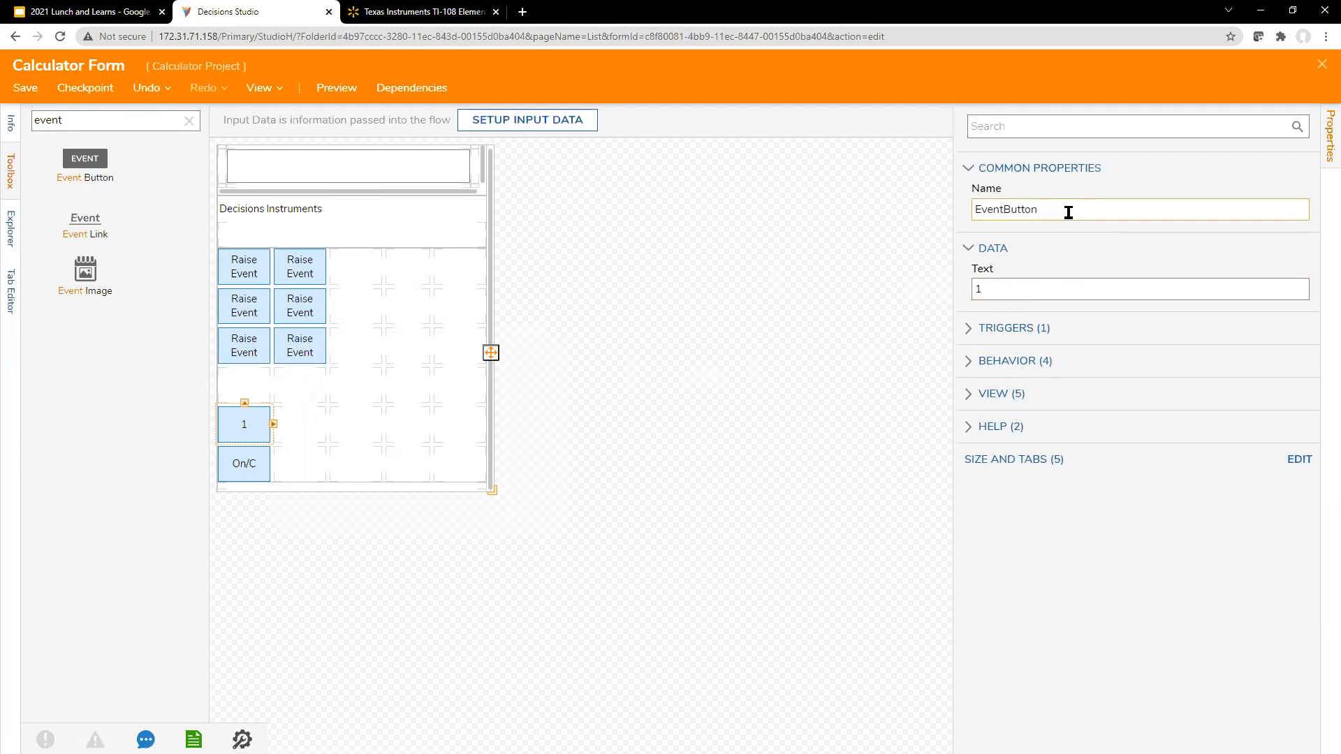
{"action": "type", "text": "1"}
{"action": "type", "text": "["}
{"action": "type", "text": "1"}
{"action": "left_click", "coordinate": [818, 319]}
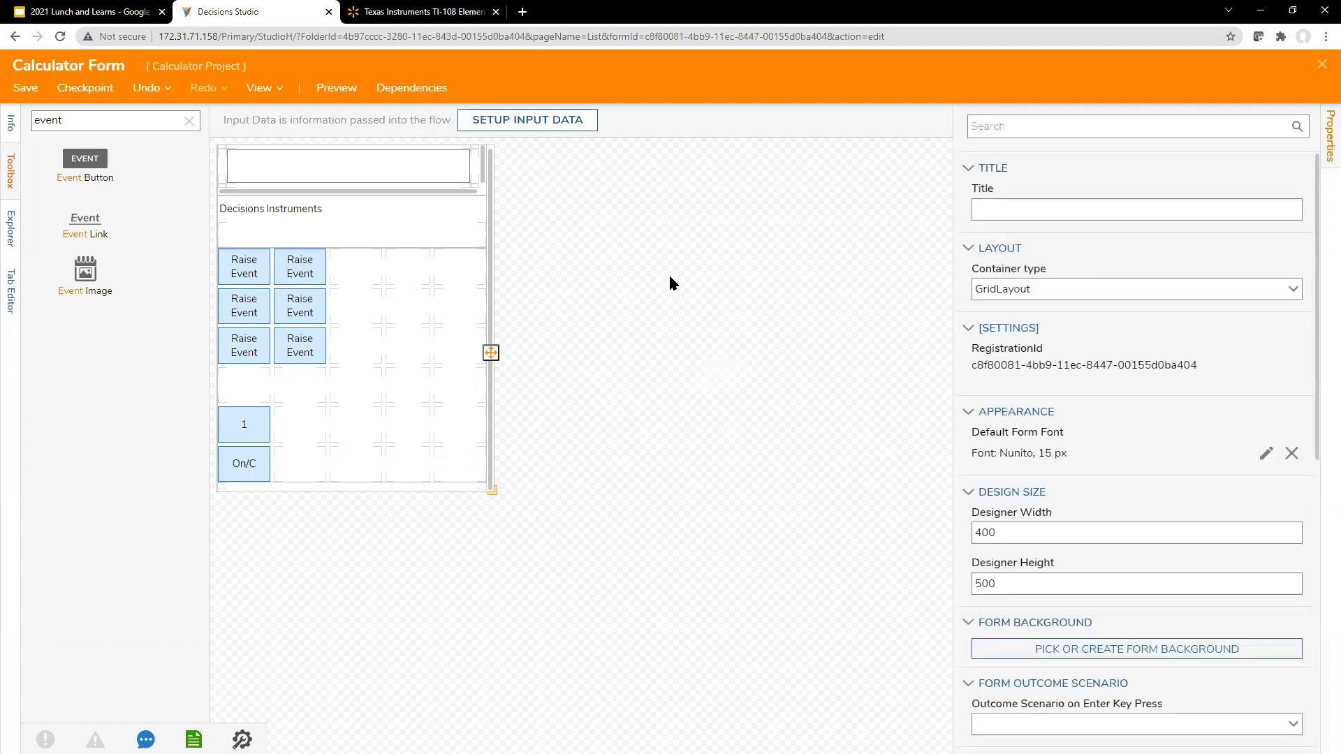
Step: Duplicate the Decisions Studio browser tab and dismiss the request to break the form's lock in the copy
{"action": "right_click", "coordinate": [271, 14]}
{"action": "left_click", "coordinate": [292, 113]}
{"action": "left_click", "coordinate": [282, 14]}
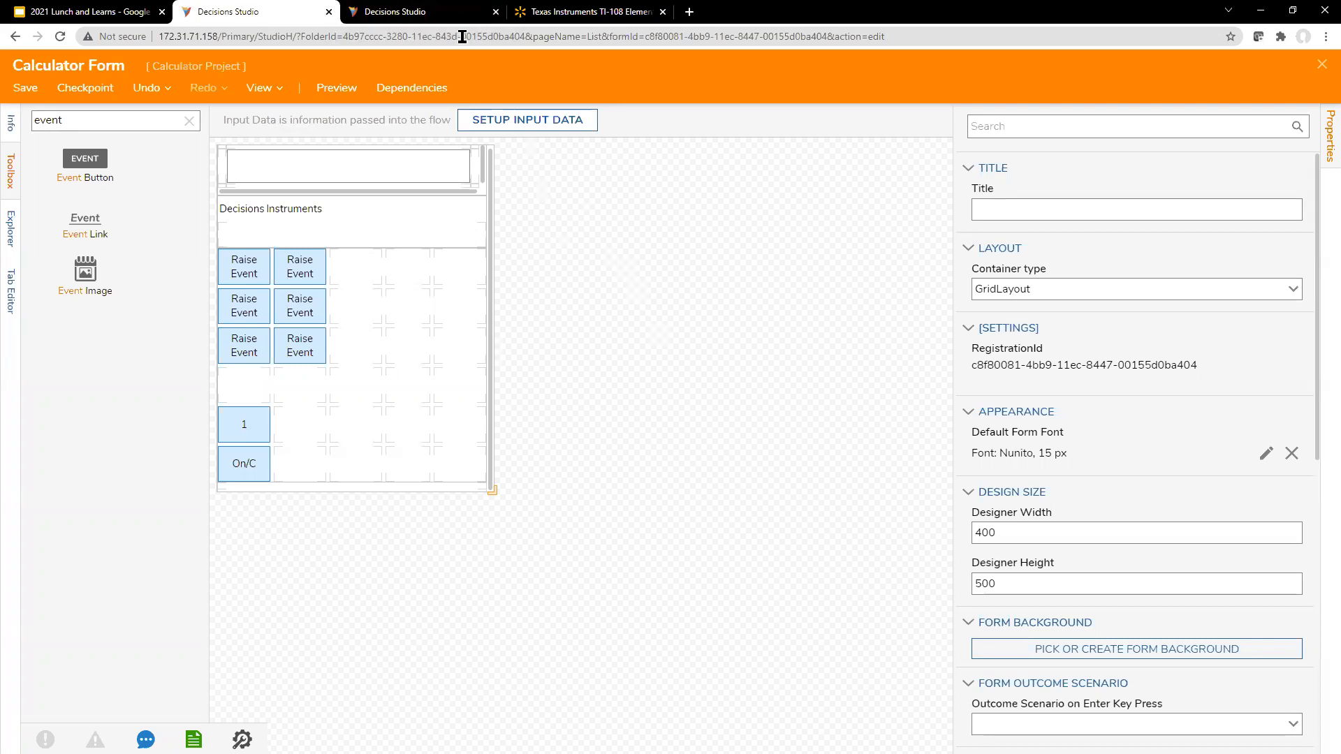
{"action": "left_click", "coordinate": [248, 422]}
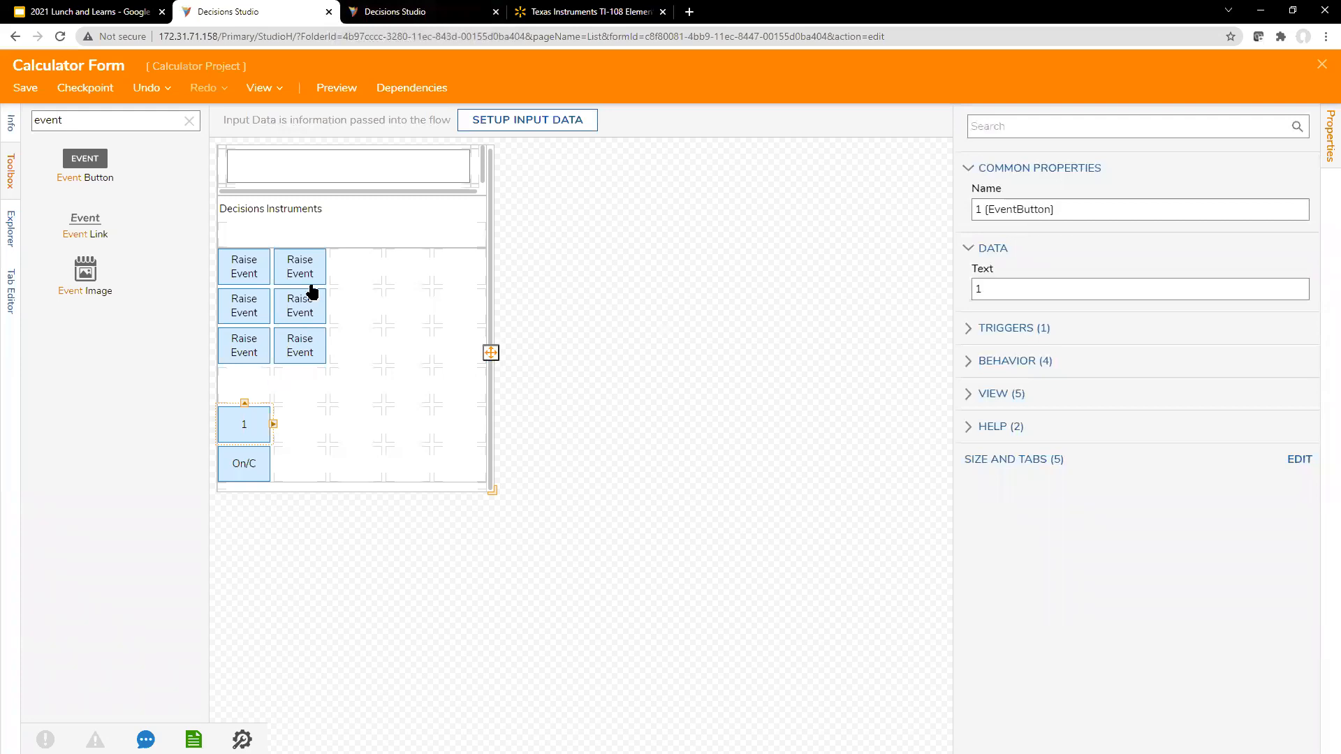
{"action": "left_click", "coordinate": [363, 165]}
{"action": "left_click", "coordinate": [407, 12]}
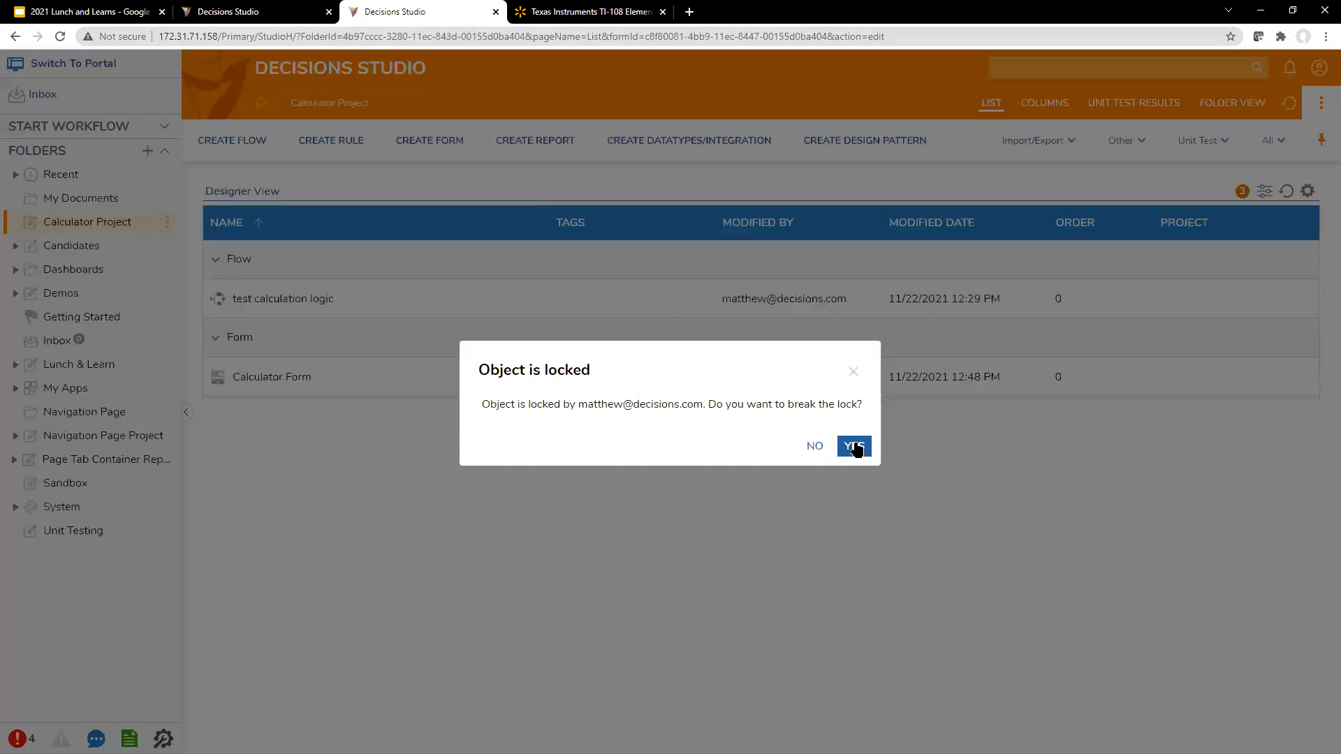
{"action": "left_click", "coordinate": [854, 372]}
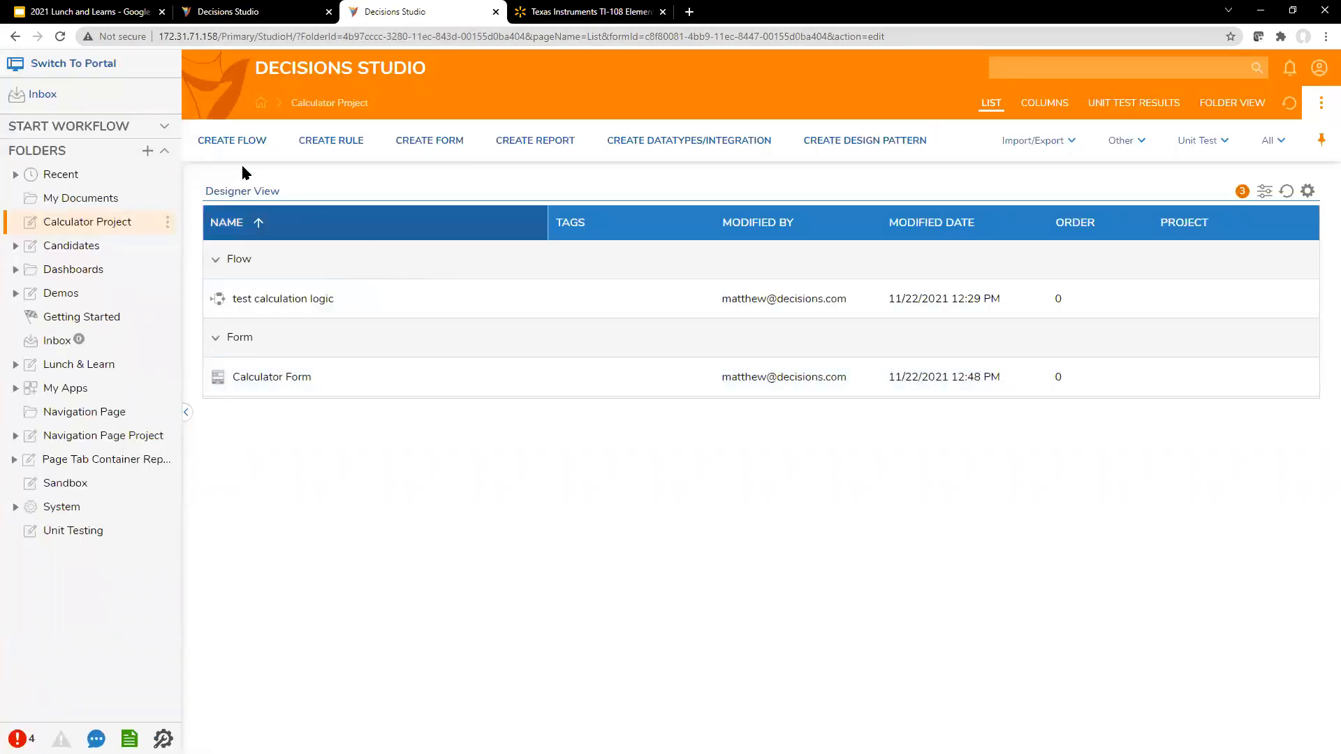
Step: Create a new default Flow named "Display 1 on Screen" in the Calculator Project
{"action": "left_click", "coordinate": [232, 141]}
{"action": "left_click", "coordinate": [813, 441]}
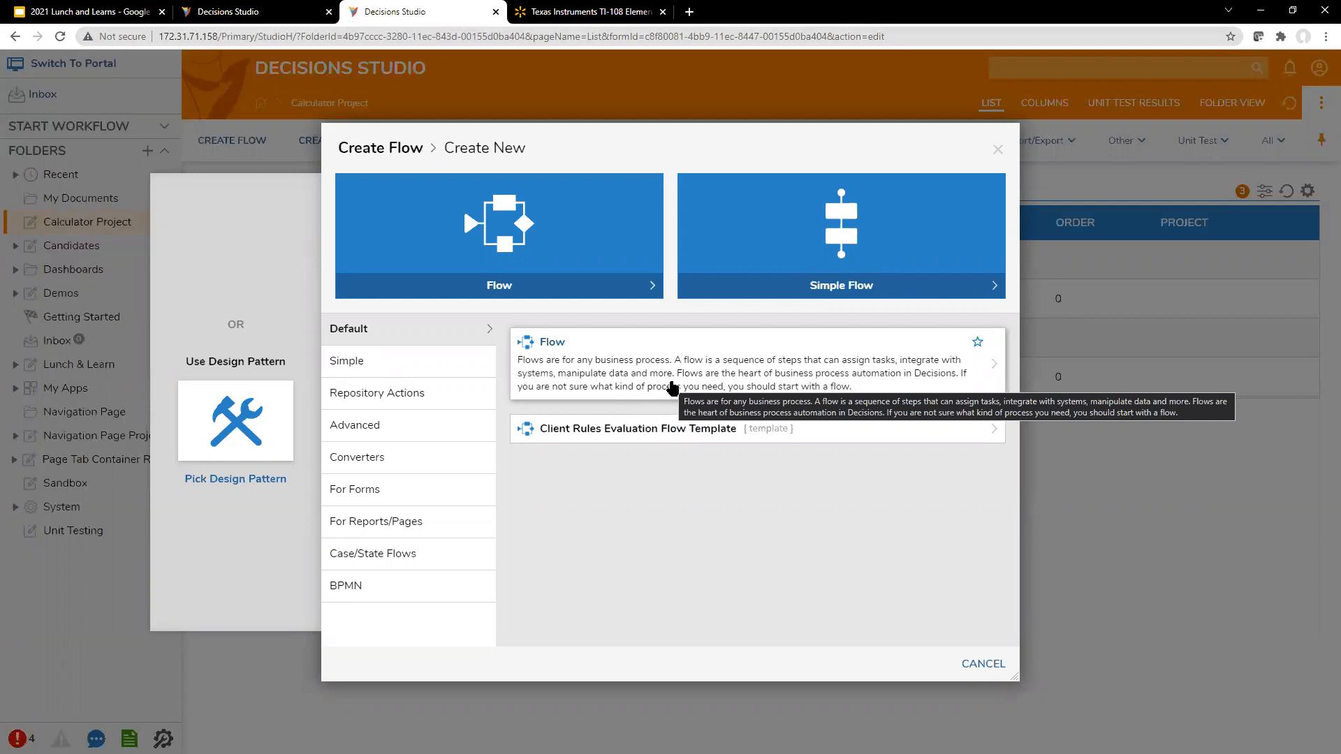
{"action": "left_click", "coordinate": [673, 386]}
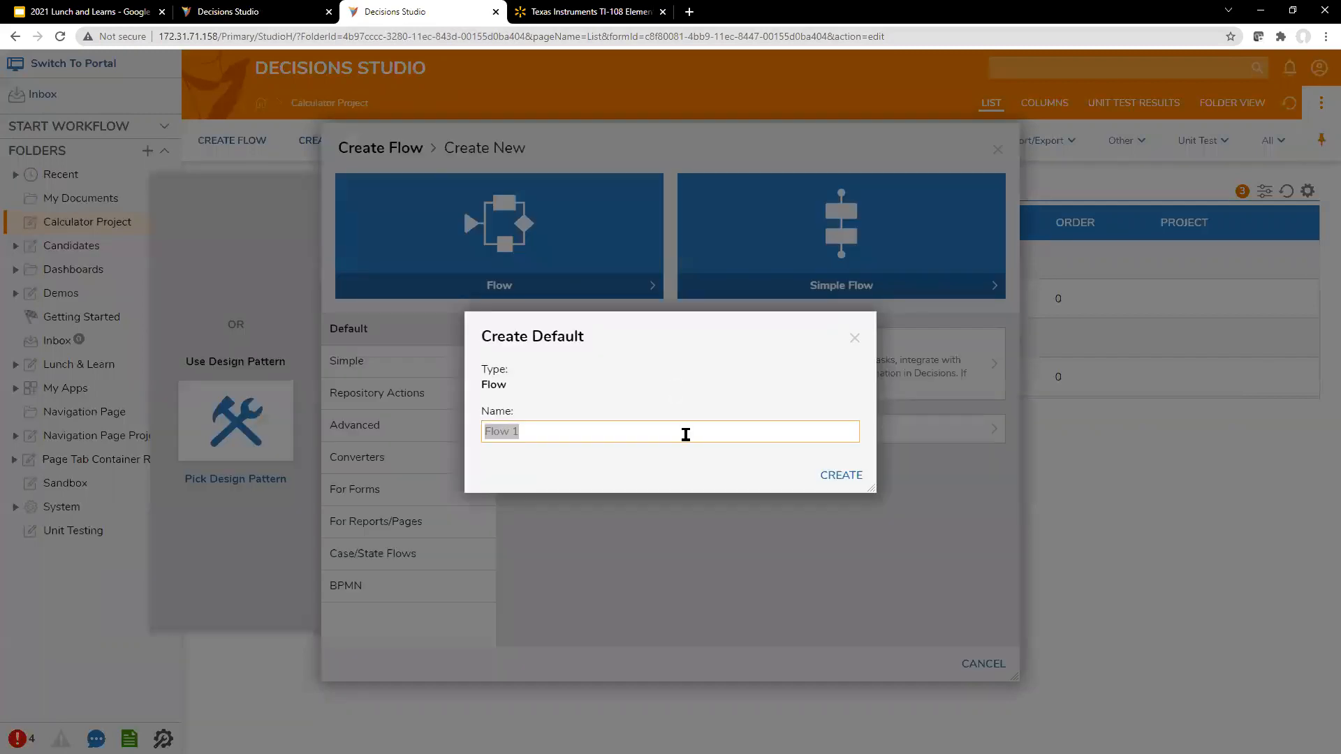
{"action": "double_click", "coordinate": [686, 434]}
{"action": "triple_click", "coordinate": [686, 434]}
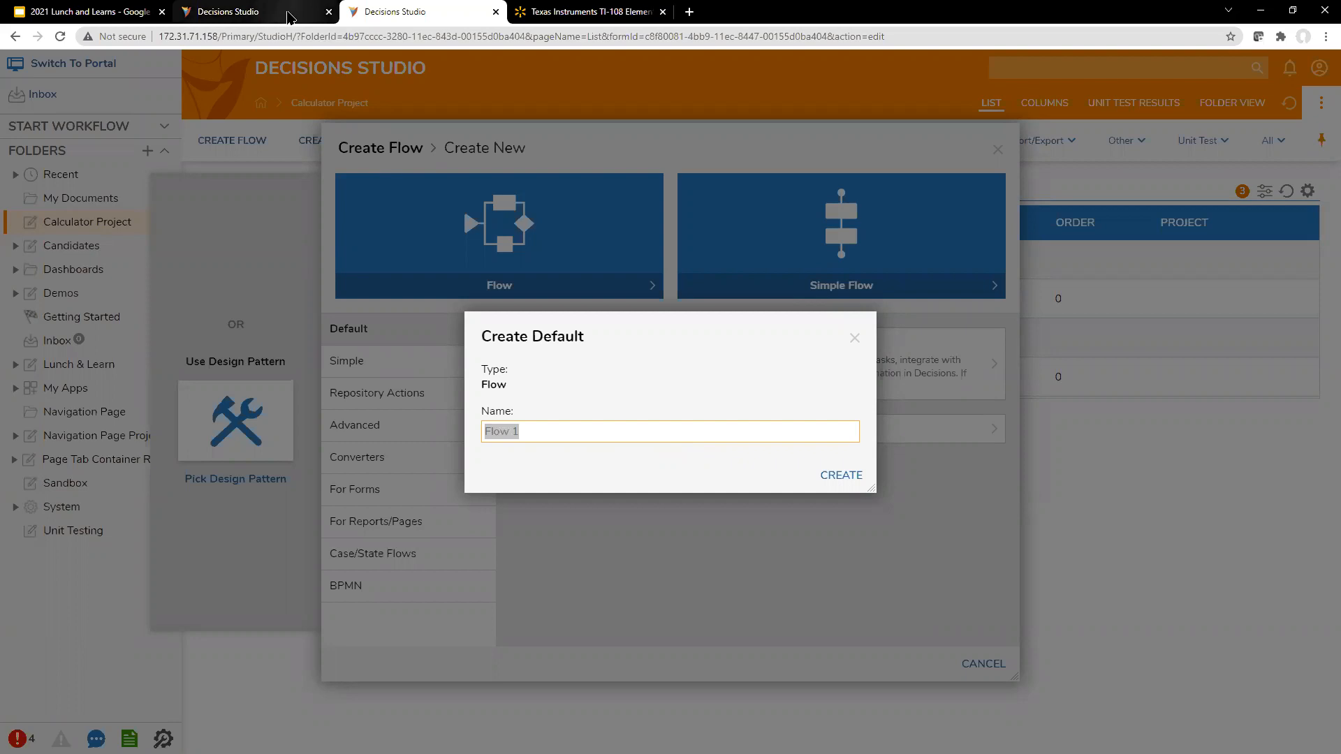
{"action": "left_click", "coordinate": [289, 14]}
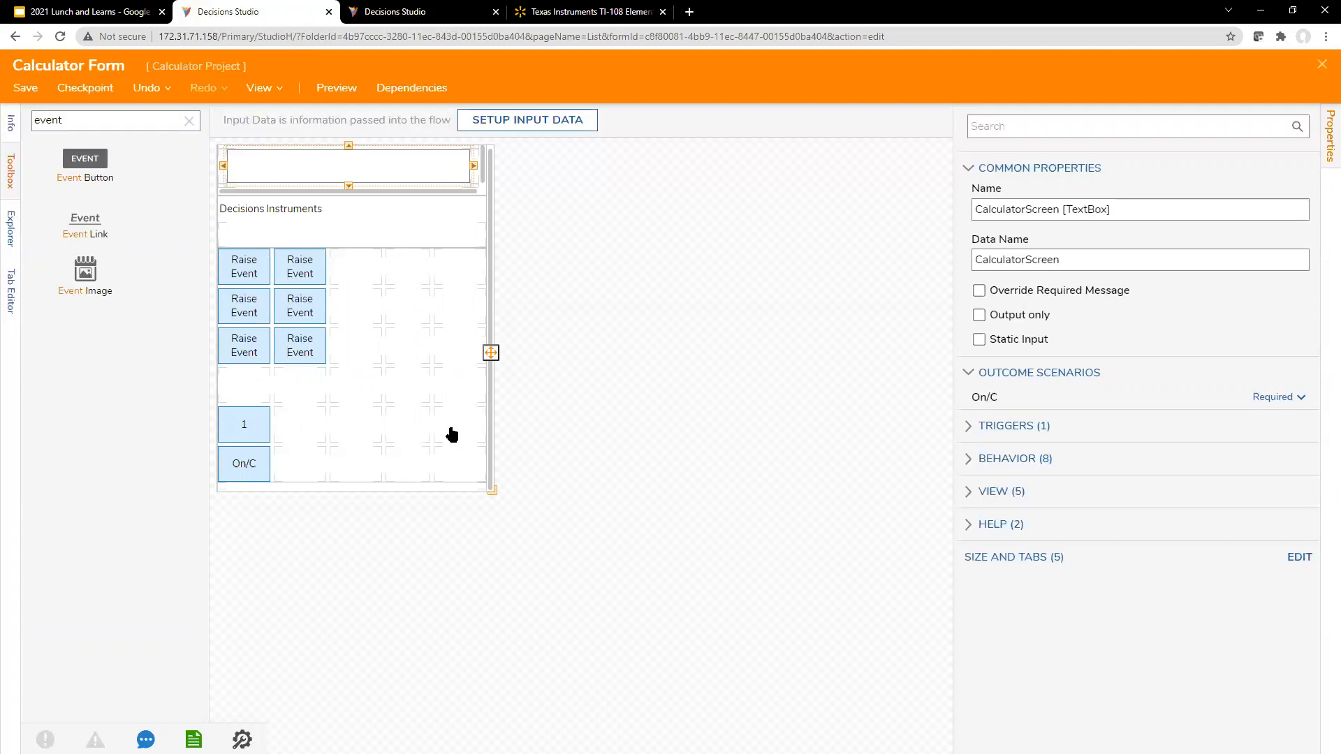
{"action": "left_click", "coordinate": [455, 12]}
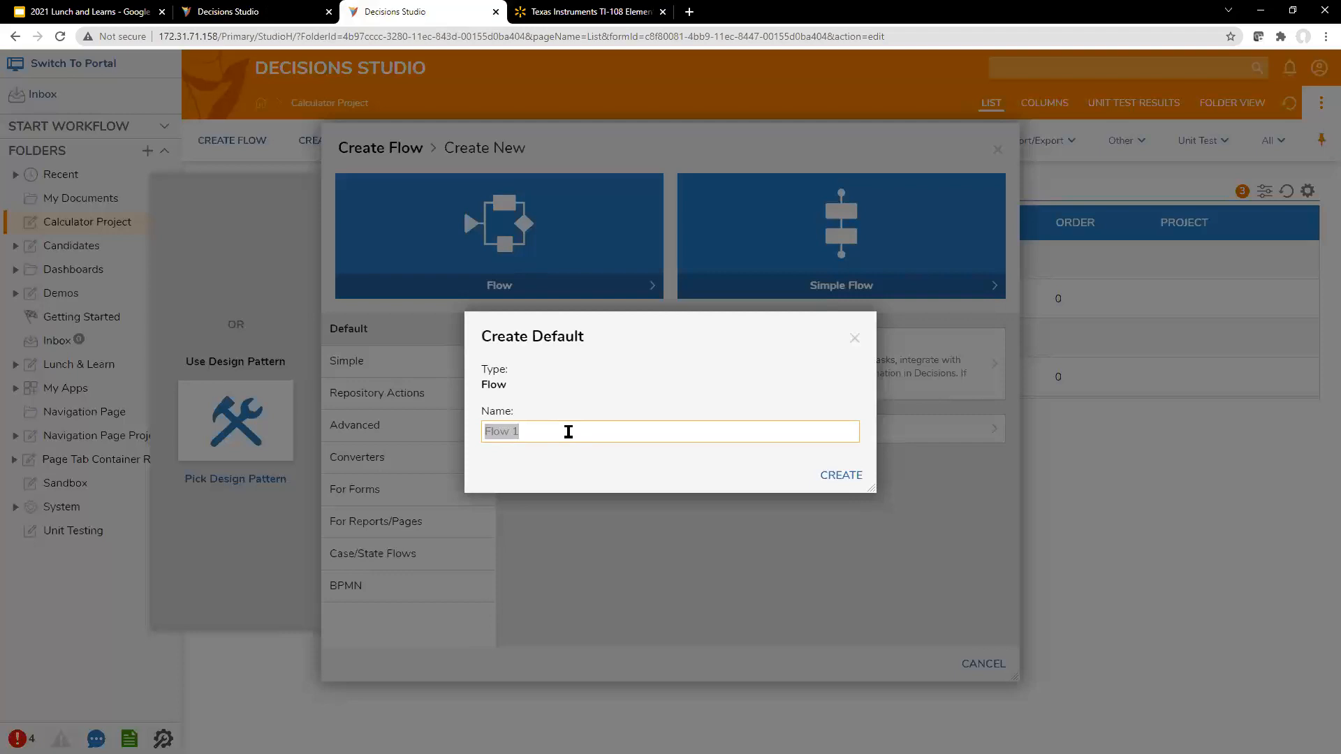
{"action": "type", "text": "Display 1 on Screen"}
{"action": "left_click", "coordinate": [850, 474]}
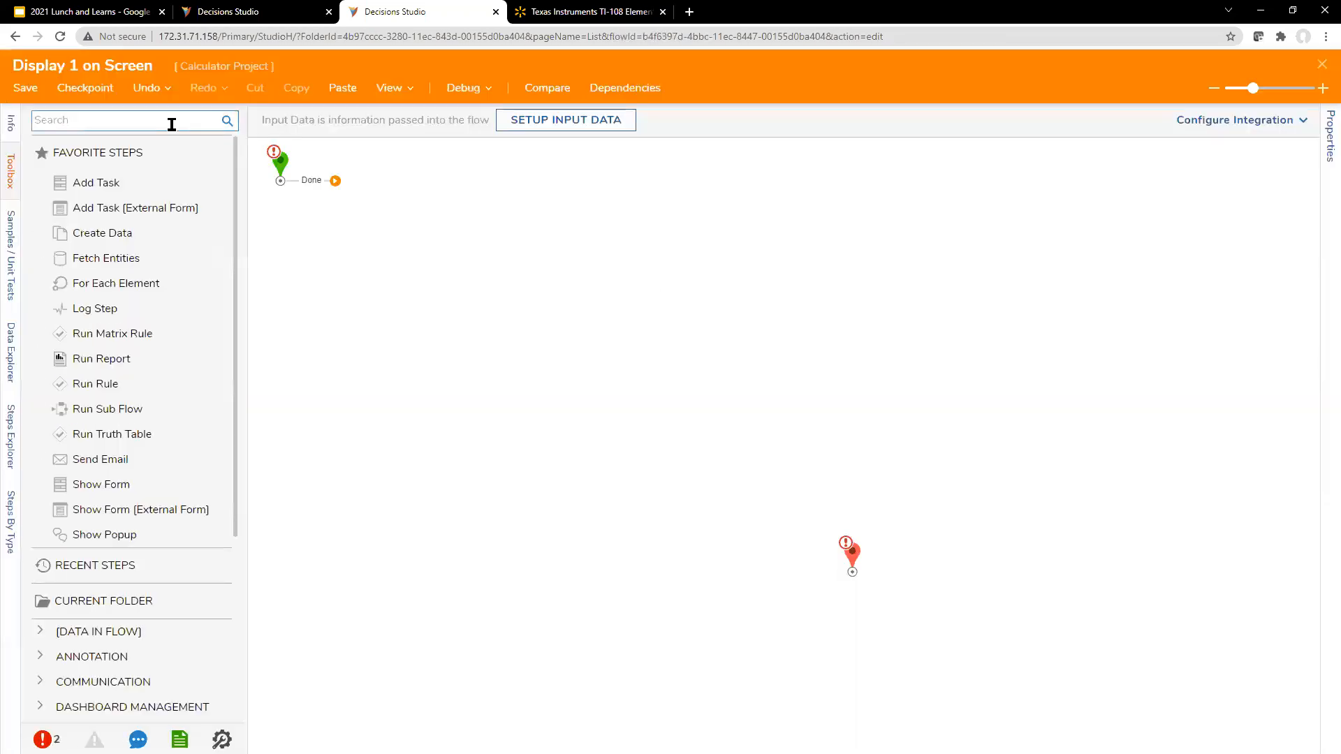
Step: Add a String flow input named "CurrentScreen" to the start step and save the flow inputs
{"action": "left_click", "coordinate": [288, 184]}
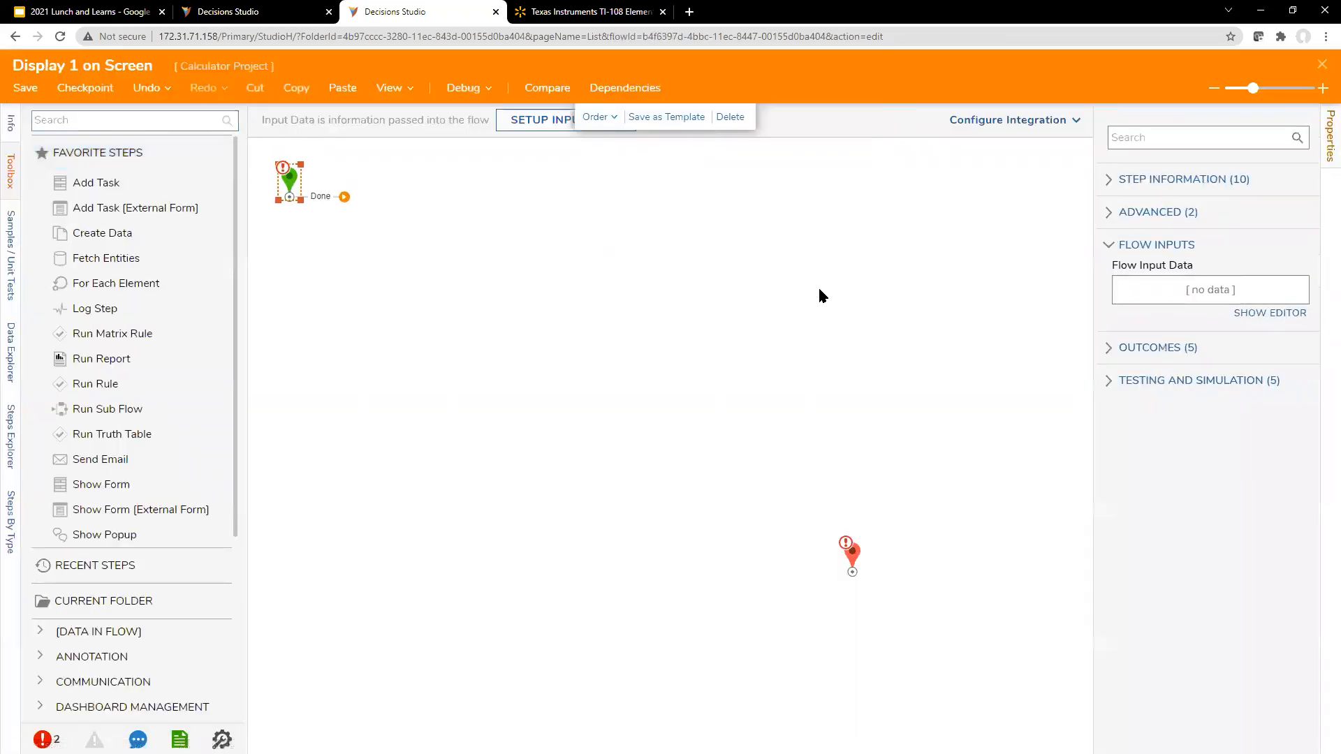
{"action": "left_click", "coordinate": [1247, 311]}
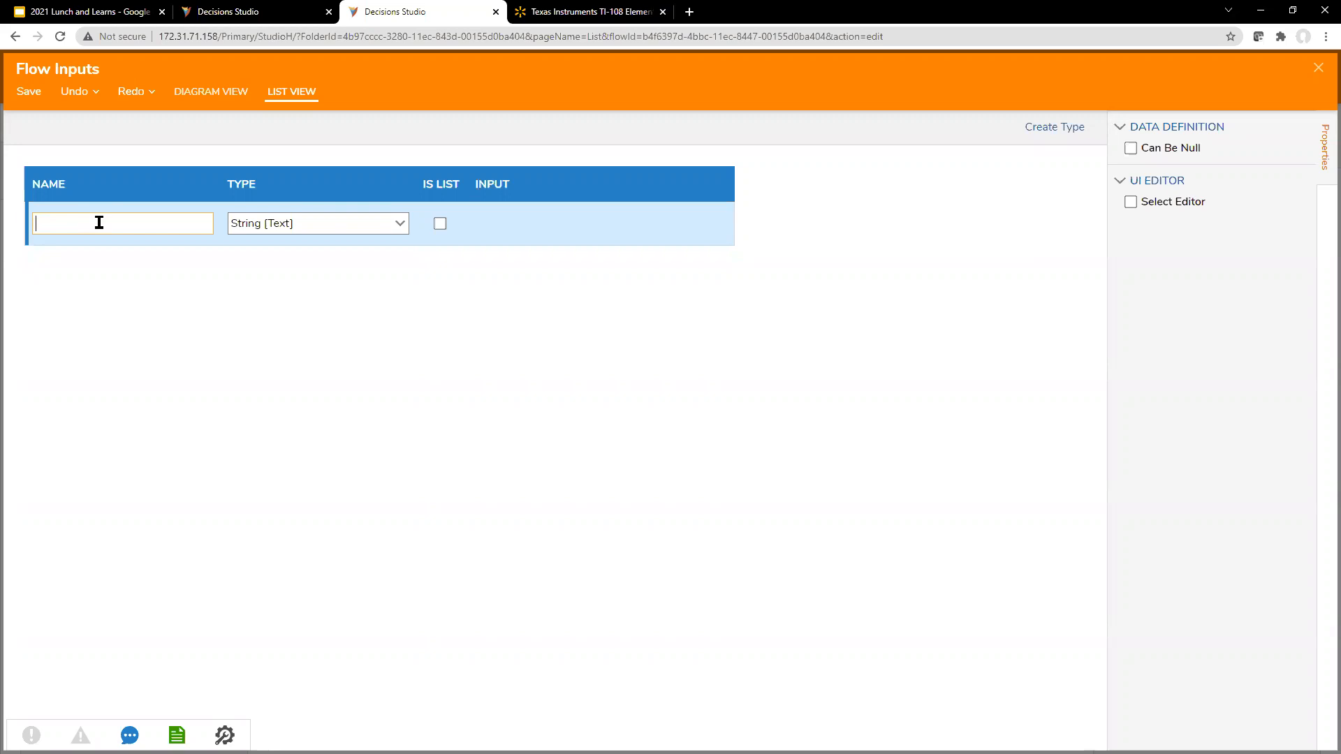
{"action": "type", "text": "CurrentScreen"}
{"action": "left_click", "coordinate": [1317, 68]}
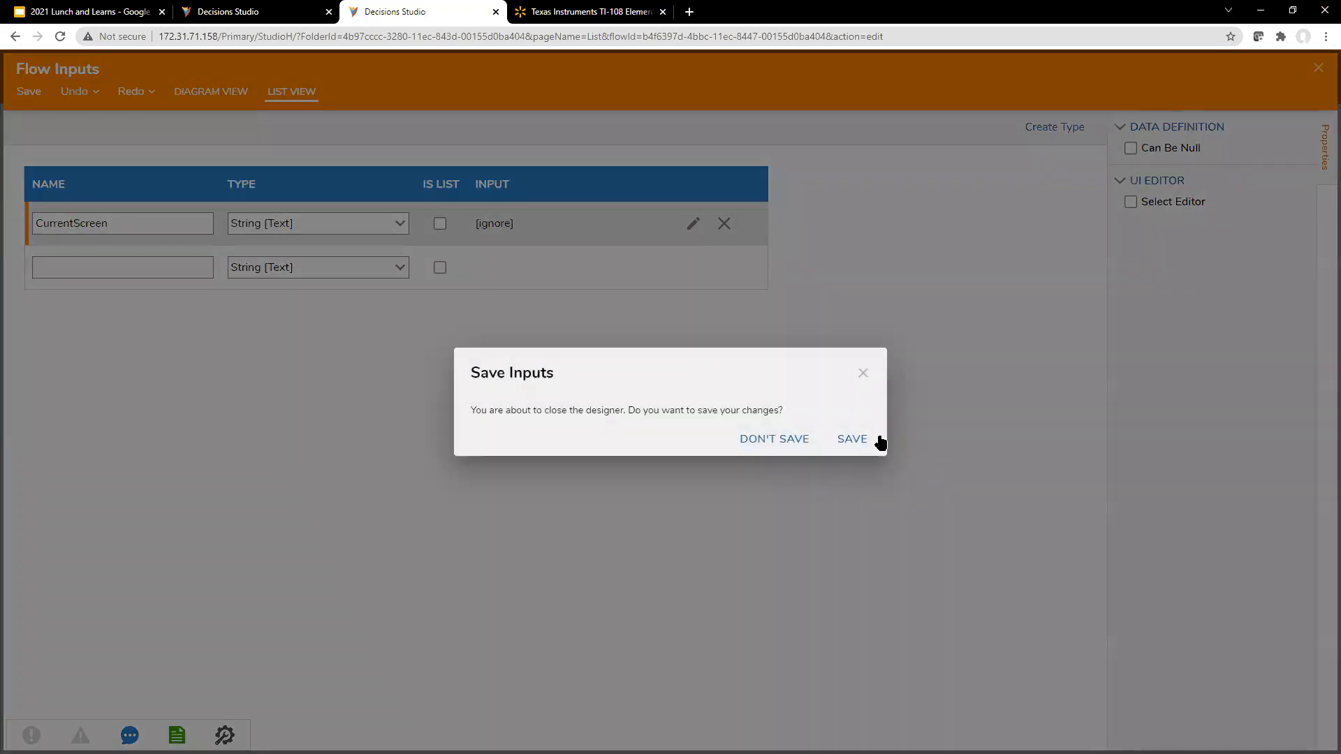
{"action": "left_click", "coordinate": [866, 442]}
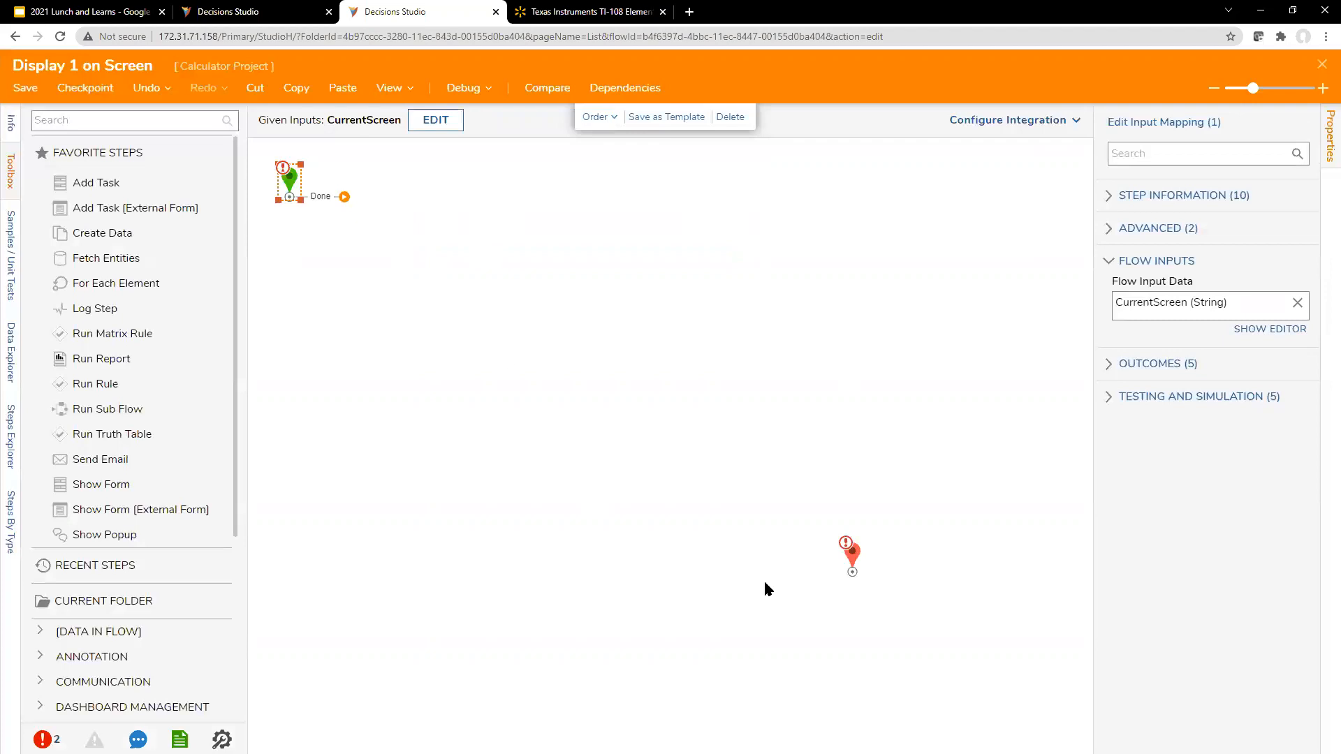
Step: Move the end step up level with the start step and connect the start's Done outcome to it
{"action": "left_click_drag", "start_coordinate": [853, 554], "coordinate": [724, 191]}
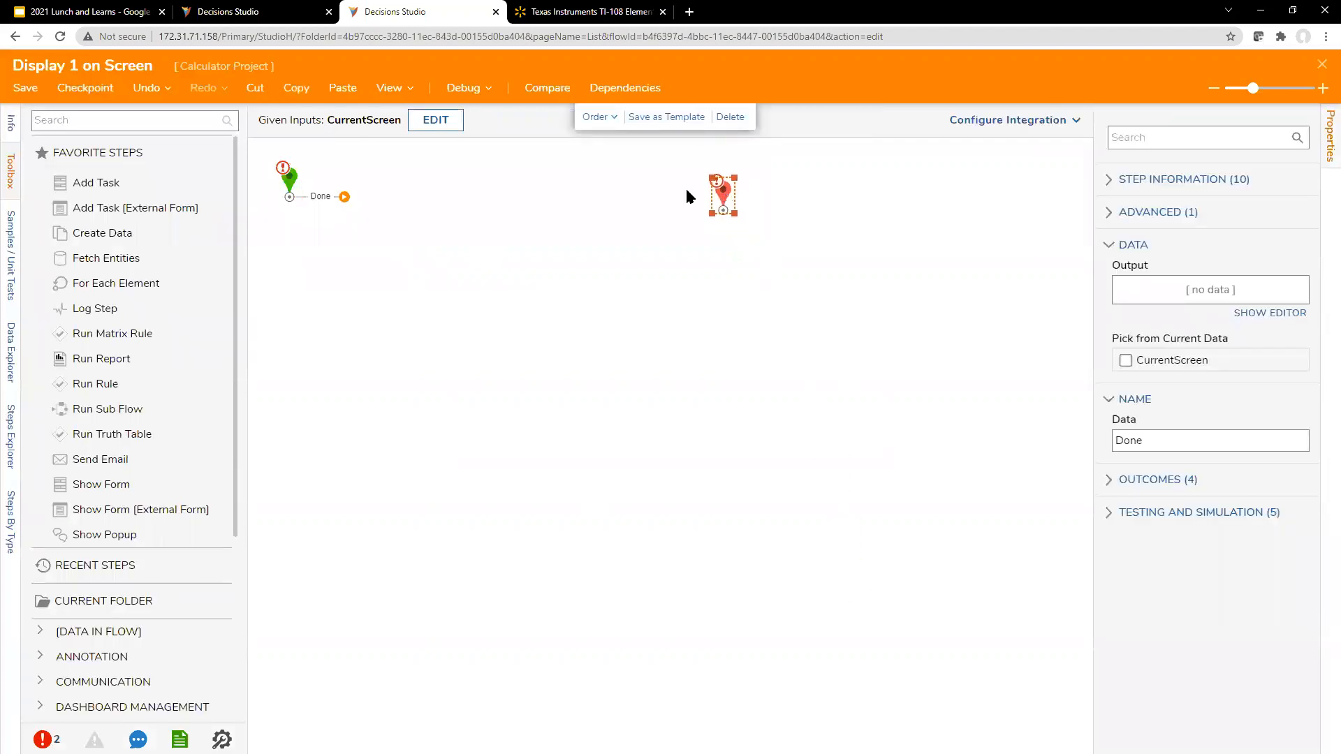
{"action": "left_click", "coordinate": [343, 197]}
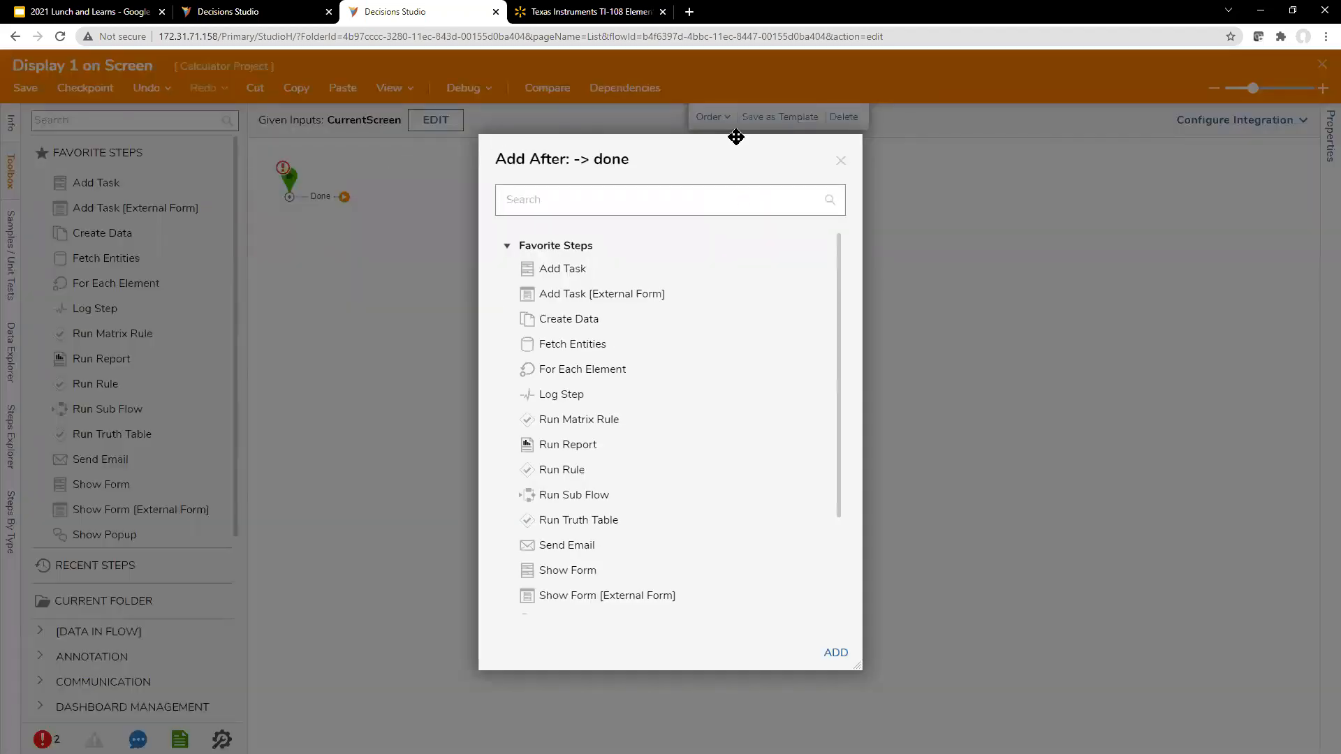
{"action": "left_click", "coordinate": [840, 160]}
{"action": "left_click_drag", "start_coordinate": [344, 196], "coordinate": [585, 185]}
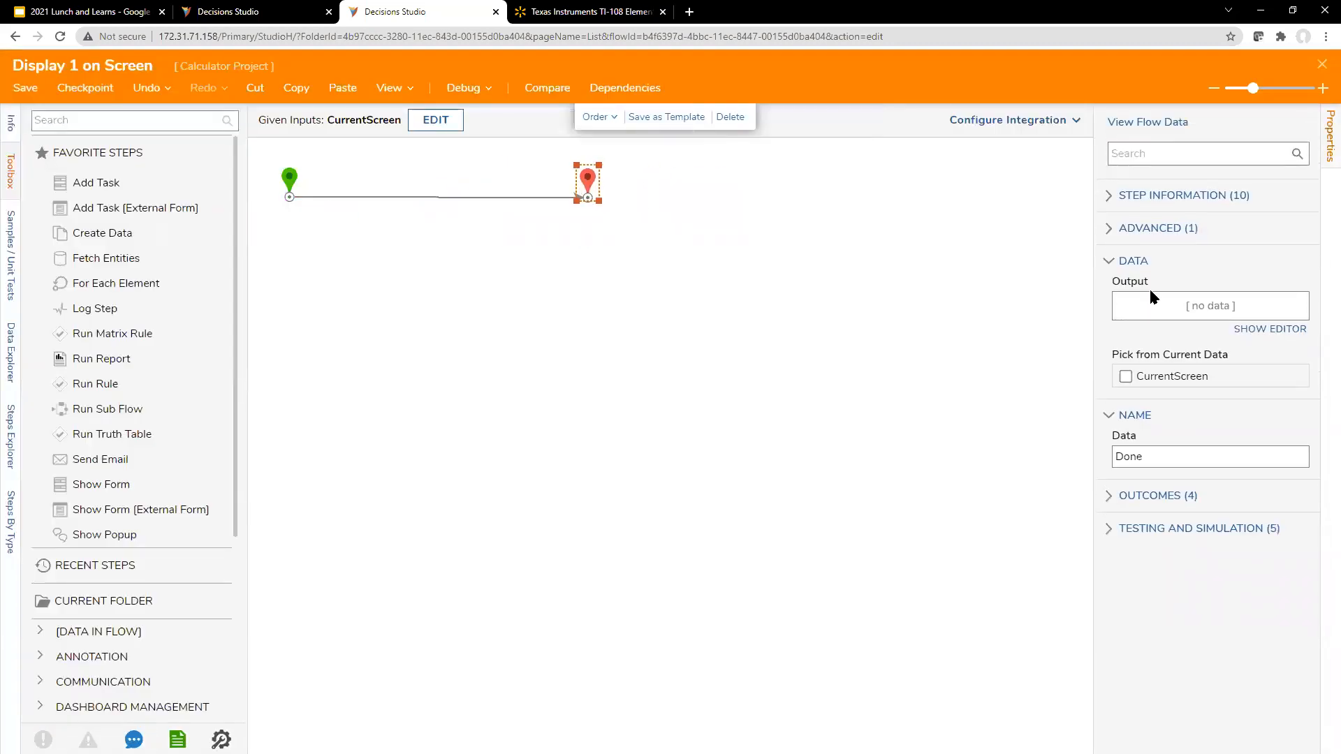
Step: Define a String output named "UpdatedScreen" on the end step, save it, and shift the end step slightly closer to the start
{"action": "left_click", "coordinate": [1247, 329]}
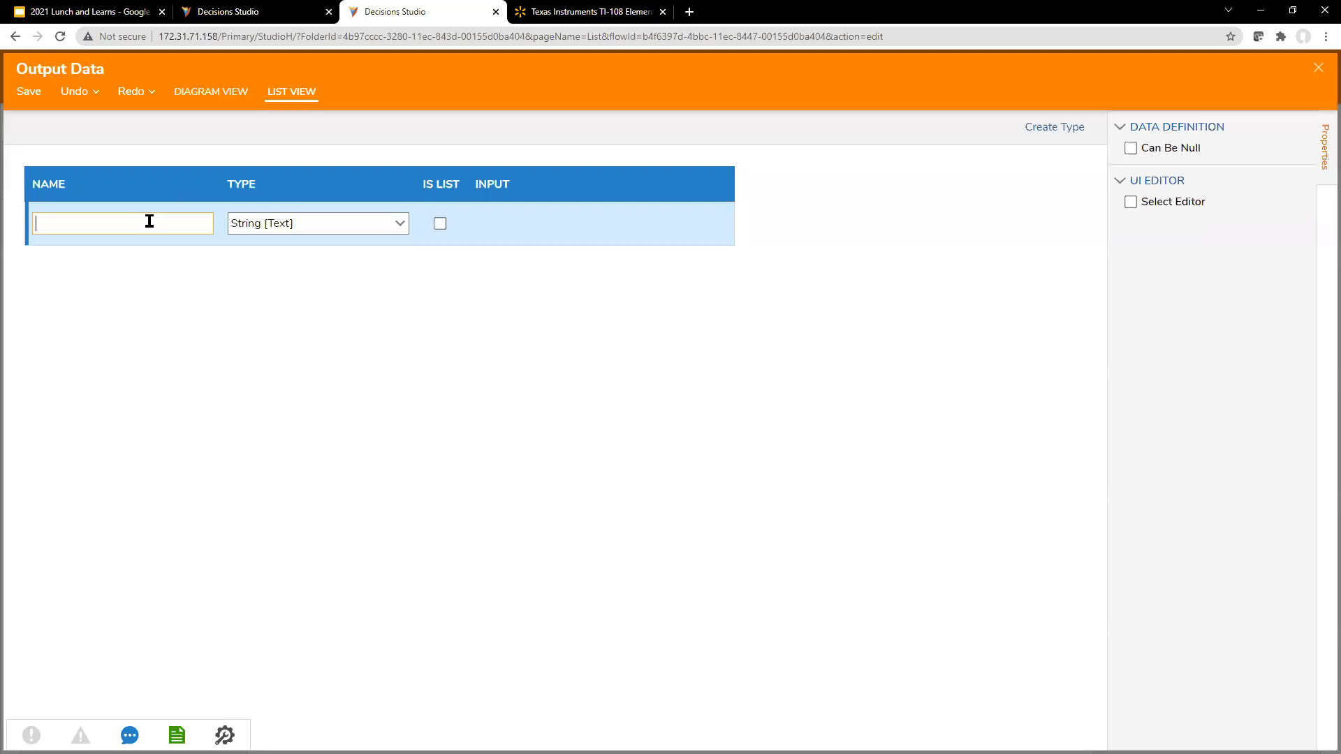
{"action": "type", "text": "NewScreen"}
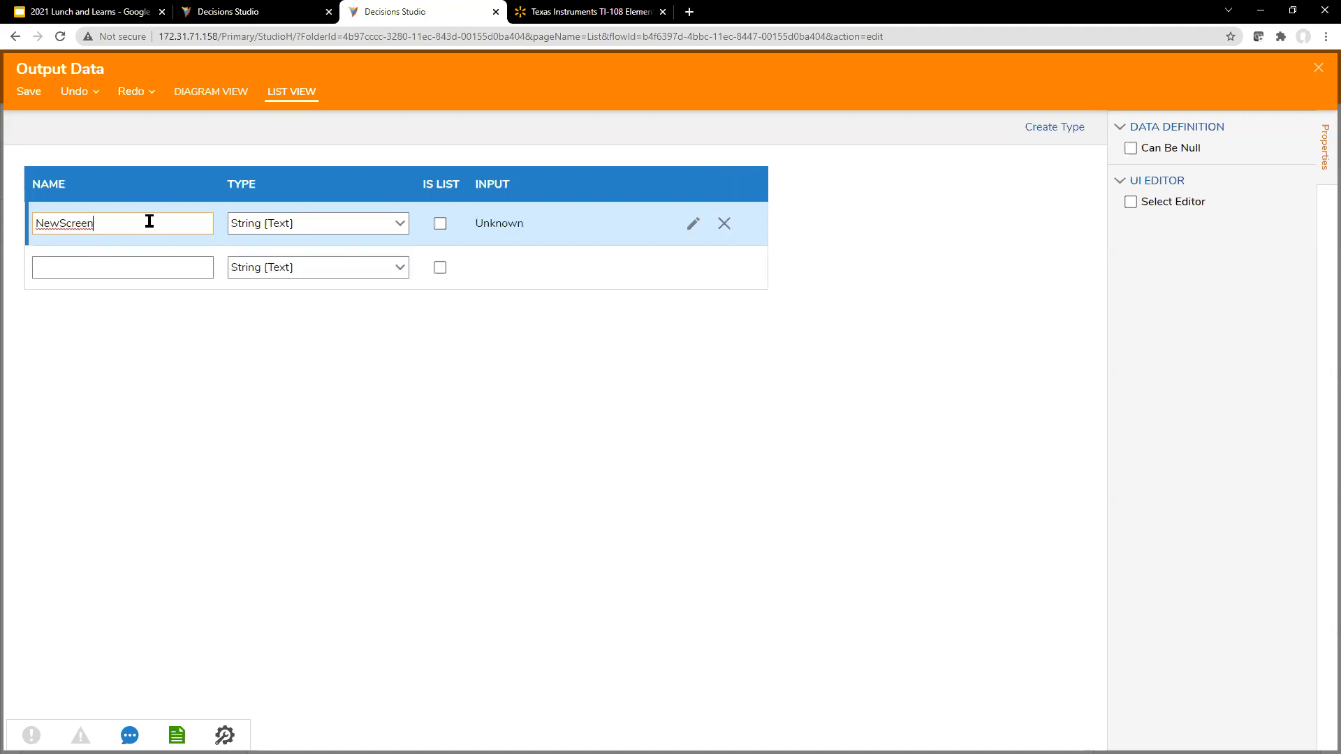
{"action": "left_click_drag", "start_coordinate": [52, 222], "coordinate": [21, 222]}
{"action": "type", "text": "Updated"}
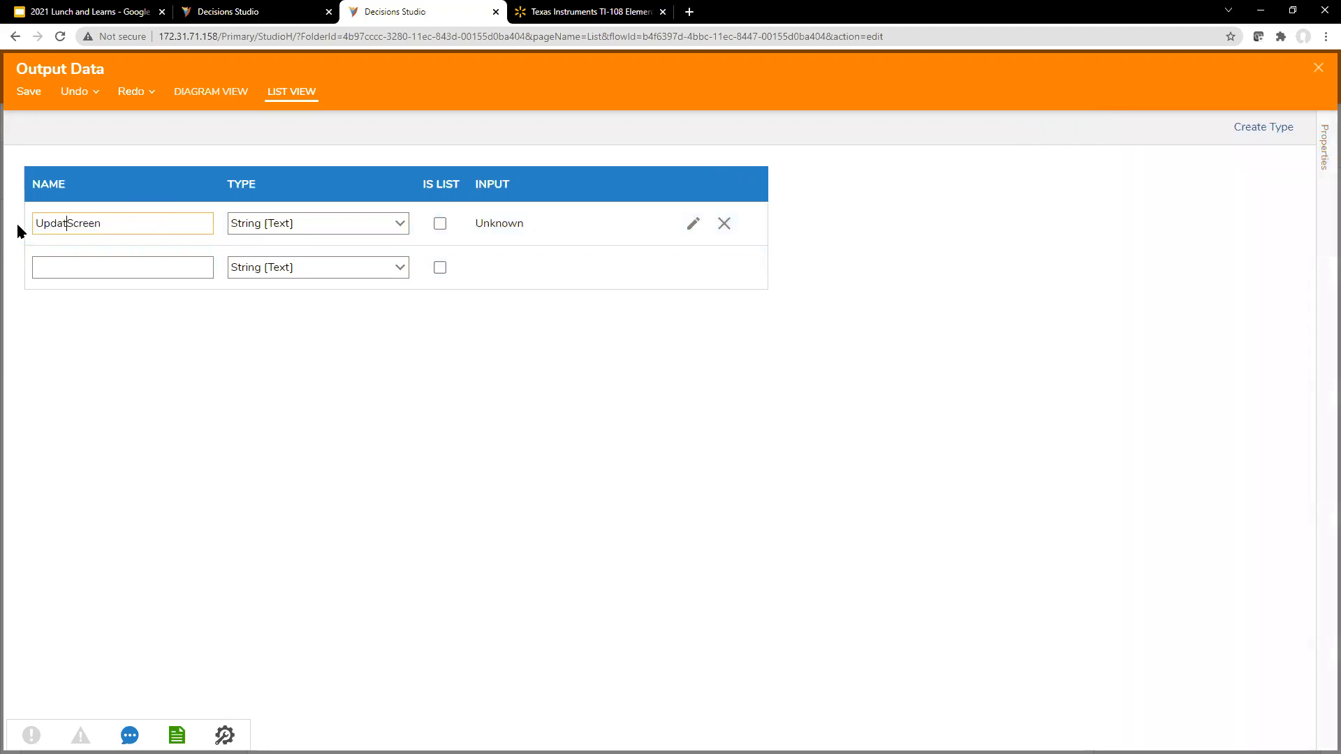
{"action": "left_click", "coordinate": [1322, 68]}
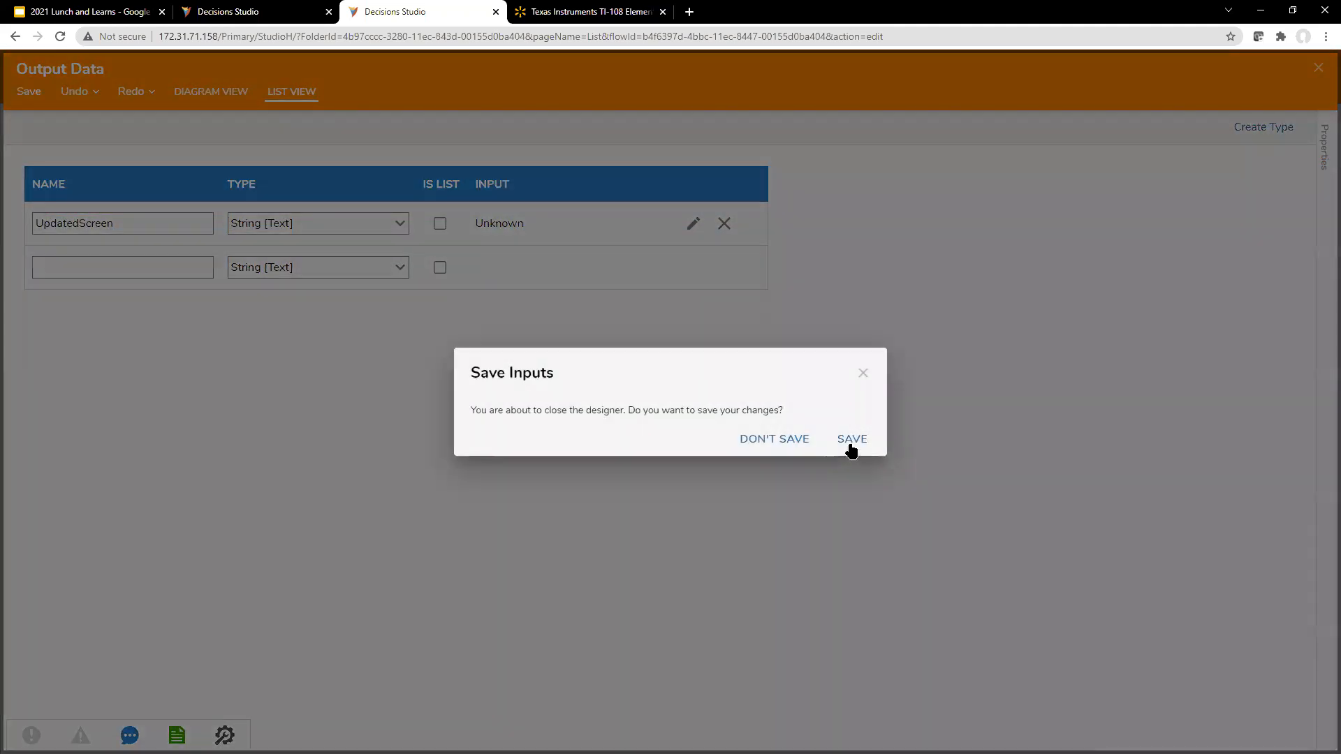
{"action": "left_click", "coordinate": [852, 441]}
{"action": "left_click_drag", "start_coordinate": [592, 182], "coordinate": [565, 178]}
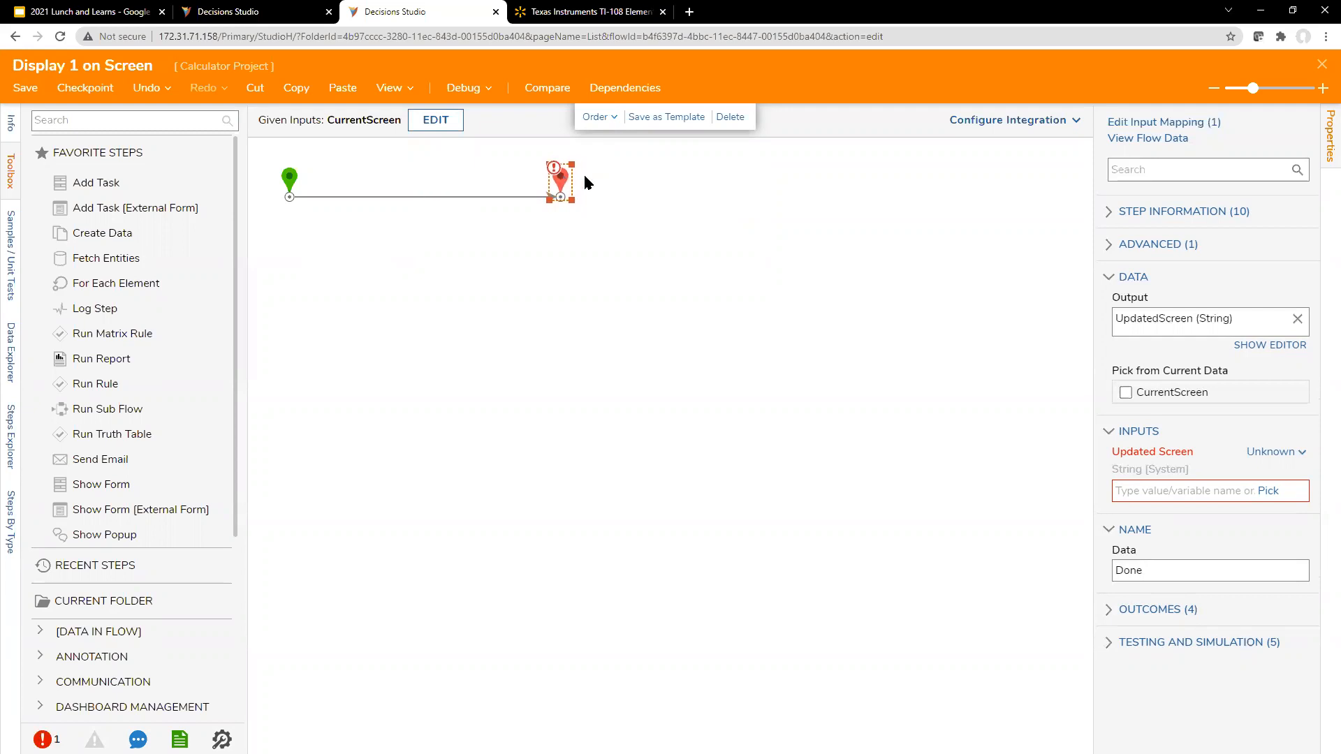
Step: Widen the list of flow steps and look through the Data category's Text steps for one that combines text
{"action": "left_click", "coordinate": [155, 121]}
{"action": "scroll", "coordinate": [204, 337], "scroll_direction": "down", "scroll_amount": 4}
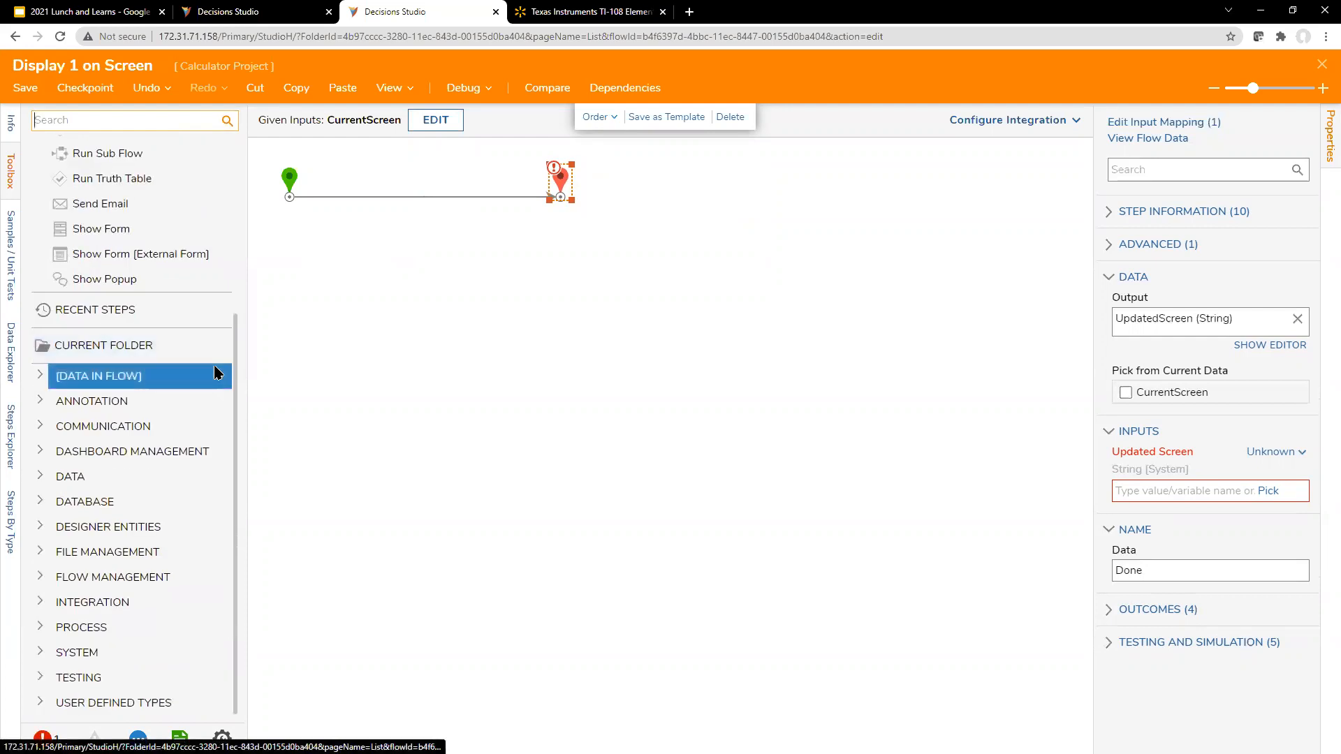
{"action": "left_click_drag", "start_coordinate": [265, 330], "coordinate": [266, 329]}
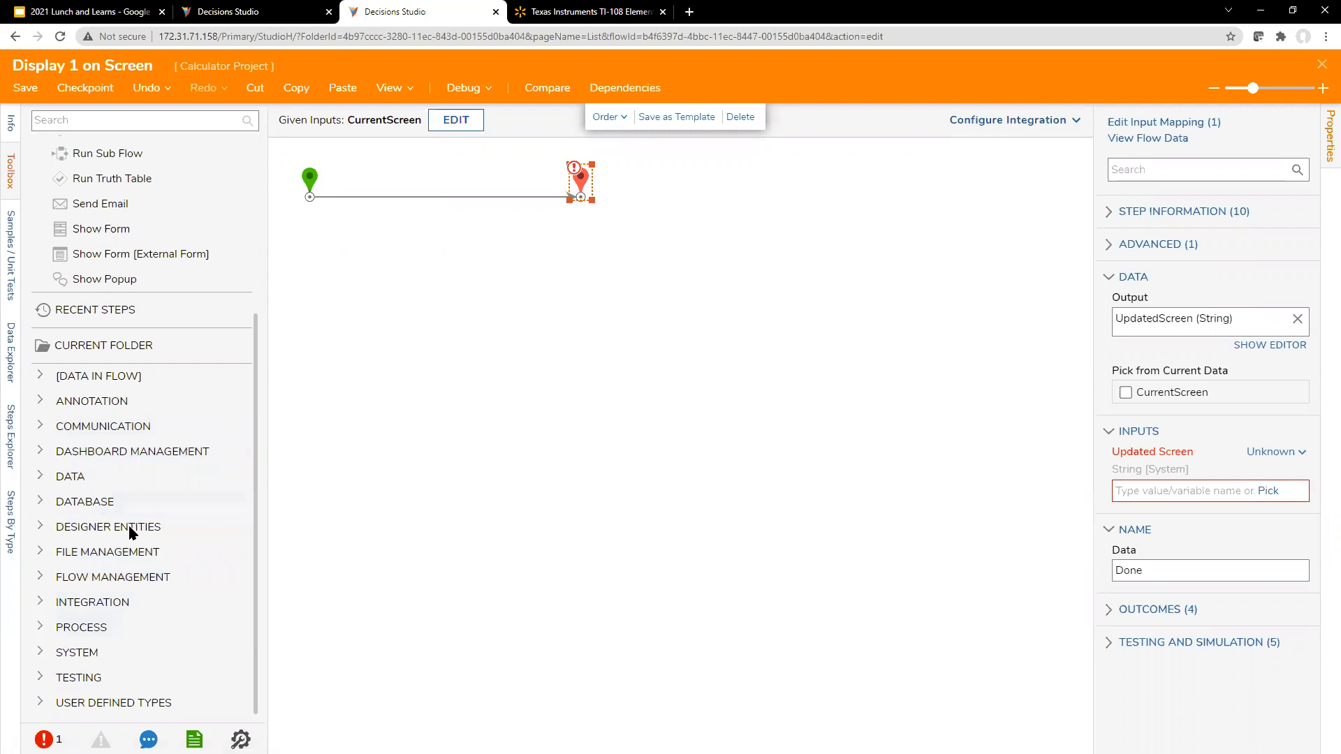
{"action": "left_click", "coordinate": [69, 477]}
{"action": "scroll", "coordinate": [73, 440], "scroll_direction": "up", "scroll_amount": 1}
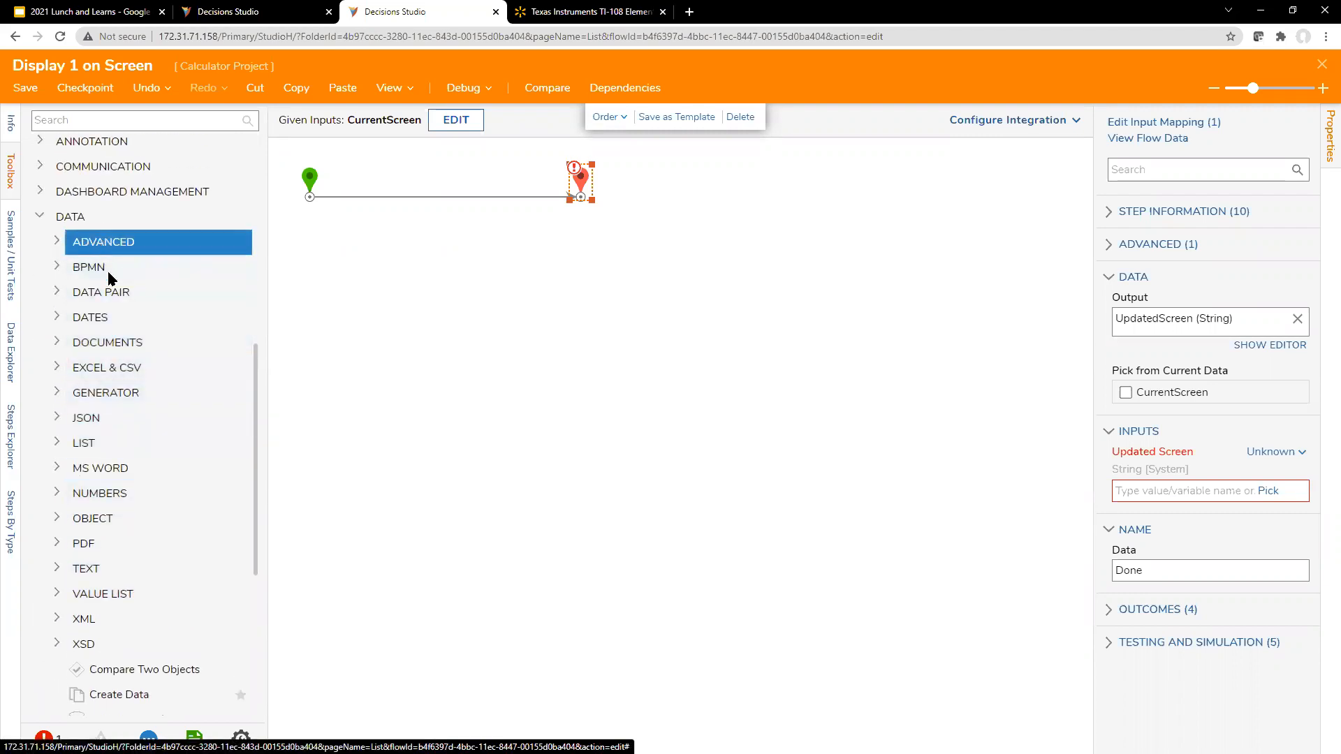
{"action": "left_click", "coordinate": [57, 569]}
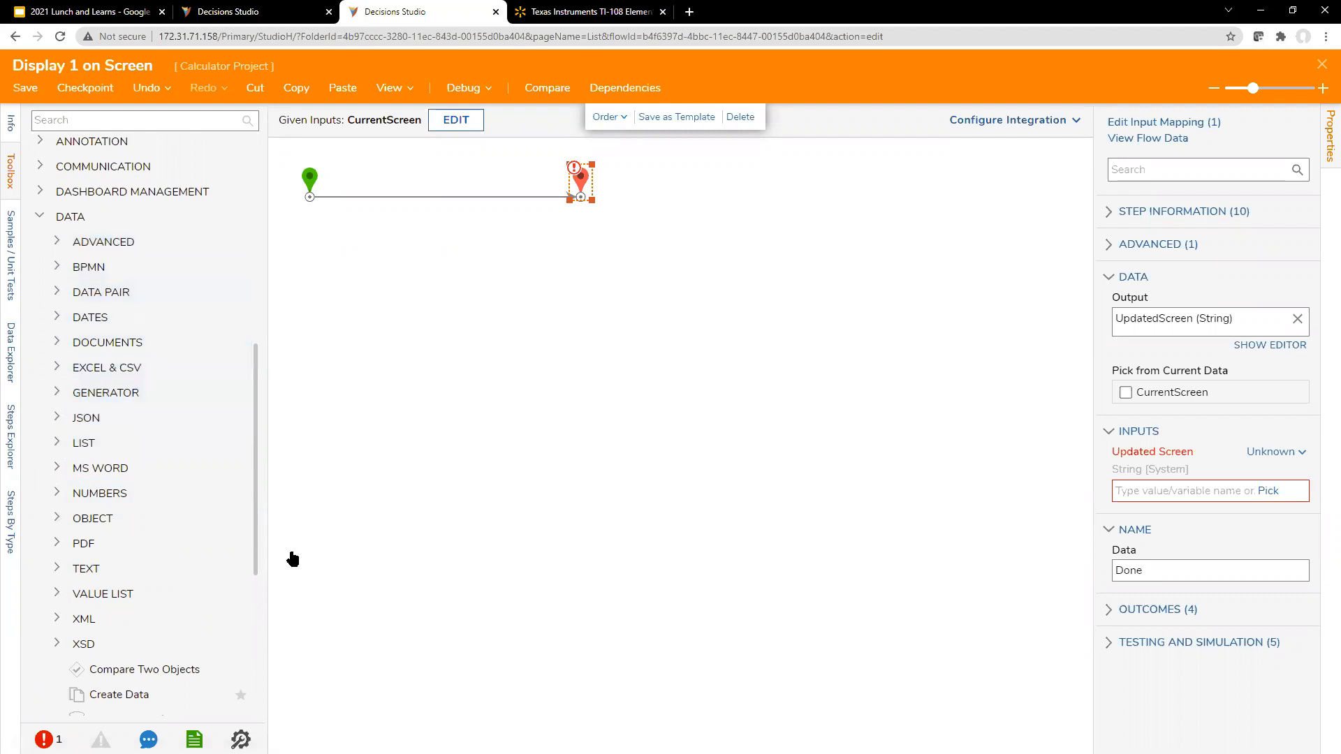
{"action": "scroll", "coordinate": [212, 544], "scroll_direction": "down", "scroll_amount": 5}
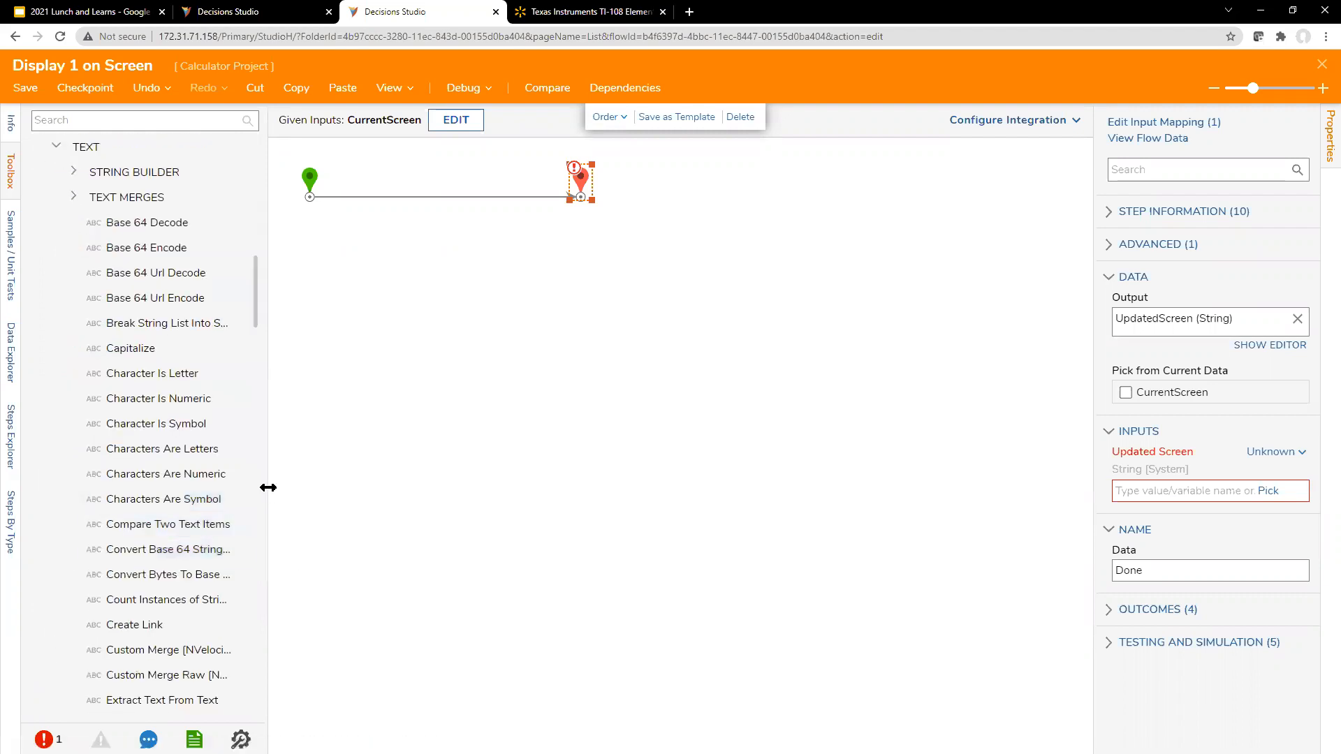
{"action": "left_click_drag", "start_coordinate": [264, 489], "coordinate": [373, 496]}
{"action": "scroll", "coordinate": [280, 519], "scroll_direction": "down", "scroll_amount": 7}
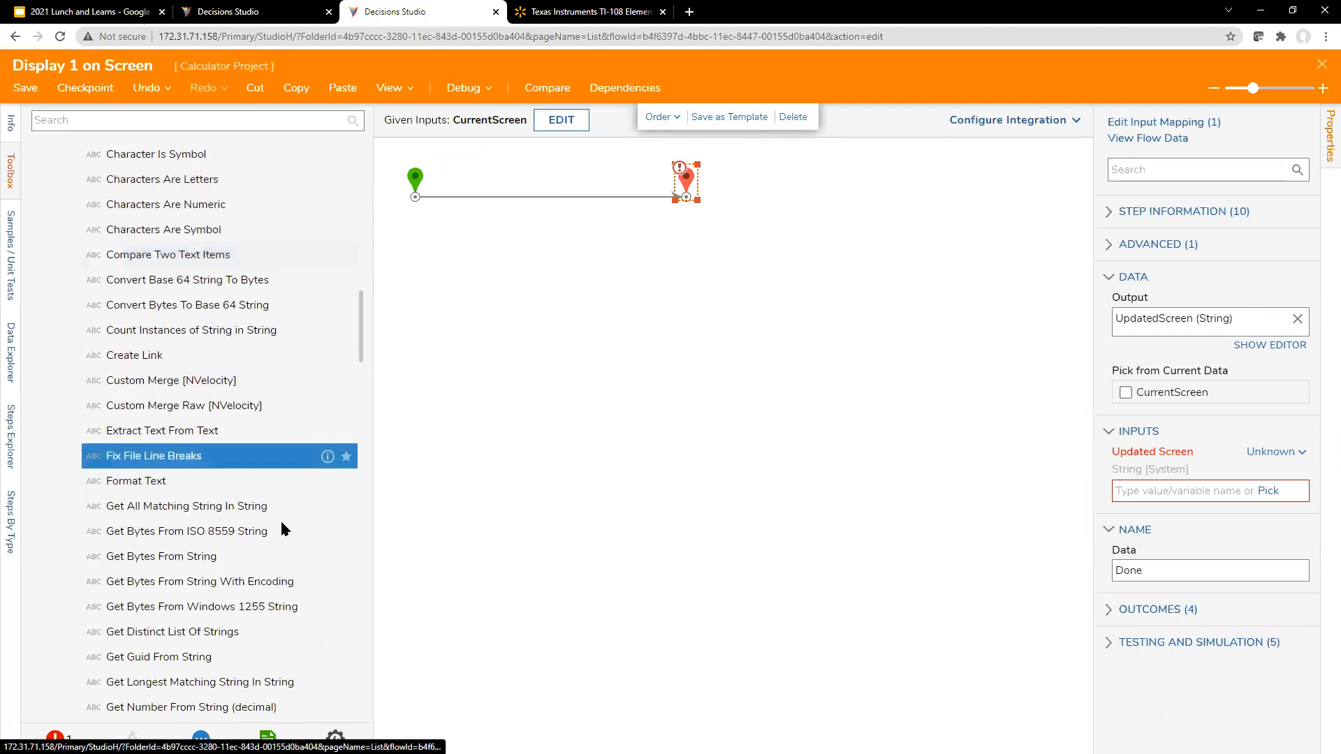
{"action": "scroll", "coordinate": [280, 527], "scroll_direction": "down", "scroll_amount": 8}
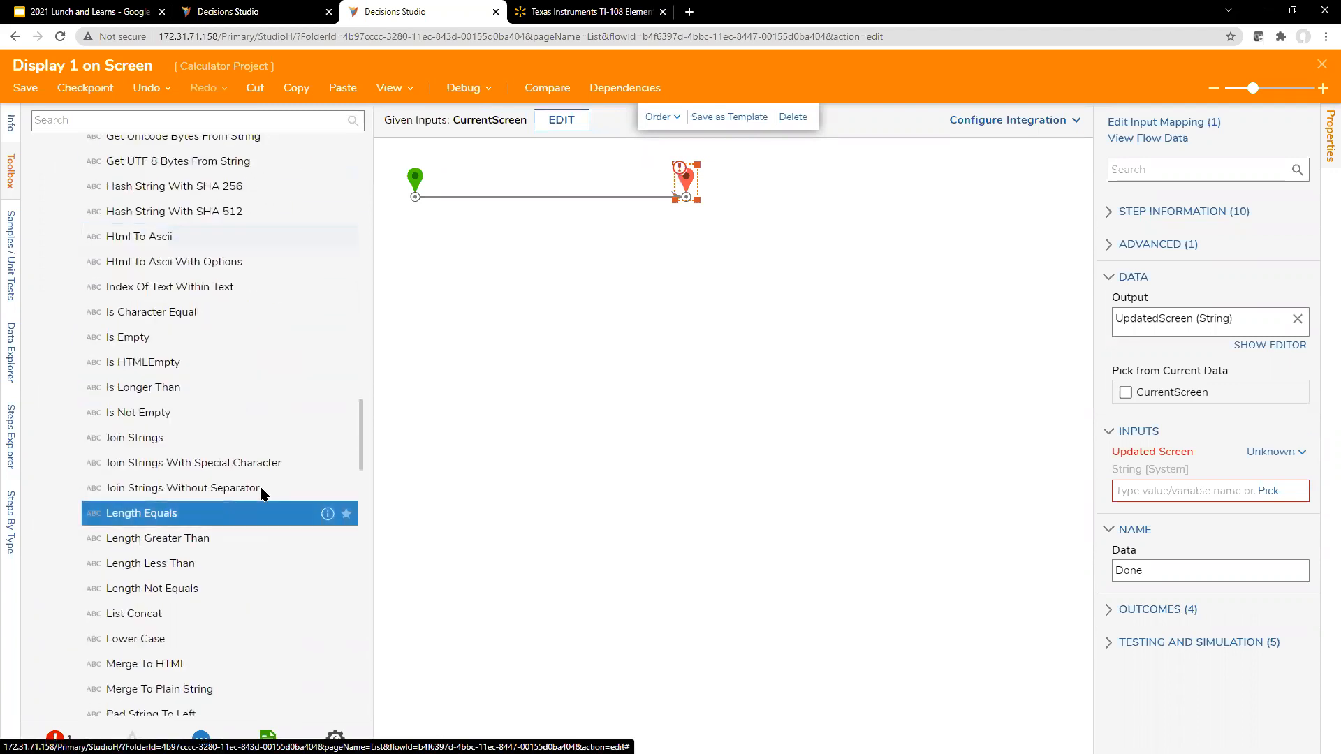
{"action": "scroll", "coordinate": [212, 538], "scroll_direction": "down", "scroll_amount": 3}
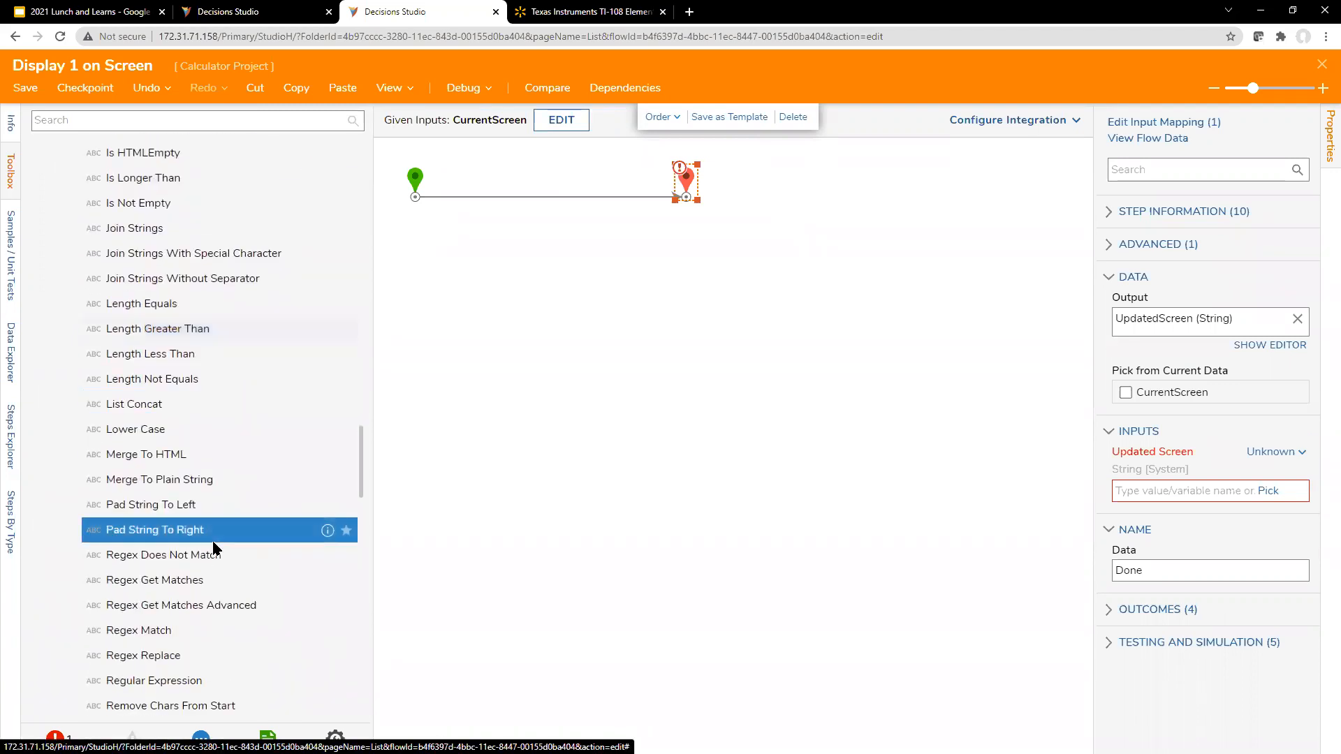
{"action": "scroll", "coordinate": [213, 545], "scroll_direction": "down", "scroll_amount": 2}
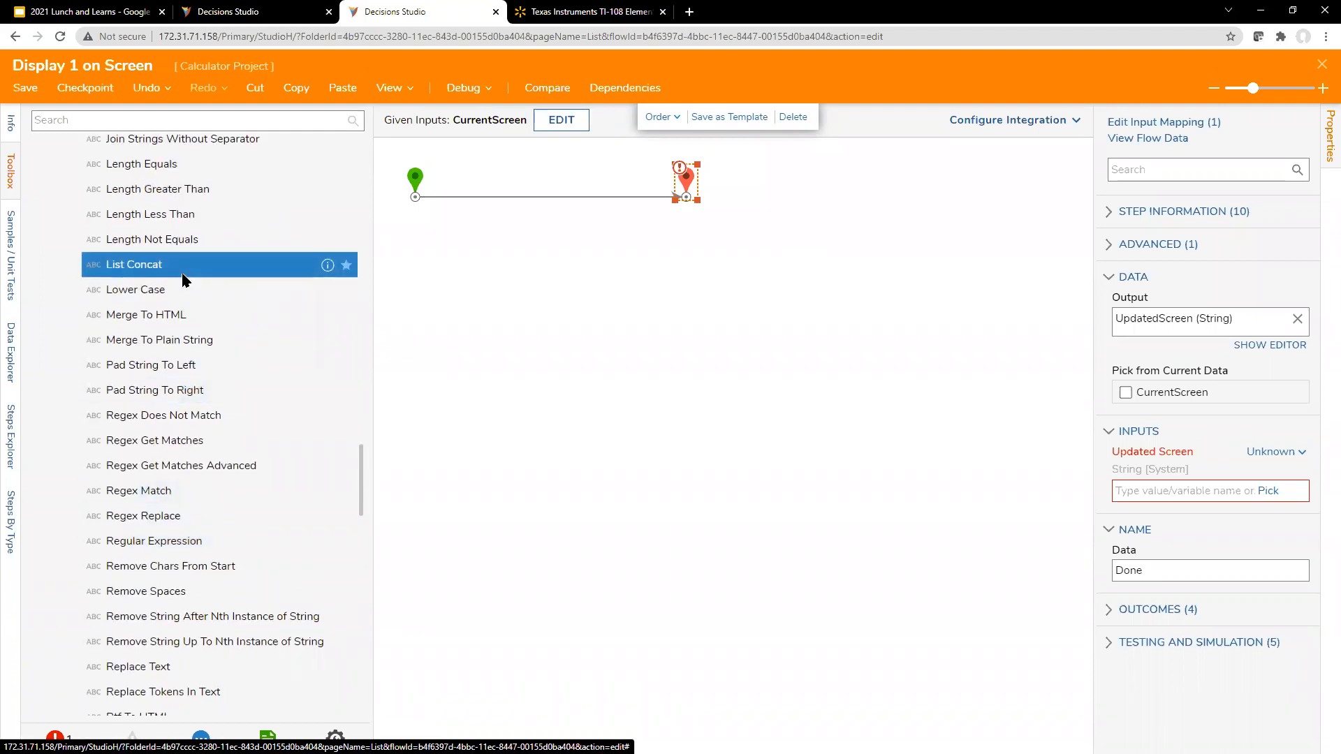
{"action": "scroll", "coordinate": [186, 294], "scroll_direction": "down", "scroll_amount": 3}
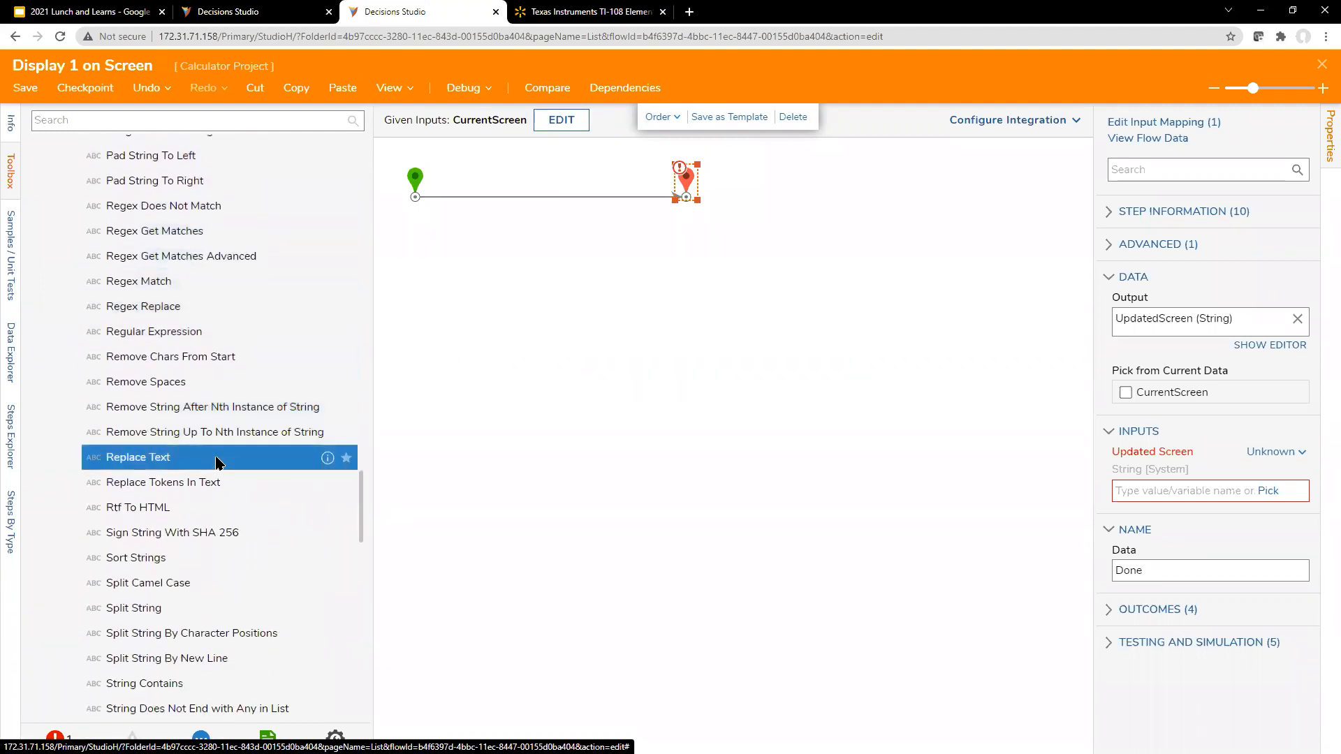
{"action": "scroll", "coordinate": [216, 461], "scroll_direction": "down", "scroll_amount": 4}
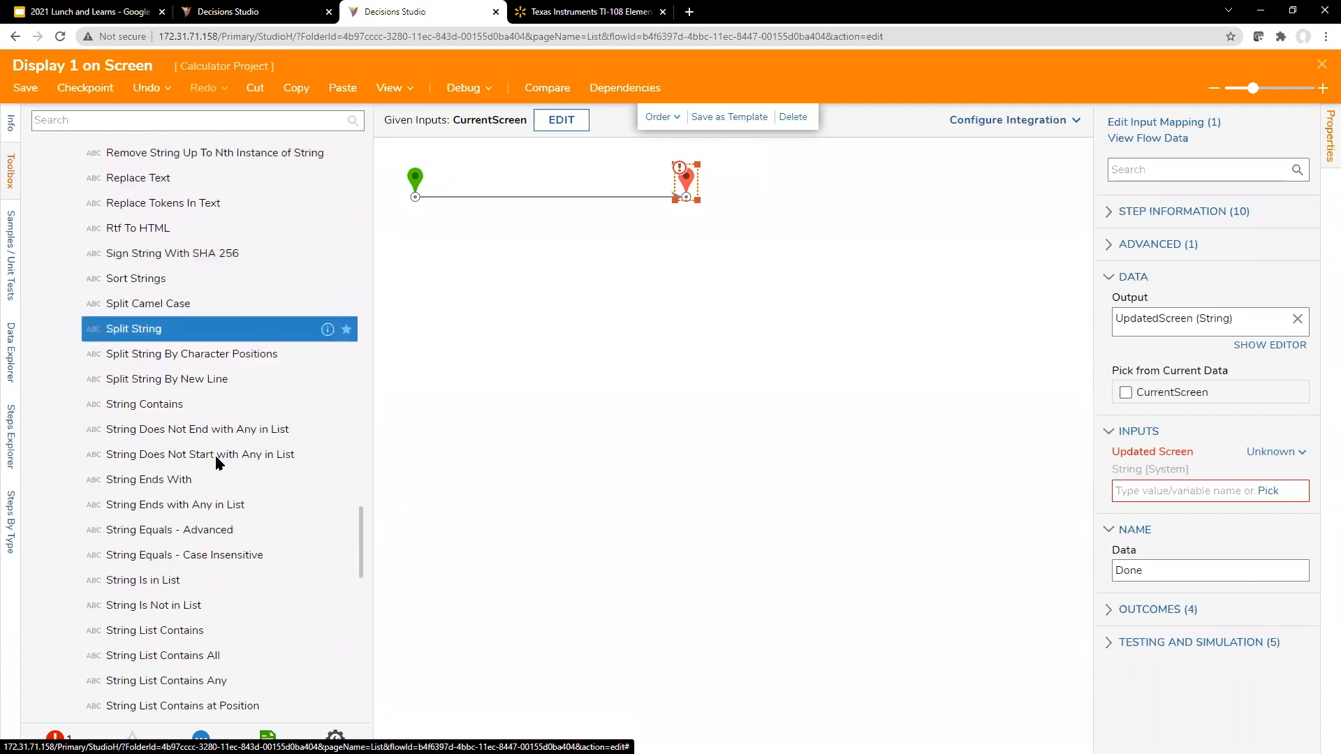
{"action": "scroll", "coordinate": [216, 459], "scroll_direction": "down", "scroll_amount": 5}
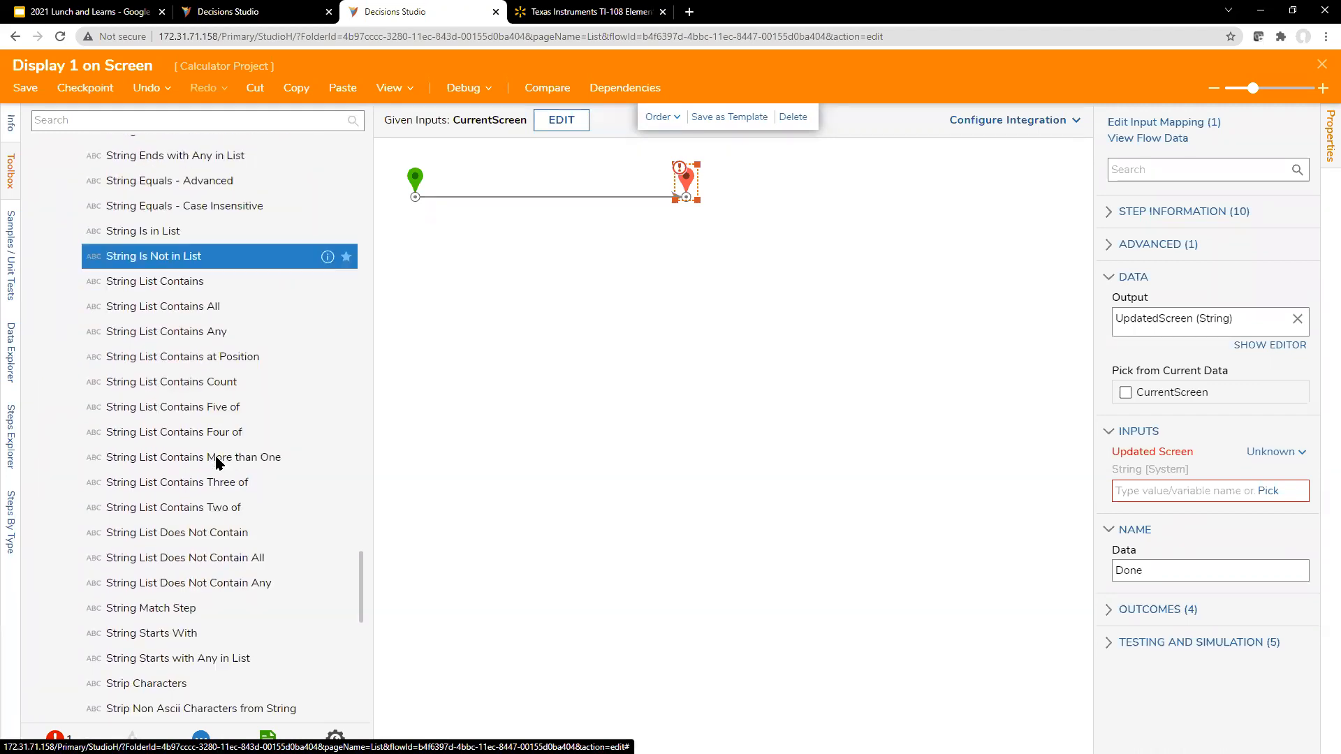
{"action": "scroll", "coordinate": [216, 461], "scroll_direction": "down", "scroll_amount": 4}
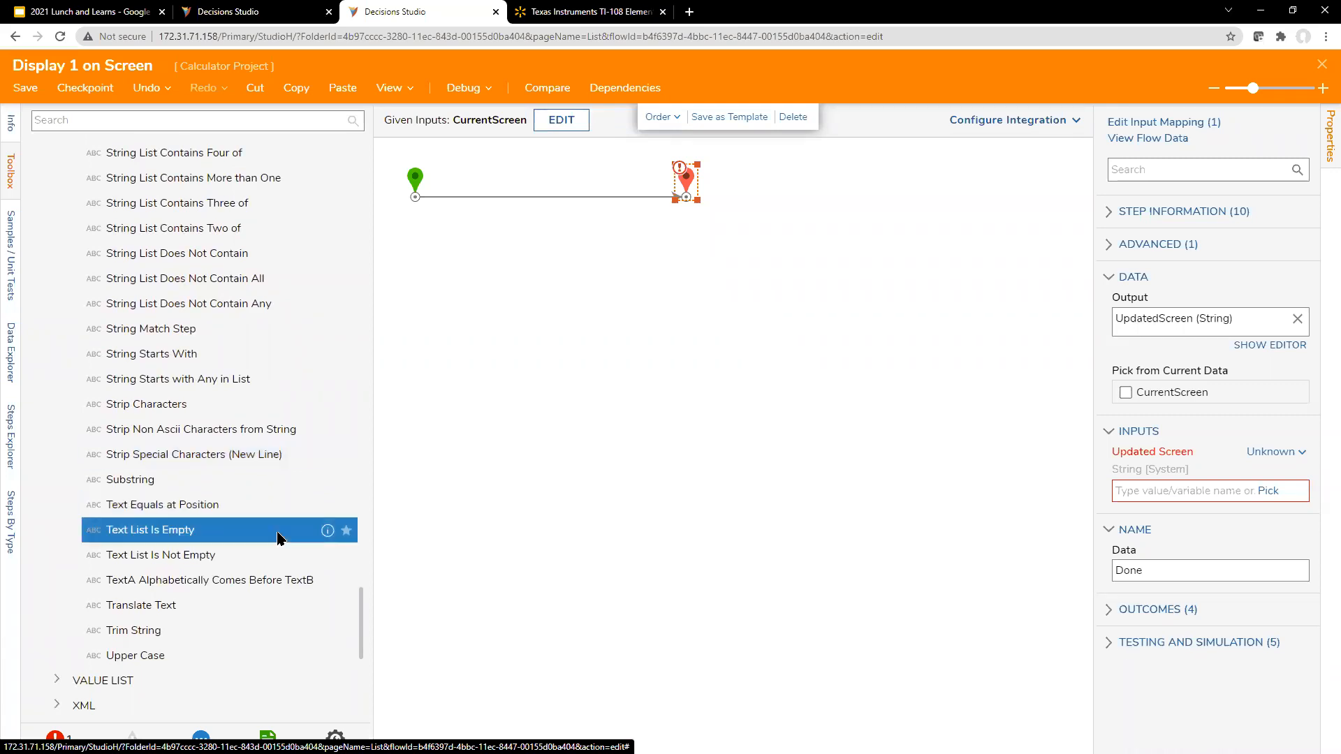
{"action": "scroll", "coordinate": [277, 536], "scroll_direction": "up", "scroll_amount": 20}
{"action": "scroll", "coordinate": [277, 514], "scroll_direction": "up", "scroll_amount": 15}
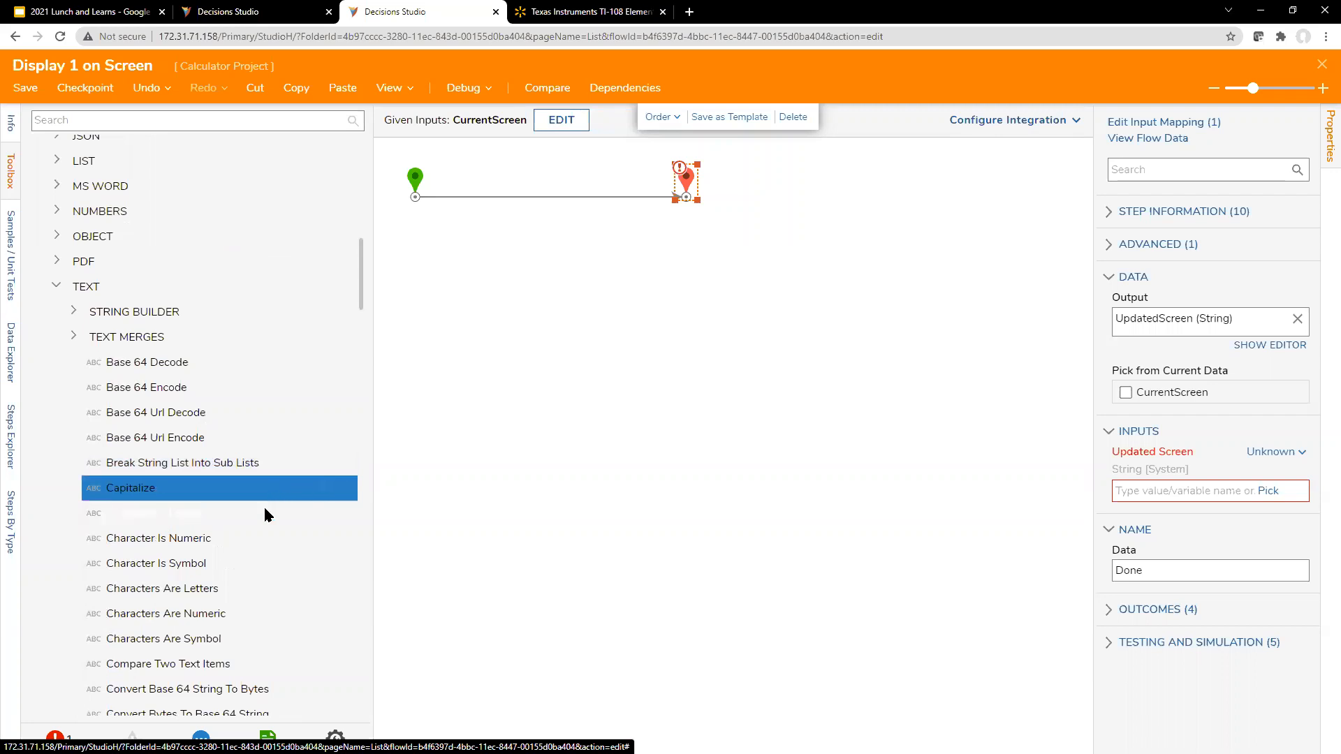
{"action": "scroll", "coordinate": [261, 521], "scroll_direction": "down", "scroll_amount": 5}
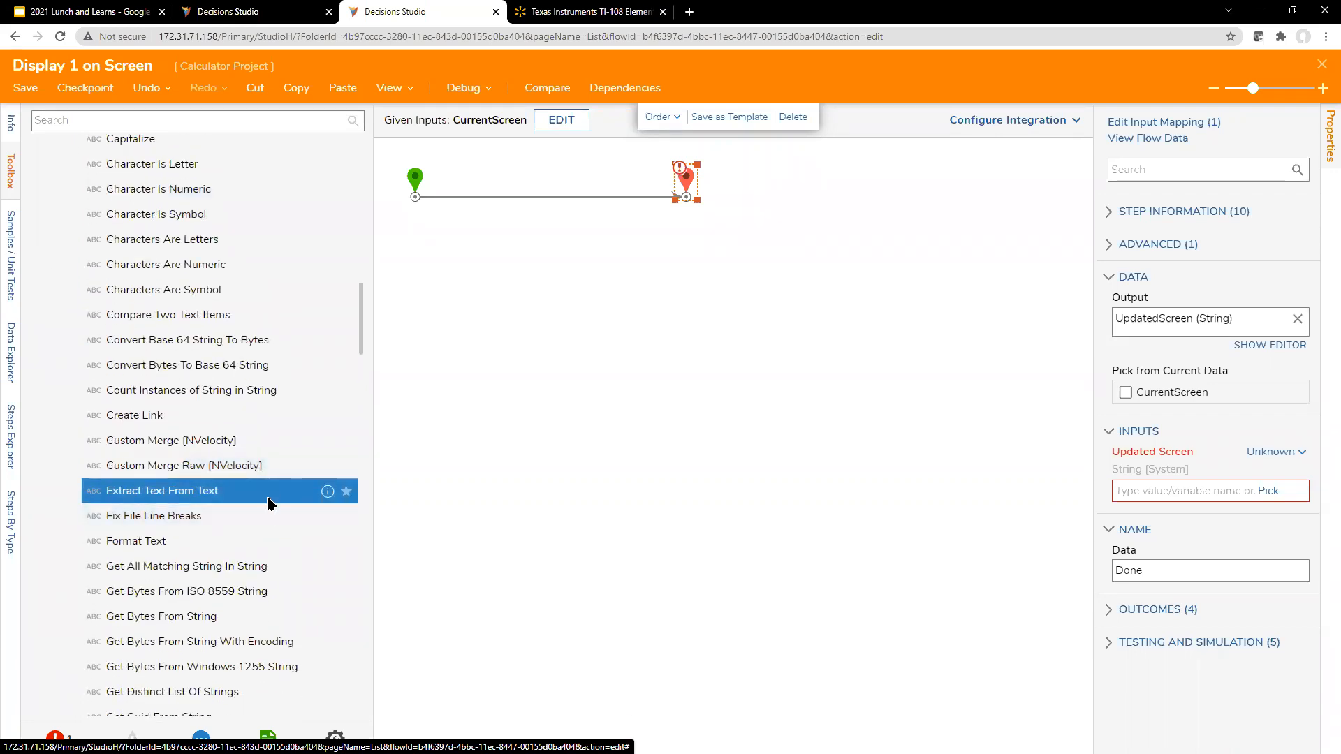
Step: Search the available flow steps for "merge" and place a Merge To Plain String step between the start and end steps
{"action": "left_click", "coordinate": [231, 121]}
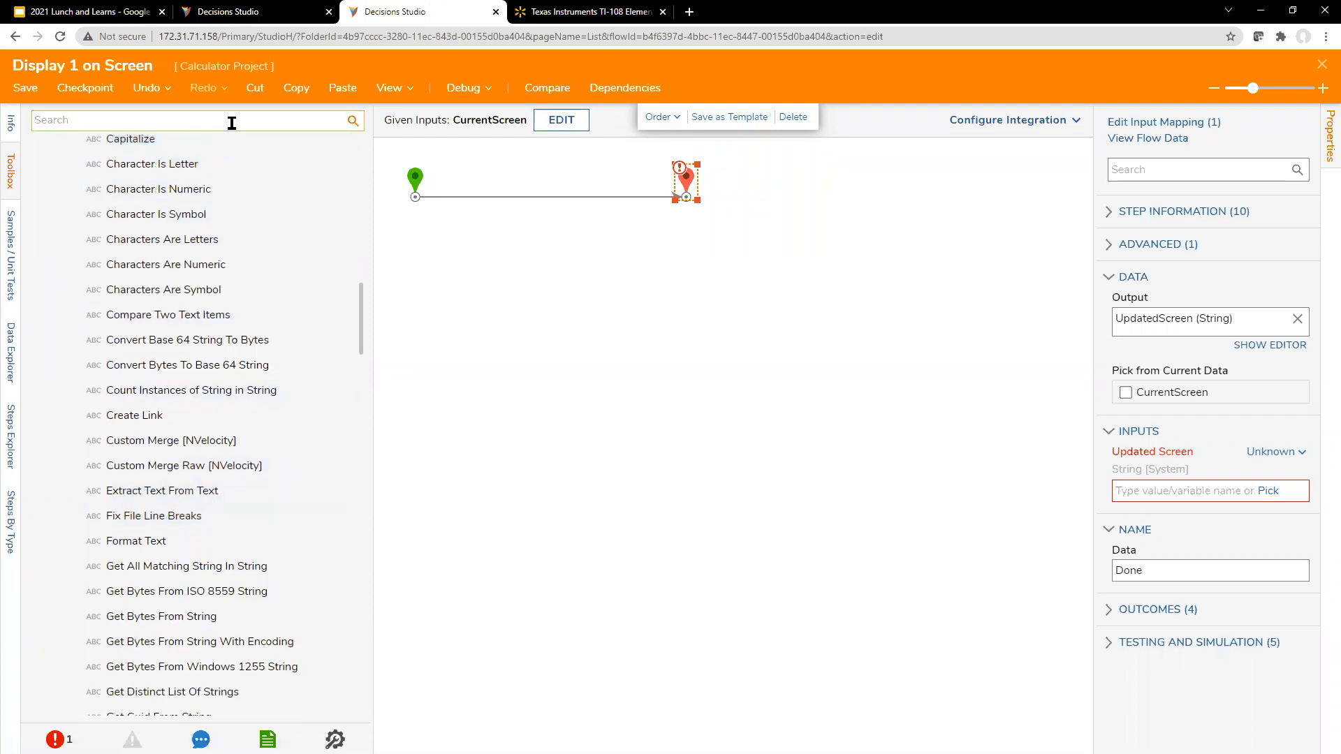
{"action": "type", "text": "merge"}
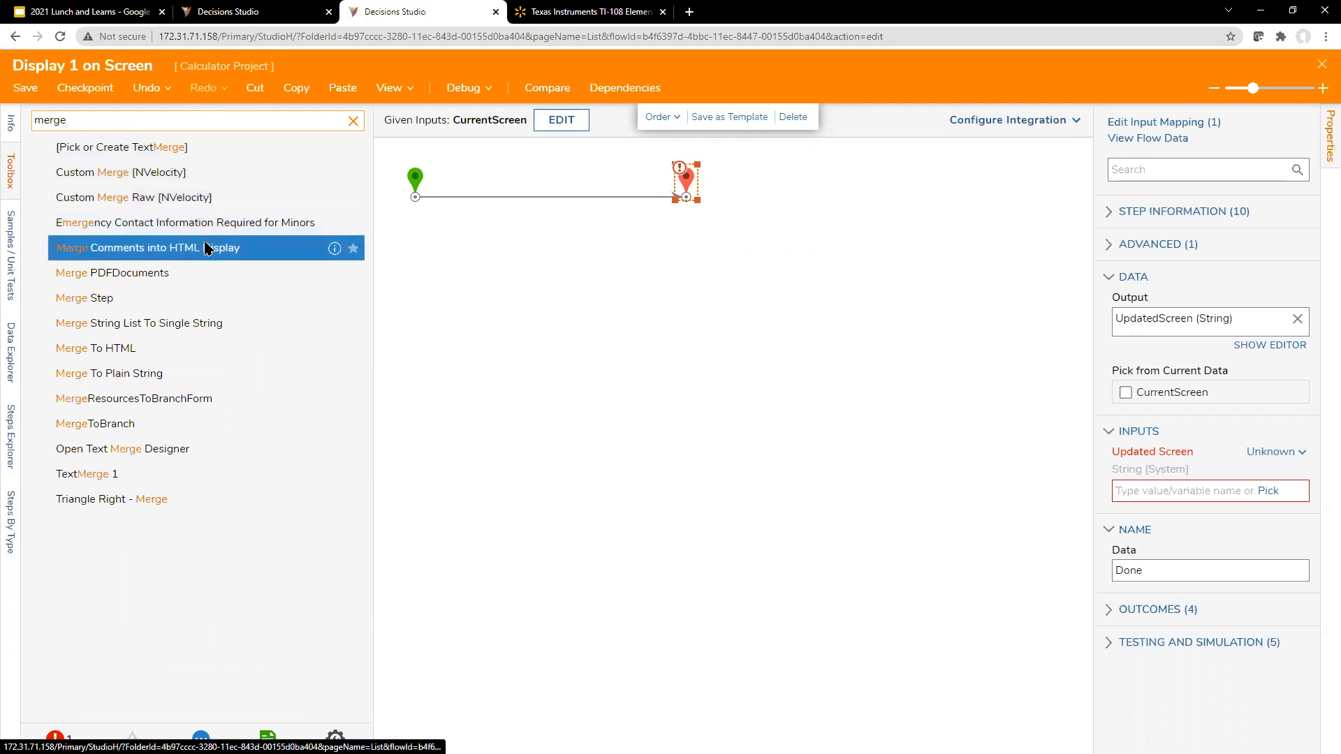
{"action": "left_click_drag", "start_coordinate": [186, 373], "coordinate": [520, 215]}
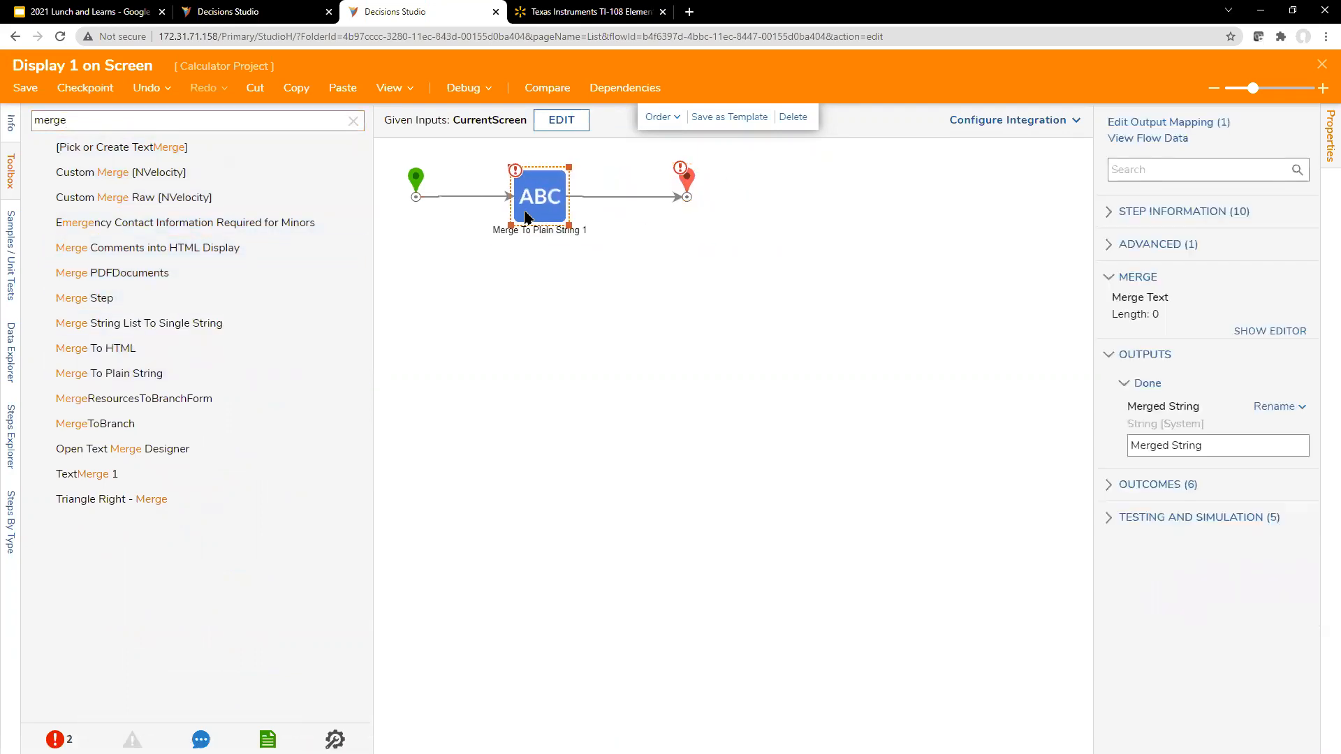
Step: Map the end step's Updated Screen input as Merge Plain Text, look at its merge text editor, and close the editor without entering text
{"action": "left_click", "coordinate": [687, 186]}
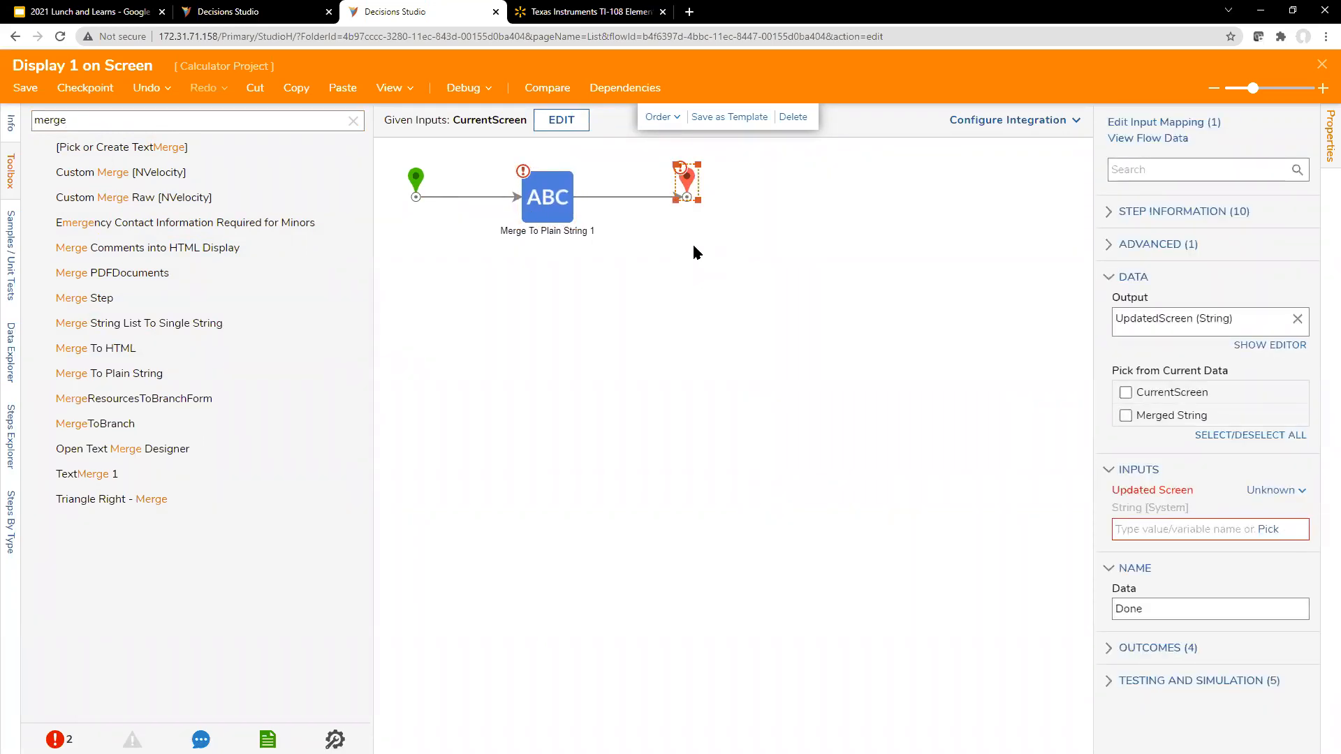
{"action": "left_click", "coordinate": [1281, 490]}
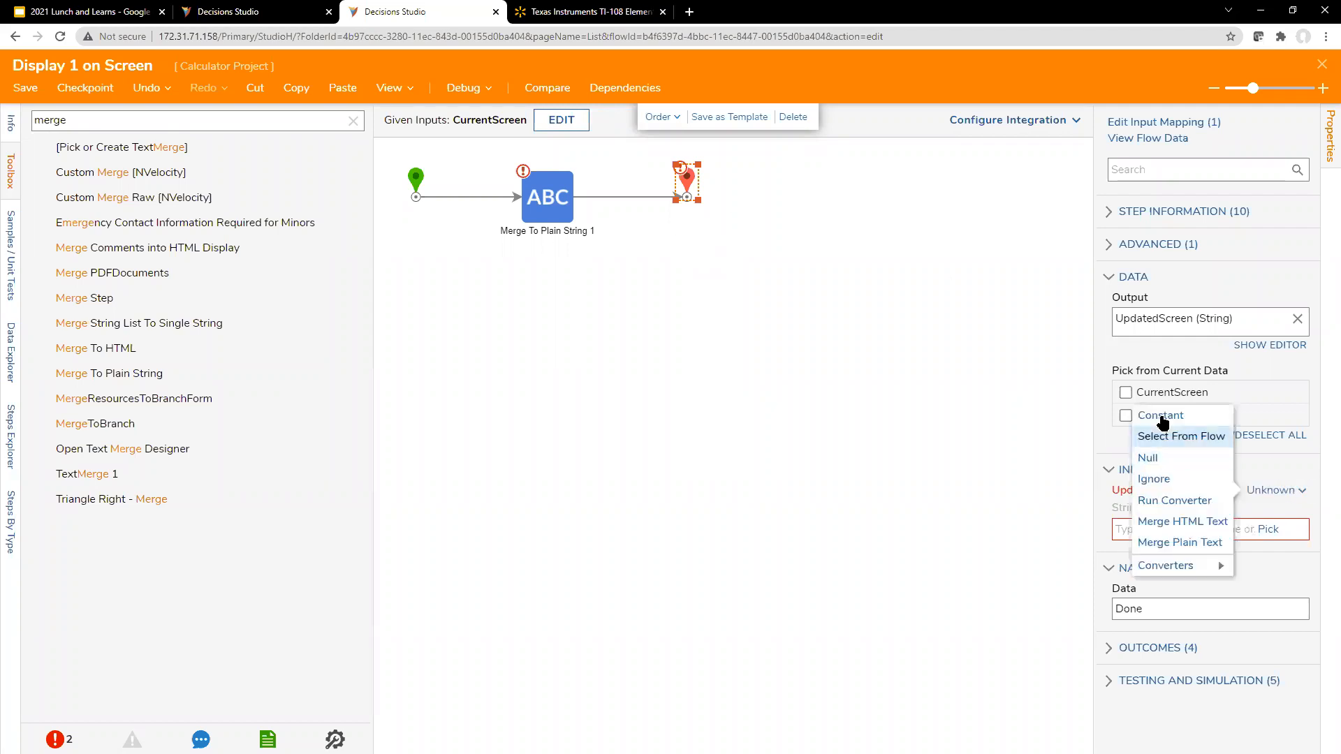
{"action": "left_click", "coordinate": [1180, 542]}
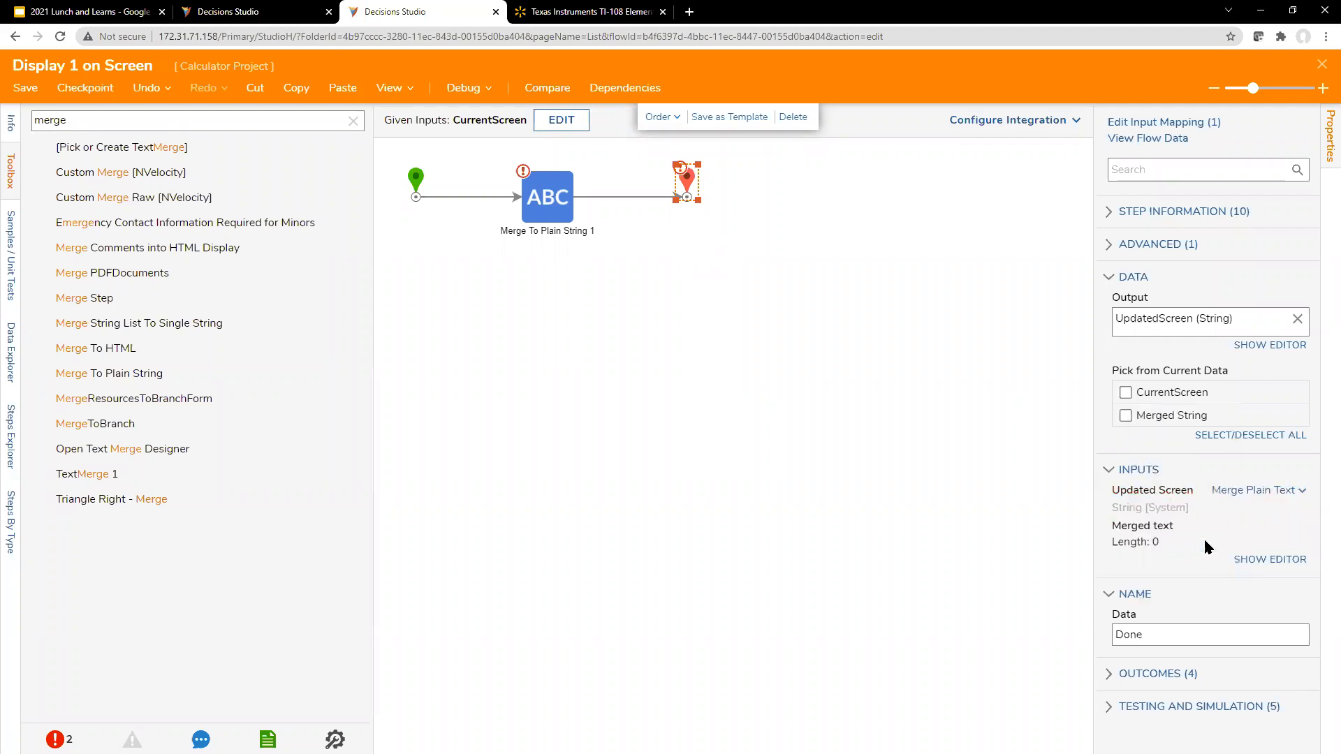
{"action": "left_click", "coordinate": [1261, 559]}
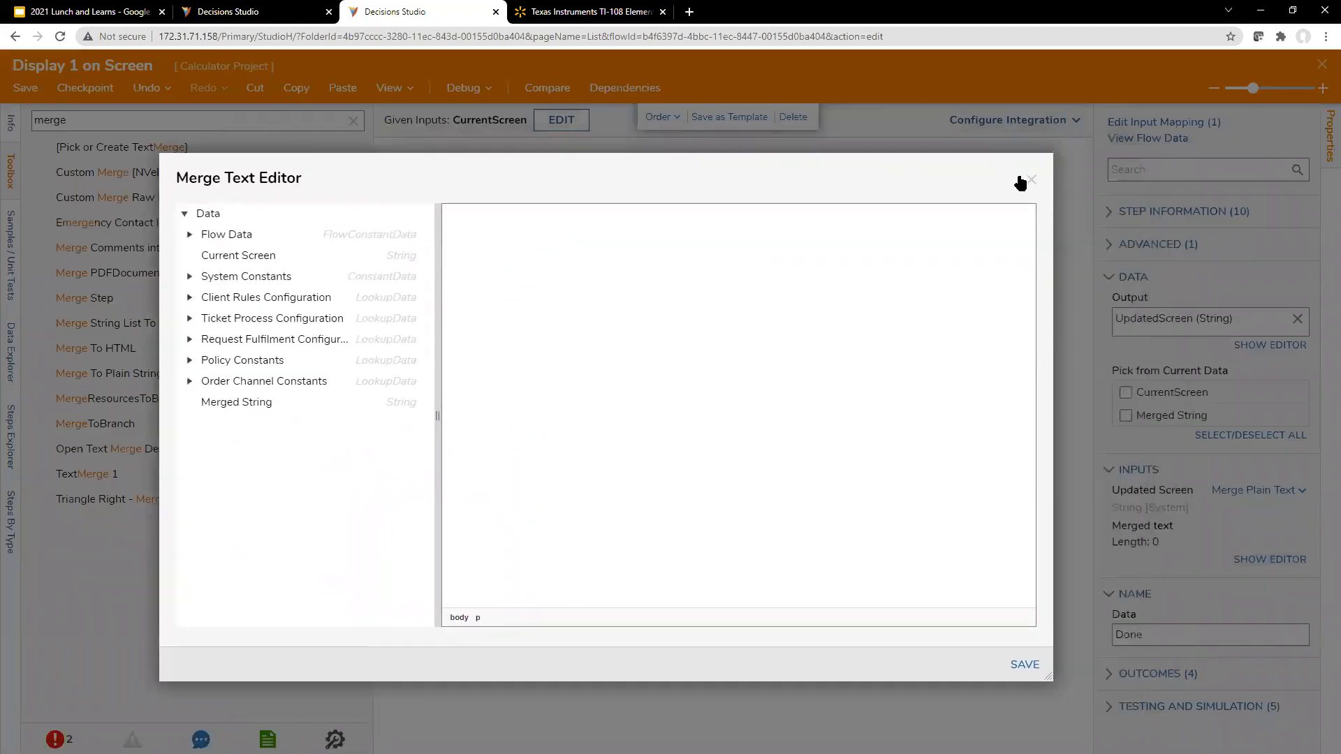
{"action": "left_click", "coordinate": [1031, 180]}
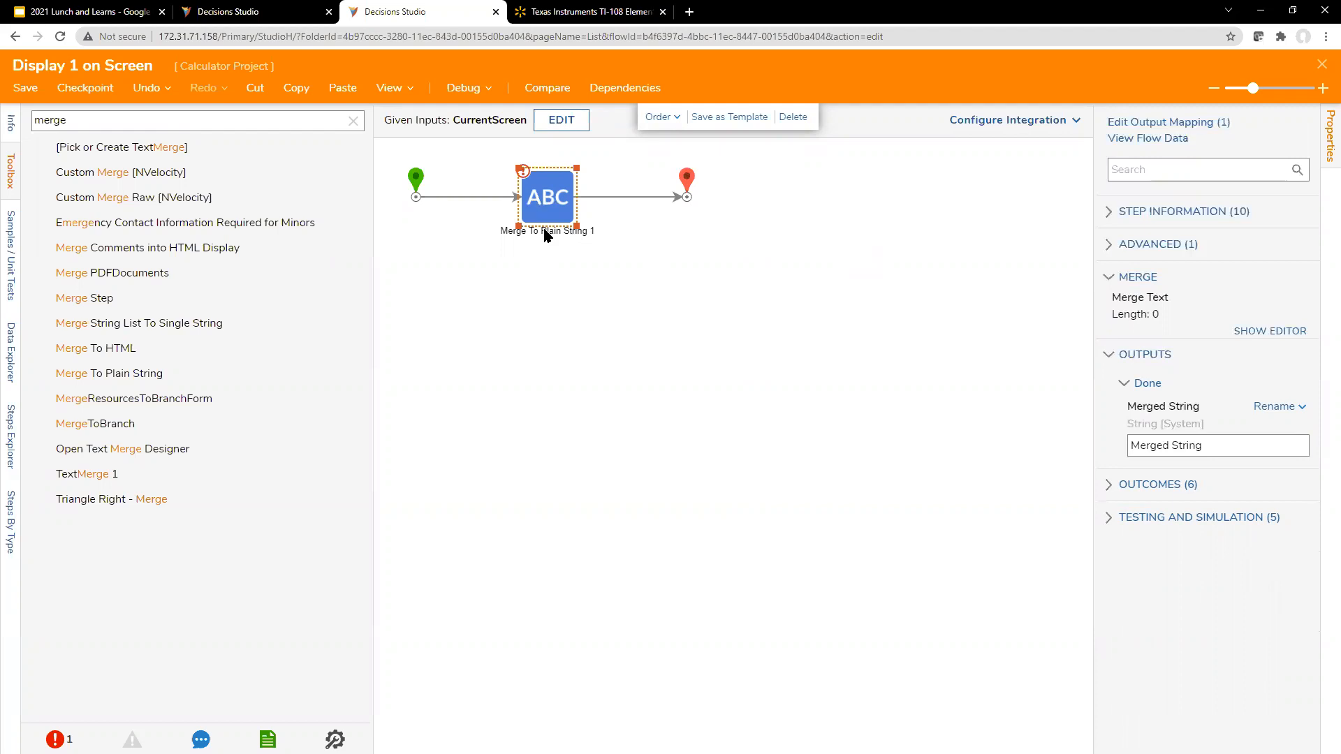
Step: Set the Merge To Plain String step's merge text to the Current Screen value followed by 1, save it, and recheck the text
{"action": "left_click", "coordinate": [688, 178]}
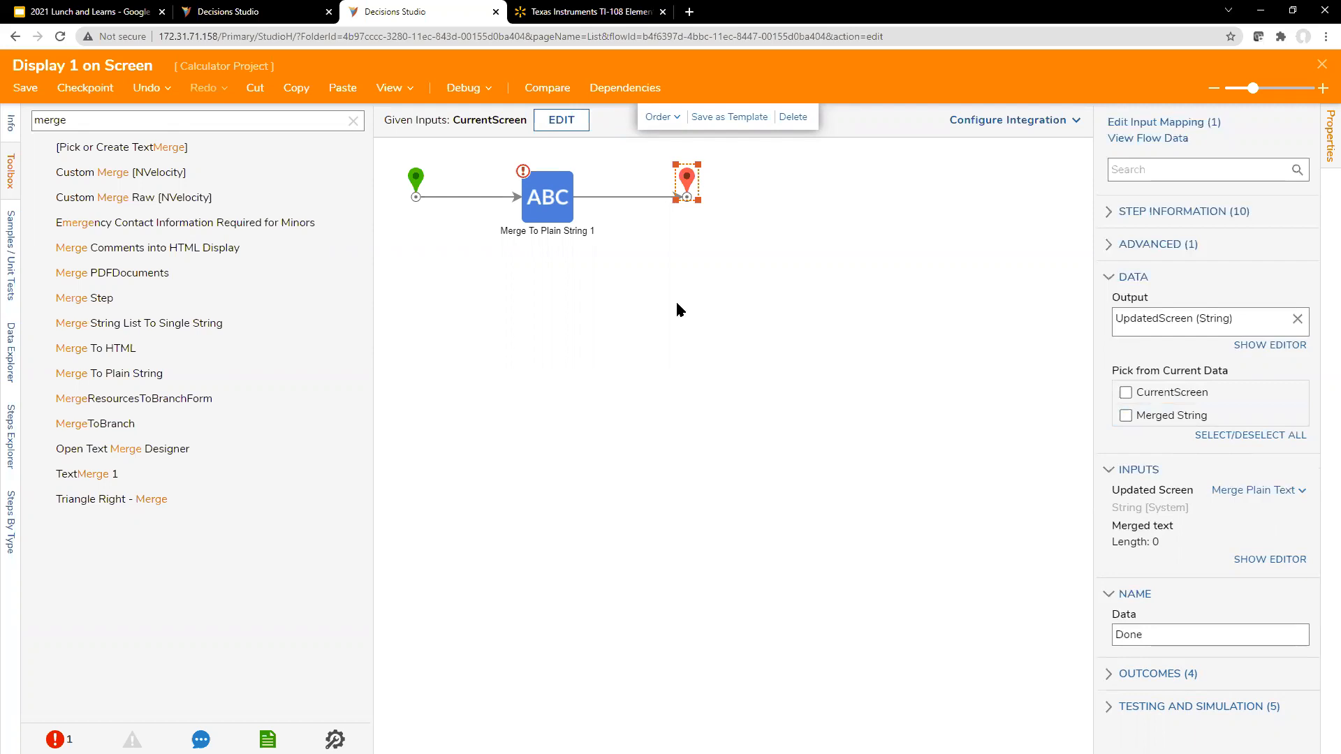
{"action": "left_click", "coordinate": [550, 199]}
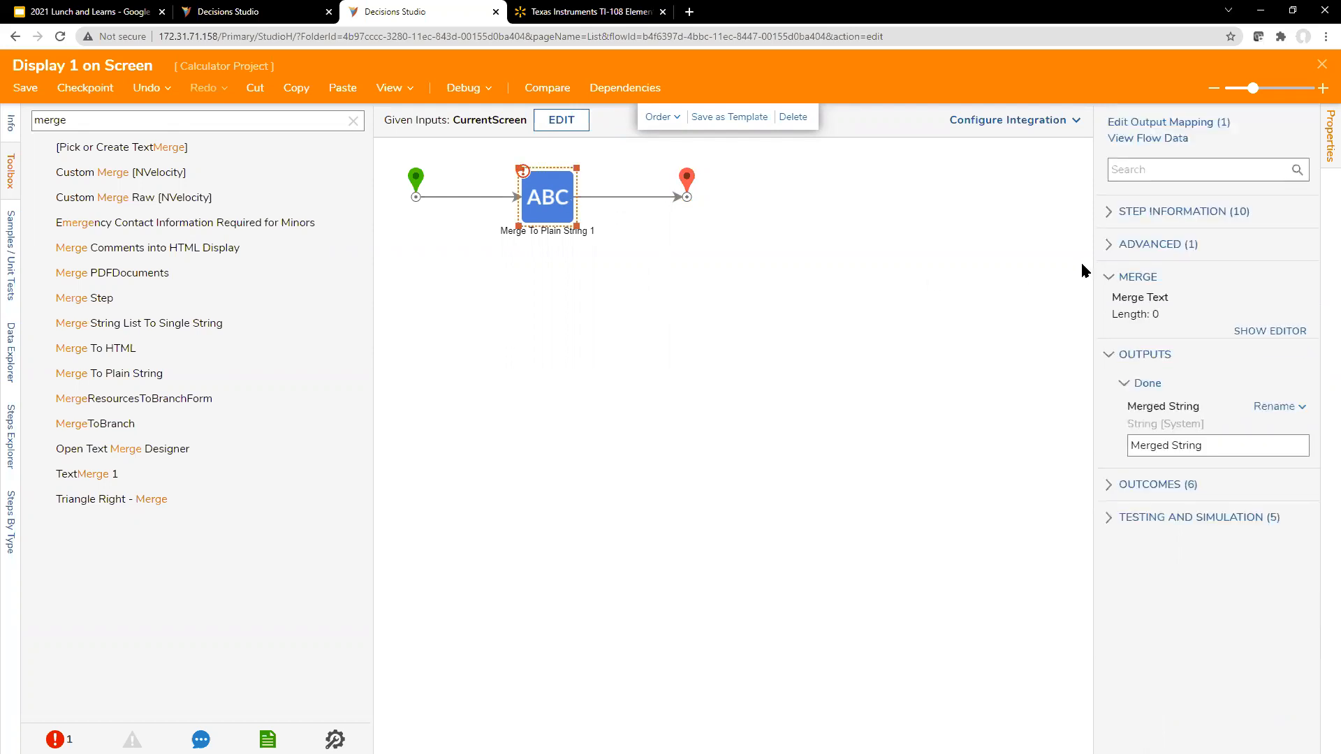
{"action": "left_click", "coordinate": [1269, 331]}
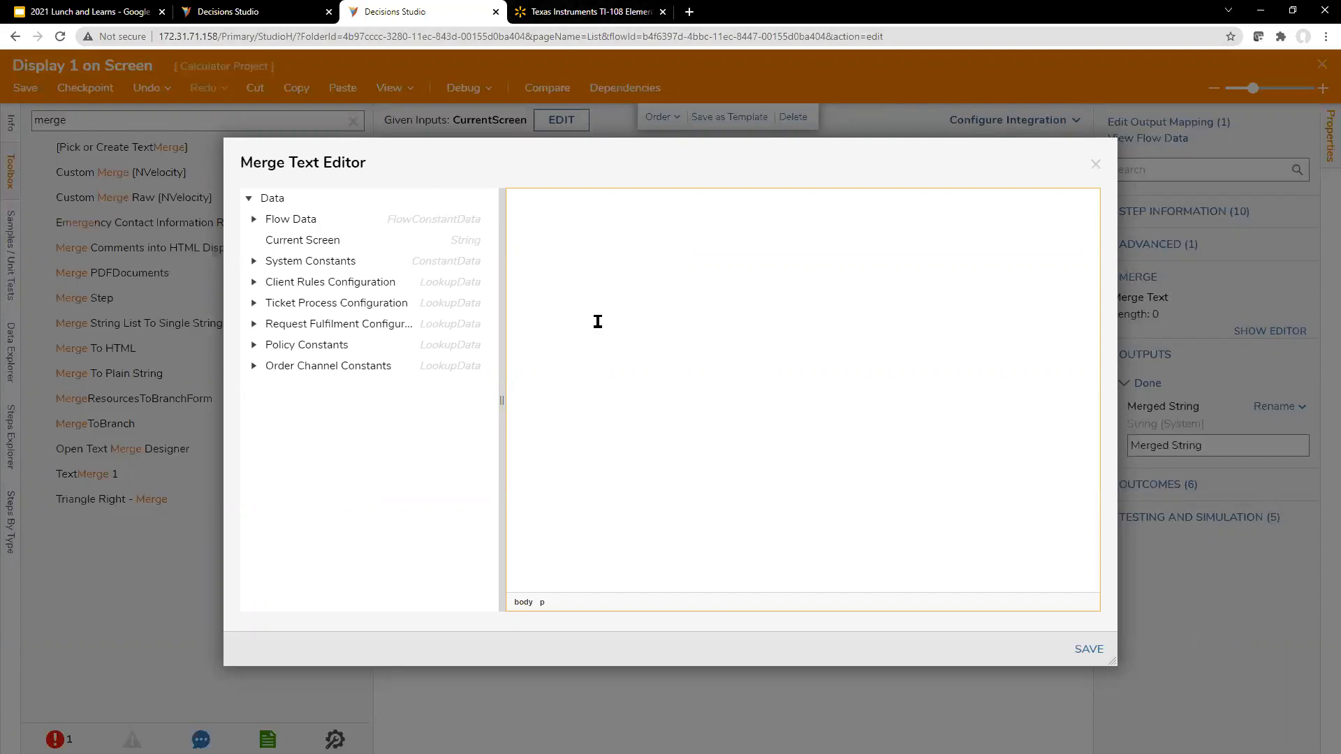
{"action": "double_click", "coordinate": [468, 244]}
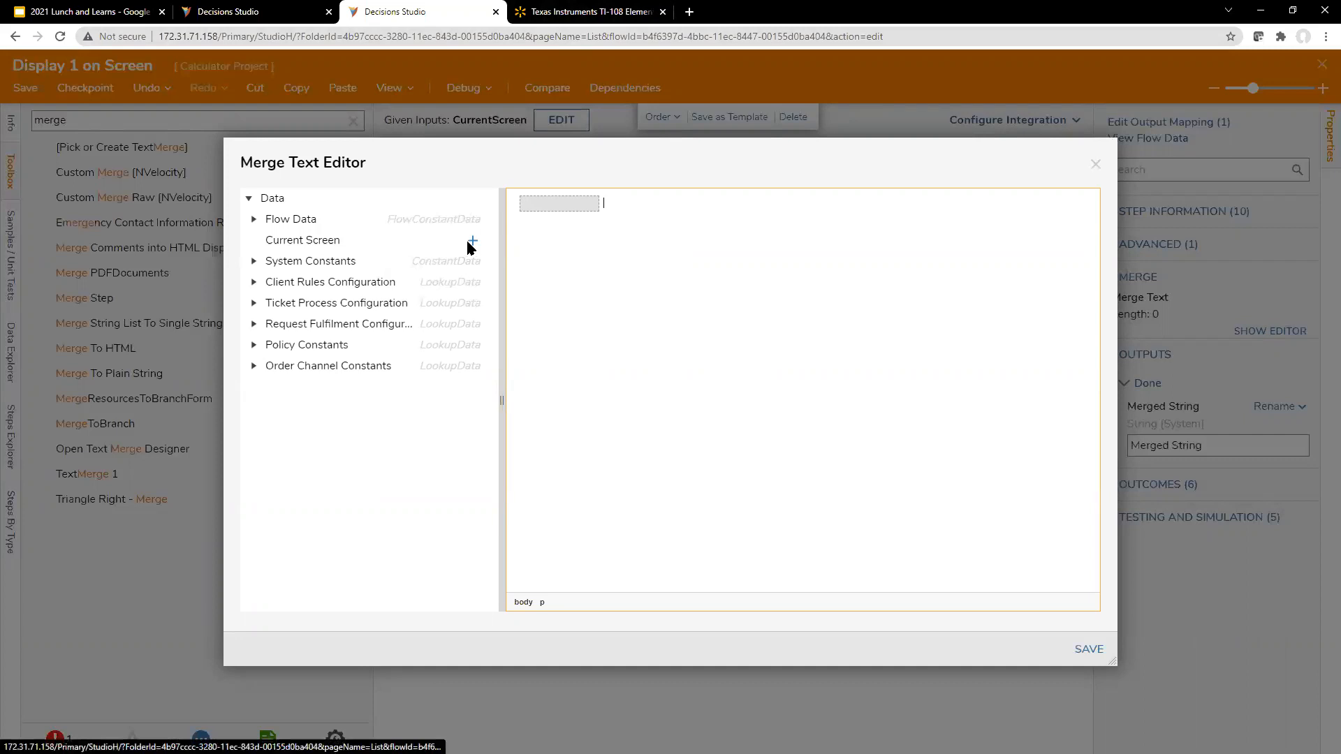
{"action": "left_click", "coordinate": [659, 209]}
{"action": "type", "text": "1"}
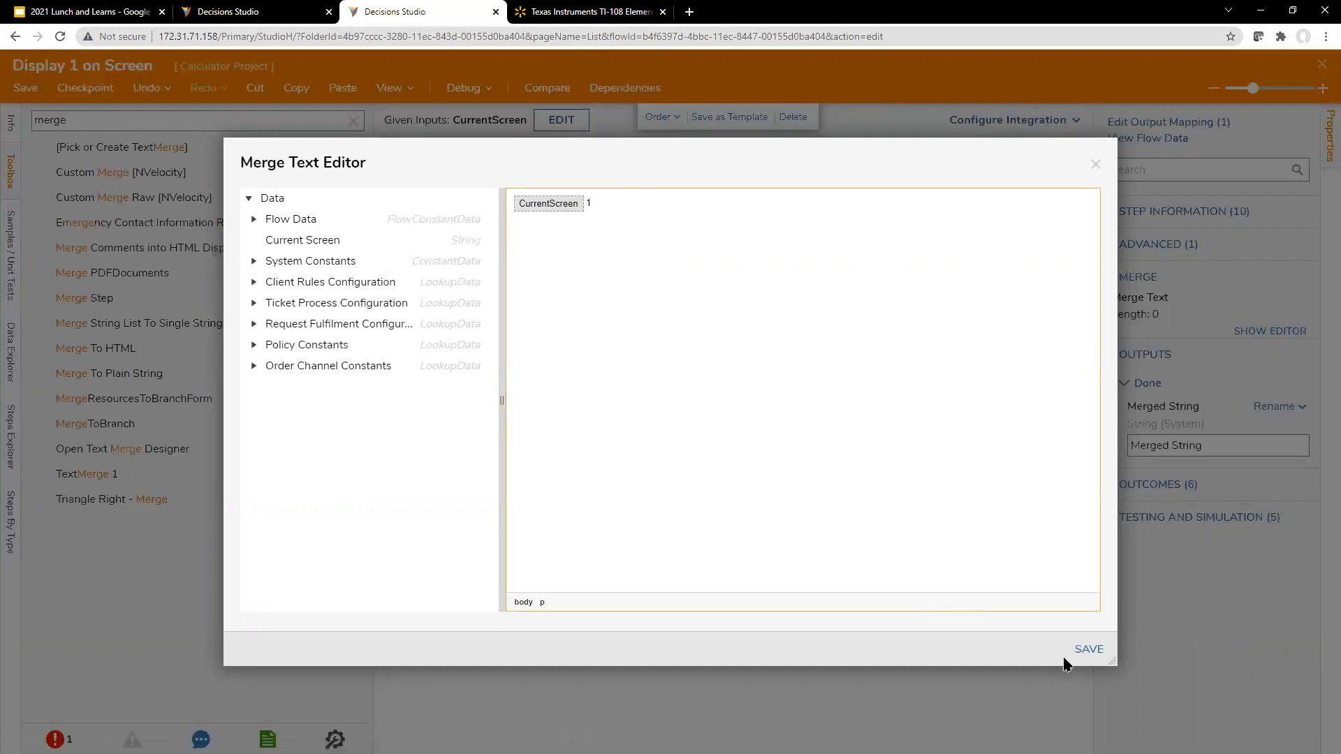
{"action": "left_click", "coordinate": [1084, 650]}
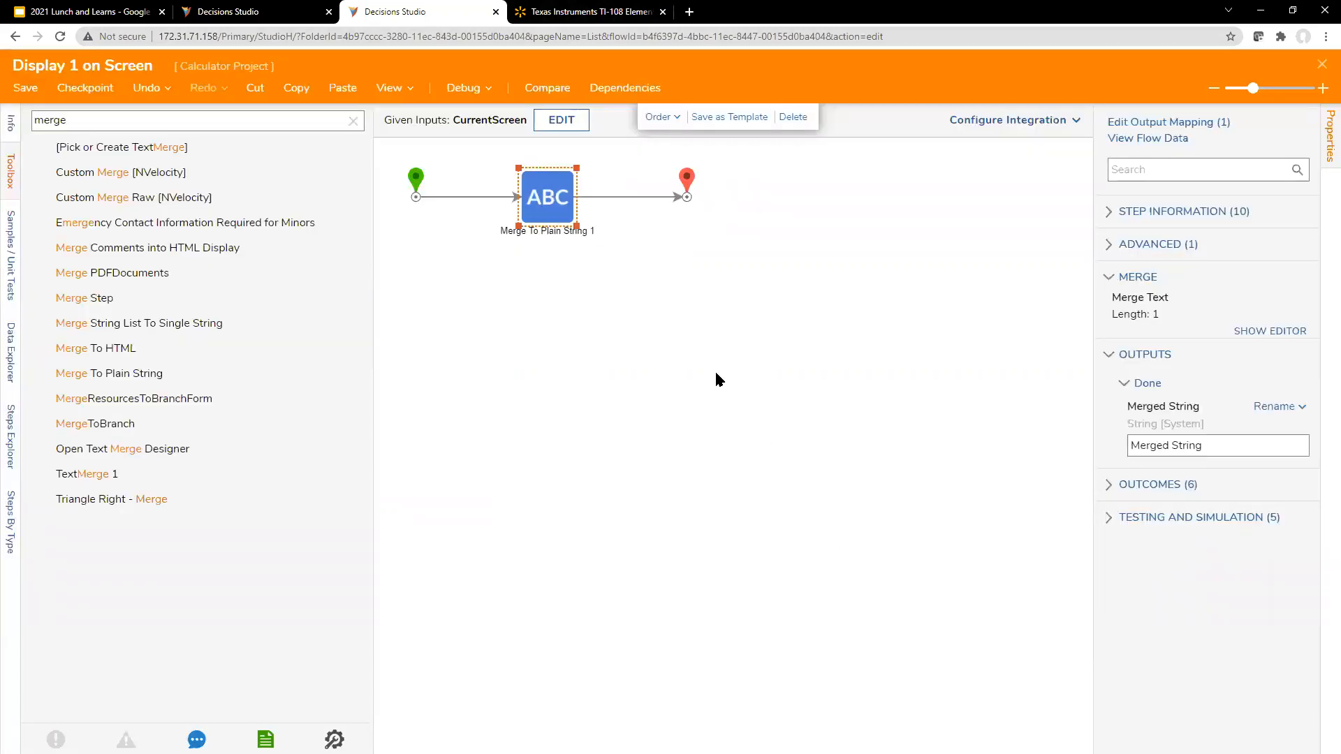
{"action": "left_click", "coordinate": [1270, 331]}
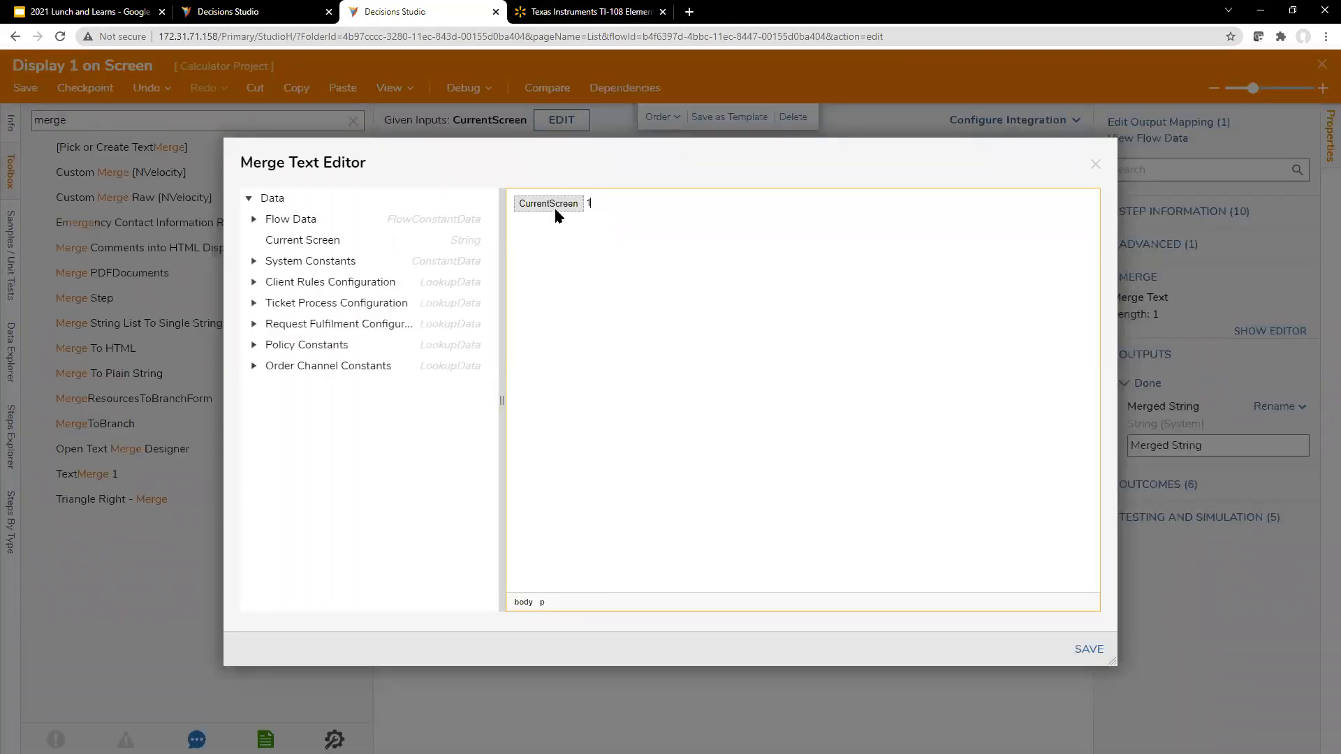
{"action": "left_click", "coordinate": [1081, 648]}
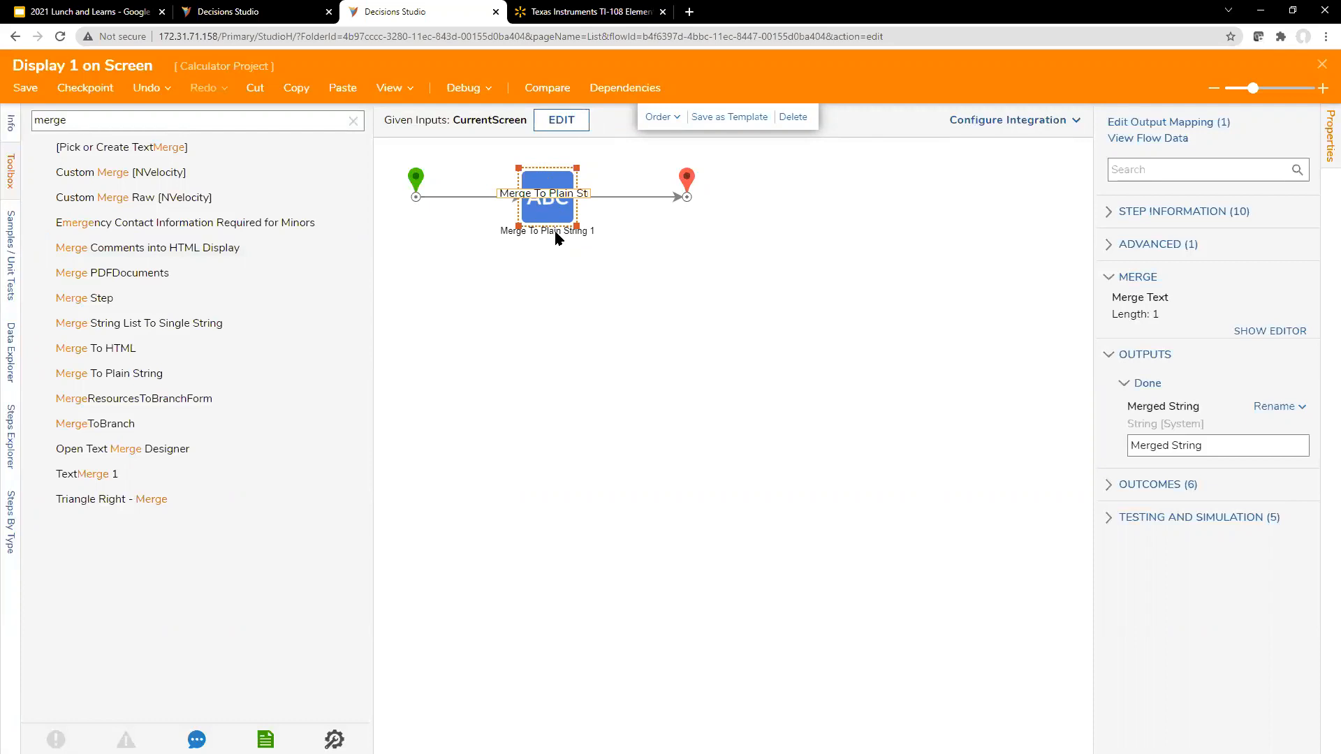
Step: Rename the merge step to "Concatenate 1 - Merge To Plain String"
{"action": "type", "text": "Concatenate 1"}
{"action": "key", "text": "Right"}
{"action": "type", "text": "-"}
{"action": "key", "text": "Right"}
{"action": "key", "text": "Right"}
{"action": "key", "text": "Right"}
{"action": "key", "text": "Right"}
{"action": "key", "text": "Right"}
{"action": "key", "text": "Right"}
{"action": "key", "text": "Right"}
{"action": "key", "text": "Right"}
{"action": "key", "text": "Right"}
{"action": "key", "text": "Right"}
{"action": "key", "text": "Right"}
{"action": "key", "text": "Right"}
{"action": "key", "text": "Right"}
{"action": "key", "text": "Right"}
{"action": "key", "text": "Right"}
{"action": "key", "text": "Right"}
{"action": "key", "text": "Right"}
{"action": "key", "text": "Right"}
{"action": "key", "text": "Right"}
{"action": "key", "text": "Right"}
{"action": "key", "text": "BackSpace"}
{"action": "key", "text": "BackSpace"}
{"action": "key", "text": "Return"}
{"action": "left_click", "coordinate": [664, 307]}
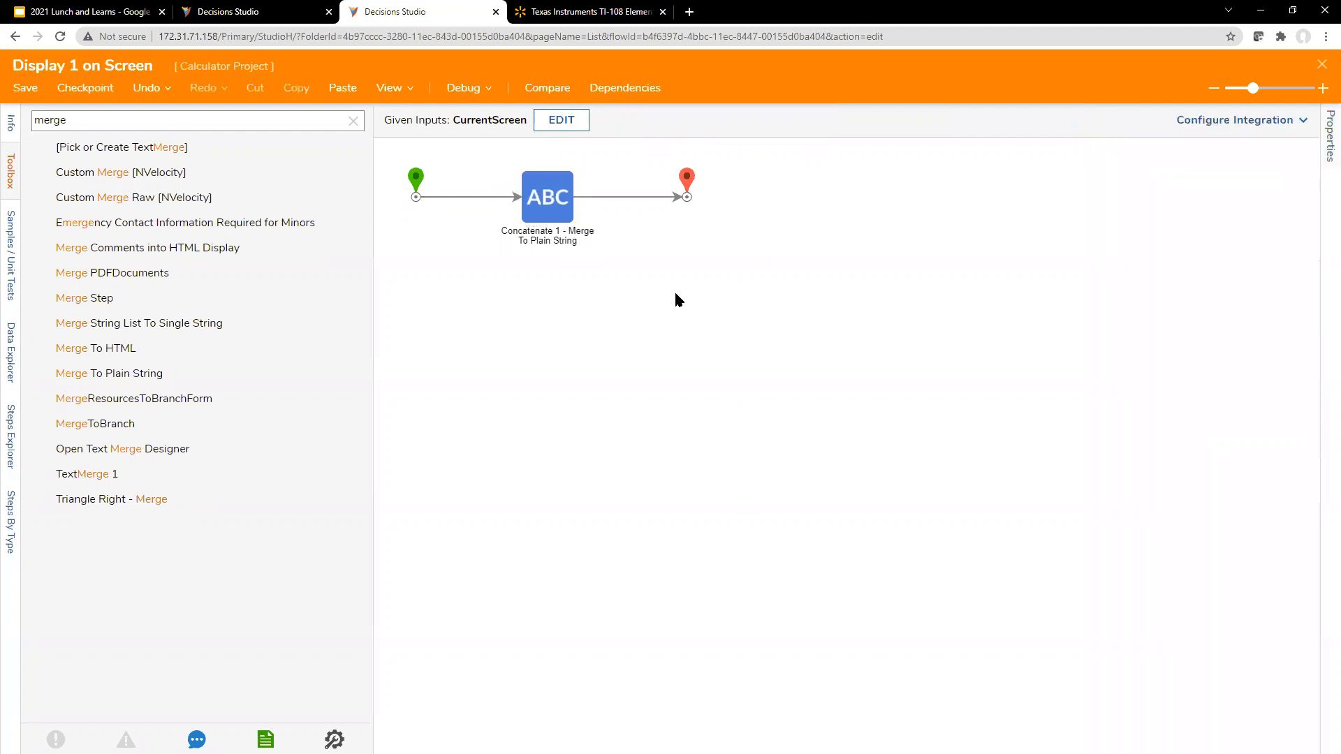
Step: Rename the concatenate step's Merged String output to "UpdatedScreen"
{"action": "left_click", "coordinate": [551, 209]}
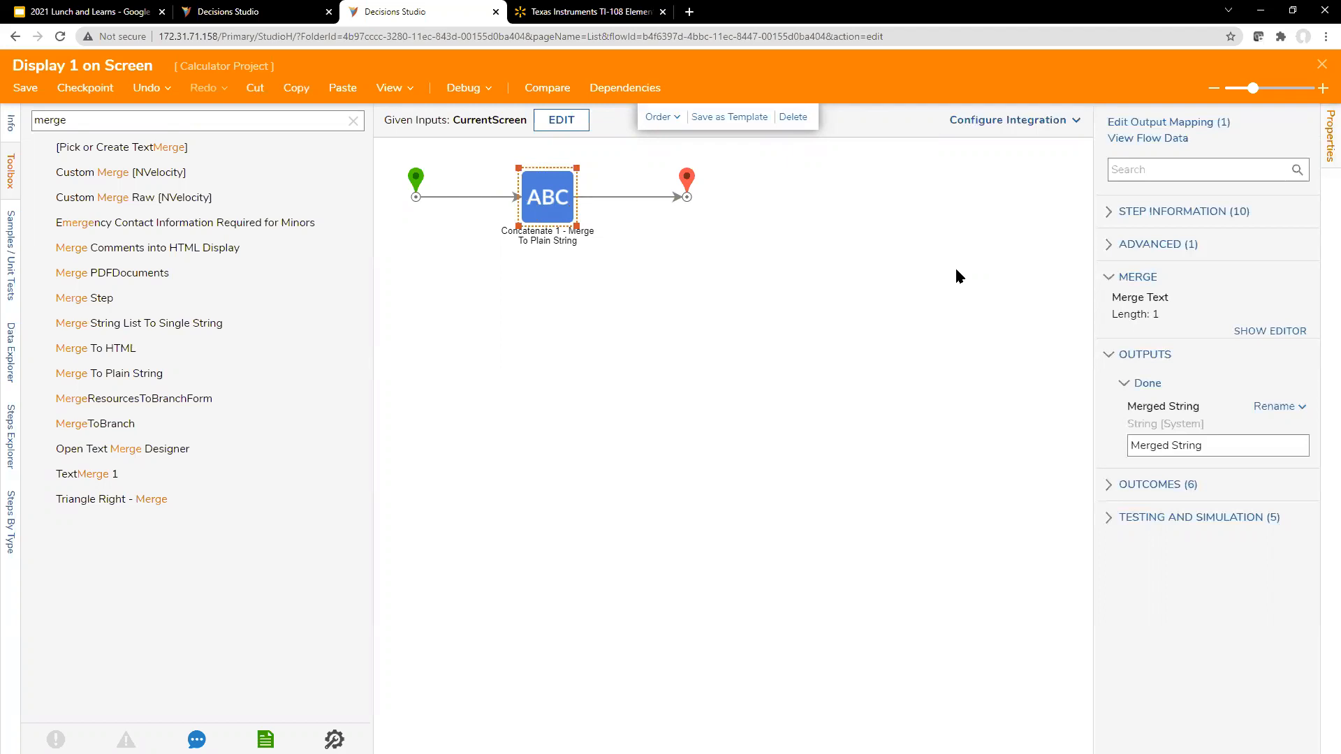
{"action": "left_click", "coordinate": [1285, 407]}
{"action": "left_click", "coordinate": [1288, 439]}
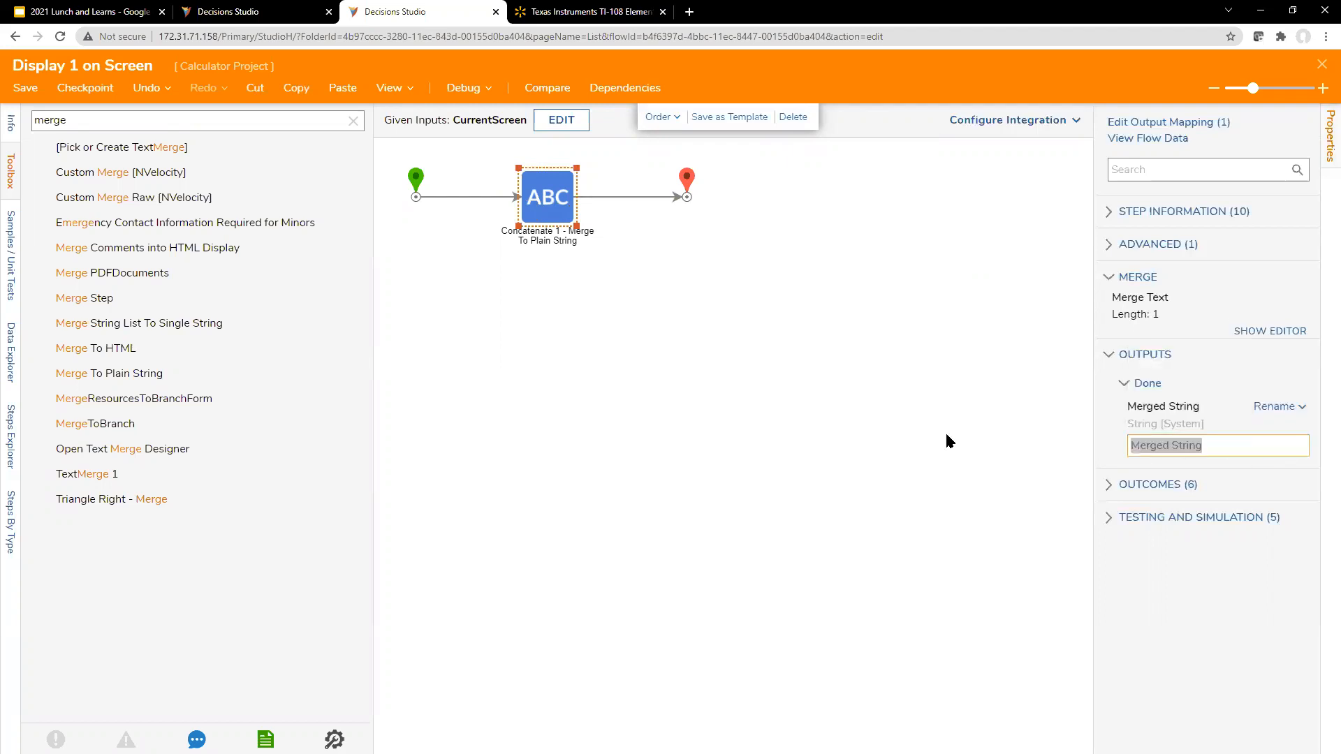
{"action": "type", "text": "Update"}
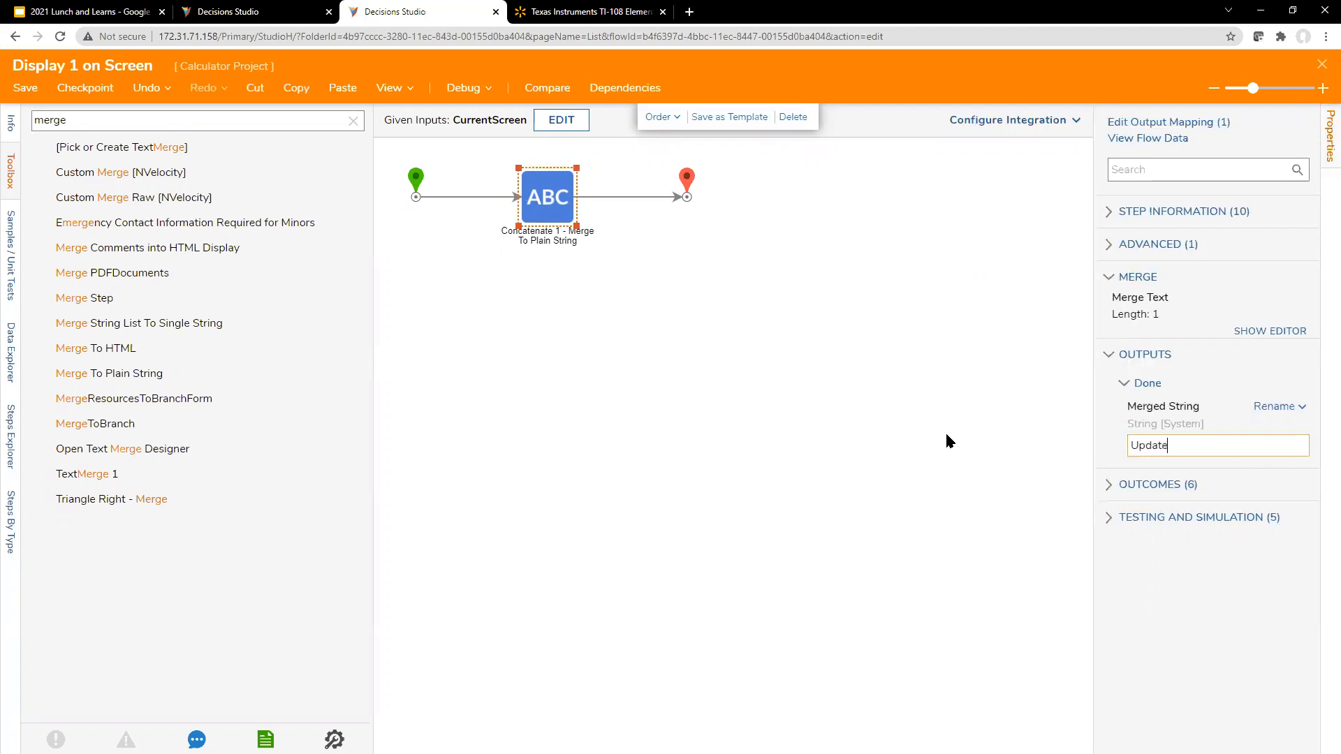
{"action": "type", "text": "dScreen"}
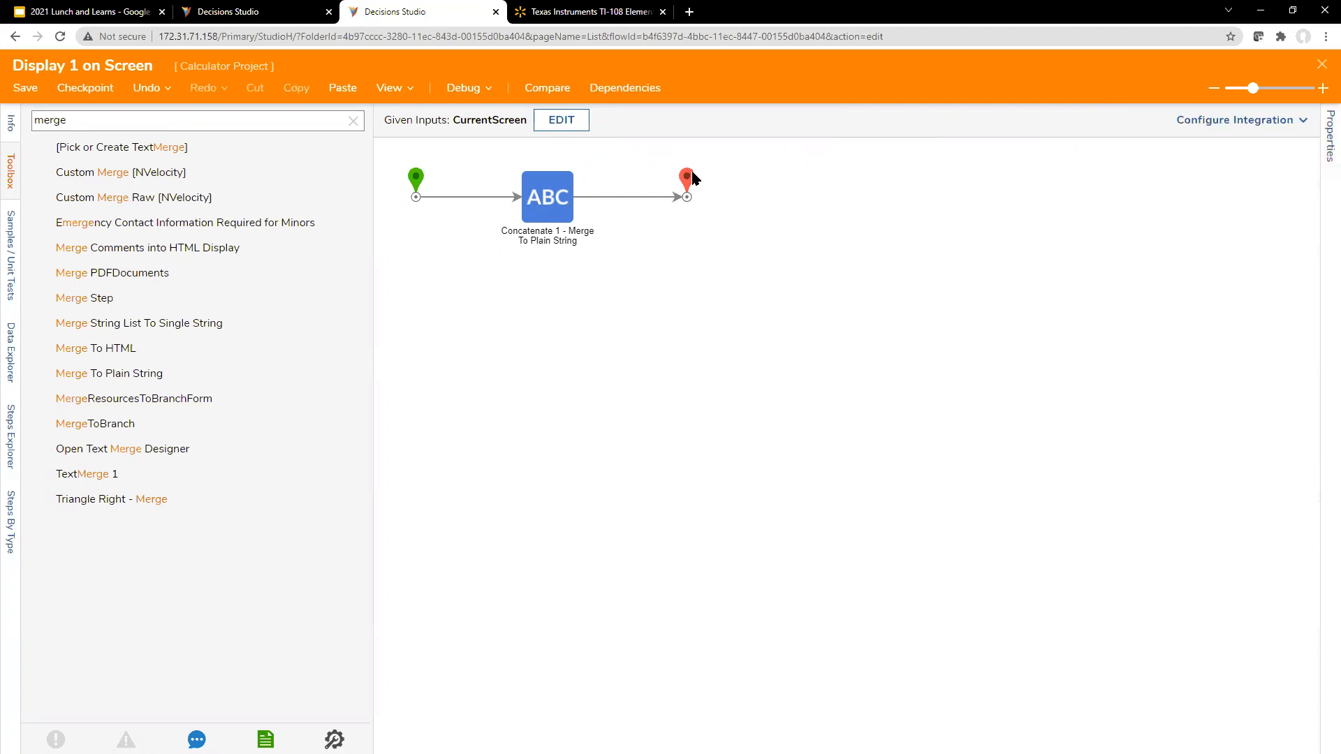
Step: Change the end step's Updated Screen input mapping to Select From Flow and pick the Updated Screen string
{"action": "left_click", "coordinate": [687, 180]}
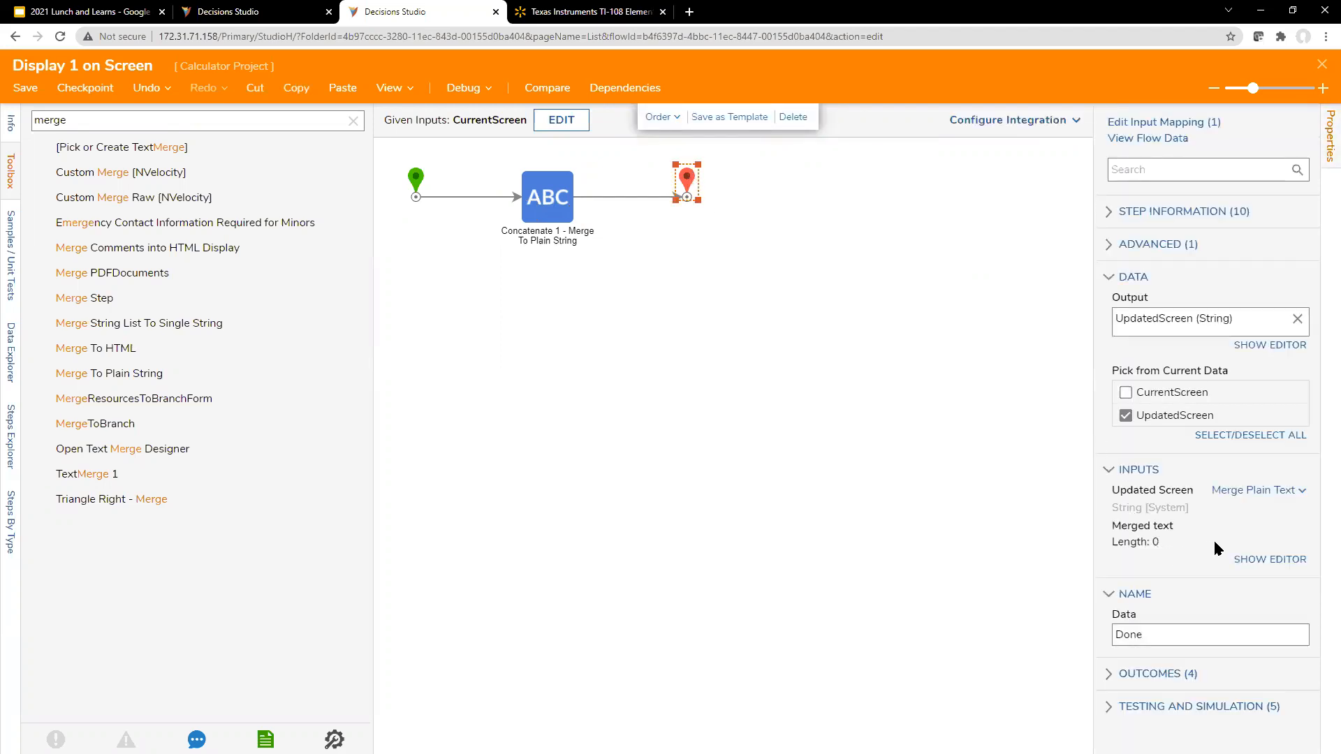
{"action": "left_click", "coordinate": [1257, 489]}
{"action": "left_click", "coordinate": [1149, 455]}
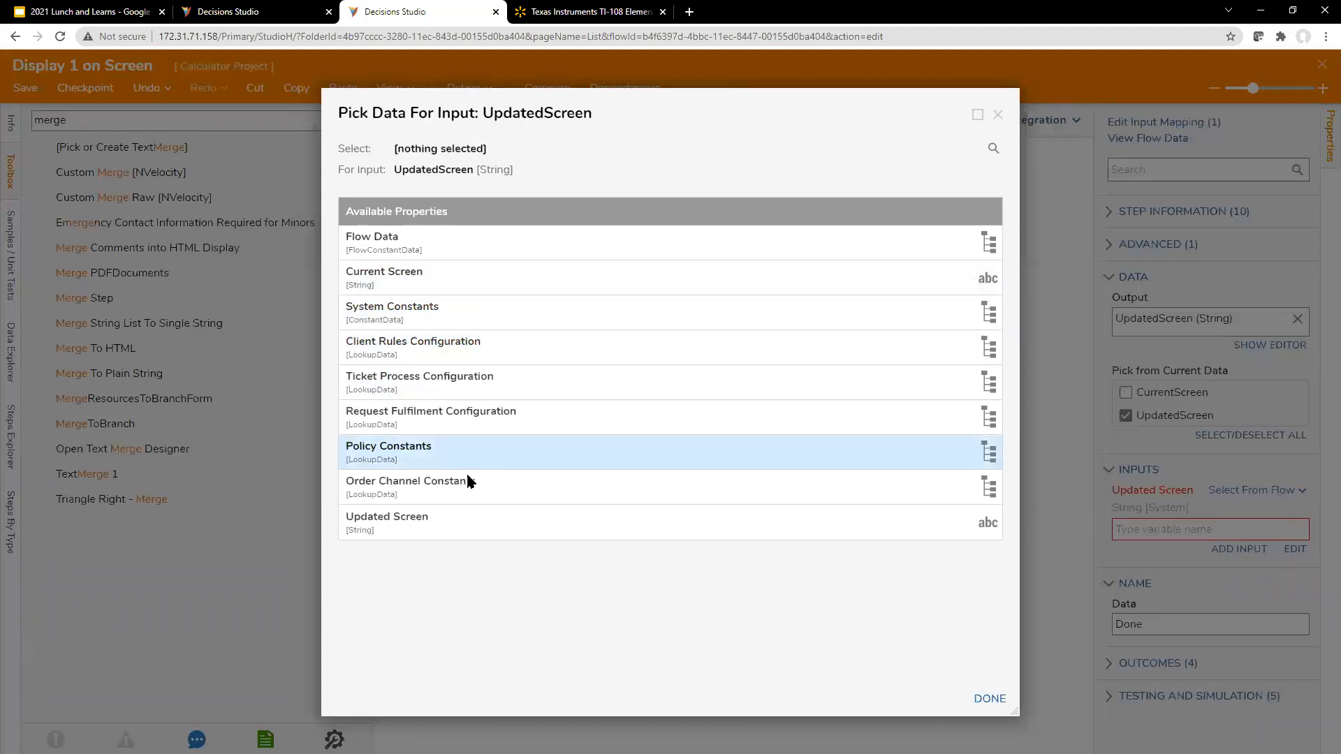
{"action": "left_click", "coordinate": [699, 521]}
{"action": "left_click", "coordinate": [989, 698]}
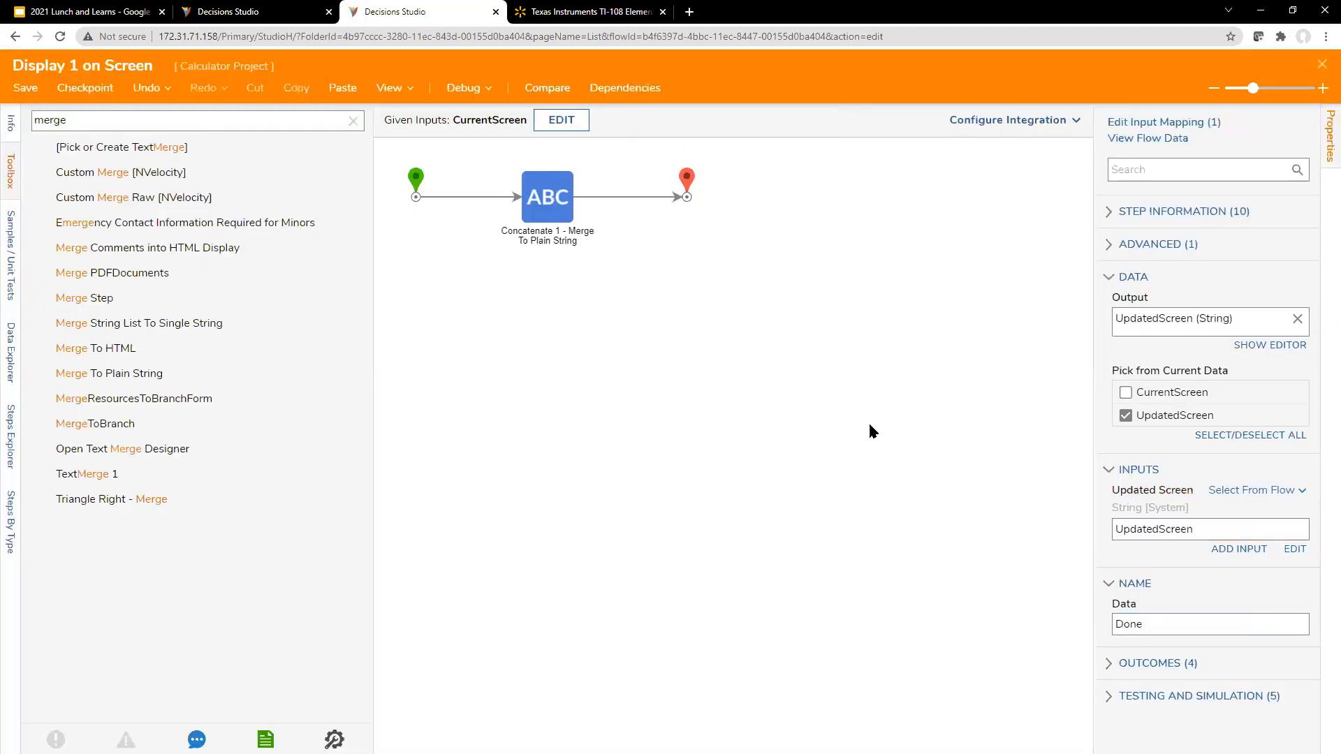
Step: Debug the flow with Current Screen set to 4, view the end step's output data, and close the debugger
{"action": "left_click", "coordinate": [467, 88]}
{"action": "left_click", "coordinate": [612, 156]}
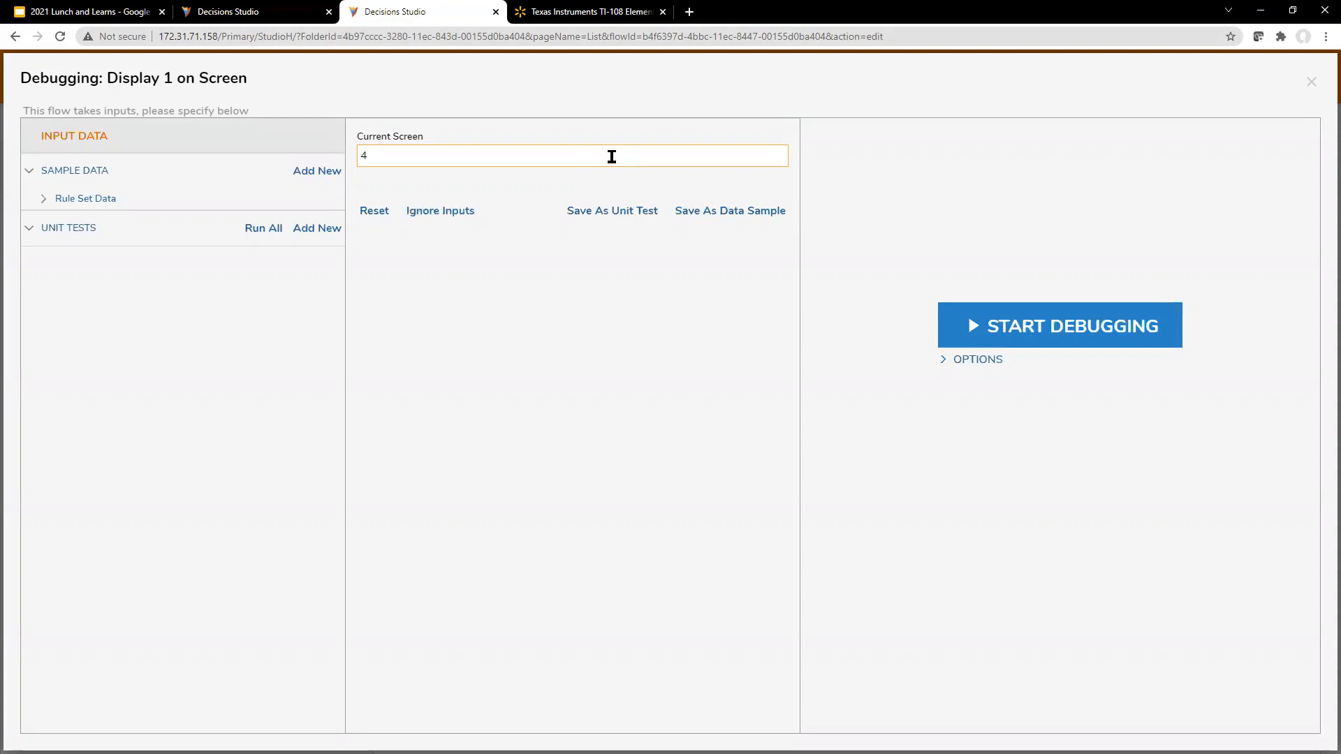
{"action": "left_click", "coordinate": [1031, 341]}
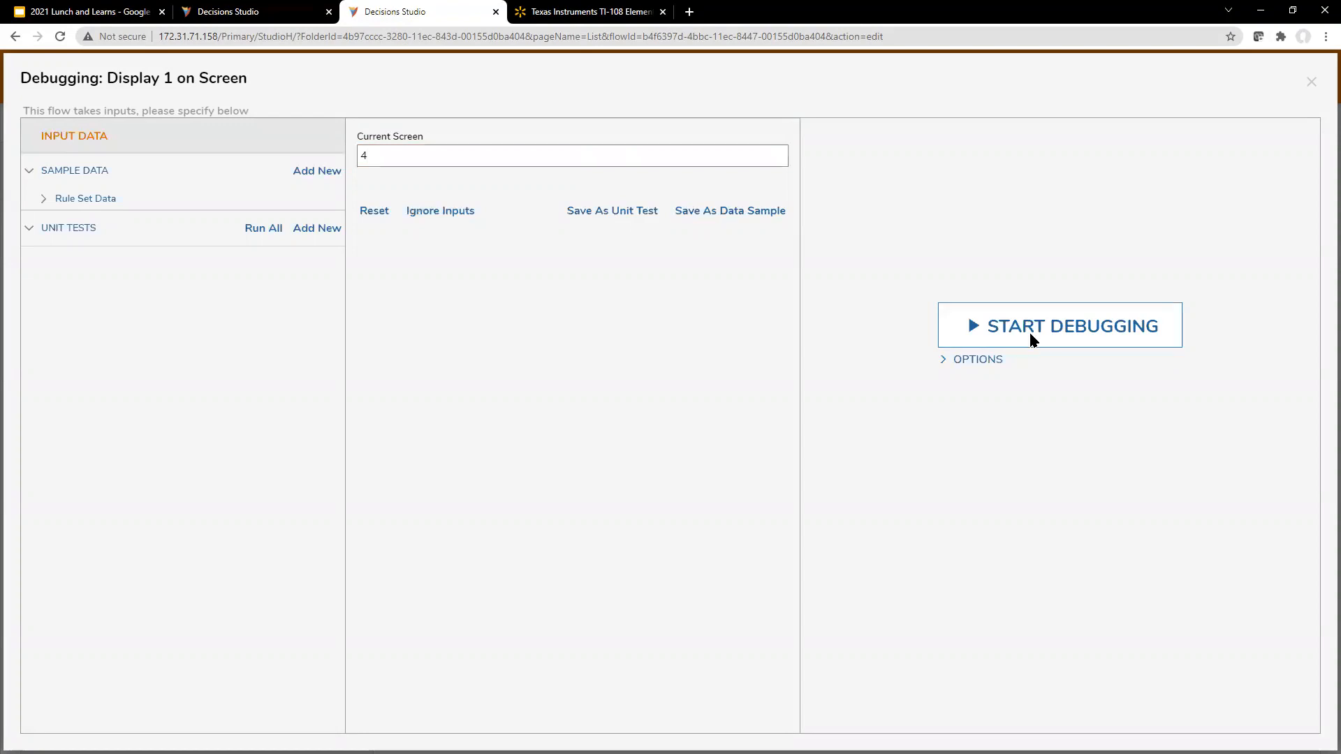
{"action": "left_click", "coordinate": [631, 171]}
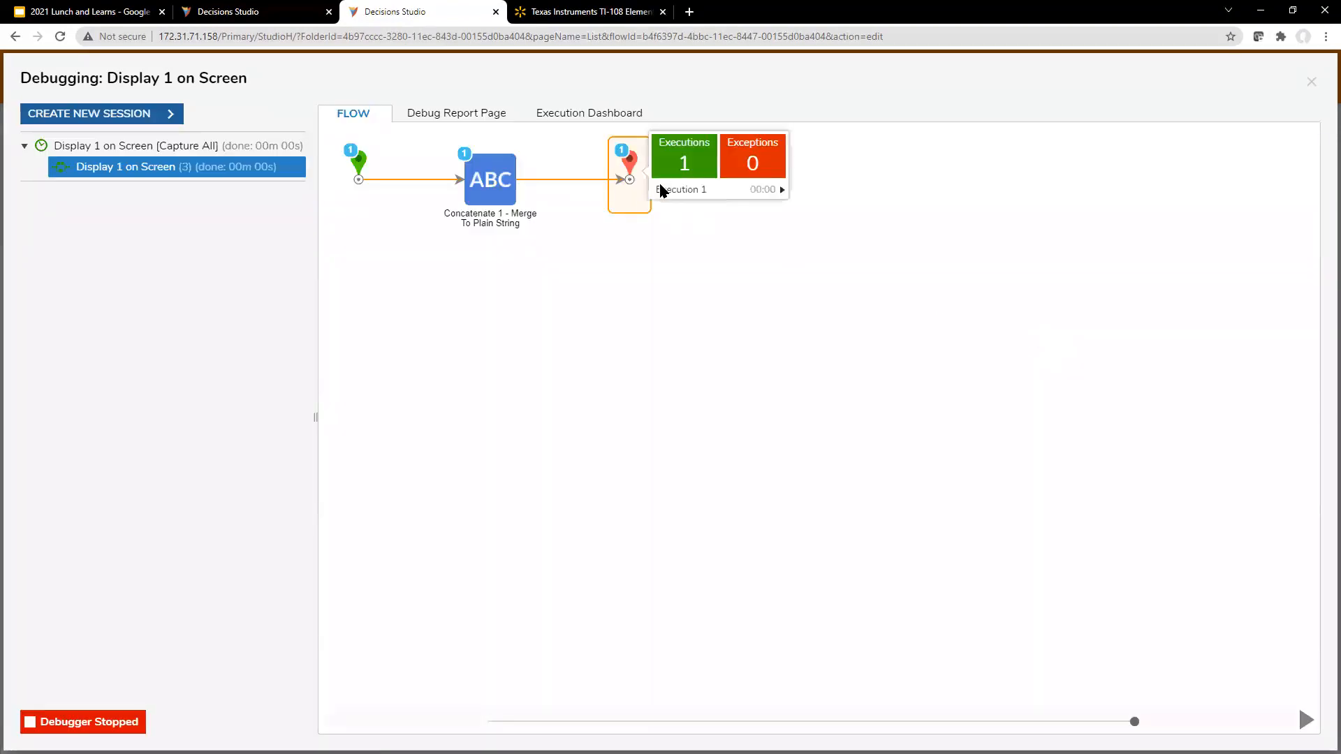
{"action": "left_click", "coordinate": [771, 189]}
{"action": "left_click", "coordinate": [847, 220]}
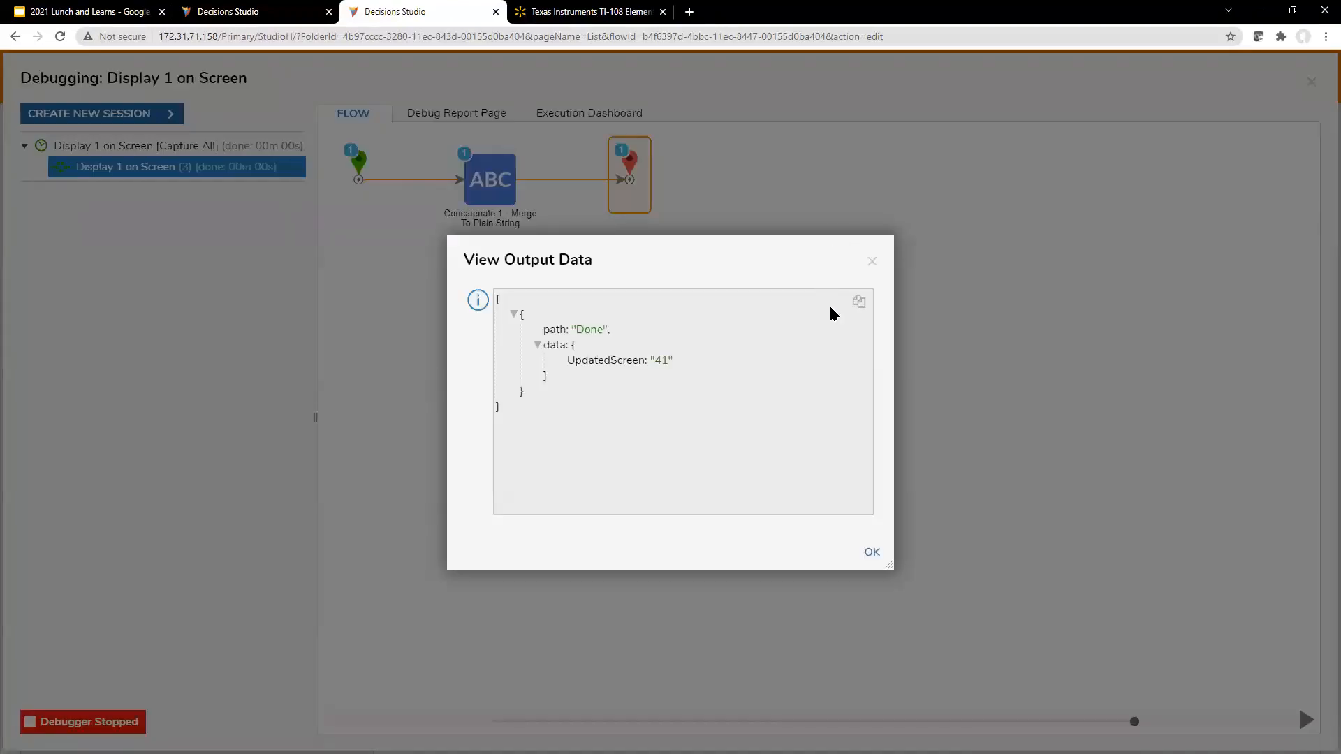
{"action": "left_click", "coordinate": [873, 262]}
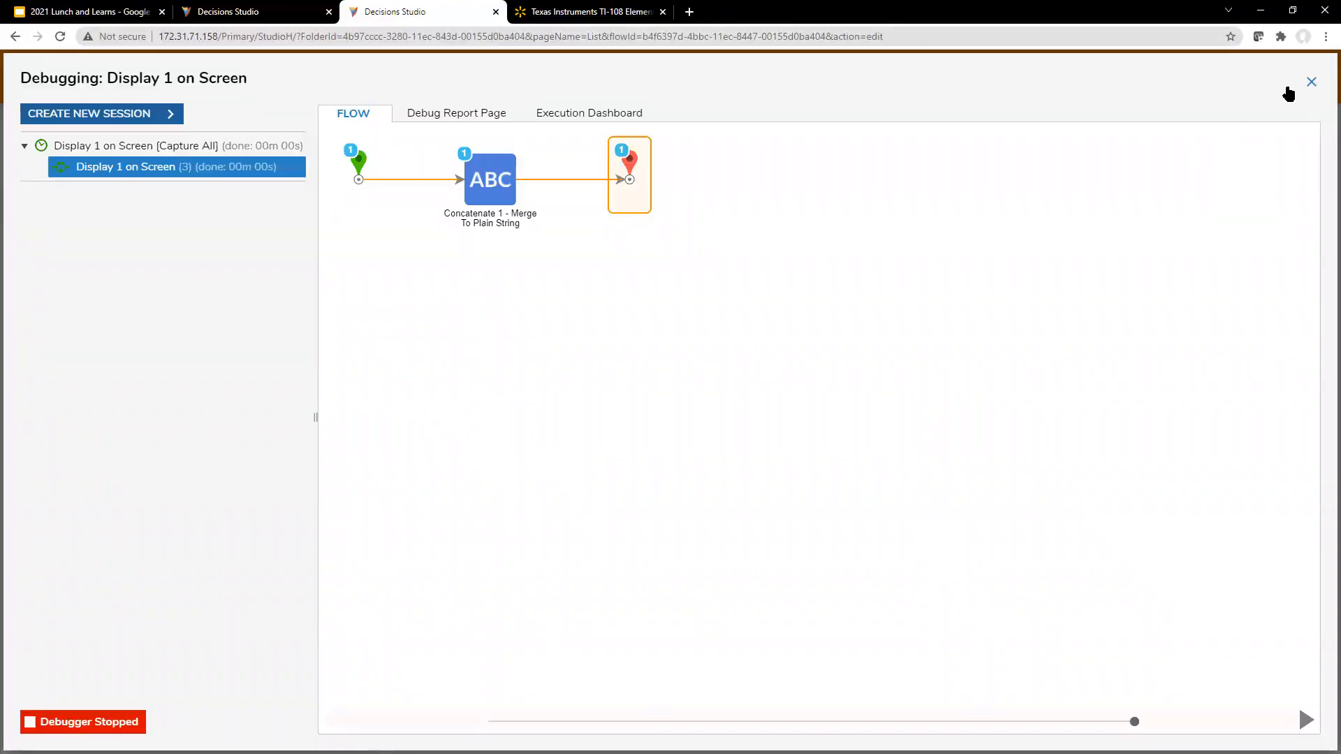
{"action": "left_click", "coordinate": [1312, 82]}
Step: Save and close the Display 1 on Screen flow, and return to the Calculator Form designer
{"action": "left_click", "coordinate": [1315, 66]}
{"action": "left_click", "coordinate": [853, 479]}
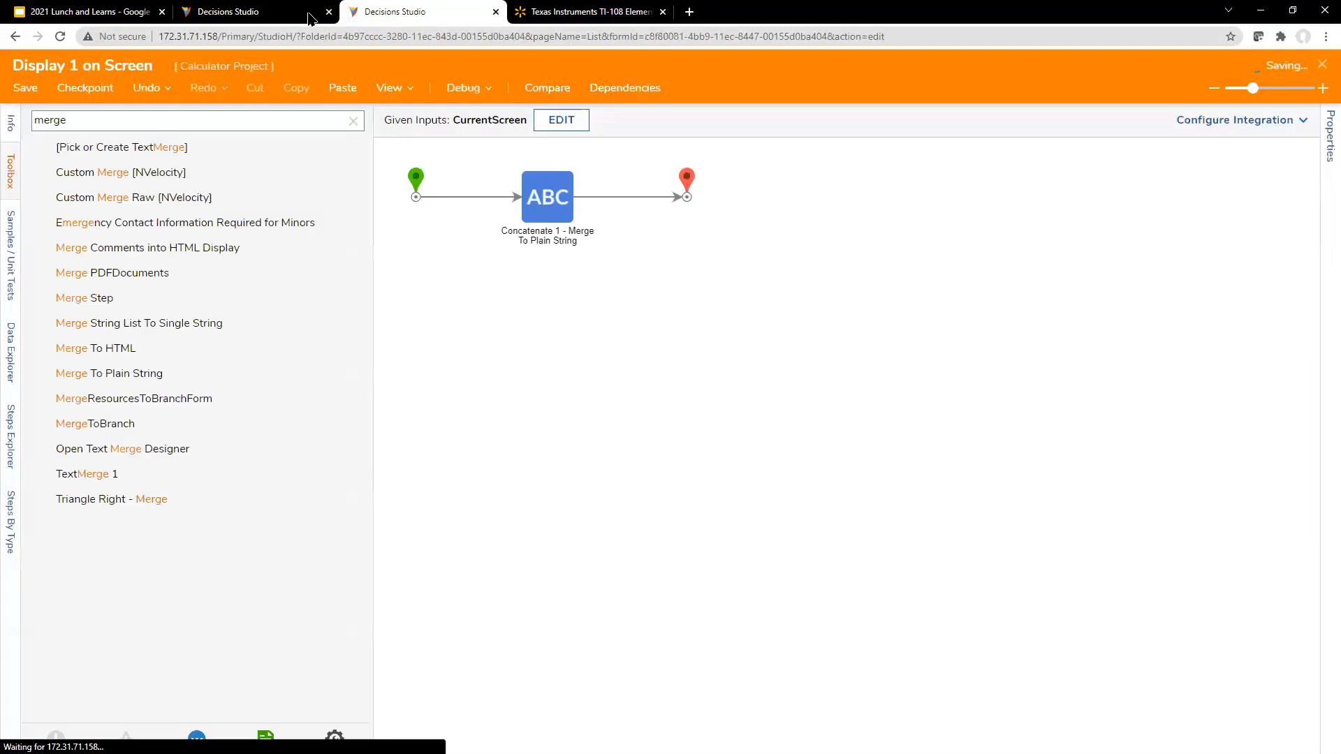
{"action": "left_click", "coordinate": [311, 17]}
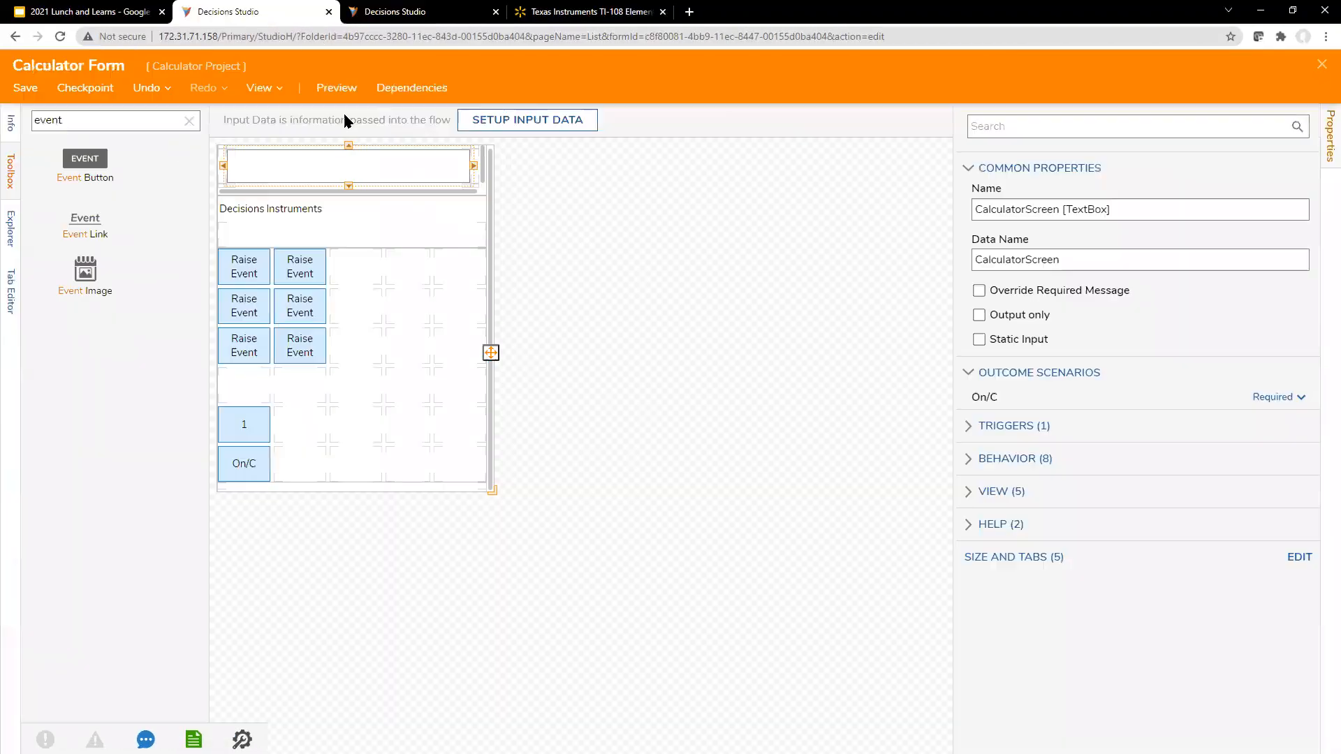
Step: Add an active form flow to the calculator form's rules and name it "One Button"
{"action": "left_click", "coordinate": [819, 417]}
{"action": "scroll", "coordinate": [1125, 479], "scroll_direction": "down", "scroll_amount": 10}
{"action": "scroll", "coordinate": [1191, 489], "scroll_direction": "up", "scroll_amount": 4}
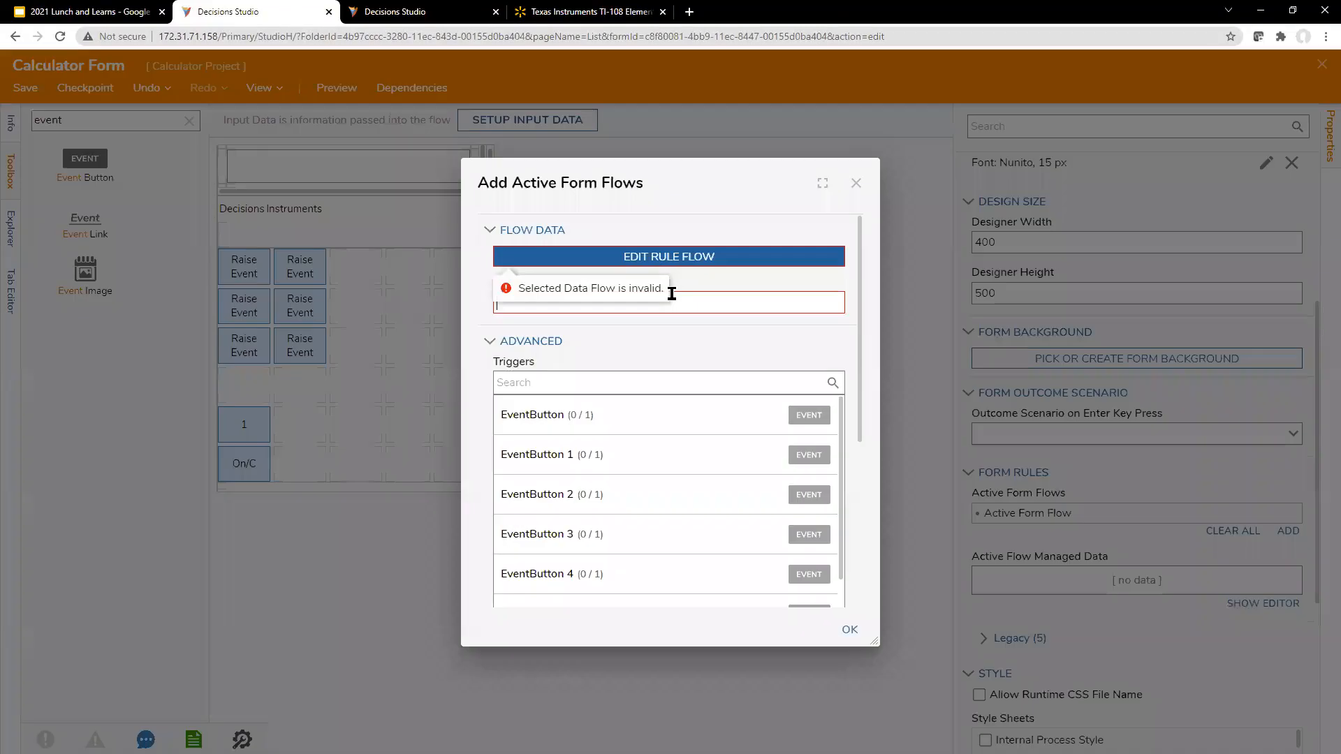
{"action": "left_click", "coordinate": [672, 294]}
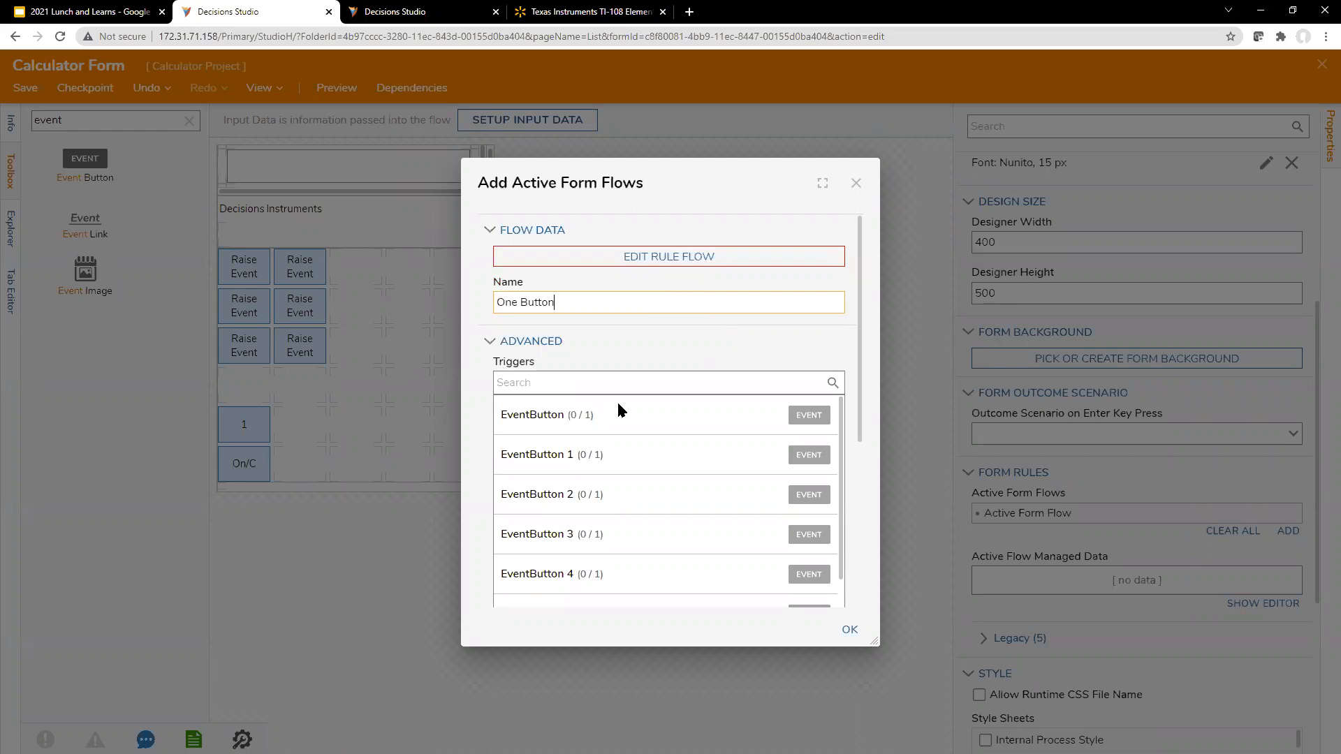
Step: Set the Click event of the "1" event button as the One Button flow's trigger
{"action": "scroll", "coordinate": [778, 569], "scroll_direction": "down", "scroll_amount": 1}
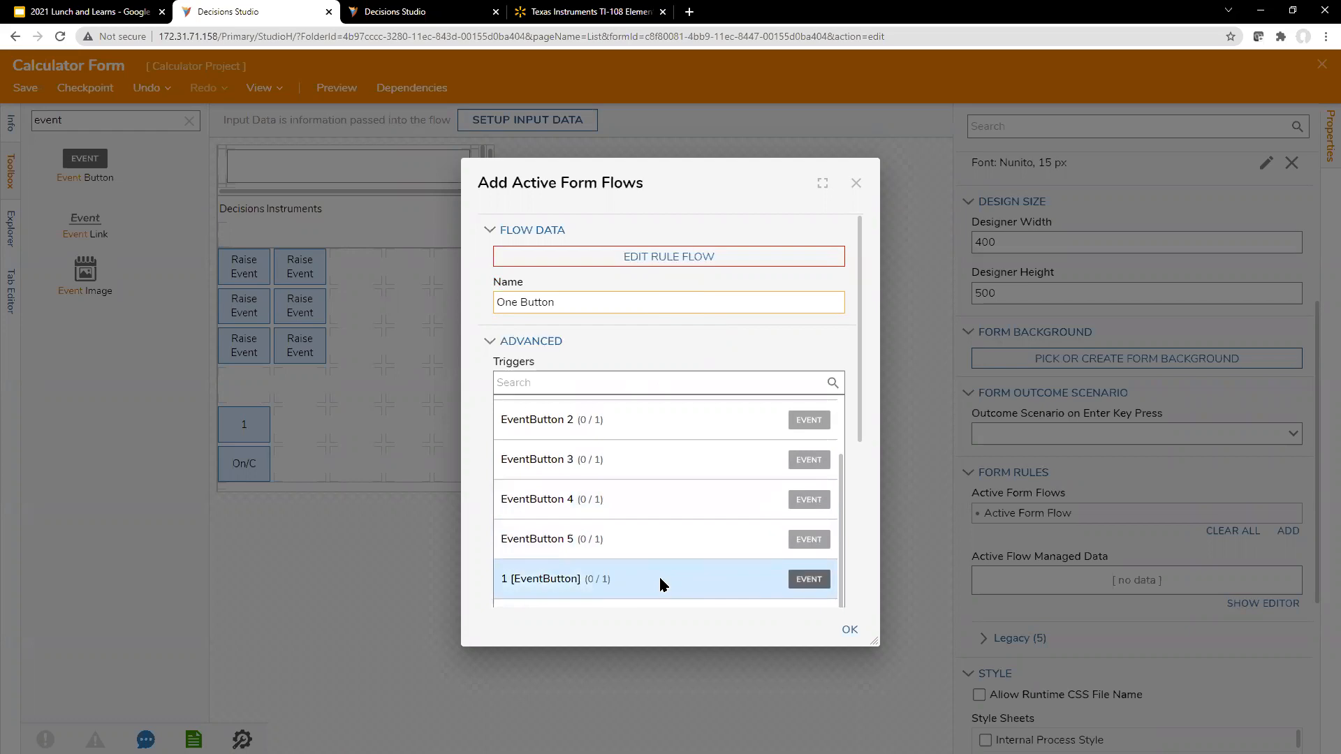
{"action": "scroll", "coordinate": [659, 581], "scroll_direction": "down", "scroll_amount": 3}
{"action": "scroll", "coordinate": [656, 551], "scroll_direction": "up", "scroll_amount": 4}
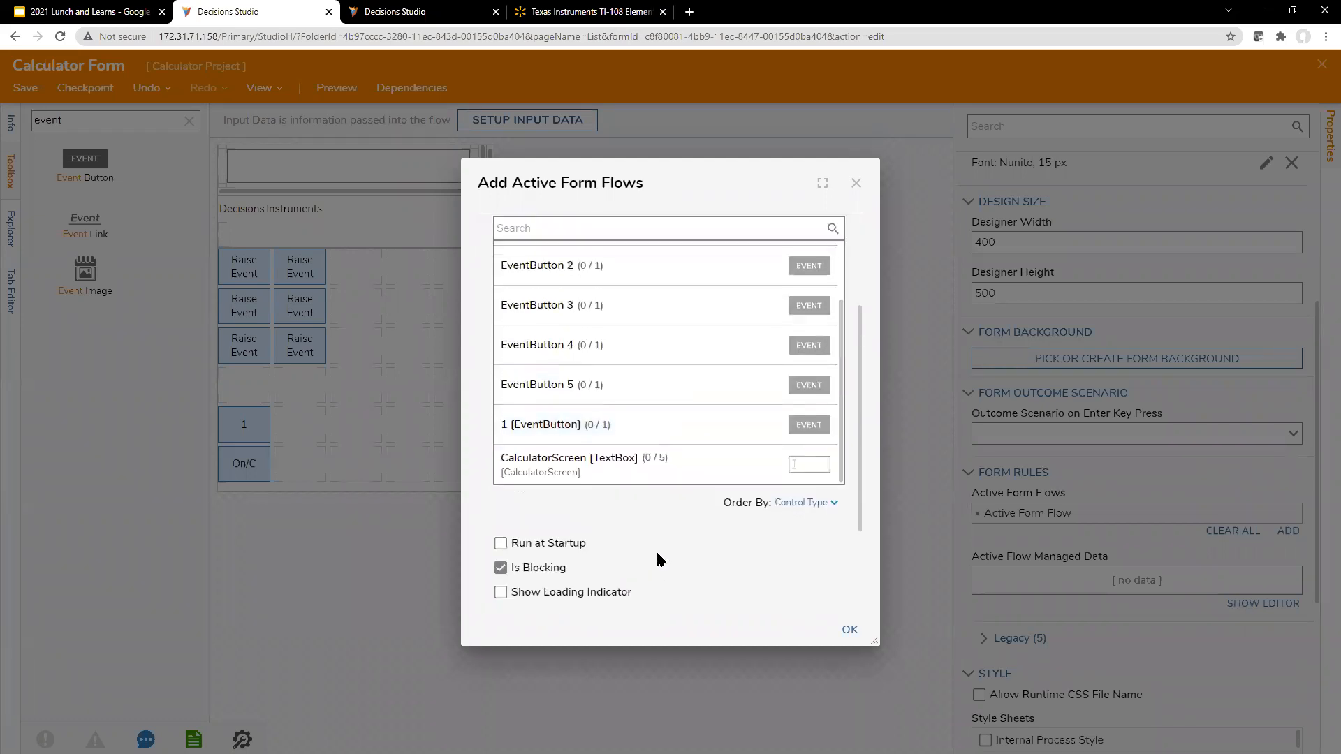
{"action": "scroll", "coordinate": [660, 488], "scroll_direction": "down", "scroll_amount": 1}
{"action": "scroll", "coordinate": [841, 409], "scroll_direction": "up", "scroll_amount": 1}
{"action": "scroll", "coordinate": [847, 403], "scroll_direction": "down", "scroll_amount": 1}
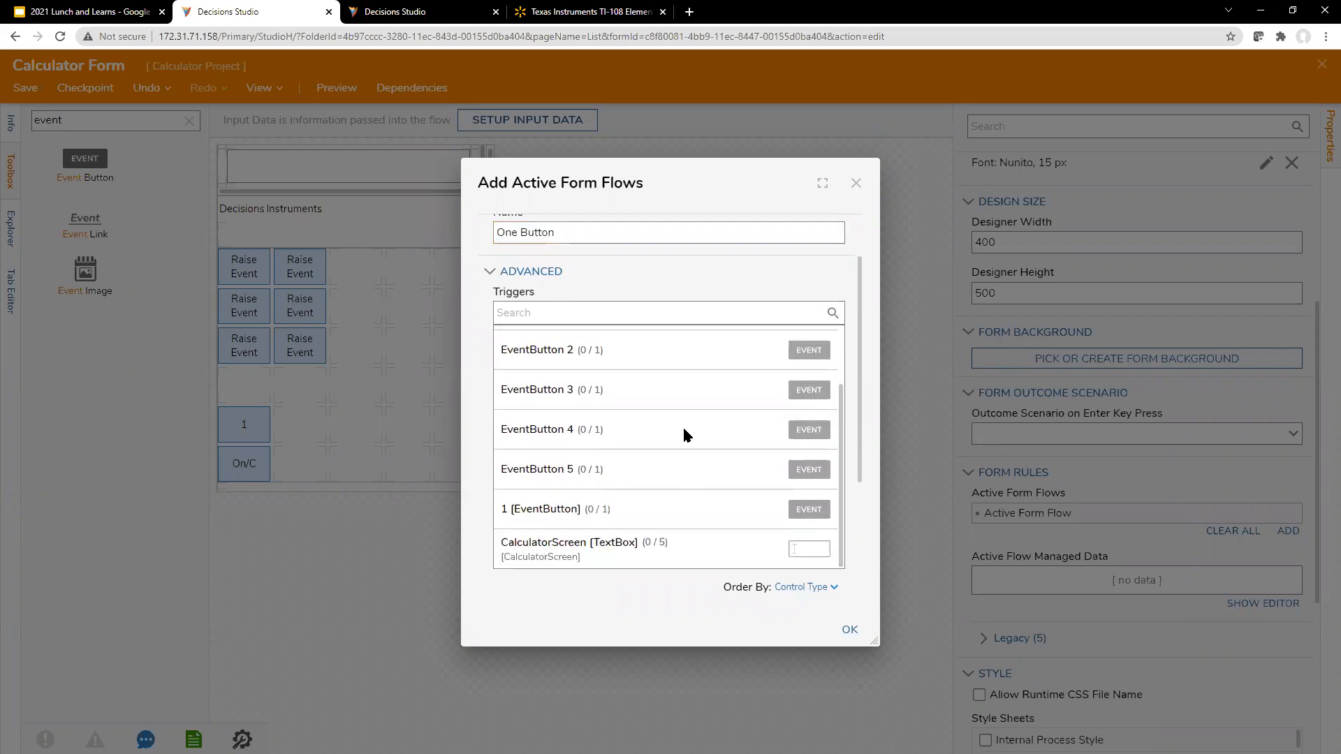
{"action": "scroll", "coordinate": [678, 404], "scroll_direction": "up", "scroll_amount": 2}
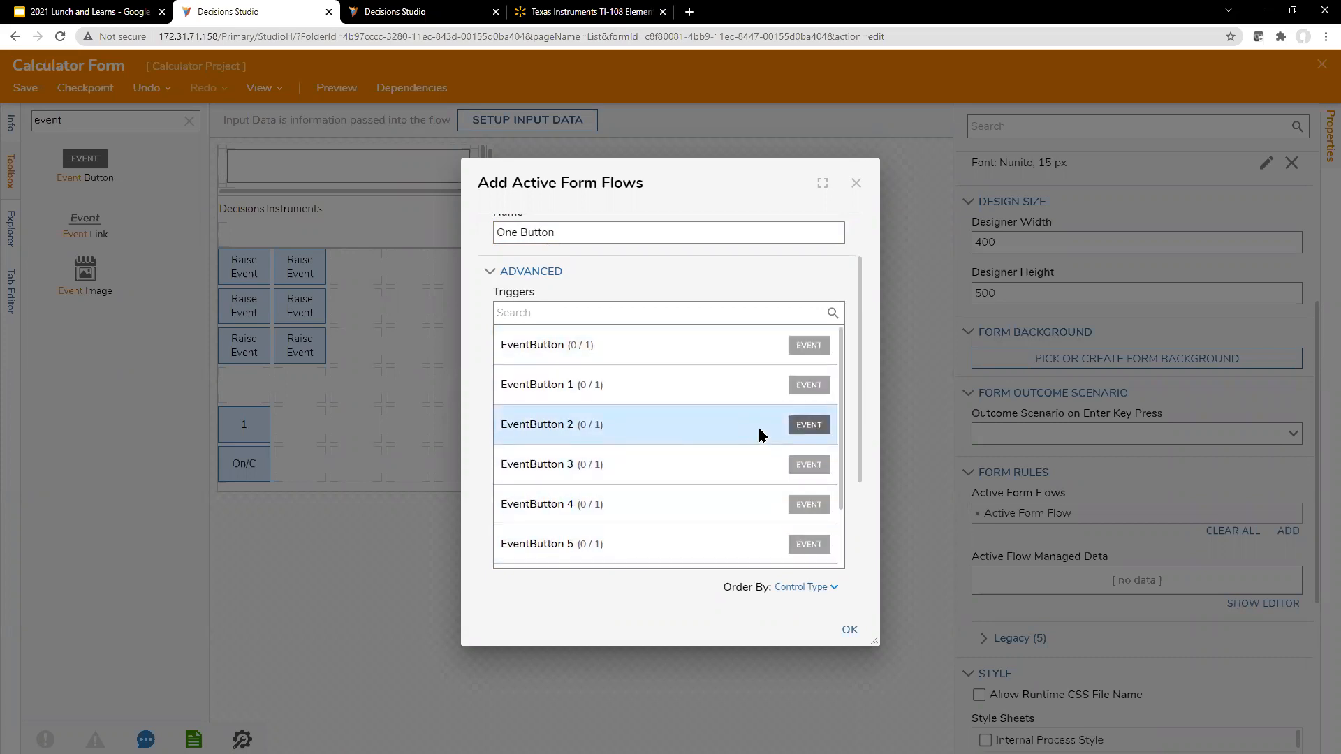
{"action": "left_click_drag", "start_coordinate": [843, 368], "coordinate": [849, 444]}
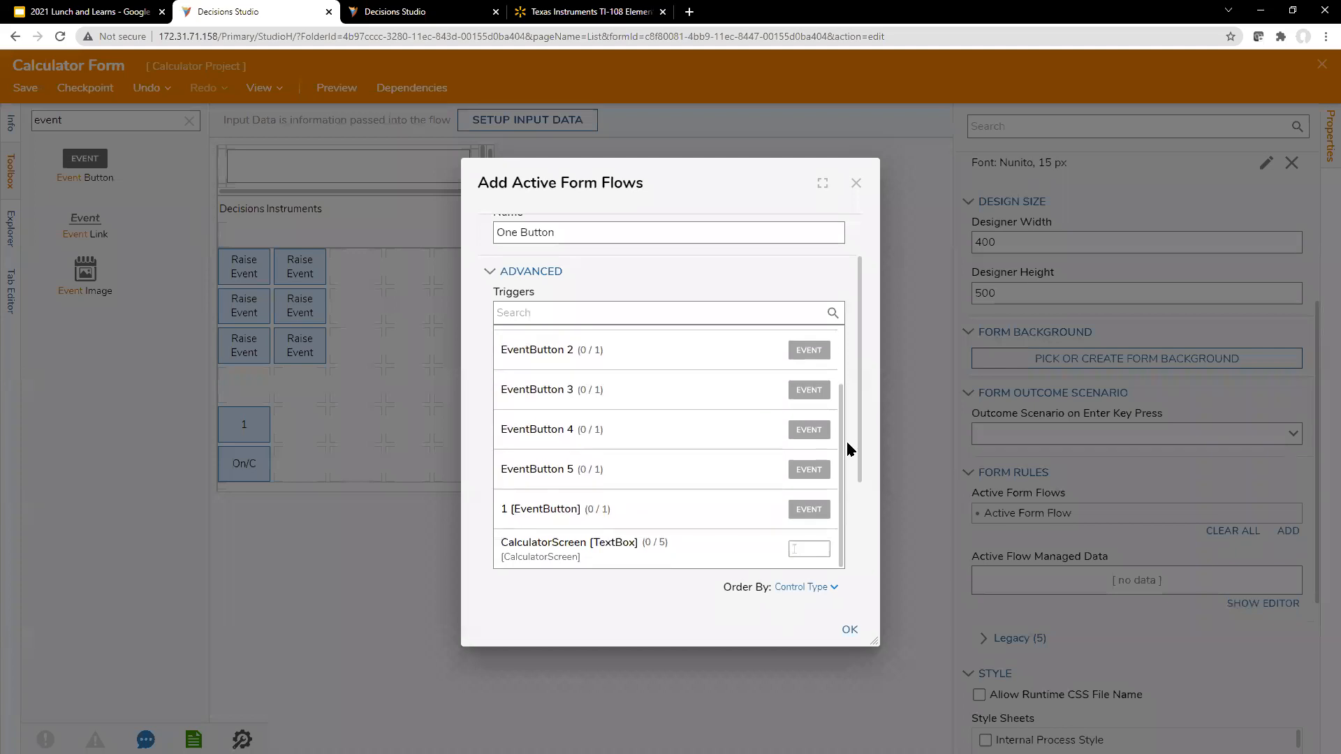
{"action": "left_click", "coordinate": [669, 515]}
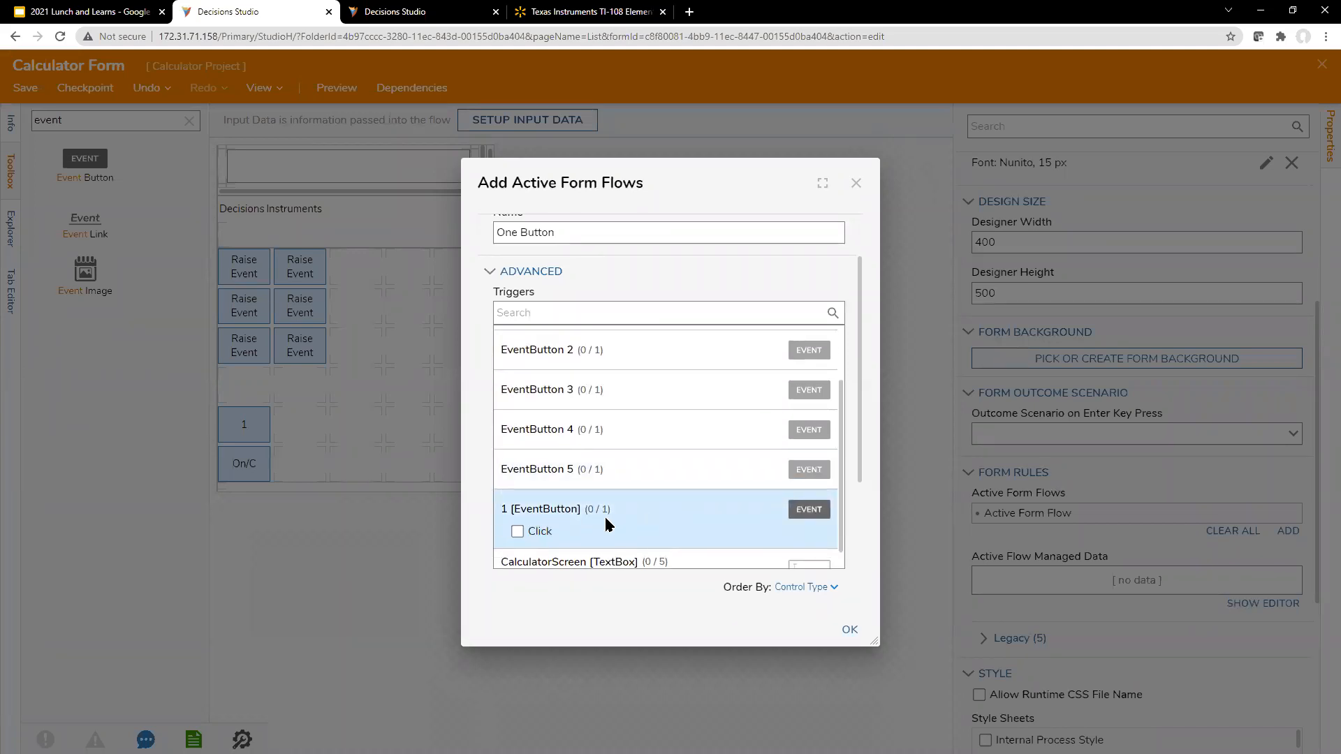
{"action": "left_click", "coordinate": [517, 532]}
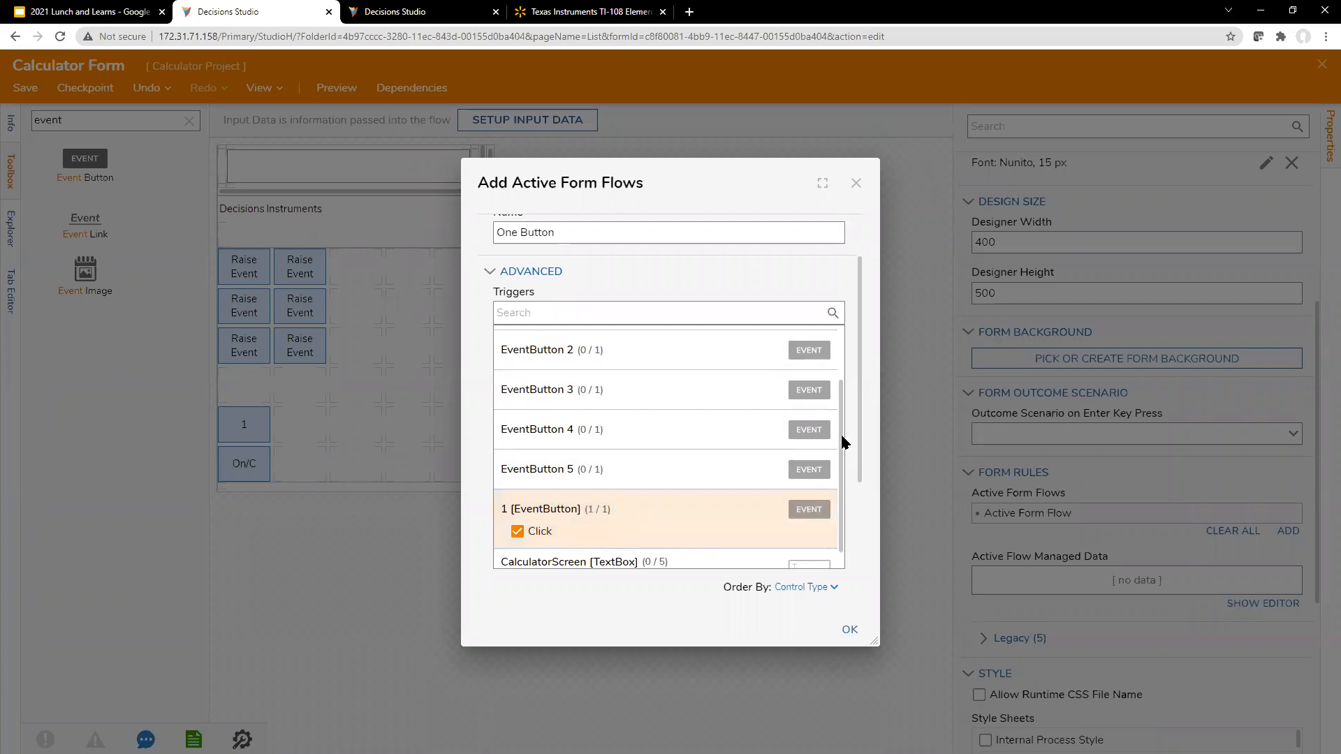
Step: Open the One Button rule flow for editing and move its end step well away from the start step
{"action": "left_click_drag", "start_coordinate": [843, 447], "coordinate": [843, 473]}
{"action": "scroll", "coordinate": [841, 455], "scroll_direction": "down", "scroll_amount": 3}
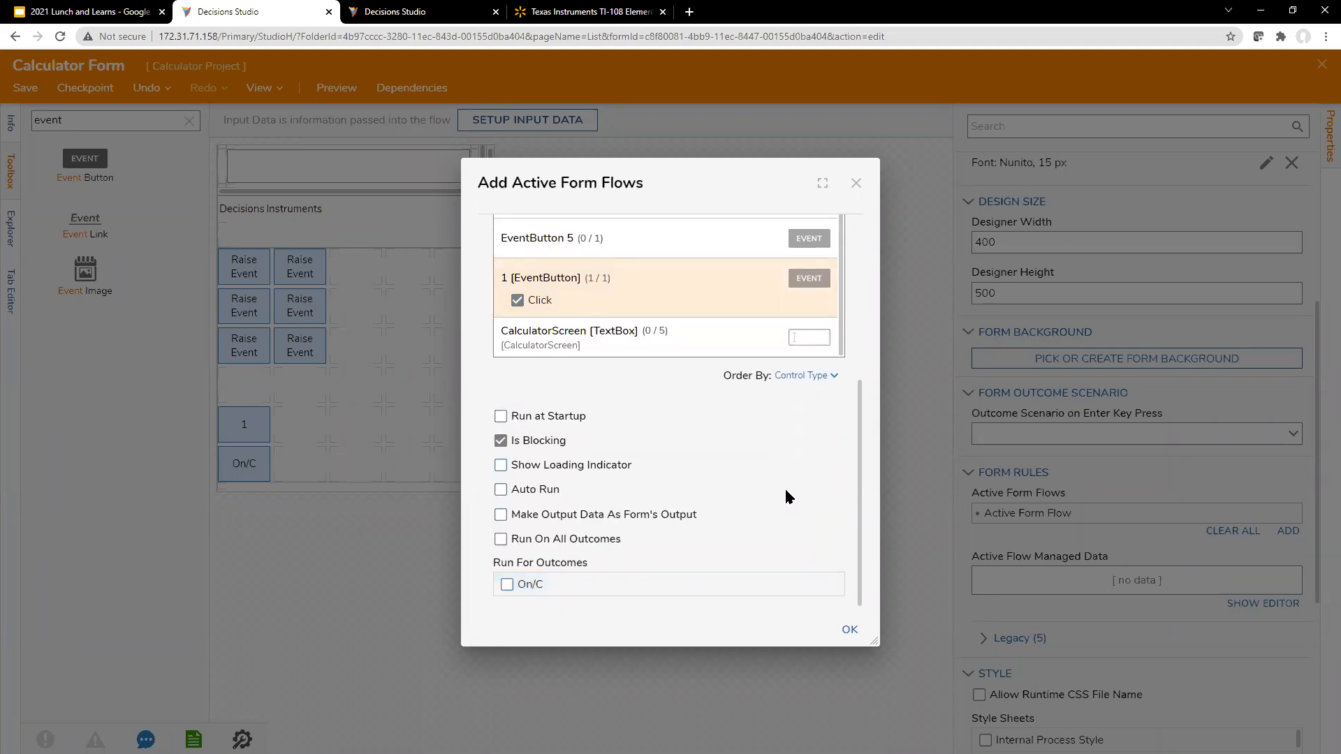
{"action": "scroll", "coordinate": [669, 488], "scroll_direction": "up", "scroll_amount": 8}
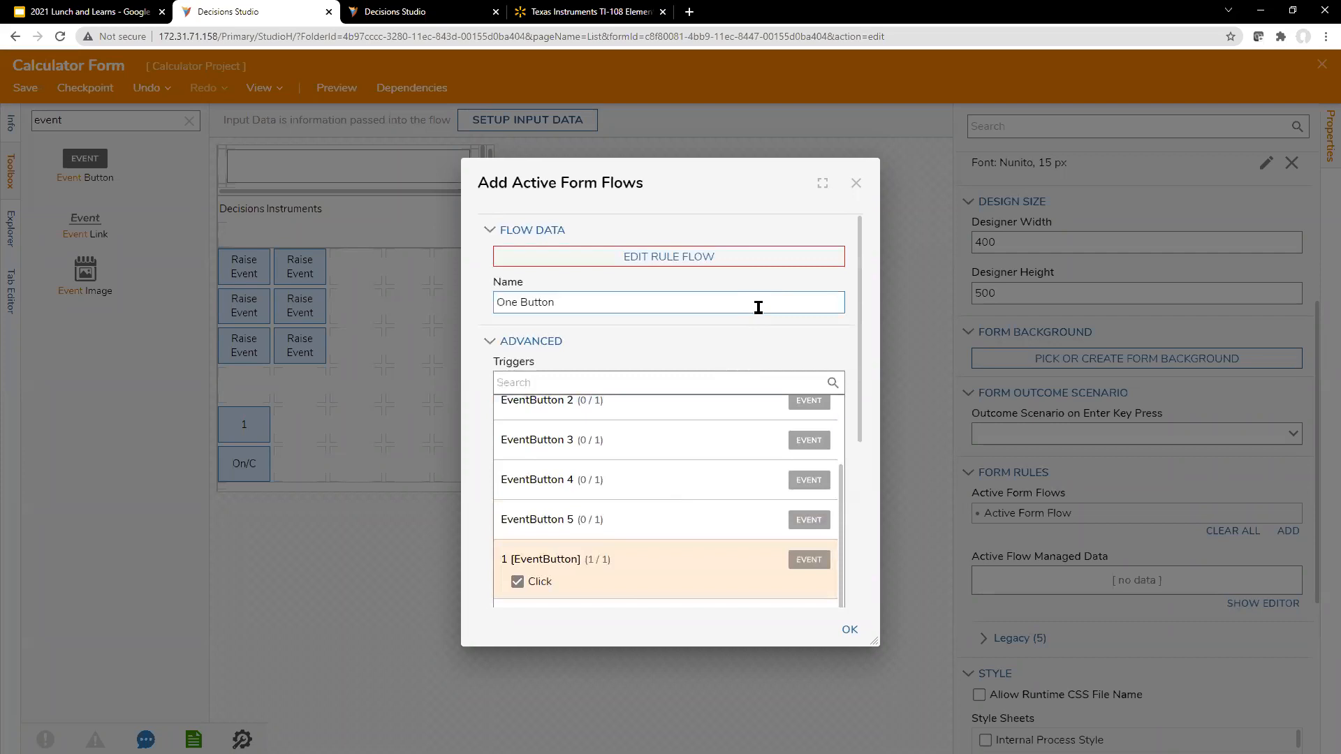
{"action": "left_click", "coordinate": [744, 263]}
{"action": "left_click_drag", "start_coordinate": [422, 349], "coordinate": [682, 222]}
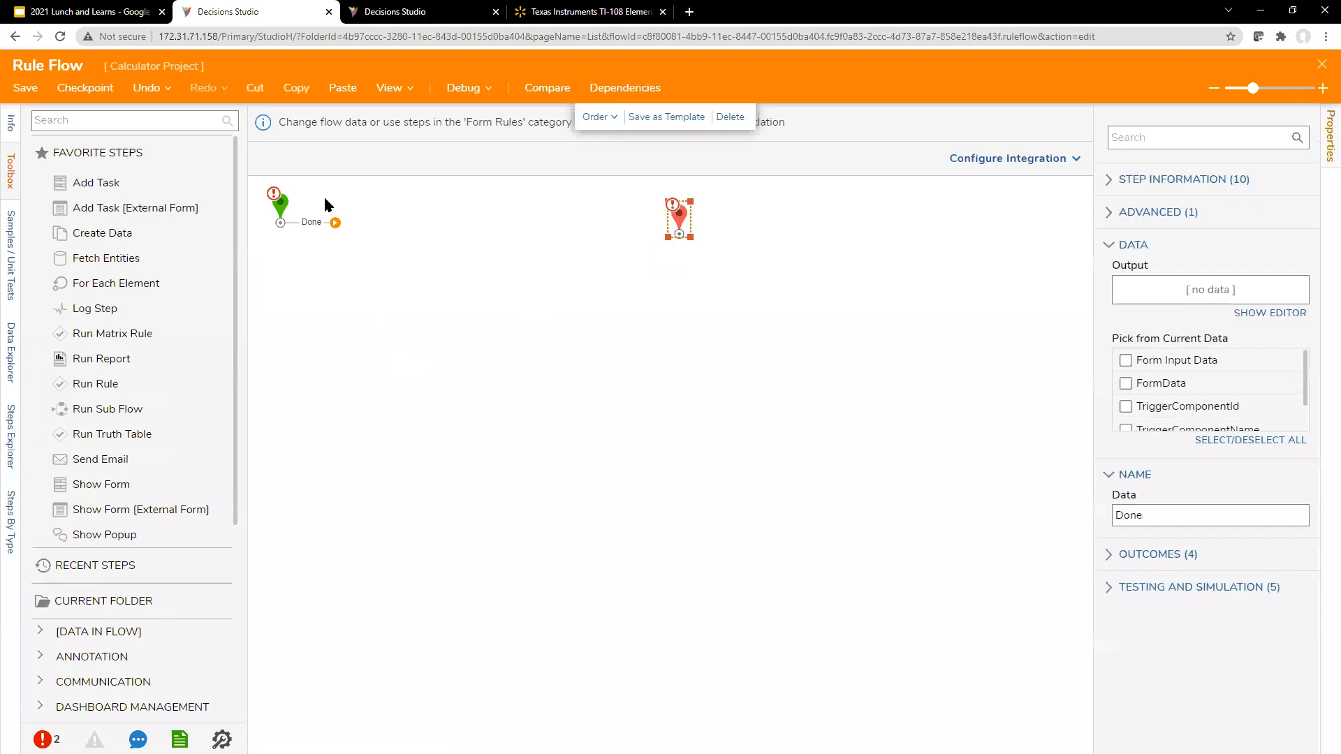
Step: Expand FormData in the start step's Data Explorer and widen the list to examine the form's controls
{"action": "left_click", "coordinate": [279, 214]}
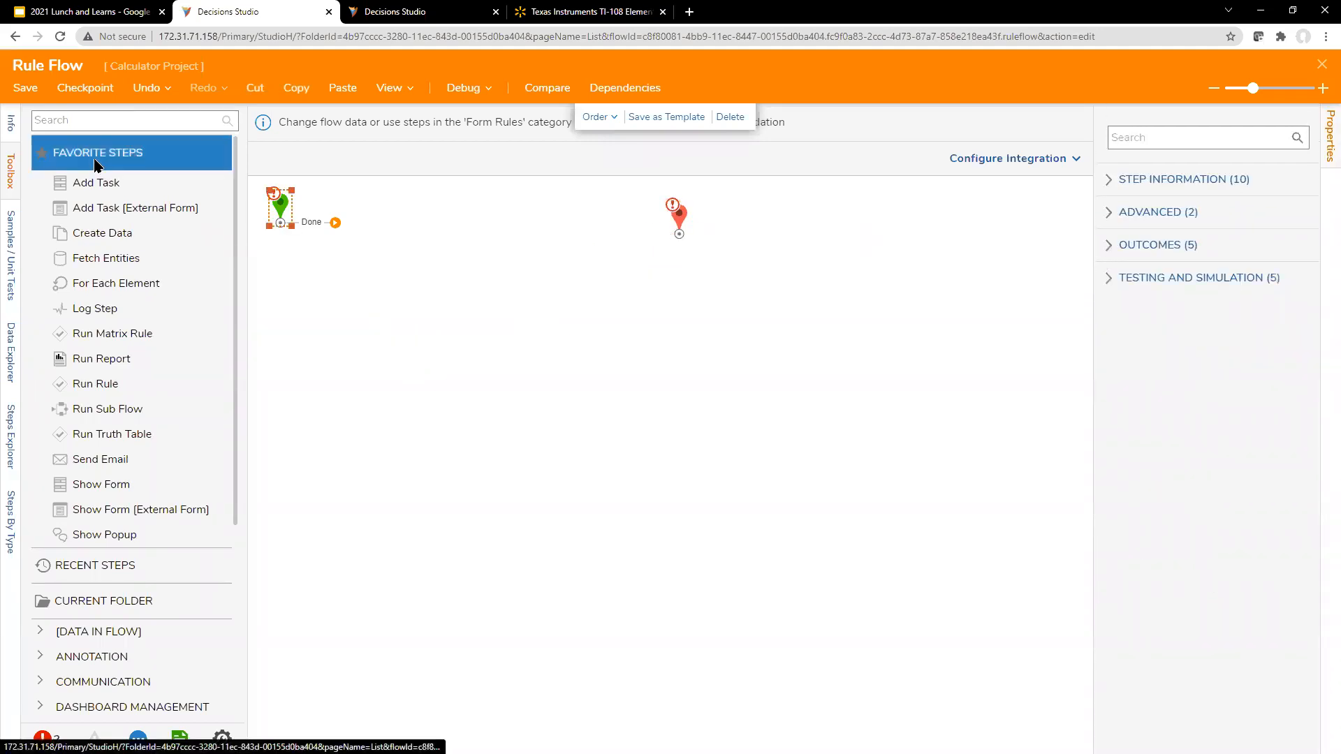
{"action": "left_click", "coordinate": [10, 349]}
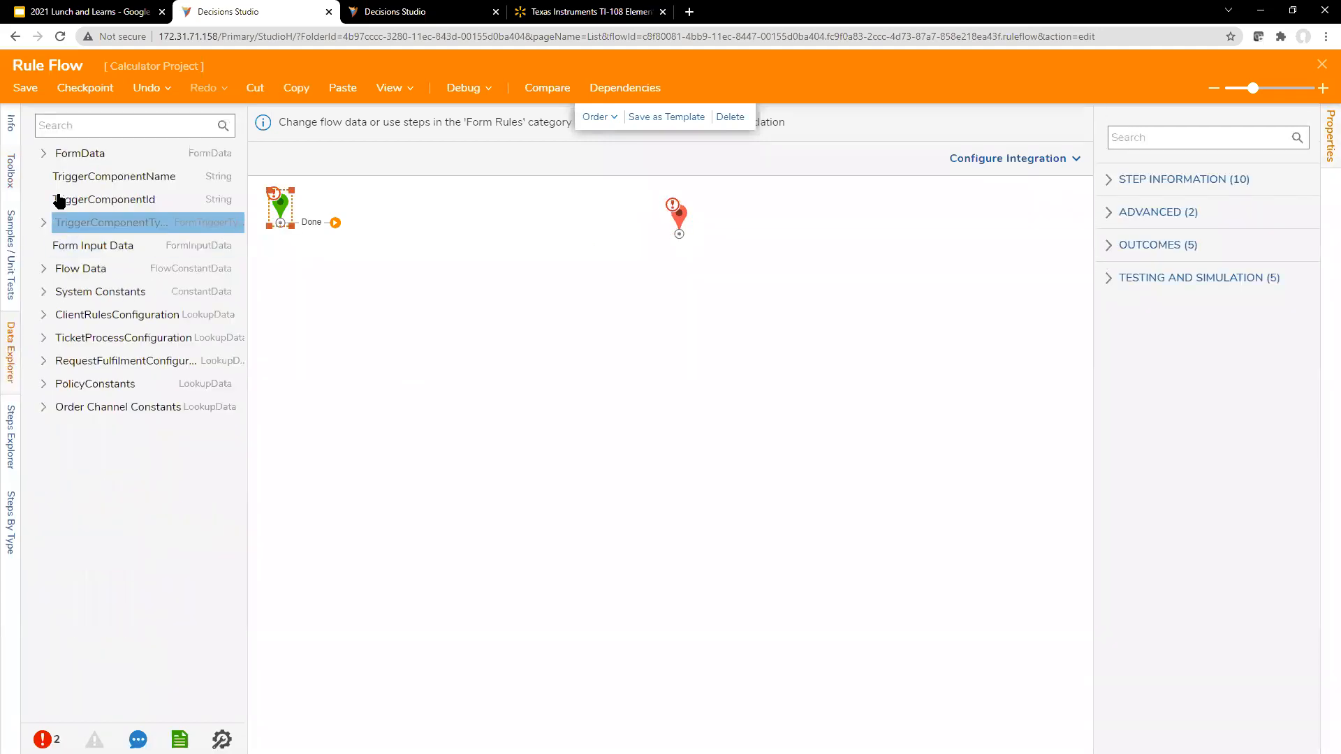
{"action": "left_click", "coordinate": [43, 153]}
{"action": "left_click_drag", "start_coordinate": [248, 269], "coordinate": [410, 282]}
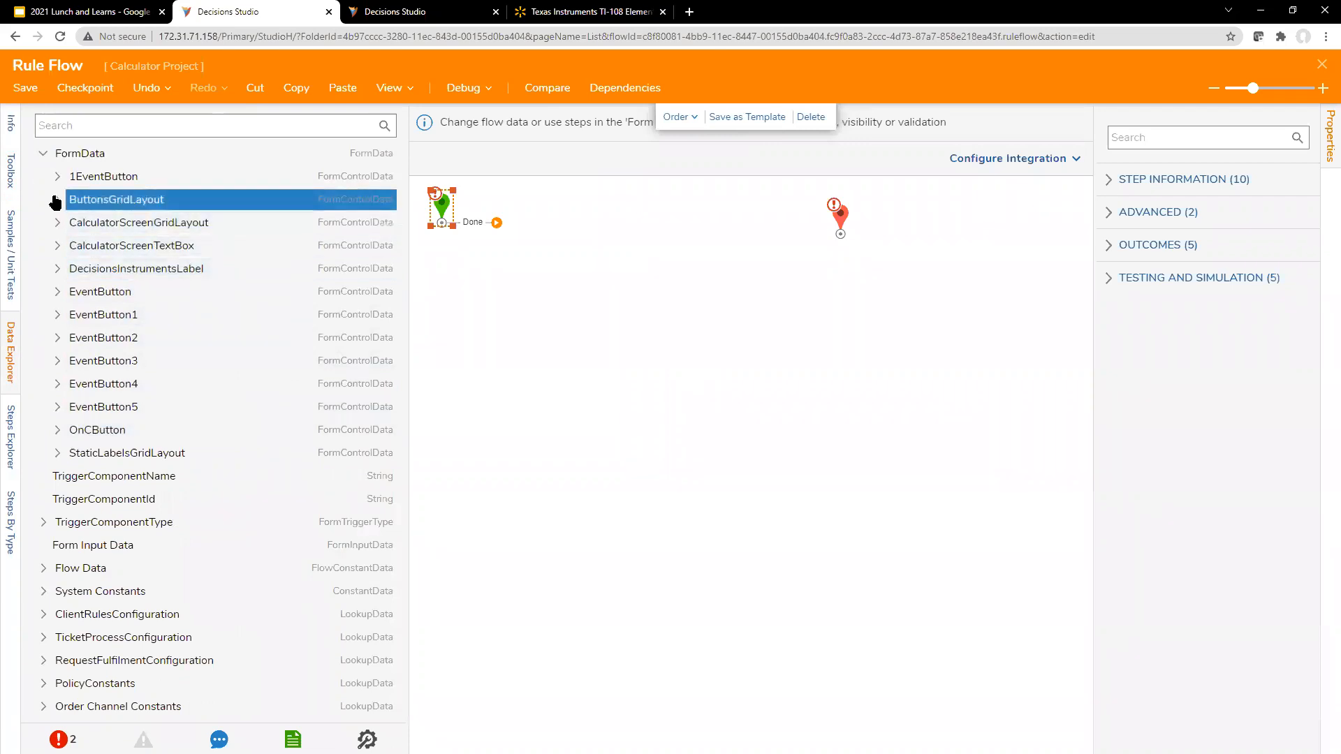
{"action": "left_click", "coordinate": [61, 455]}
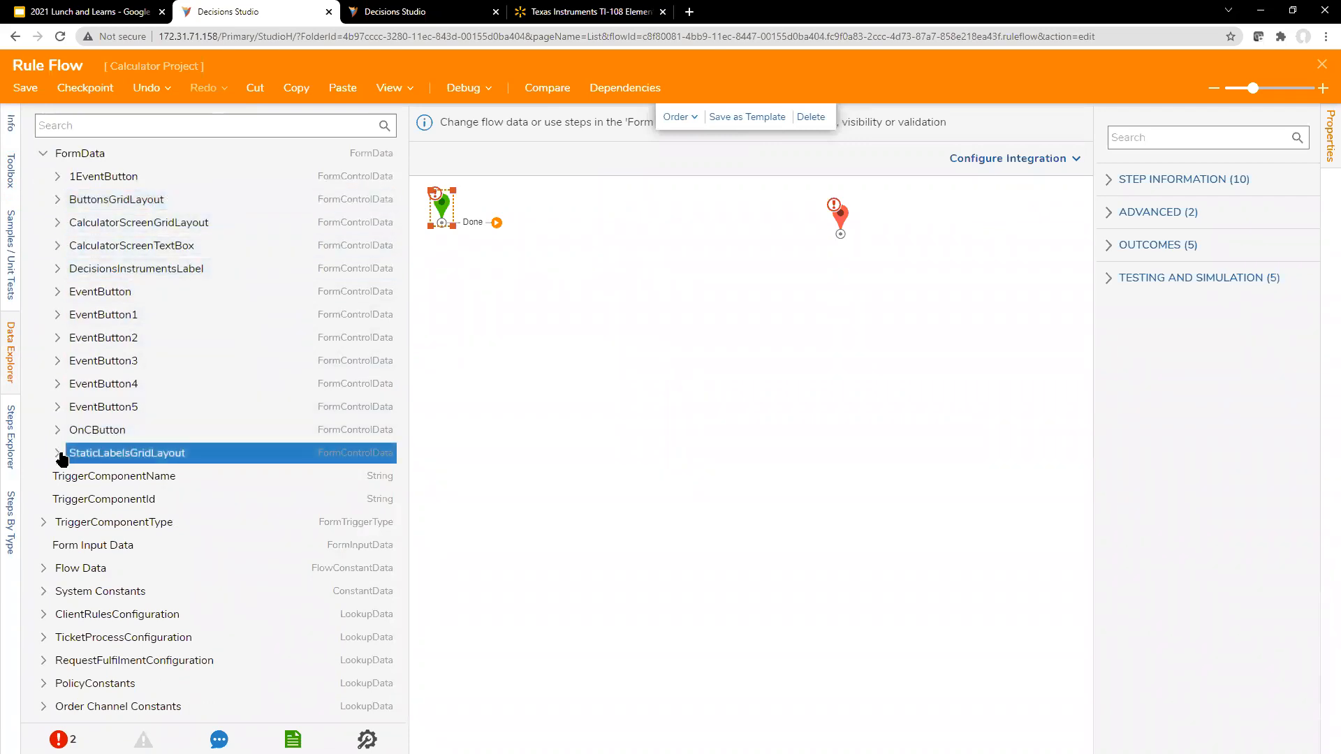
{"action": "left_click", "coordinate": [57, 437]}
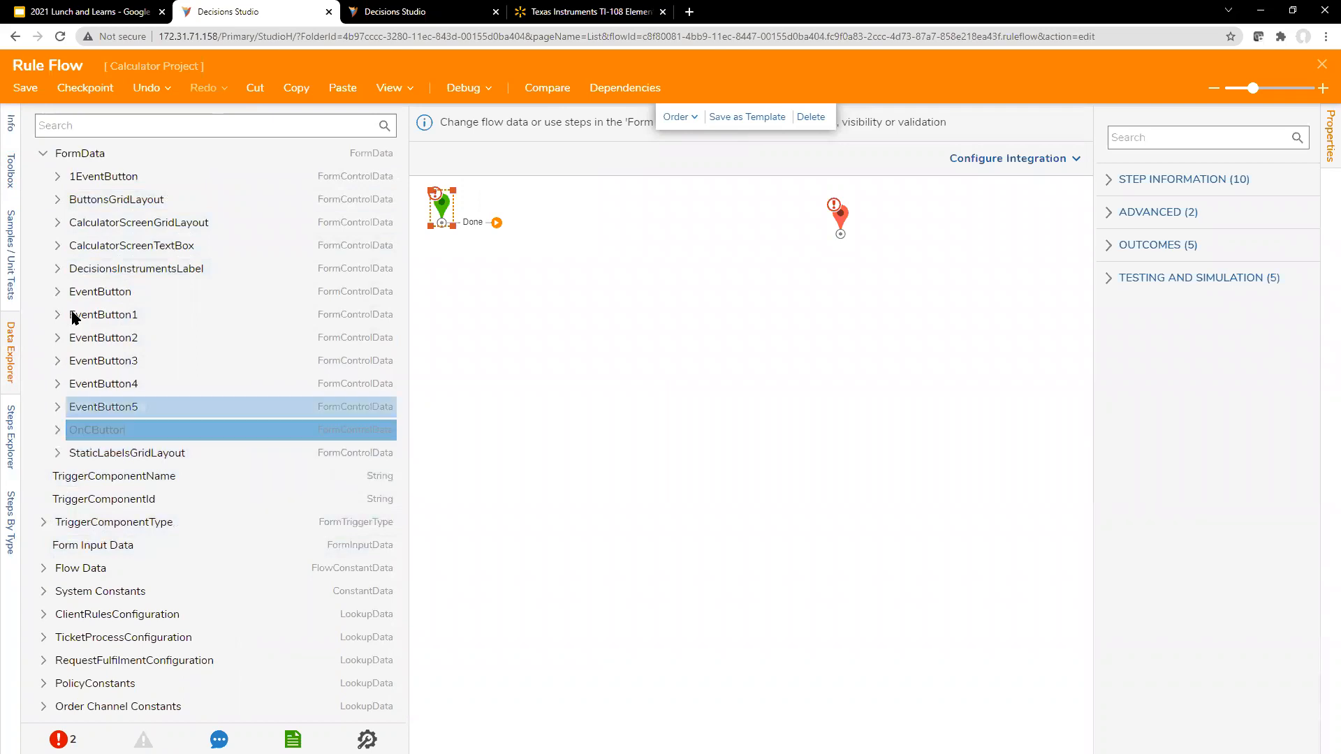
Step: Expand the CalculatorScreenTextBox data and examine its Enabled, InitialValue and Value fields
{"action": "left_click", "coordinate": [70, 228]}
{"action": "left_click", "coordinate": [62, 248]}
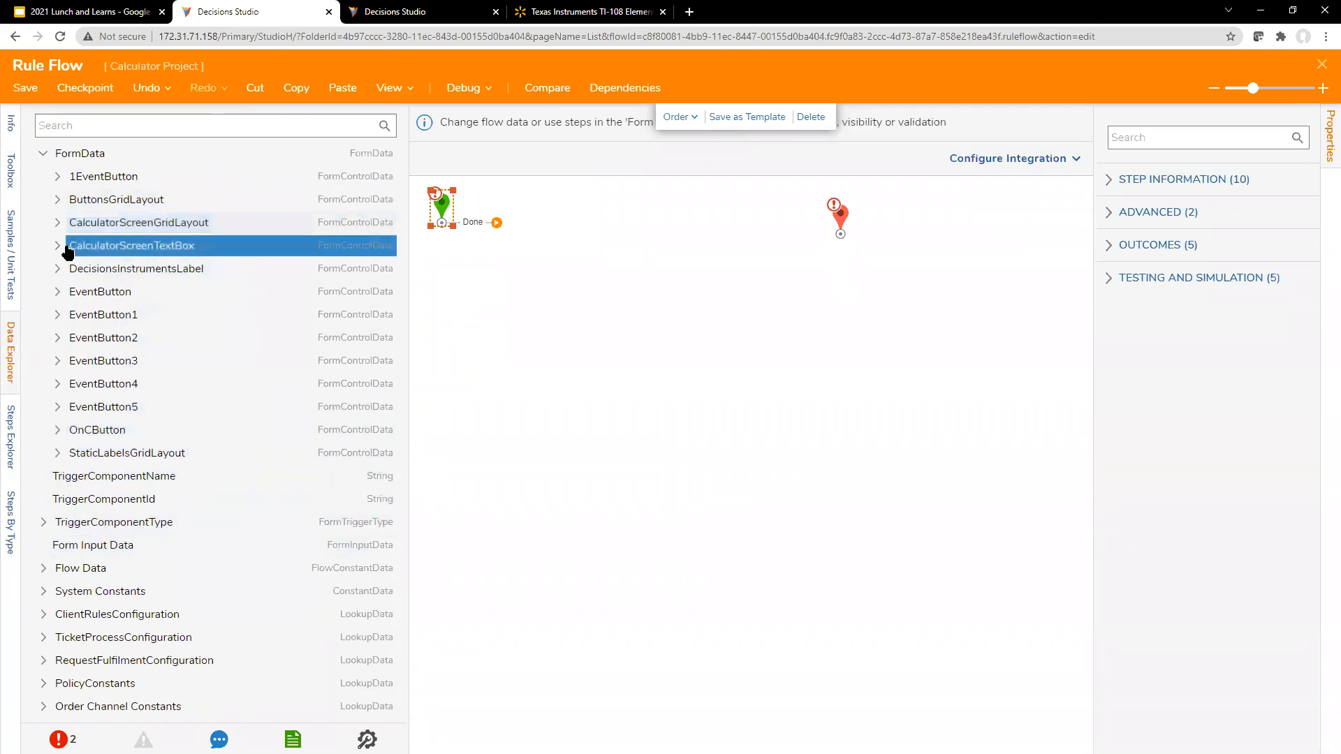
{"action": "left_click", "coordinate": [58, 246]}
{"action": "left_click", "coordinate": [78, 268]}
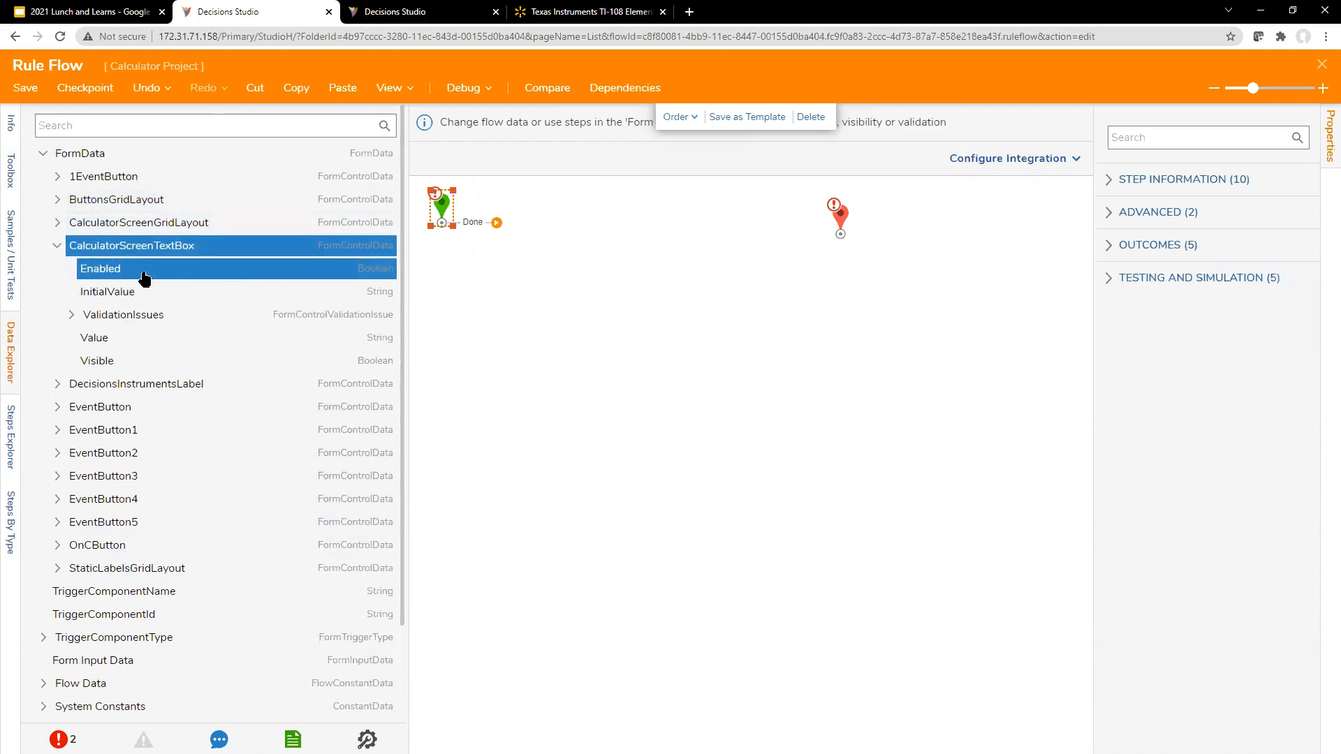
{"action": "left_click", "coordinate": [165, 291]}
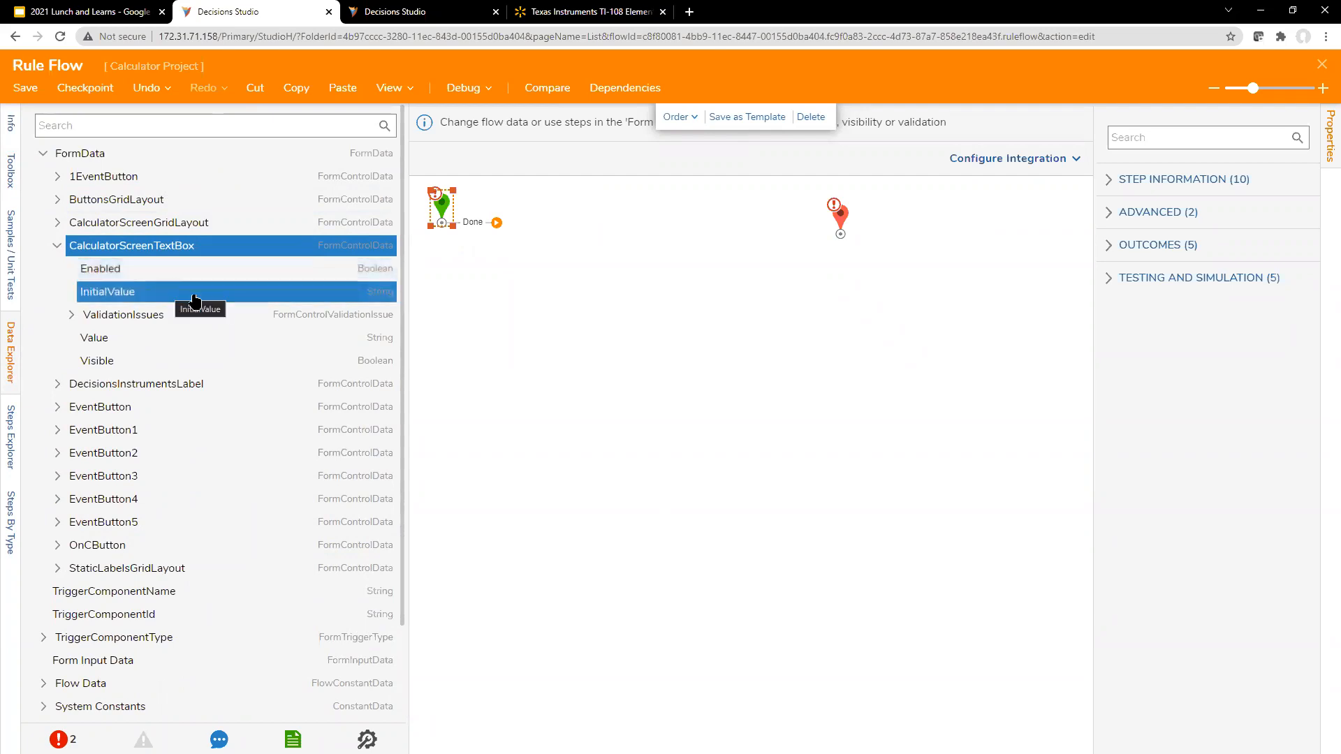
{"action": "left_click", "coordinate": [140, 342]}
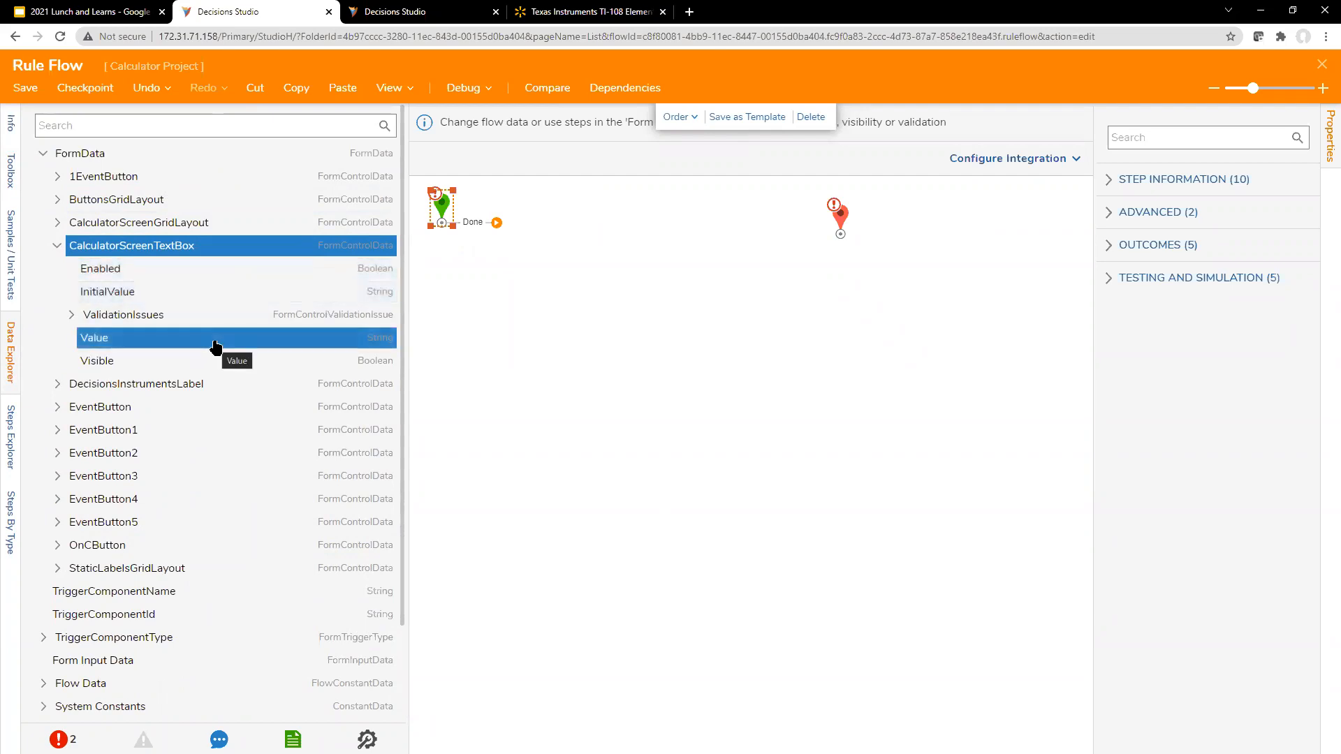
{"action": "left_click", "coordinate": [155, 268]}
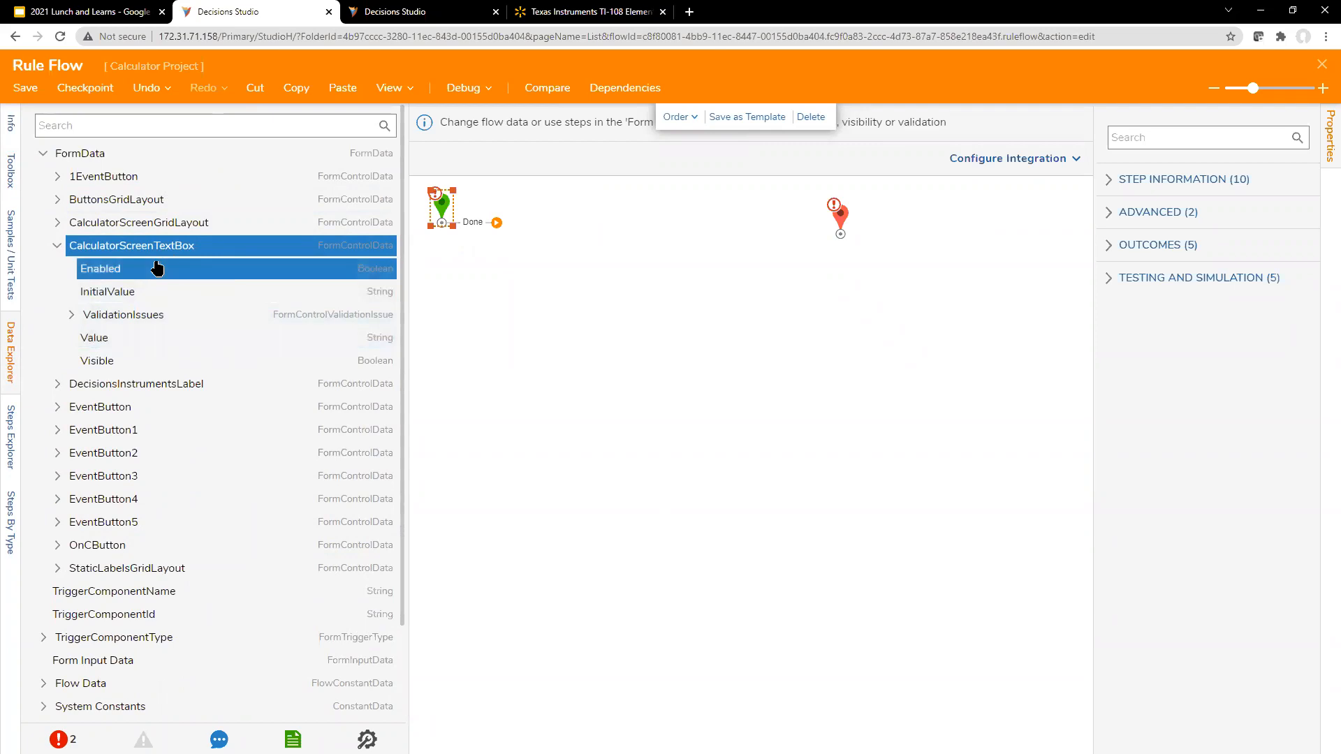
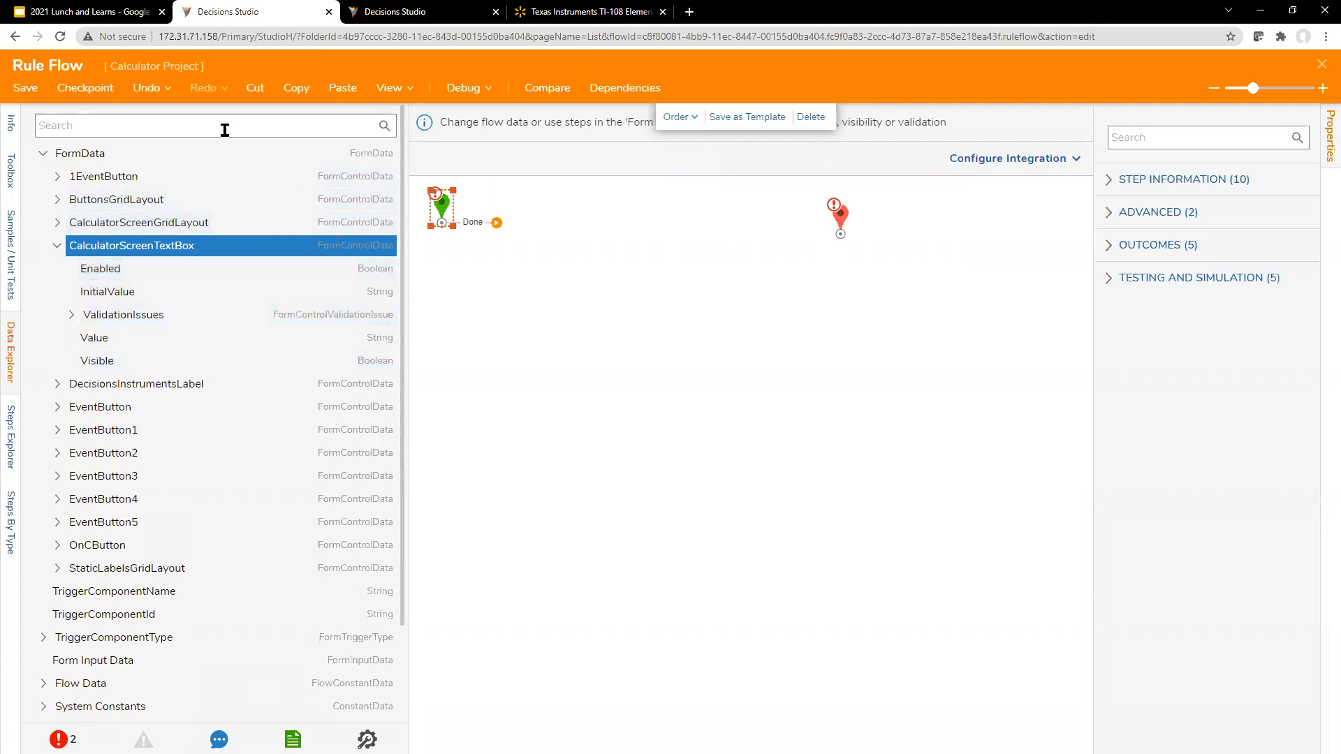
Step: Find the Display 1 on Screen flow, insert it after the start step, and connect it to the end step
{"action": "left_click", "coordinate": [435, 13]}
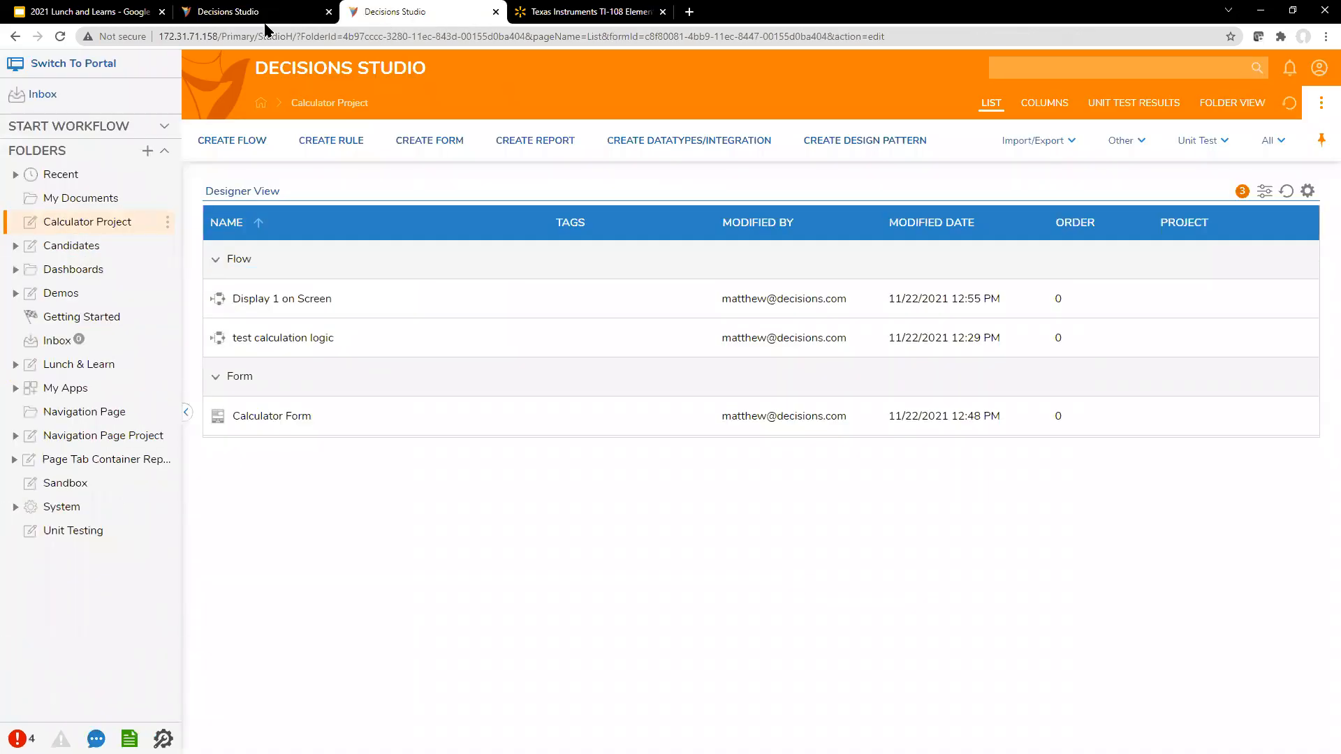
{"action": "left_click", "coordinate": [215, 13]}
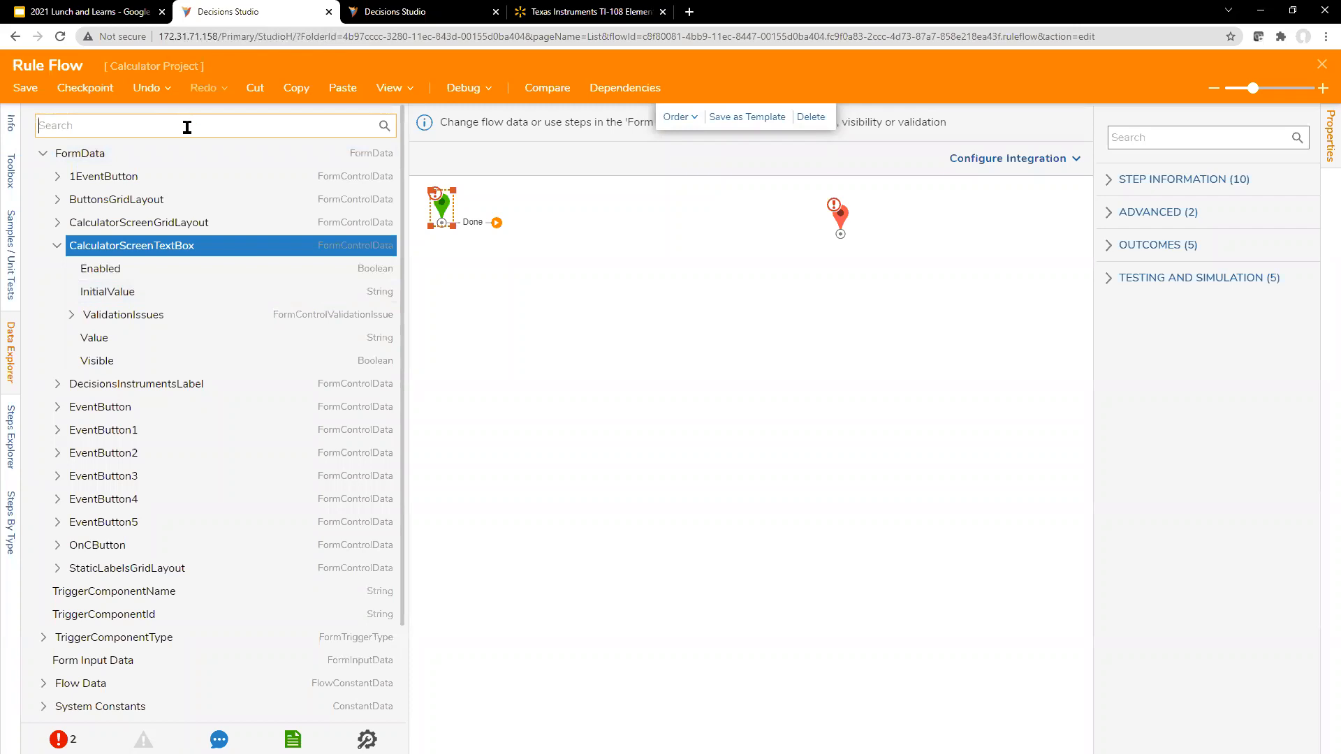
{"action": "left_click", "coordinate": [11, 171]}
{"action": "left_click", "coordinate": [112, 119]}
{"action": "type", "text": "display 1"}
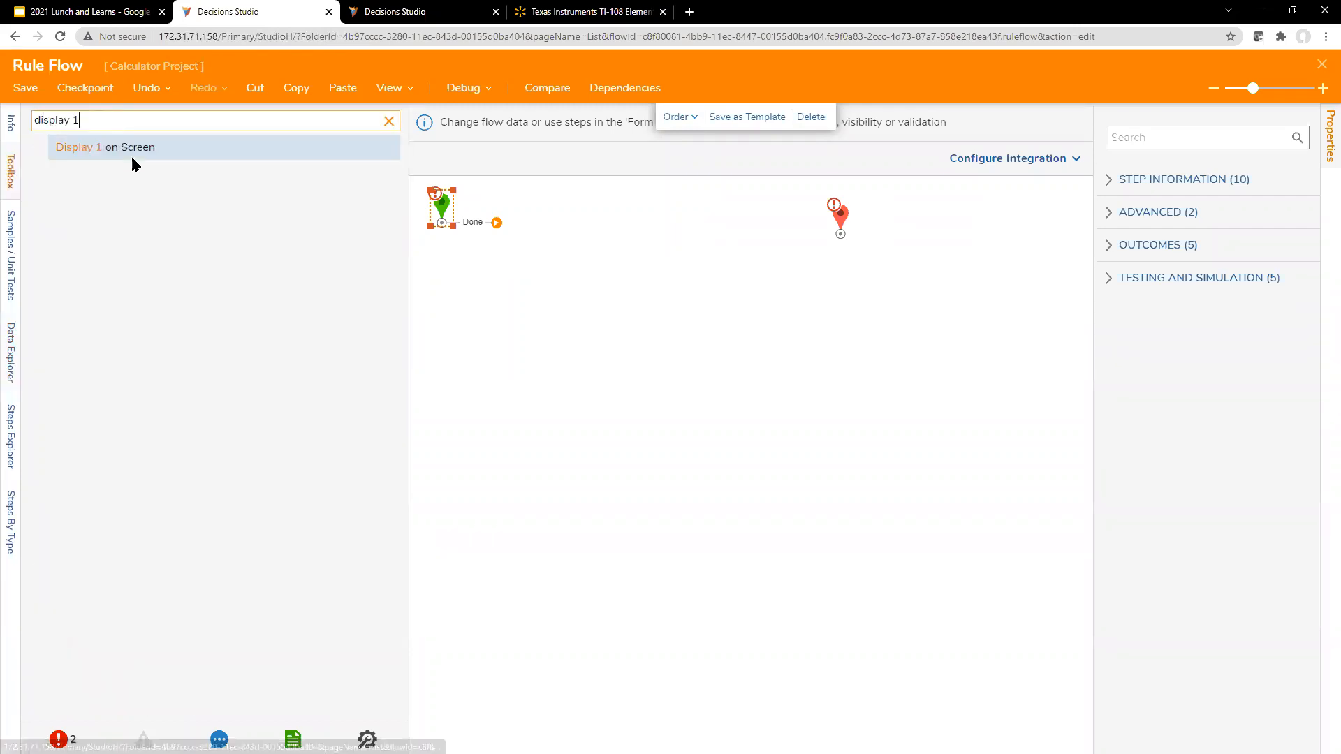
{"action": "left_click_drag", "start_coordinate": [131, 153], "coordinate": [562, 244]}
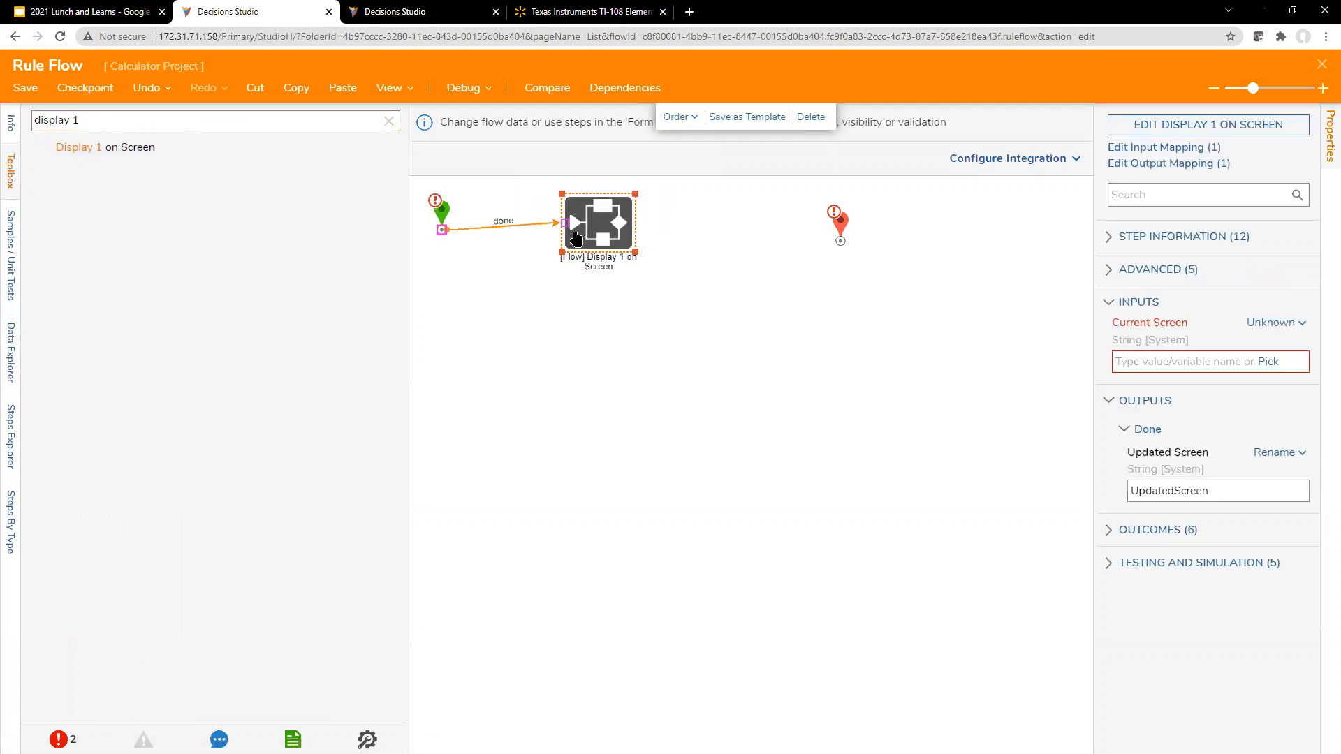
{"action": "left_click_drag", "start_coordinate": [682, 229], "coordinate": [793, 222]}
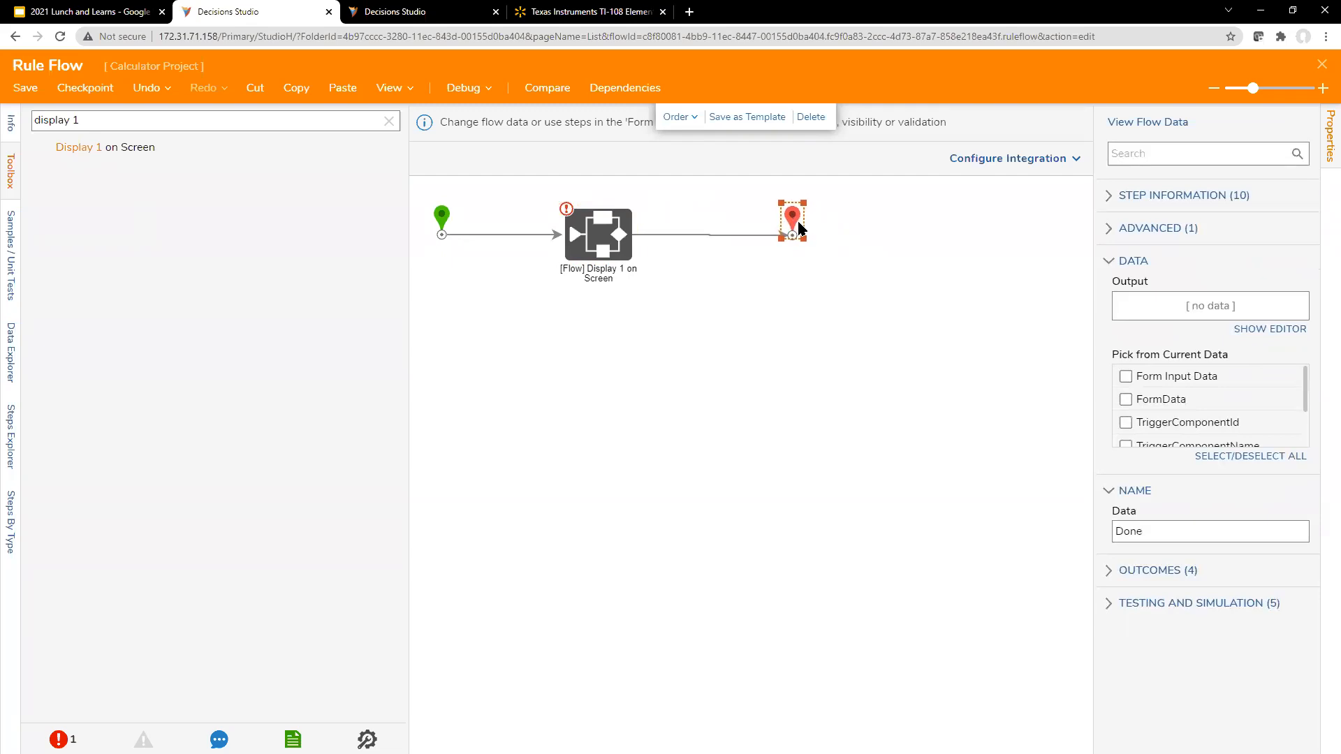
{"action": "left_click", "coordinate": [651, 271]}
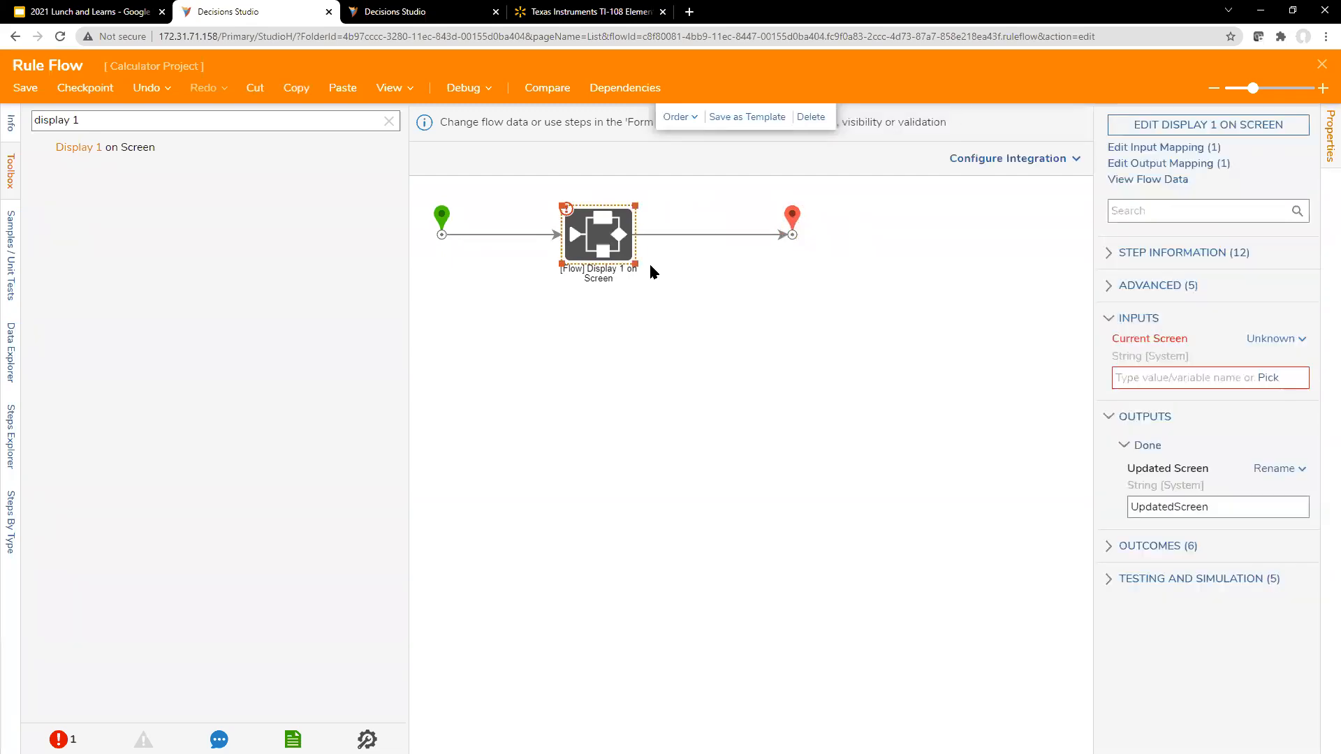
{"action": "left_click", "coordinate": [1268, 378]}
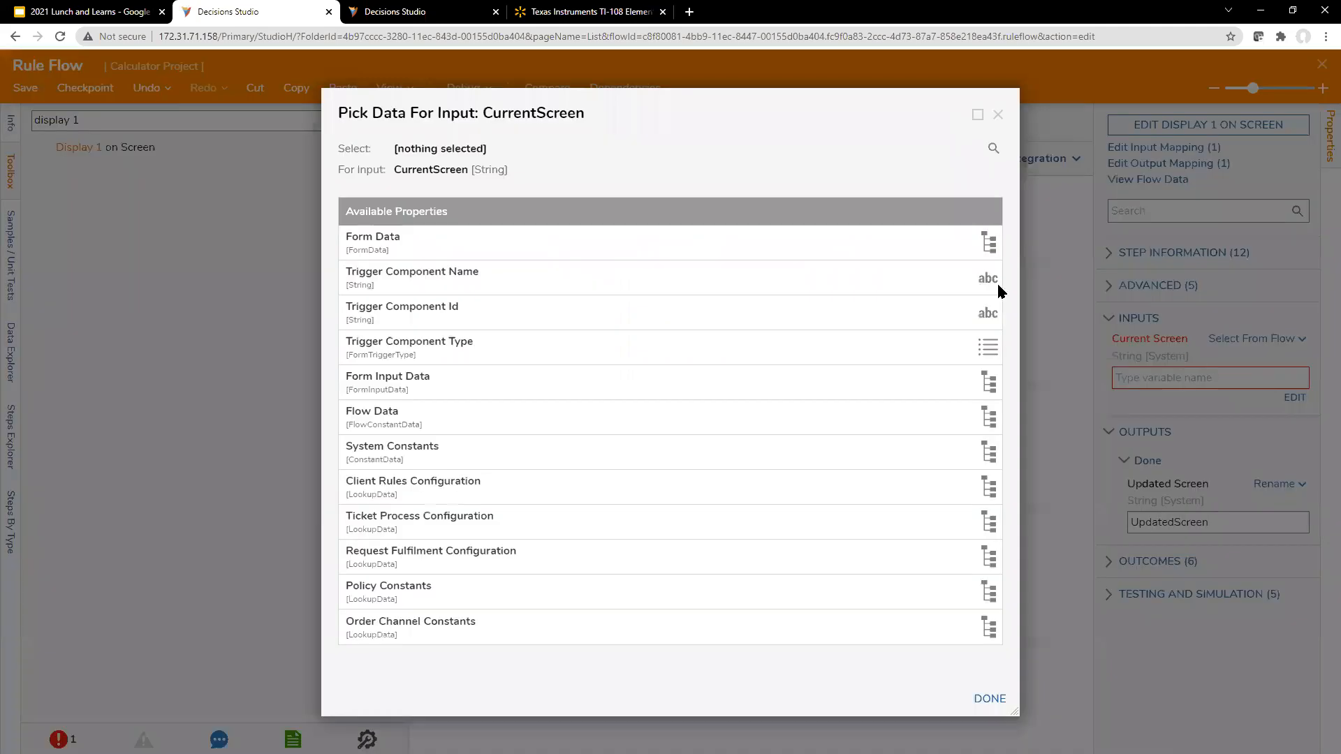
{"action": "left_click_drag", "start_coordinate": [773, 104], "coordinate": [820, 78]}
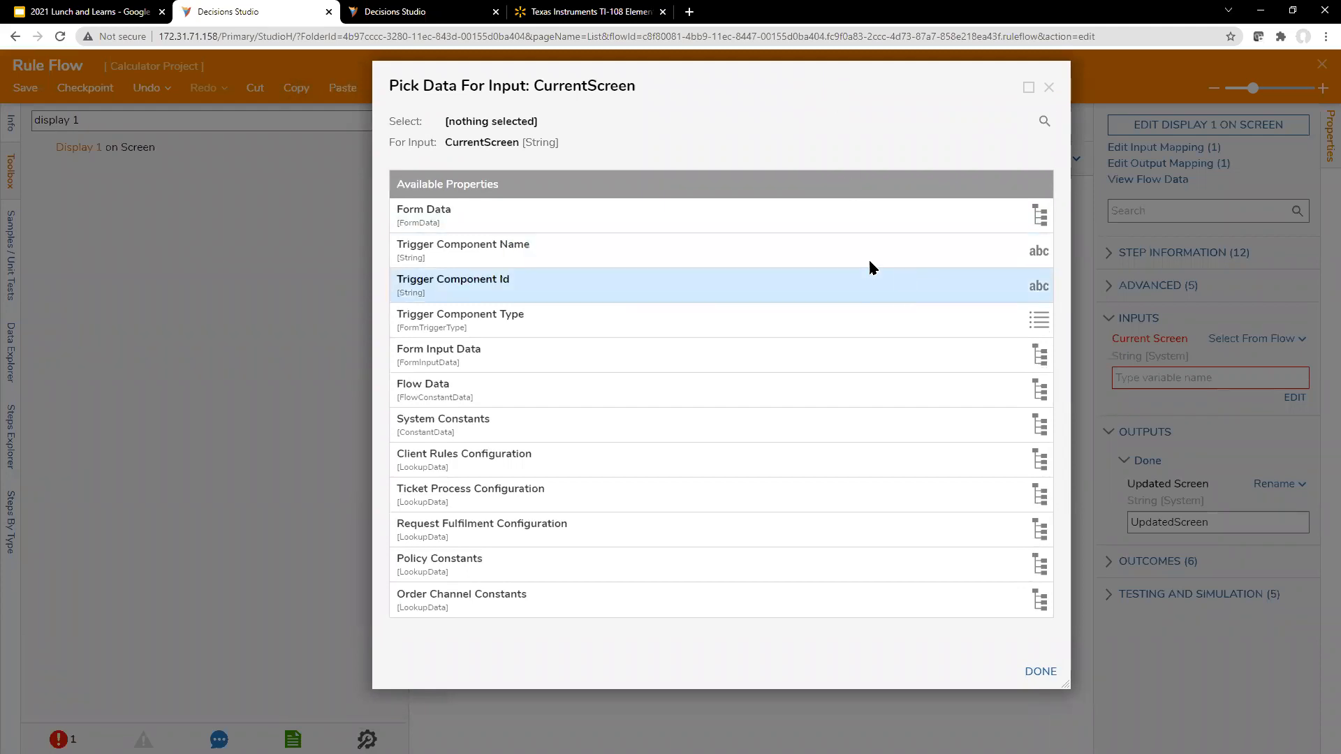
{"action": "left_click_drag", "start_coordinate": [745, 75], "coordinate": [734, 87]}
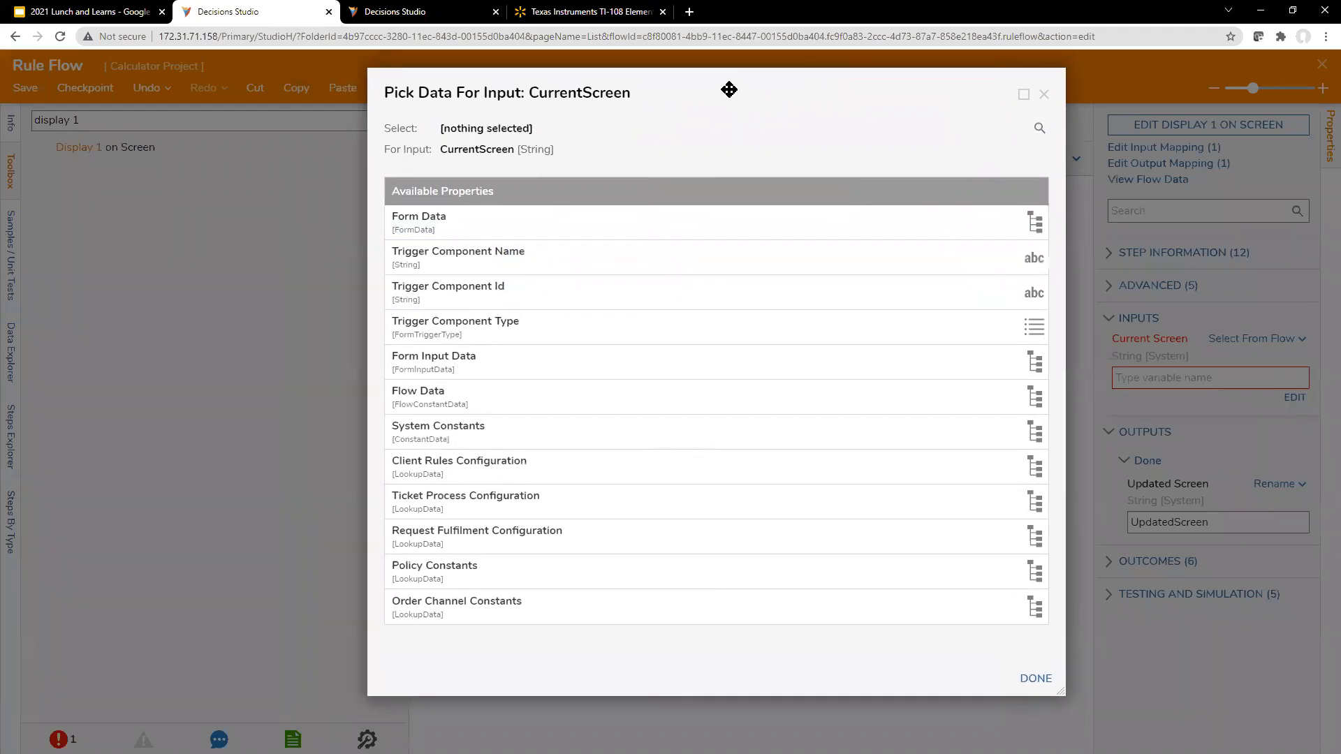
{"action": "mouse_move", "coordinate": [480, 126]}
{"action": "left_mouse_down"}
{"action": "mouse_move", "coordinate": [233, 148]}
{"action": "mouse_move", "coordinate": [463, 141]}
{"action": "left_mouse_up"}
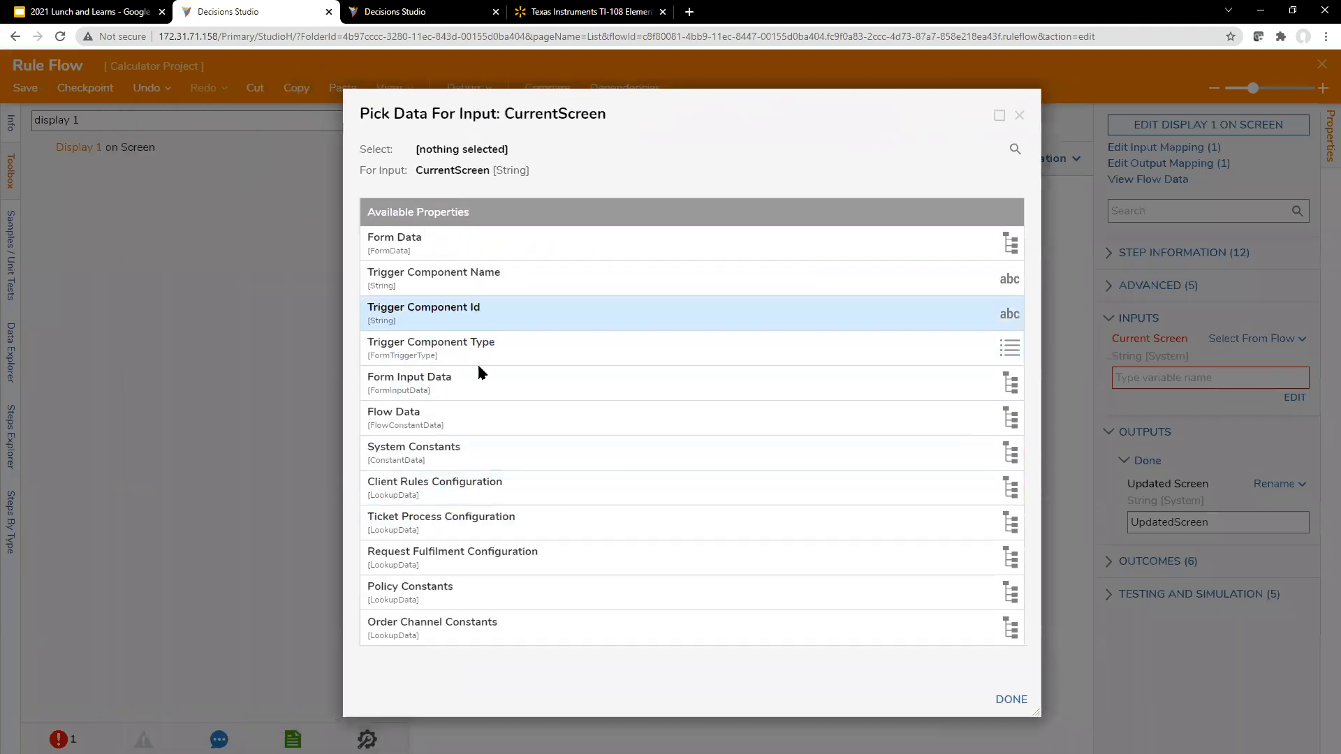
{"action": "left_click", "coordinate": [494, 248]}
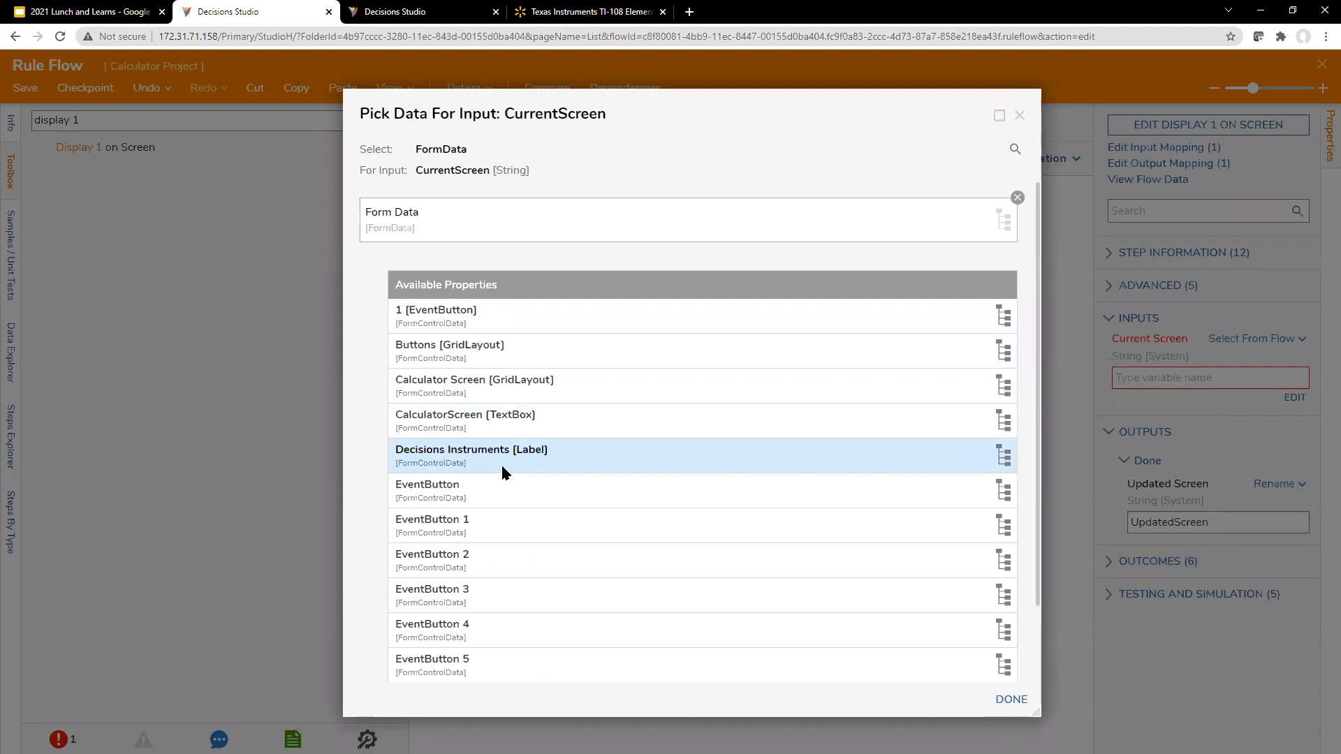
{"action": "left_click", "coordinate": [523, 387]}
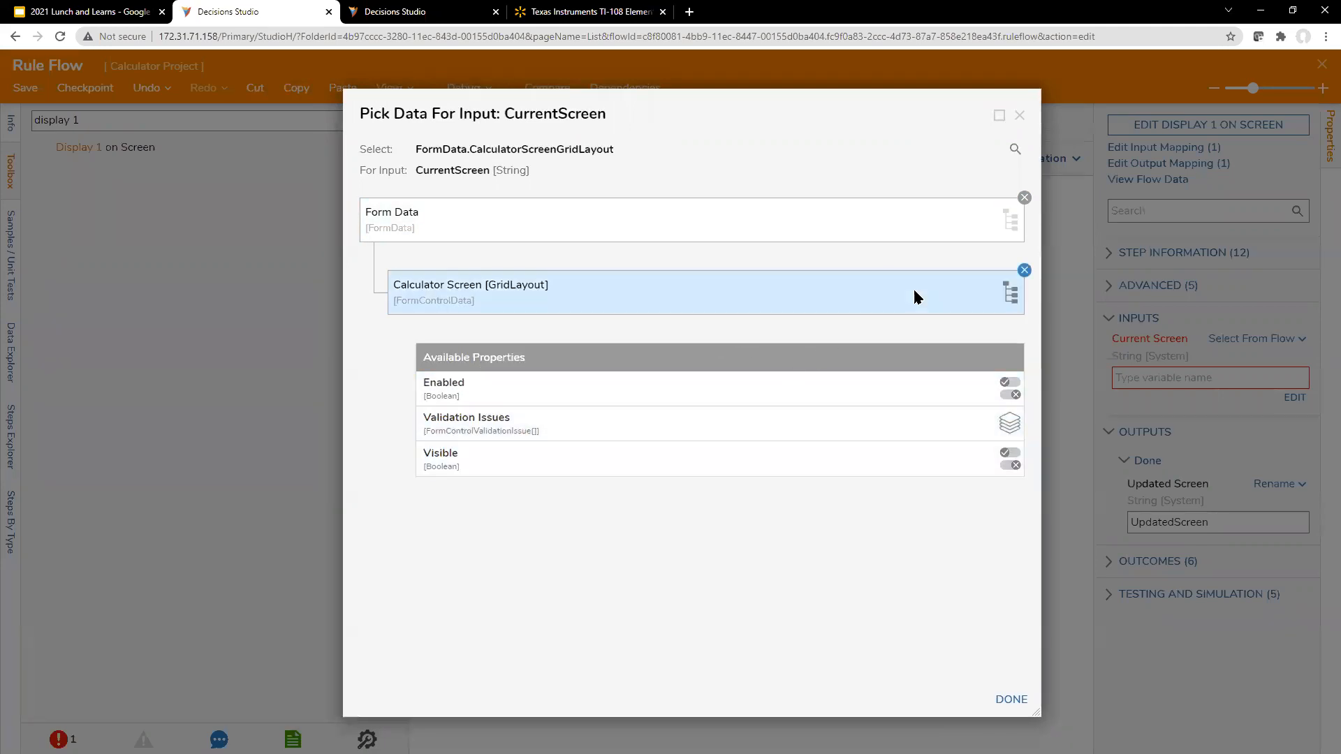
{"action": "left_click", "coordinate": [1024, 270]}
{"action": "left_click", "coordinate": [1020, 115]}
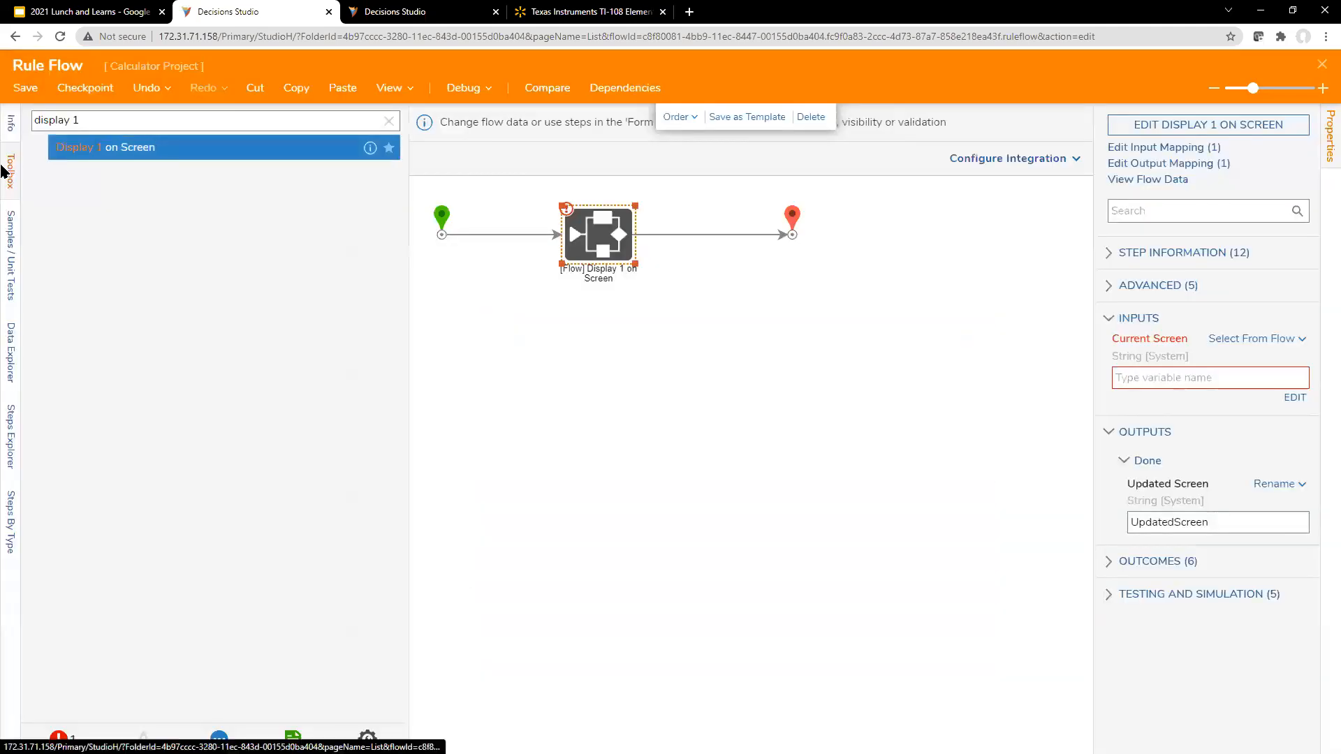
{"action": "left_click", "coordinate": [12, 338]}
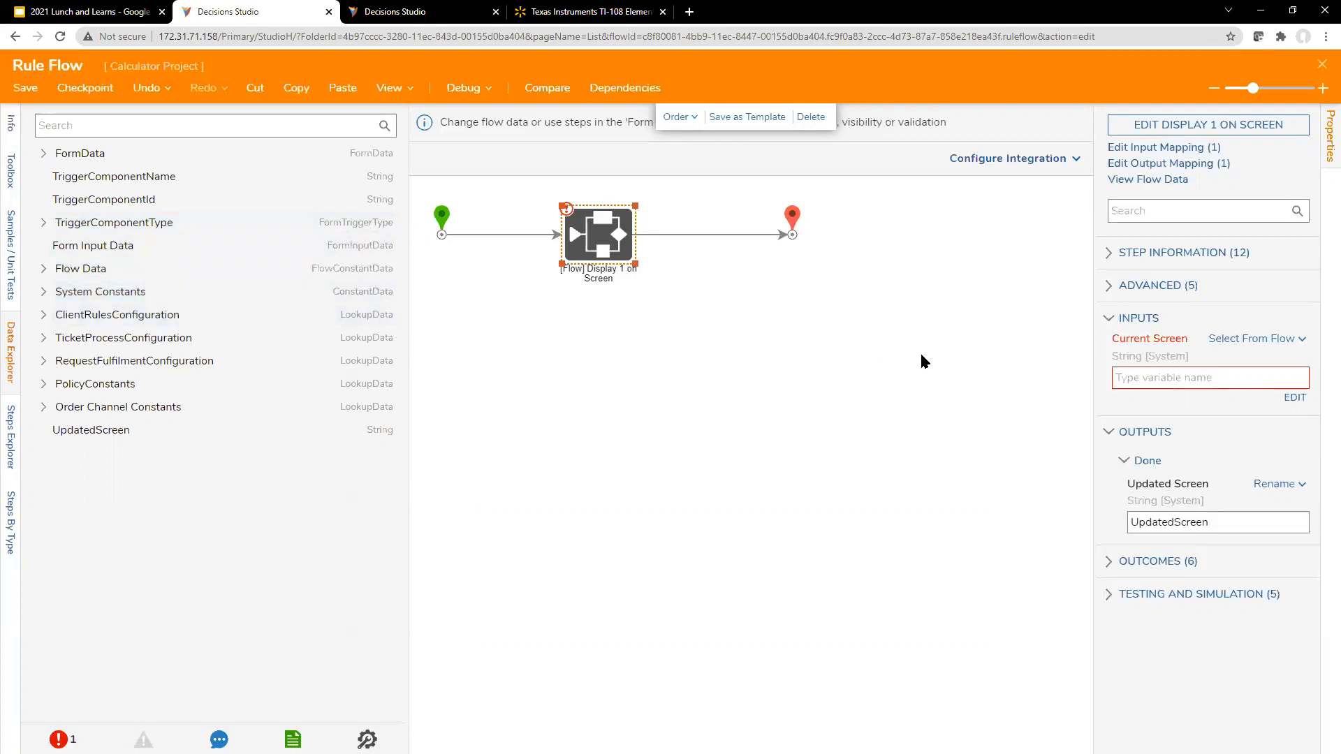
{"action": "left_click", "coordinate": [782, 286]}
{"action": "left_click", "coordinate": [584, 244]}
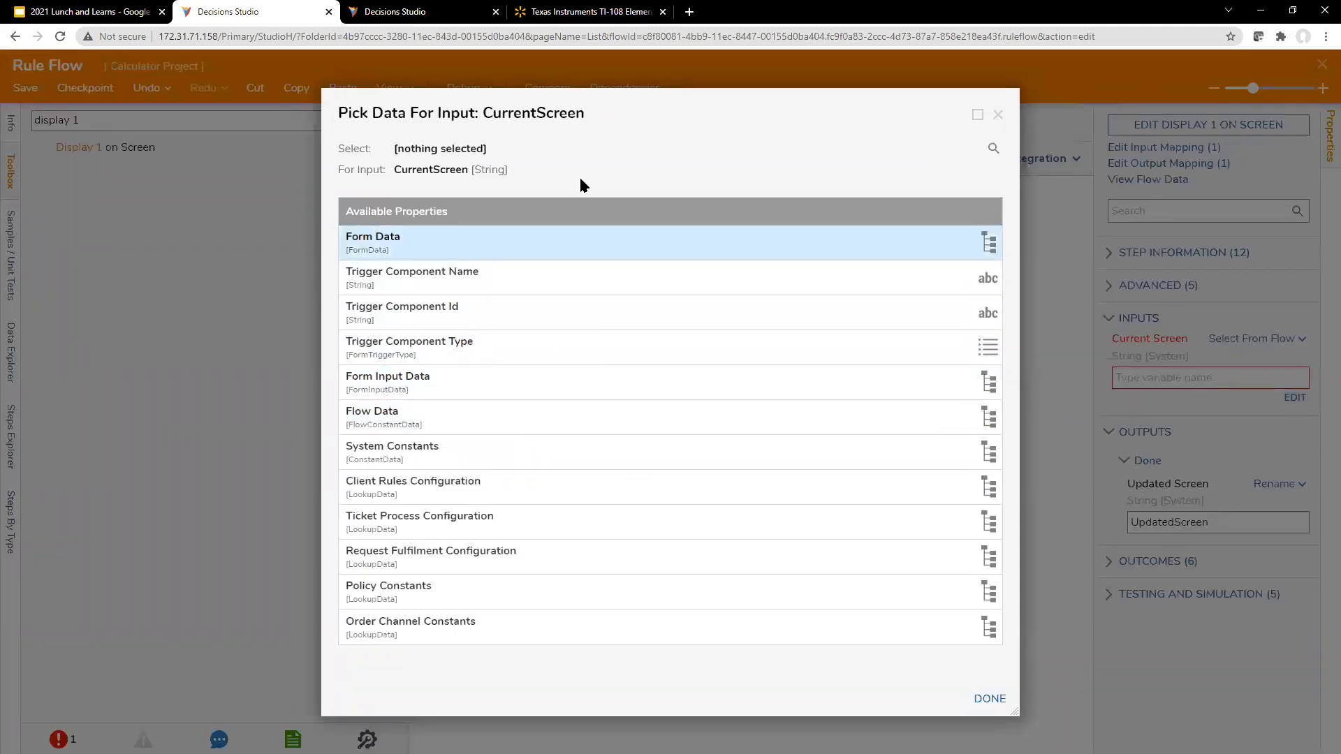
{"action": "left_click", "coordinate": [607, 140]}
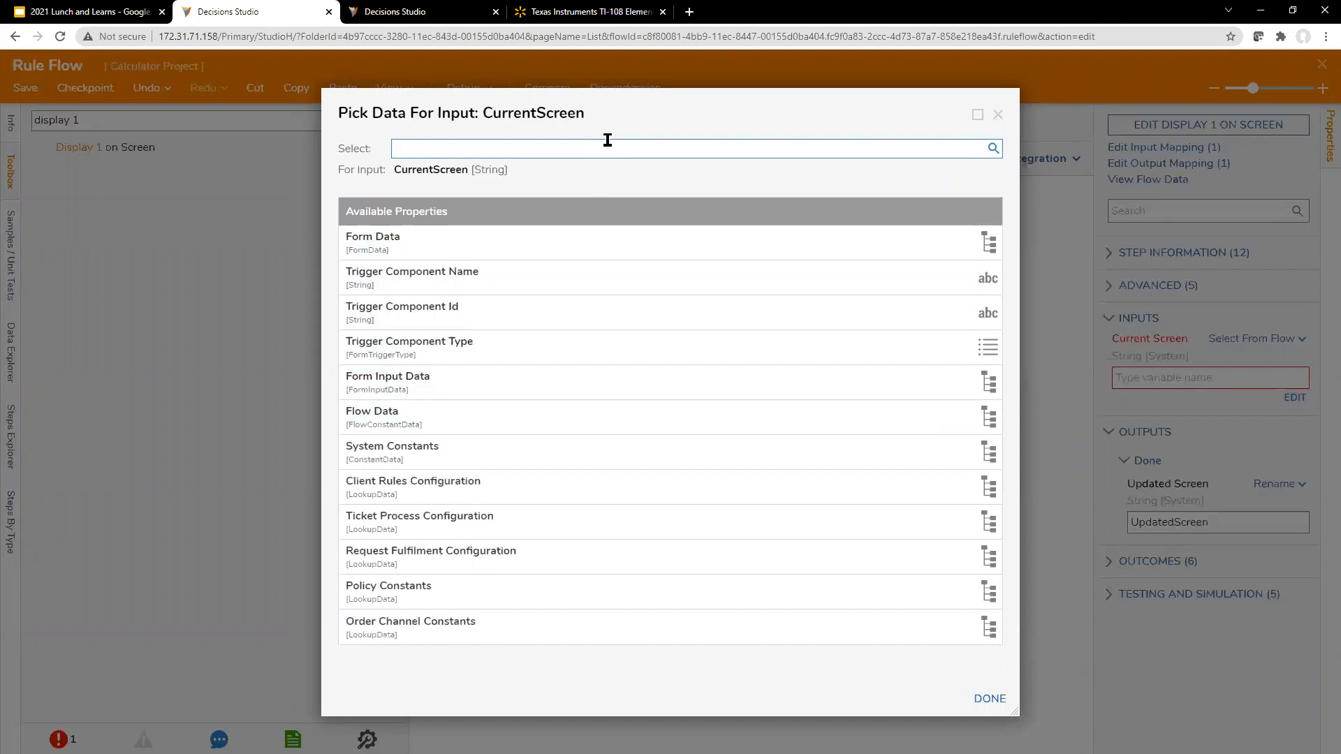
{"action": "left_click_drag", "start_coordinate": [662, 98], "coordinate": [680, 101]}
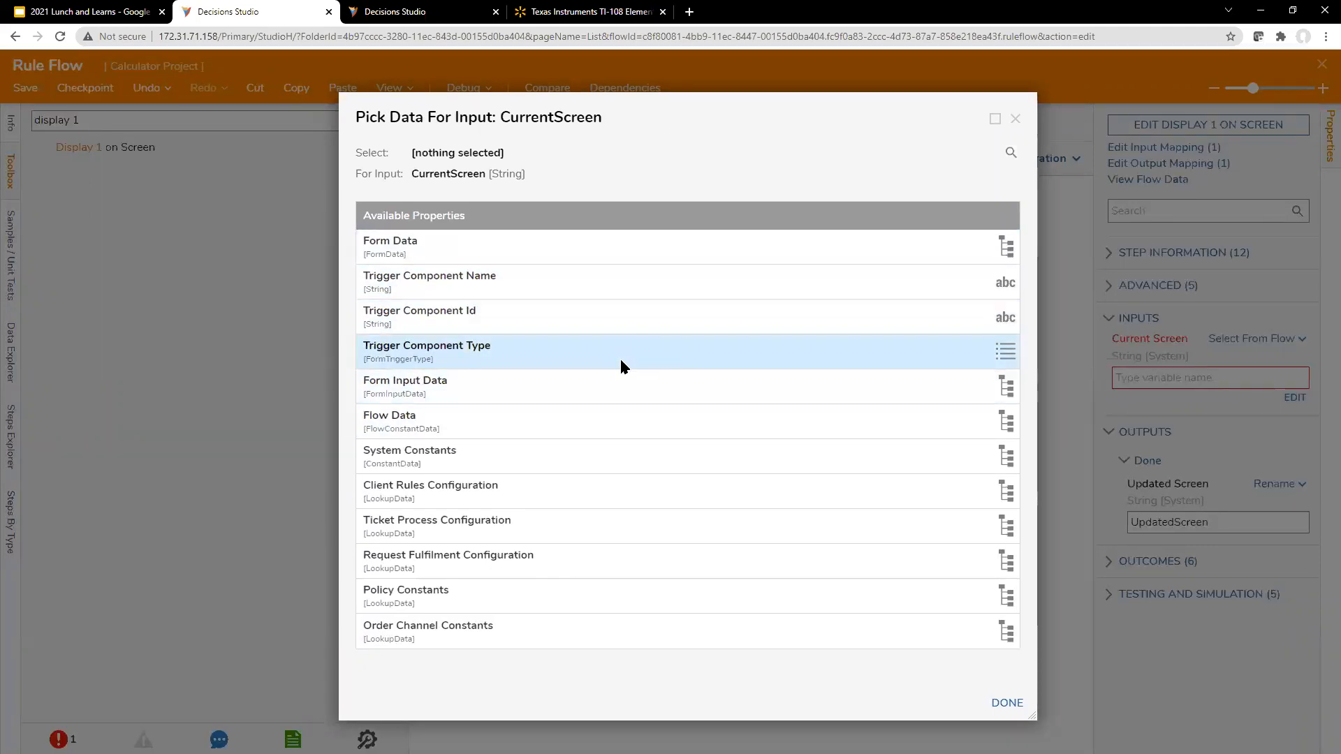
{"action": "left_click", "coordinate": [1014, 120]}
Step: Connect the start step directly to the end step and move the Display 1 on Screen step below that connection
{"action": "left_click", "coordinate": [556, 235]}
{"action": "left_click_drag", "start_coordinate": [558, 234], "coordinate": [790, 233]}
{"action": "left_click", "coordinate": [790, 234]}
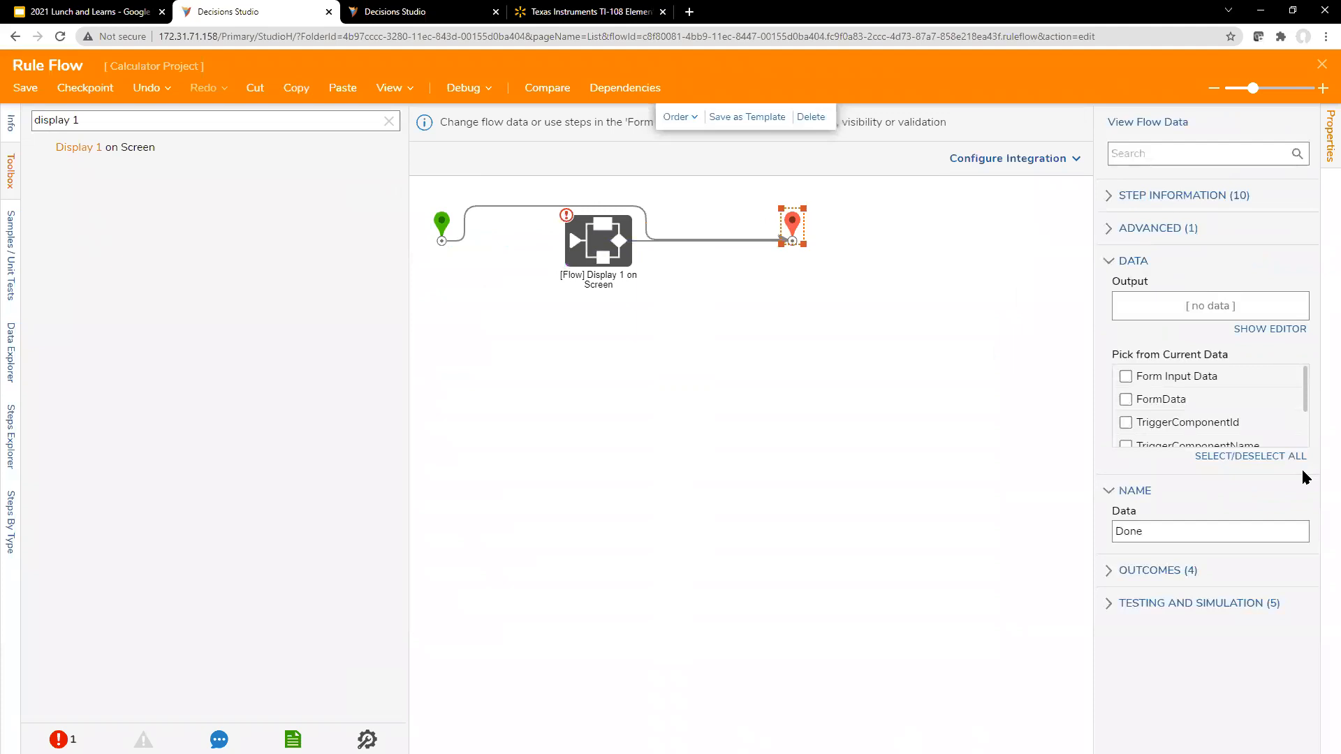
{"action": "left_click", "coordinate": [1270, 329]}
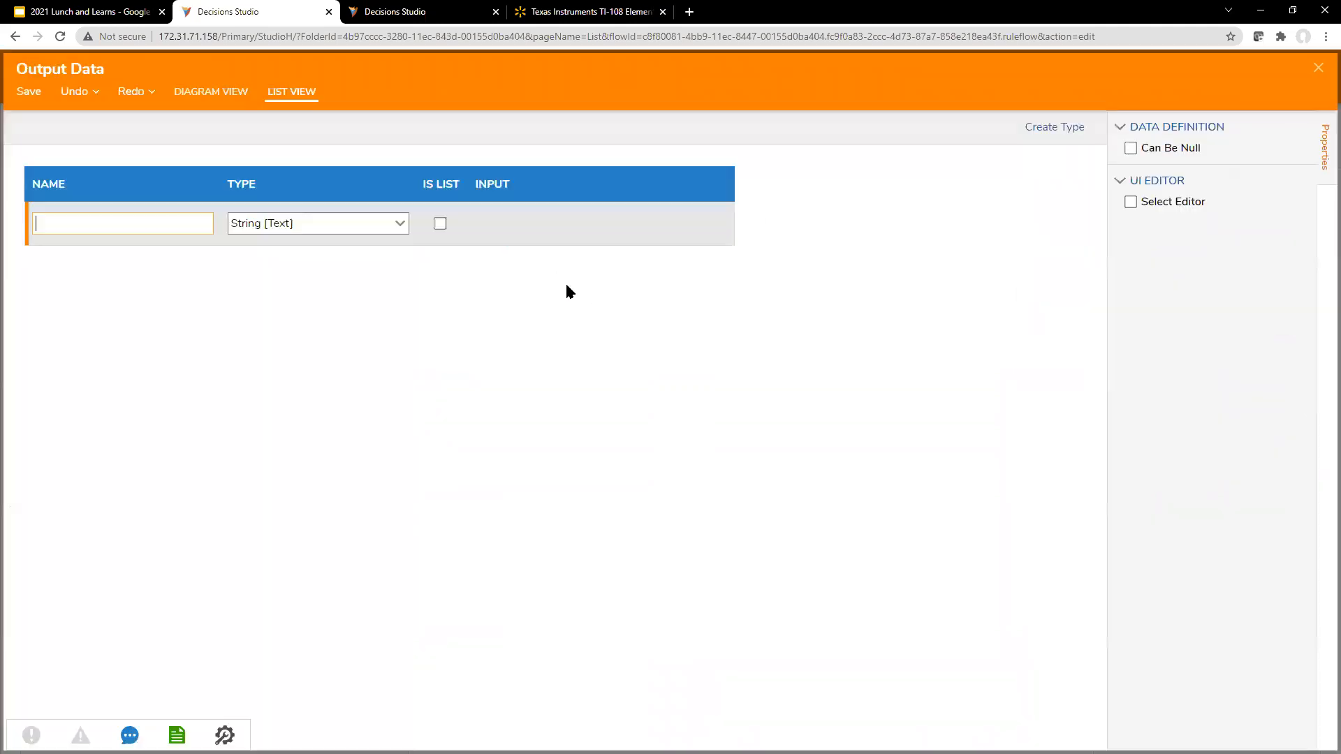
{"action": "left_click", "coordinate": [1319, 68]}
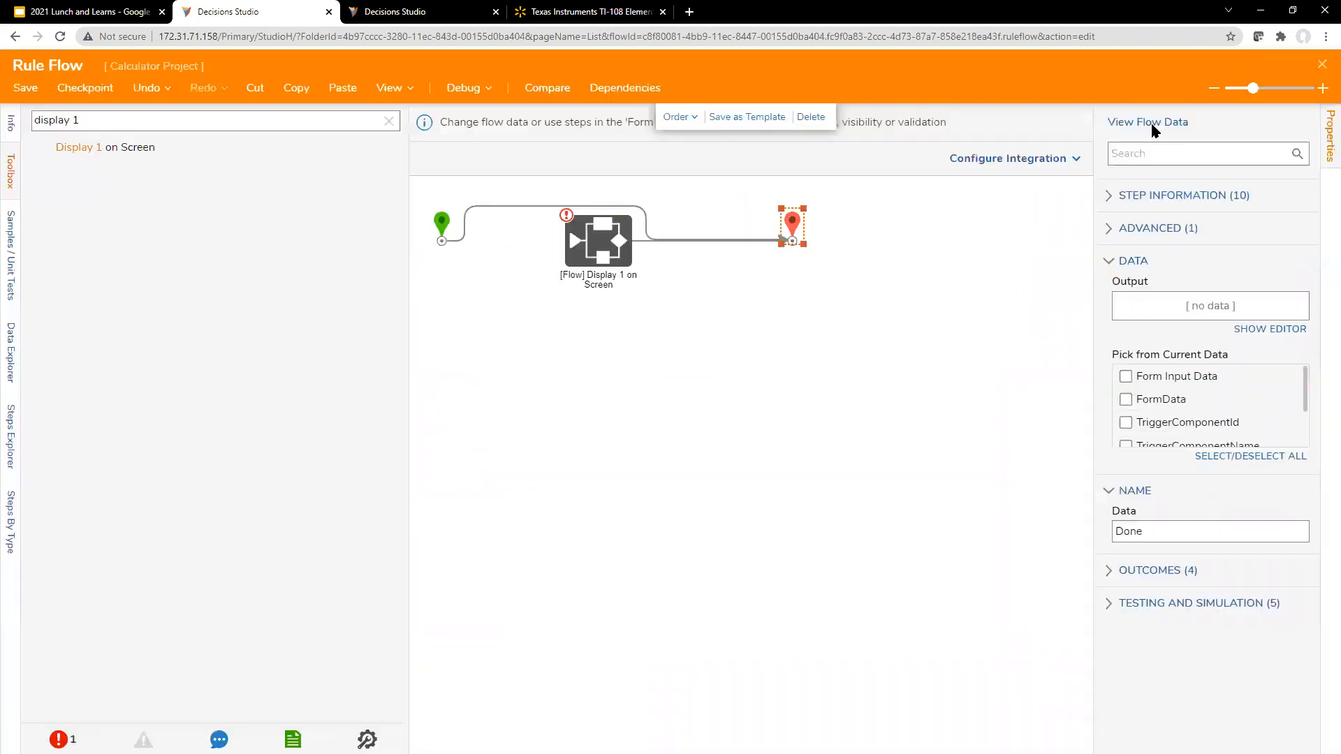
{"action": "left_click", "coordinate": [539, 207]}
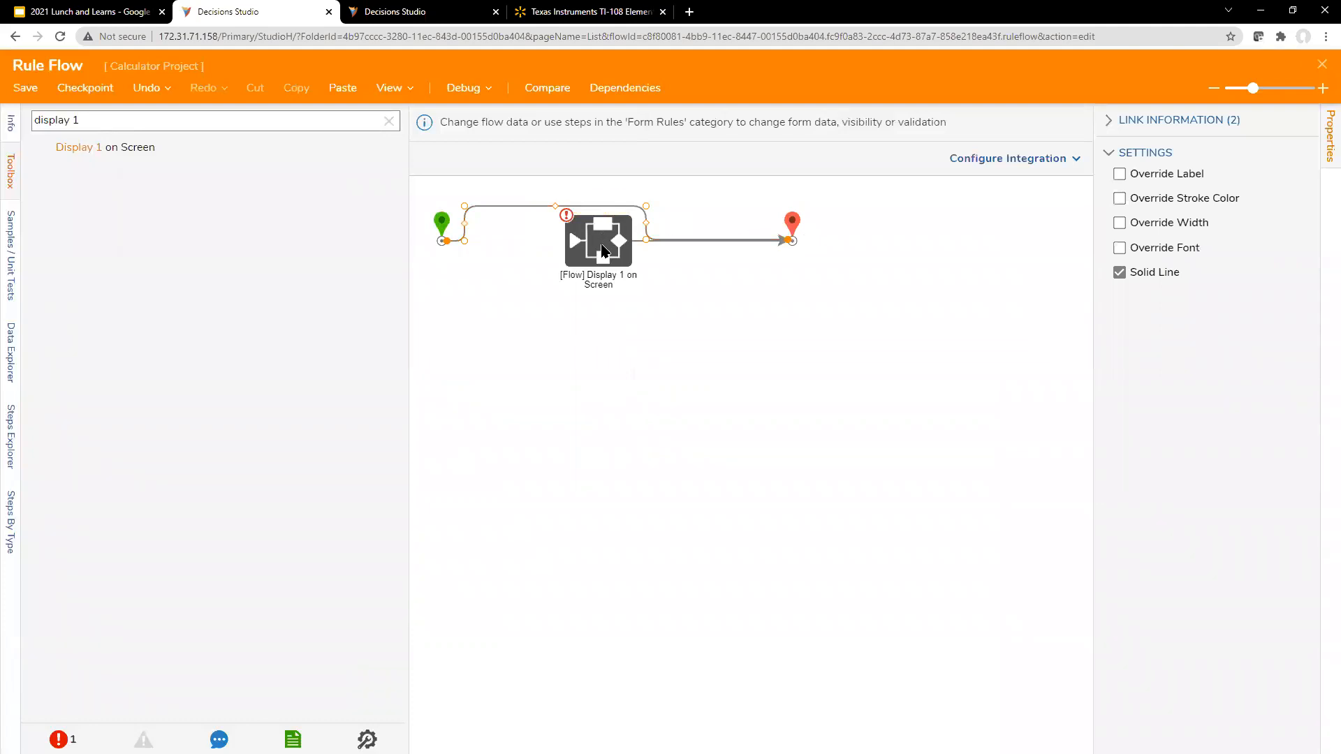
{"action": "left_click_drag", "start_coordinate": [603, 250], "coordinate": [594, 364]}
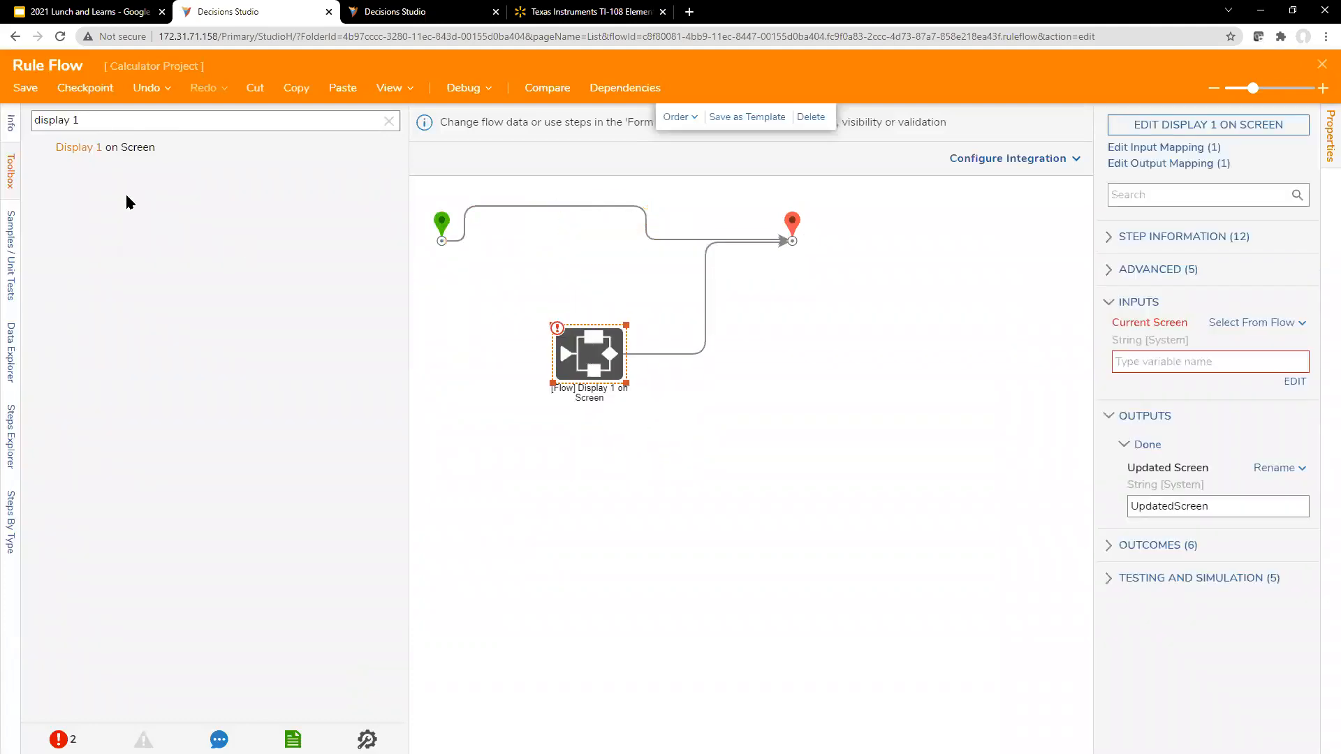
Step: Find the Set Control Value step among the form rules and insert it between the start and end steps
{"action": "left_click", "coordinate": [389, 121]}
{"action": "scroll", "coordinate": [88, 494], "scroll_direction": "down", "scroll_amount": 4}
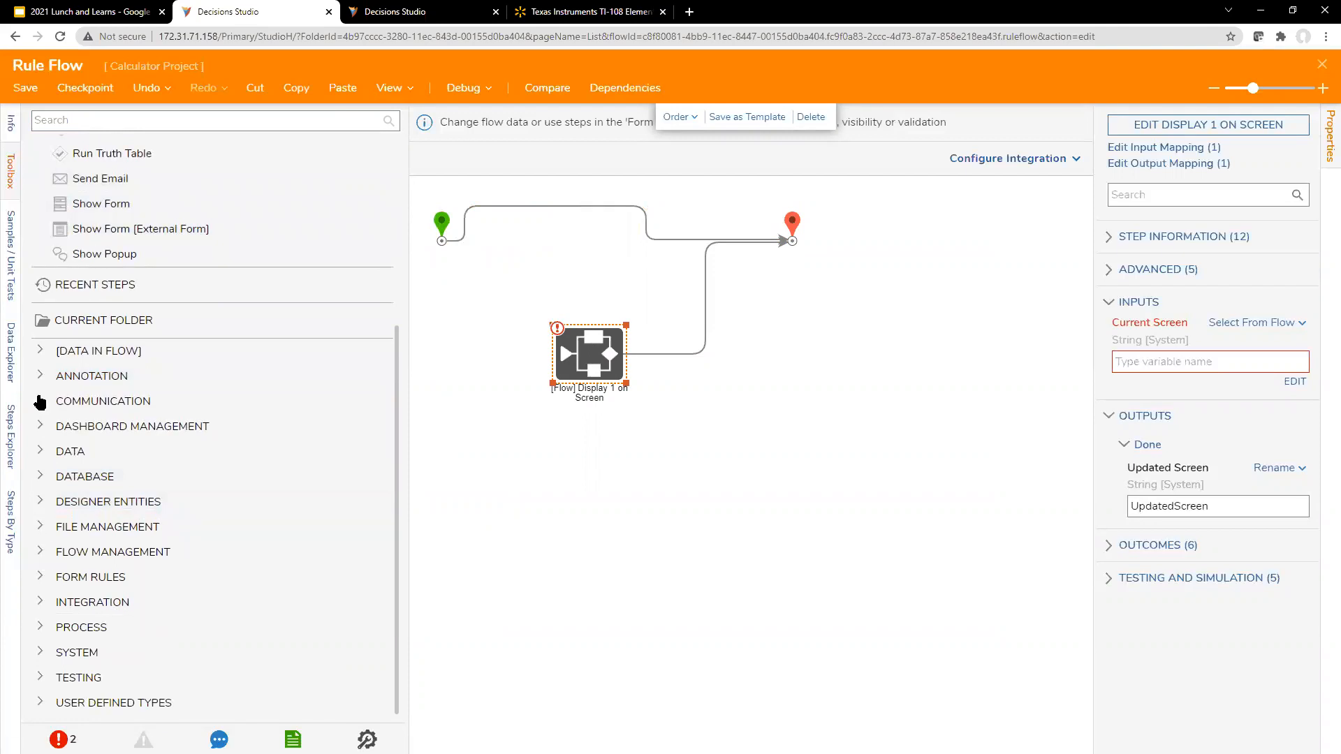
{"action": "left_click", "coordinate": [10, 170]}
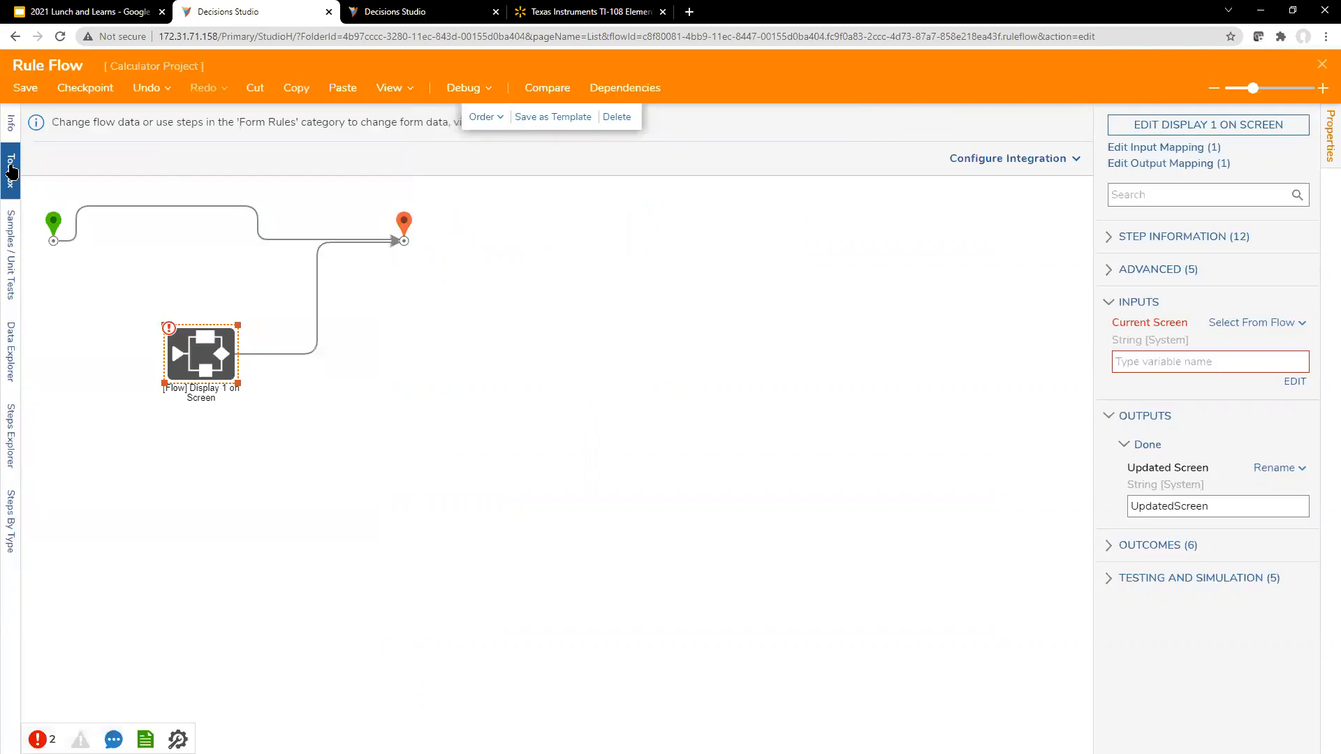
{"action": "left_click", "coordinate": [11, 170]}
{"action": "scroll", "coordinate": [103, 492], "scroll_direction": "up", "scroll_amount": 5}
{"action": "scroll", "coordinate": [70, 555], "scroll_direction": "down", "scroll_amount": 5}
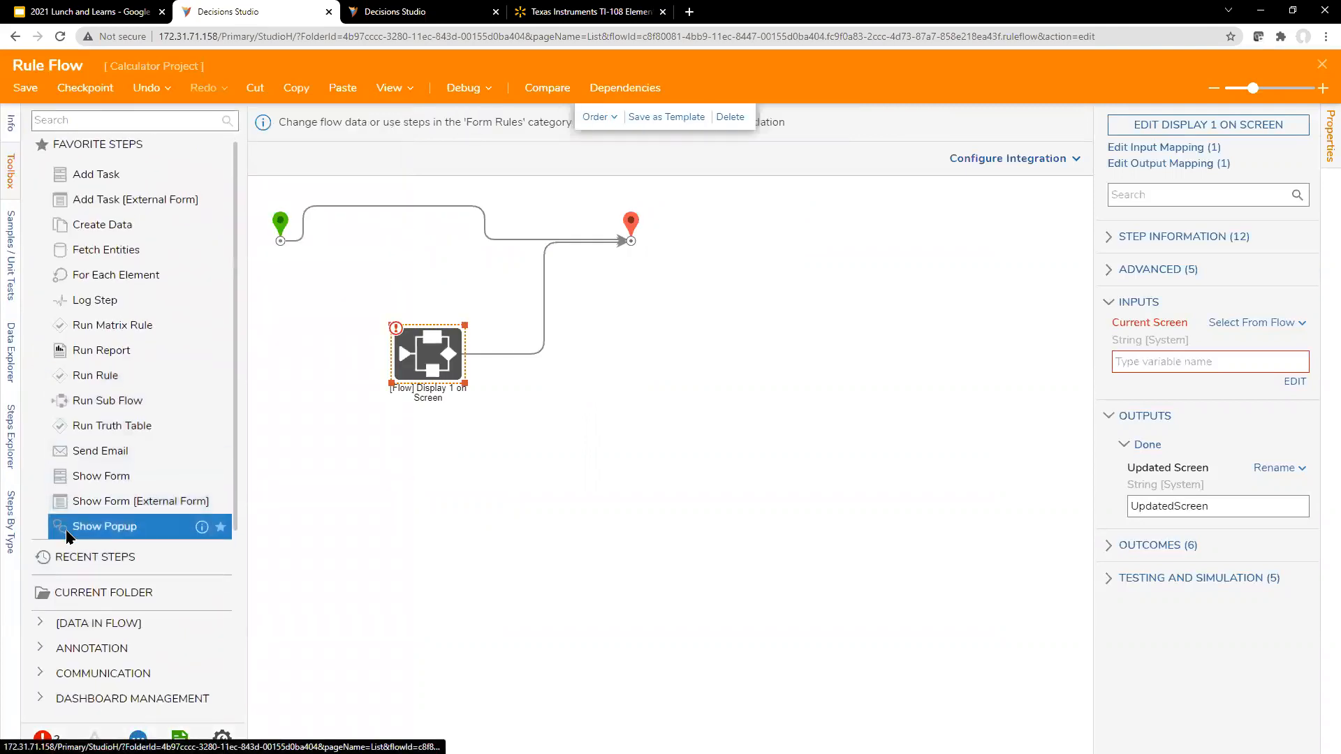
{"action": "left_click", "coordinate": [51, 579]}
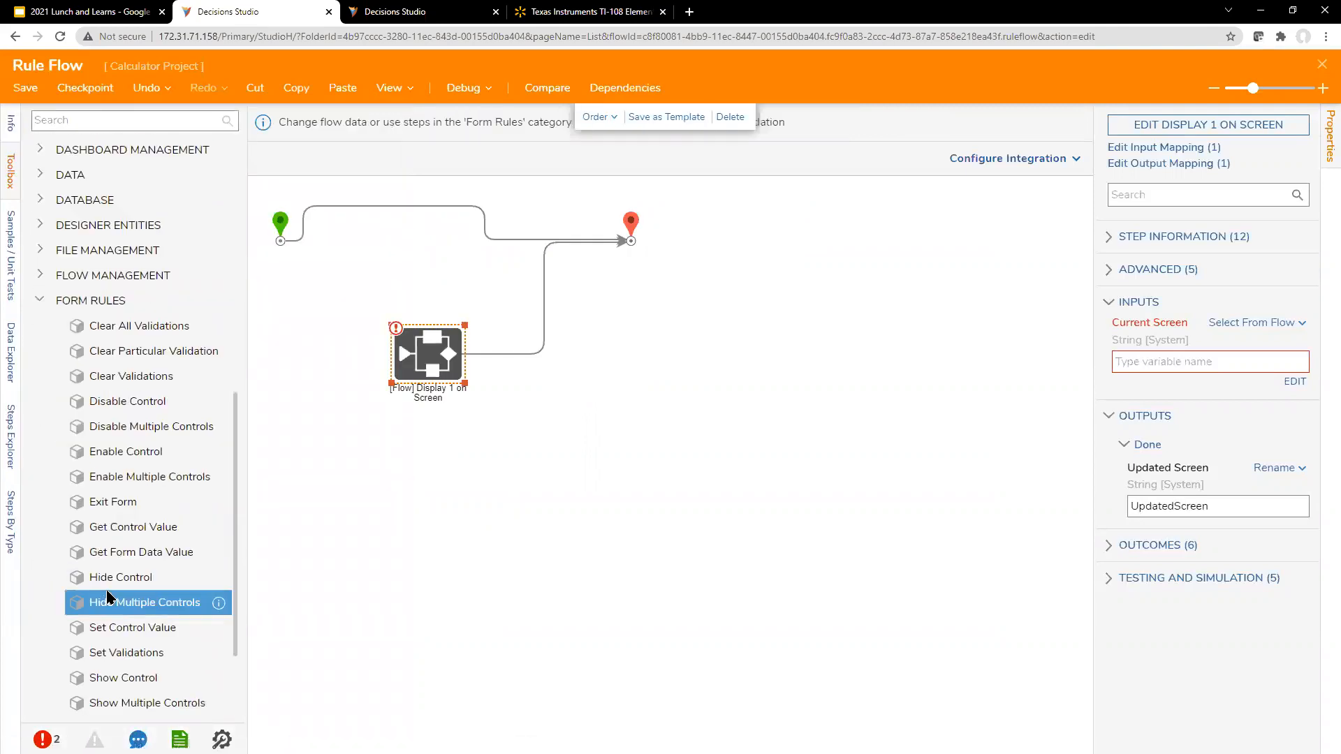
{"action": "scroll", "coordinate": [156, 503], "scroll_direction": "down", "scroll_amount": 2}
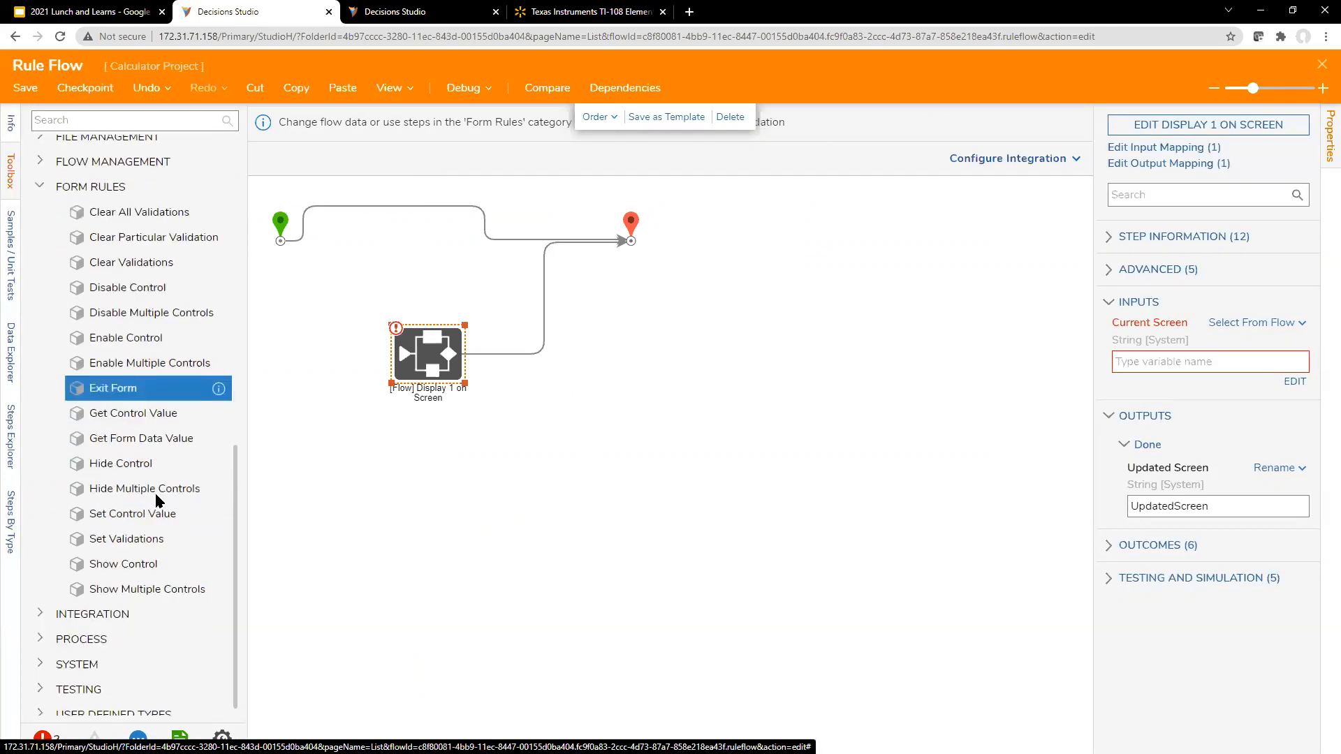
{"action": "left_click_drag", "start_coordinate": [143, 503], "coordinate": [517, 243]}
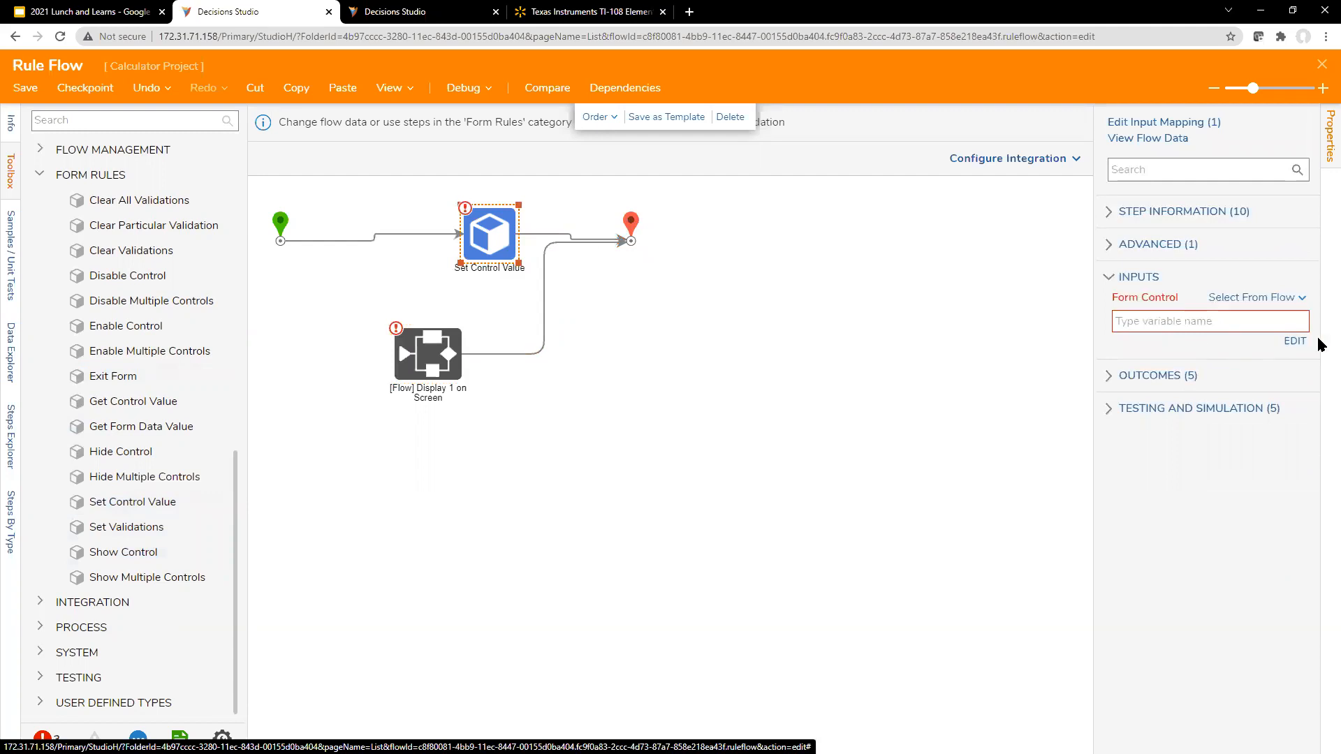
Step: Map the Form Control input of Set Control Value to FormData.CalculatorScreenTextBox
{"action": "left_click", "coordinate": [1296, 343]}
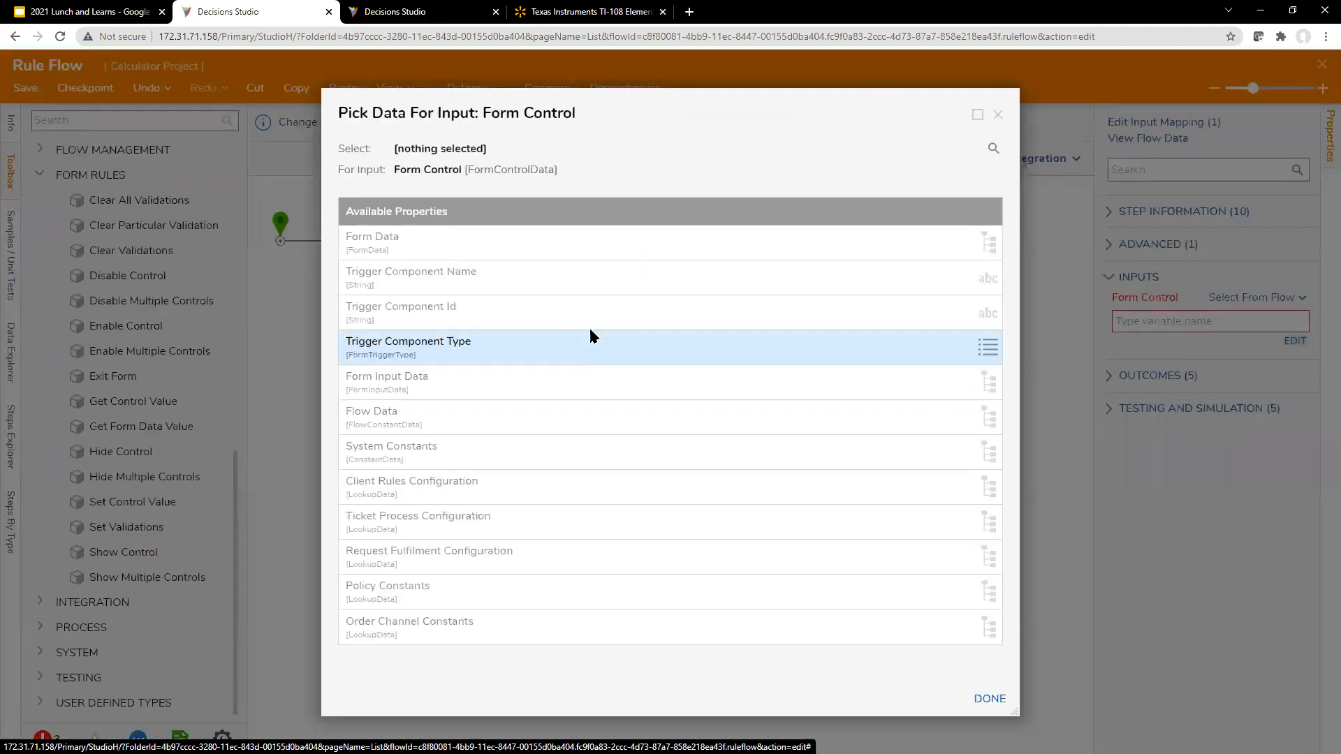
{"action": "left_click", "coordinate": [596, 255]}
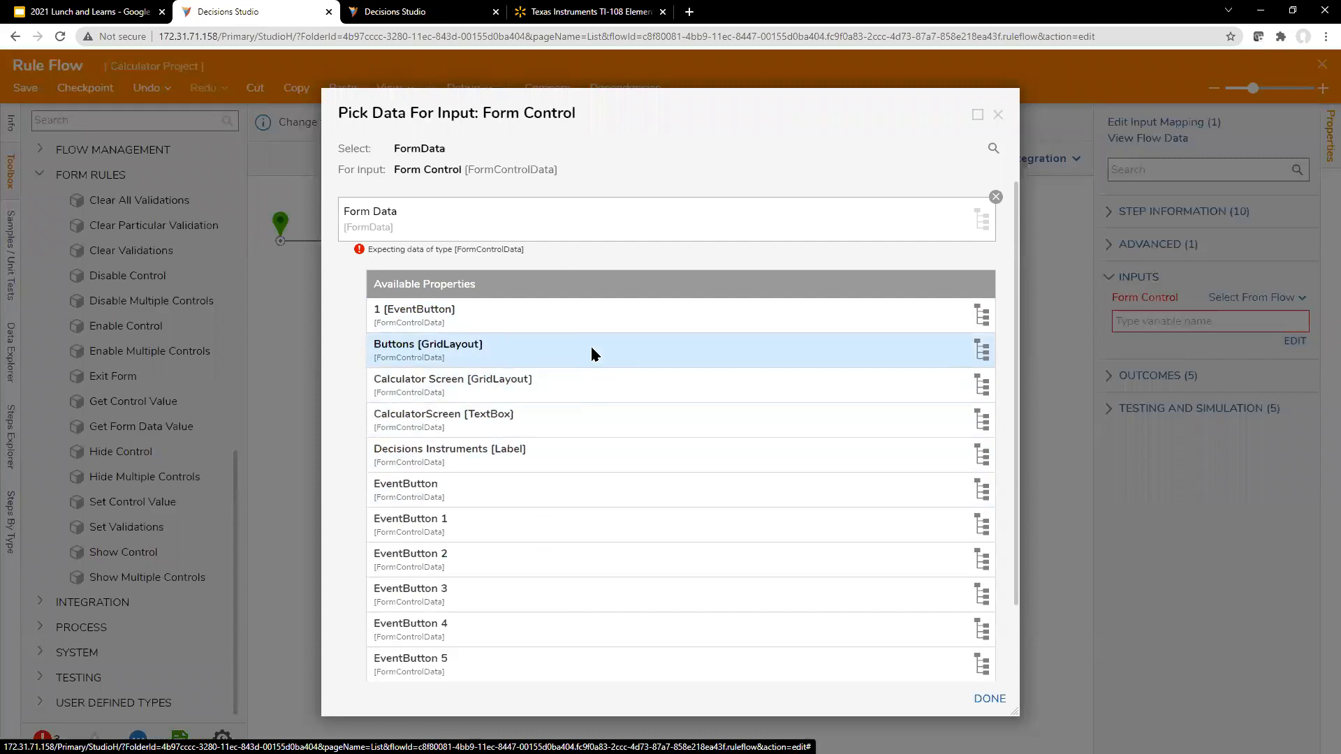
{"action": "left_click", "coordinate": [597, 418]}
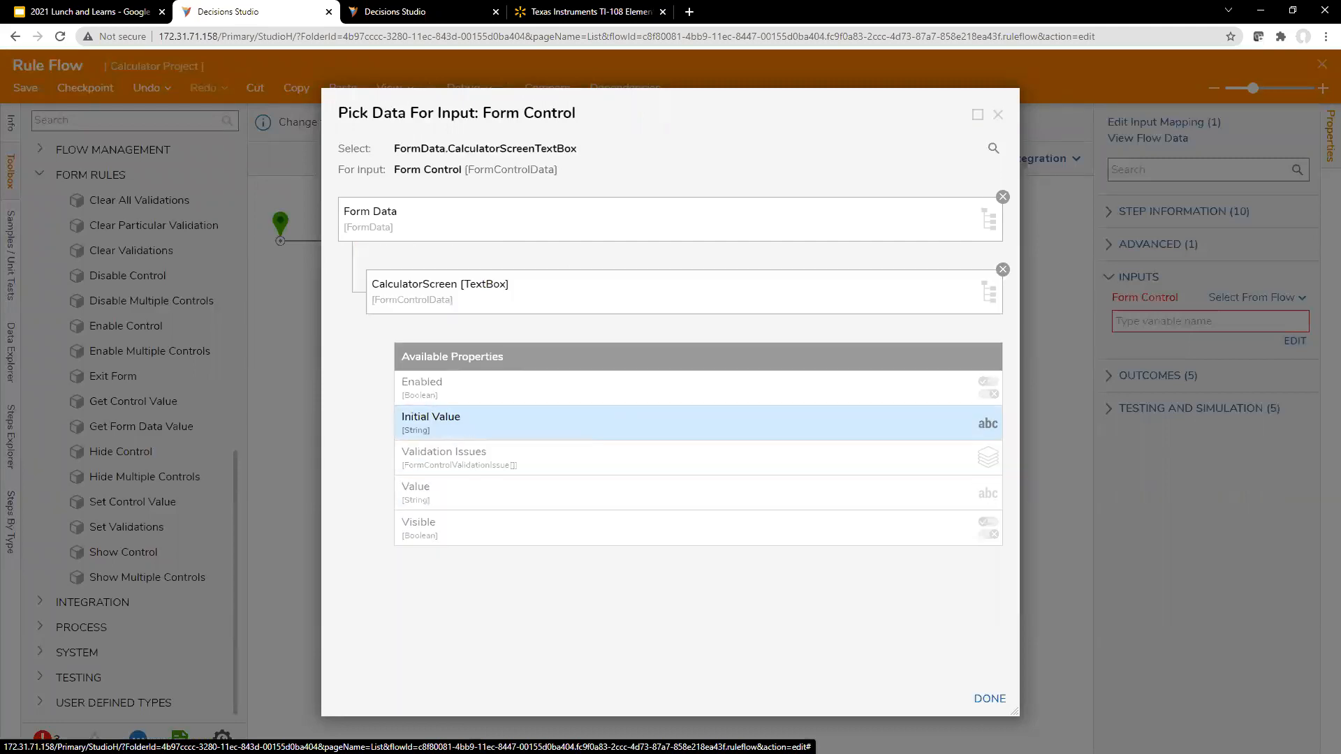
{"action": "left_click", "coordinate": [989, 698]}
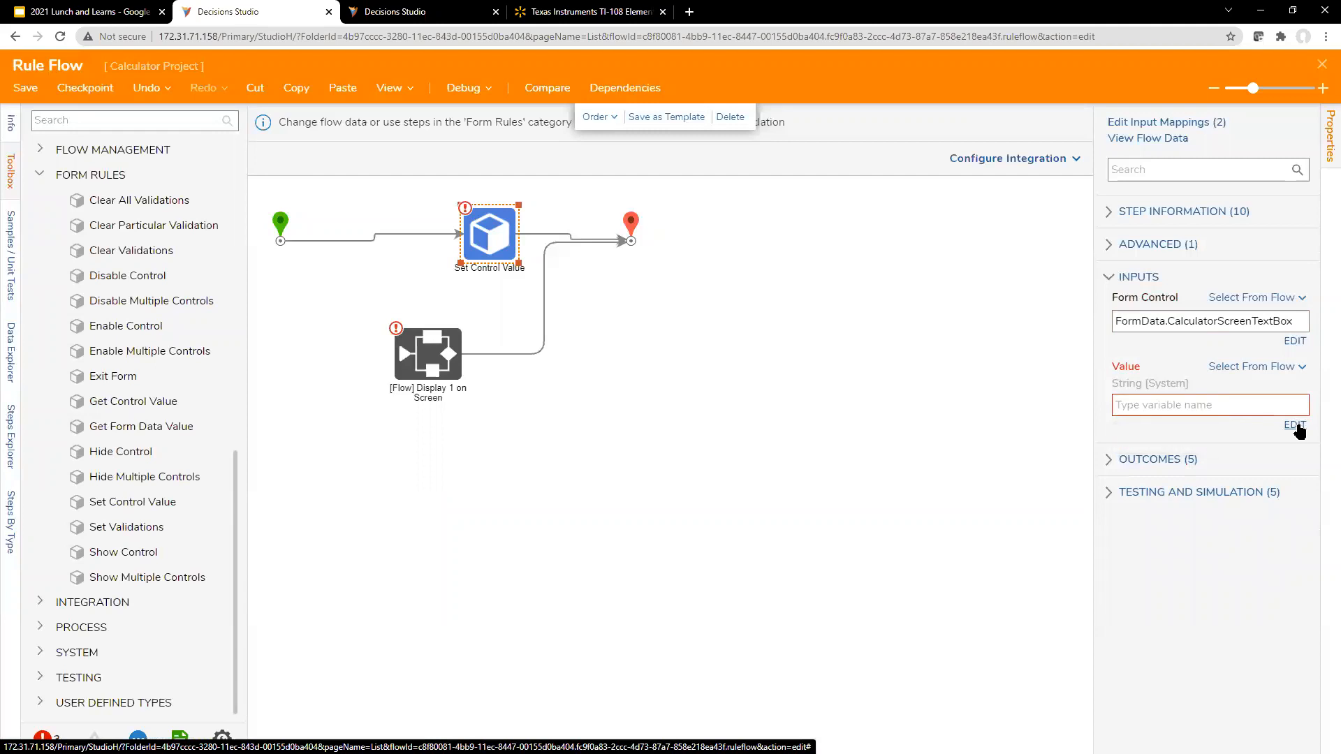
Step: Set the Value input of the Set Control Value step to the constant 1
{"action": "left_click", "coordinate": [1157, 409]}
{"action": "type", "text": "1"}
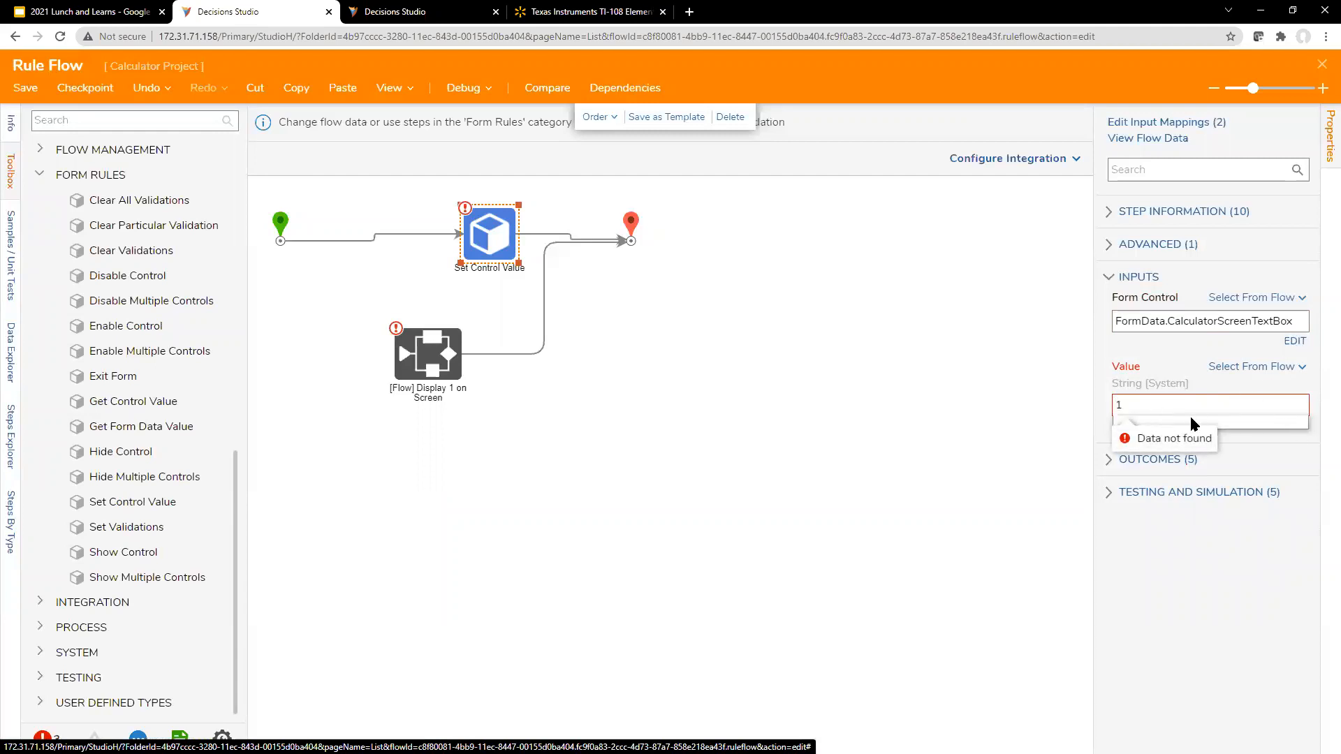
{"action": "left_click_drag", "start_coordinate": [1094, 371], "coordinate": [1041, 377]}
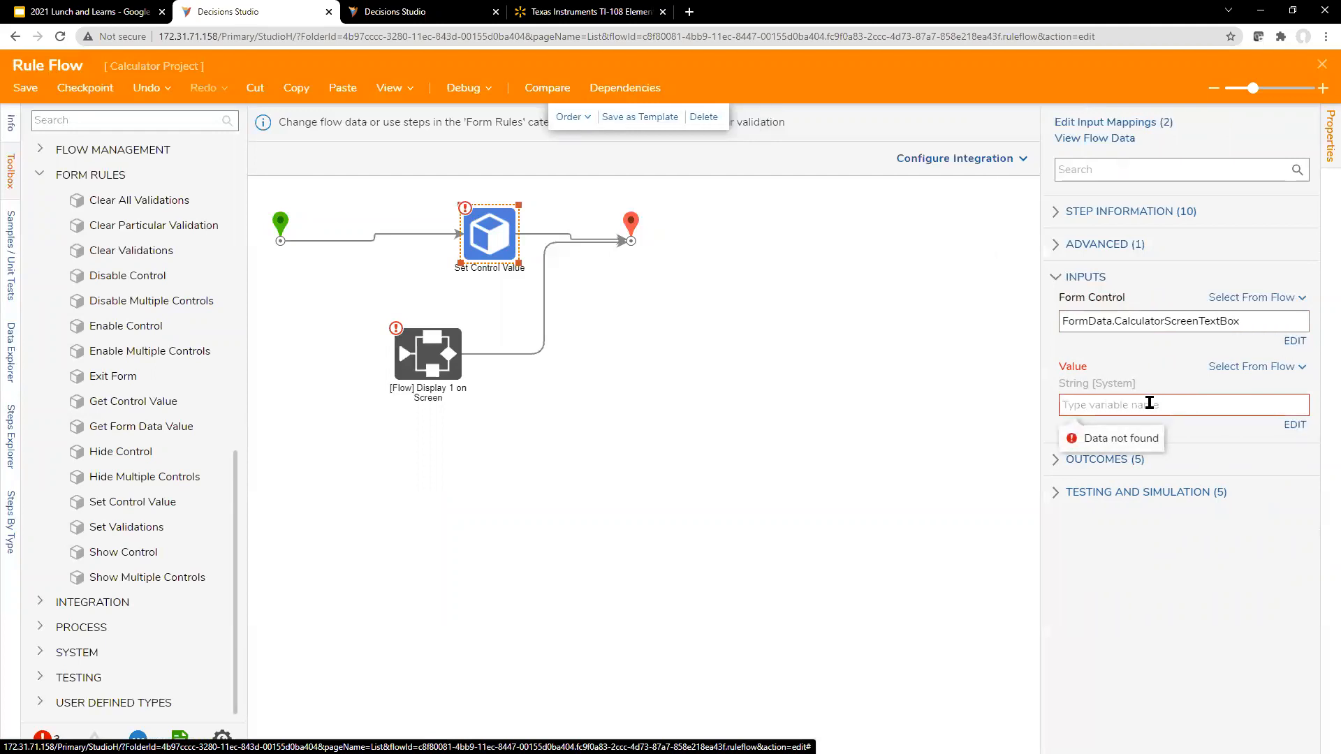
{"action": "left_click", "coordinate": [1257, 367]}
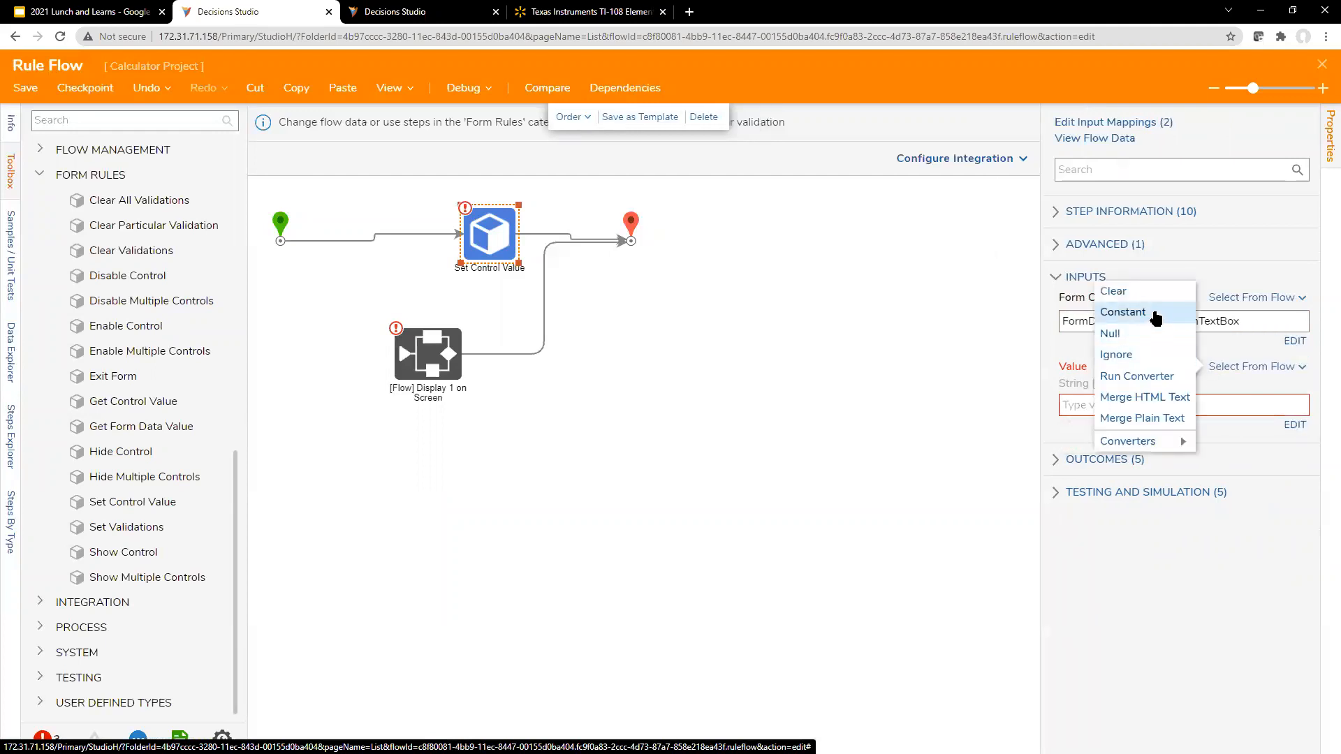
{"action": "left_click", "coordinate": [1118, 312]}
{"action": "left_click", "coordinate": [908, 385]}
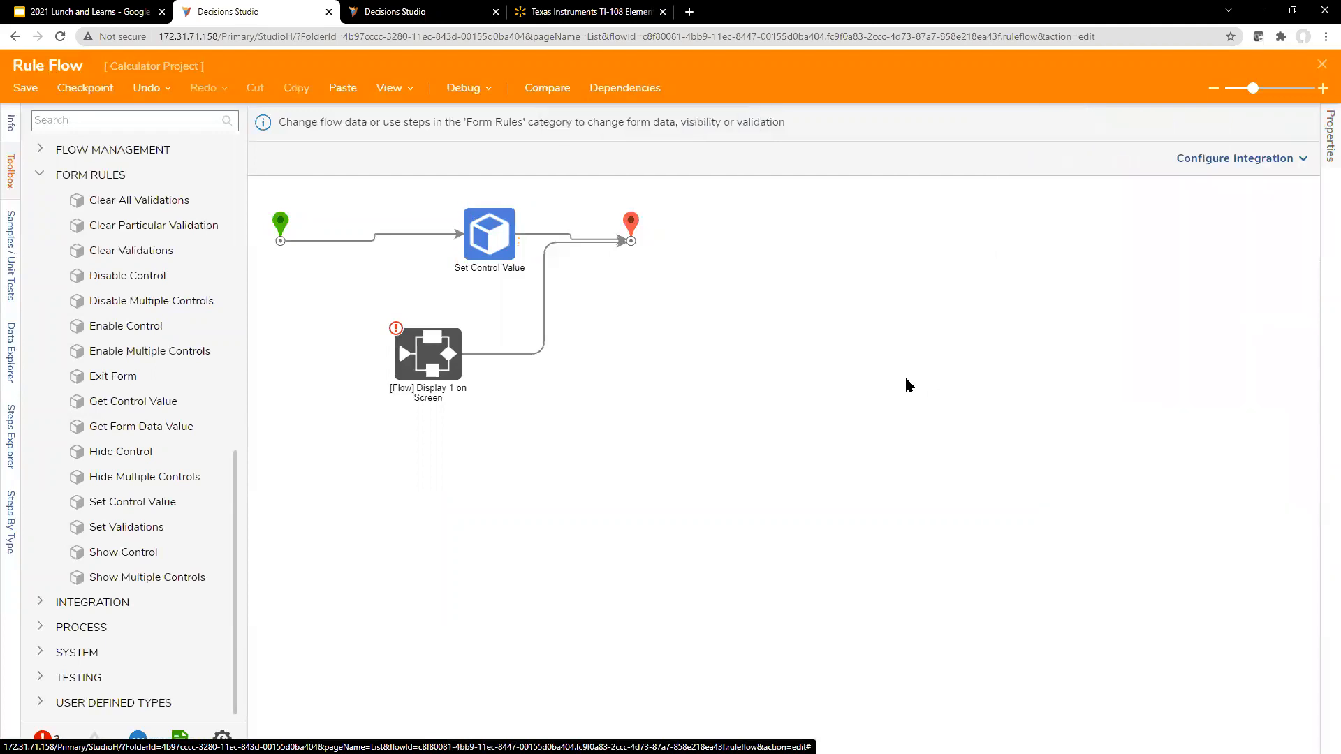
Step: Align the Set Control Value step with the start and end steps, and save and close the rule flow
{"action": "left_click", "coordinate": [498, 227]}
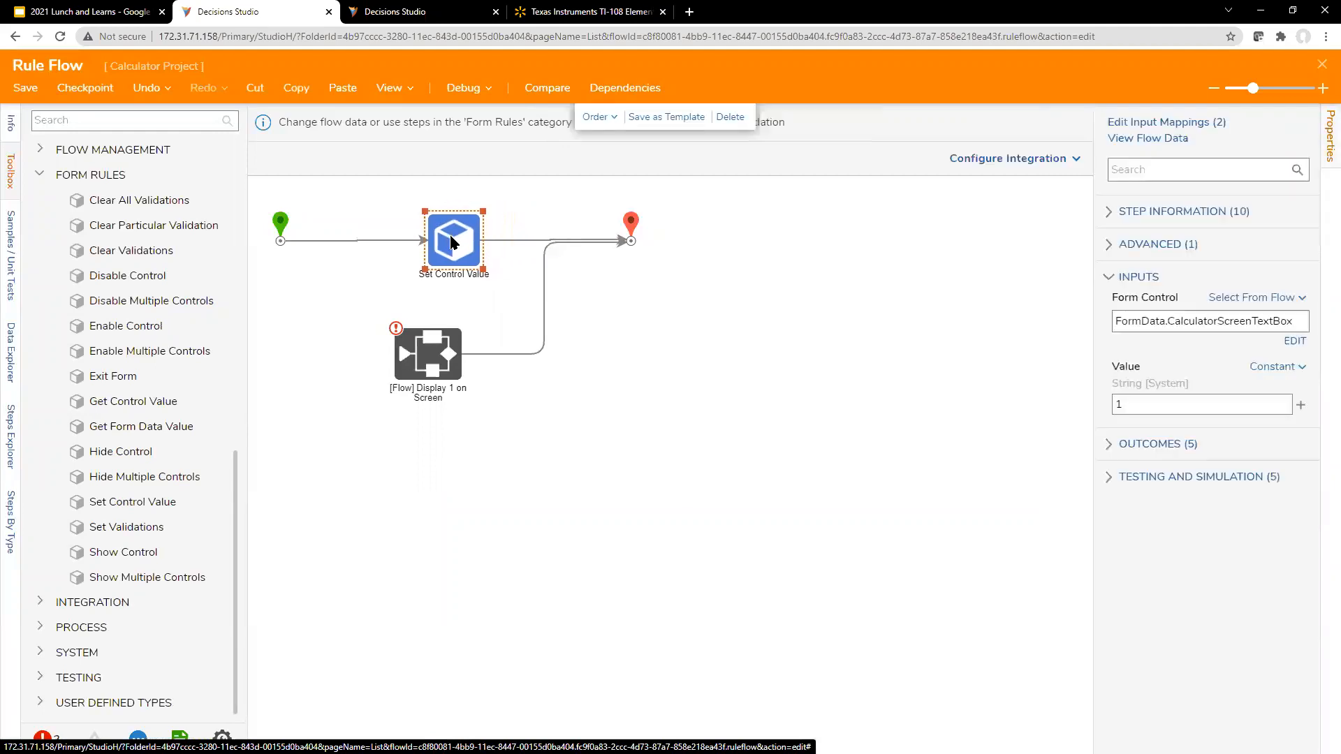
{"action": "left_click", "coordinate": [1318, 70]}
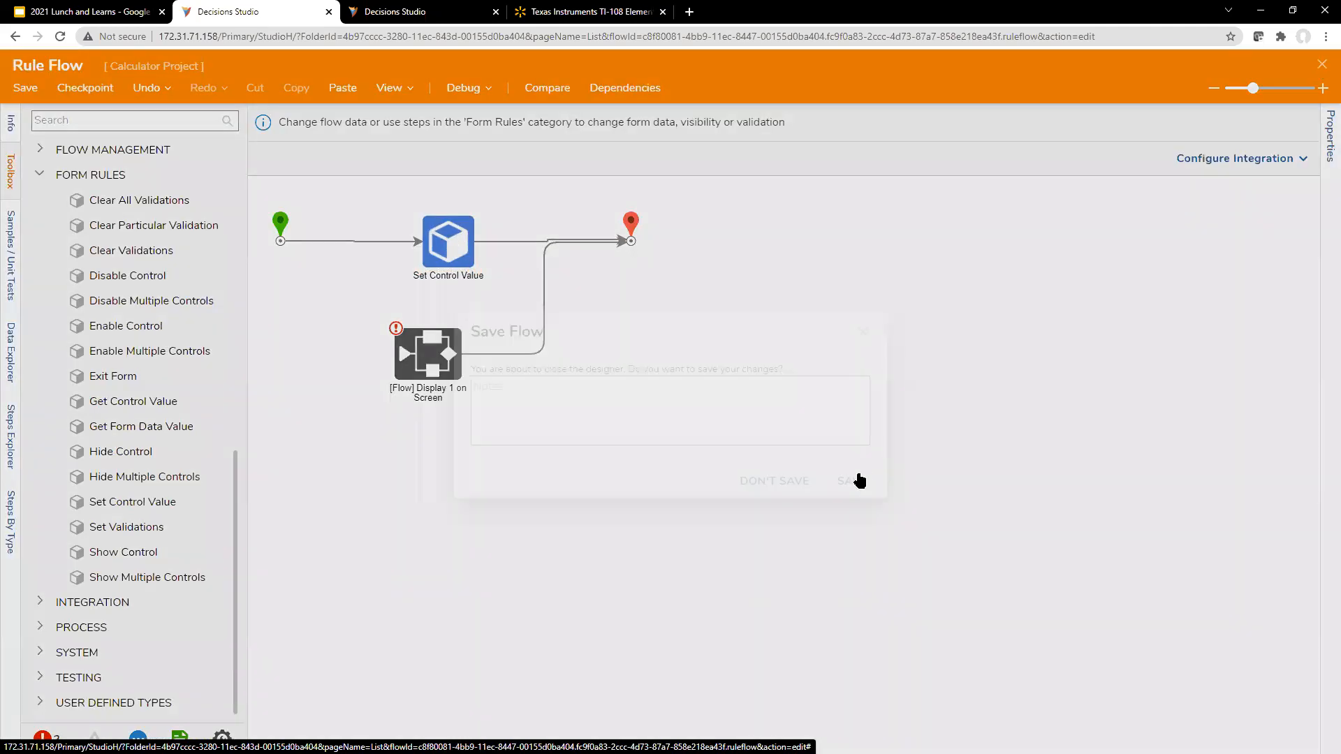
{"action": "left_click", "coordinate": [855, 478]}
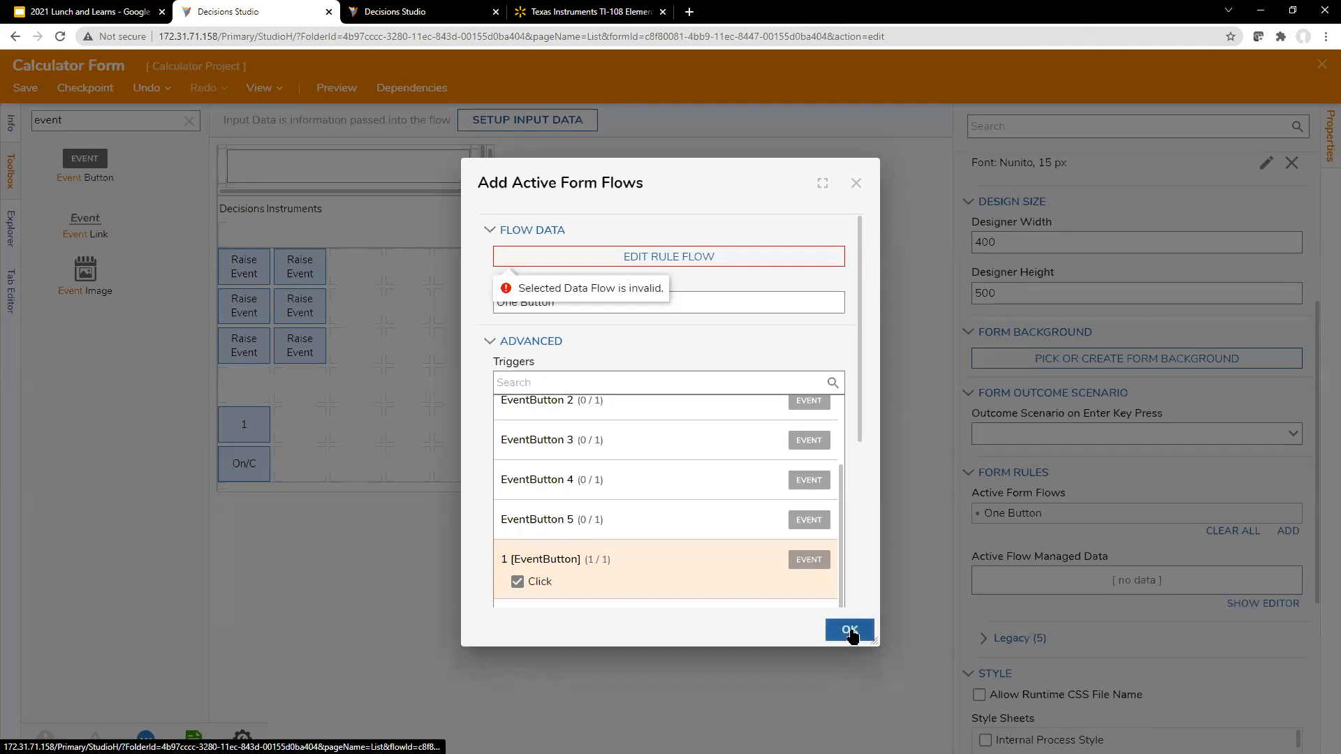
{"action": "left_click", "coordinate": [844, 631]}
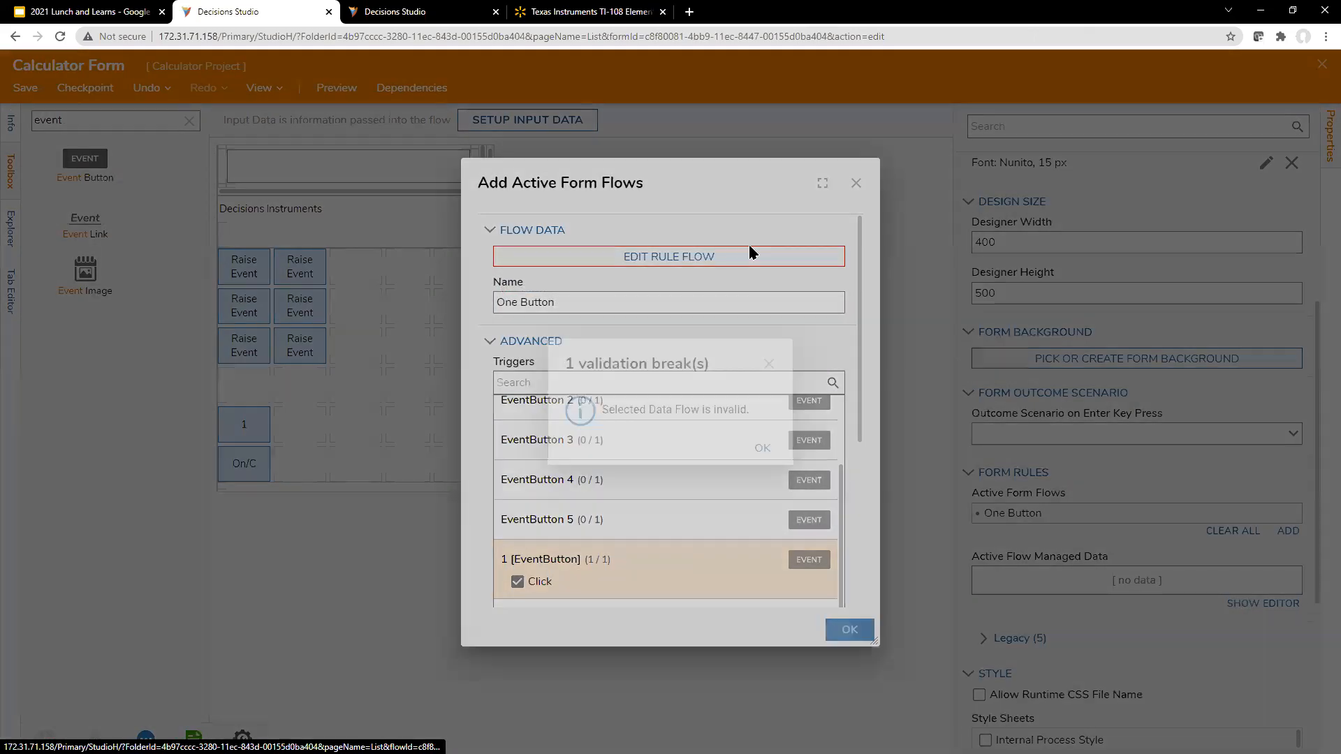
Step: Reopen the One Button rule flow, delete its Display 1 on Screen step, and save and close the flow
{"action": "left_click", "coordinate": [749, 247]}
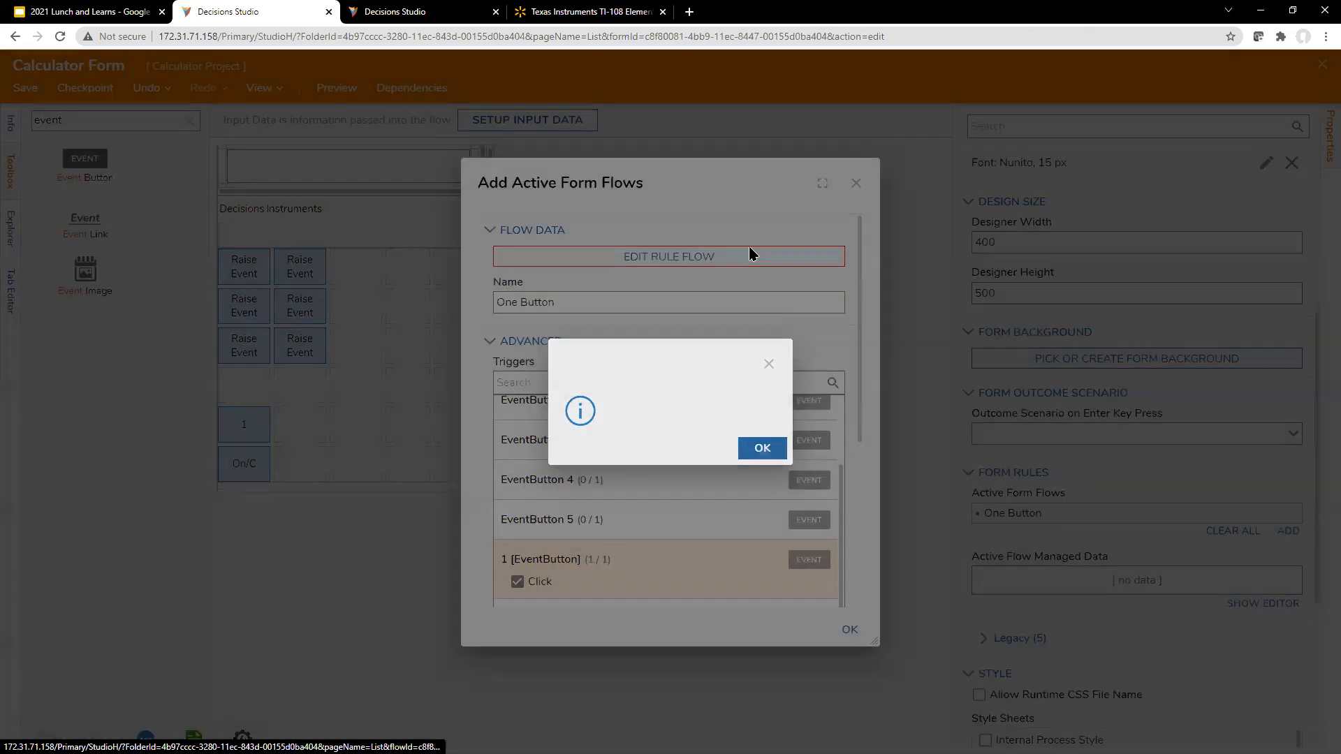
{"action": "left_click", "coordinate": [455, 344]}
{"action": "key", "text": "Delete"}
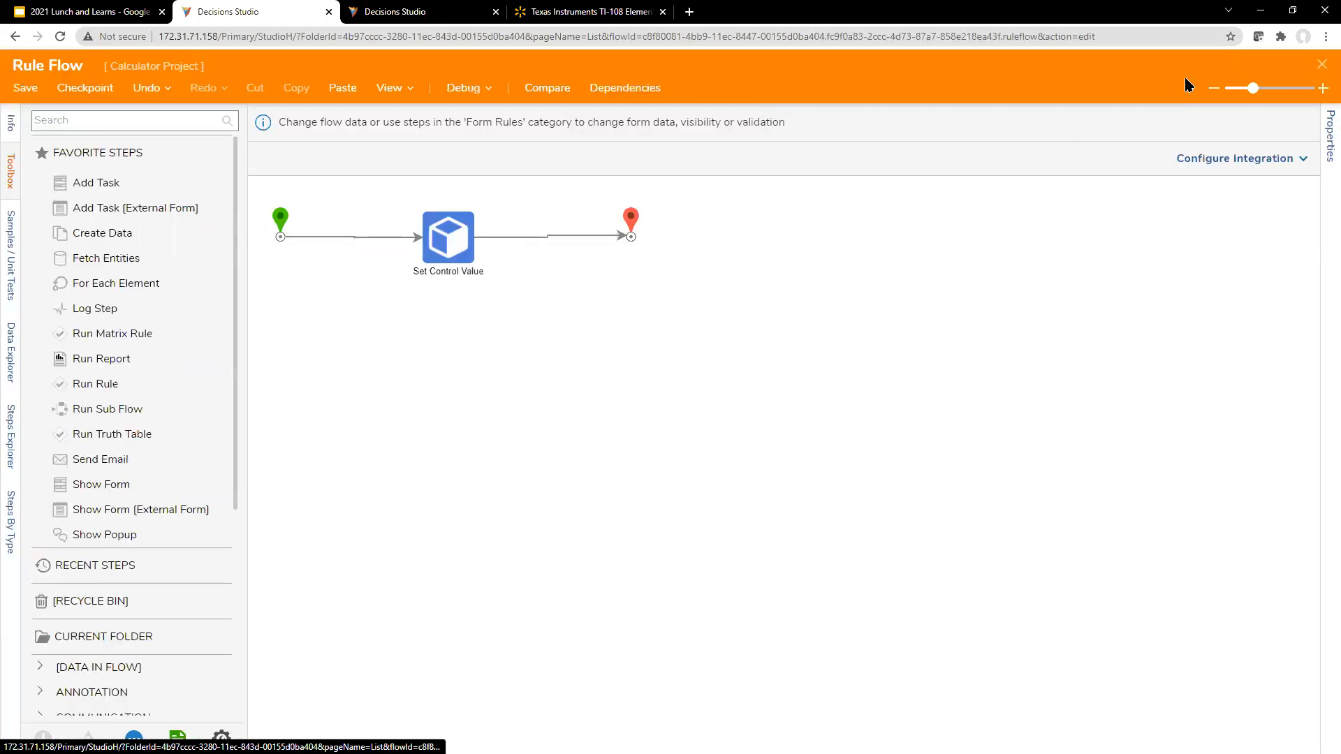
{"action": "left_click", "coordinate": [1321, 64]}
{"action": "left_click", "coordinate": [854, 479]}
Step: Review and accept the One Button active form flow settings, and save and close the Calculator Form
{"action": "scroll", "coordinate": [762, 531], "scroll_direction": "down", "scroll_amount": 5}
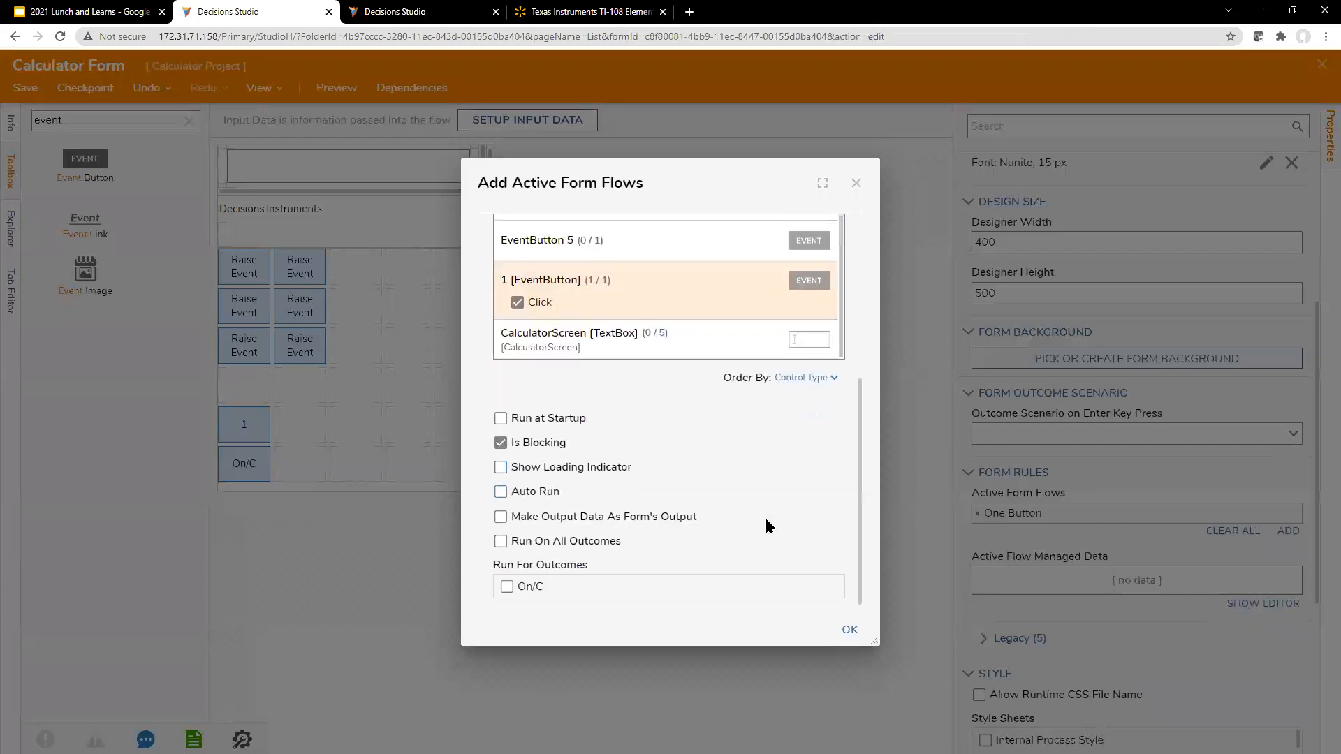
{"action": "scroll", "coordinate": [802, 501], "scroll_direction": "up", "scroll_amount": 5}
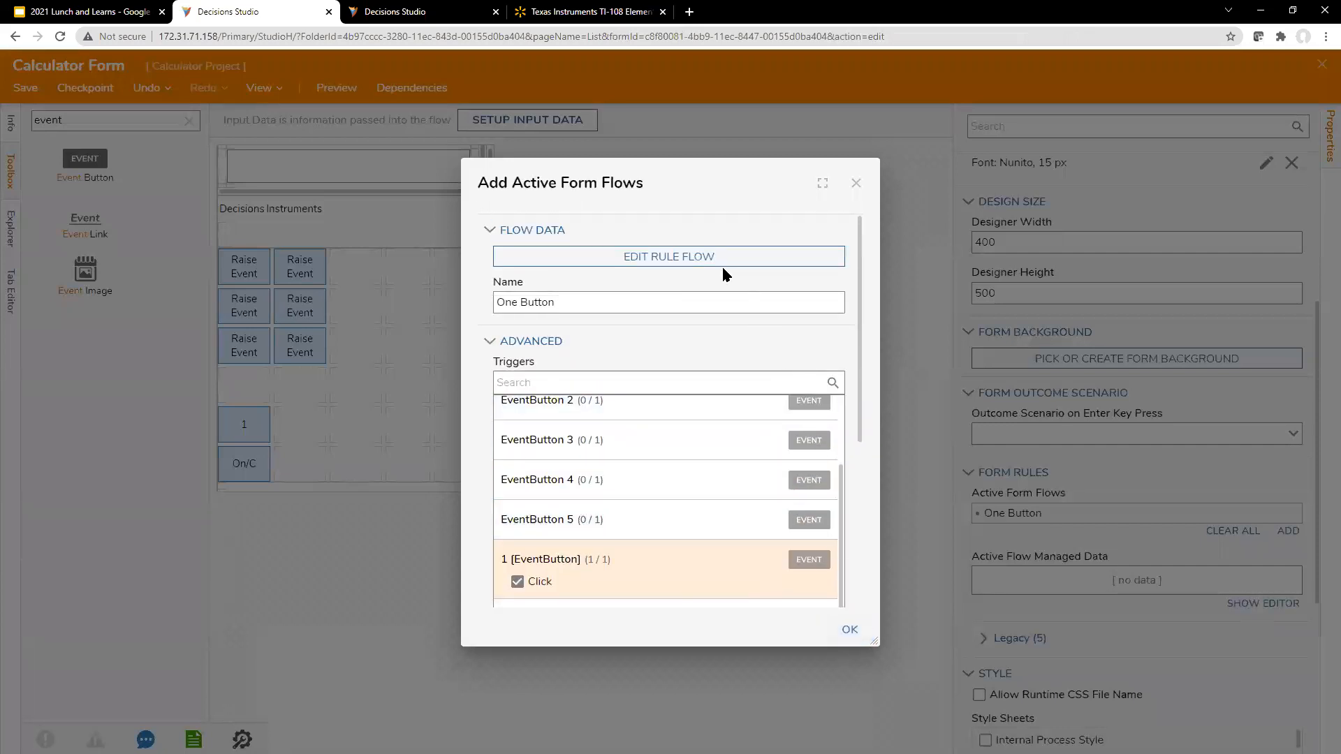
{"action": "left_click_drag", "start_coordinate": [697, 186], "coordinate": [778, 186]}
{"action": "left_click", "coordinate": [908, 625]}
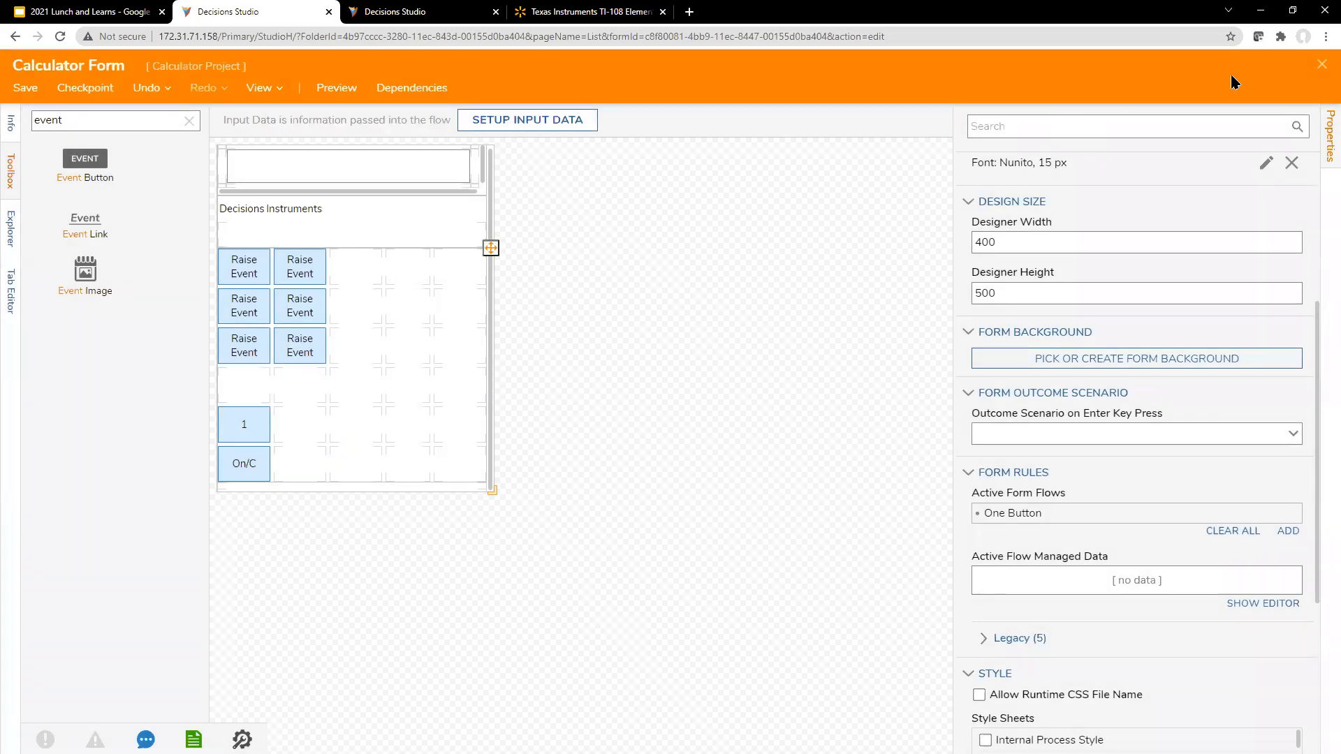
{"action": "left_click", "coordinate": [1322, 64]}
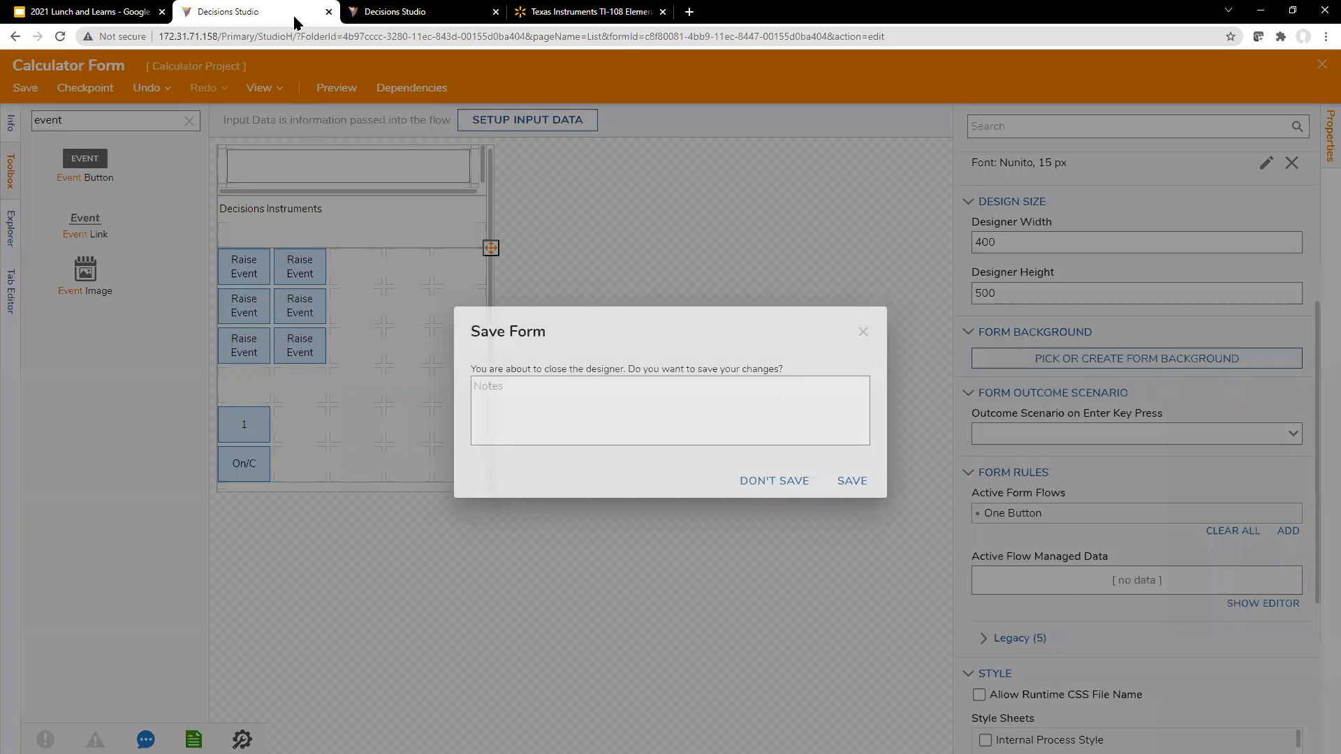
{"action": "left_click", "coordinate": [853, 481]}
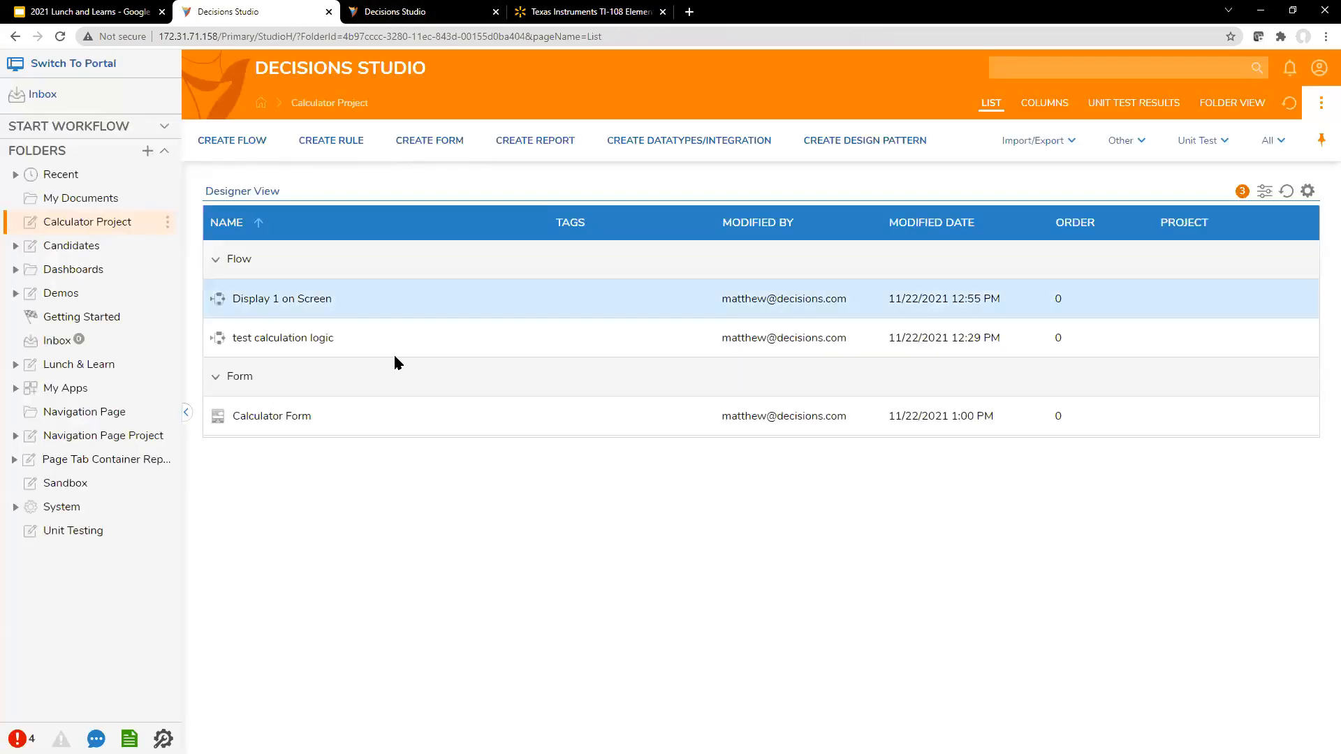
Step: Create a new default flow named Run Calculator Form in the Calculator Project
{"action": "left_click", "coordinate": [231, 141]}
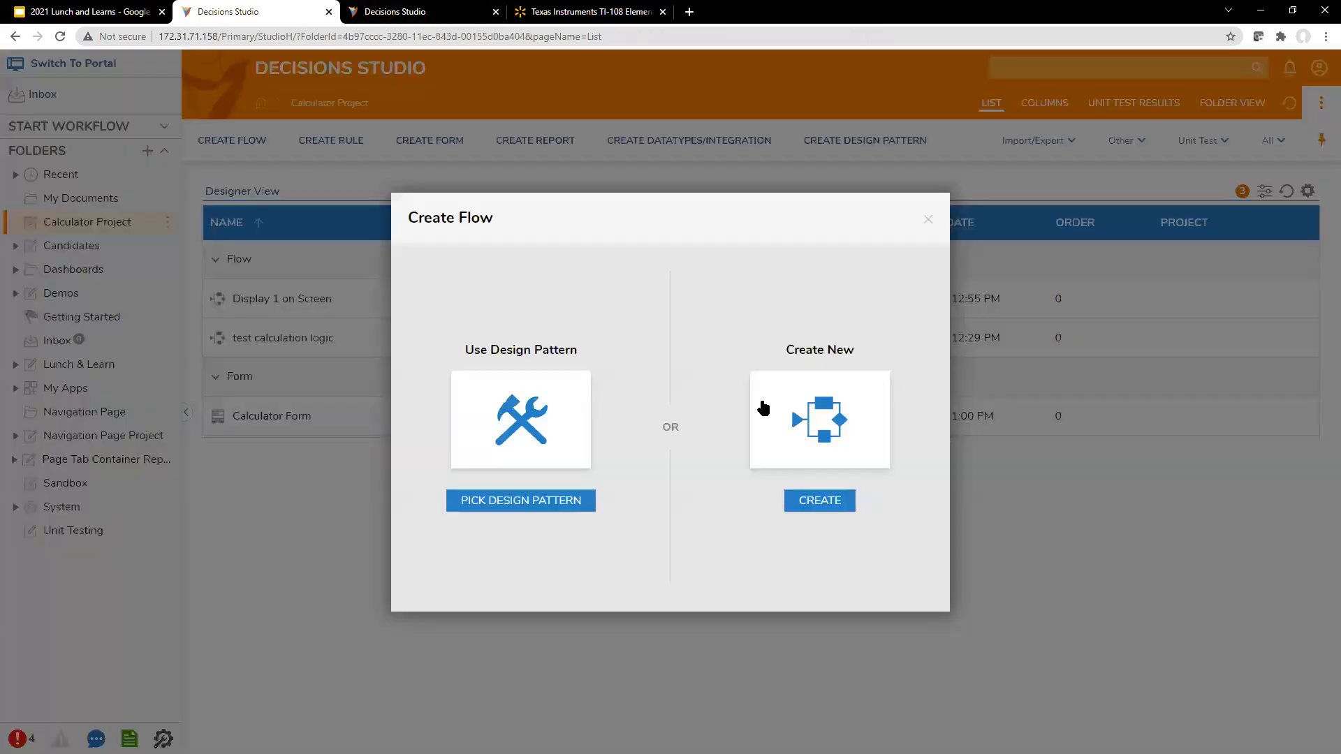
{"action": "left_click", "coordinate": [768, 410]}
{"action": "left_click", "coordinate": [573, 346]}
{"action": "type", "text": "Run Calculator Form"}
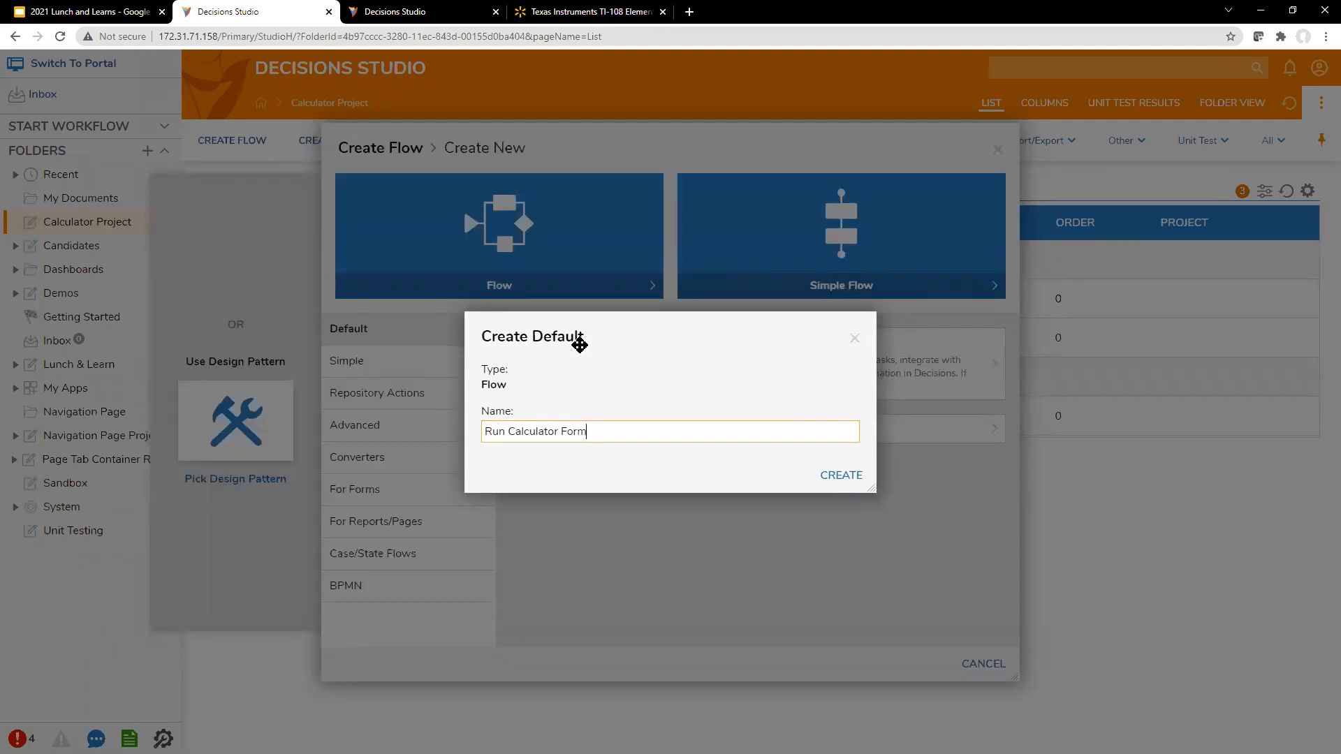
{"action": "left_click", "coordinate": [845, 474]}
{"action": "left_click", "coordinate": [448, 21]}
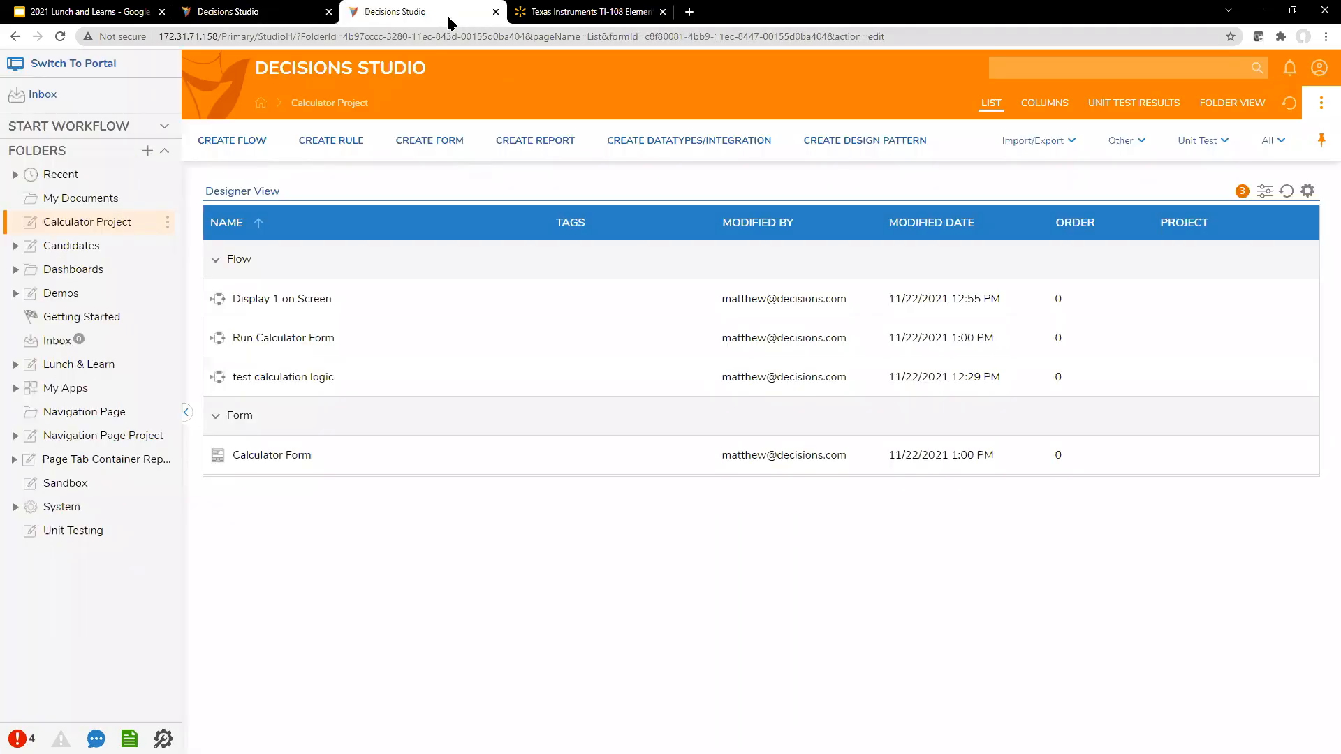
{"action": "left_click", "coordinate": [300, 14]}
Step: Find the Calculator Form, add it to the flow, and connect it between the start and end steps
{"action": "left_click", "coordinate": [108, 120]}
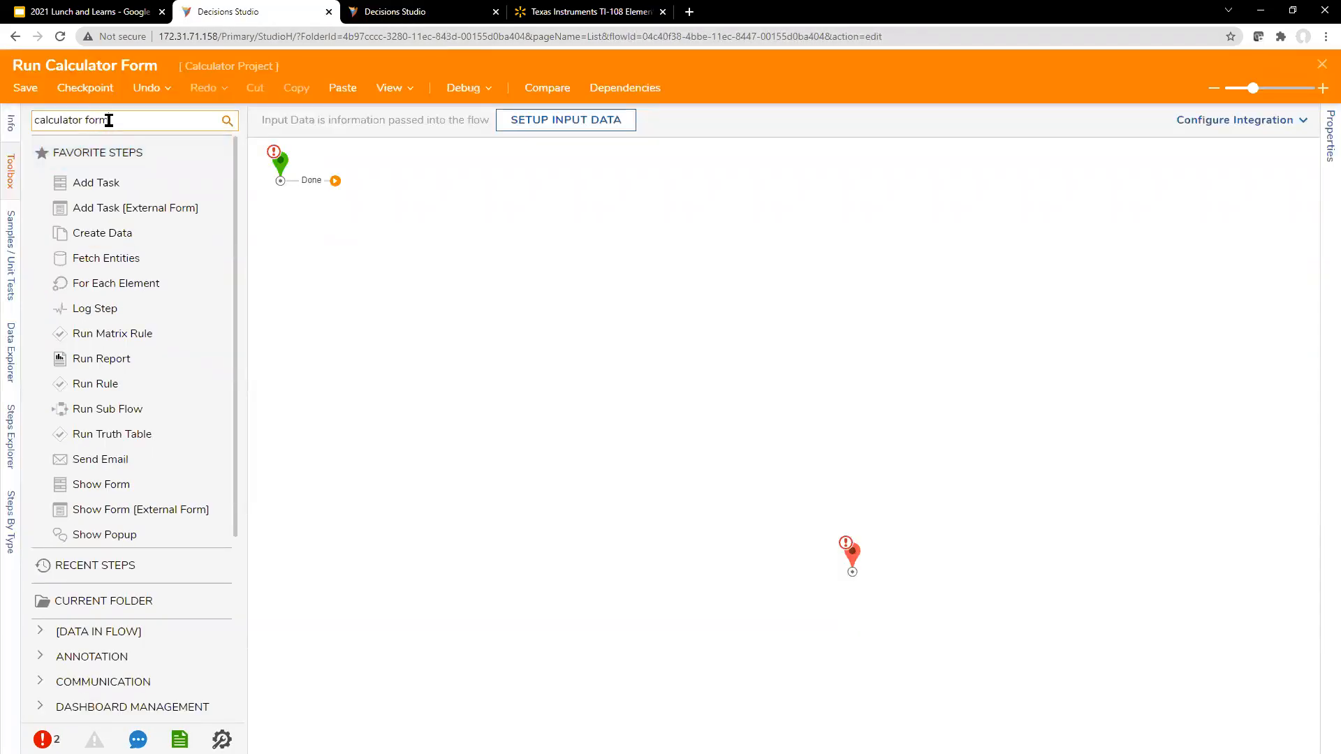
{"action": "left_click_drag", "start_coordinate": [129, 159], "coordinate": [458, 204]}
{"action": "left_click_drag", "start_coordinate": [335, 180], "coordinate": [454, 213]}
{"action": "left_click_drag", "start_coordinate": [541, 207], "coordinate": [719, 195]}
Step: Set the Calculator Screen input mapping of the Calculator Form step to Ignore
{"action": "left_click", "coordinate": [462, 200]}
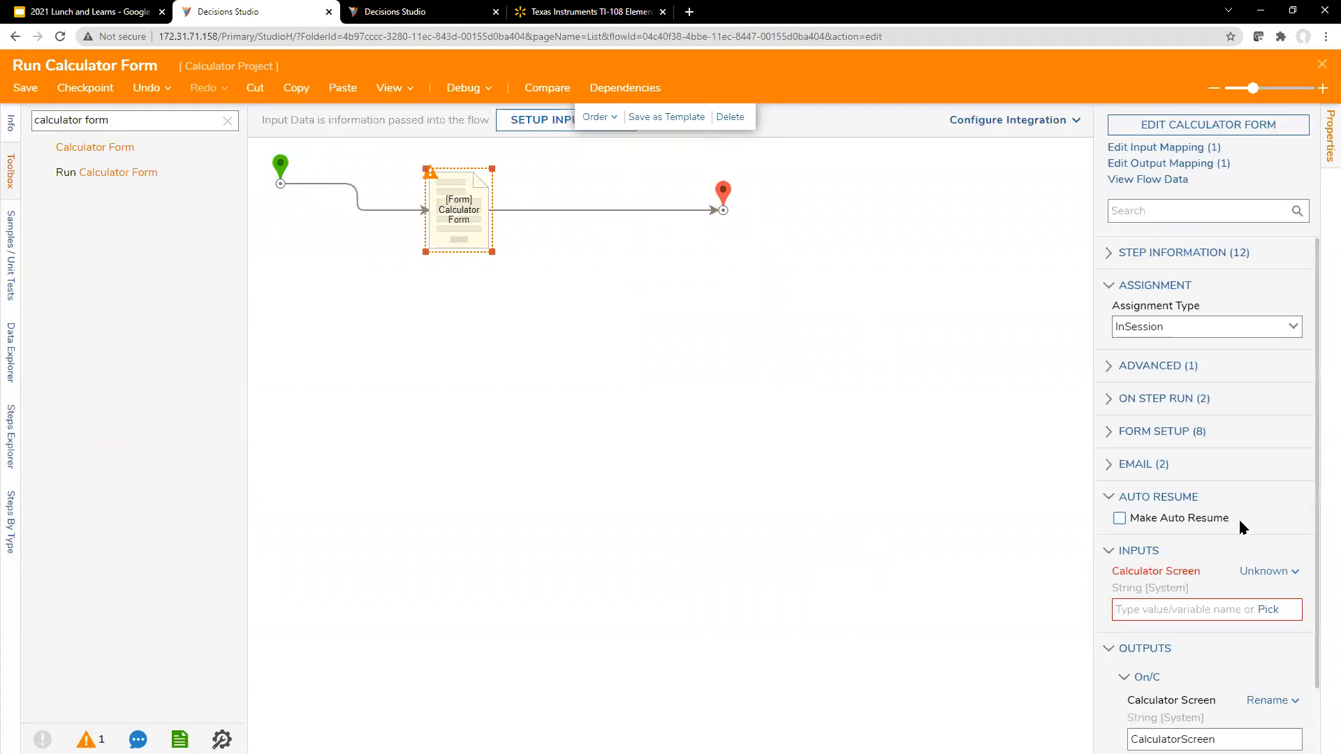
{"action": "scroll", "coordinate": [1242, 518], "scroll_direction": "down", "scroll_amount": 1}
{"action": "left_click", "coordinate": [1266, 497]}
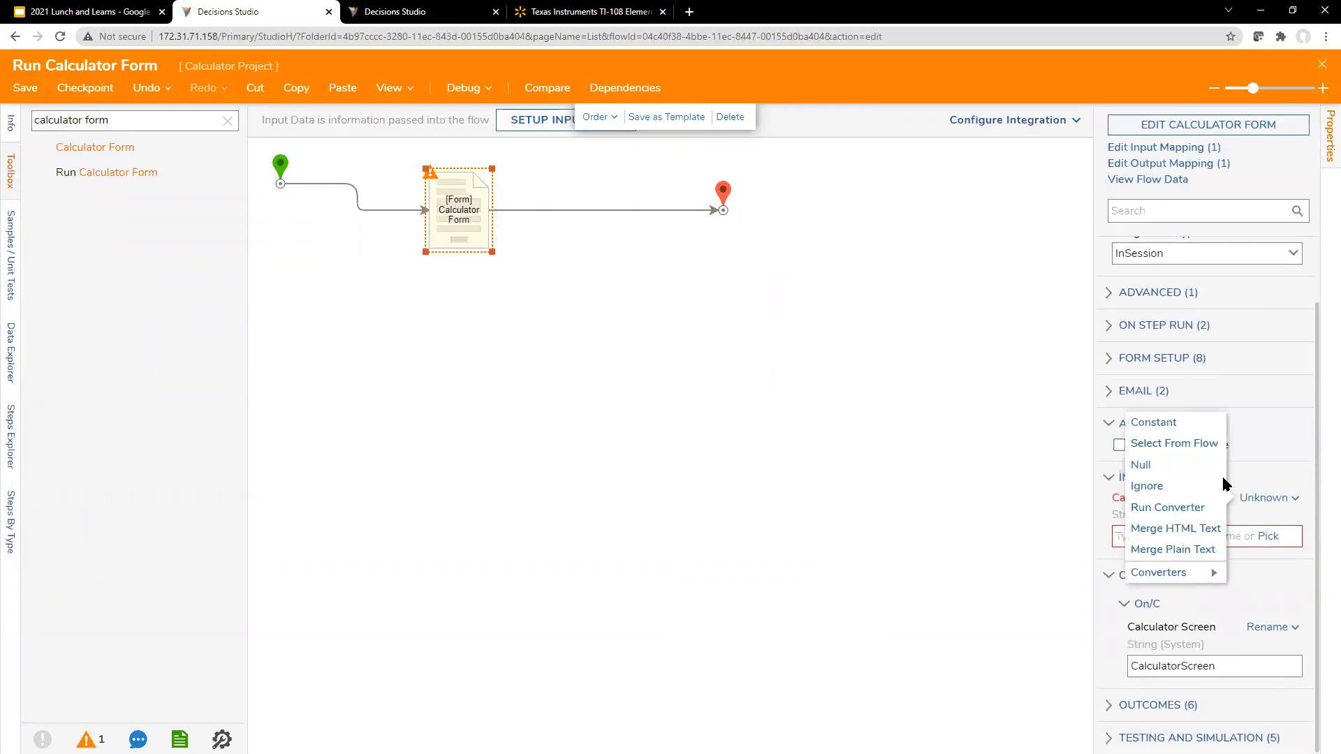
{"action": "left_click", "coordinate": [1173, 485]}
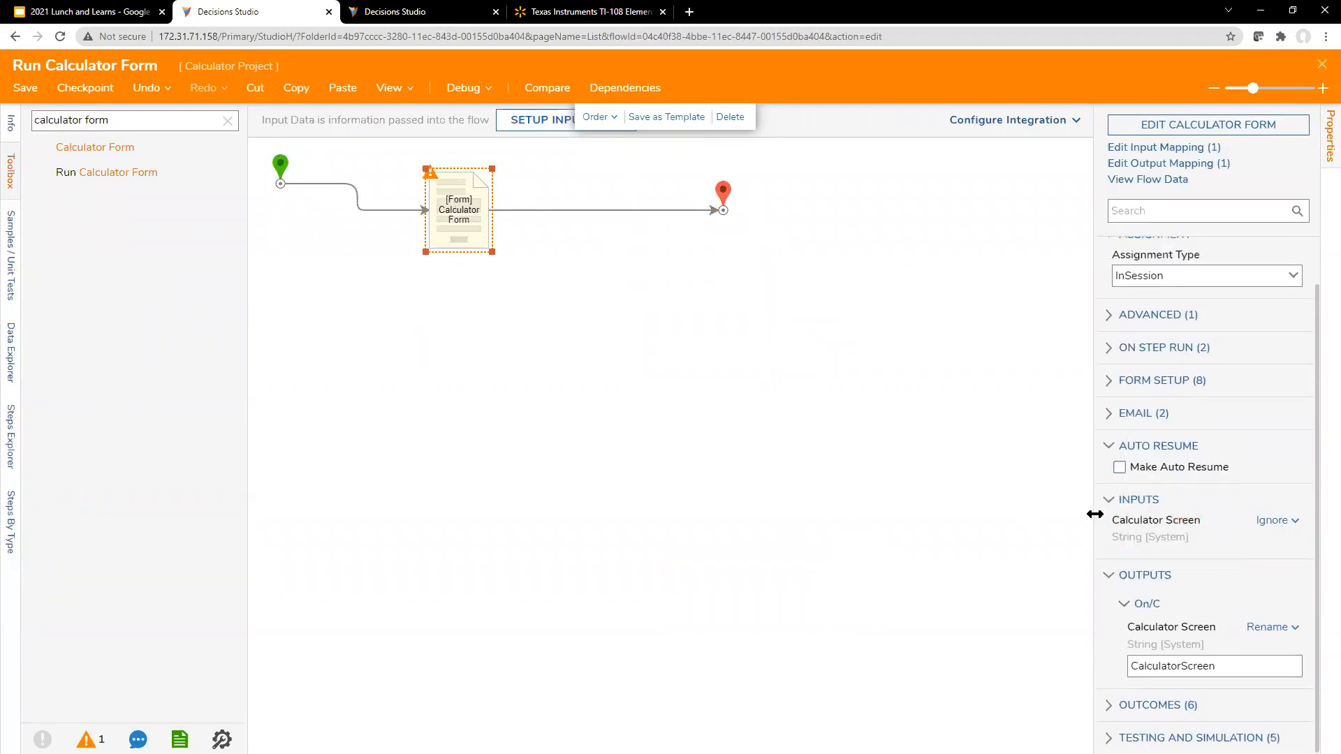
{"action": "left_click", "coordinate": [655, 295]}
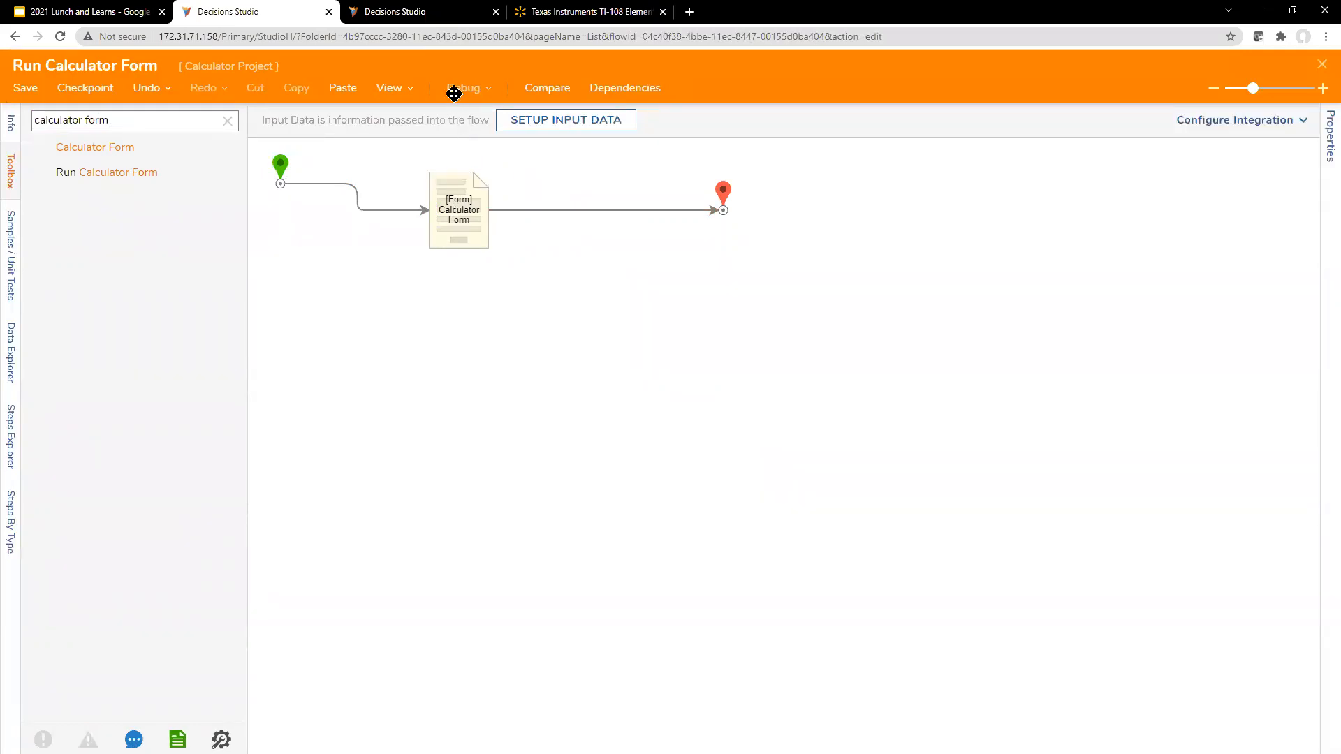
Step: Run the flow in the debugger, test the form's 1 button twice, check the calculator screen, and close the form
{"action": "left_click", "coordinate": [459, 90]}
{"action": "left_click", "coordinate": [643, 317]}
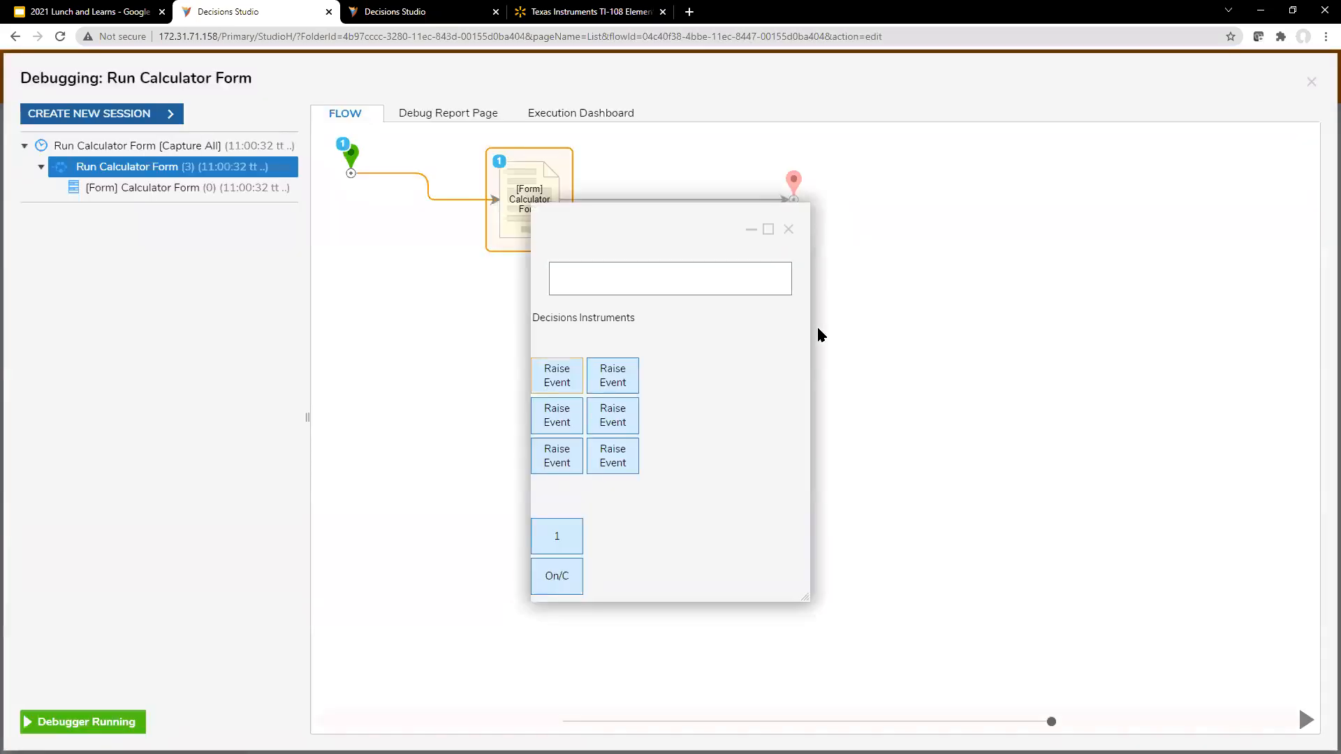
{"action": "left_click", "coordinate": [577, 544]}
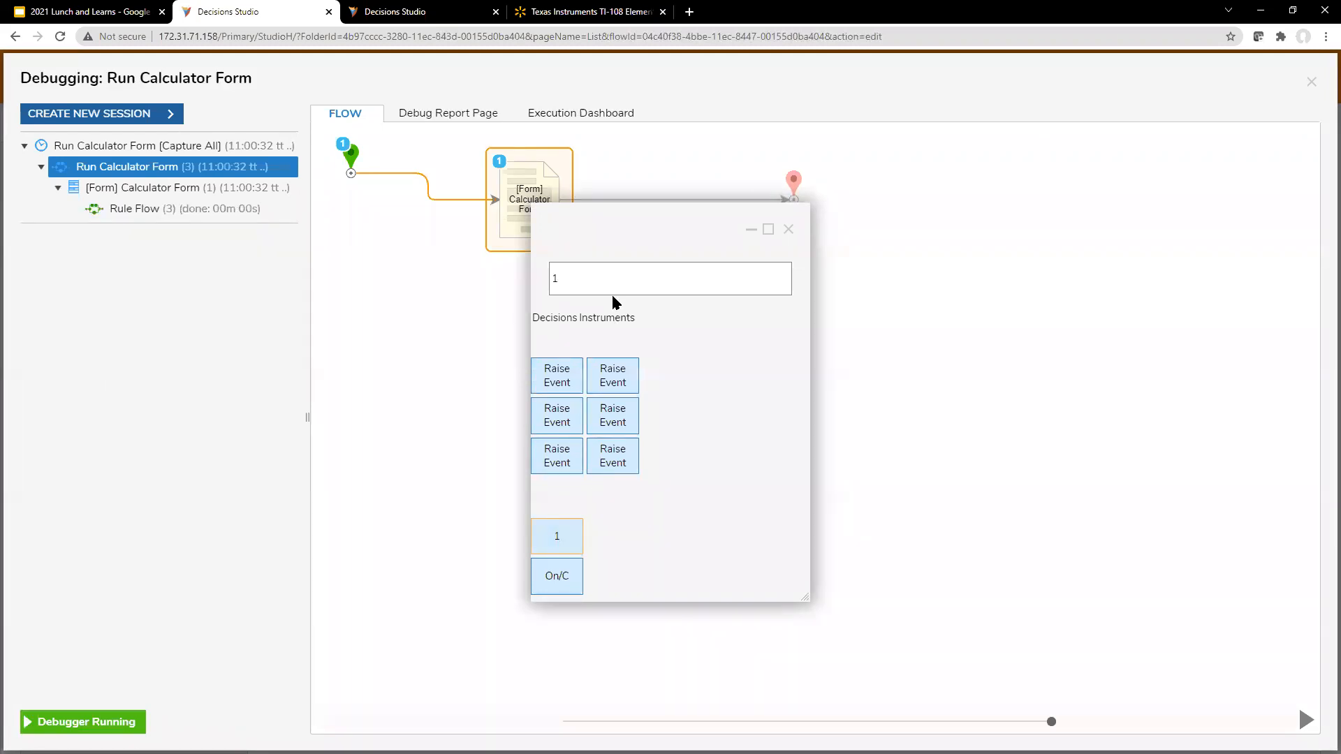
{"action": "left_click", "coordinate": [558, 549]}
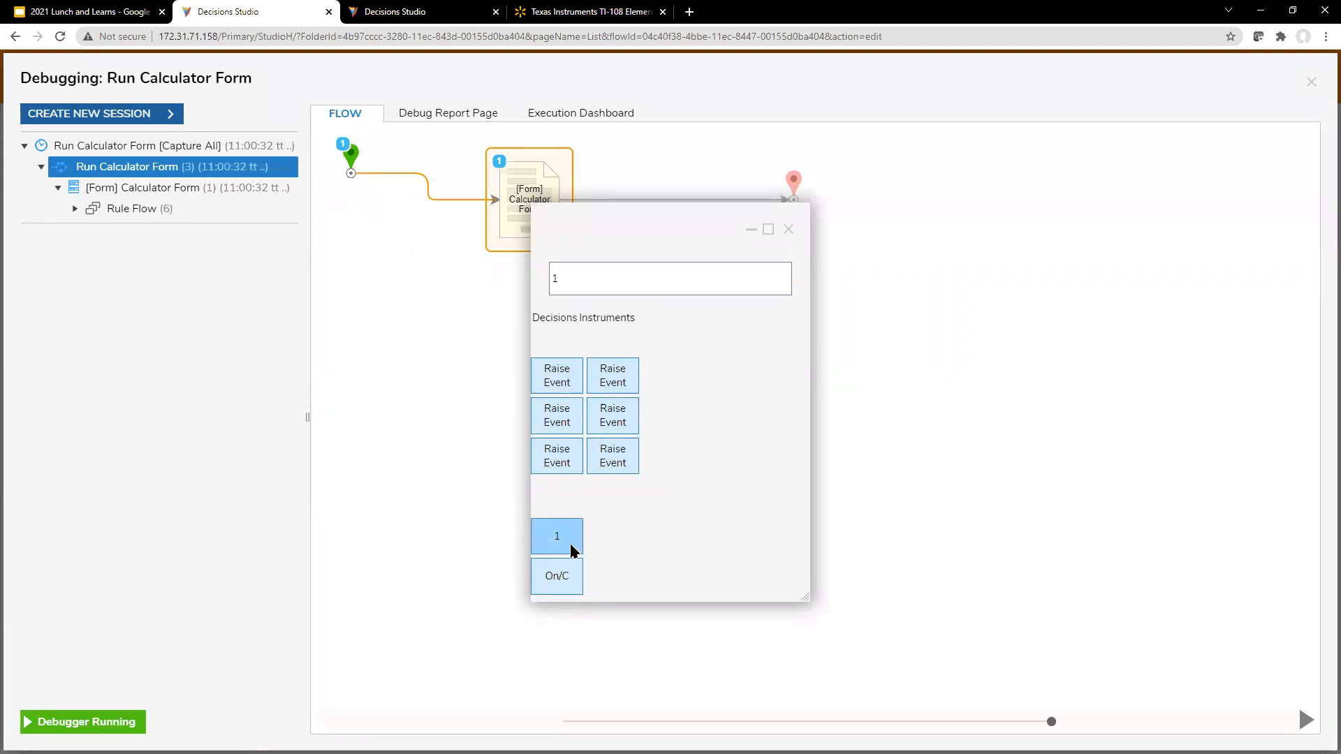
{"action": "left_click", "coordinate": [577, 270]}
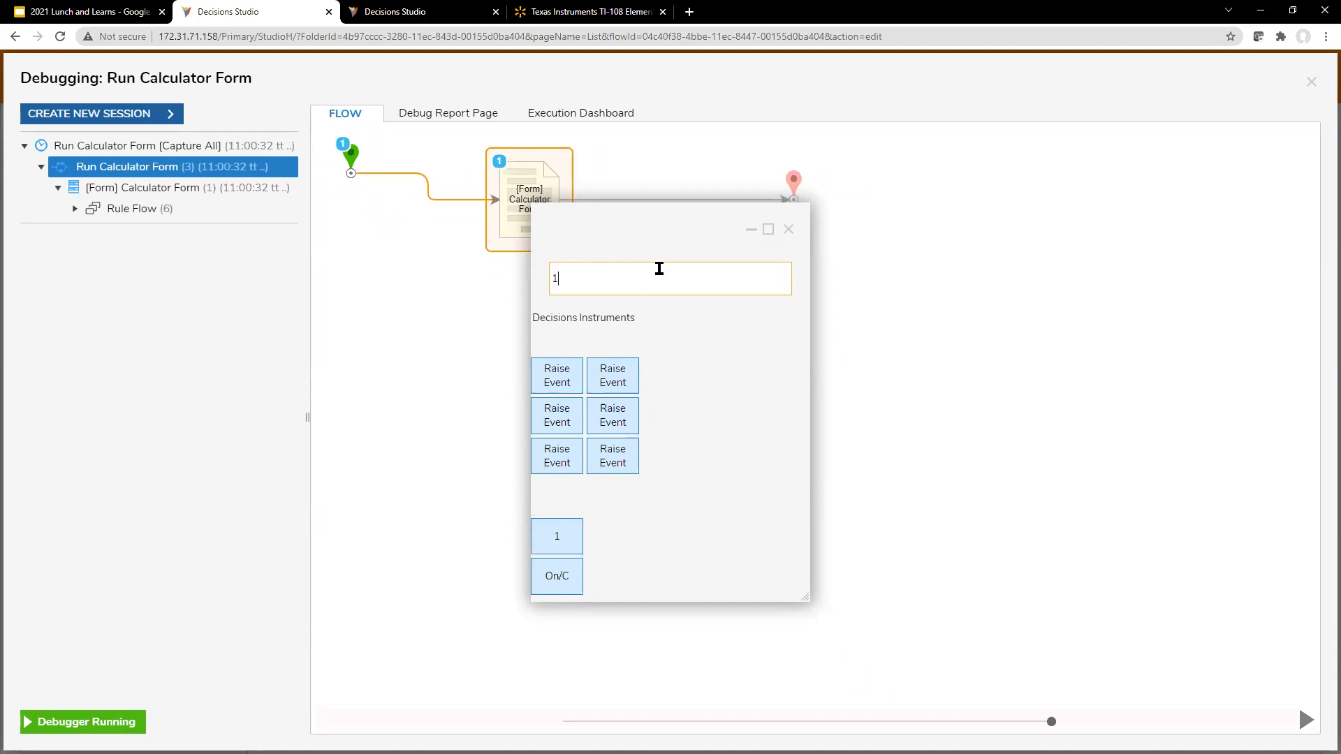
{"action": "left_click", "coordinate": [788, 230]}
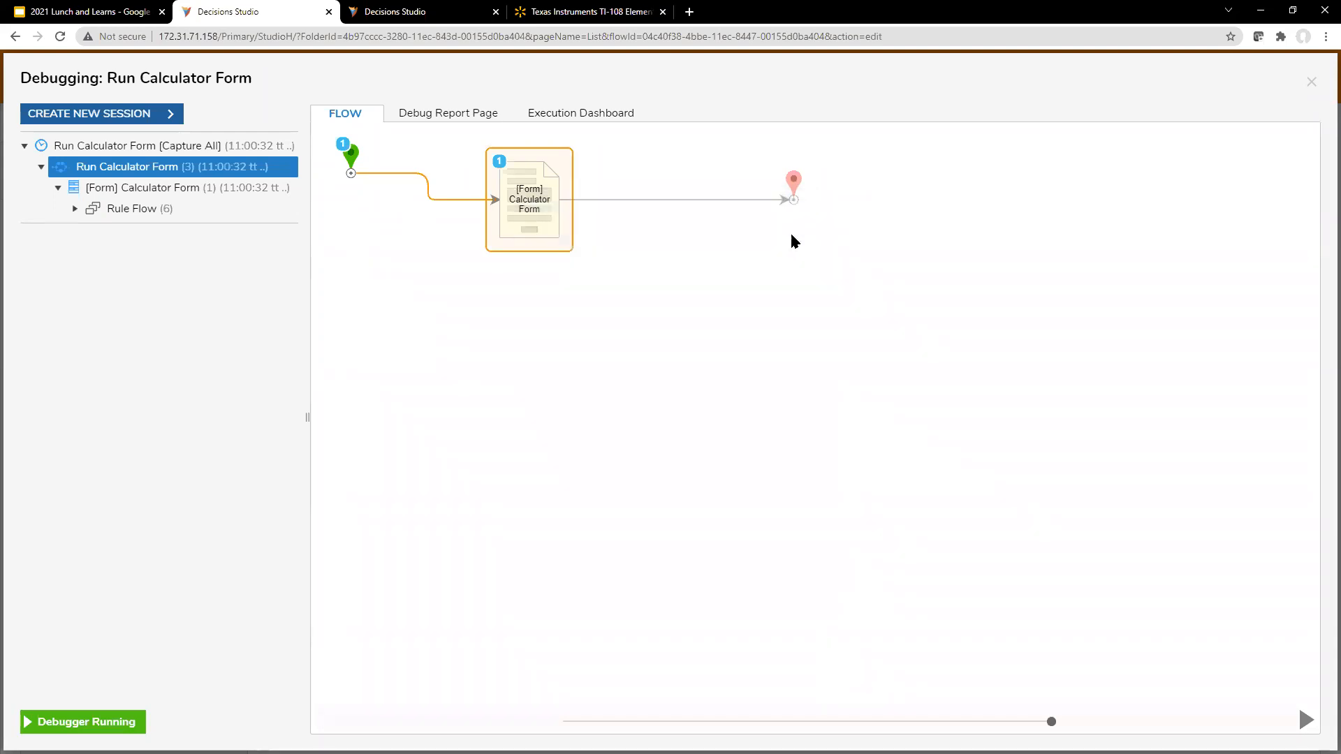
Step: Exit the debugger and save and close the Run Calculator Form flow
{"action": "left_click", "coordinate": [1311, 83]}
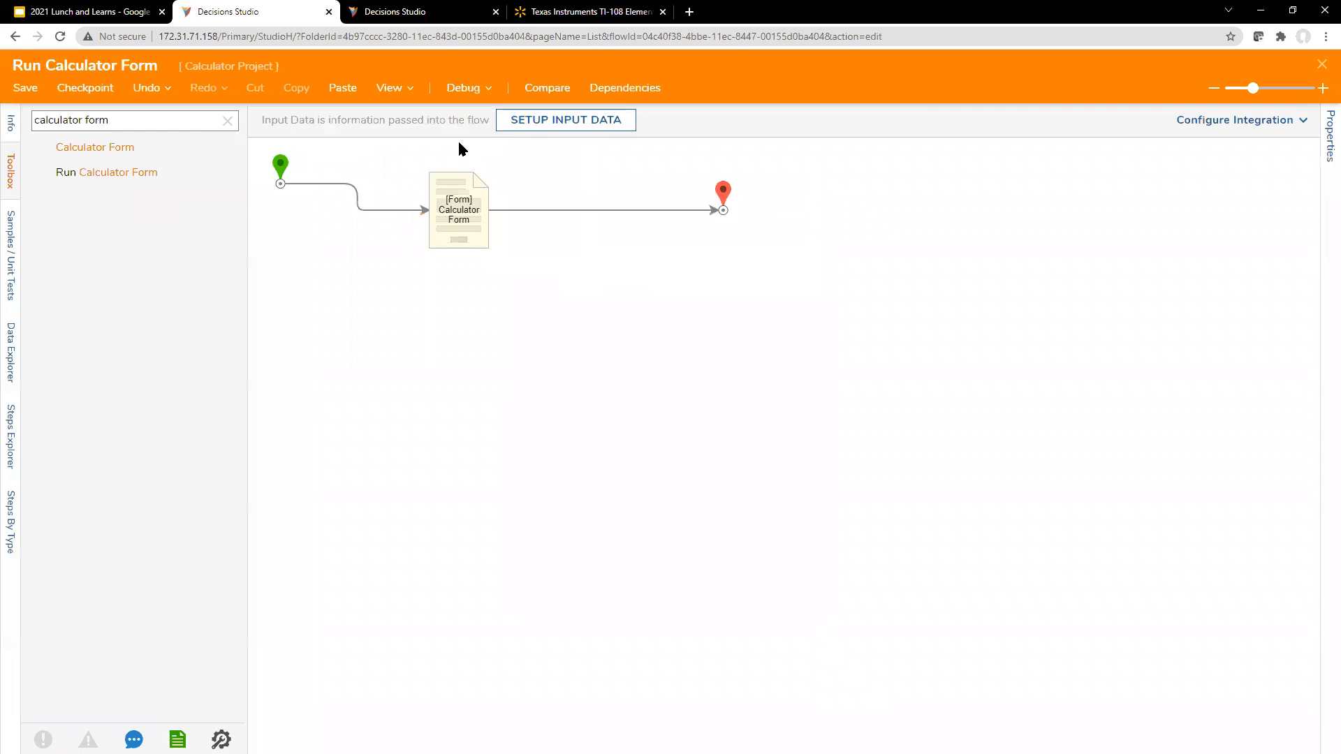
{"action": "left_click", "coordinate": [1324, 68]}
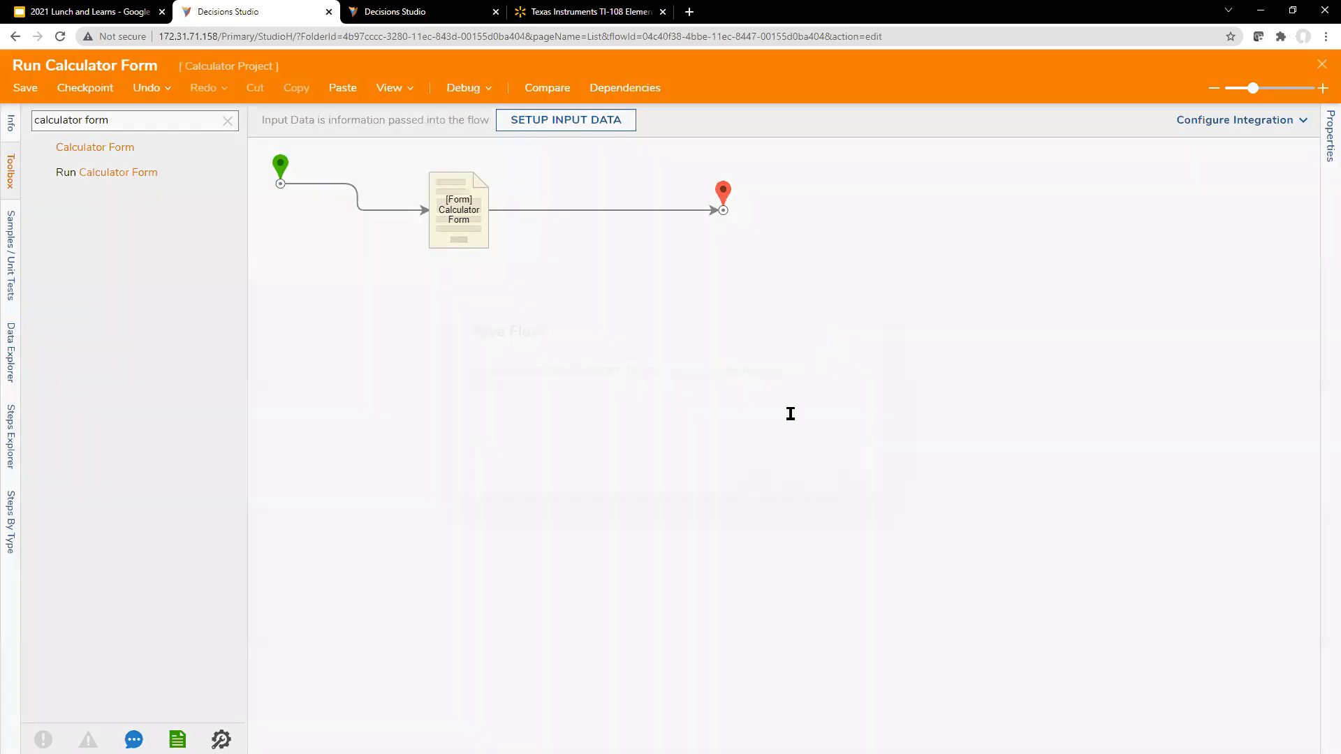
{"action": "left_click", "coordinate": [862, 484]}
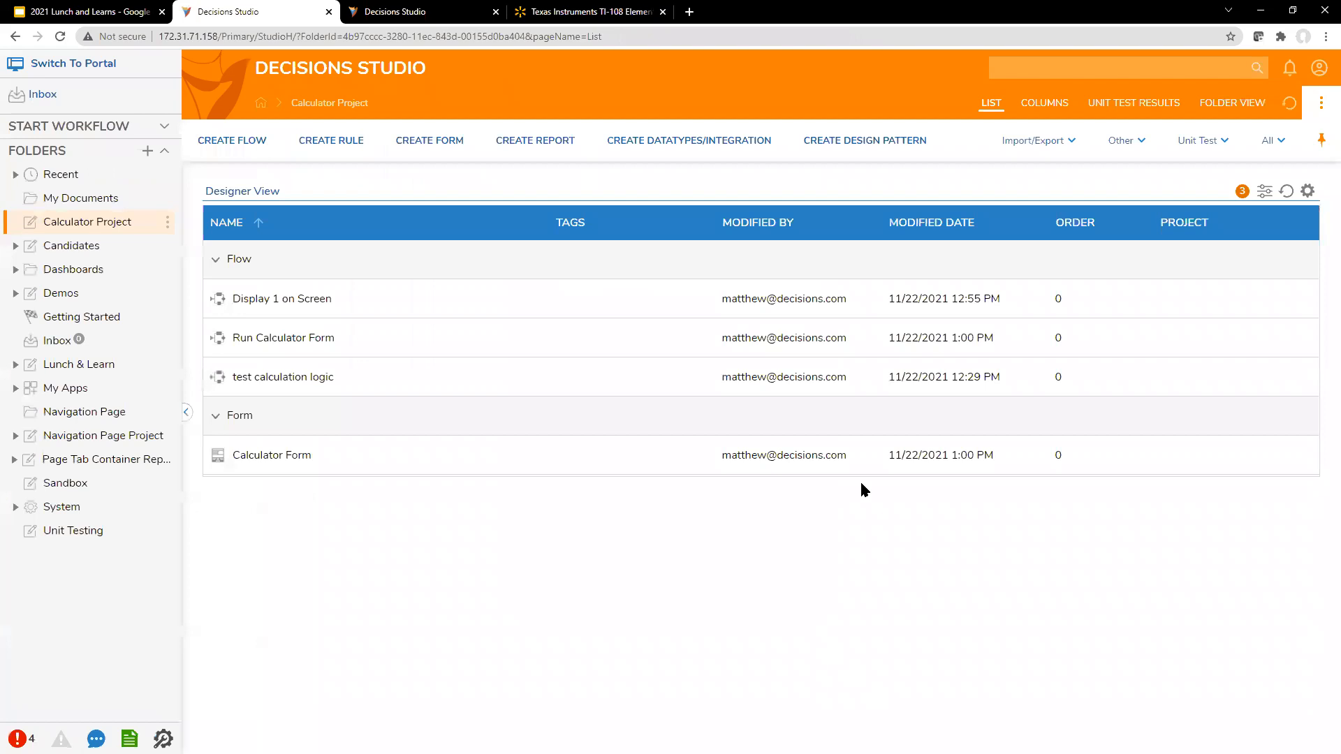